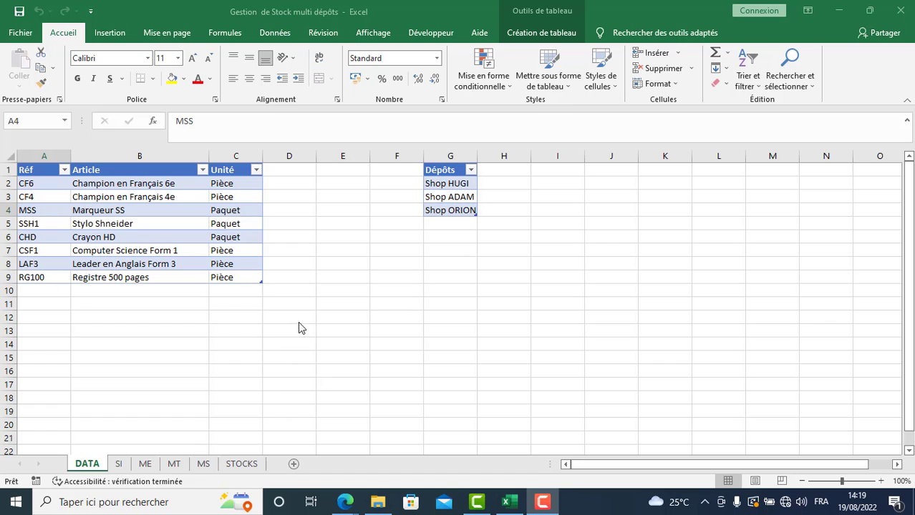
# Review the SI, ME, MT, MS and STOCKS sheets of the finished multi-depot stock workbook.
pyautogui.click(120, 467)
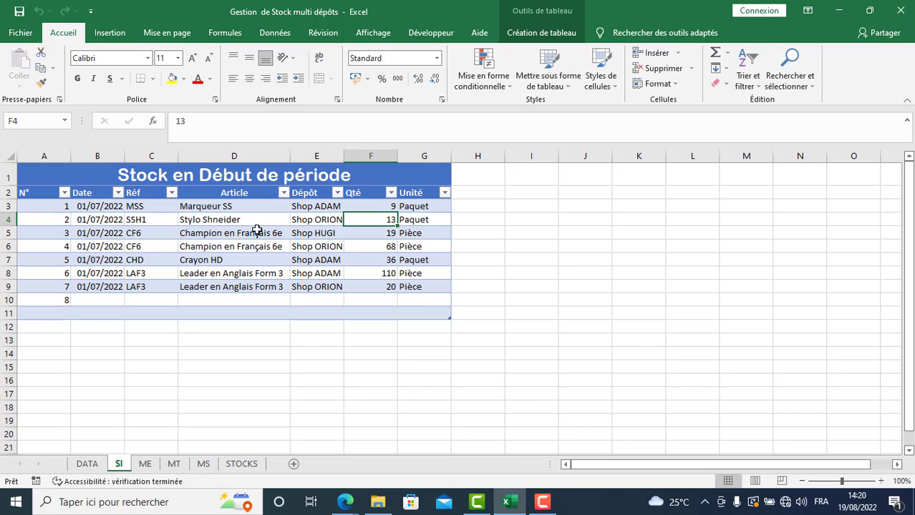
pyautogui.click(145, 465)
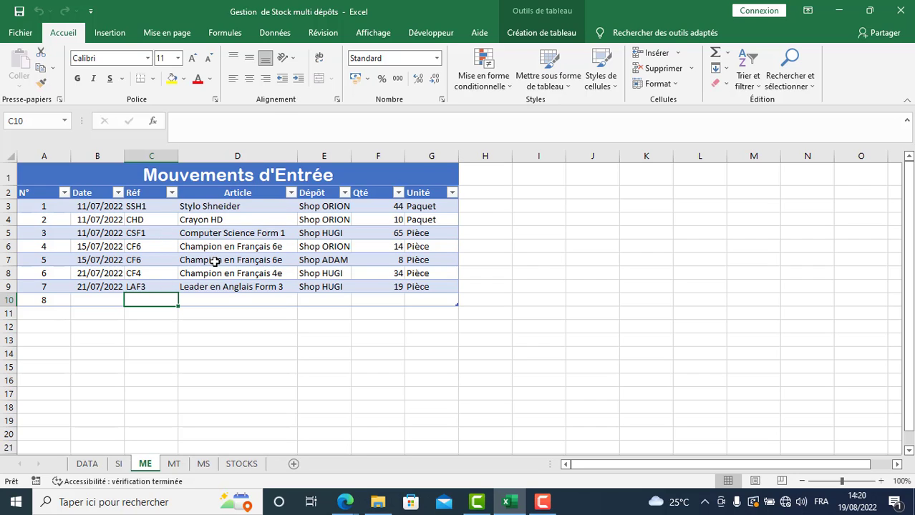
pyautogui.click(176, 465)
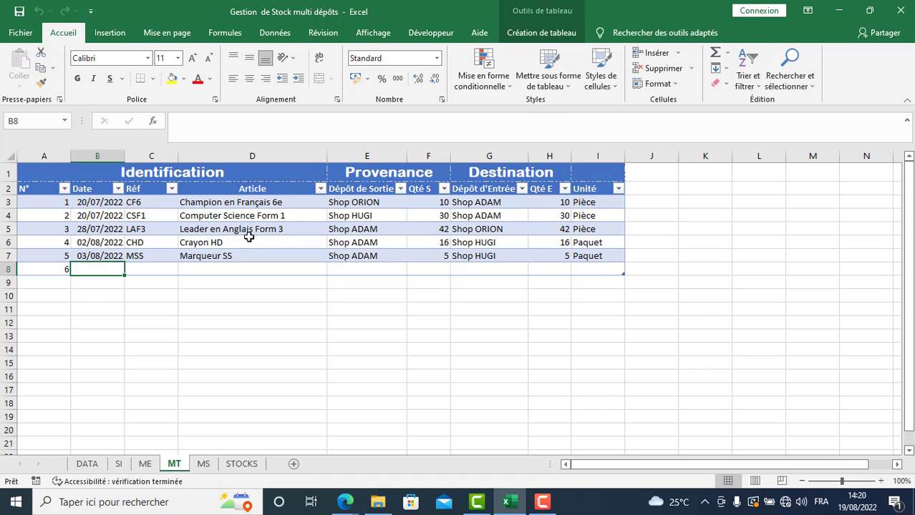
pyautogui.click(203, 465)
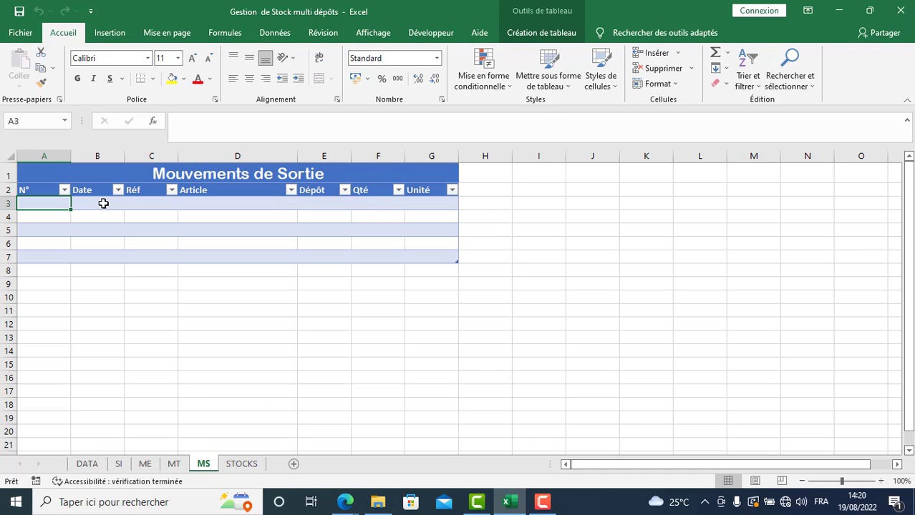
pyautogui.click(241, 464)
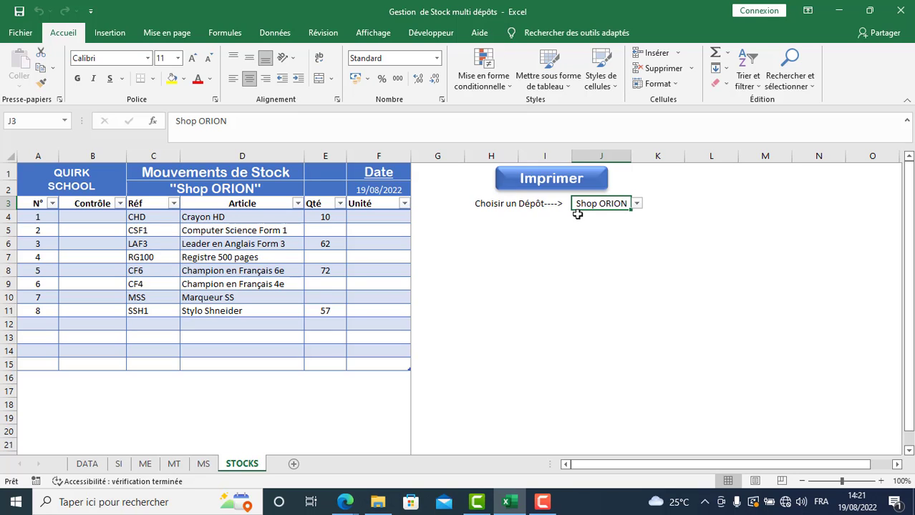
# View the stock report on the STOCKS sheet for each depot in turn: Shop HUGI, Shop ADAM and Shop ORION.
pyautogui.click(637, 205)
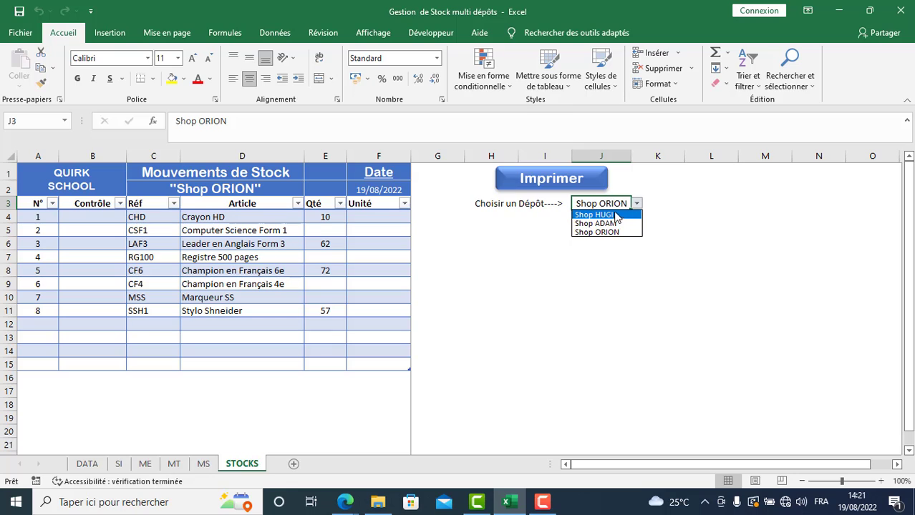
pyautogui.click(614, 216)
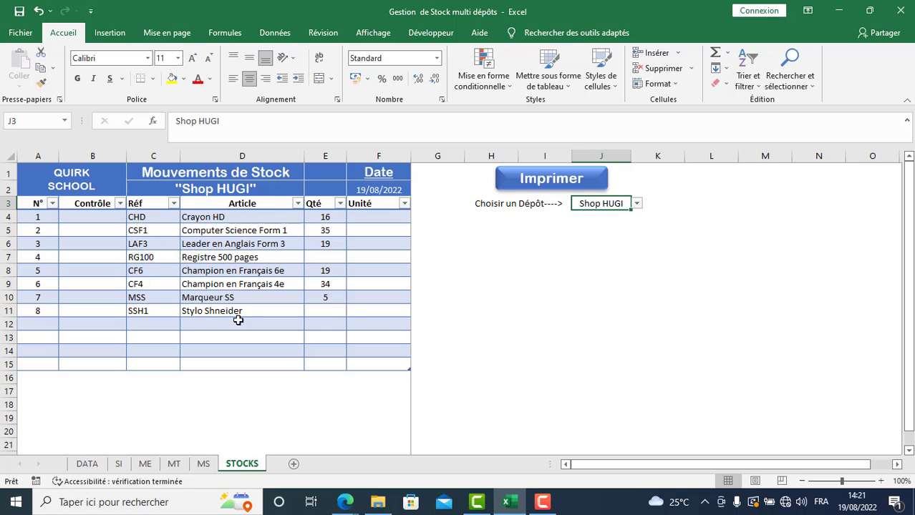
pyautogui.click(637, 204)
pyautogui.click(626, 223)
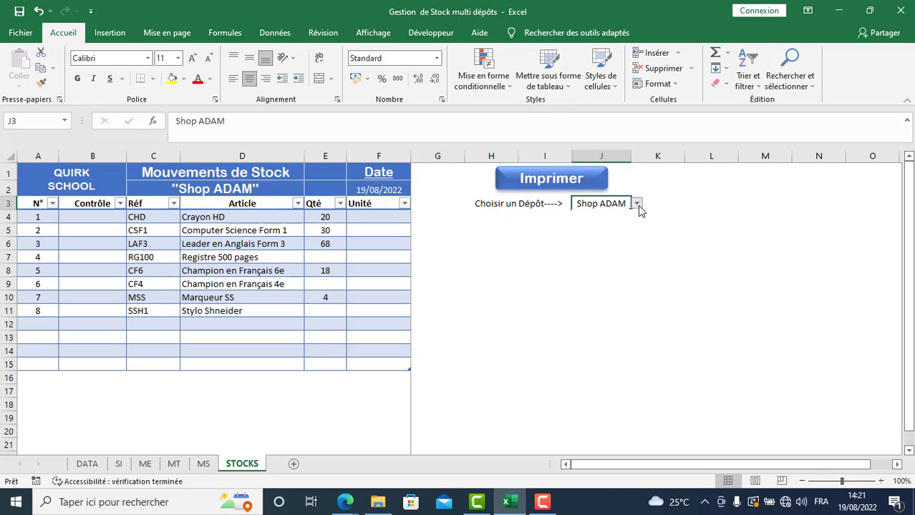
pyautogui.click(638, 205)
pyautogui.click(628, 231)
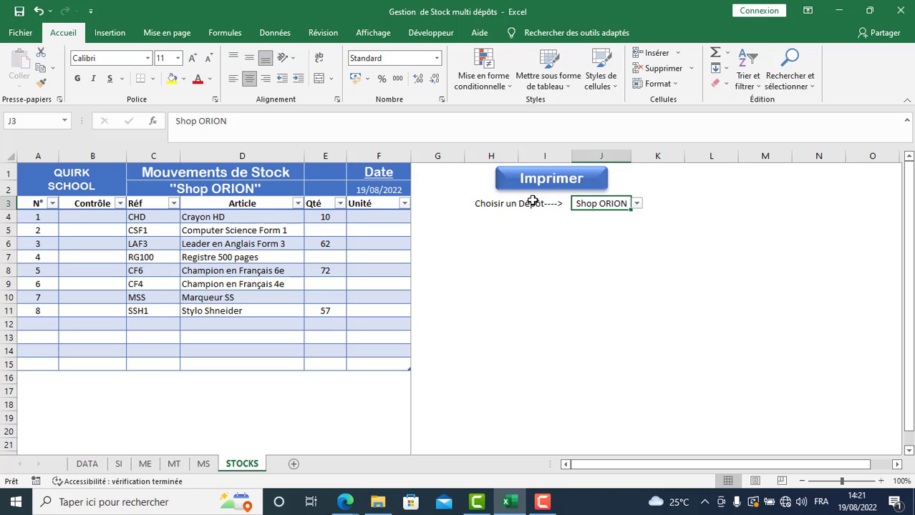
pyautogui.press('F10')
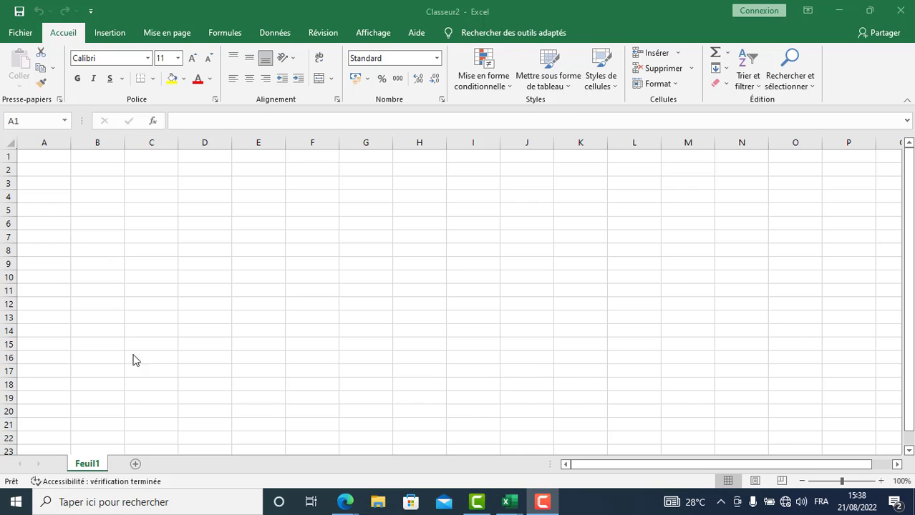
# Rename the sheet Feuil1 of the new blank workbook as Data.
pyautogui.doubleClick(87, 465)
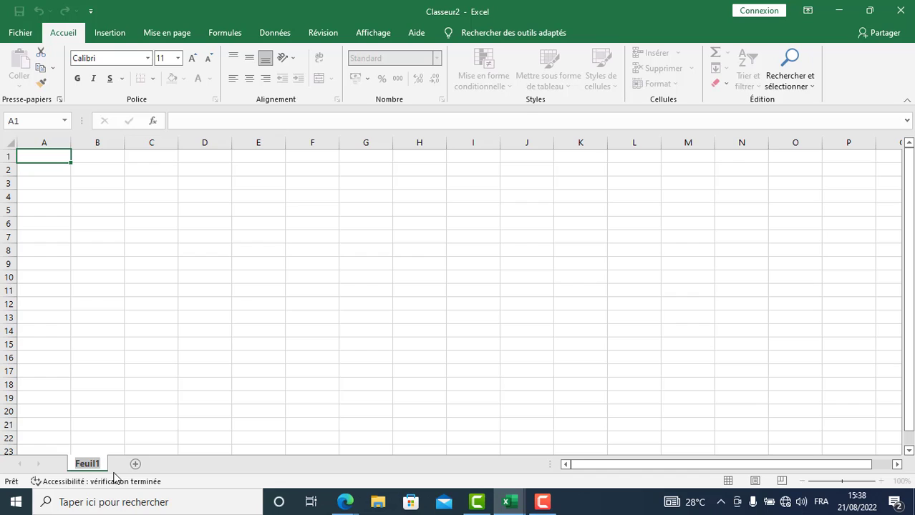
pyautogui.write('Data')
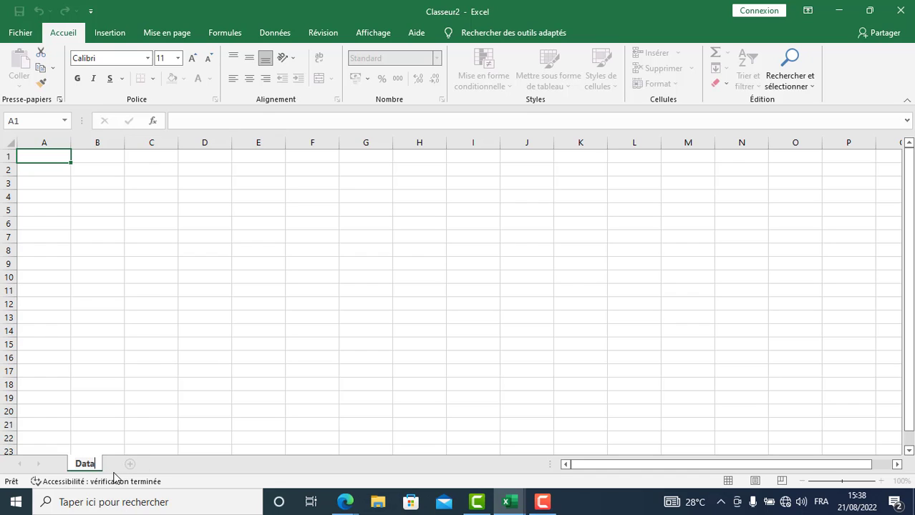
pyautogui.press('Return')
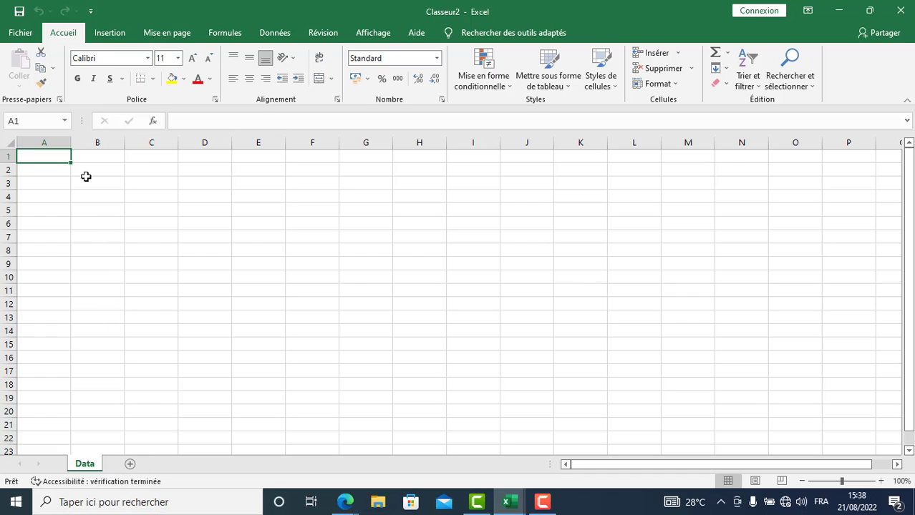
# Enter the column headings Réf, Article and Unité in cells A1 to C1.
pyautogui.write('Réf')
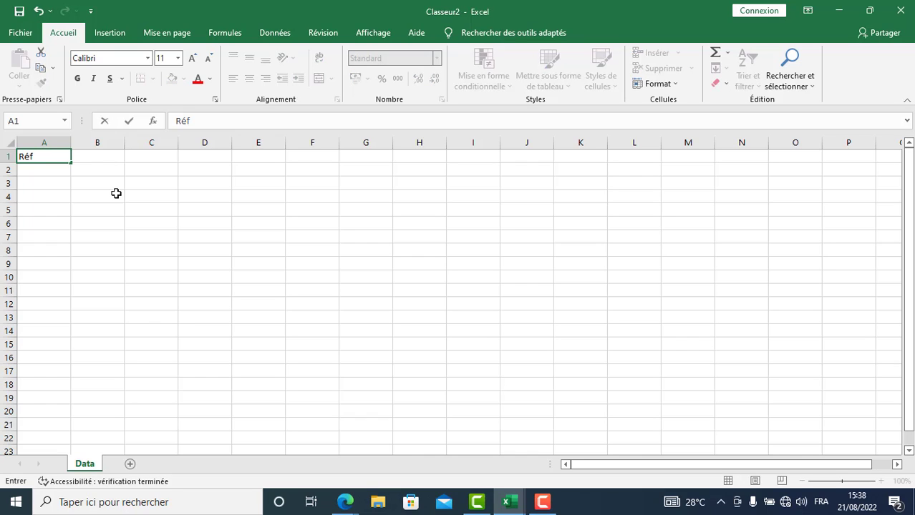
pyautogui.press('Tab')
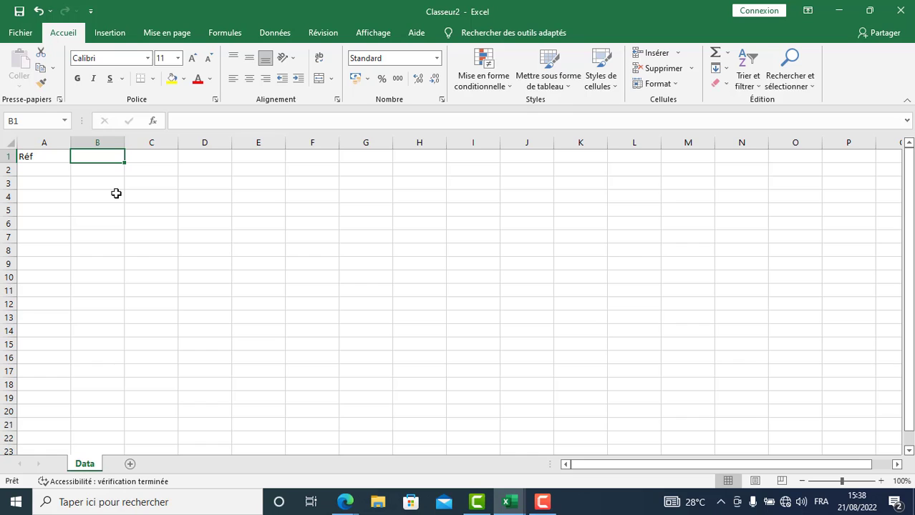
pyautogui.write('Article')
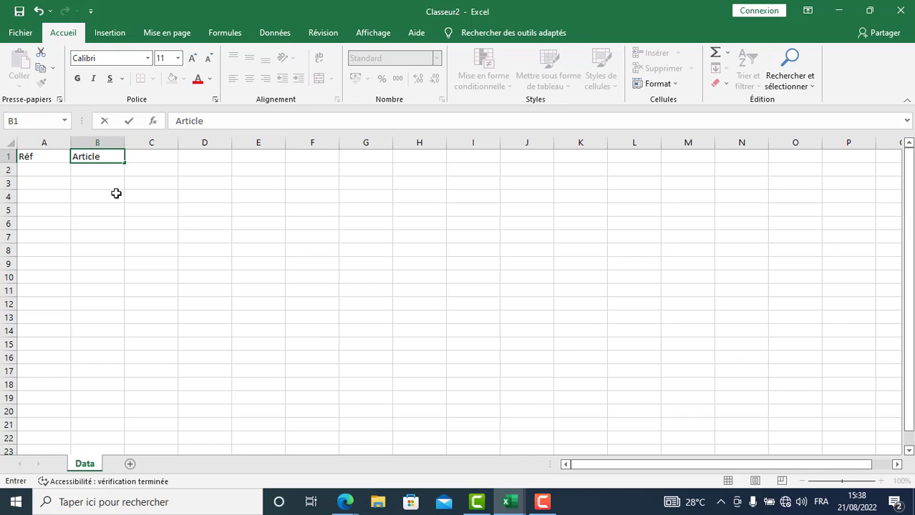
pyautogui.press('Tab')
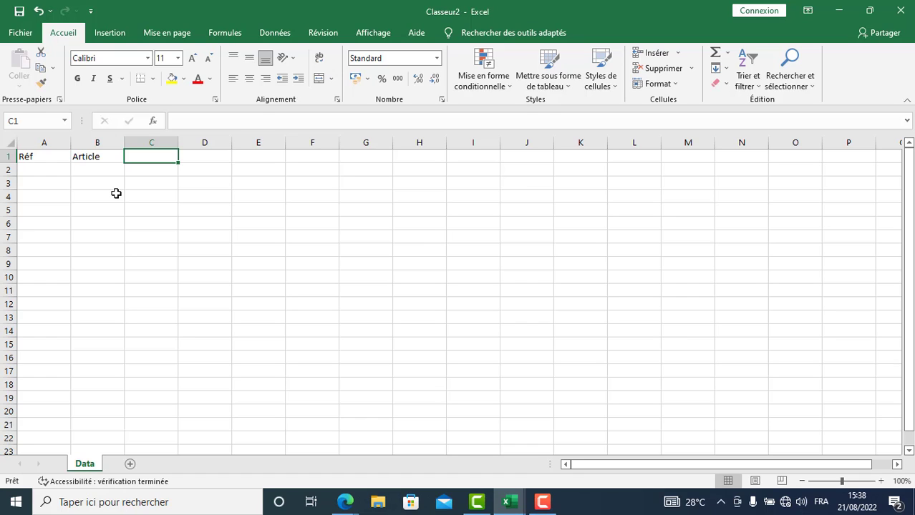
pyautogui.write('Unités')
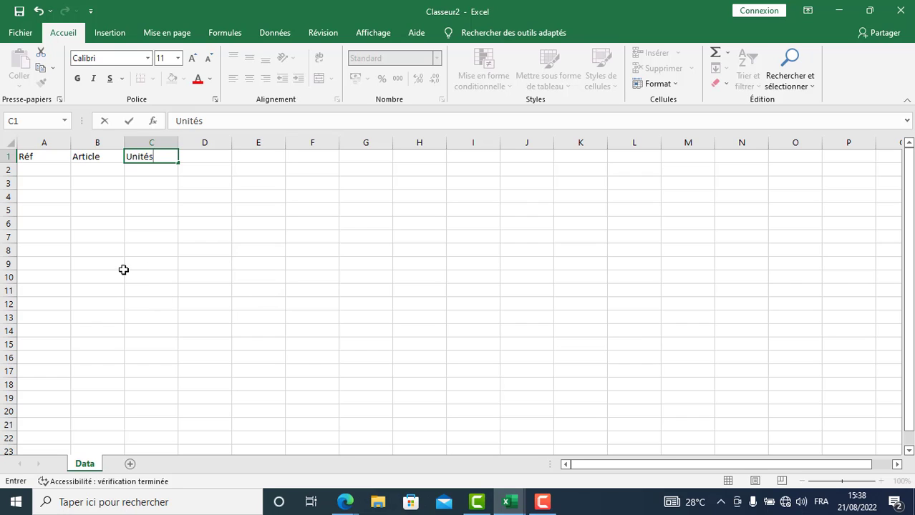
pyautogui.press('BackSpace')
# Enter the heading Dépôts in cell H1.
pyautogui.click(422, 155)
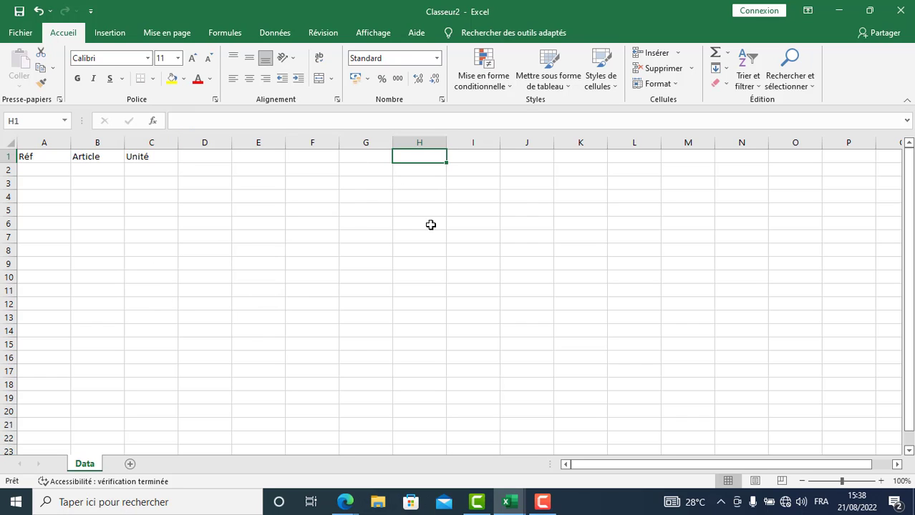
pyautogui.write('Dépôts')
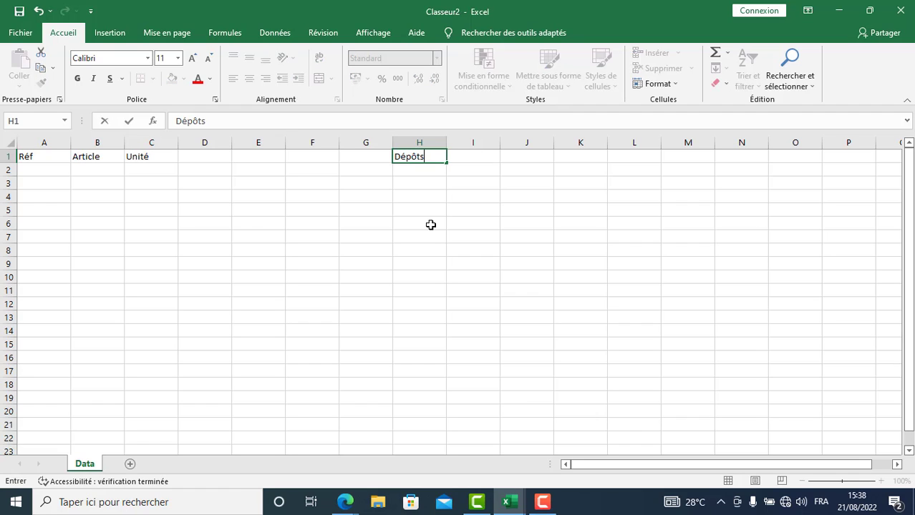
pyautogui.press('Return')
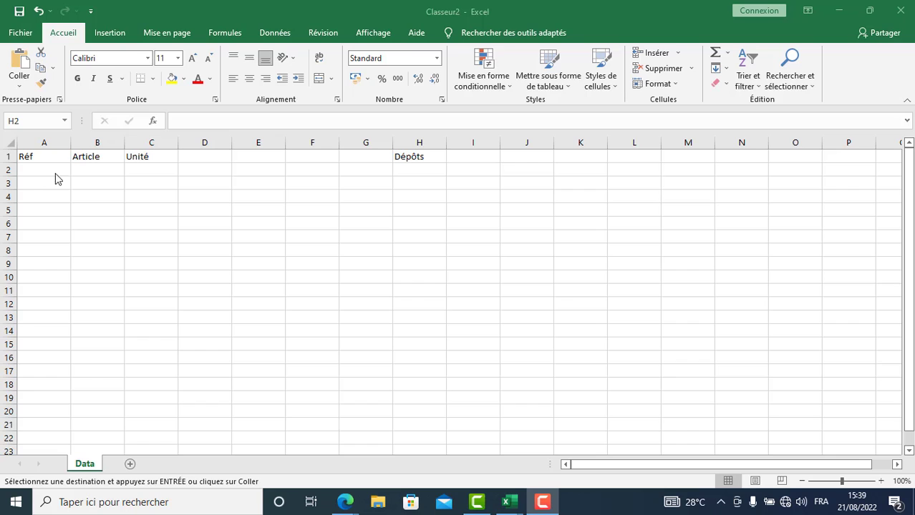
# Paste the copied article list as values only, starting at cell A2 under the Réf heading.
pyautogui.click(31, 171)
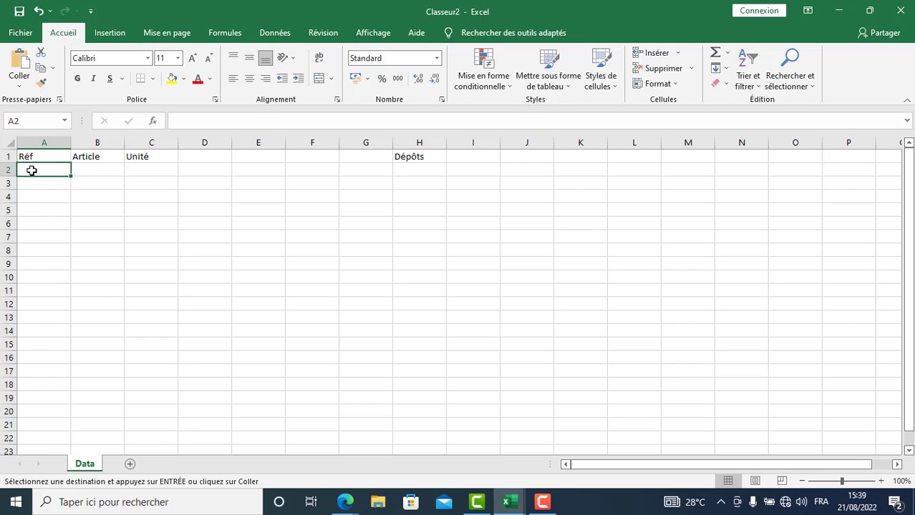
pyautogui.rightClick(32, 171)
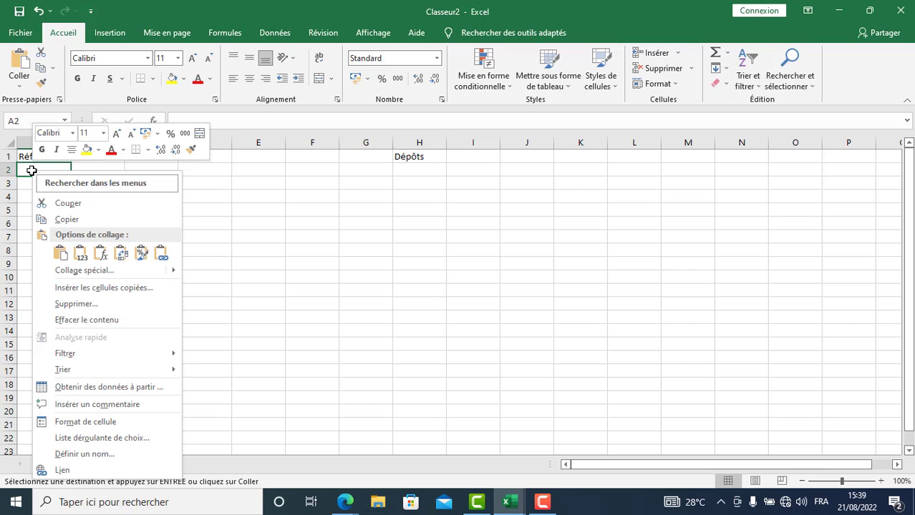
pyautogui.click(80, 254)
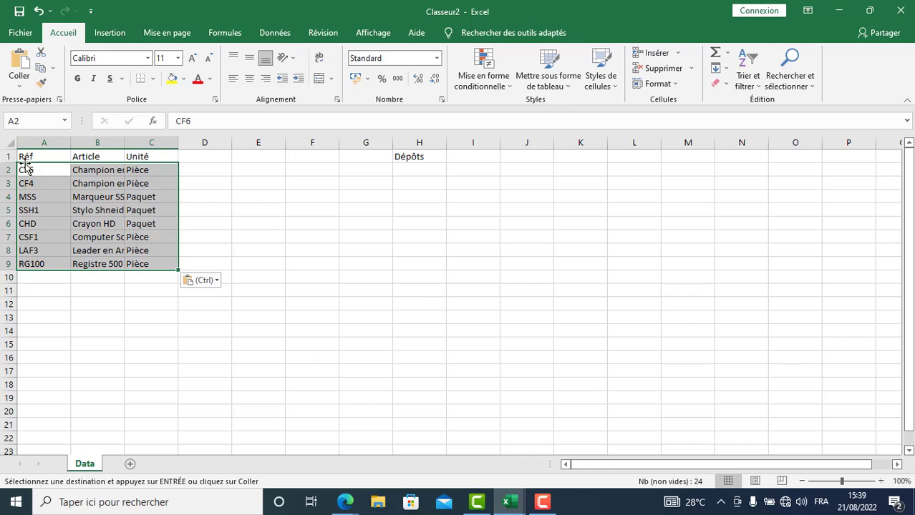
# Convert the range A1:C9 into a table with headers and widen the Article column to show the full names.
pyautogui.moveTo(25, 156); pyautogui.dragTo(154, 267)
pyautogui.hotkey('ctrl', 'l')
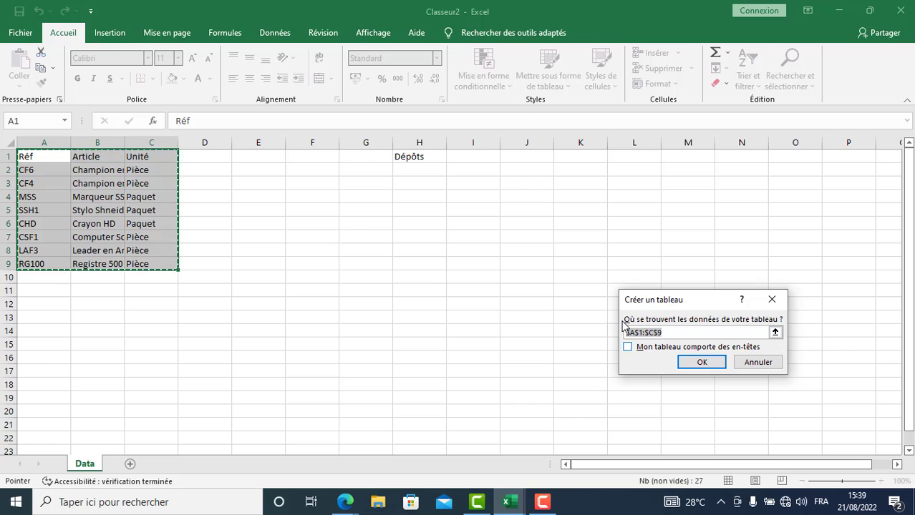
pyautogui.click(634, 351)
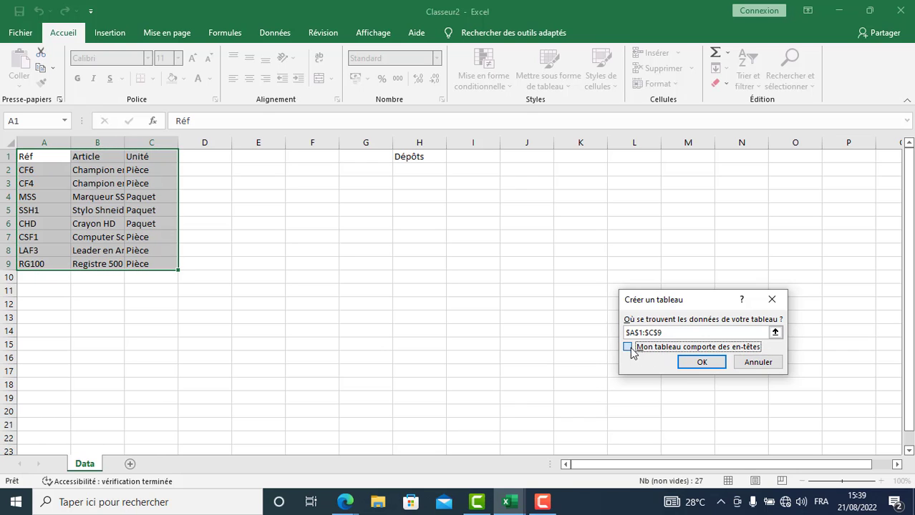
pyautogui.click(702, 366)
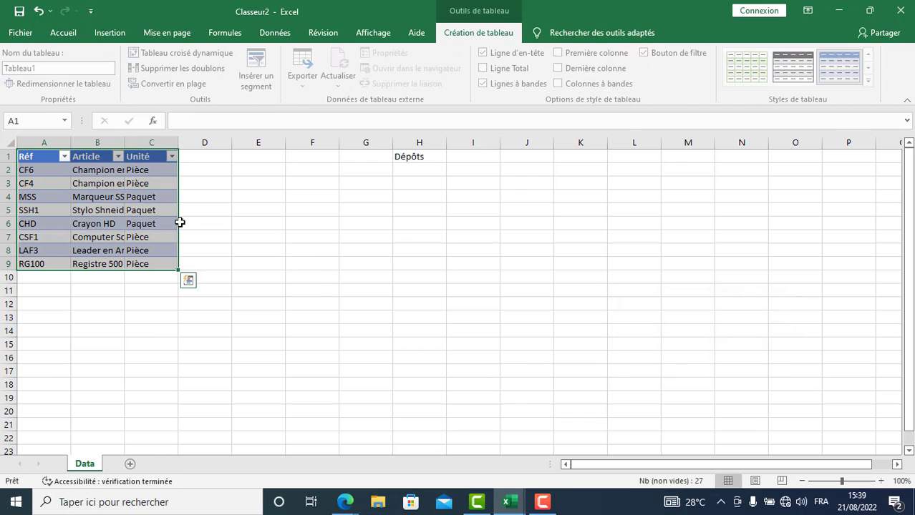
pyautogui.click(153, 215)
pyautogui.moveTo(124, 140); pyautogui.dragTo(190, 146)
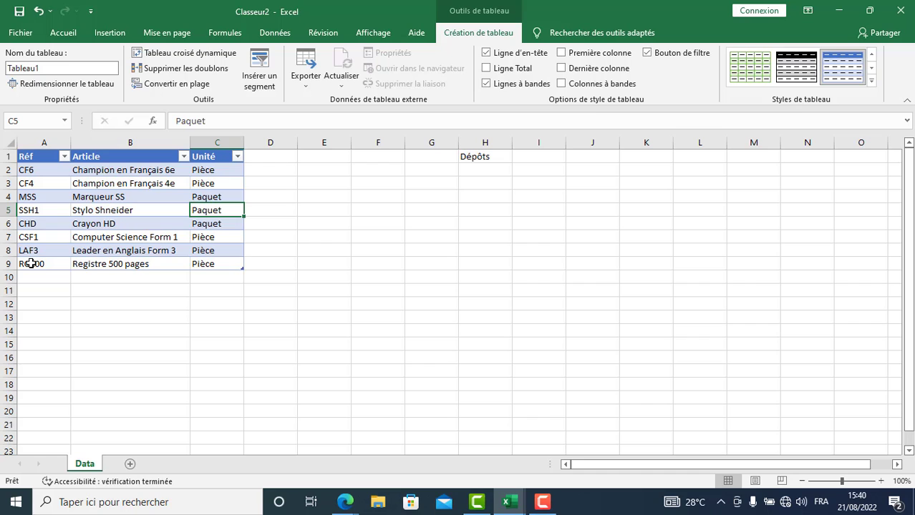
# List the depots Shop HUGI, Shop ADAM and Shop ORION in cells H2 to H4 under the Dépôts heading.
pyautogui.click(474, 169)
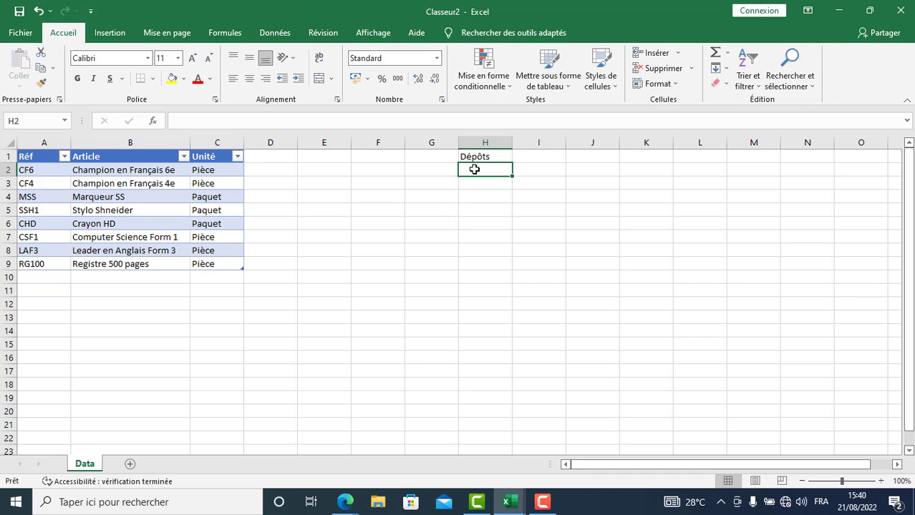
pyautogui.write('Shop')
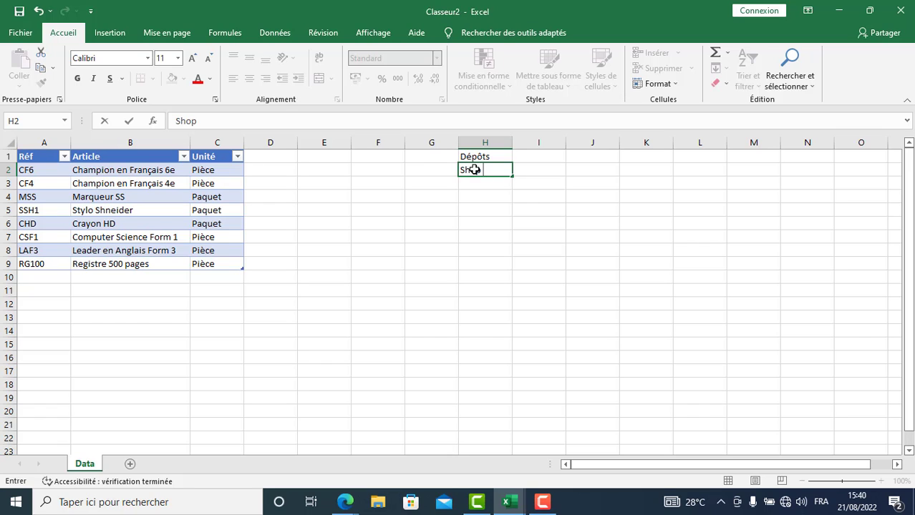
pyautogui.write(' HUGI')
pyautogui.press('Return')
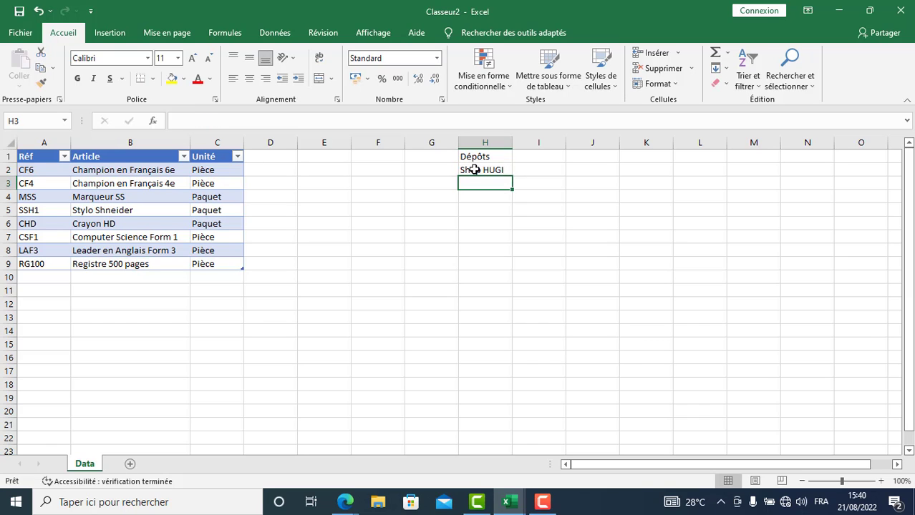
pyautogui.write('S')
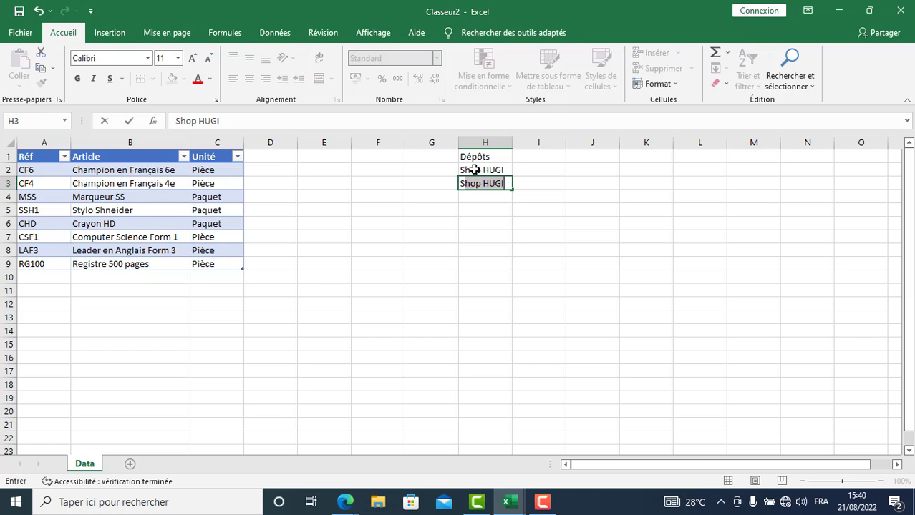
pyautogui.write('hop A')
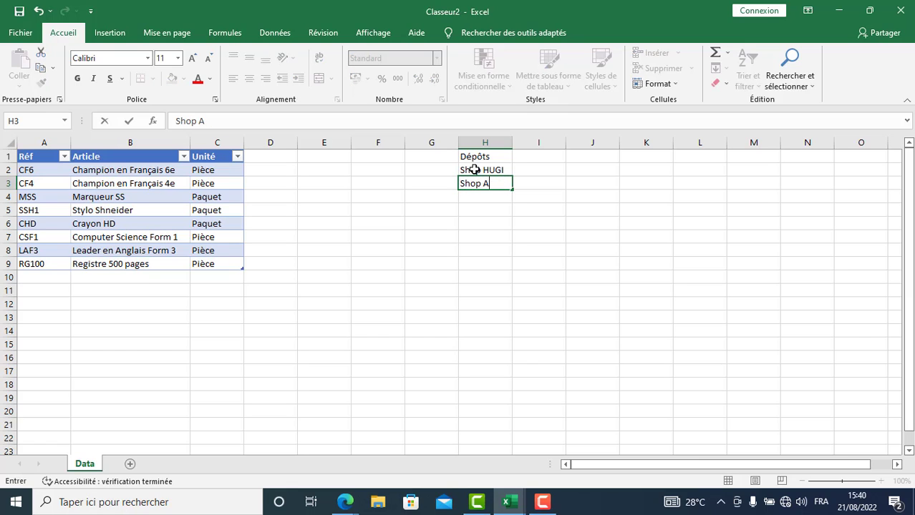
pyautogui.write('DAM')
pyautogui.press('BackSpace')
pyautogui.write('M')
pyautogui.press('Return')
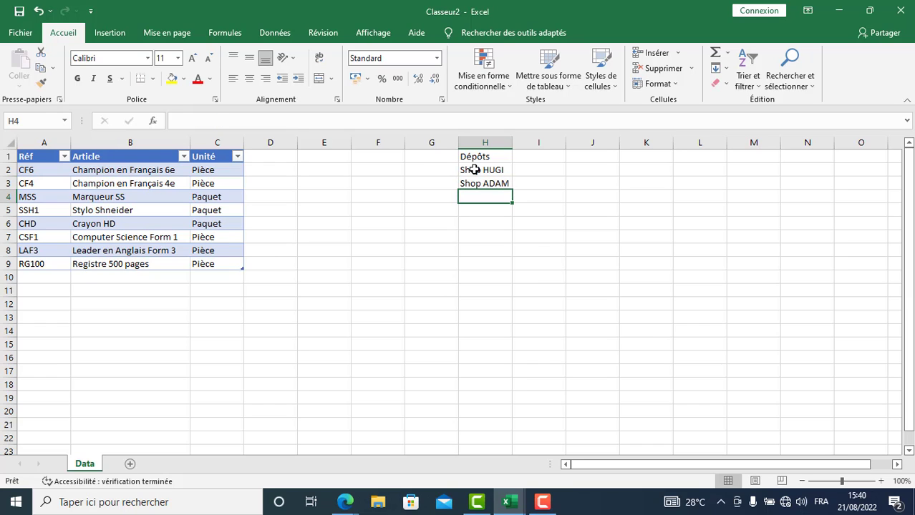
pyautogui.write('Shop')
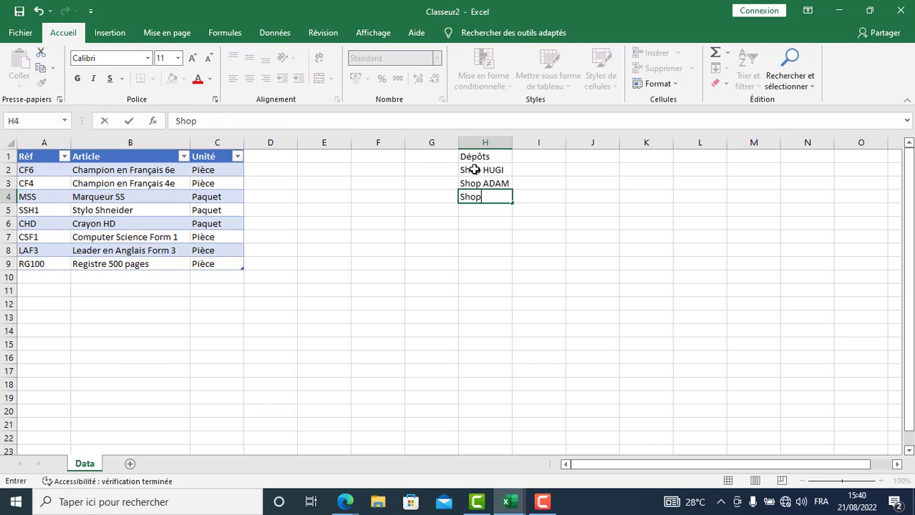
pyautogui.write(' ORION')
pyautogui.press('Return')
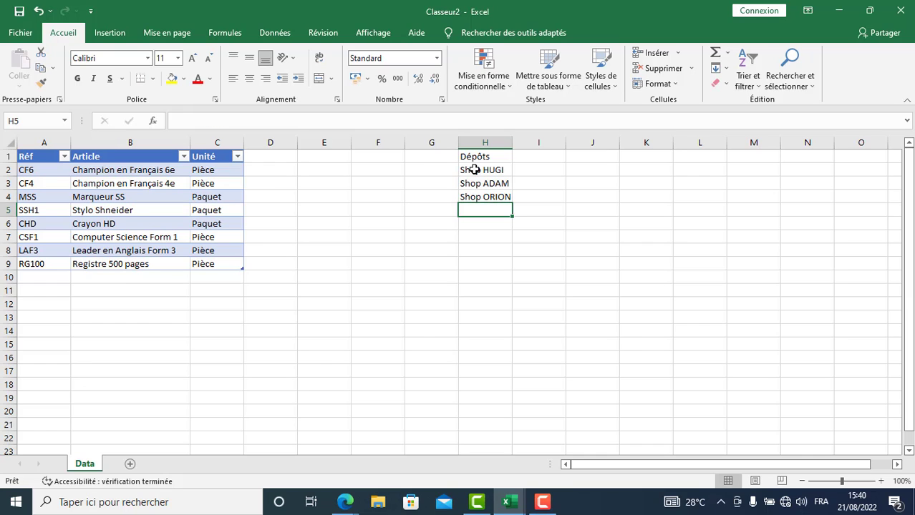
# Move the three depot names down one row to H3:H5, leaving cell H2 blank under the heading.
pyautogui.click(478, 172)
pyautogui.moveTo(483, 184); pyautogui.dragTo(476, 194)
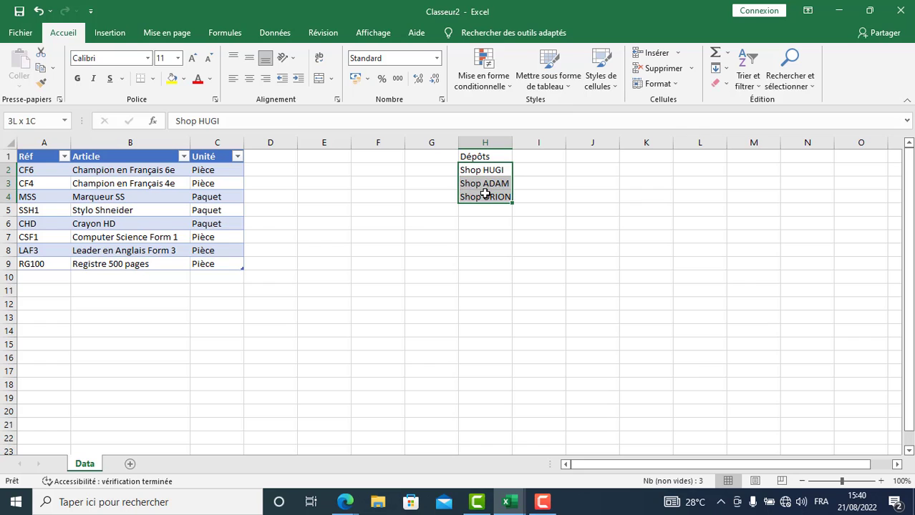
pyautogui.rightClick(470, 179)
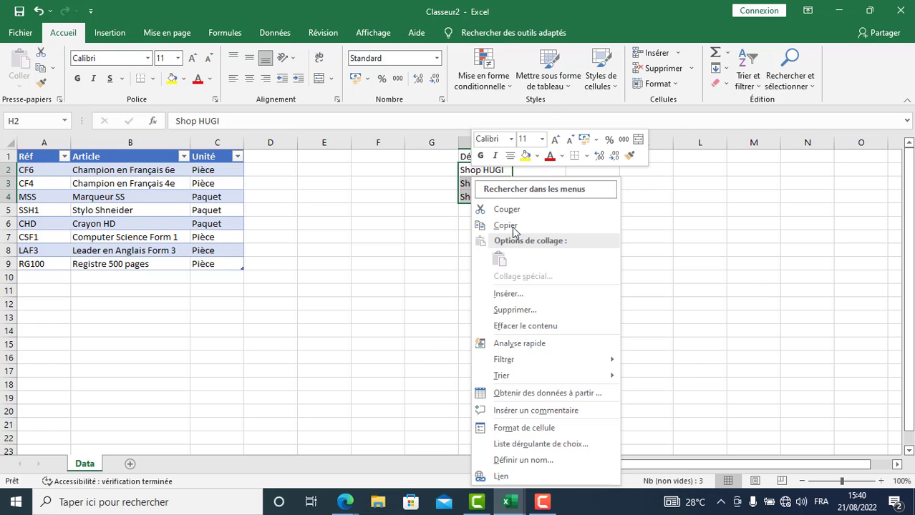
pyautogui.click(476, 207)
pyautogui.click(472, 185)
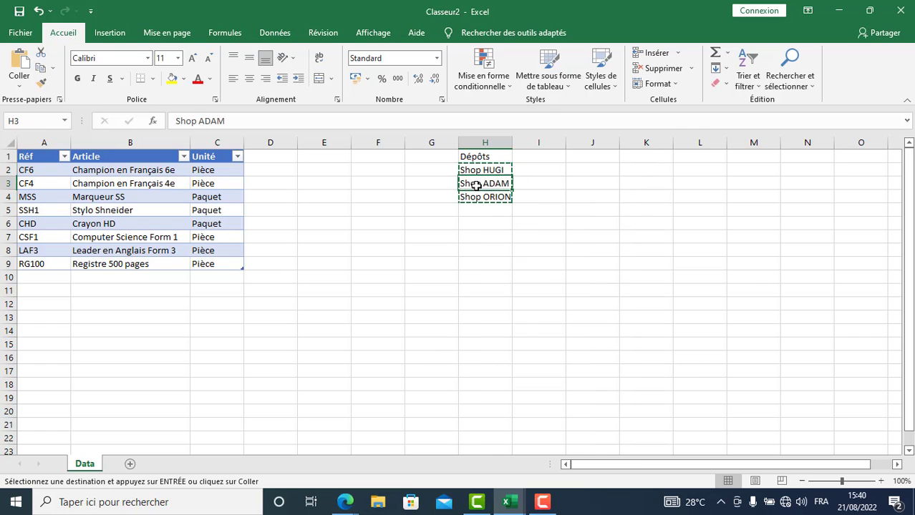
pyautogui.rightClick(472, 185)
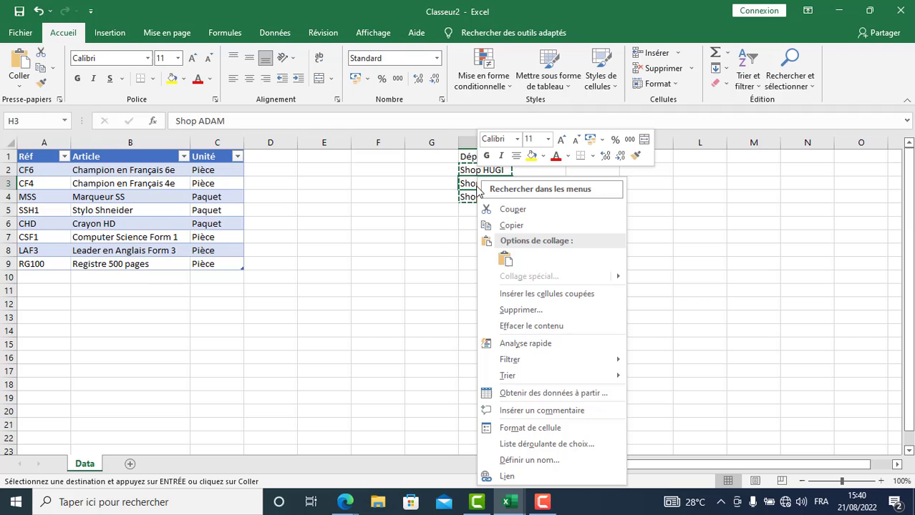
pyautogui.click(505, 261)
pyautogui.click(478, 220)
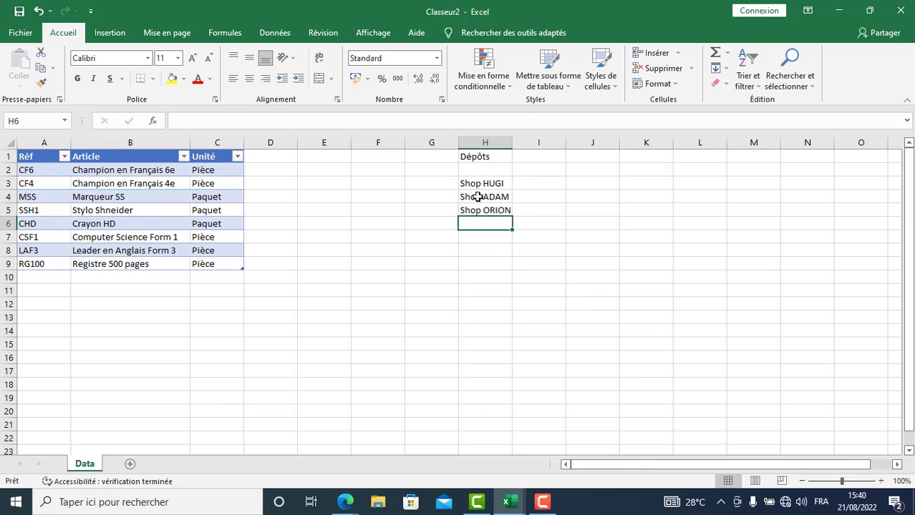
# Convert the range H1:H5 into a table with headers.
pyautogui.moveTo(464, 158); pyautogui.dragTo(507, 215)
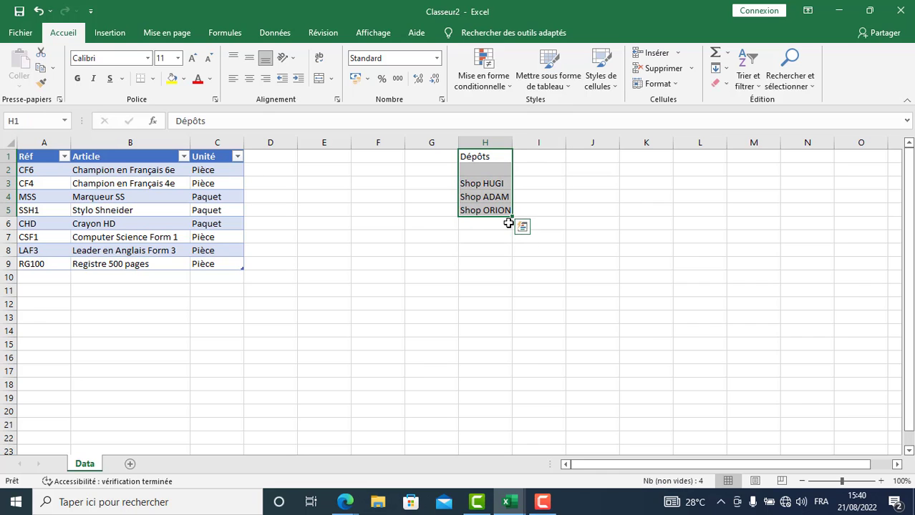
pyautogui.hotkey('ctrl', 'l')
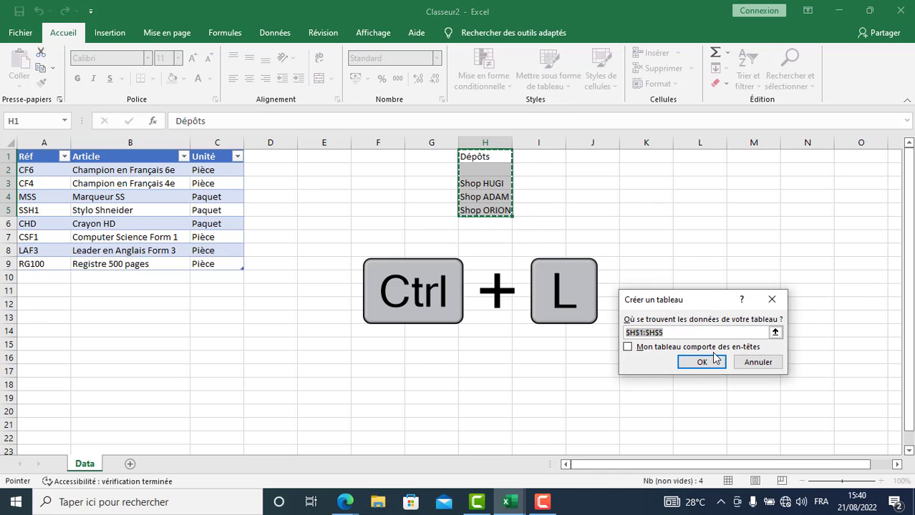
pyautogui.click(627, 348)
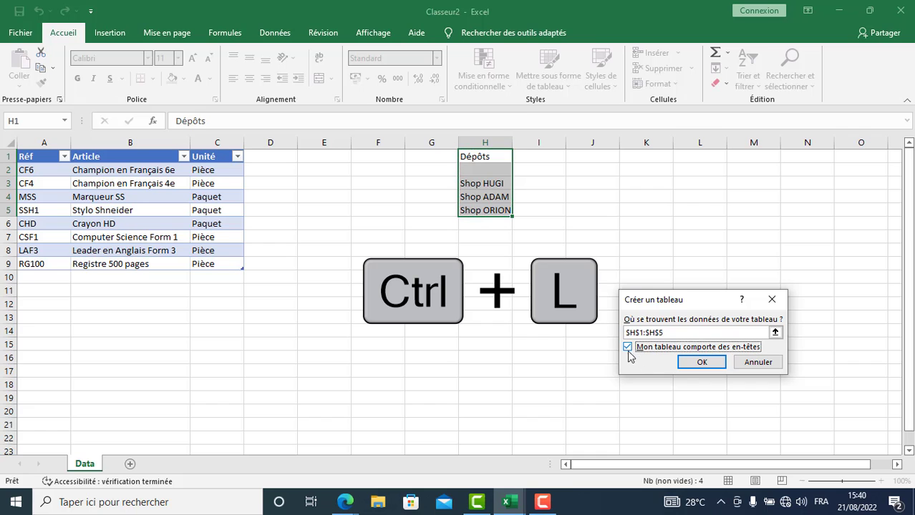
pyautogui.click(703, 364)
pyautogui.click(489, 249)
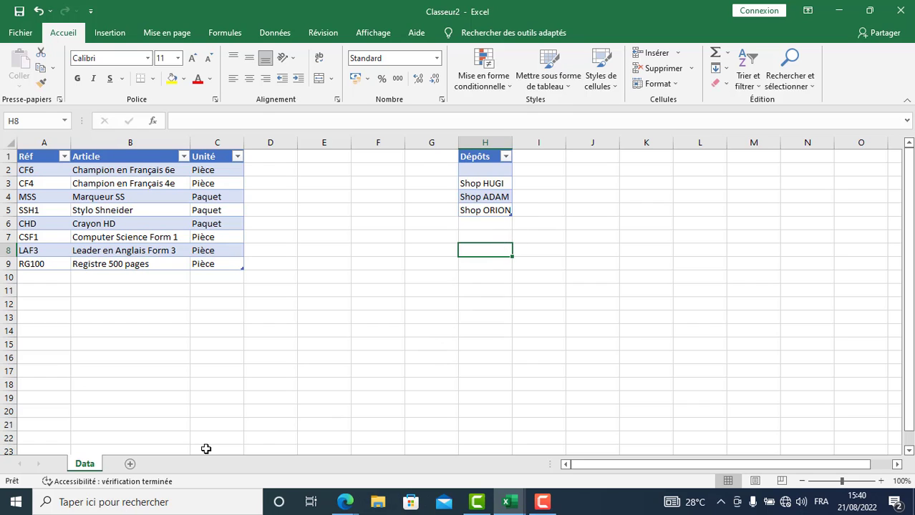
# Add a new worksheet after Data and name it SI.
pyautogui.click(130, 466)
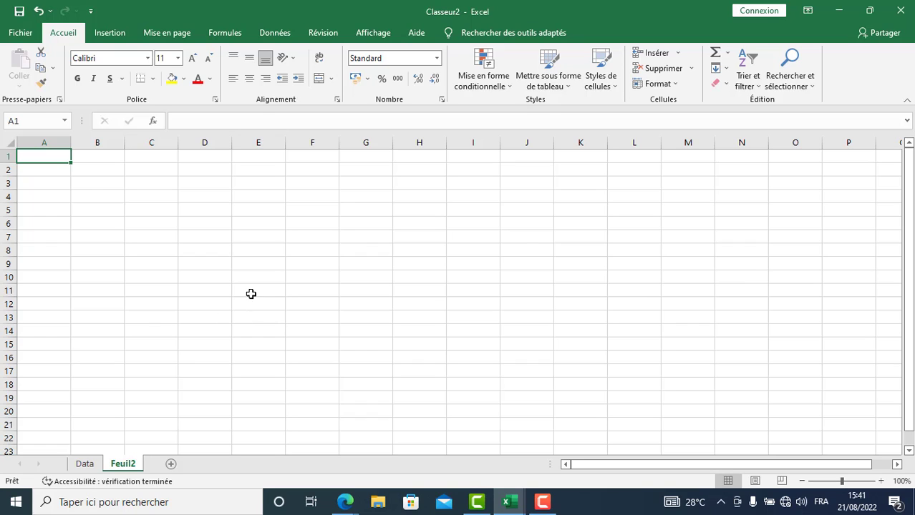
pyautogui.doubleClick(130, 464)
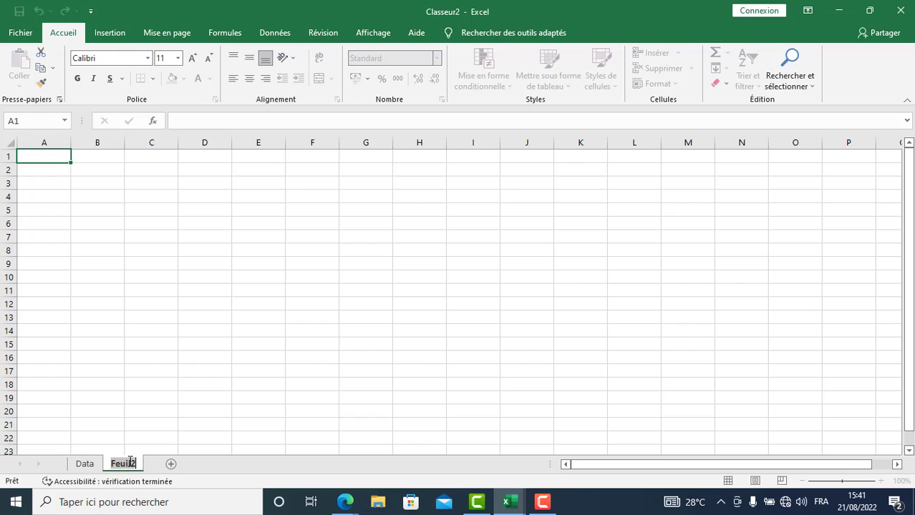
pyautogui.write('SI')
pyautogui.press('Return')
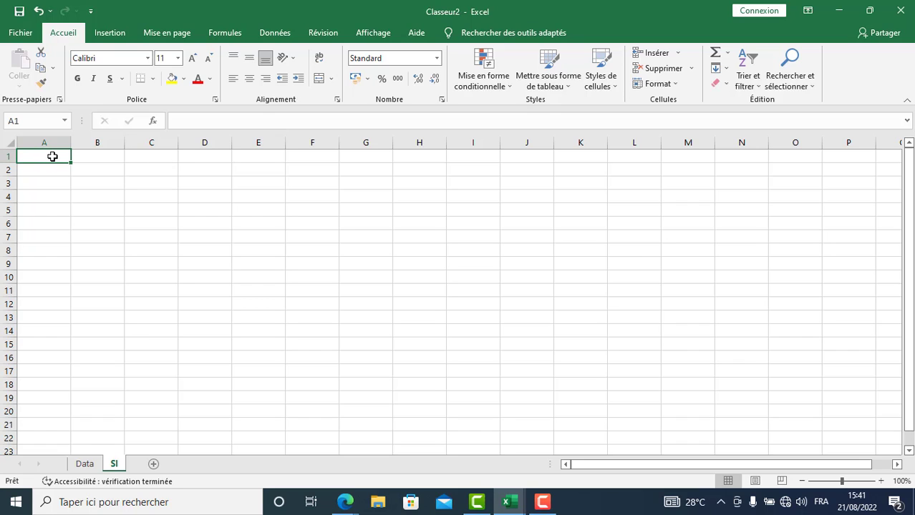
# Merge and center cells A1 to G1 on the SI sheet and enter the title "Stock eb Début de période".
pyautogui.moveTo(52, 156); pyautogui.dragTo(355, 160)
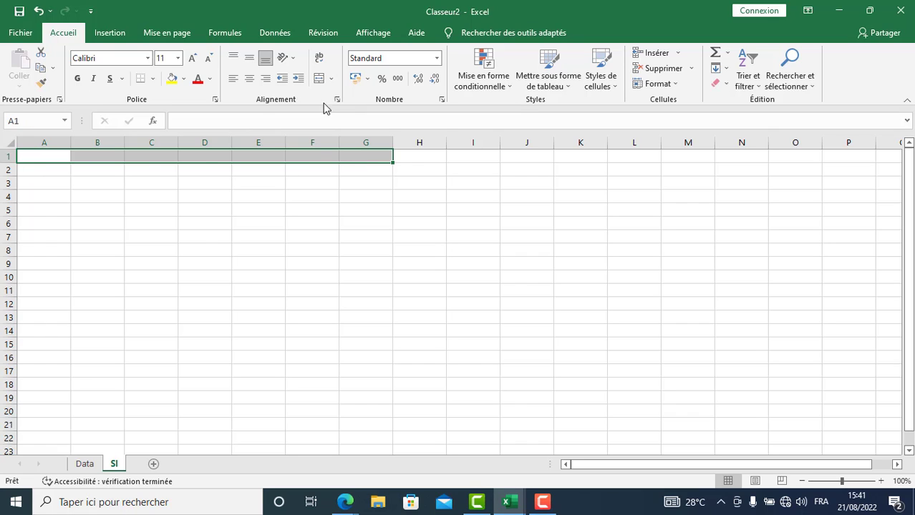
pyautogui.click(319, 80)
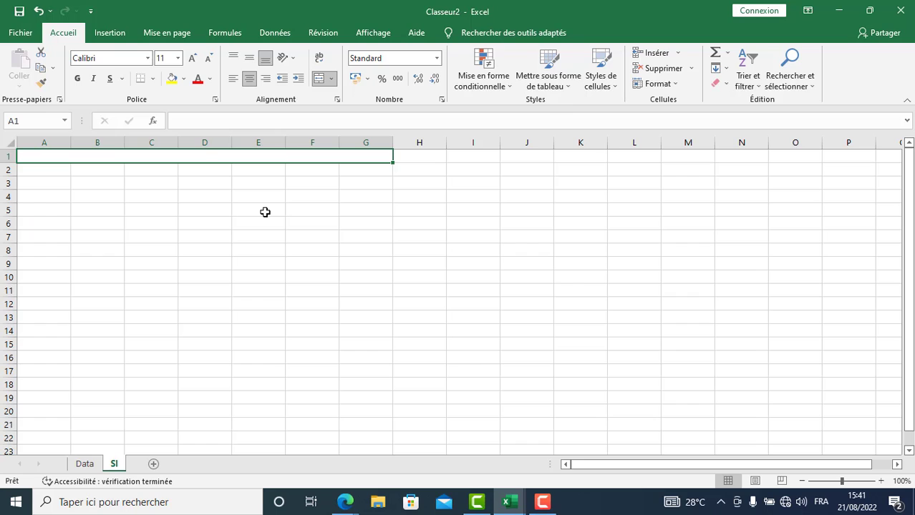
pyautogui.write('Stoc')
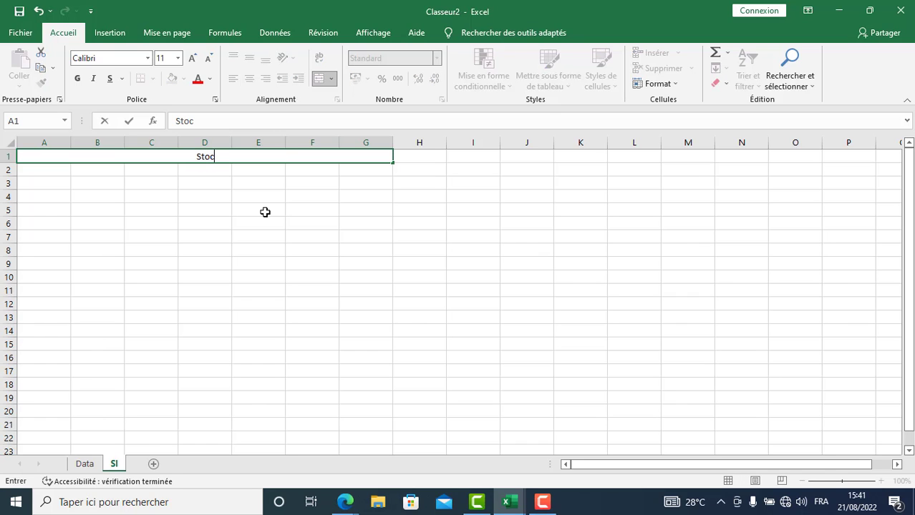
pyautogui.write('k eb Déb')
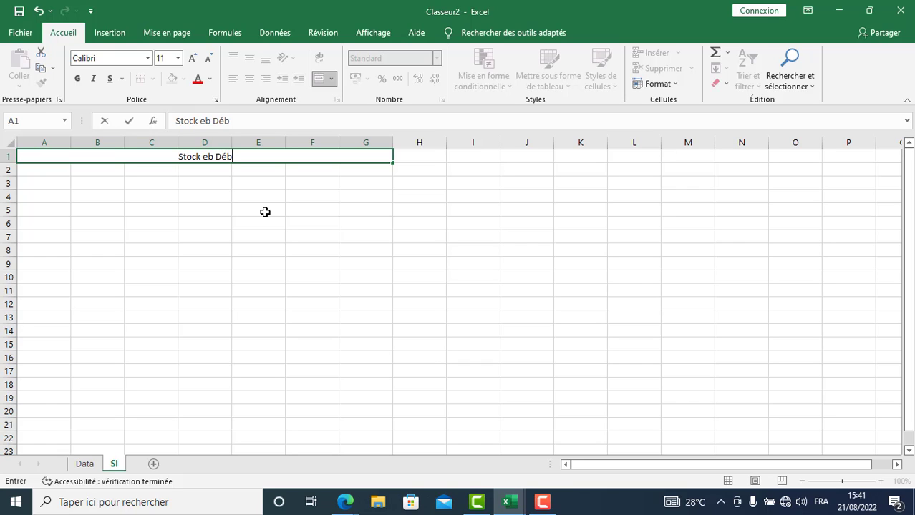
pyautogui.write('ut de')
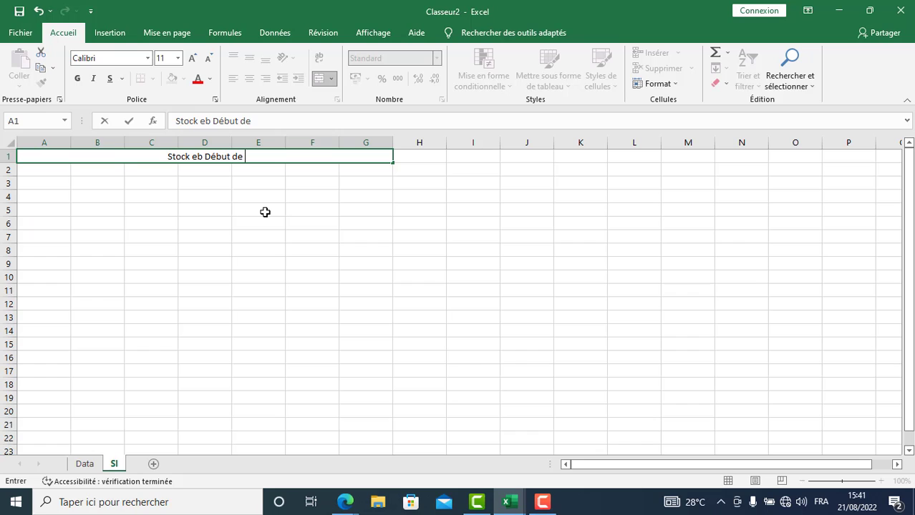
pyautogui.write(' période')
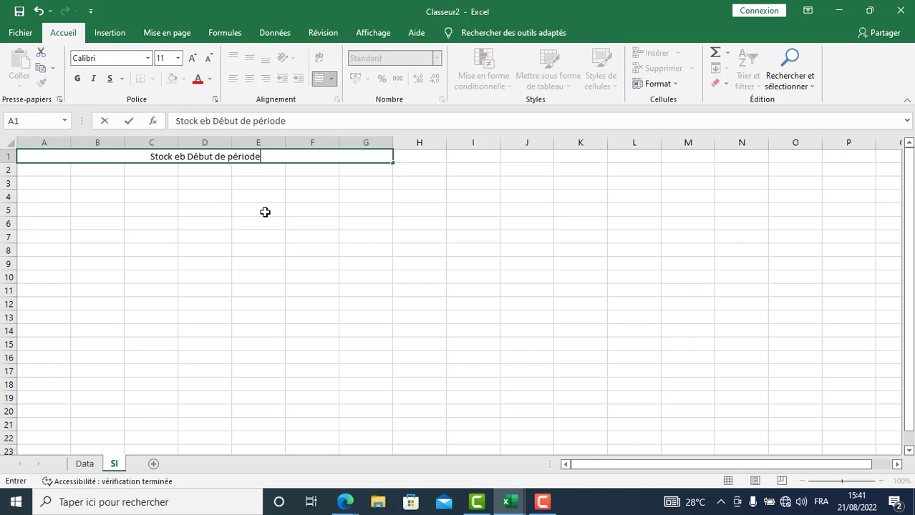
pyautogui.press('Return')
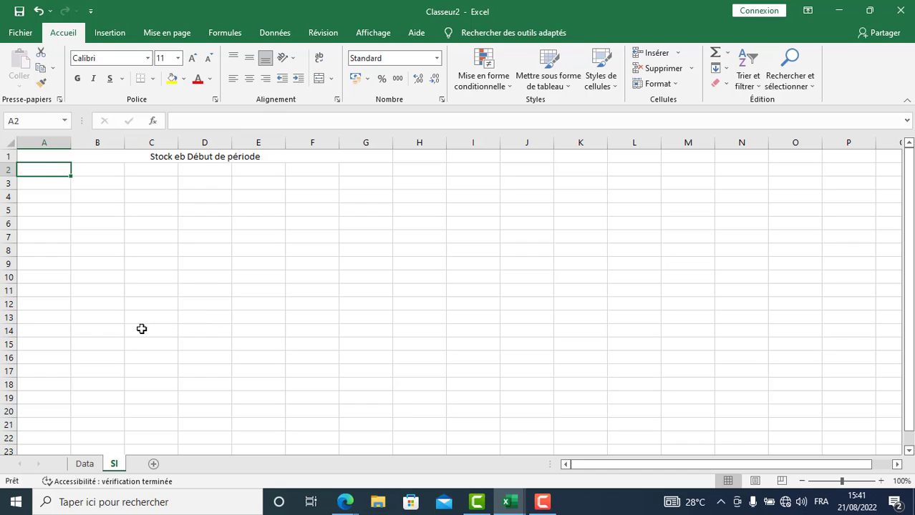
# Enter the headings N°, Date, Réf and Article in cells A2 to D2 of the SI sheet.
pyautogui.write('N°')
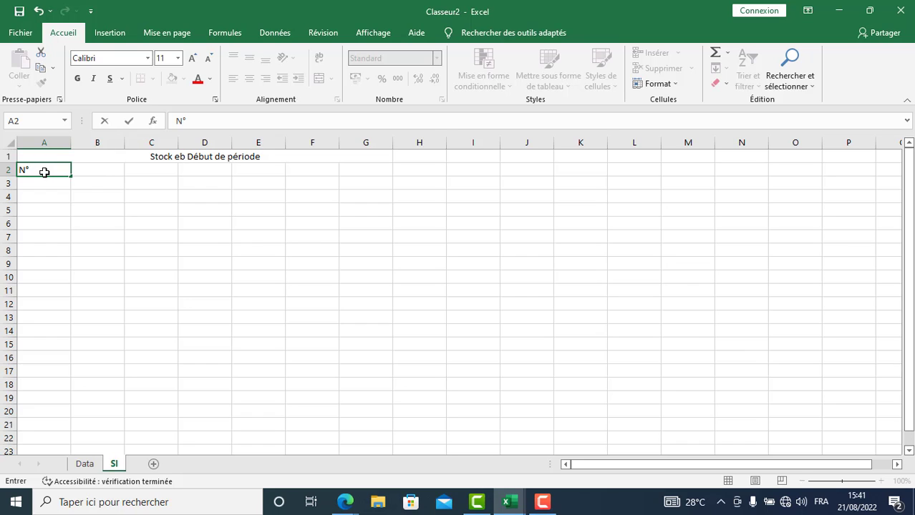
pyautogui.press('Tab')
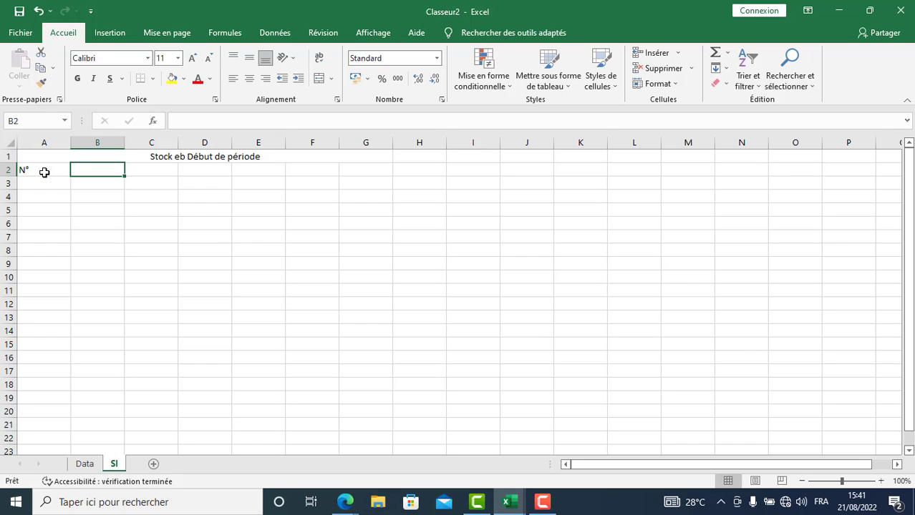
pyautogui.write('D')
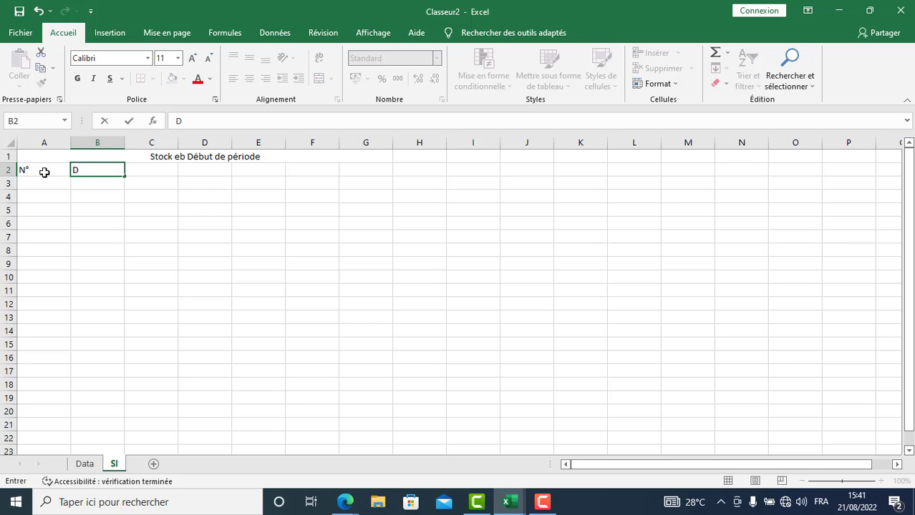
pyautogui.write('ate')
pyautogui.press('Tab')
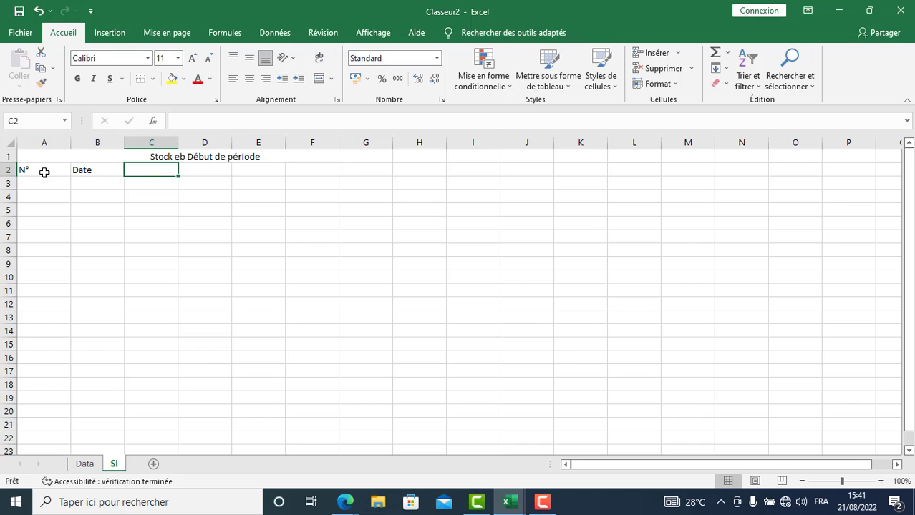
pyautogui.write('Réf')
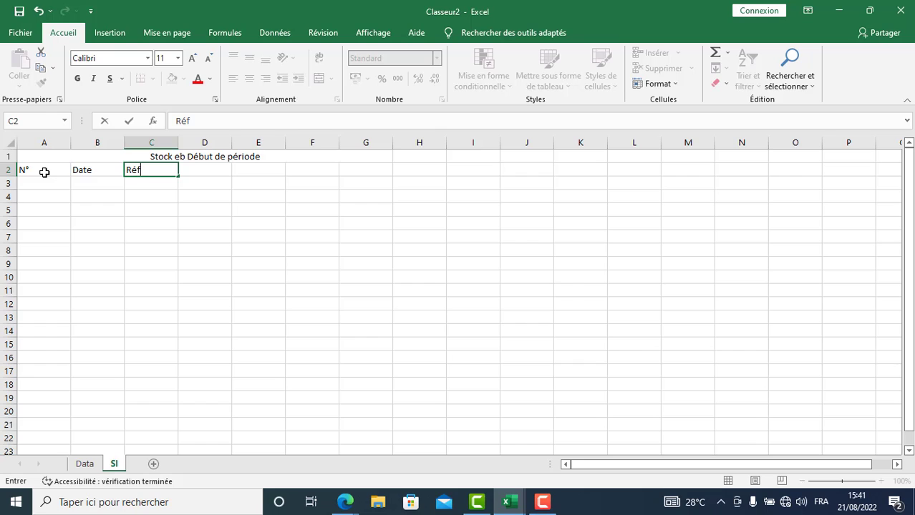
pyautogui.press('Tab')
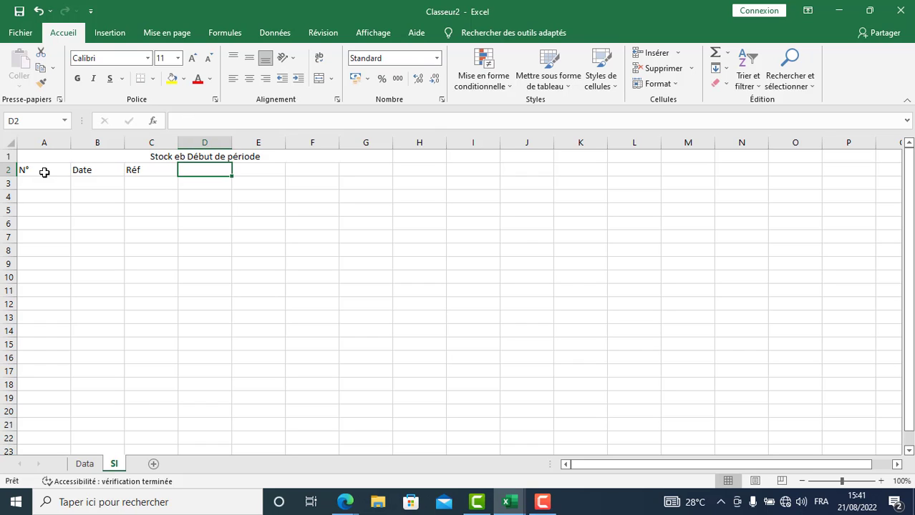
pyautogui.write('Article')
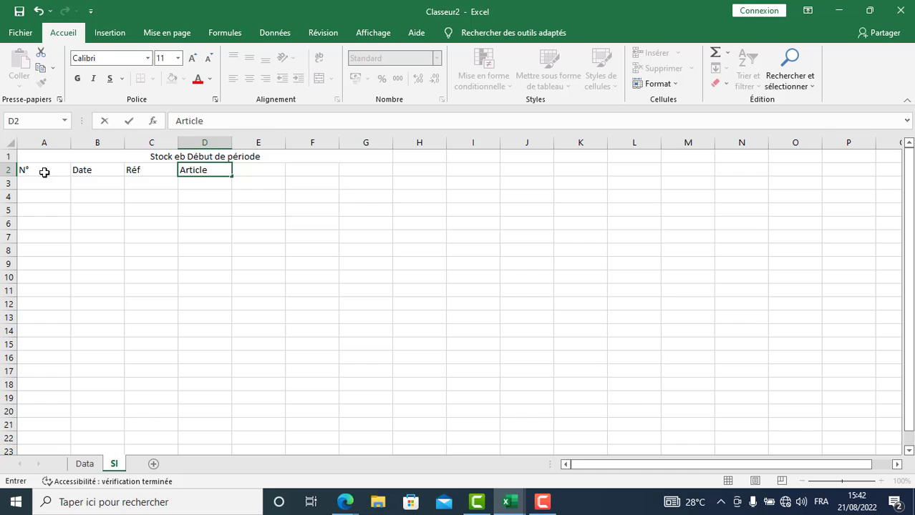
pyautogui.press('Tab')
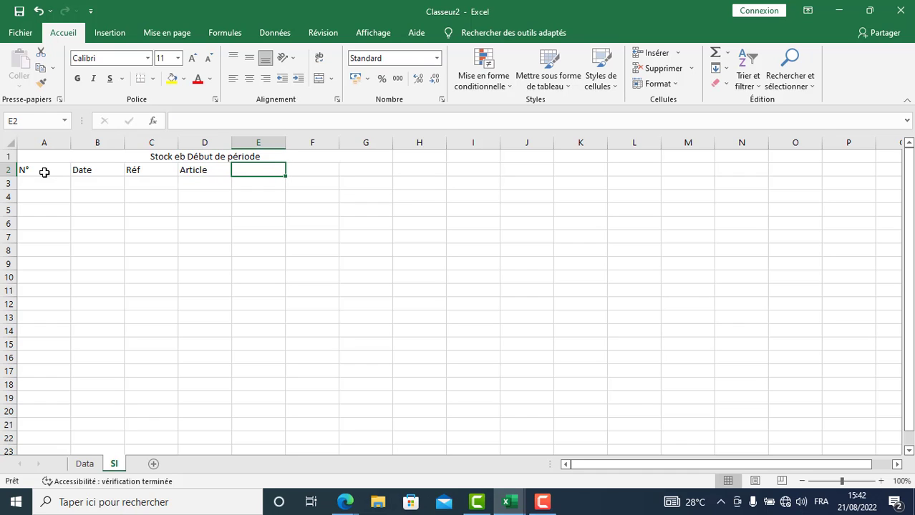
# Complete the heading row with Dépôt, Qté and Unité in cells E2 to G2.
pyautogui.write('Dépôt')
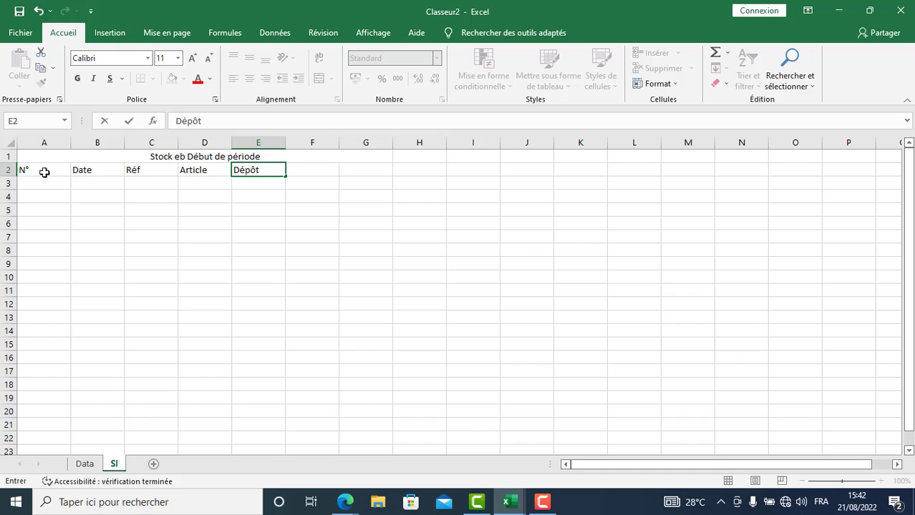
pyautogui.press('Tab')
pyautogui.write('Q')
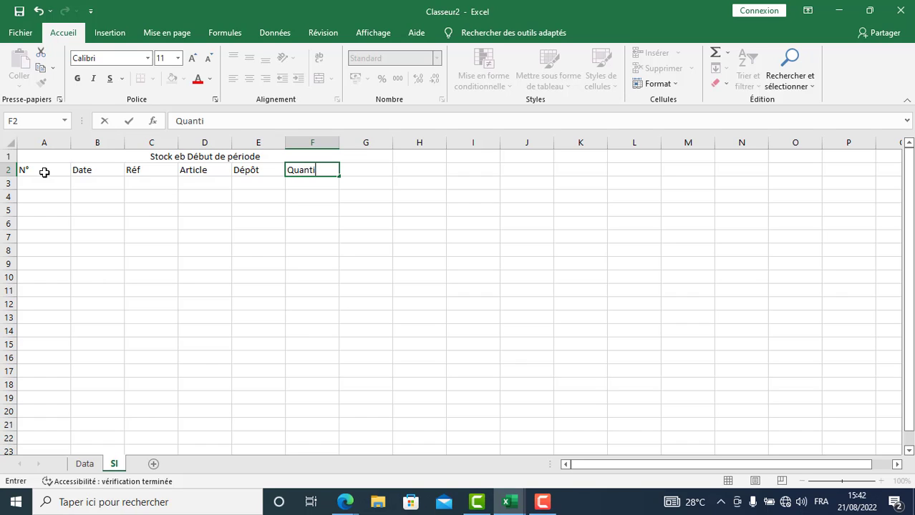
pyautogui.write('uanti')
pyautogui.press('BackSpace')
pyautogui.press('BackSpace')
pyautogui.press('BackSpace')
pyautogui.write('té')
pyautogui.press('Tab')
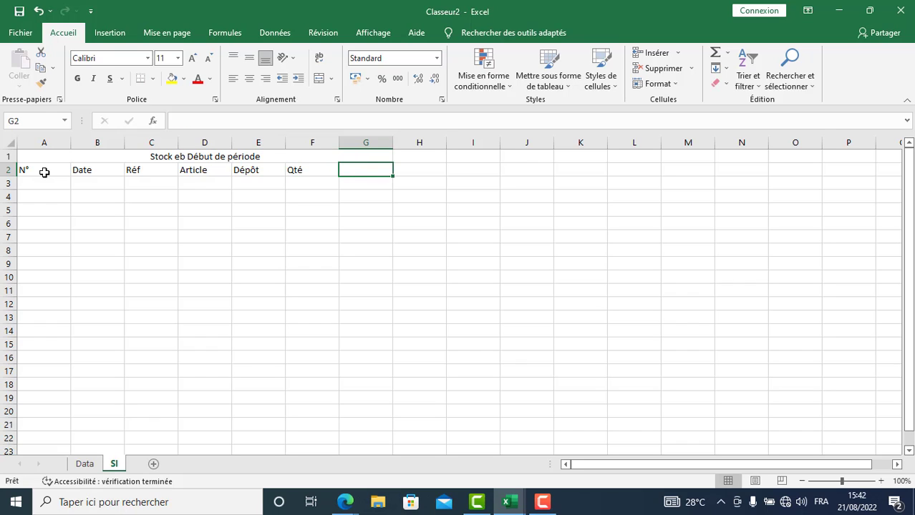
pyautogui.write('Unité')
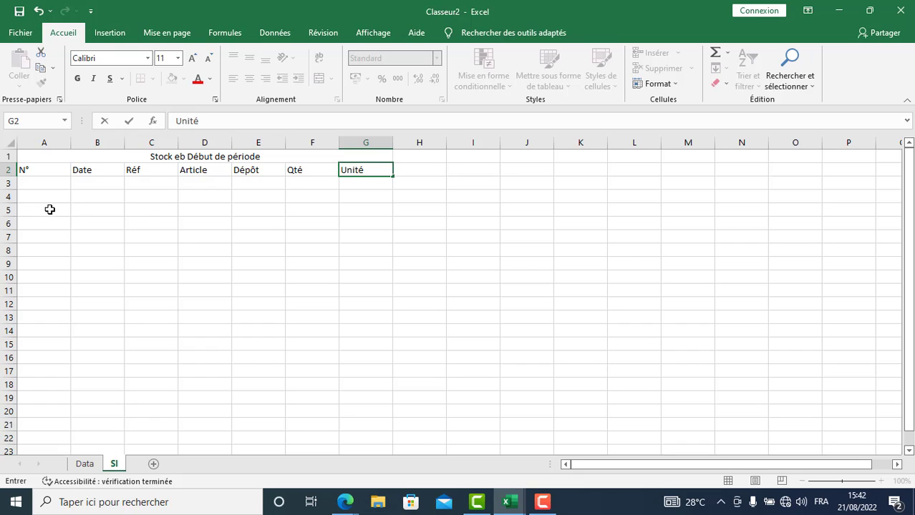
pyautogui.click(96, 226)
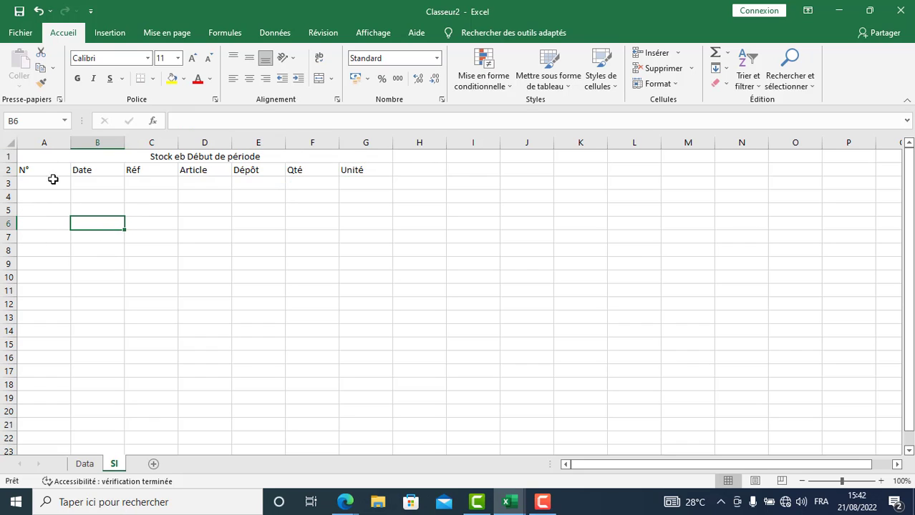
# Convert the range A2:G6 into a table with headers and widen the Article column to roughly double its width.
pyautogui.moveTo(27, 171); pyautogui.dragTo(365, 231)
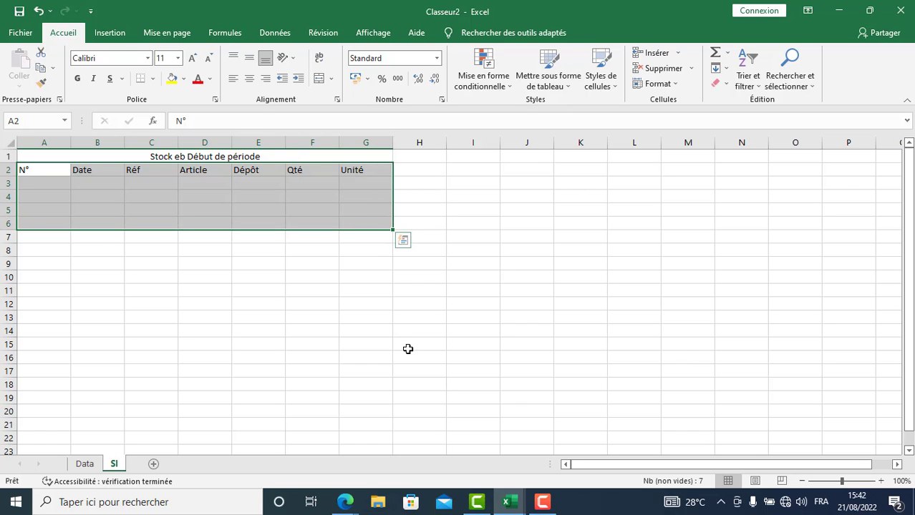
pyautogui.hotkey('ctrl', 't')
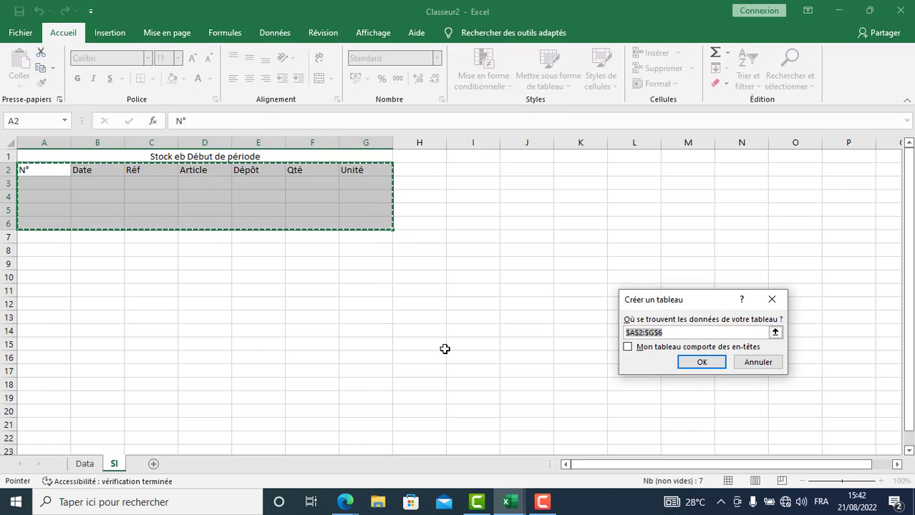
pyautogui.click(627, 347)
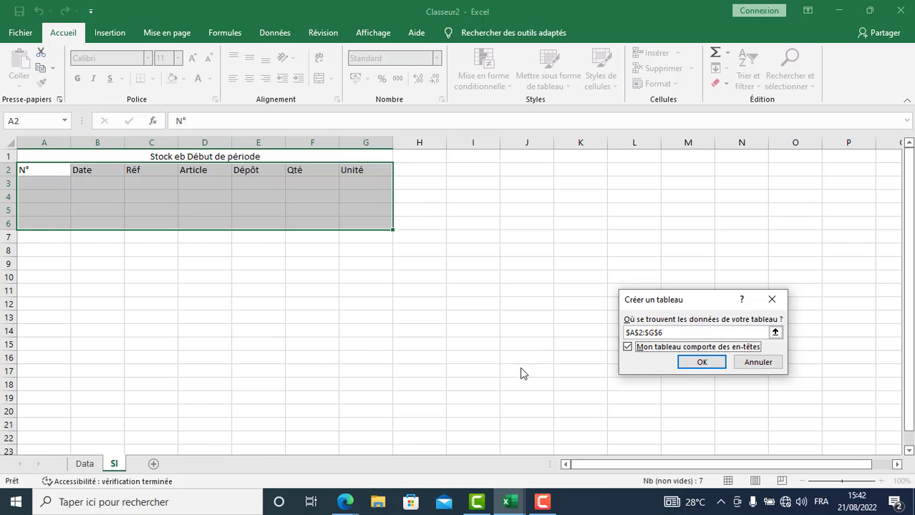
pyautogui.click(694, 363)
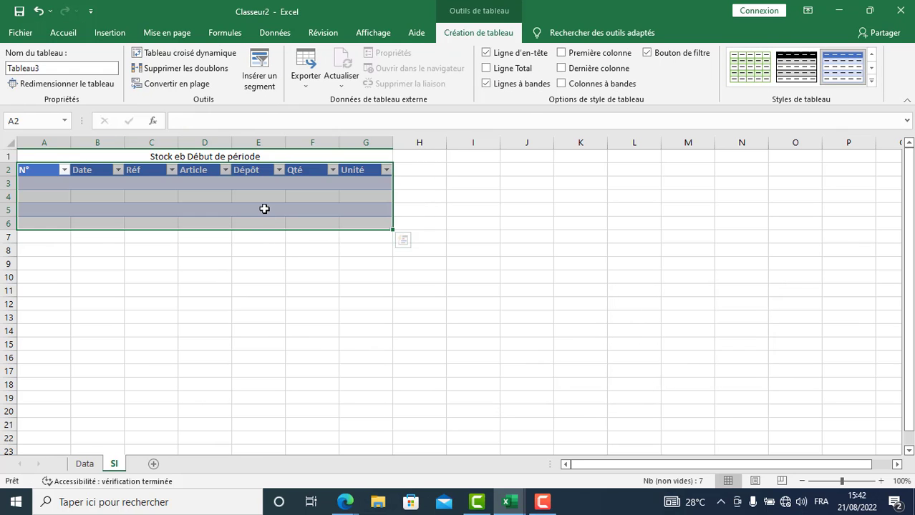
pyautogui.click(263, 209)
pyautogui.moveTo(231, 141); pyautogui.dragTo(296, 142)
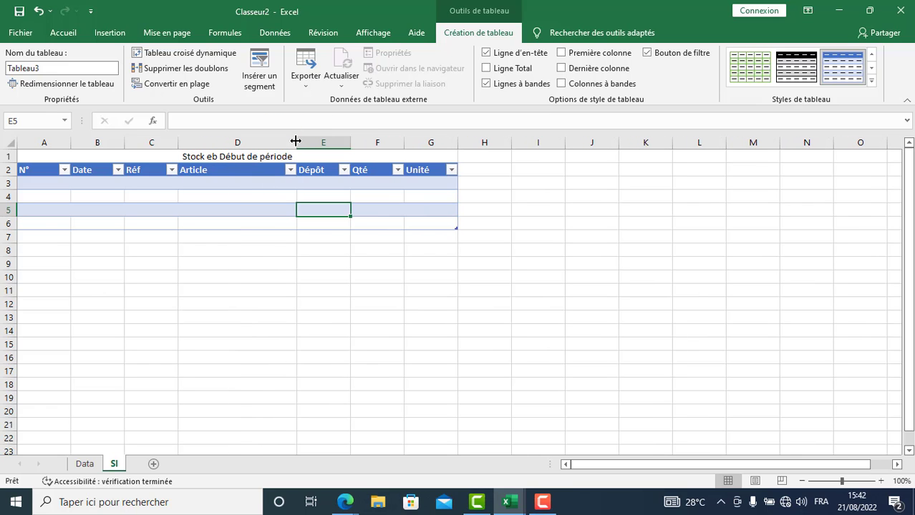
# Correct the title in row 1 to read "Stock de Début de période".
pyautogui.click(40, 159)
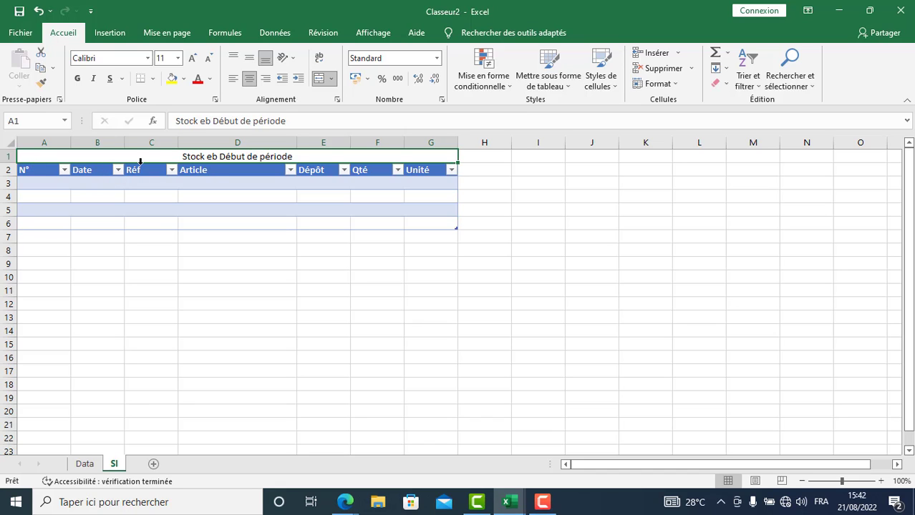
pyautogui.doubleClick(217, 157)
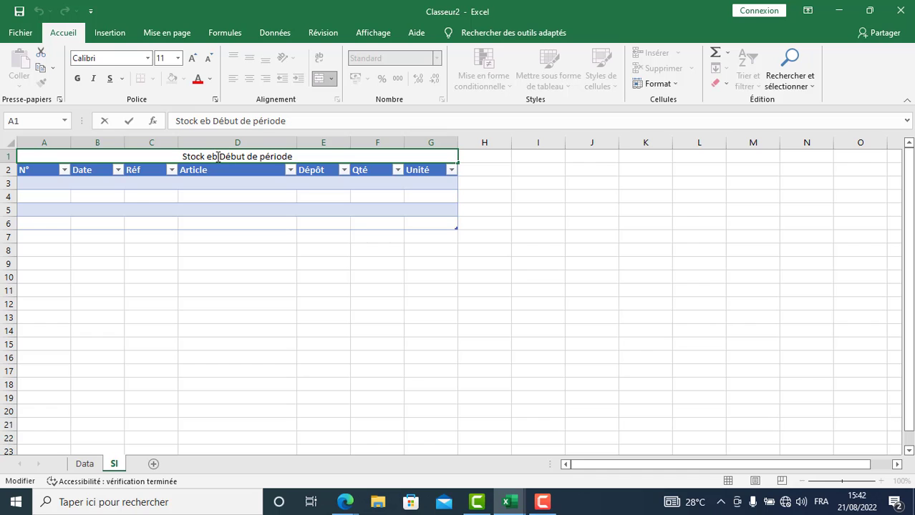
pyautogui.moveTo(218, 156); pyautogui.dragTo(207, 157)
pyautogui.write('de')
pyautogui.press('Return')
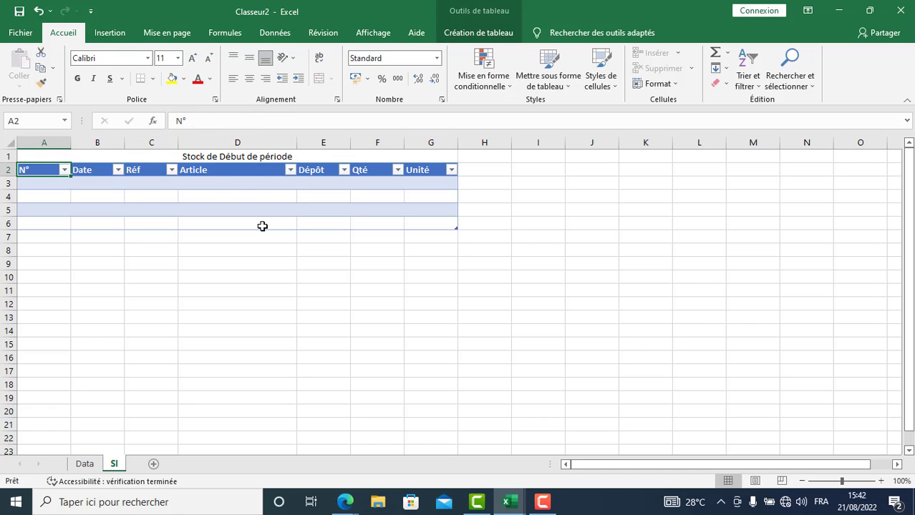
# Set the title's font to Arial Rounded MT Bold at size 22.
pyautogui.click(252, 158)
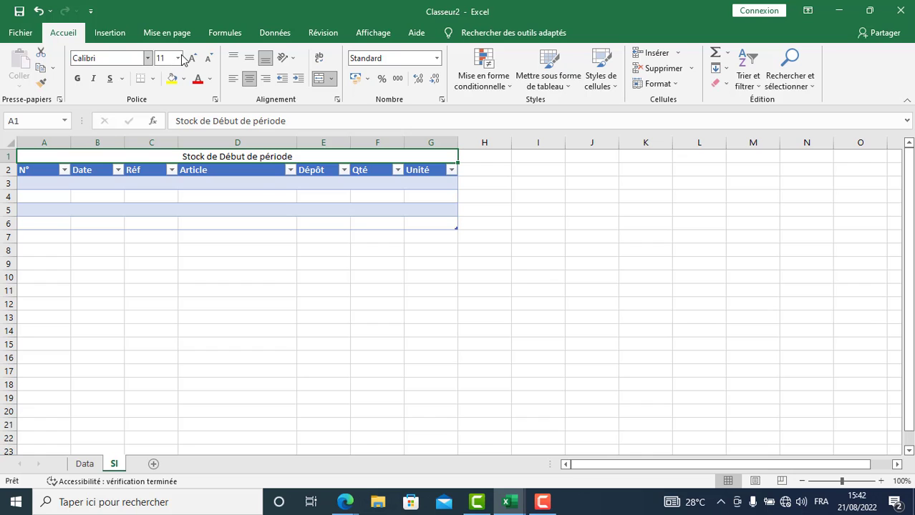
pyautogui.click(149, 59)
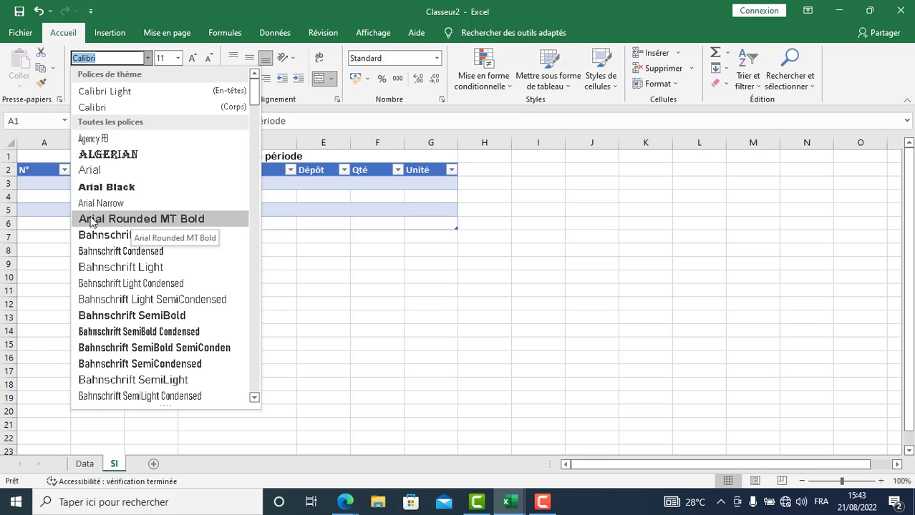
pyautogui.click(162, 219)
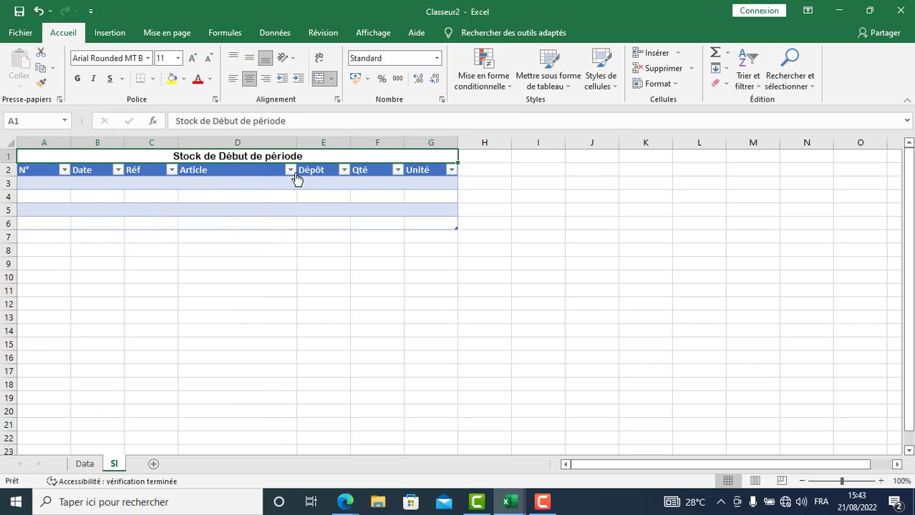
pyautogui.click(191, 58)
pyautogui.click(192, 58)
pyautogui.click(191, 58)
pyautogui.click(192, 58)
pyautogui.click(192, 58)
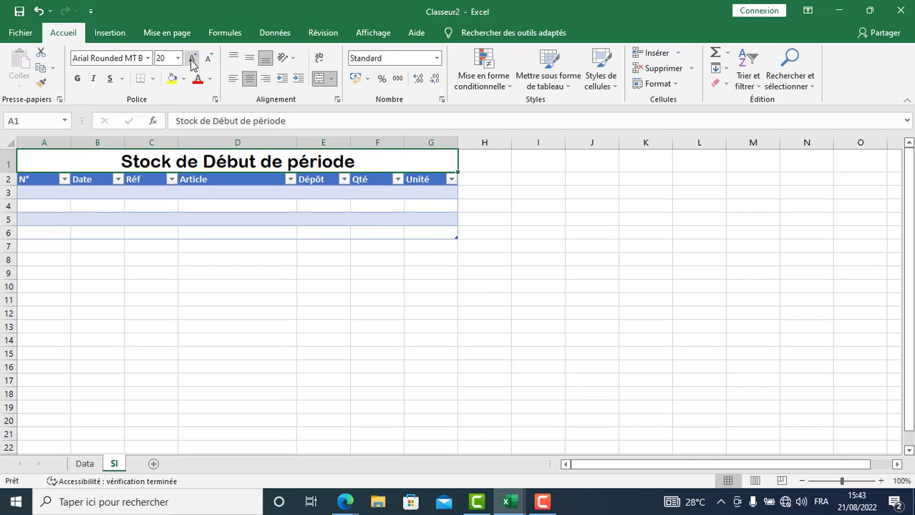
pyautogui.click(192, 58)
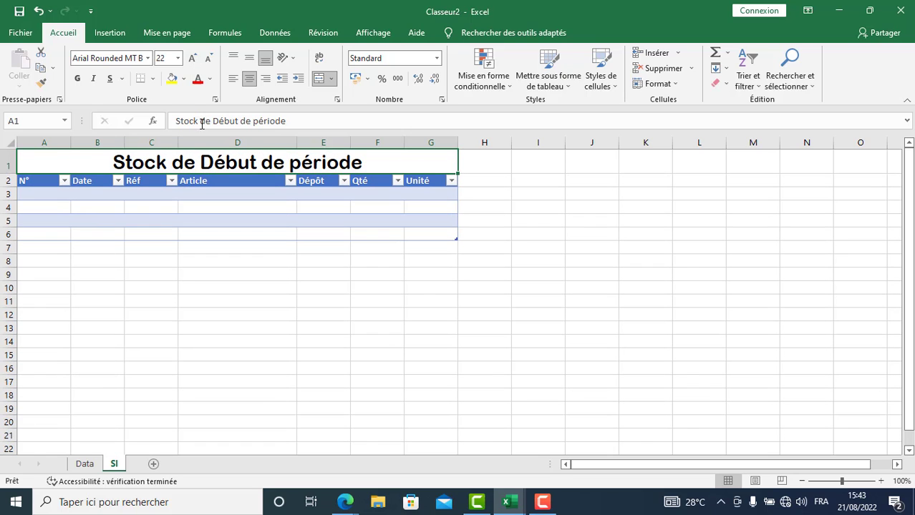
# Give the title cell a blue fill with white text, and center the Article heading in D2.
pyautogui.click(183, 79)
pyautogui.click(217, 110)
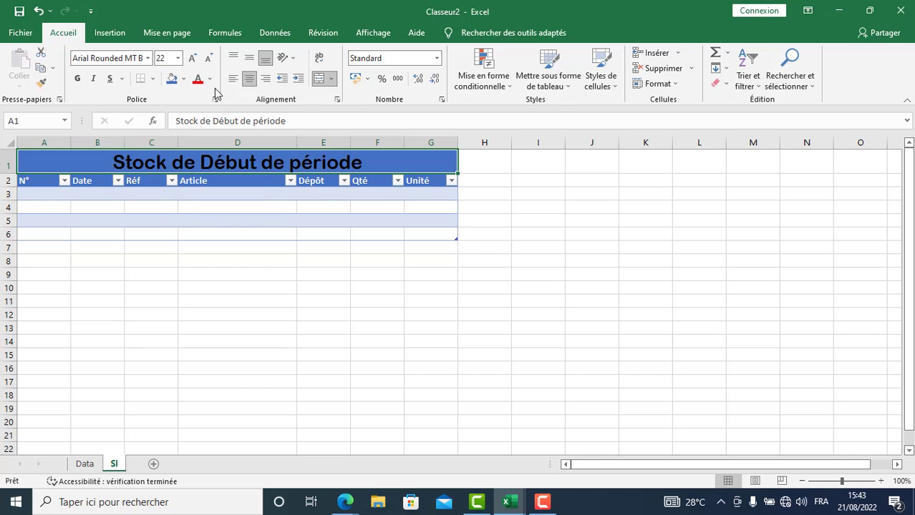
pyautogui.click(209, 79)
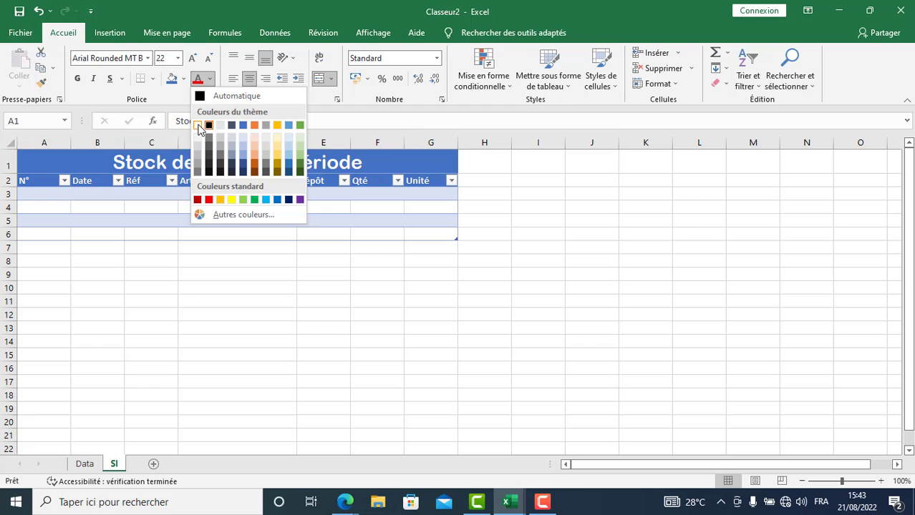
pyautogui.click(198, 126)
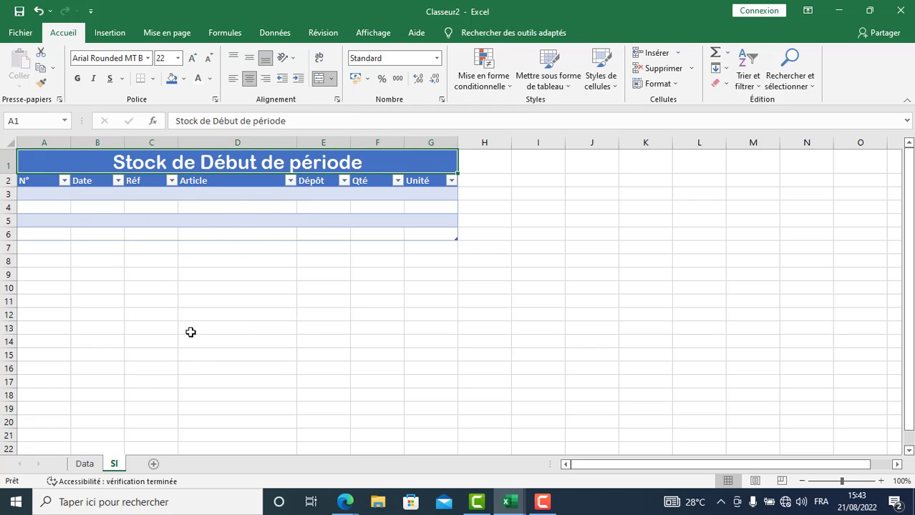
pyautogui.click(223, 180)
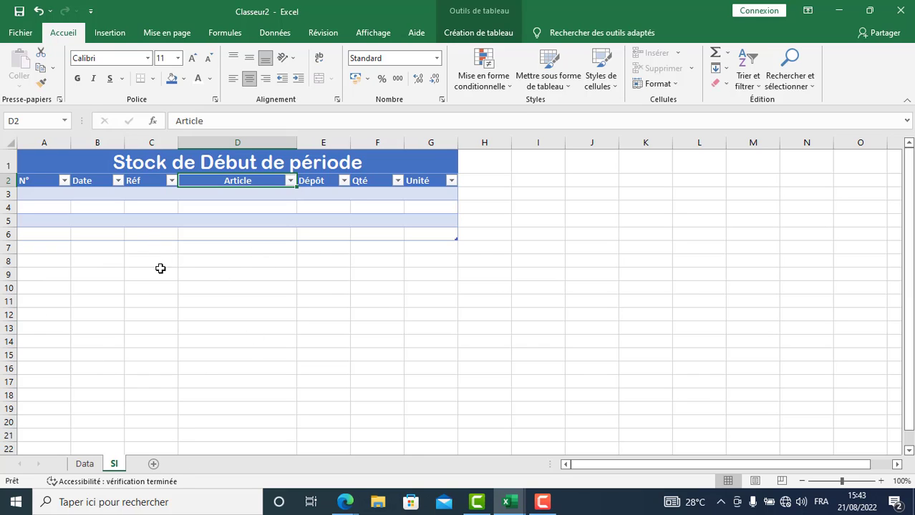
# Add a new worksheet after SI and name it ME.
pyautogui.click(154, 465)
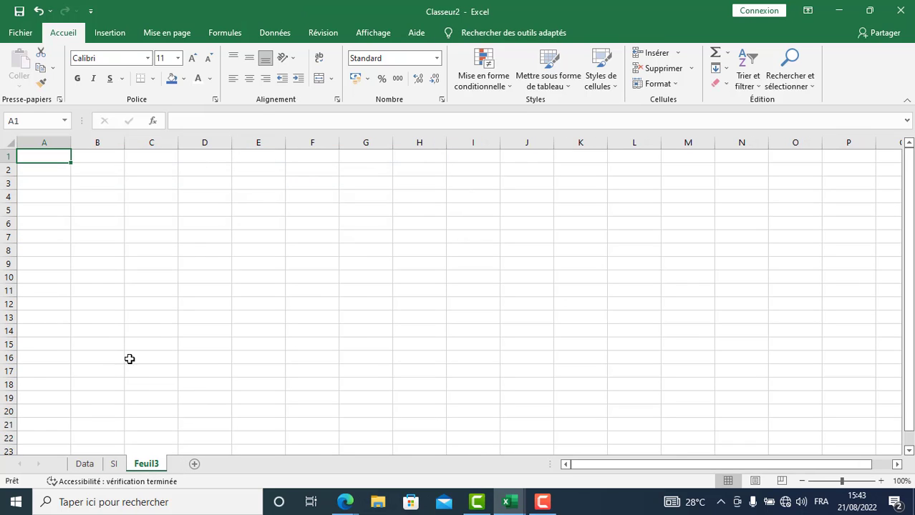
pyautogui.doubleClick(149, 464)
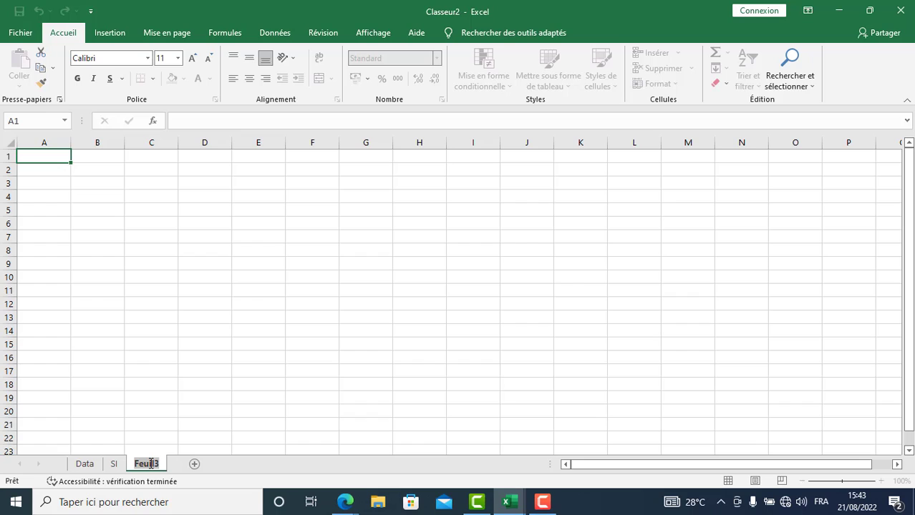
pyautogui.write('M')
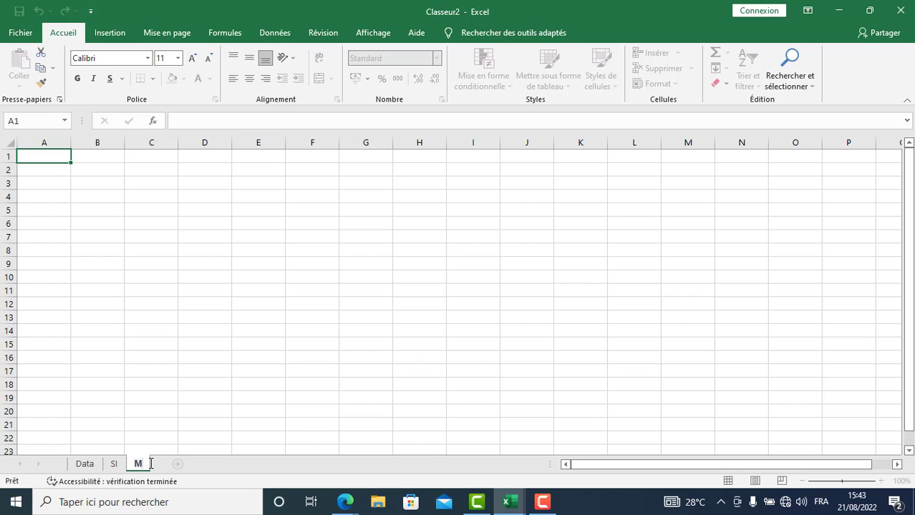
pyautogui.write('E')
pyautogui.press('Return')
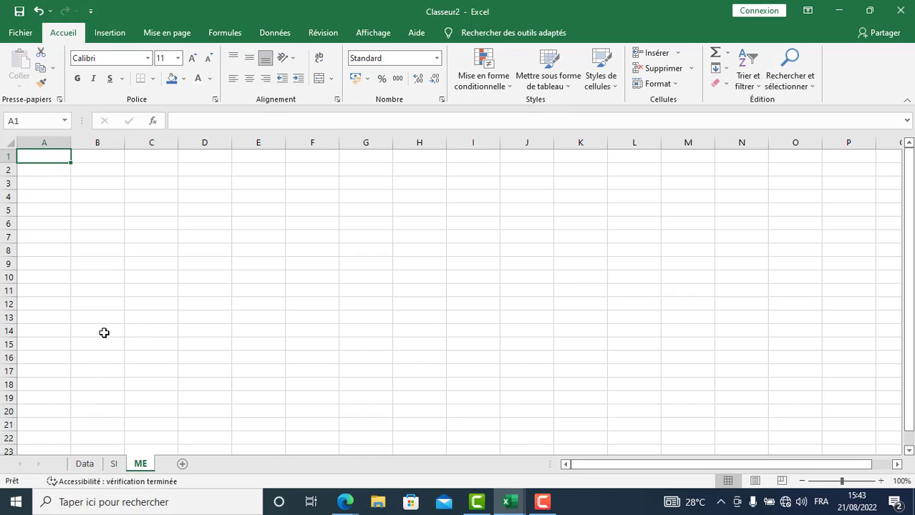
# Copy the title and table A1:G6 from the SI sheet to A1 of the ME sheet, and widen the Article column there.
pyautogui.click(115, 465)
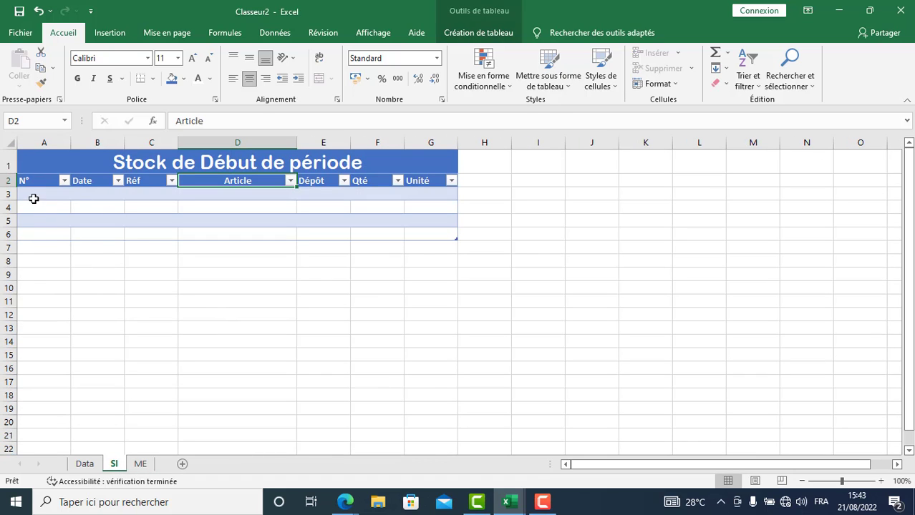
pyautogui.moveTo(27, 161); pyautogui.dragTo(306, 231)
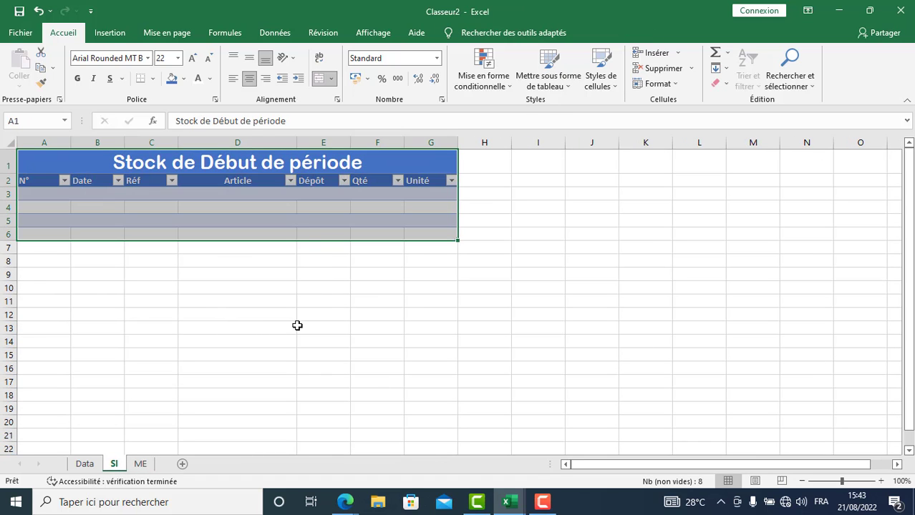
pyautogui.hotkey('ctrl', 'c')
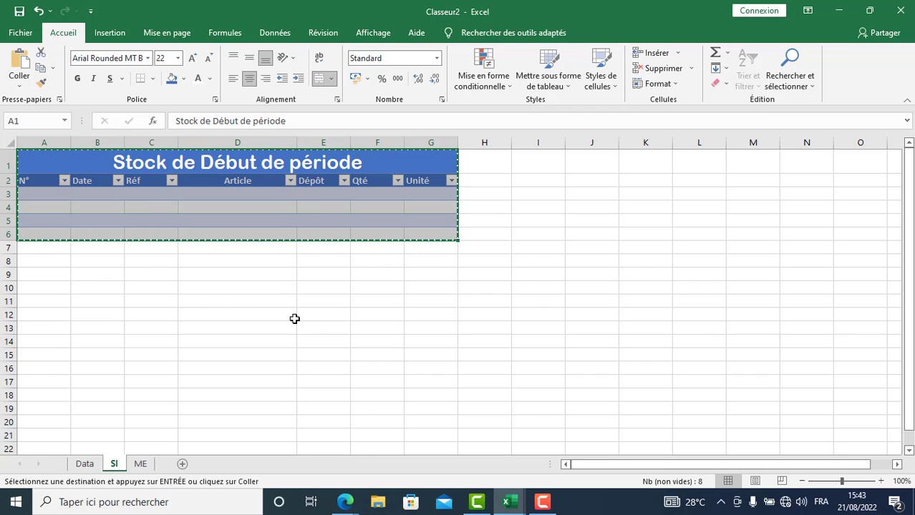
pyautogui.click(143, 467)
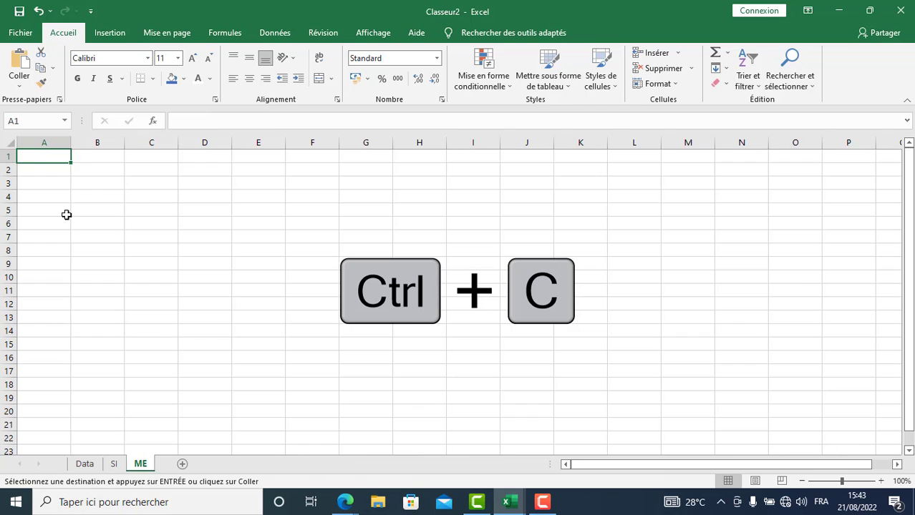
pyautogui.rightClick(26, 158)
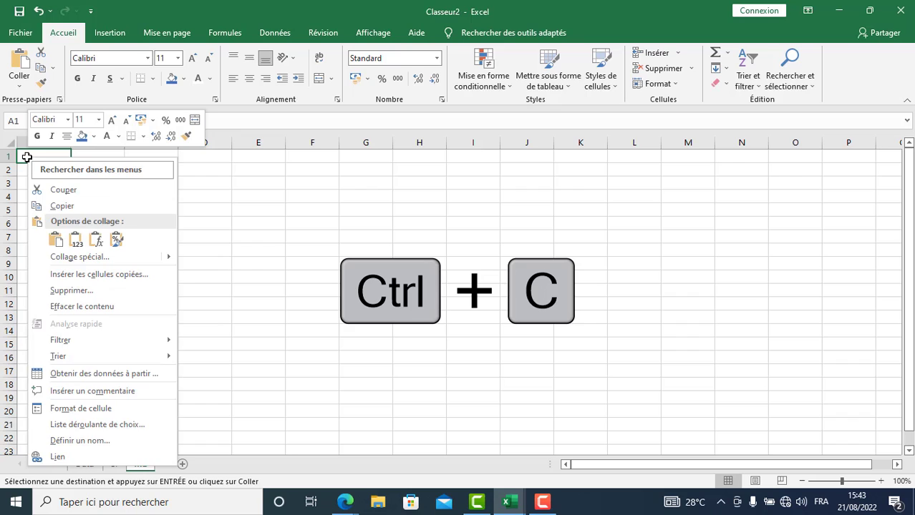
pyautogui.click(53, 239)
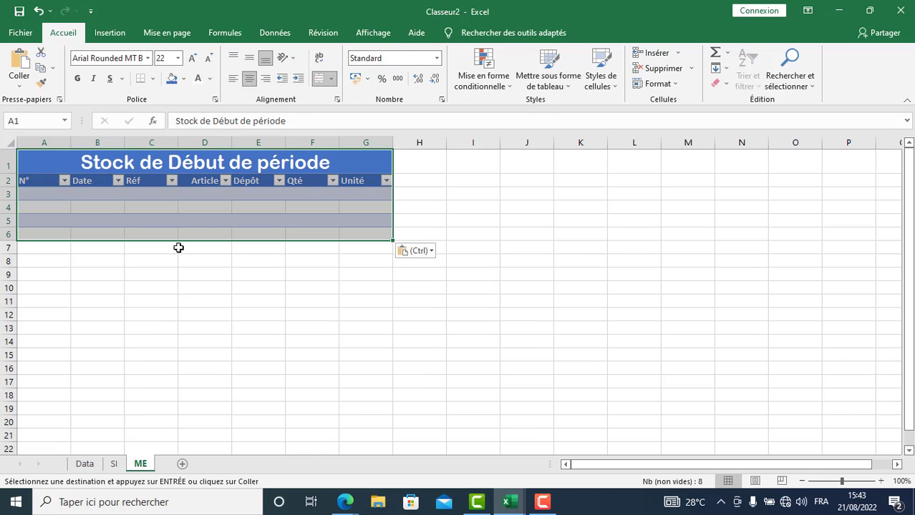
pyautogui.click(209, 219)
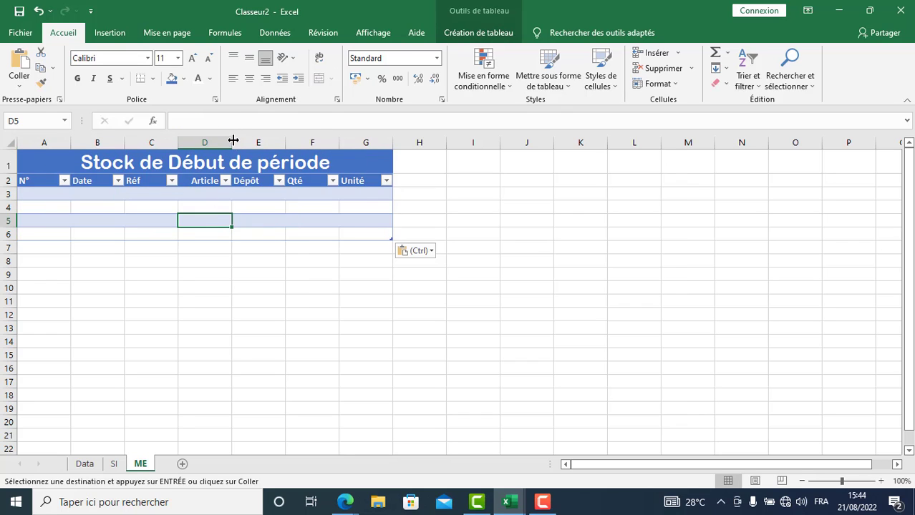
pyautogui.moveTo(231, 139); pyautogui.dragTo(296, 139)
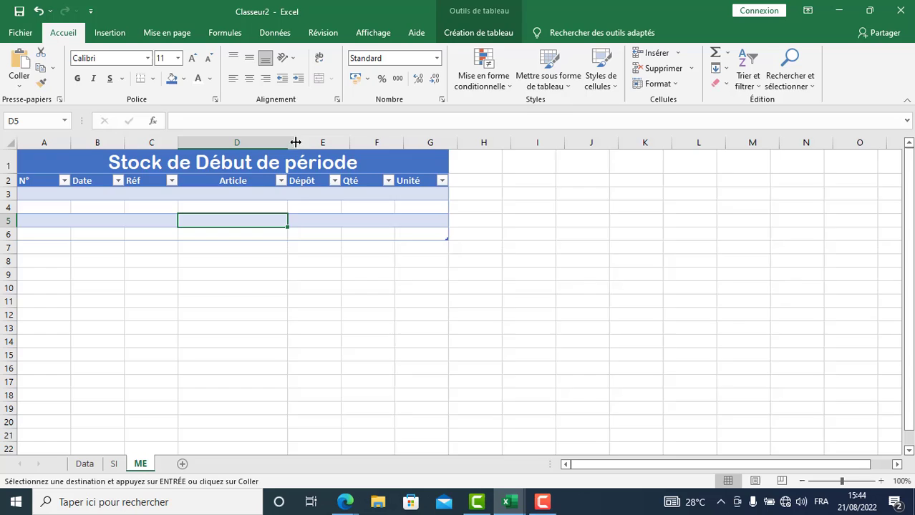
# Replace the title in row 1 of the ME sheet with "Mouvements d'Entrée".
pyautogui.click(210, 164)
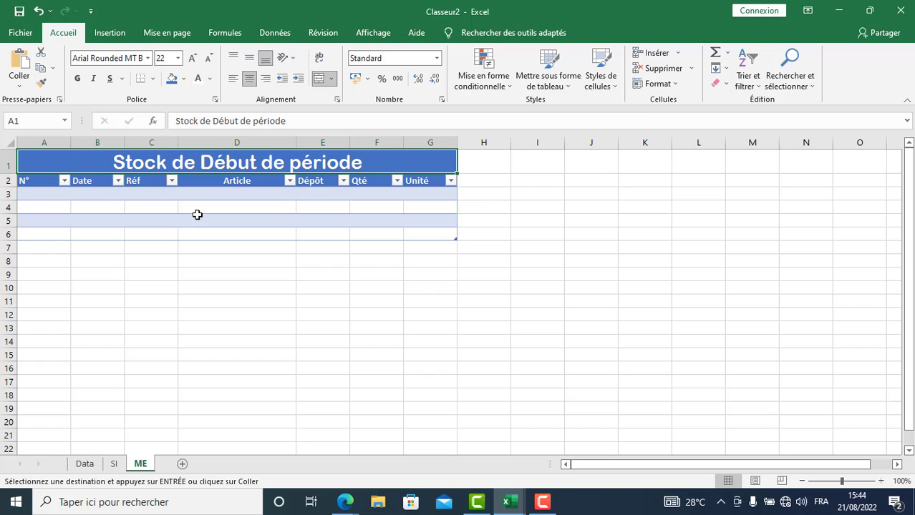
pyautogui.write('M')
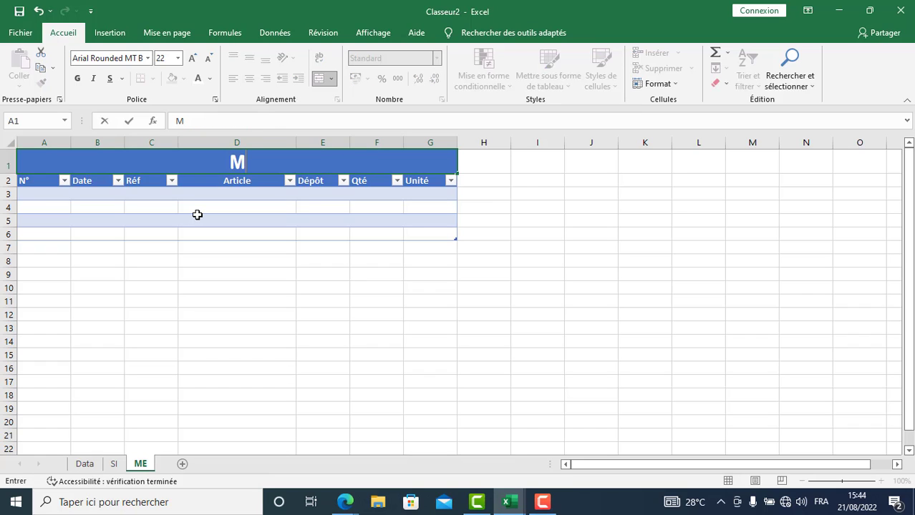
pyautogui.write('ouveme')
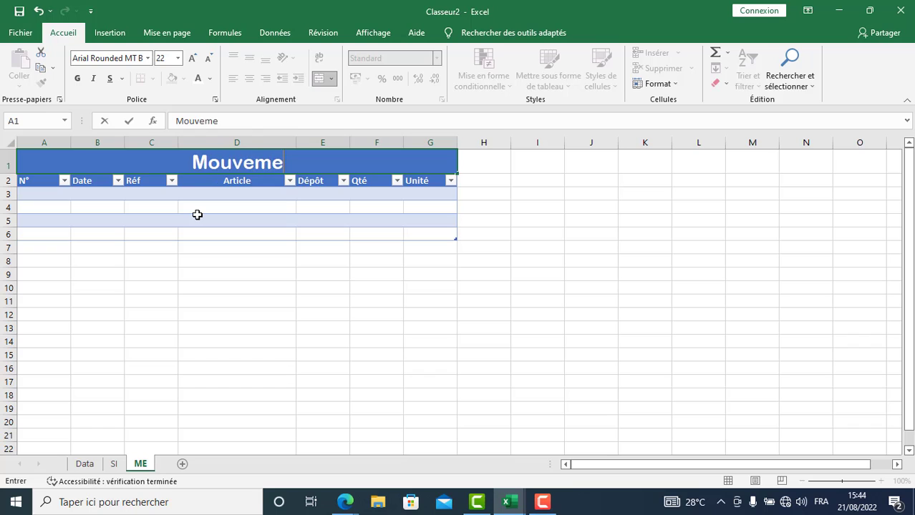
pyautogui.write('nts d')
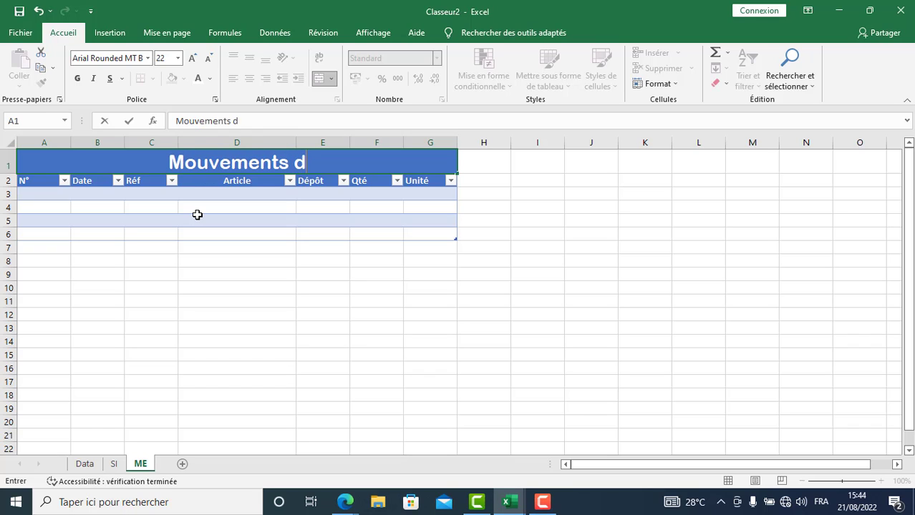
pyautogui.write("'E")
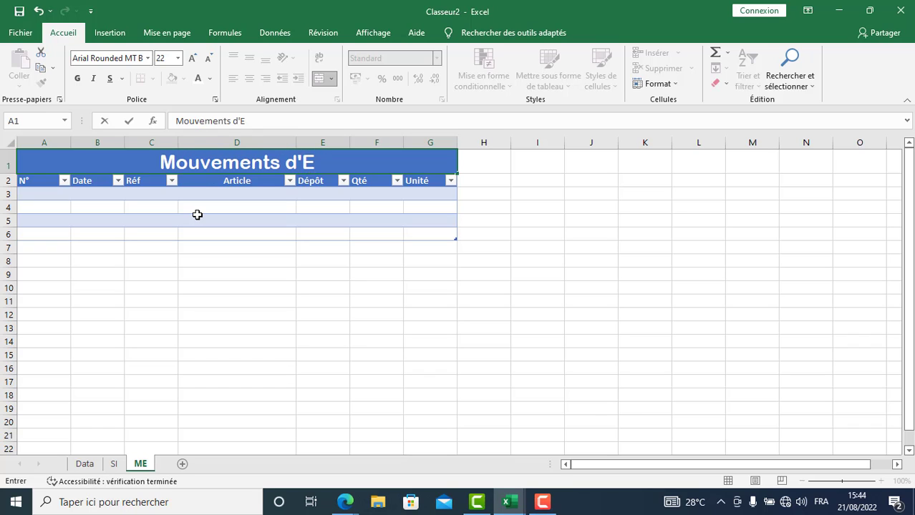
pyautogui.write('ntr')
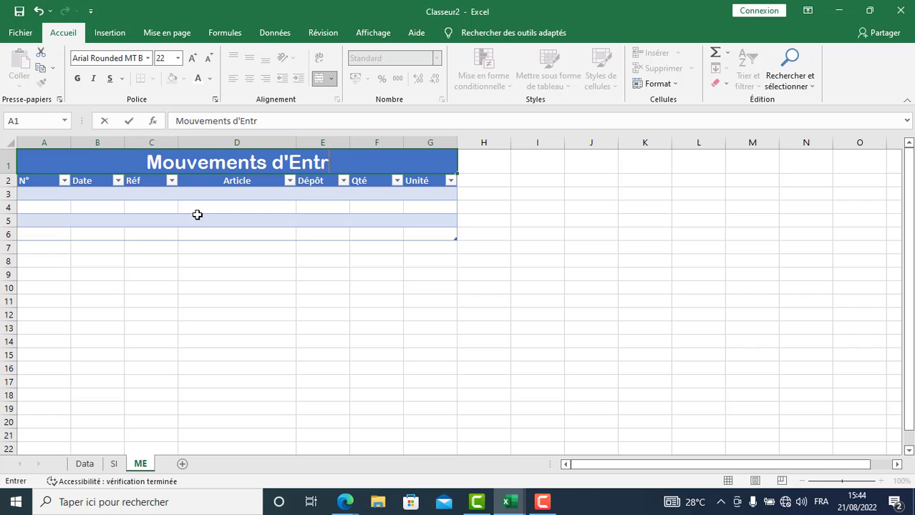
pyautogui.write('ée')
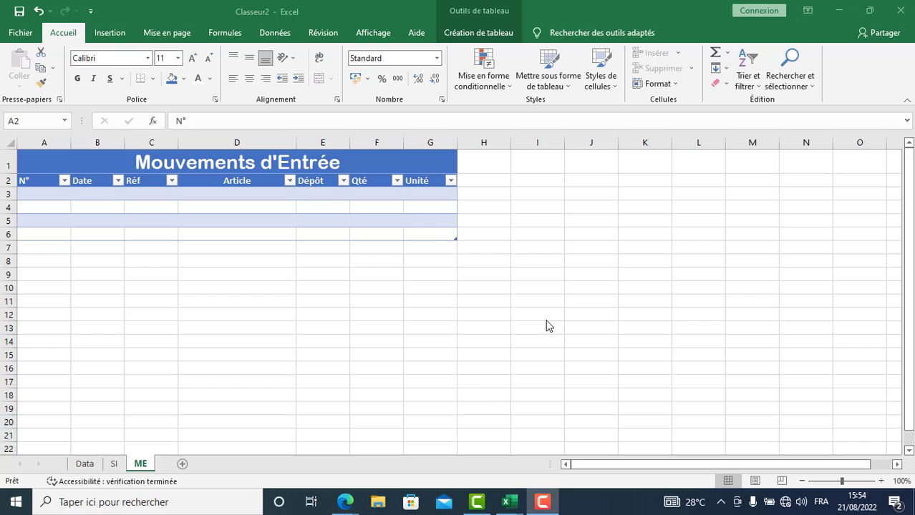
# Add a new worksheet after ME and name it MT.
pyautogui.click(183, 466)
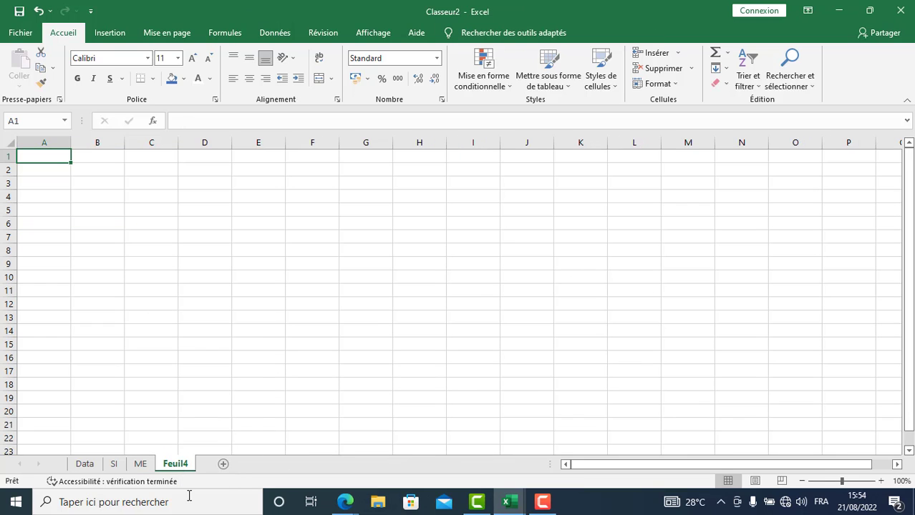
pyautogui.doubleClick(174, 464)
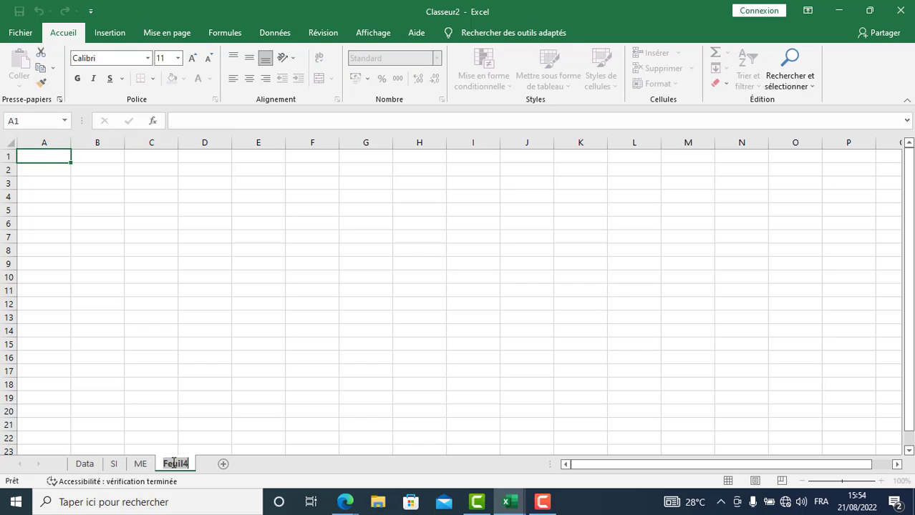
pyautogui.write('MT')
pyautogui.press('Return')
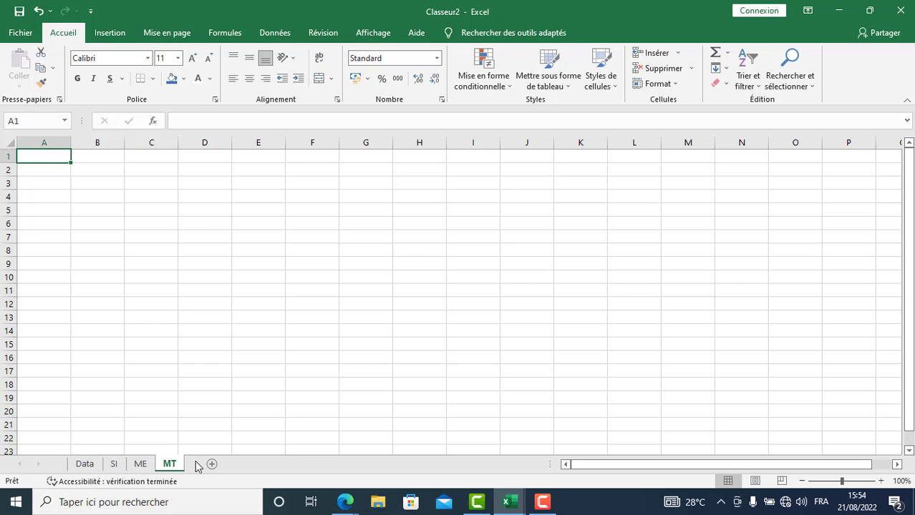
# Enter the headers N°, Date, Réf and Article in cells A2 to D2 of the MT sheet.
pyautogui.click(44, 172)
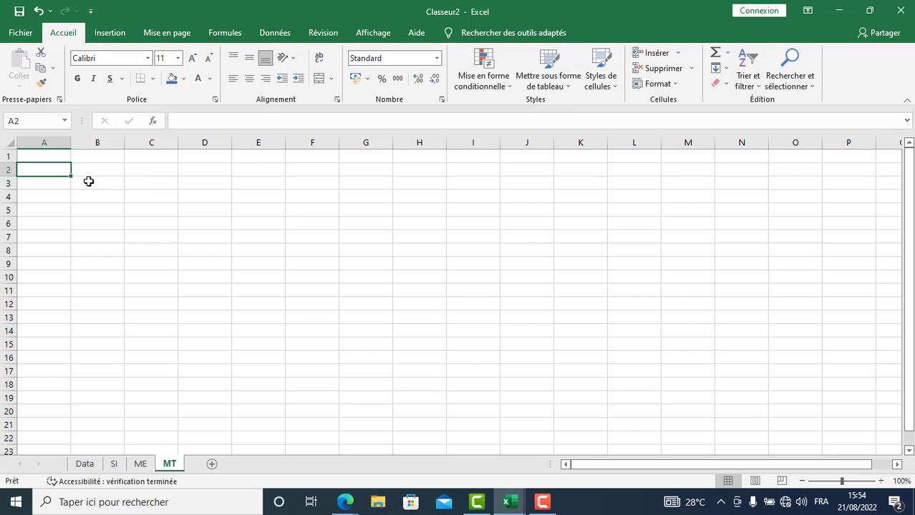
pyautogui.write('N°')
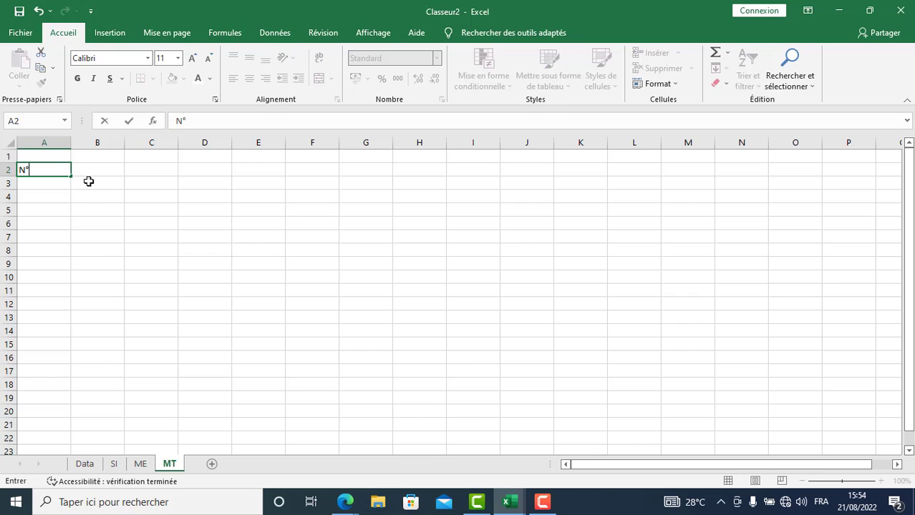
pyautogui.press('Tab')
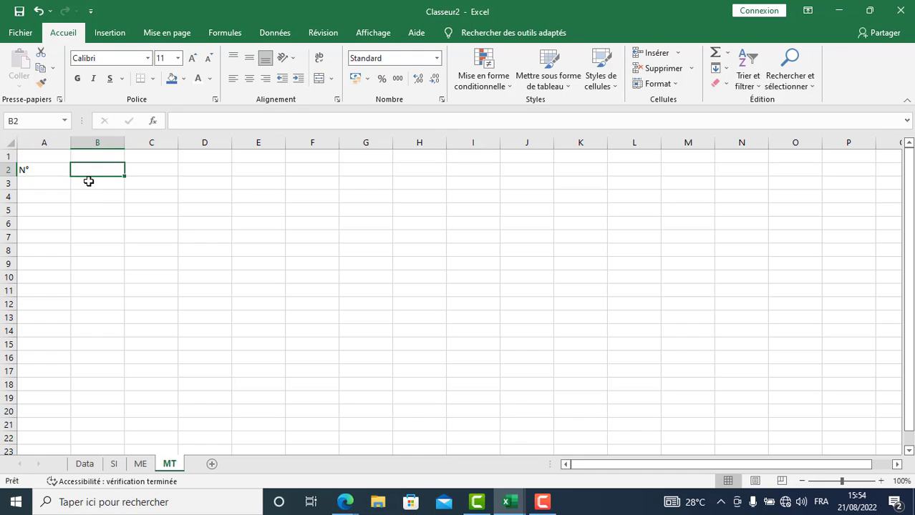
pyautogui.write('Date')
pyautogui.press('Tab')
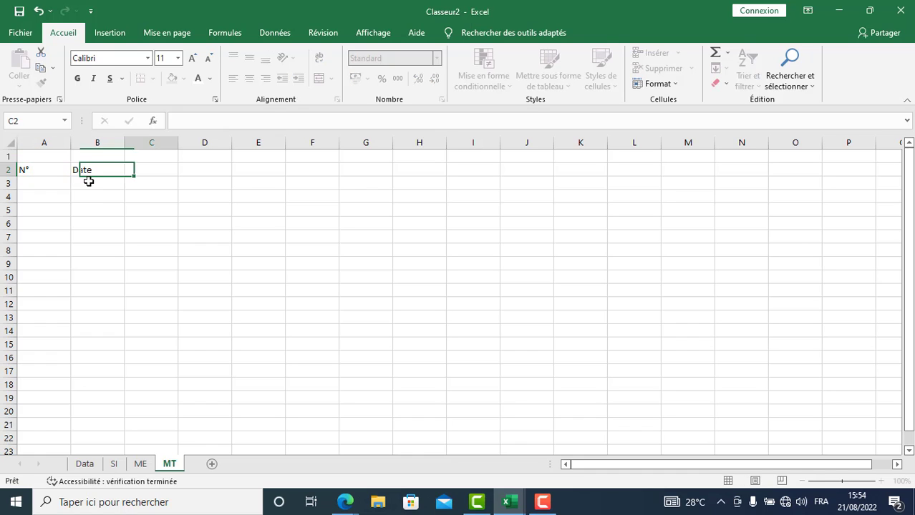
pyautogui.write('Réf')
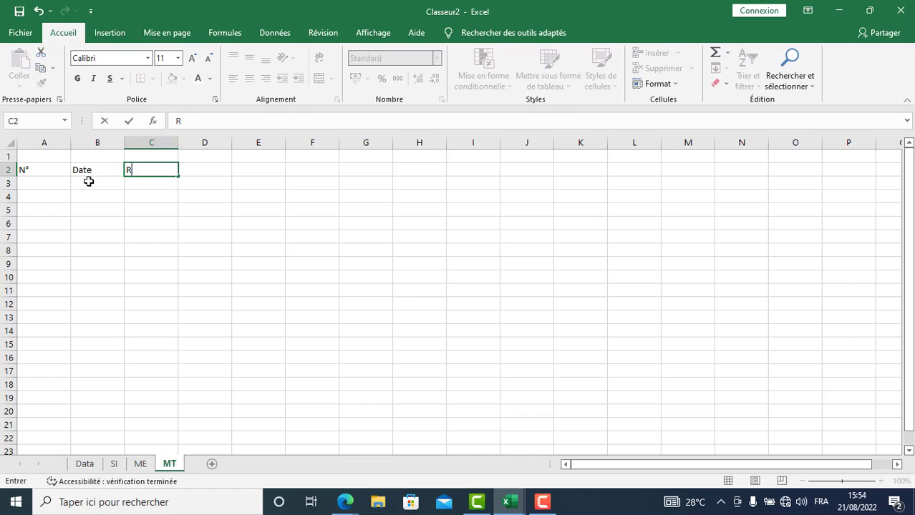
pyautogui.press('Tab')
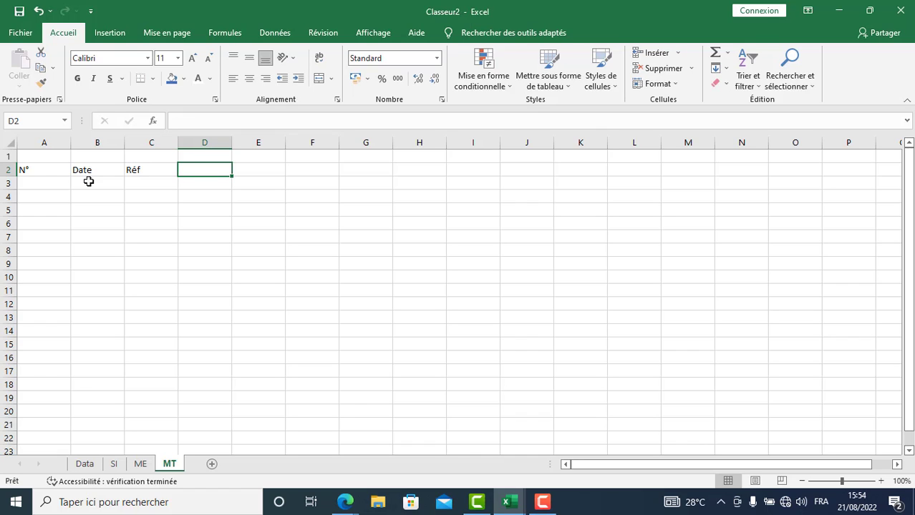
pyautogui.write('Article')
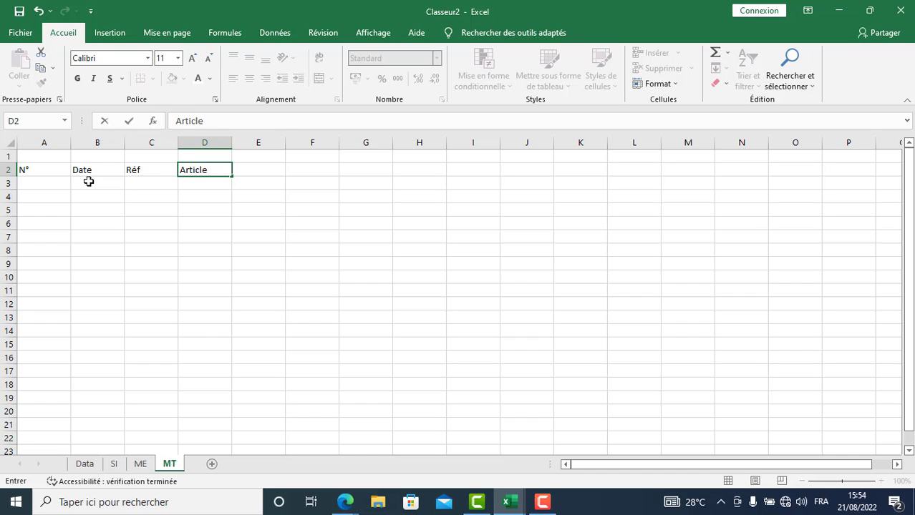
pyautogui.press('Tab')
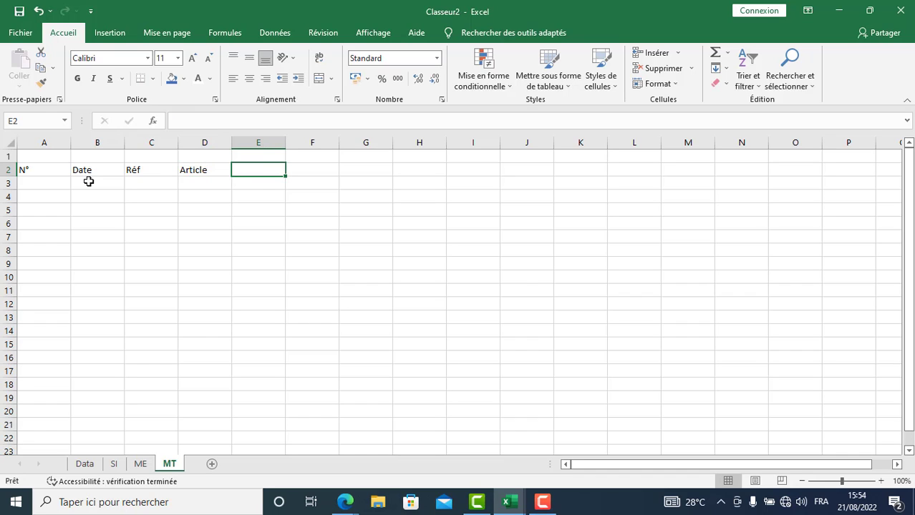
# Enter the headers "Dépôt de Sortie" in E2 and "Dépôt d'Entrée" in F2.
pyautogui.write('Dép')
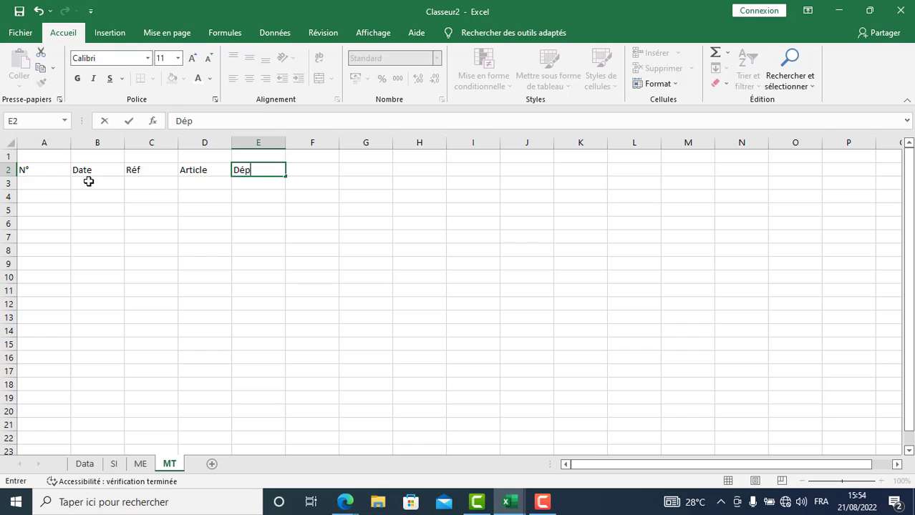
pyautogui.write('ôt de Sortie')
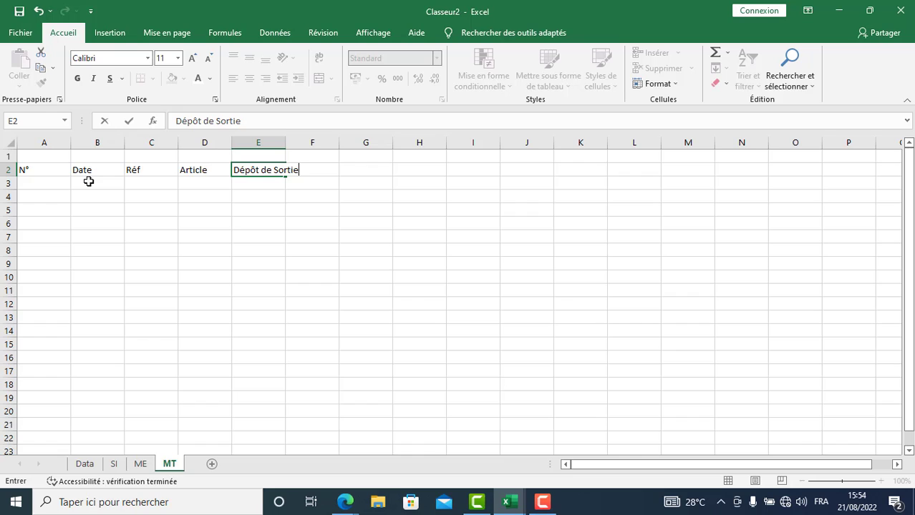
pyautogui.press('Tab')
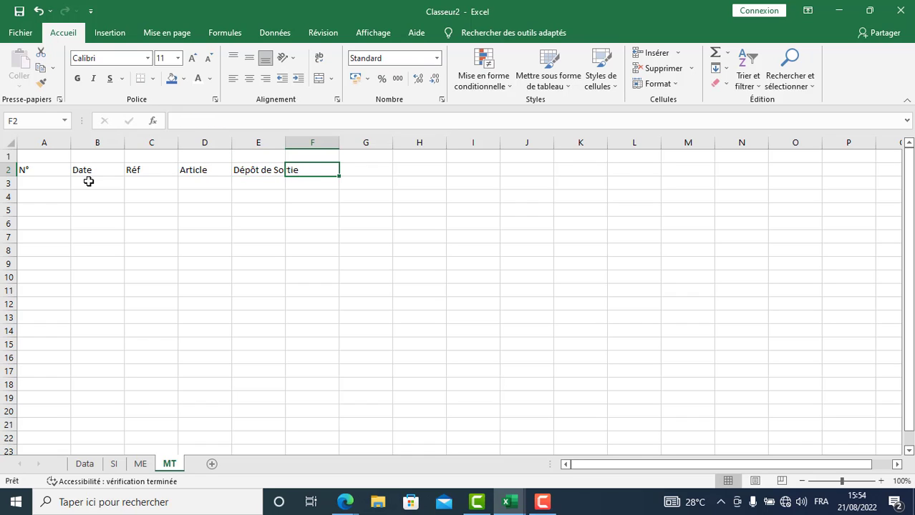
pyautogui.write('Dé')
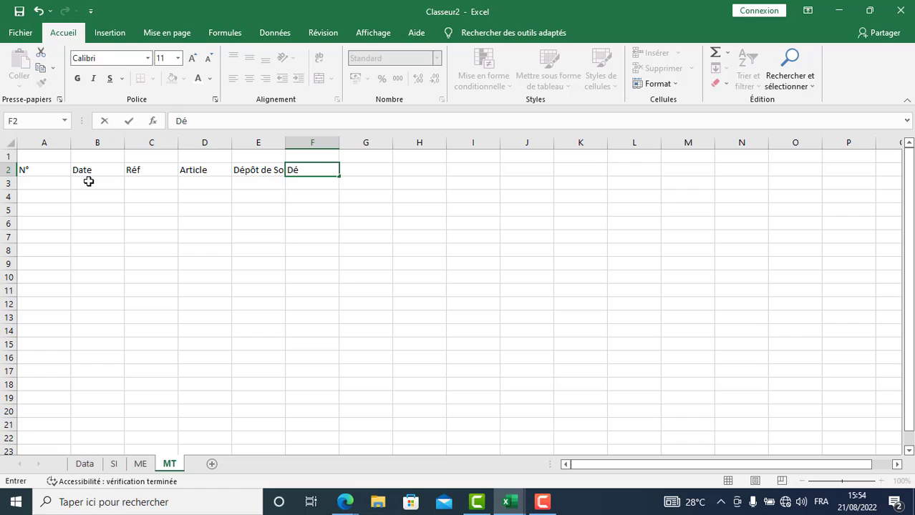
pyautogui.write("pôt d'en")
pyautogui.press('BackSpace')
pyautogui.press('BackSpace')
pyautogui.write('Entrée')
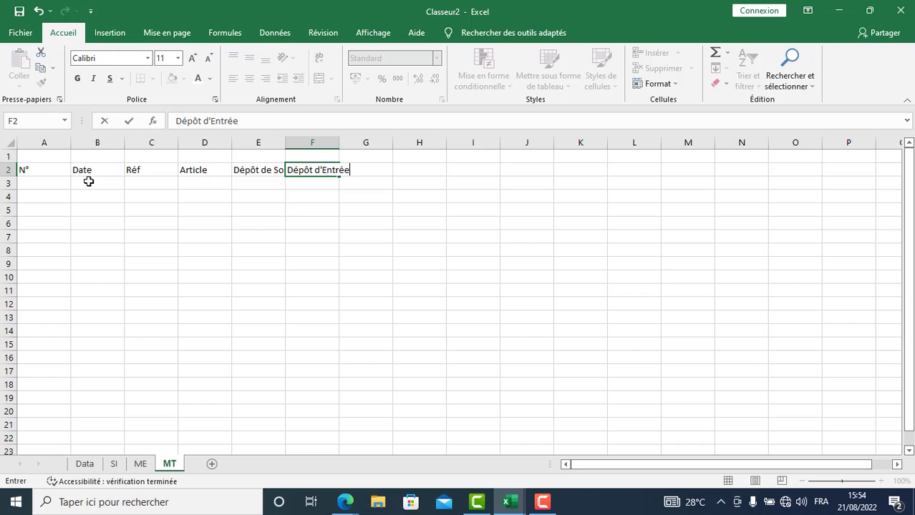
pyautogui.press('Tab')
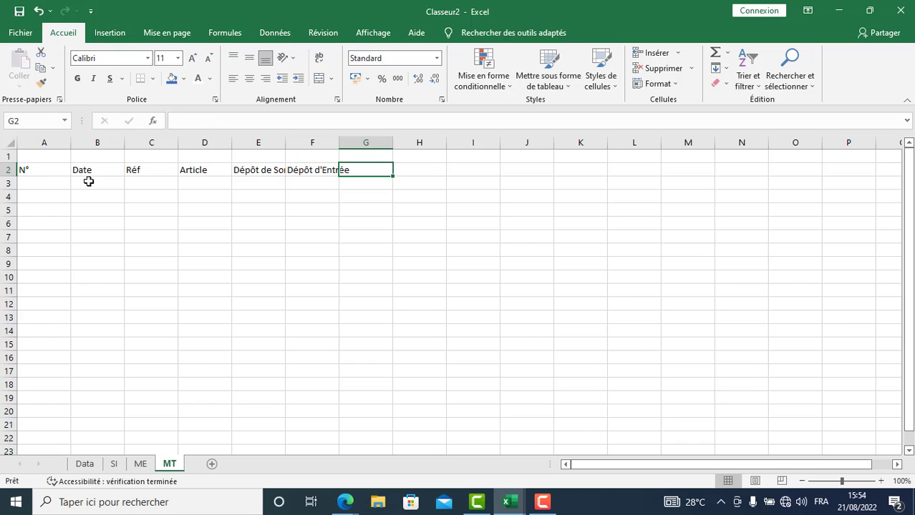
# Enter the headers Qté in G2 and Unité in H2 of the MT sheet.
pyautogui.write('Q')
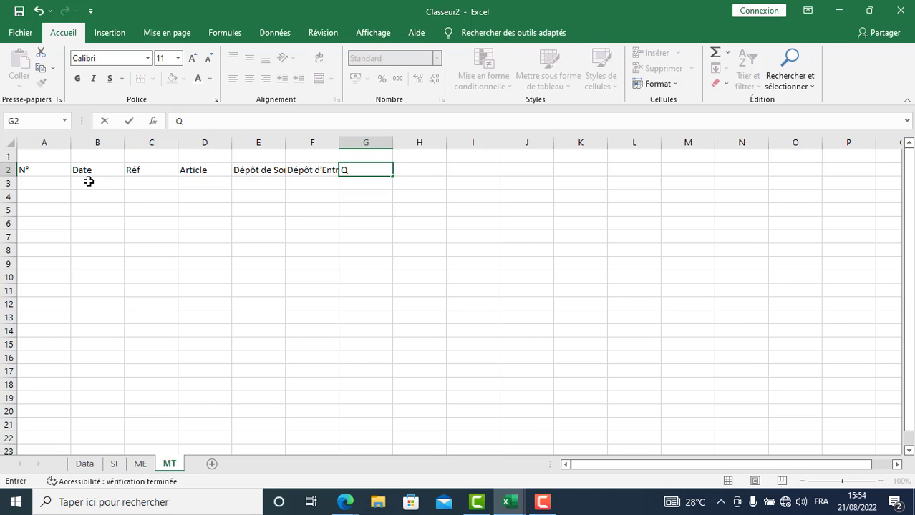
pyautogui.write('té')
pyautogui.press('Tab')
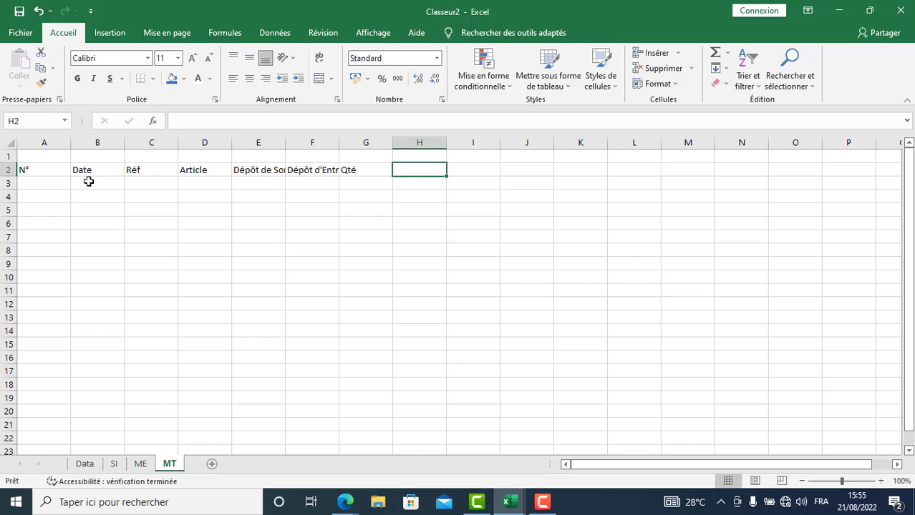
pyautogui.write('Uni')
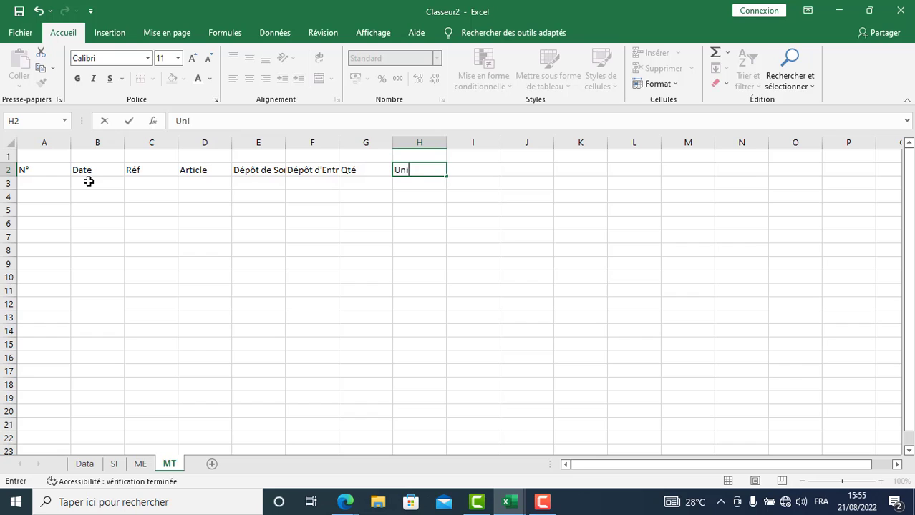
pyautogui.write('té')
pyautogui.click(89, 250)
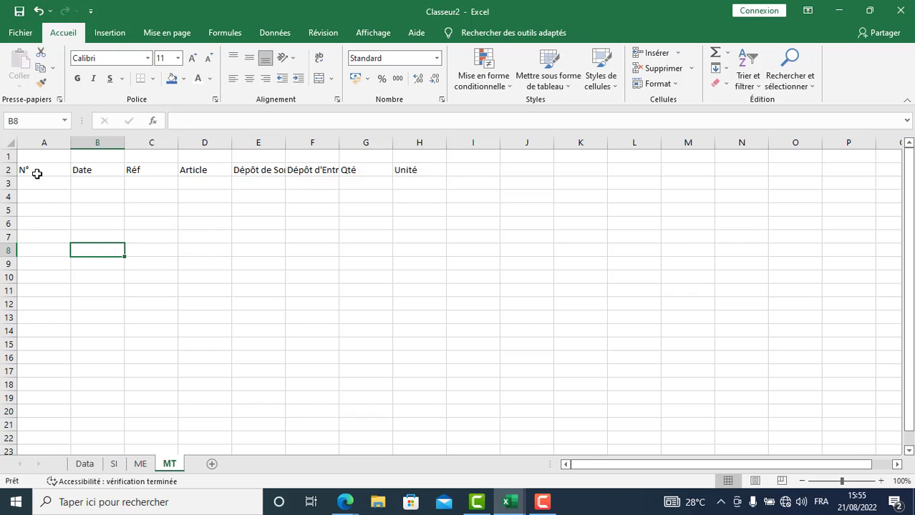
# Convert A2:H6 on the MT sheet into a table with headers and widen the Article column.
pyautogui.moveTo(43, 172); pyautogui.dragTo(415, 223)
pyautogui.hotkey('ctrl', 'l')
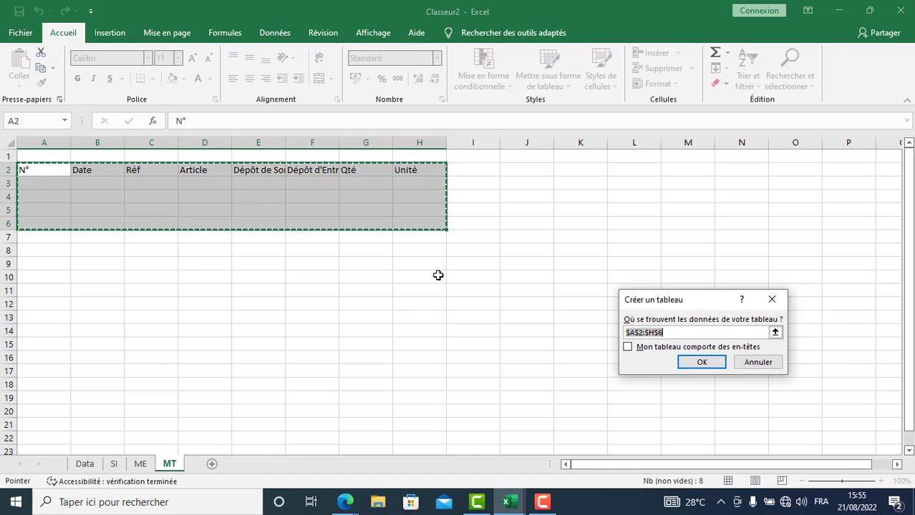
pyautogui.click(628, 348)
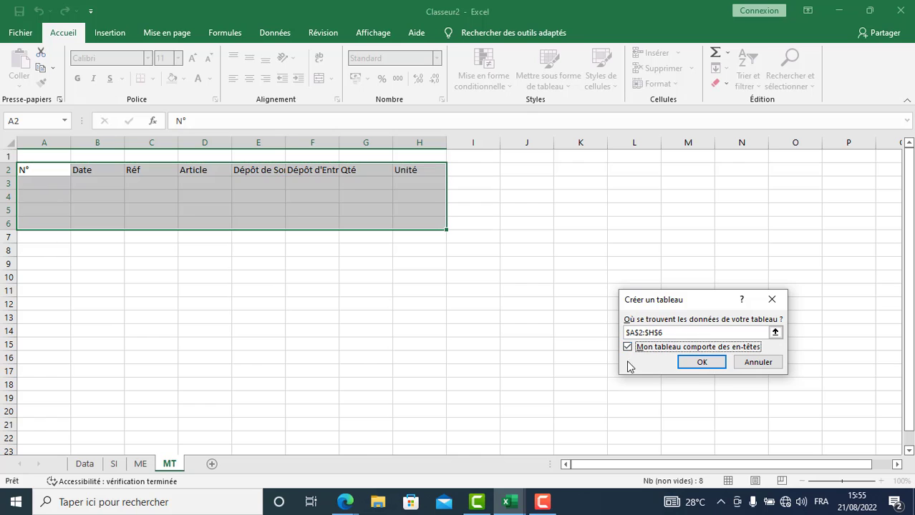
pyautogui.click(700, 364)
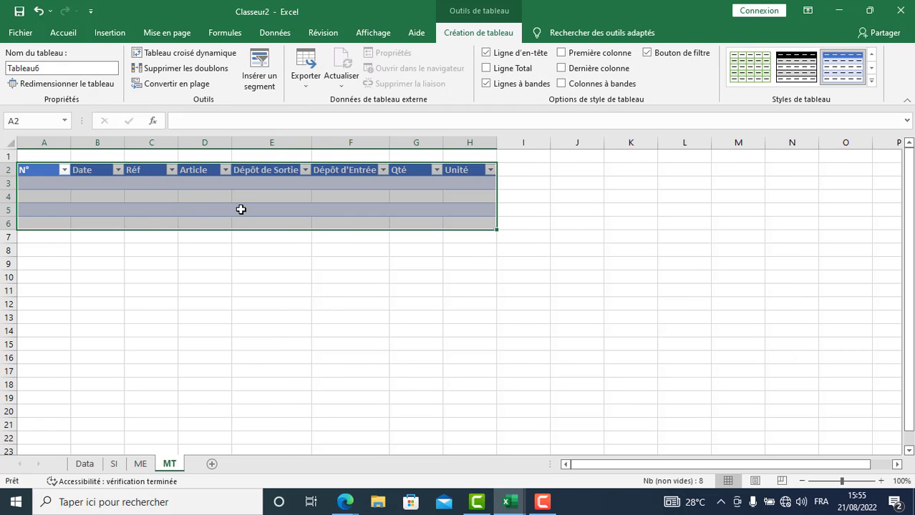
pyautogui.click(282, 213)
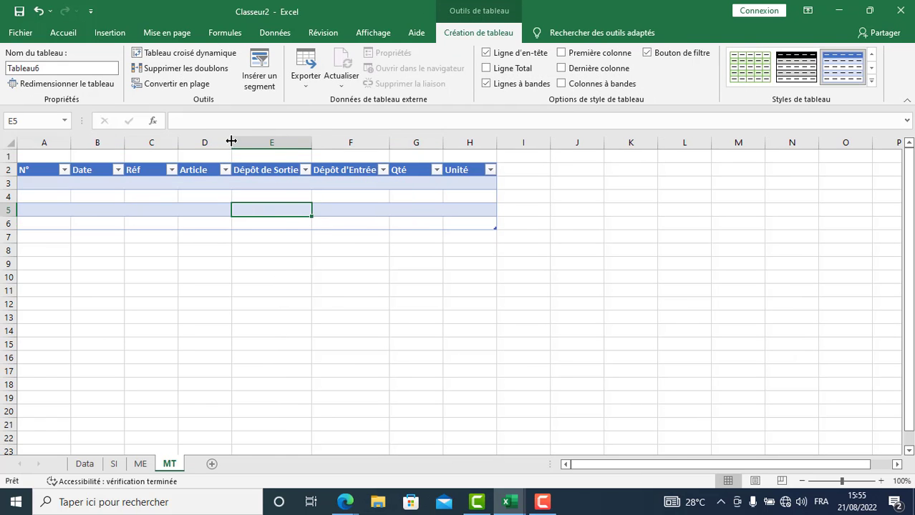
pyautogui.moveTo(231, 143); pyautogui.dragTo(310, 131)
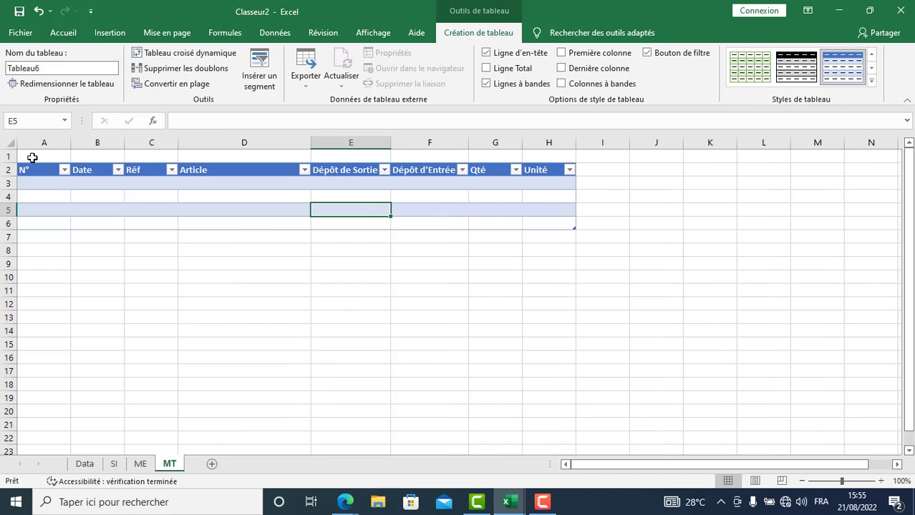
# Merge and center A1:D1 above the table and enter the title "Identification".
pyautogui.moveTo(31, 155); pyautogui.dragTo(239, 157)
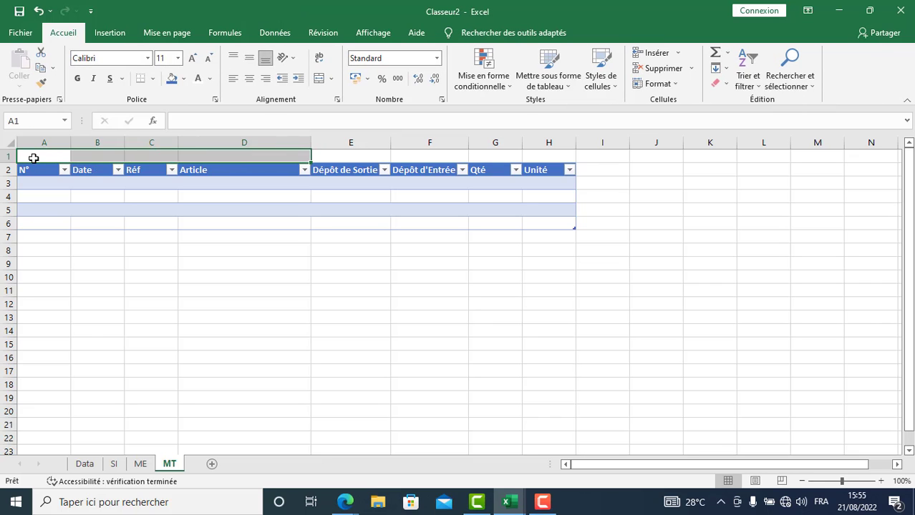
pyautogui.click(318, 78)
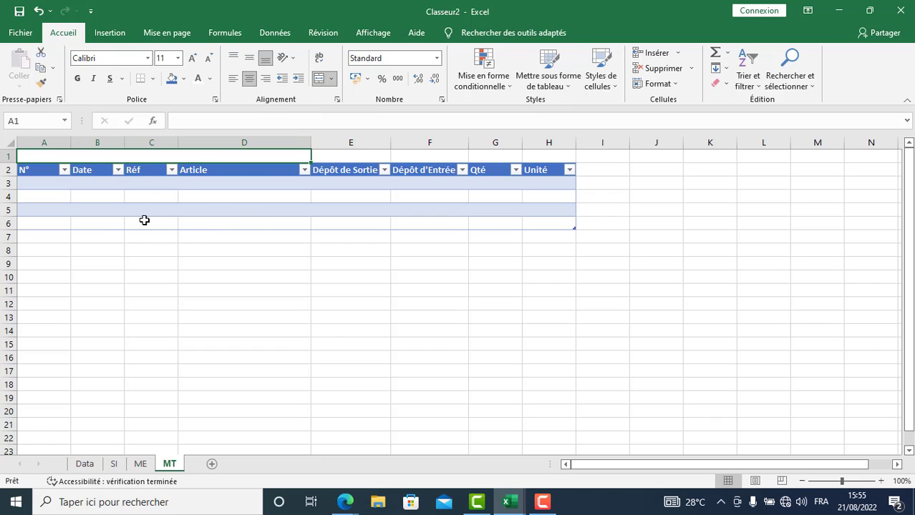
pyautogui.write('I')
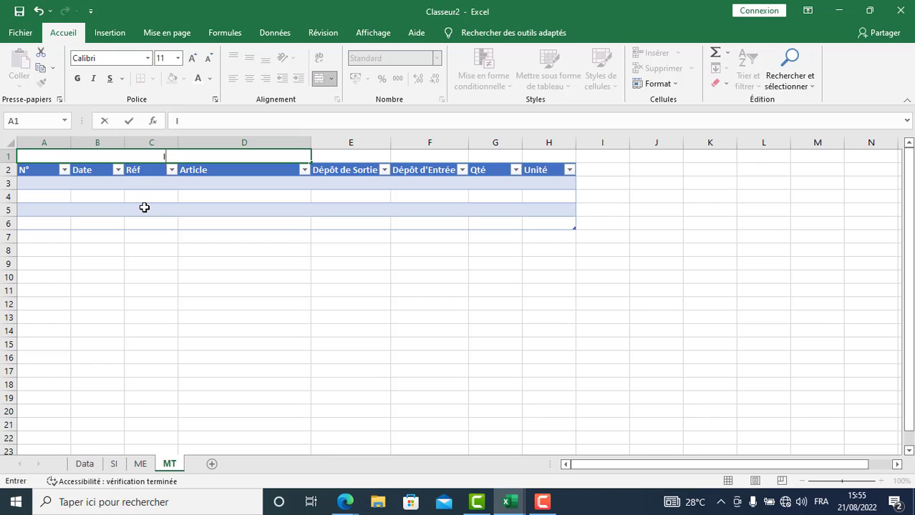
pyautogui.write('dentification')
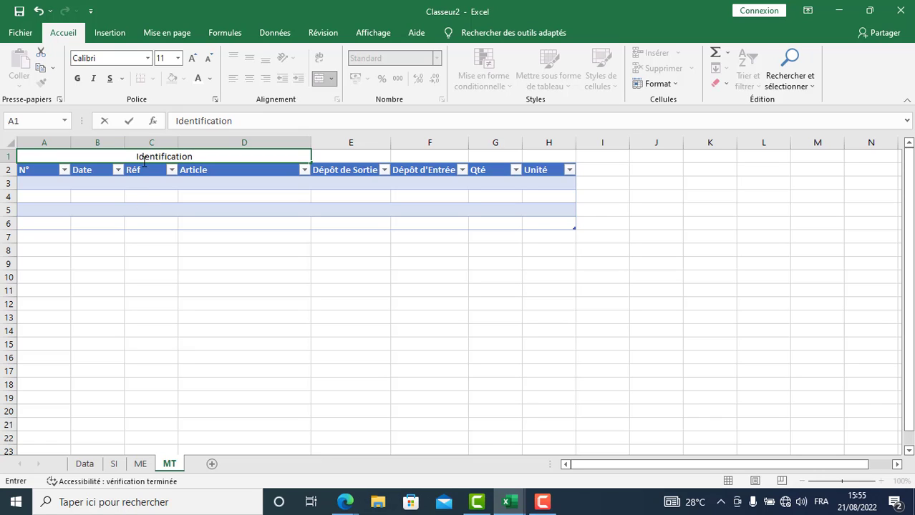
# Enter the titles "Provenance" in E1 and "Destination" in F1.
pyautogui.click(332, 158)
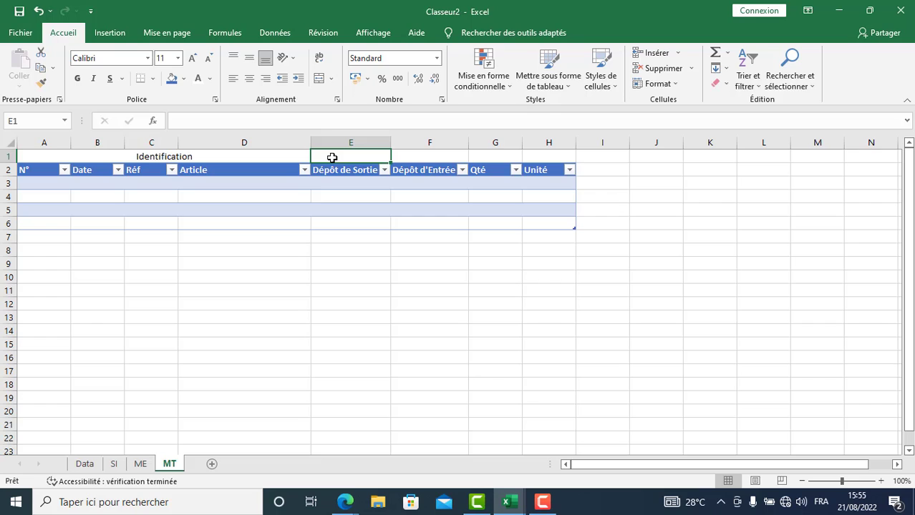
pyautogui.write('Prove')
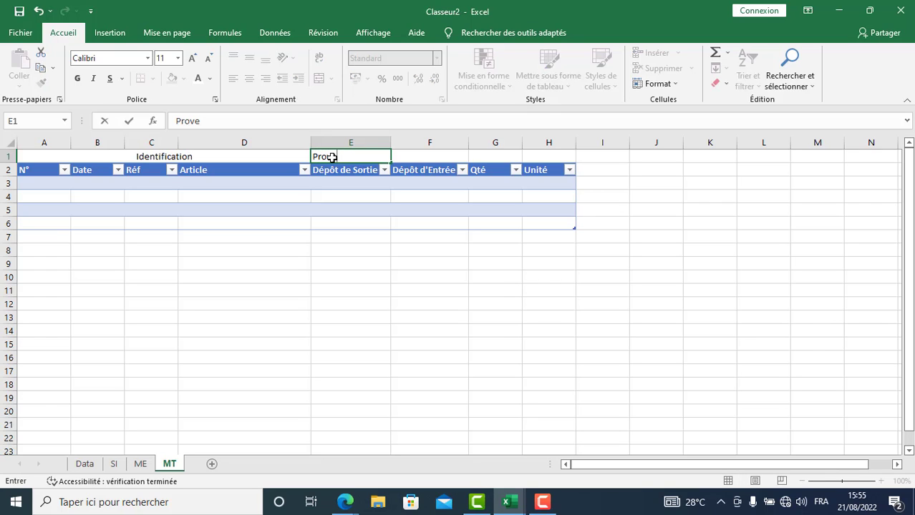
pyautogui.write('nance')
pyautogui.press('Tab')
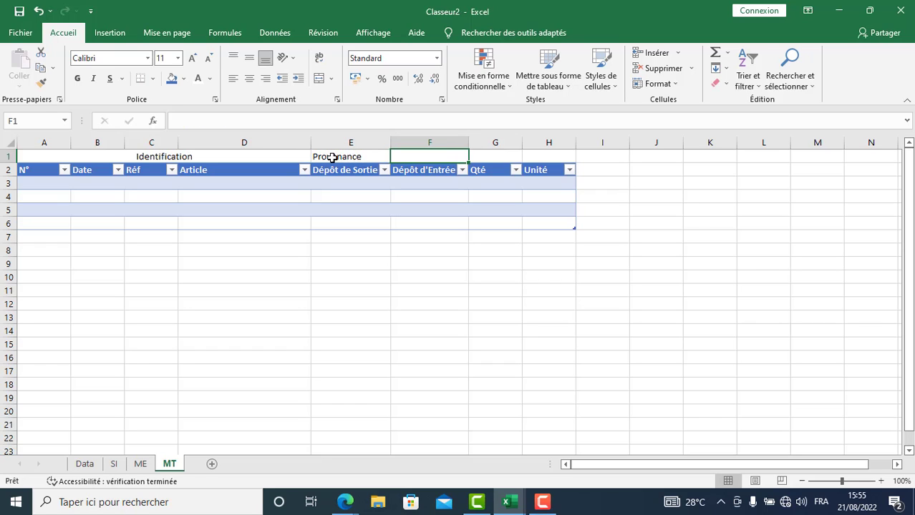
pyautogui.write('Dz')
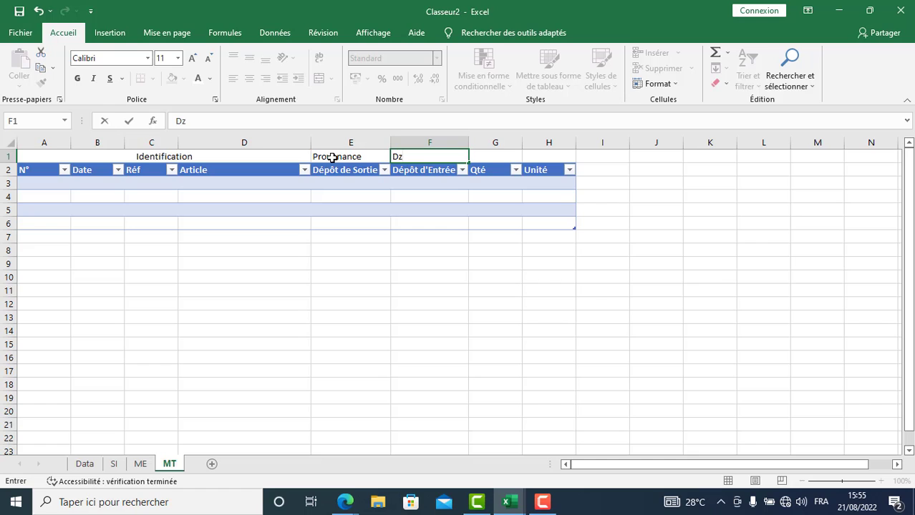
pyautogui.press('BackSpace')
pyautogui.write('estination')
pyautogui.press('Tab')
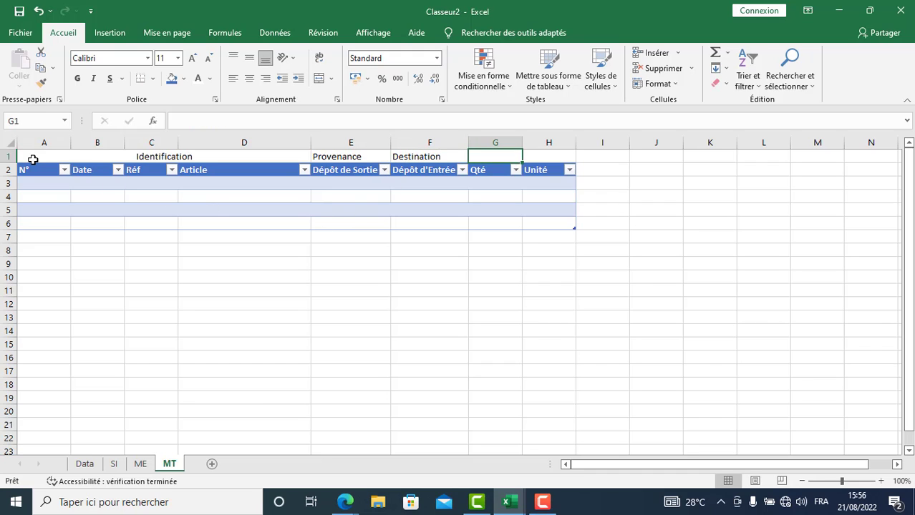
# Format the title row A1:H1 in Arial Rounded MT Bold at size 18.
pyautogui.moveTo(32, 159); pyautogui.dragTo(536, 157)
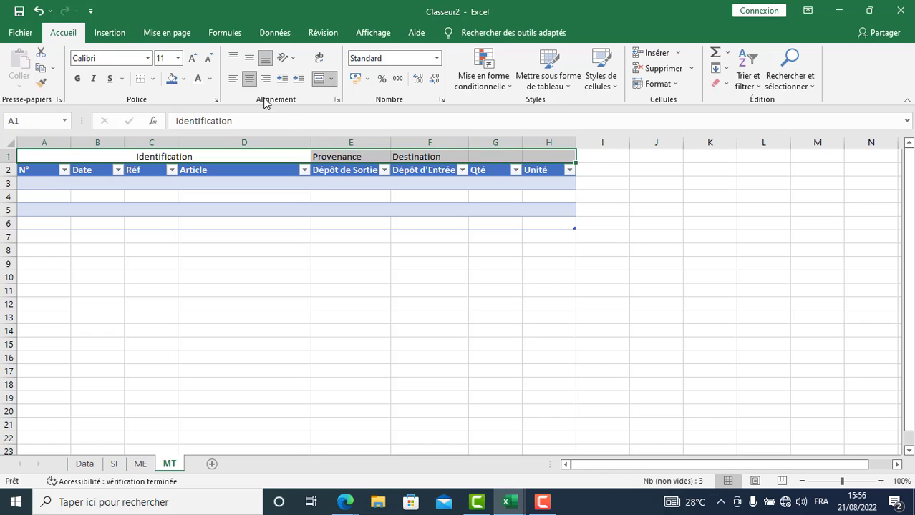
pyautogui.click(192, 62)
pyautogui.click(192, 61)
pyautogui.click(192, 62)
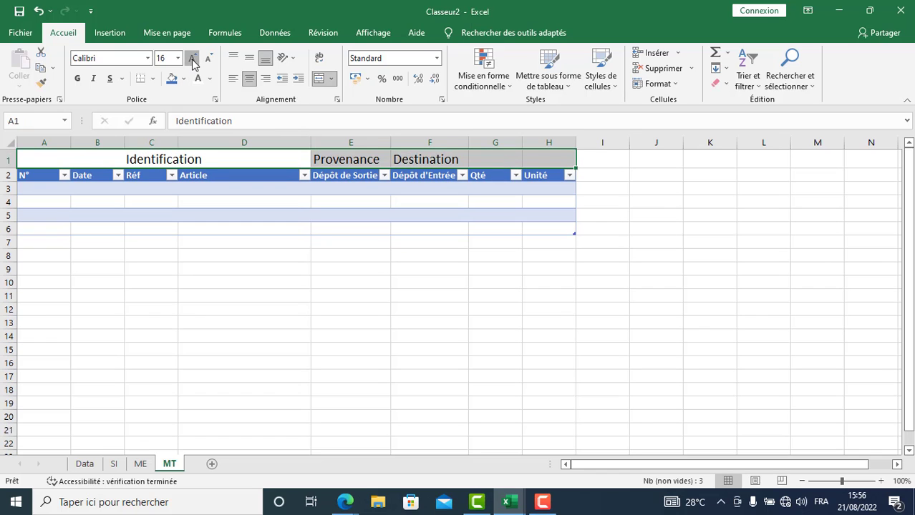
pyautogui.click(192, 62)
pyautogui.click(148, 58)
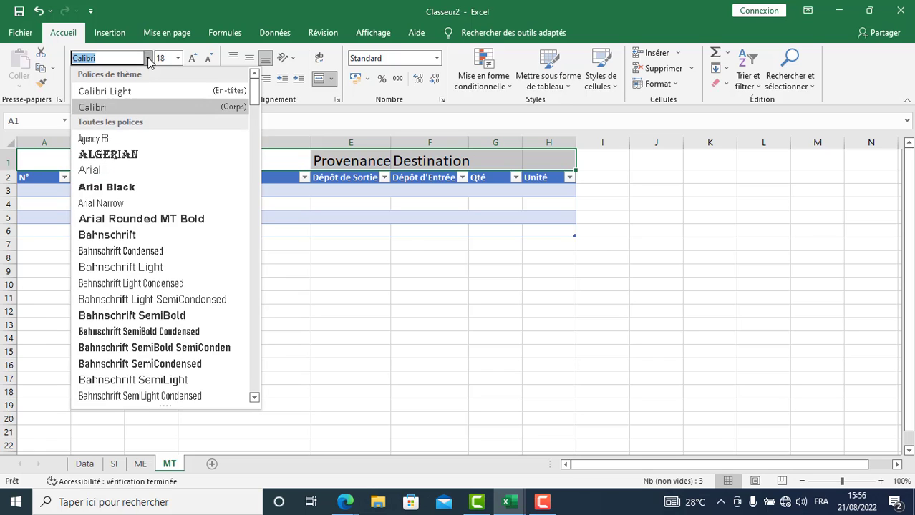
pyautogui.click(140, 219)
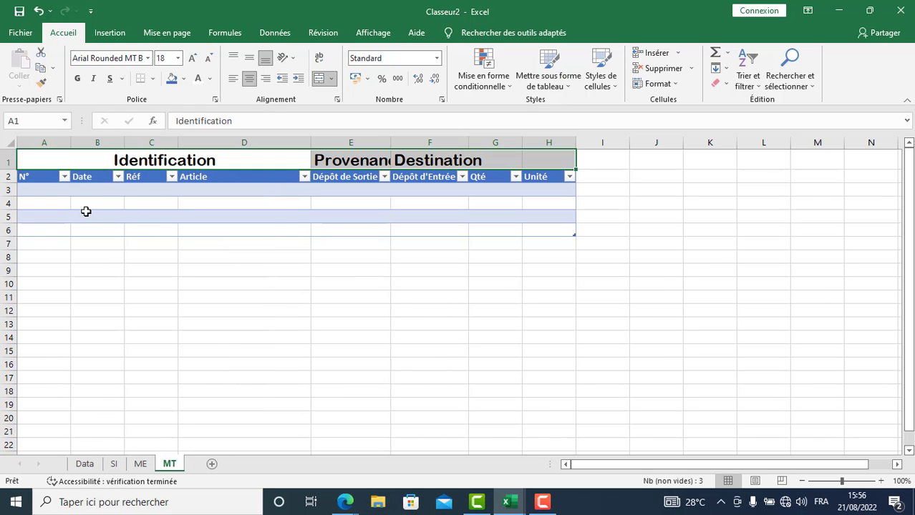
# Widen columns E and F to fit the Provenance and Destination titles.
pyautogui.click(384, 248)
pyautogui.moveTo(392, 137); pyautogui.dragTo(408, 138)
pyautogui.moveTo(489, 138); pyautogui.dragTo(509, 138)
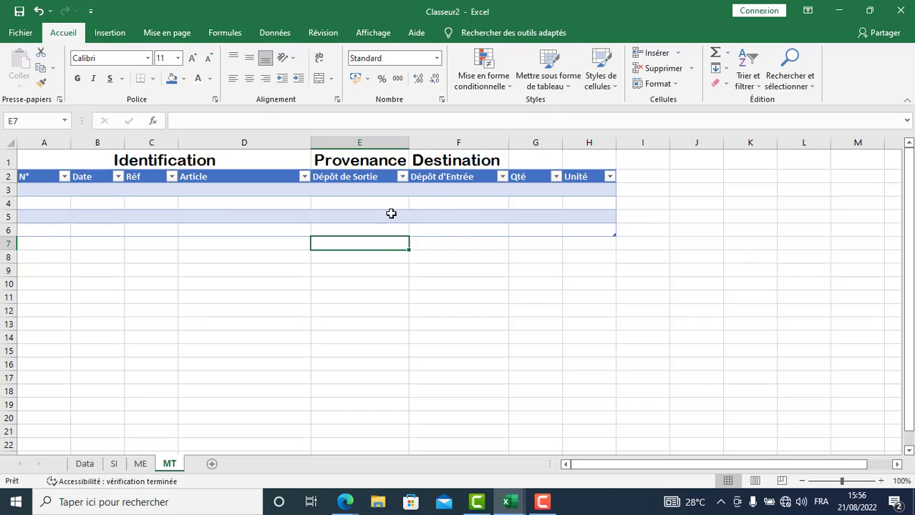
# Give the title row A1:H1 a blue fill matching the table header and a white font color.
pyautogui.moveTo(51, 158); pyautogui.dragTo(573, 157)
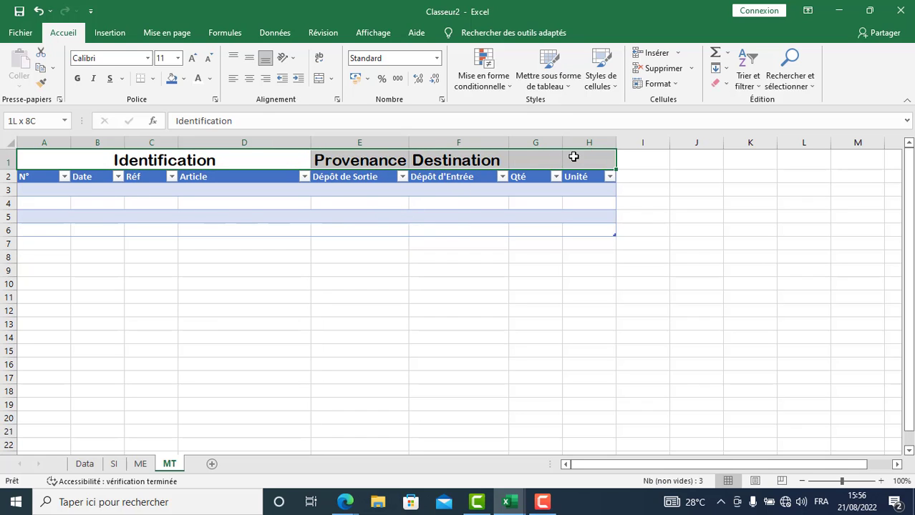
pyautogui.click(184, 79)
pyautogui.click(216, 110)
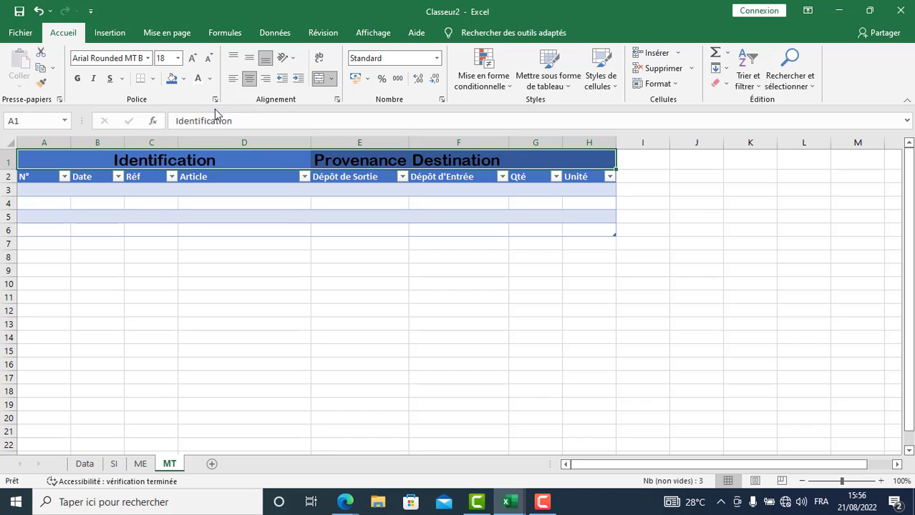
pyautogui.click(198, 82)
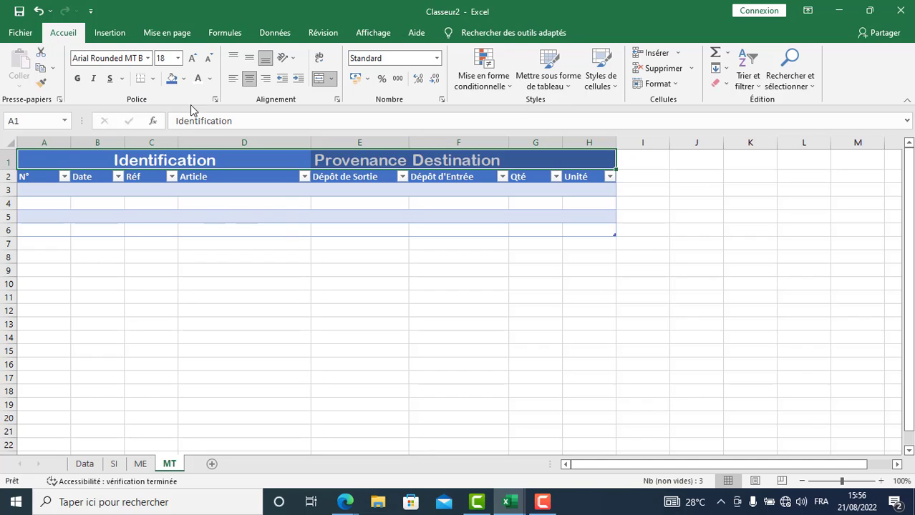
# Apply a thin solid grey outline border to the title row A1:H1.
pyautogui.click(153, 79)
pyautogui.click(178, 422)
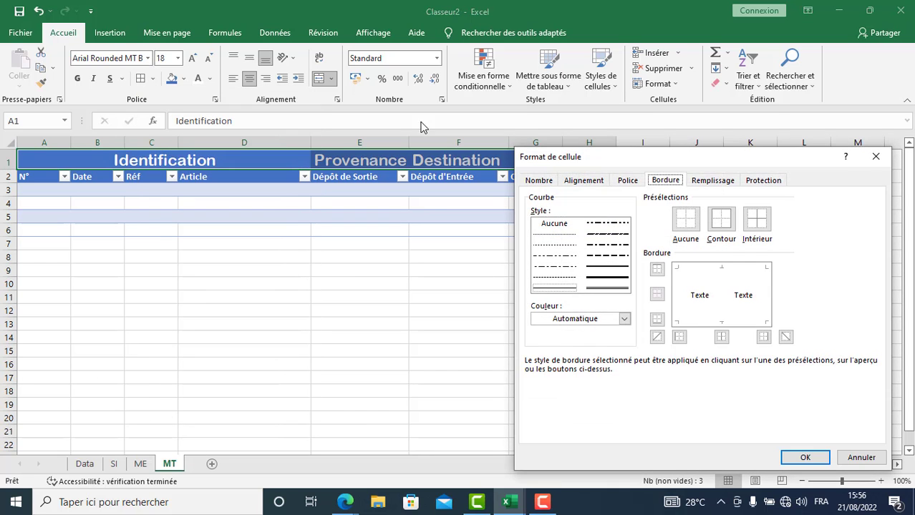
pyautogui.moveTo(577, 156); pyautogui.dragTo(342, 154)
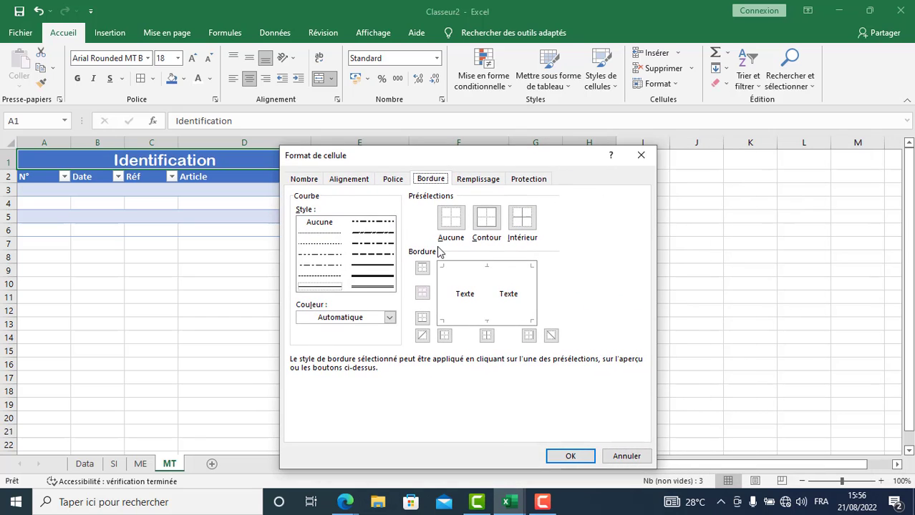
pyautogui.click(326, 287)
pyautogui.click(390, 319)
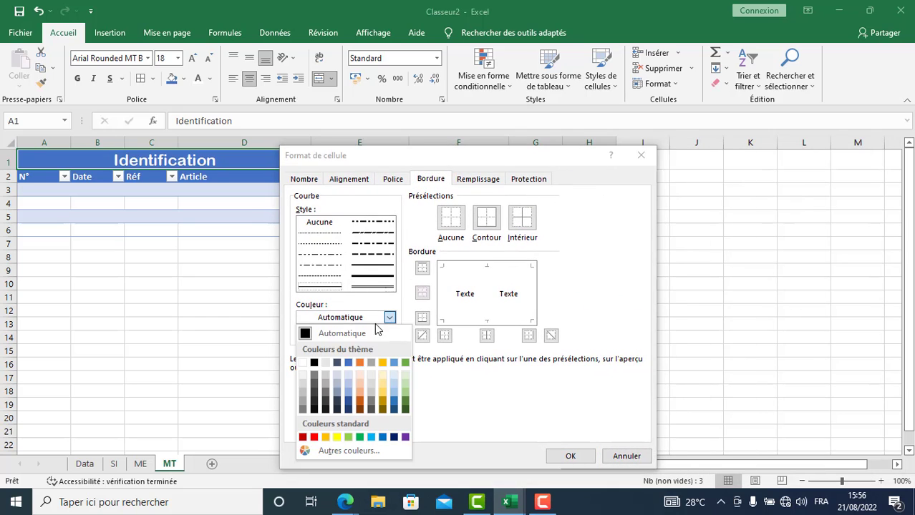
pyautogui.click(306, 397)
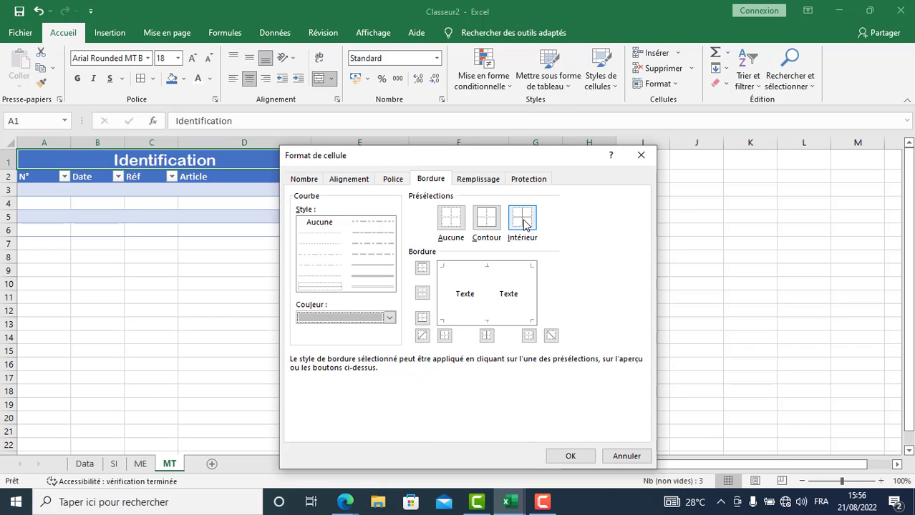
pyautogui.click(488, 222)
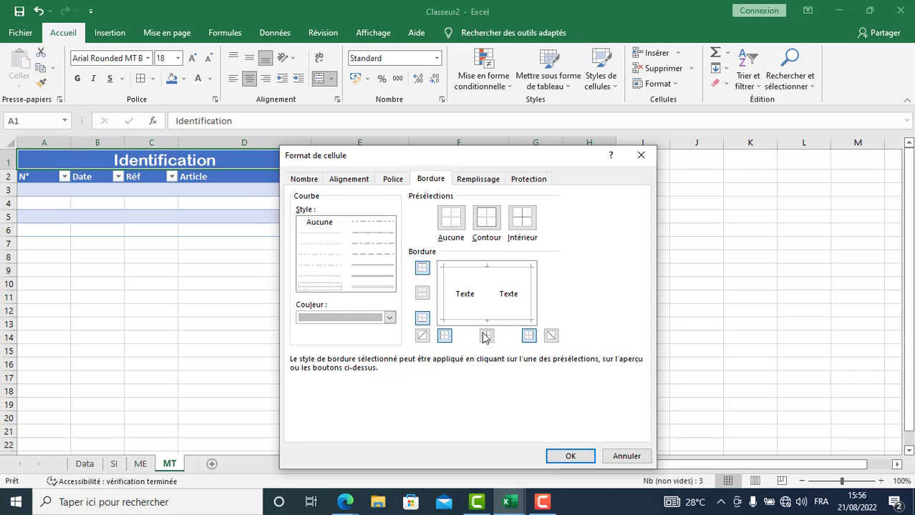
pyautogui.click(566, 456)
pyautogui.click(329, 354)
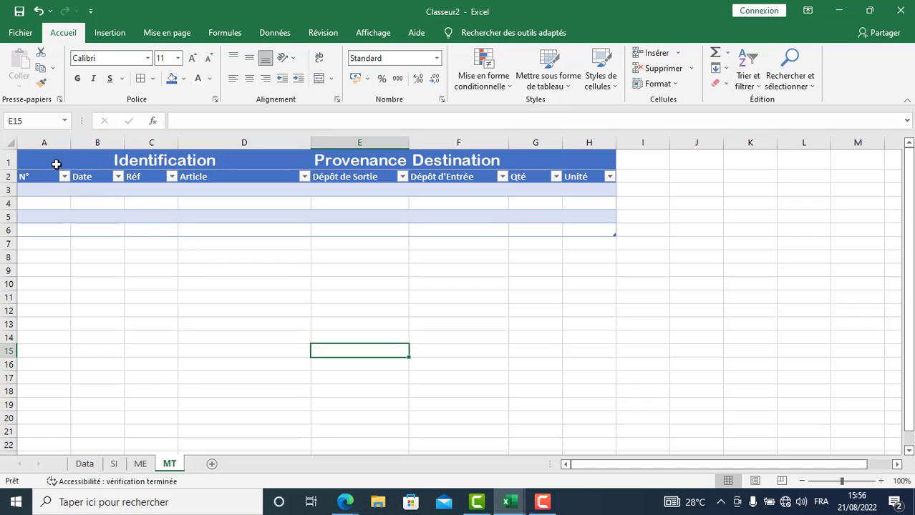
# Add thin solid grey interior borders between the cells of the title row A1:H1, keeping the outline.
pyautogui.click(54, 162)
pyautogui.moveTo(55, 161); pyautogui.dragTo(318, 159)
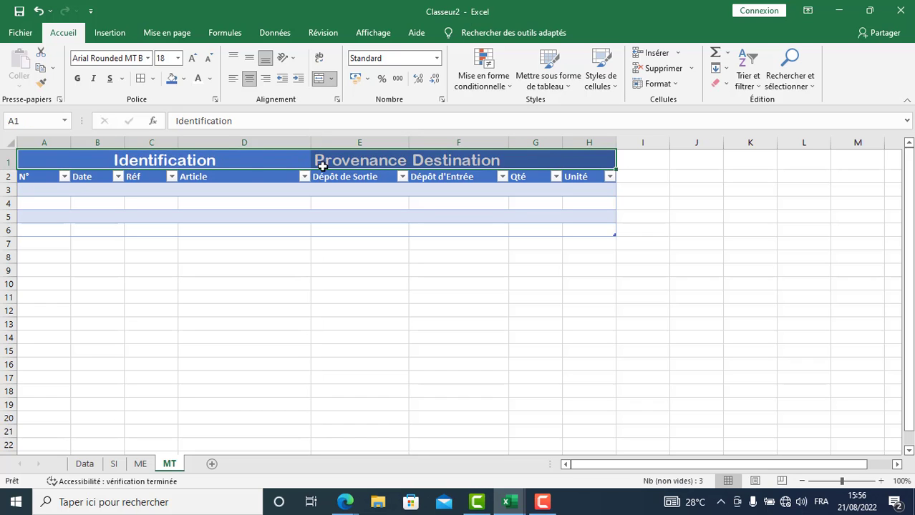
pyautogui.click(152, 79)
pyautogui.click(171, 423)
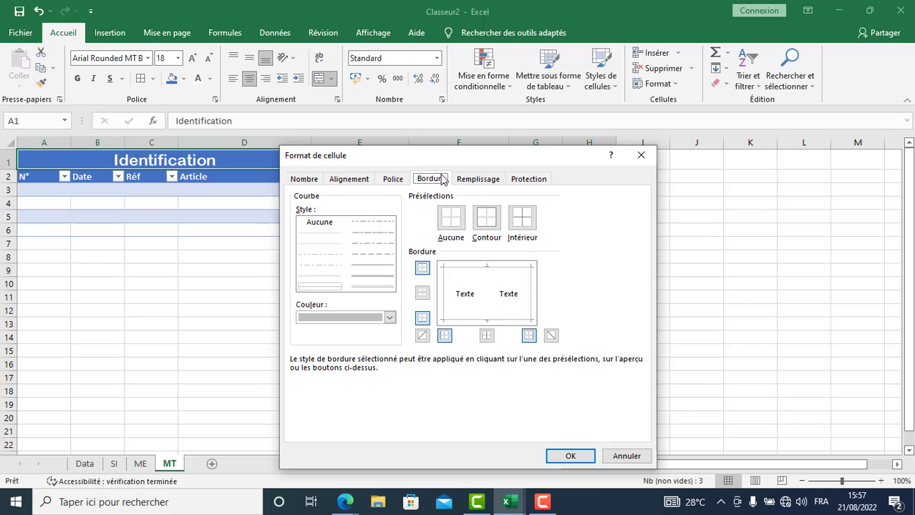
pyautogui.click(331, 288)
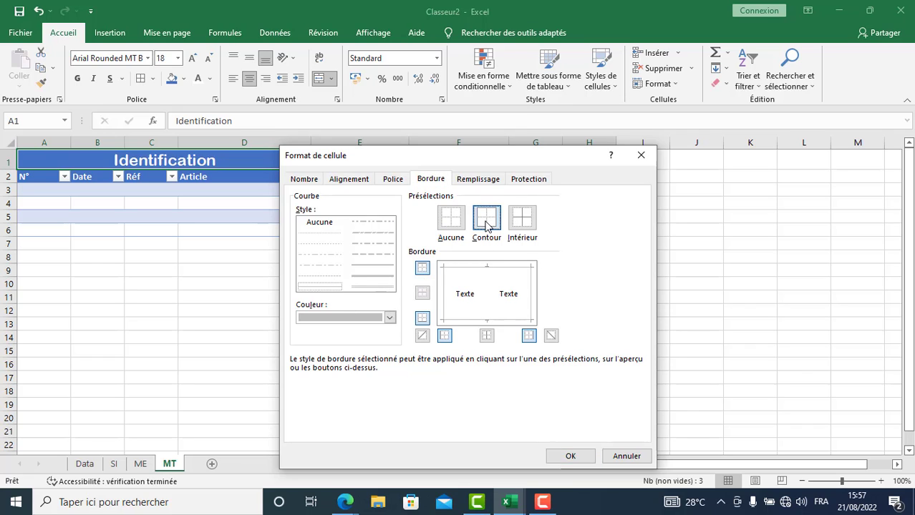
pyautogui.click(519, 226)
pyautogui.click(563, 456)
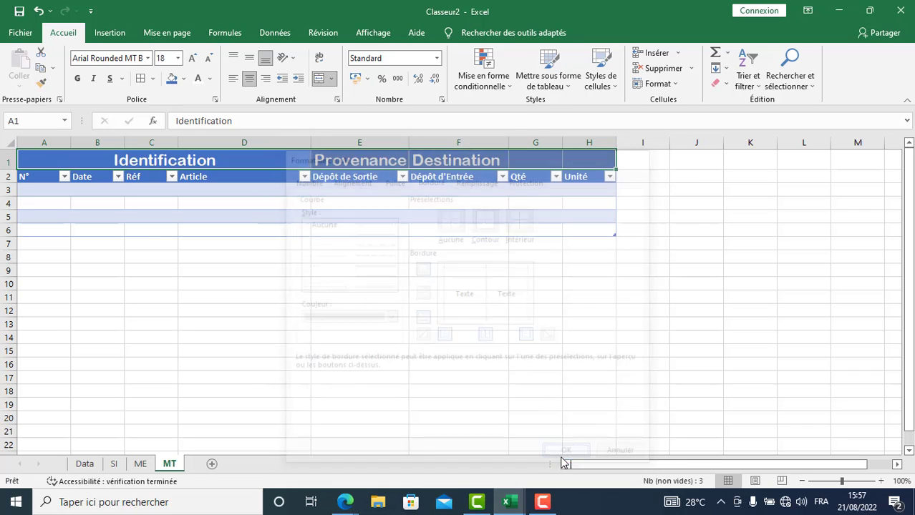
pyautogui.click(351, 343)
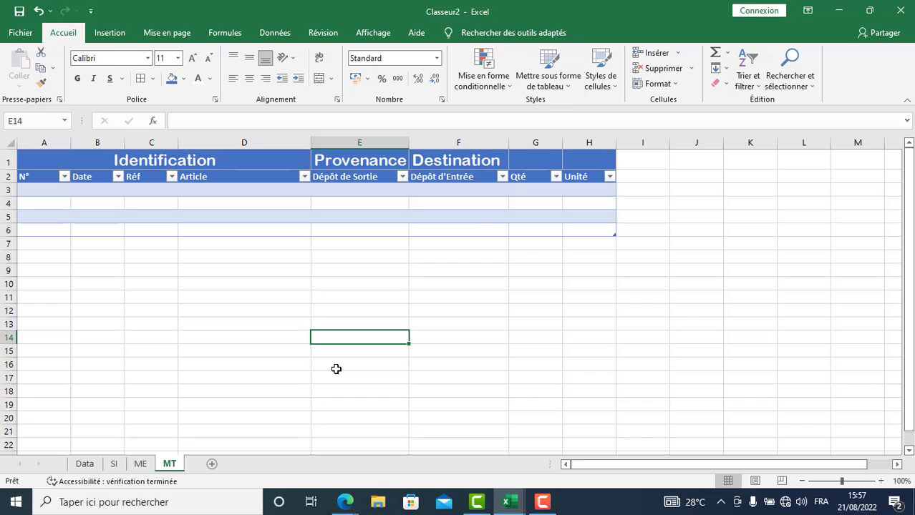
# Merge and center the empty title cells G1:H1 above the Qté and Unité columns.
pyautogui.click(545, 158)
pyautogui.moveTo(546, 157); pyautogui.dragTo(590, 157)
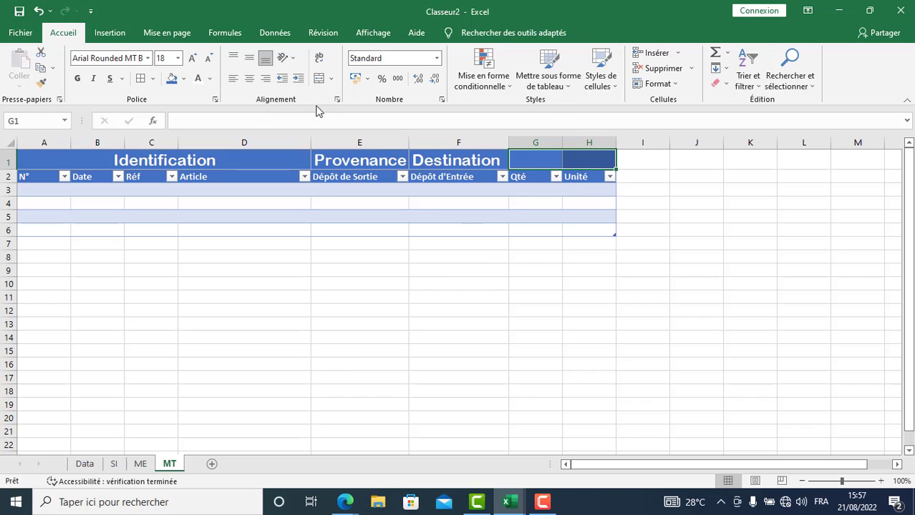
pyautogui.click(319, 80)
pyautogui.click(457, 343)
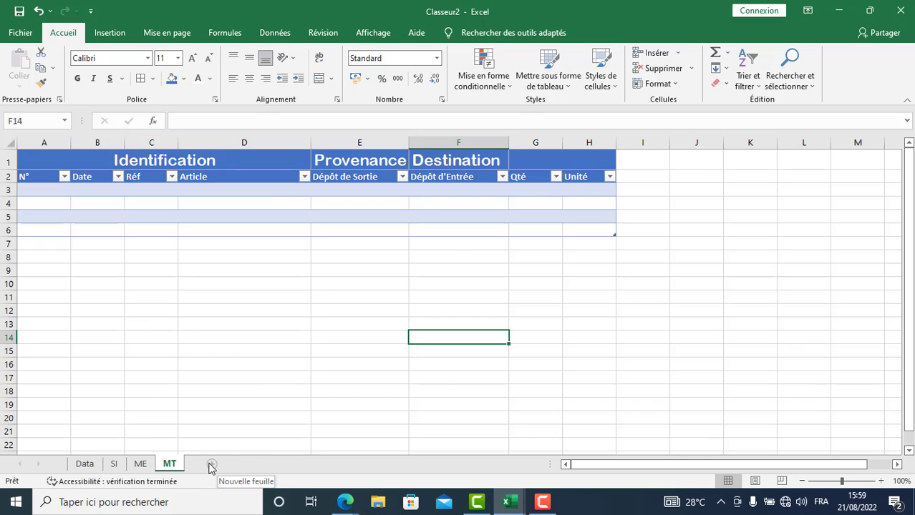
# Add a new worksheet after MT and name it MD.
pyautogui.click(213, 465)
pyautogui.doubleClick(206, 464)
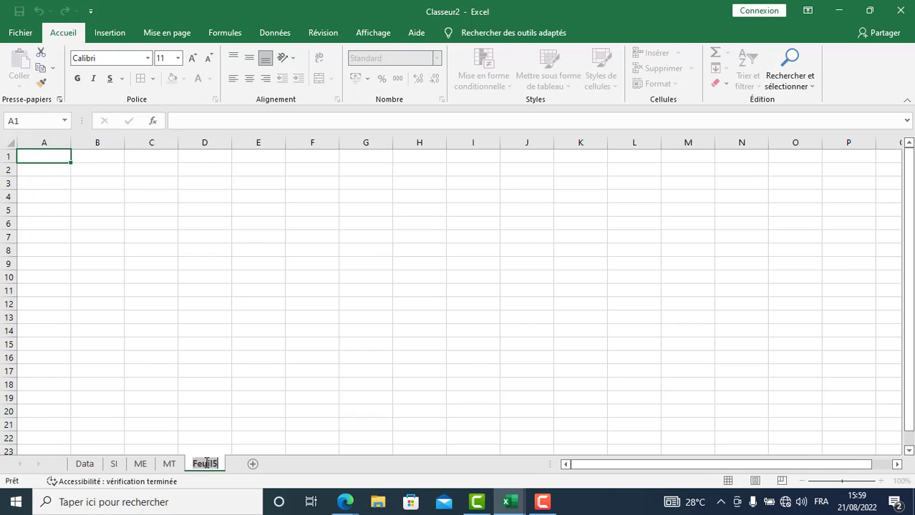
pyautogui.write('M')
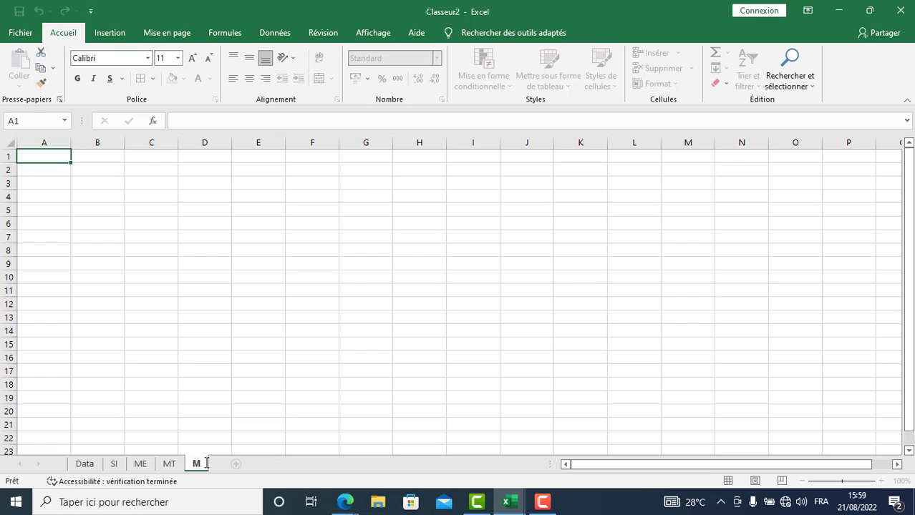
pyautogui.write('D')
pyautogui.press('Return')
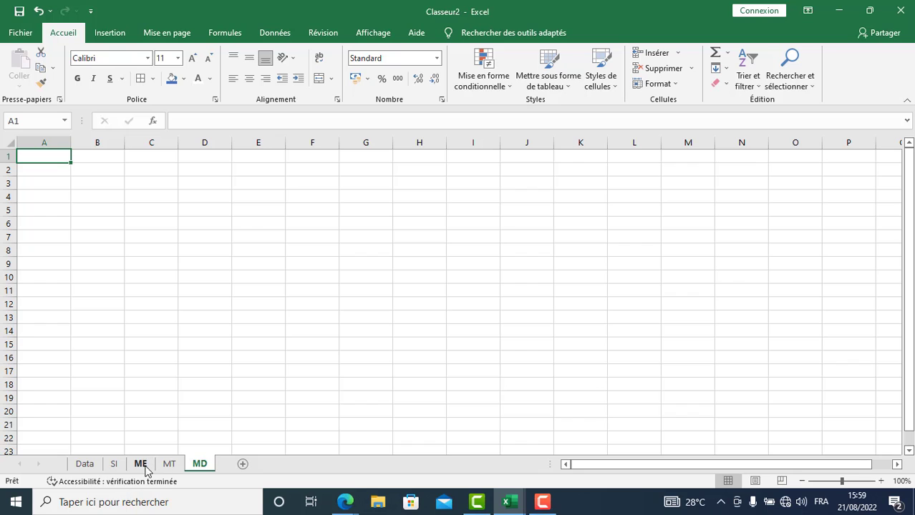
# Copy the titled table A1:G6 from the SI sheet to A1 of the MD sheet and widen column D for the Article header.
pyautogui.click(119, 468)
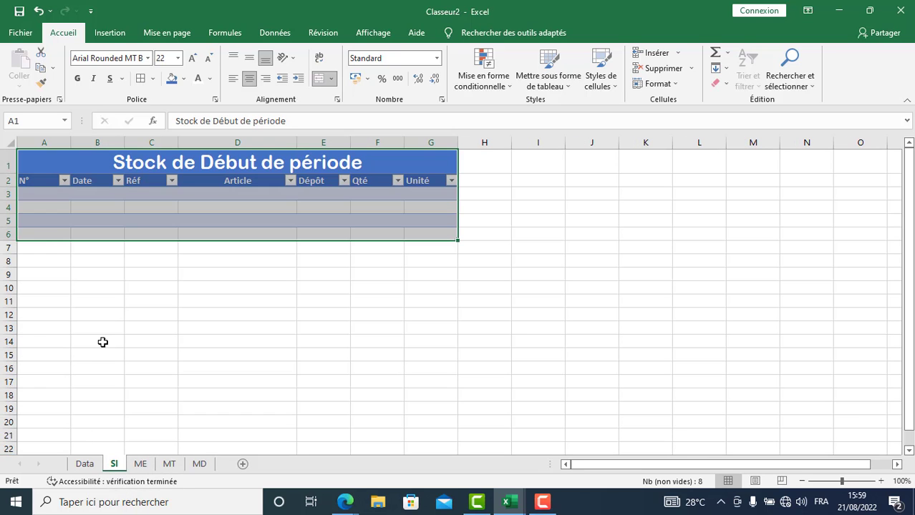
pyautogui.click(163, 341)
pyautogui.moveTo(27, 159); pyautogui.dragTo(380, 230)
pyautogui.hotkey('ctrl', 'c')
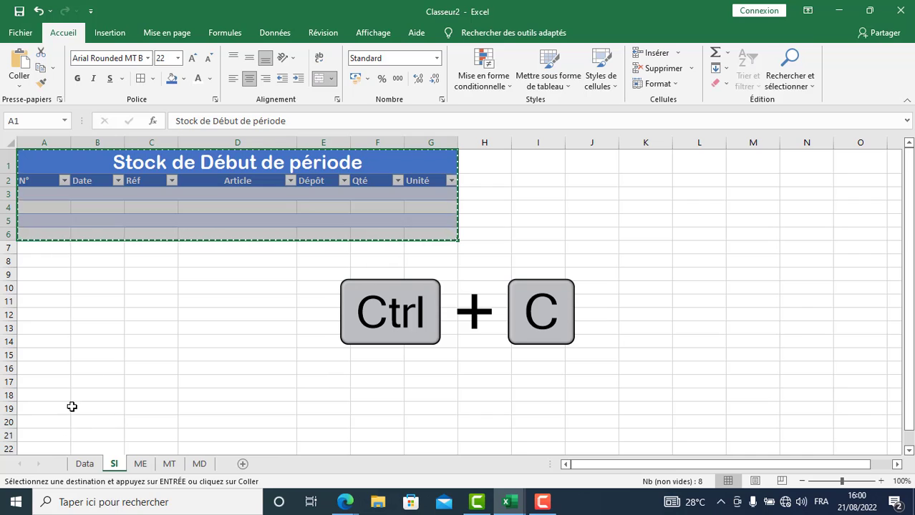
pyautogui.click(199, 465)
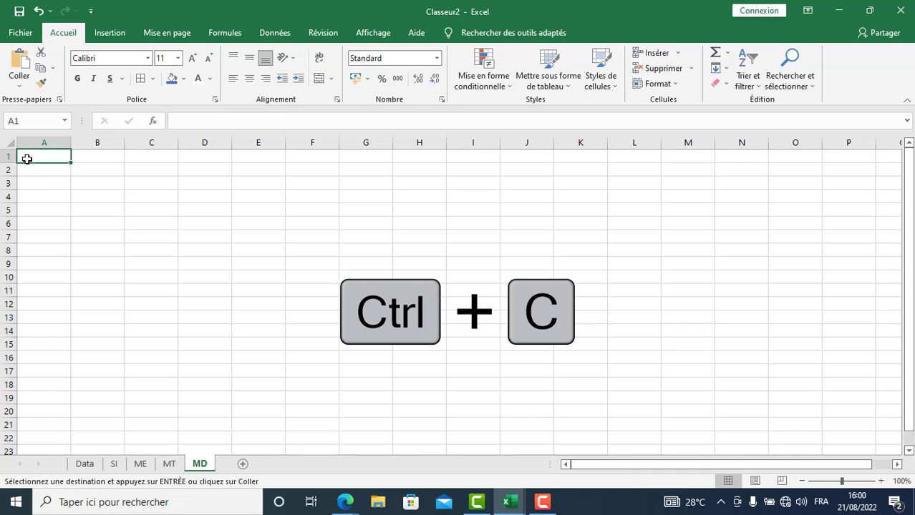
pyautogui.hotkey('ctrl', 'v')
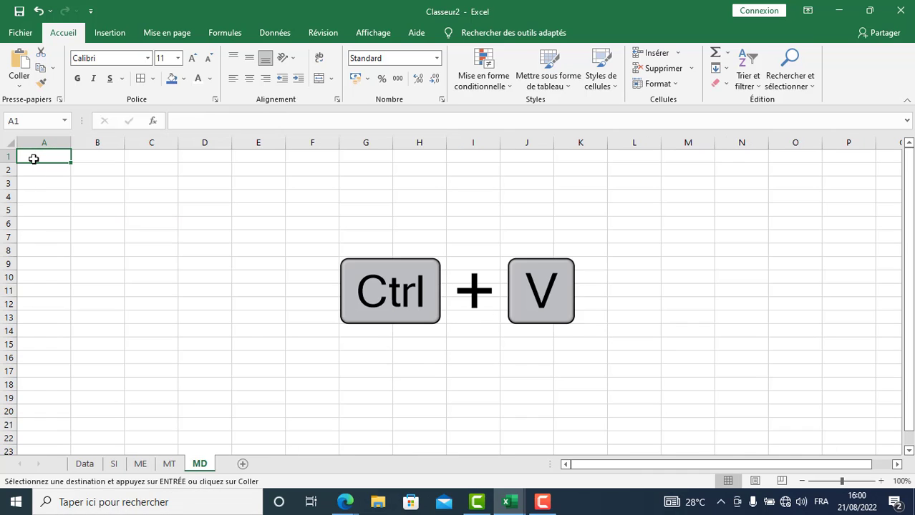
pyautogui.click(230, 292)
pyautogui.moveTo(232, 143); pyautogui.dragTo(295, 138)
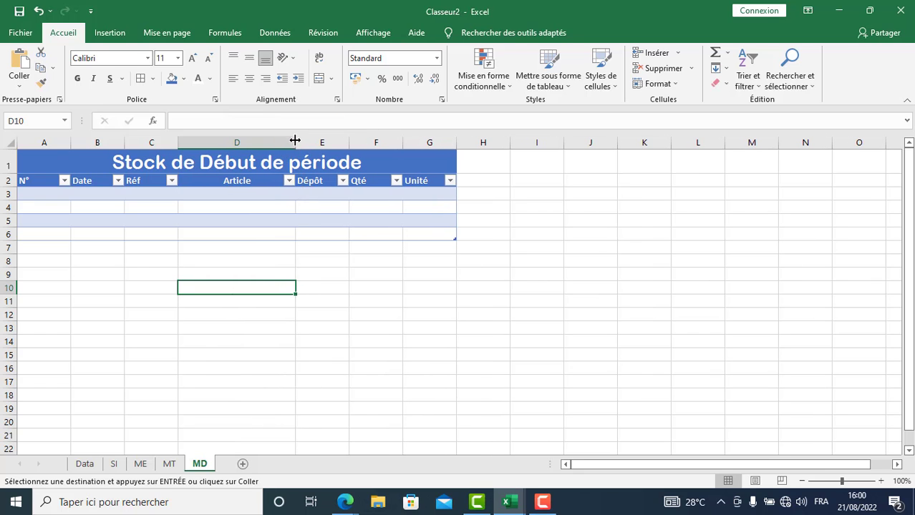
# Replace the MD table's title in A1 with "Mouvement de Dépréciation ou Sortie".
pyautogui.click(192, 156)
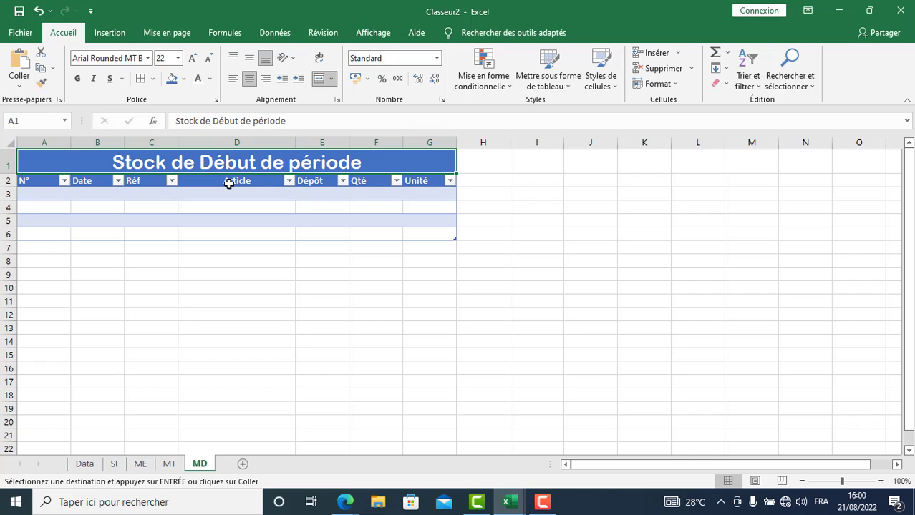
pyautogui.write('Mouv')
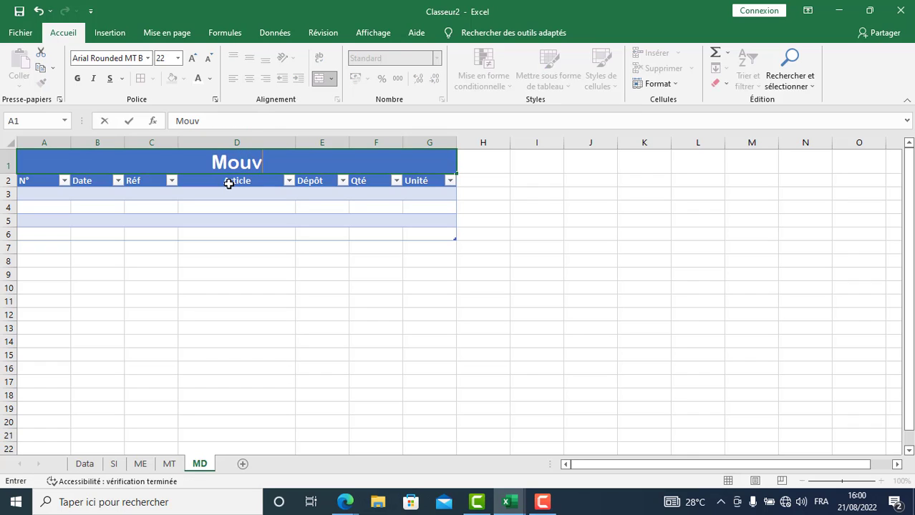
pyautogui.write('ement d')
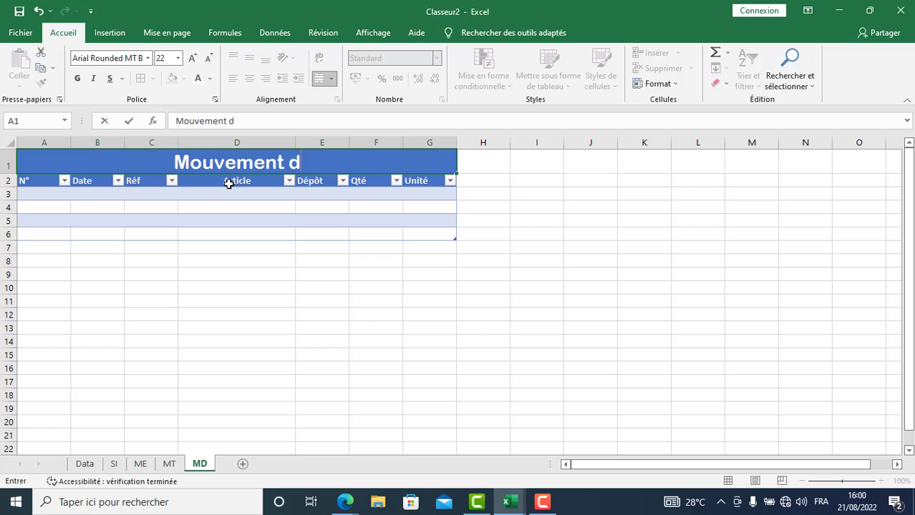
pyautogui.write('e')
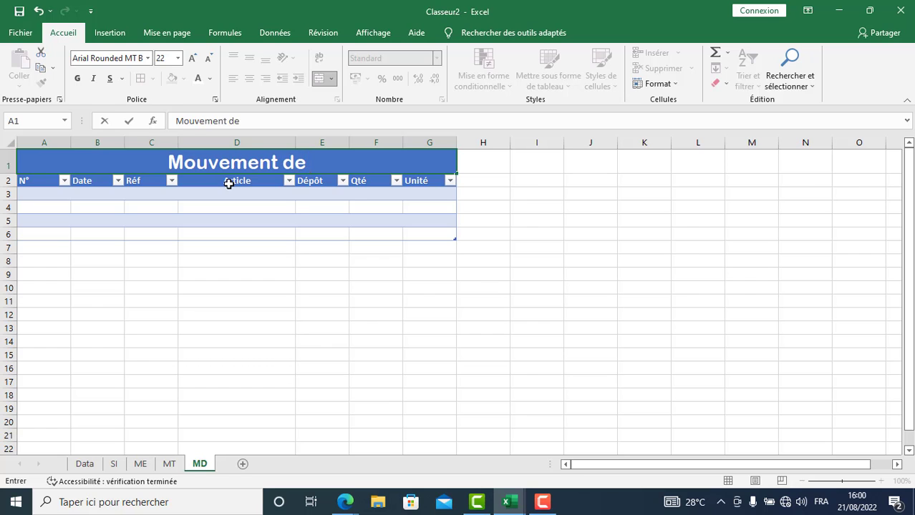
pyautogui.write(' D')
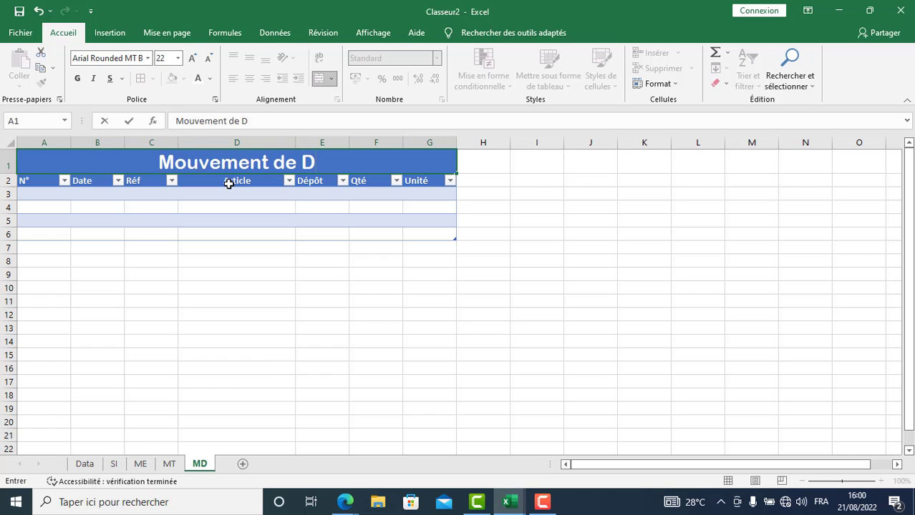
pyautogui.write('épr')
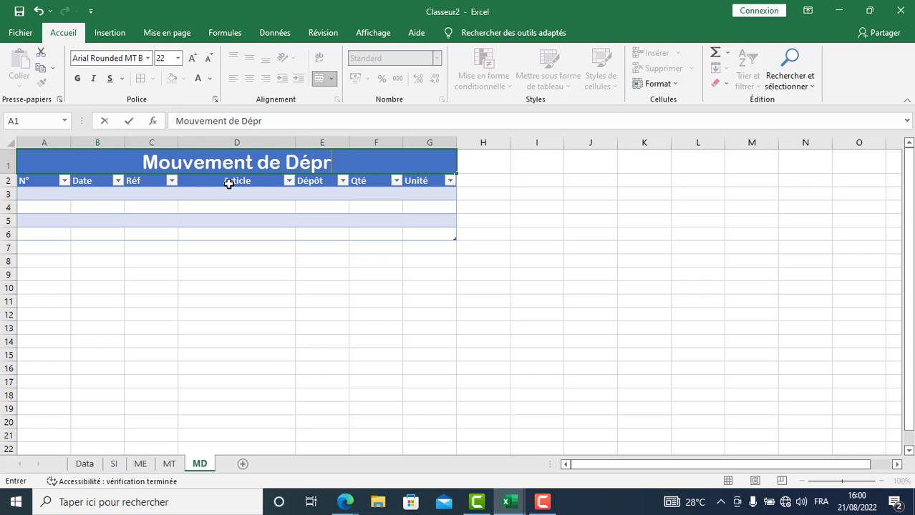
pyautogui.write('éciat')
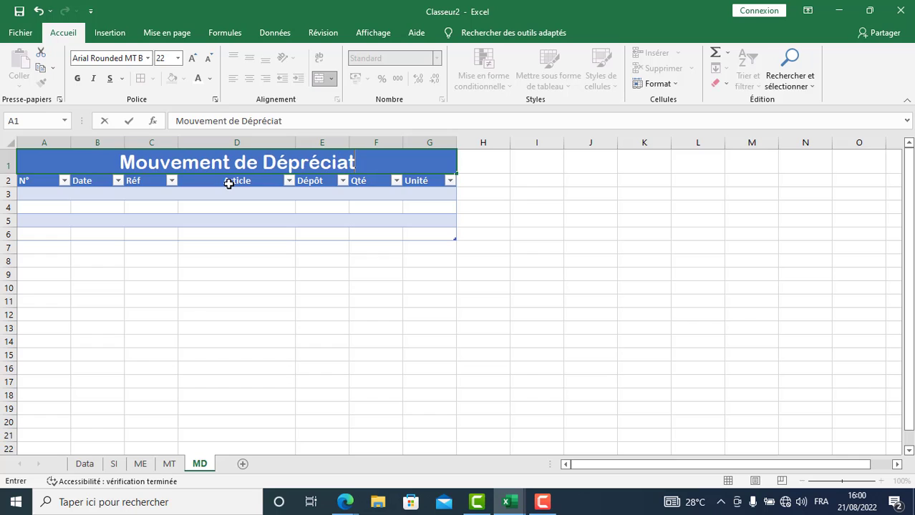
pyautogui.write('ion')
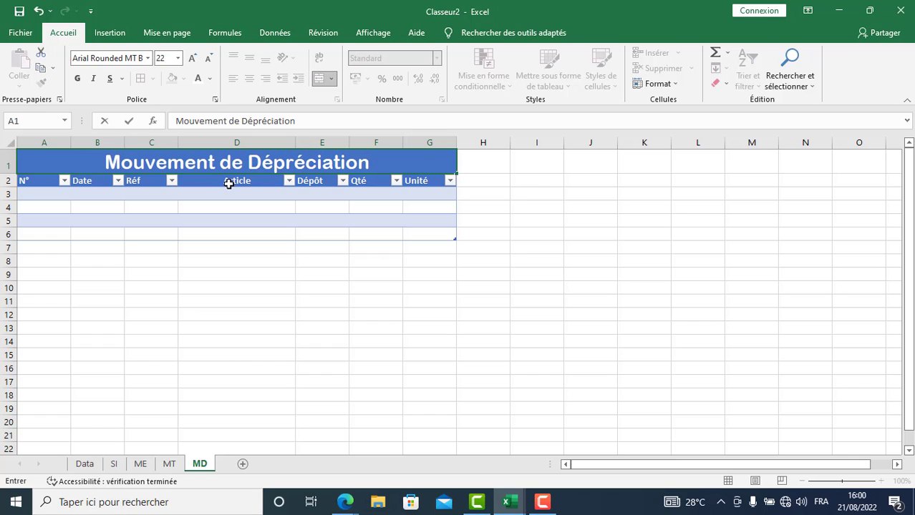
pyautogui.write(' ou Sortie')
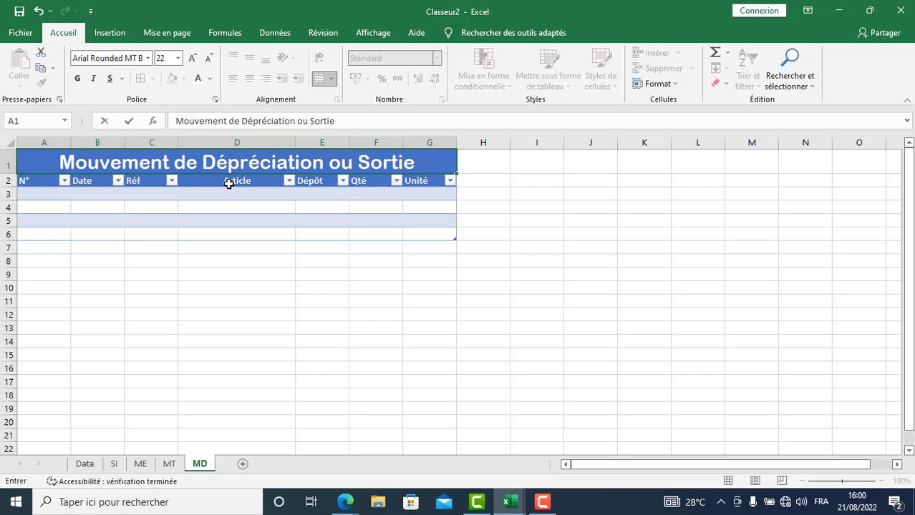
pyautogui.click(226, 328)
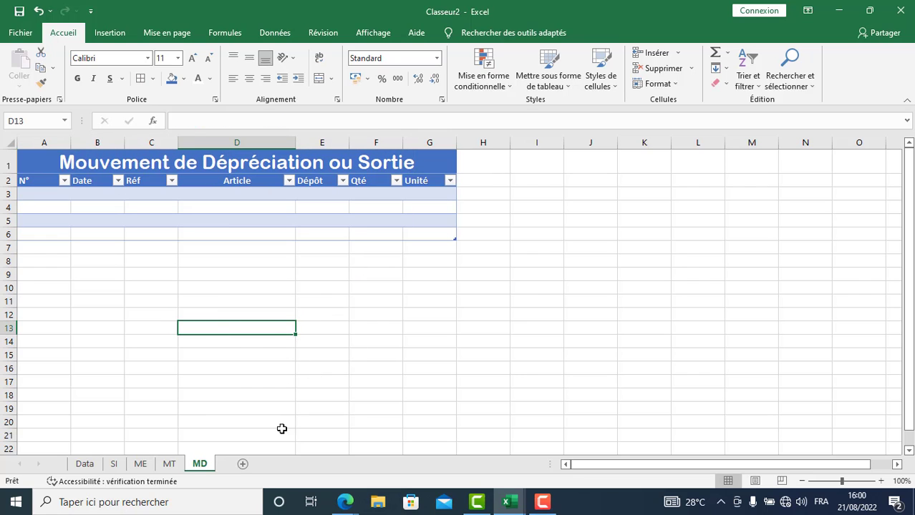
# Add a new worksheet after MD and name it Stocks.
pyautogui.click(242, 464)
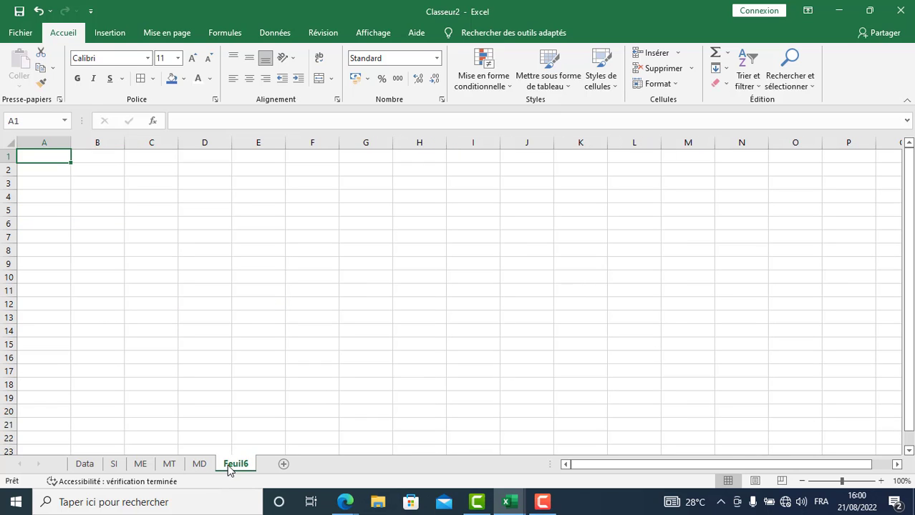
pyautogui.doubleClick(234, 467)
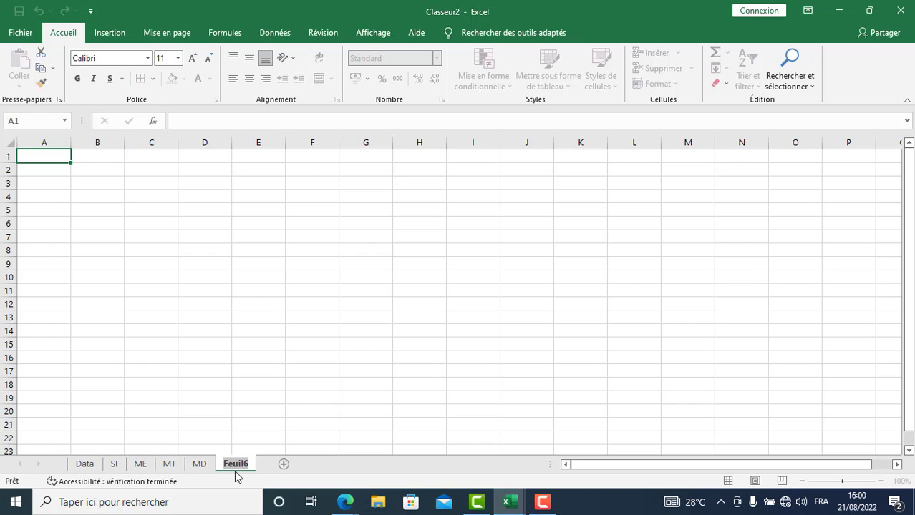
pyautogui.write('Stocks')
pyautogui.press('Return')
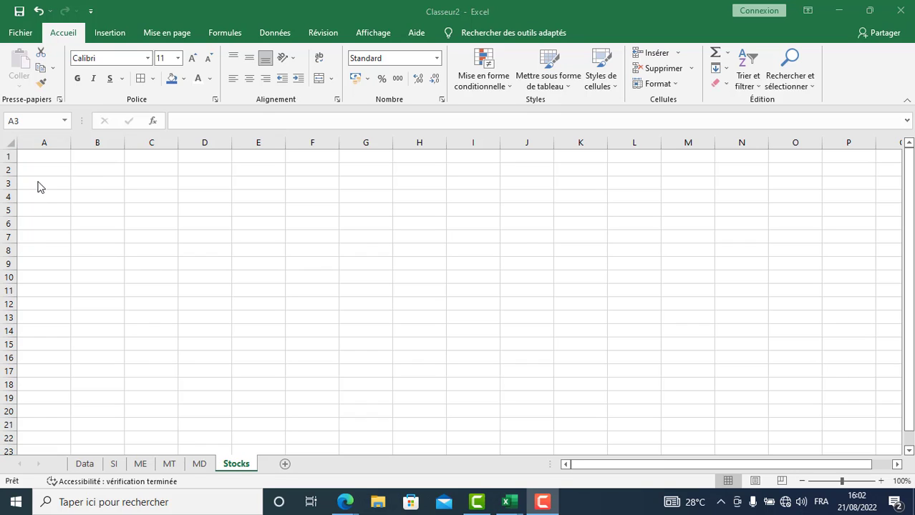
# Enter the headers N°, Contrôle, Réf, Article, Qé and Unité in cells A3 to F3 of the Stocks sheet.
pyautogui.click(37, 181)
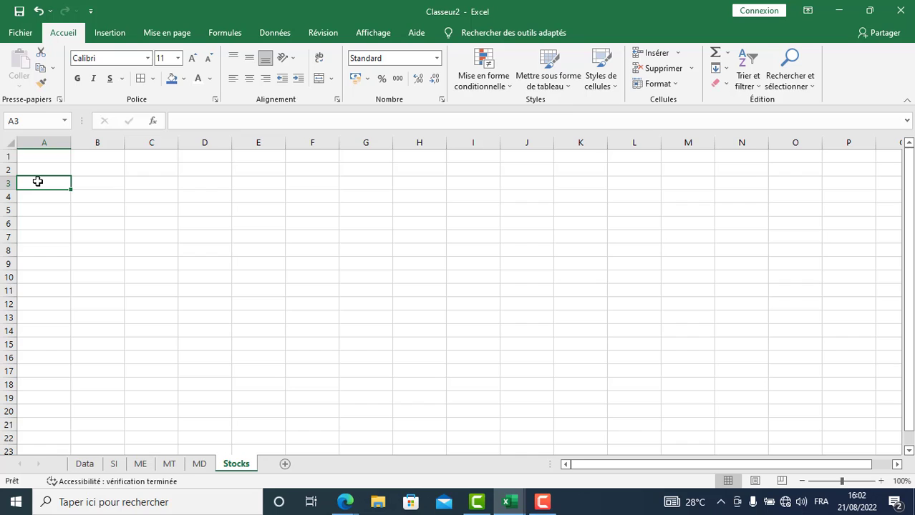
pyautogui.write('N°')
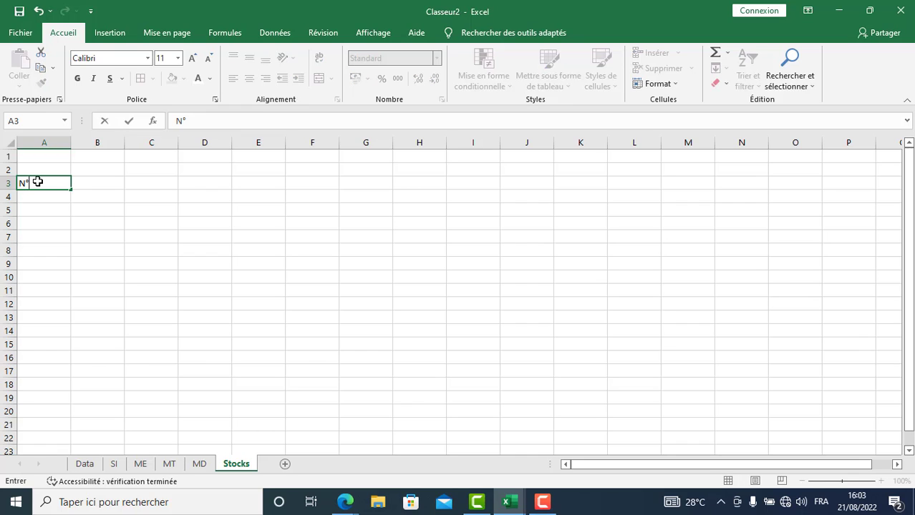
pyautogui.press('Tab')
pyautogui.write('C')
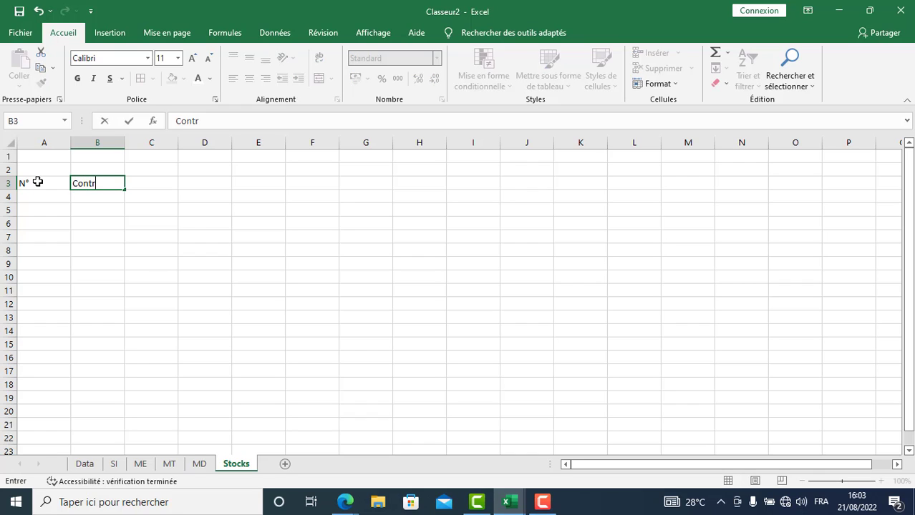
pyautogui.write('ontrôle')
pyautogui.press('Tab')
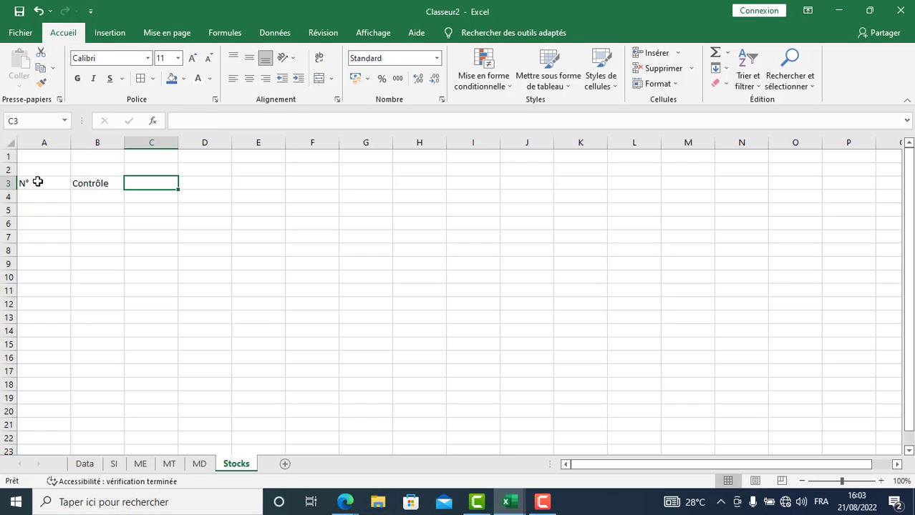
pyautogui.write('Réf')
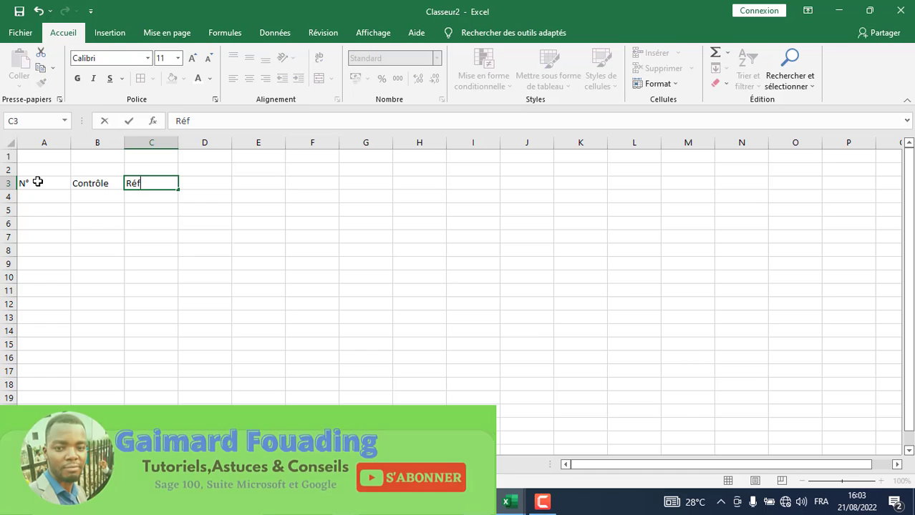
pyautogui.press('Tab')
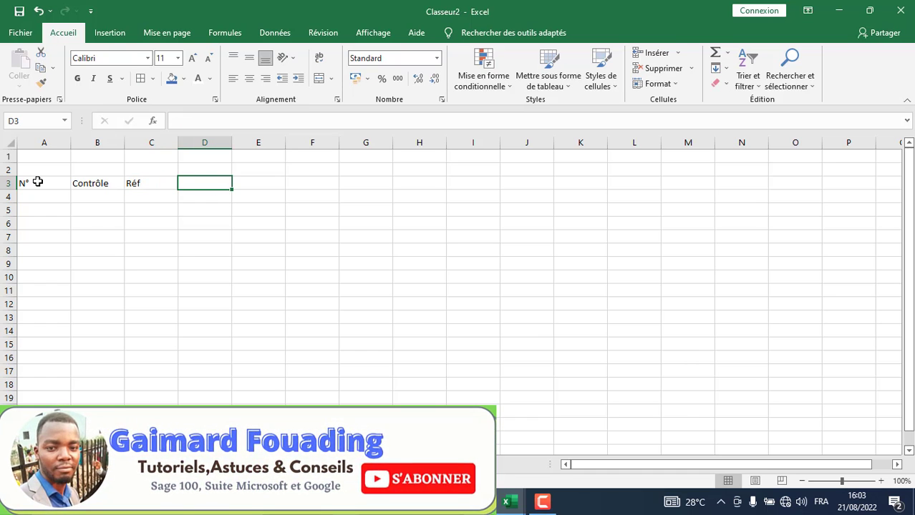
pyautogui.write('Arti')
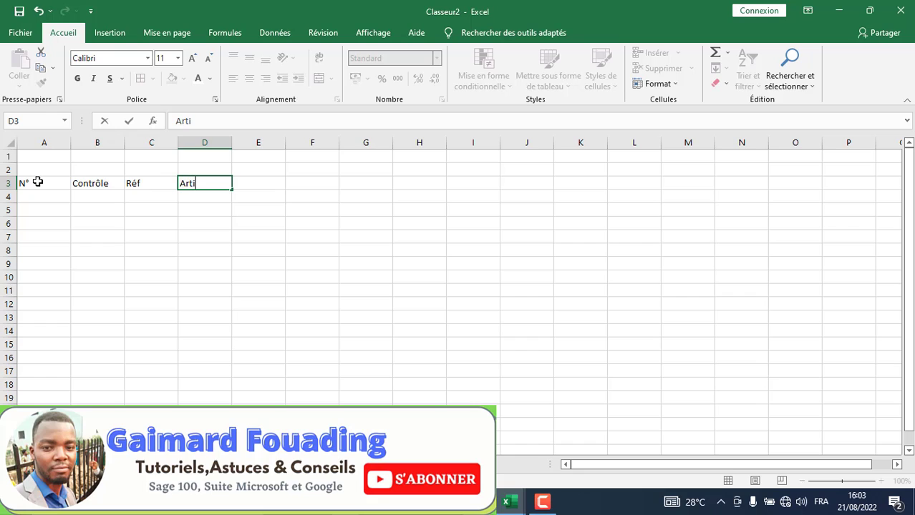
pyautogui.write('cl')
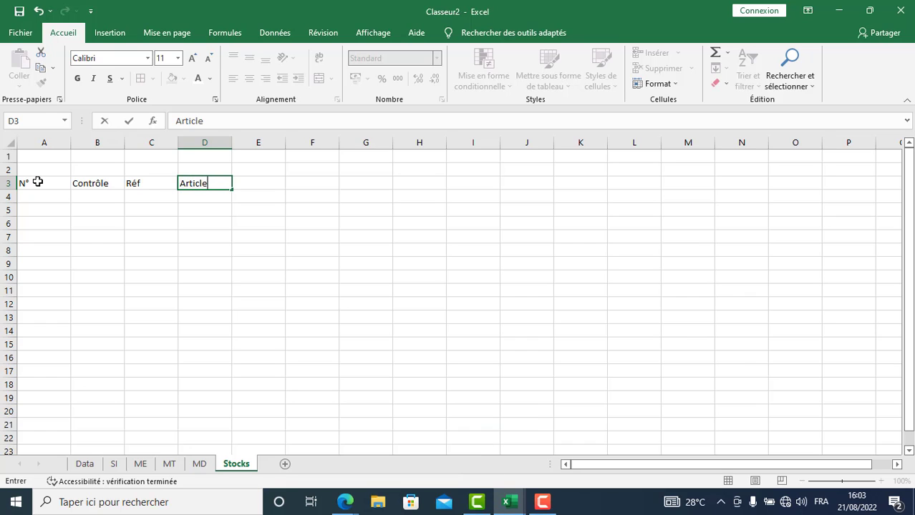
pyautogui.write('e')
pyautogui.press('Tab')
pyautogui.write('Q')
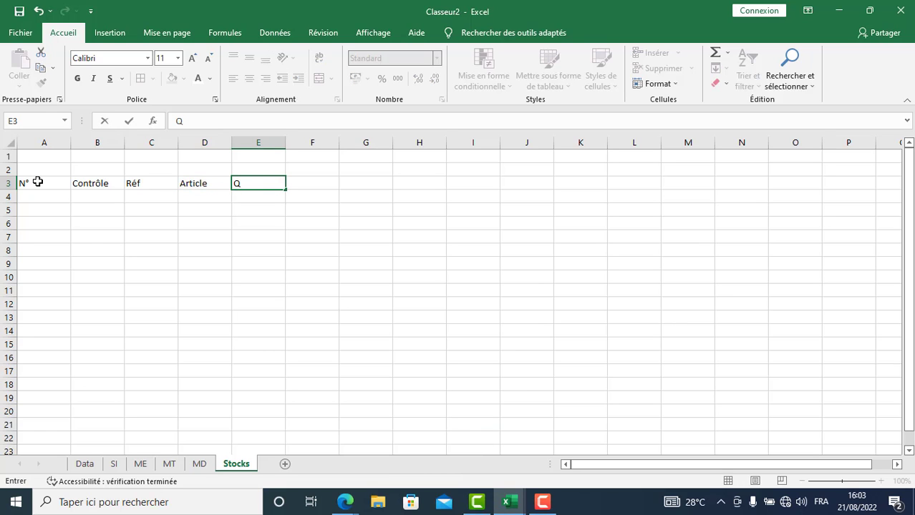
pyautogui.press('Tab')
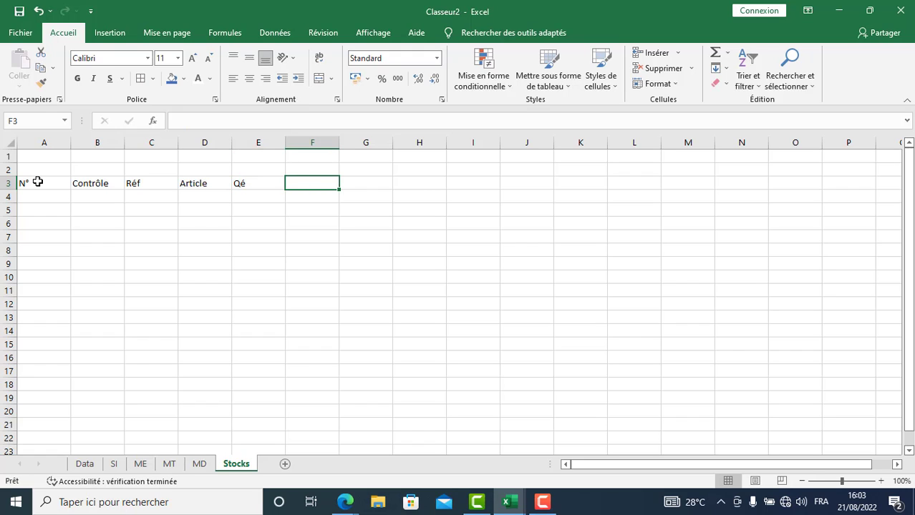
pyautogui.write('Unit')
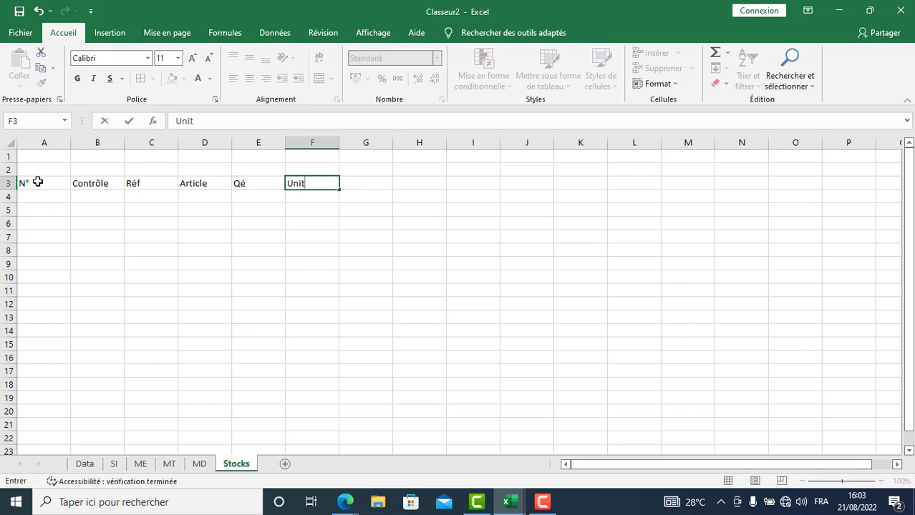
pyautogui.write('é')
pyautogui.click(185, 261)
# Convert the range A3:F9 into a table with headers and widen column D to about twice its width.
pyautogui.moveTo(45, 184); pyautogui.dragTo(321, 263)
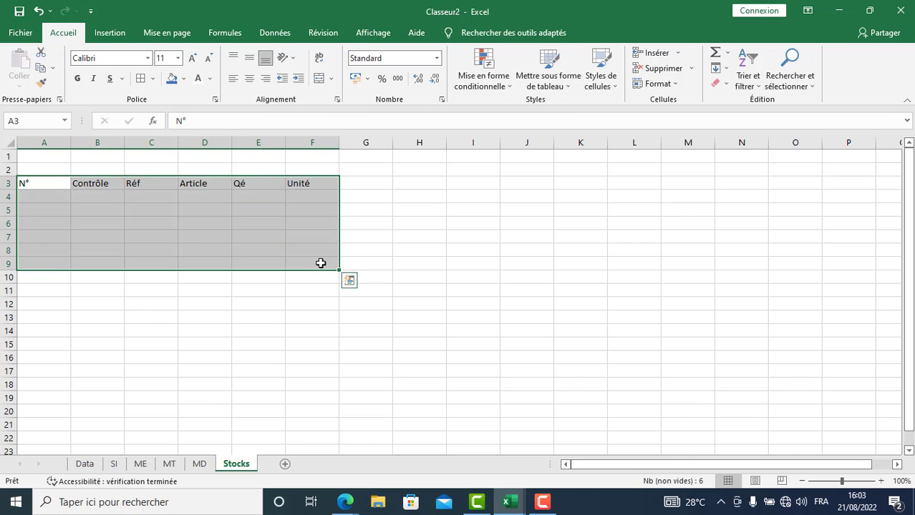
pyautogui.hotkey('ctrl', 'l')
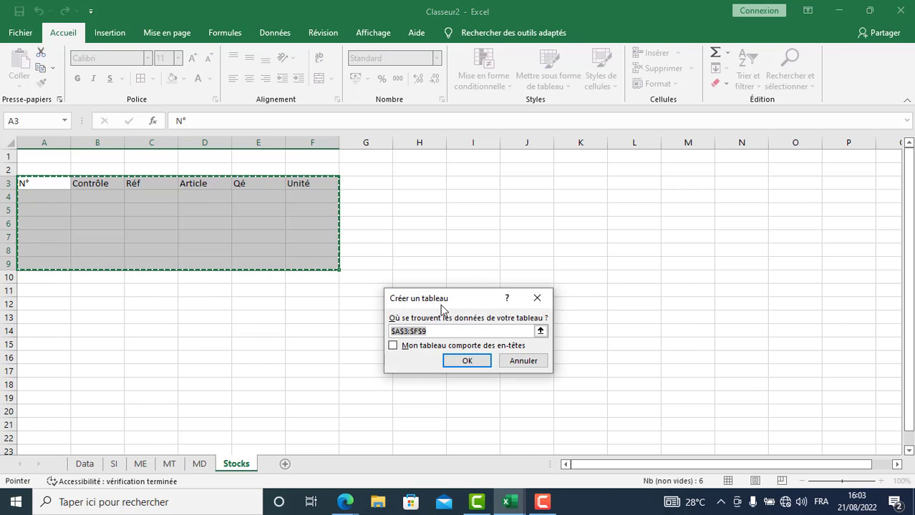
pyautogui.click(393, 346)
pyautogui.click(393, 346)
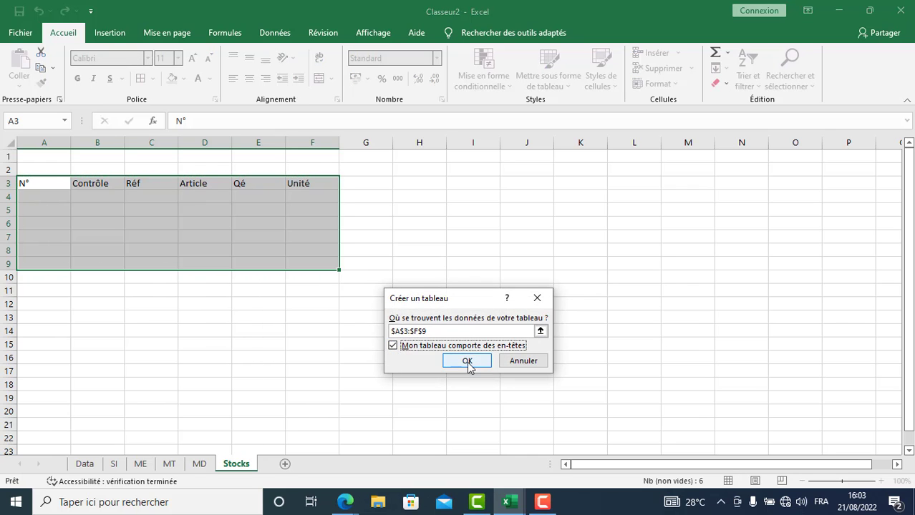
pyautogui.click(467, 361)
pyautogui.click(211, 247)
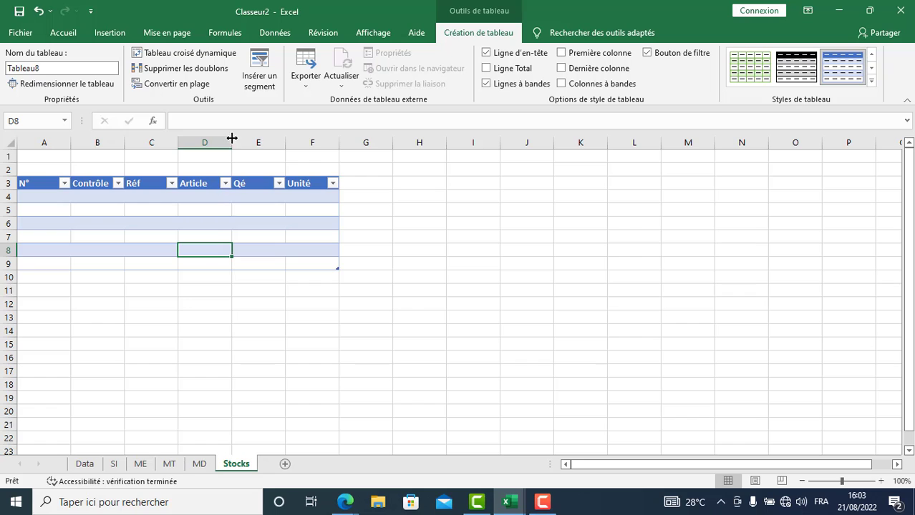
pyautogui.moveTo(230, 140); pyautogui.dragTo(286, 135)
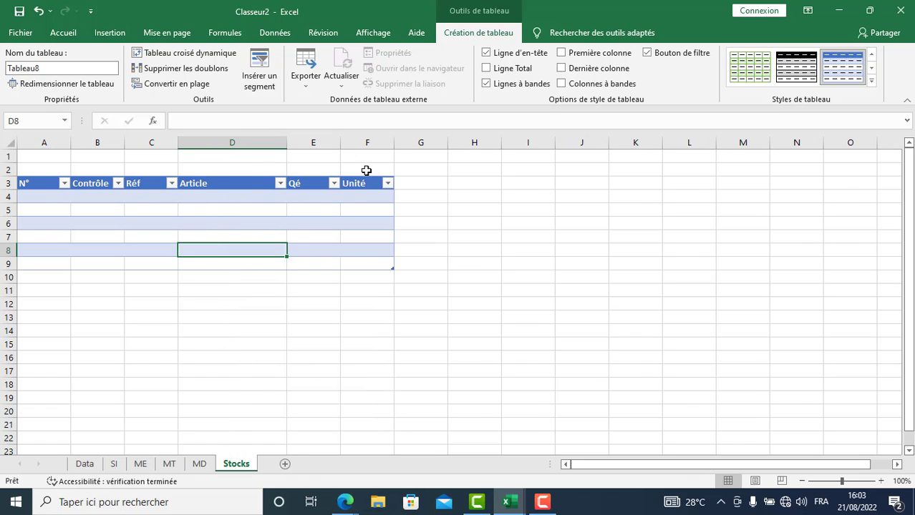
# Enter the label Date in F1 and the formula =AUJOURDHUI() in F2 above the Unité column.
pyautogui.click(366, 171)
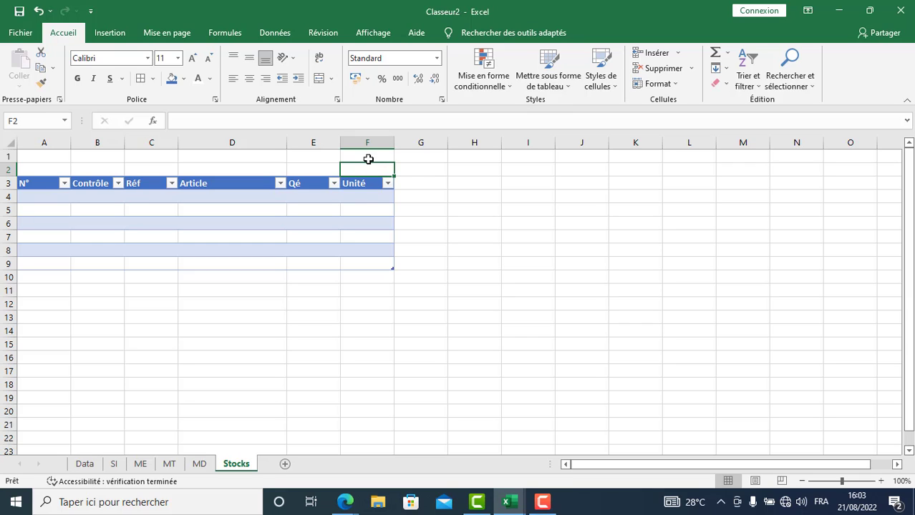
pyautogui.click(389, 159)
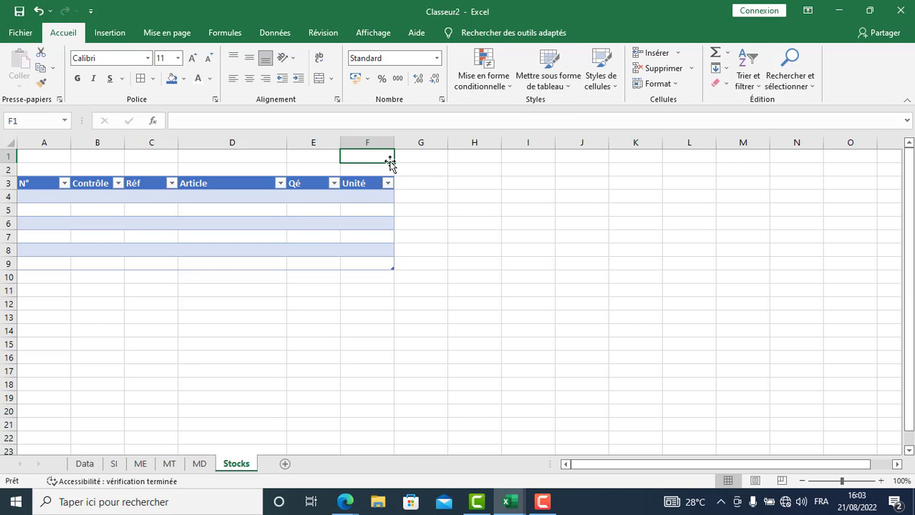
pyautogui.write('Date')
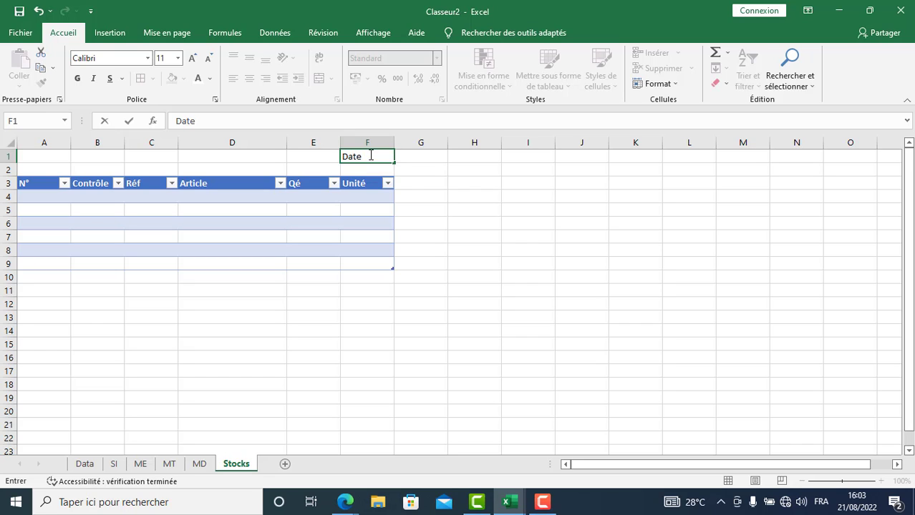
pyautogui.press('Return')
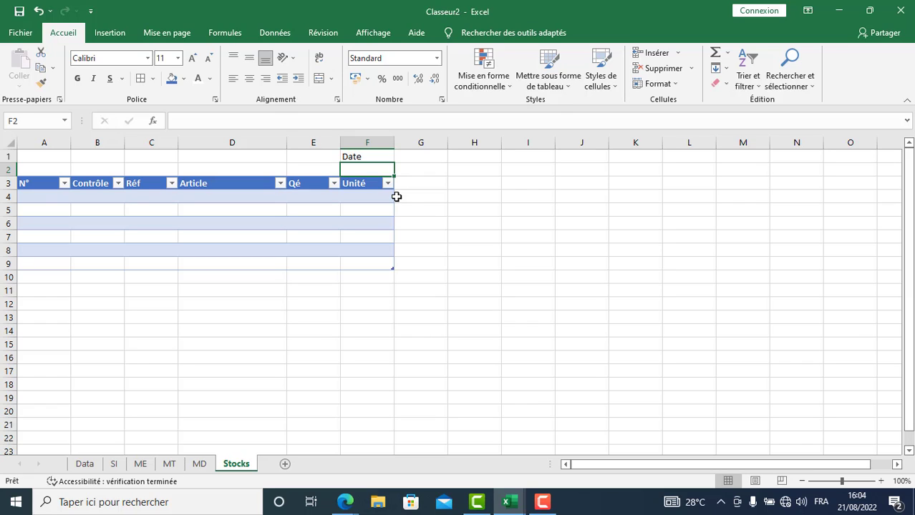
pyautogui.write('à')
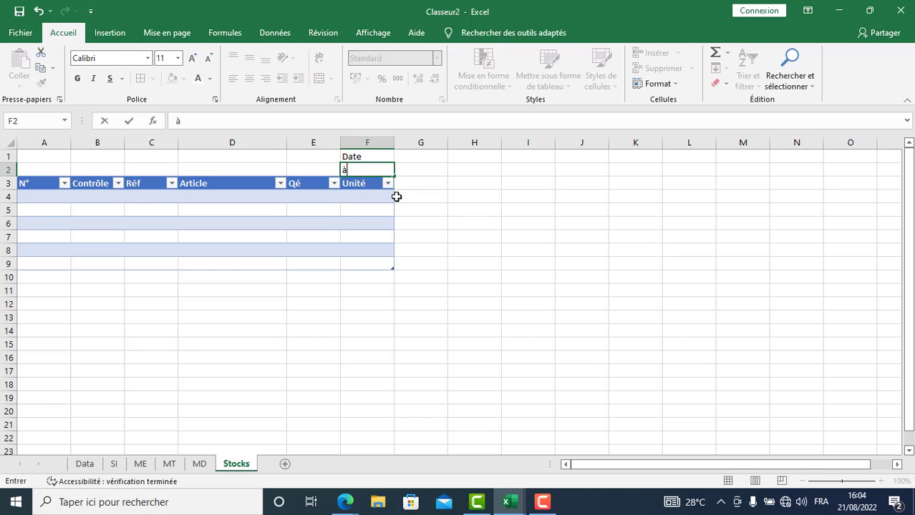
pyautogui.write('à')
pyautogui.press('BackSpace')
pyautogui.write('=au')
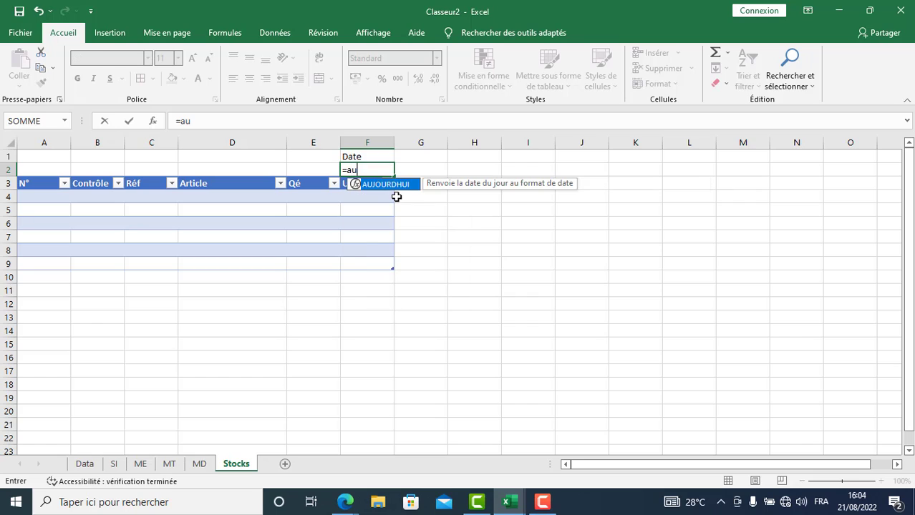
pyautogui.press('Tab')
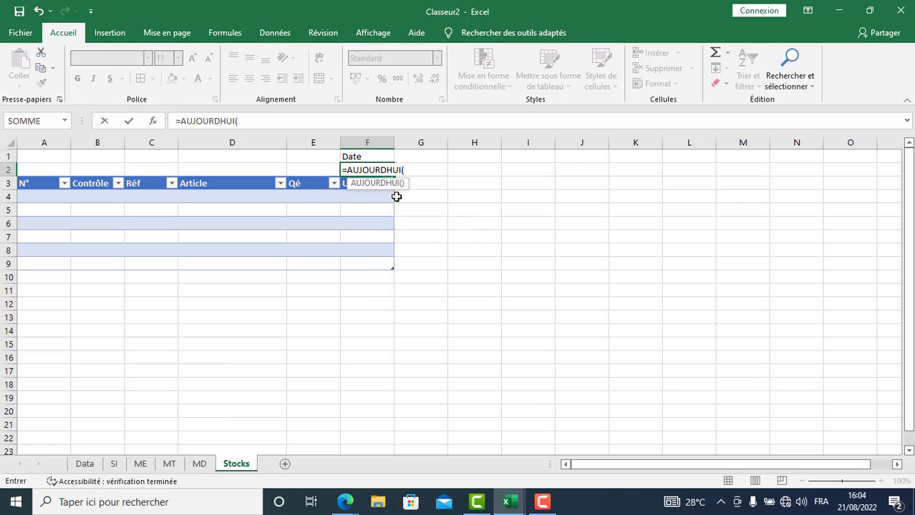
pyautogui.write(')')
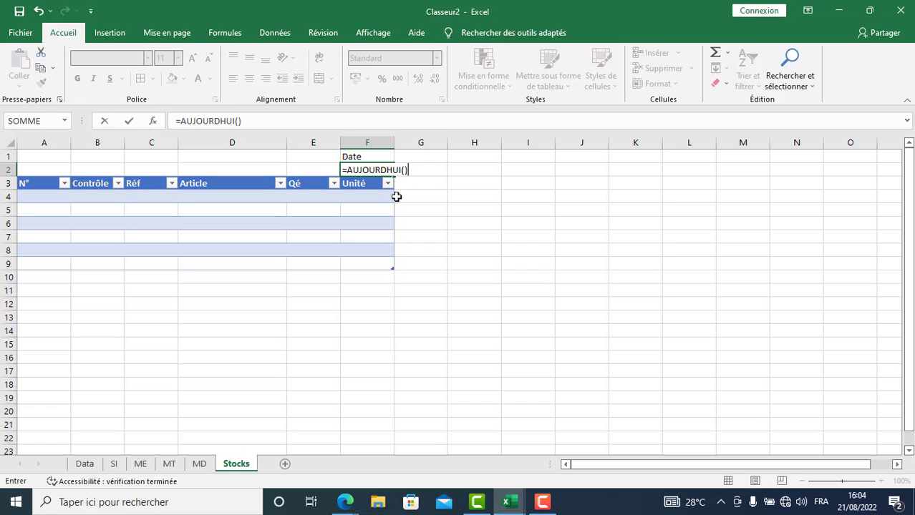
pyautogui.press('Return')
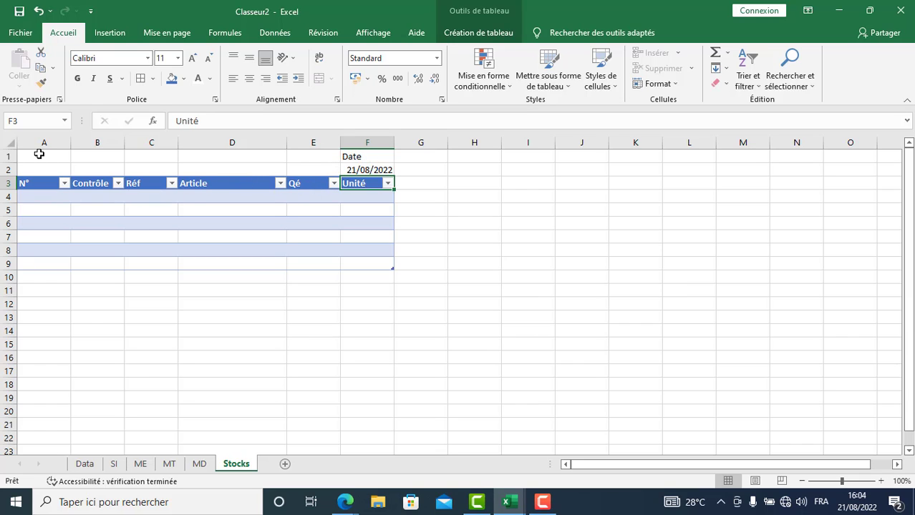
# Merge and centre the cells A1:B2 and enter QUIRK SCHOOL in the merged cell.
pyautogui.moveTo(39, 154); pyautogui.dragTo(86, 170)
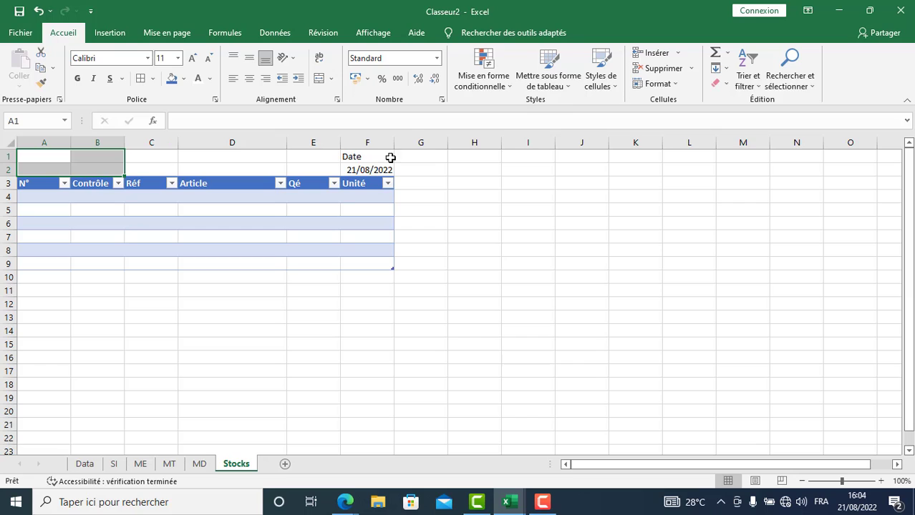
pyautogui.click(319, 78)
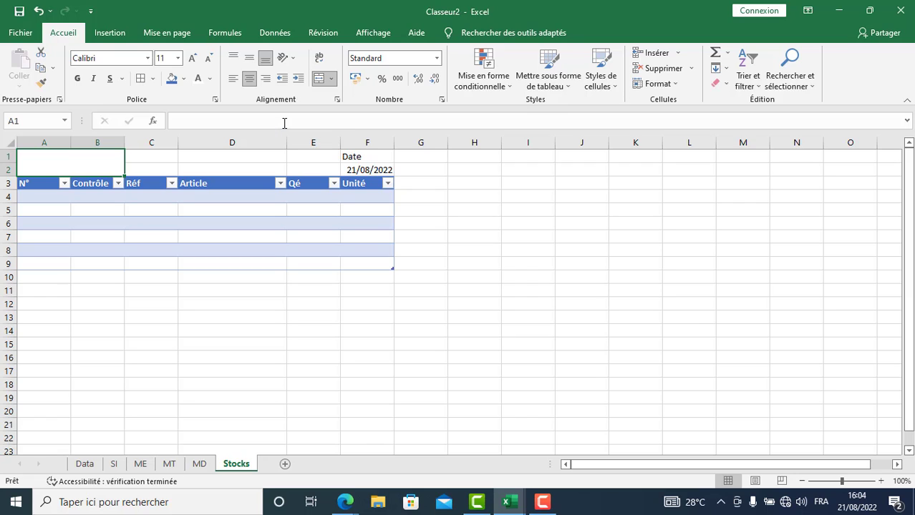
pyautogui.write('U')
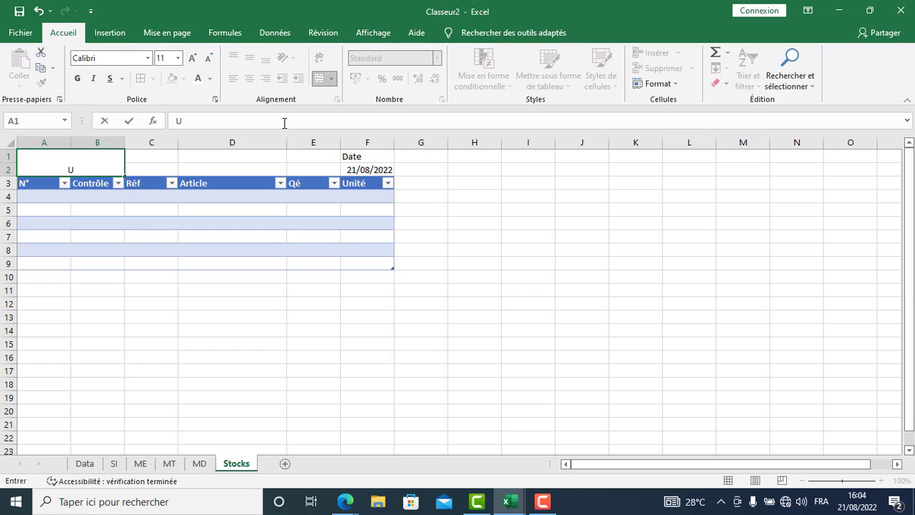
pyautogui.write('UIRK SCHOOL')
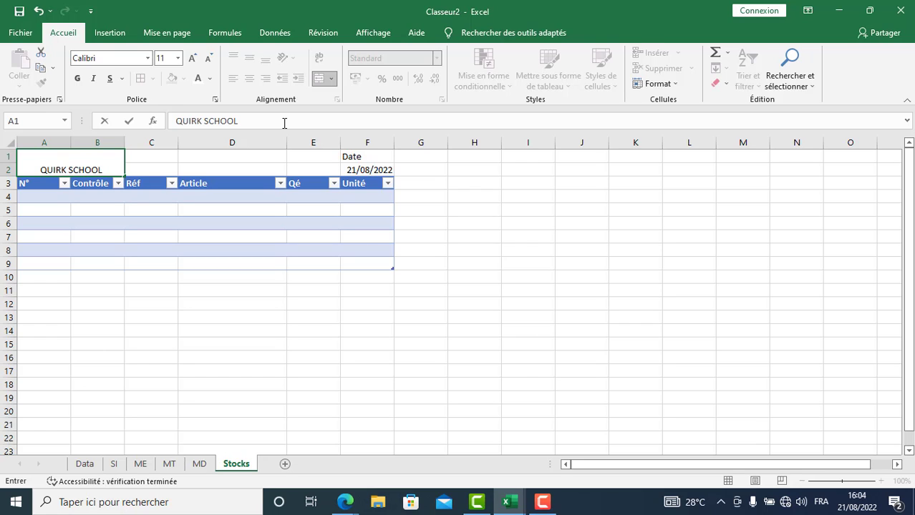
pyautogui.press('Return')
# Insert a line break between QUIRK and SCHOOL in the merged cell A1.
pyautogui.click(64, 166)
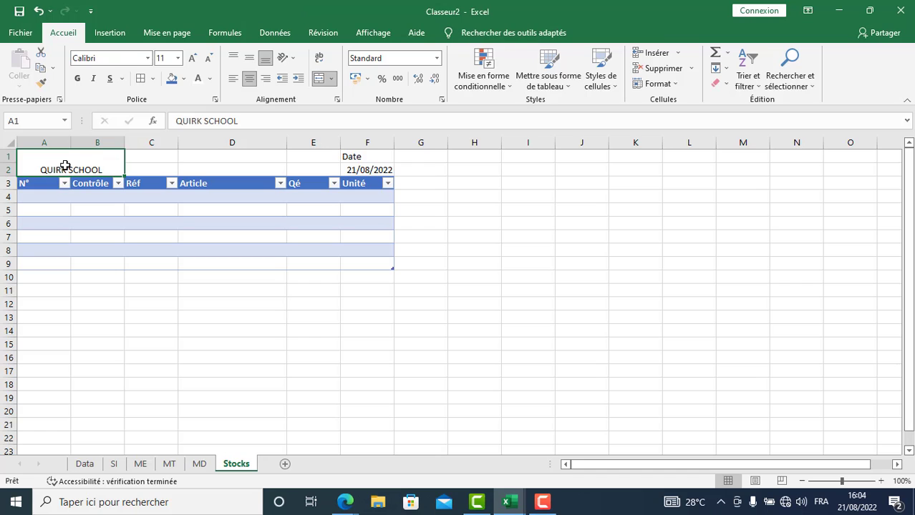
pyautogui.doubleClick(65, 166)
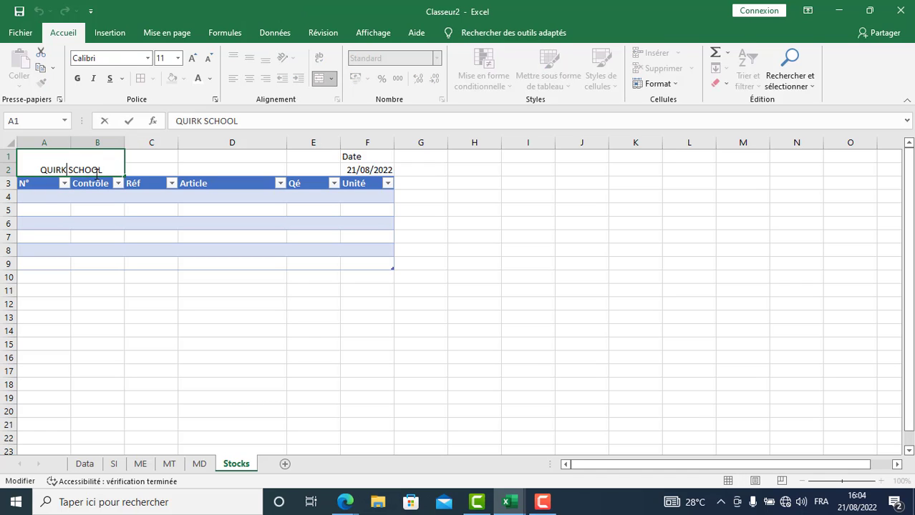
pyautogui.hotkey('alt', 'Return')
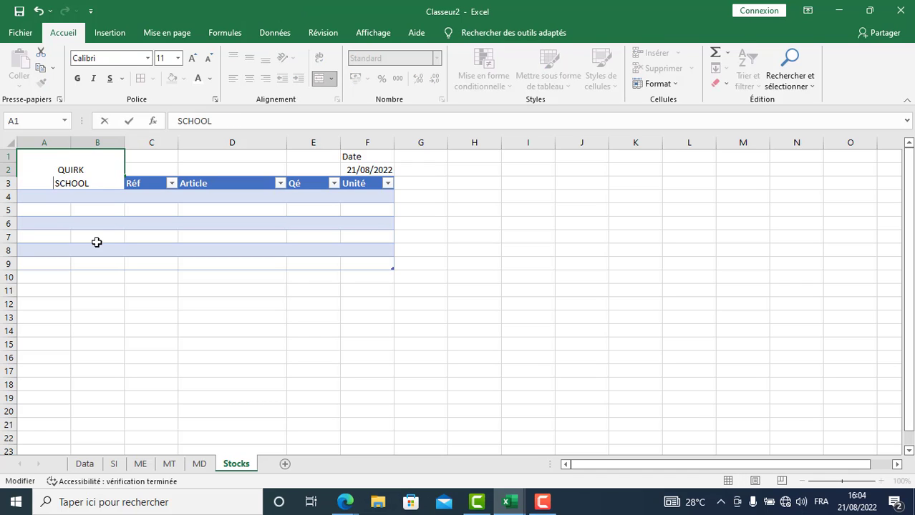
pyautogui.click(97, 242)
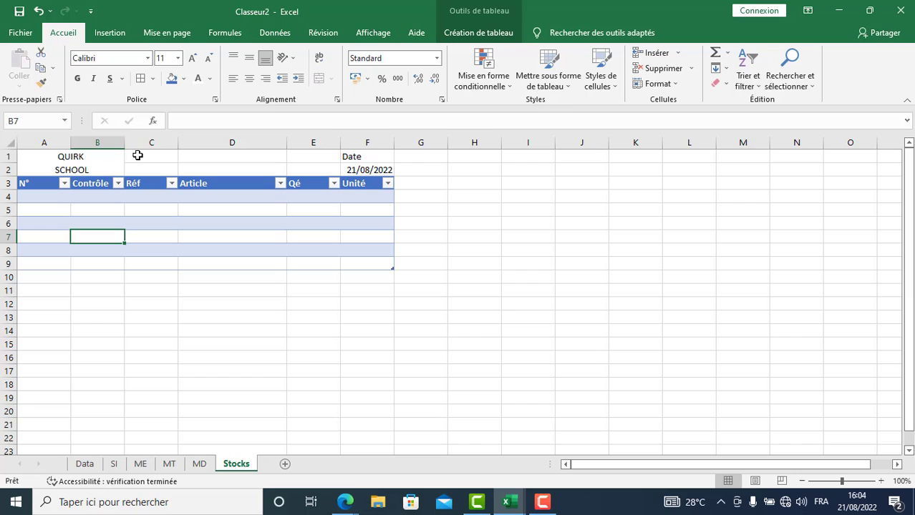
# Merge and centre the cells C1:D1 and enter the title Mouvements de Stock in the merged cell.
pyautogui.moveTo(142, 156); pyautogui.dragTo(213, 160)
pyautogui.click(321, 78)
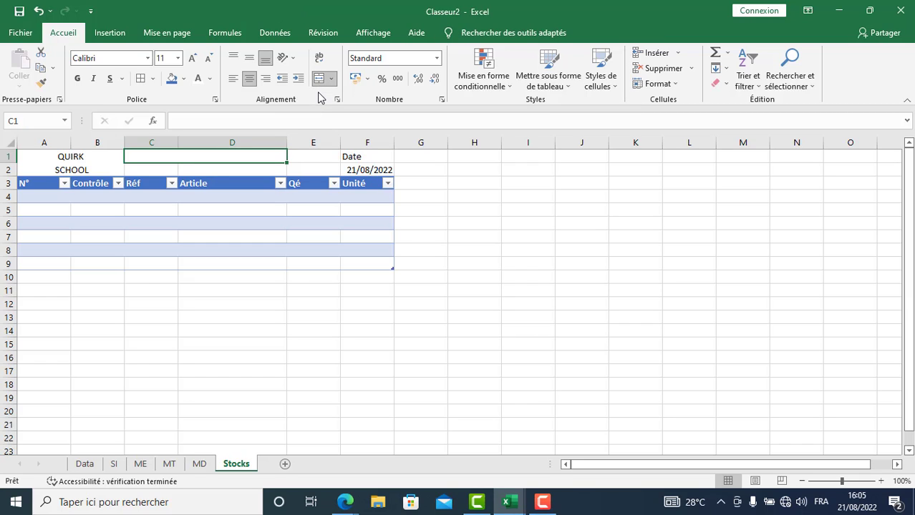
pyautogui.write('M')
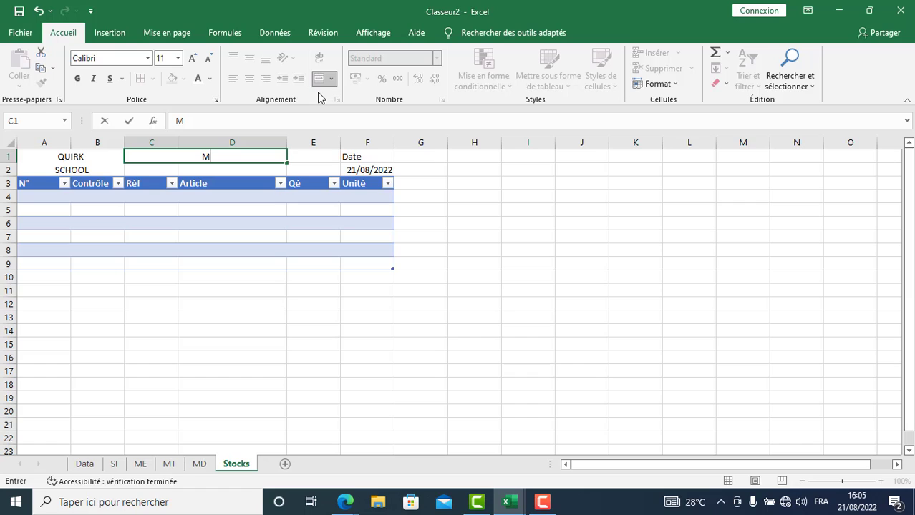
pyautogui.write('ouvement')
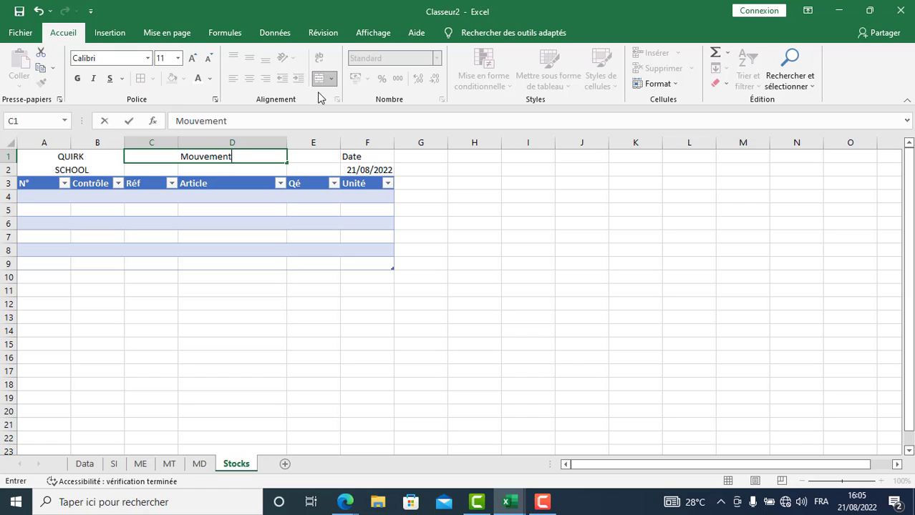
pyautogui.write('s de')
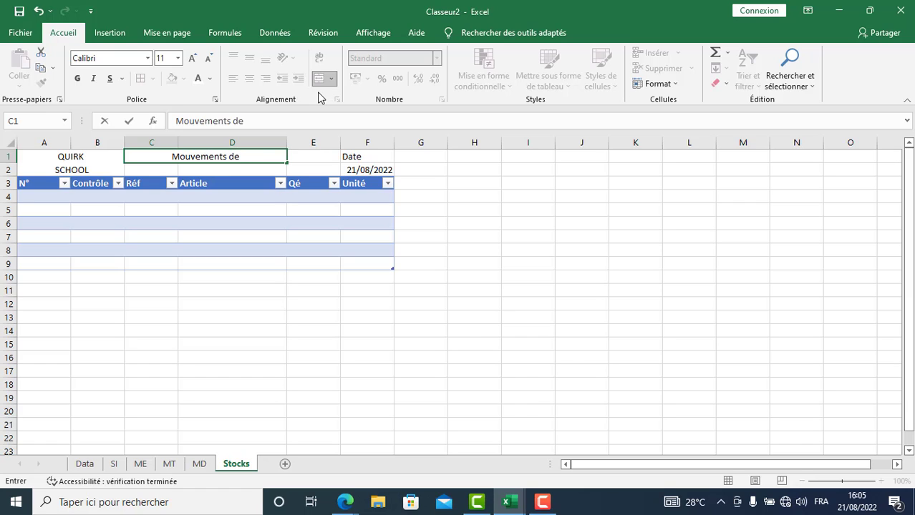
pyautogui.write(' Stock')
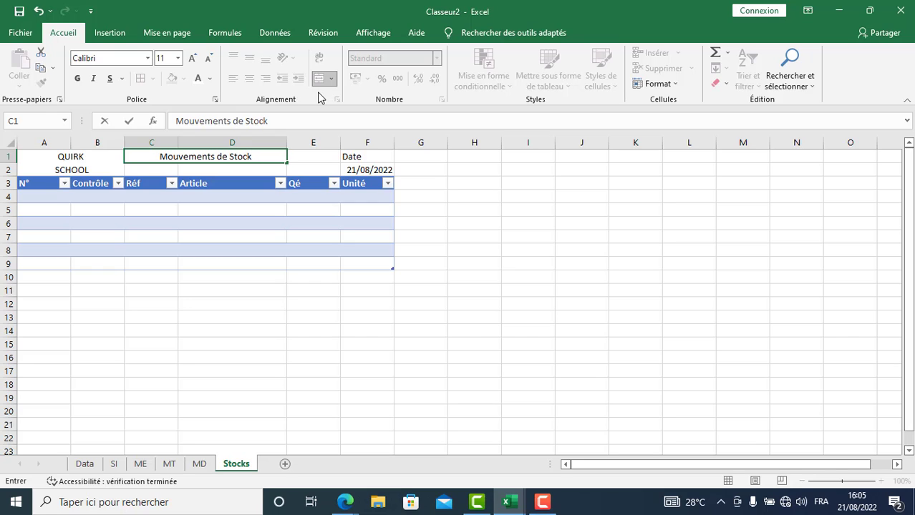
pyautogui.click(262, 222)
# Merge and centre the empty cells C2:D2 below the Mouvements de Stock title.
pyautogui.moveTo(153, 170); pyautogui.dragTo(228, 166)
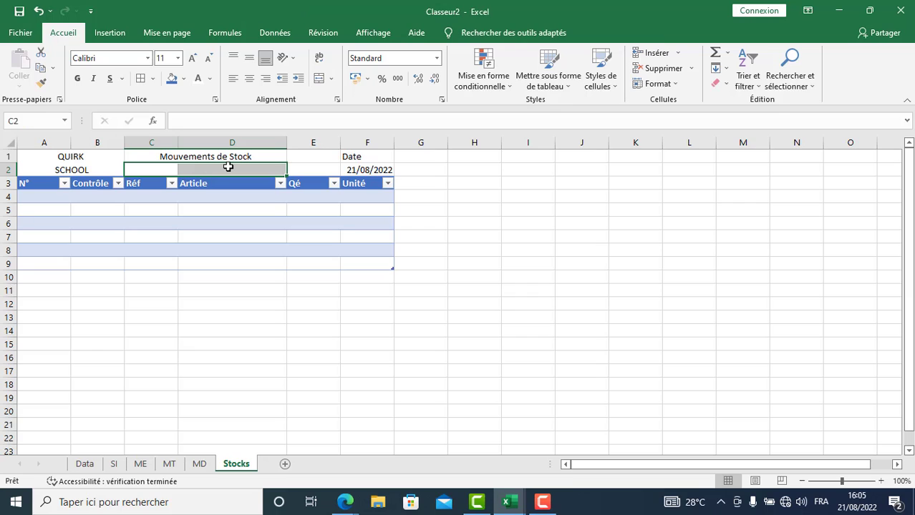
pyautogui.click(318, 78)
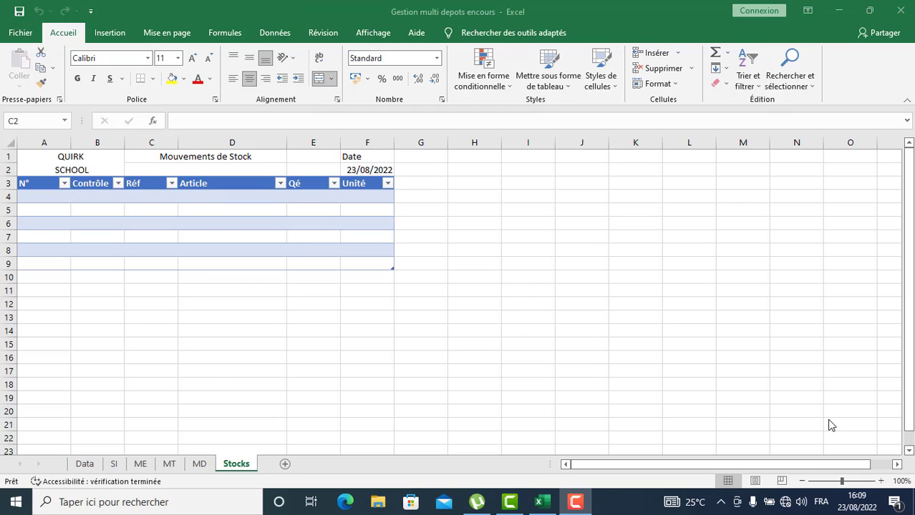
pyautogui.click(511, 320)
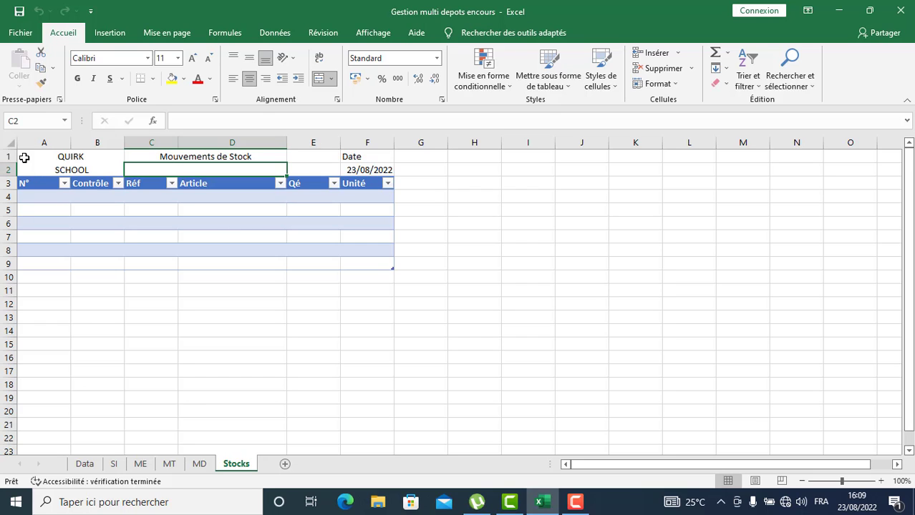
# Give the header block A1:F2 the same blue fill as the table header and a white font colour.
pyautogui.moveTo(27, 156); pyautogui.dragTo(364, 172)
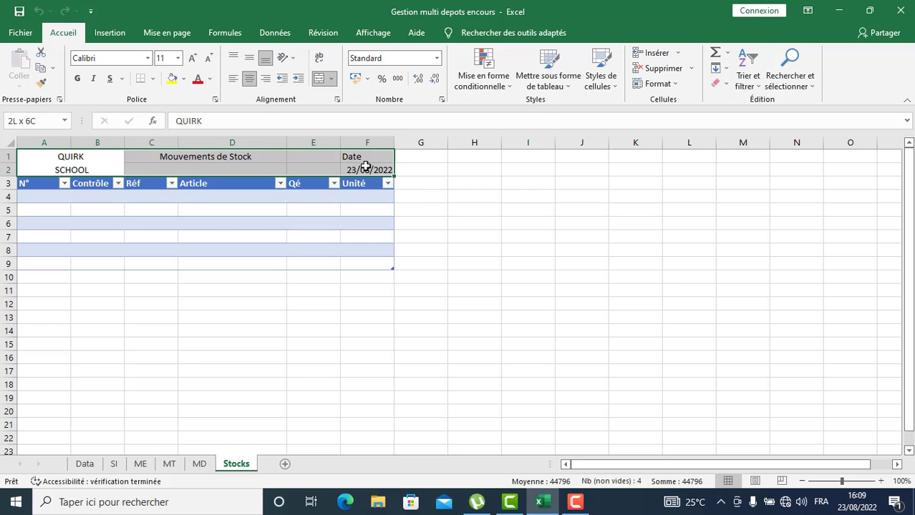
pyautogui.click(184, 80)
pyautogui.click(228, 125)
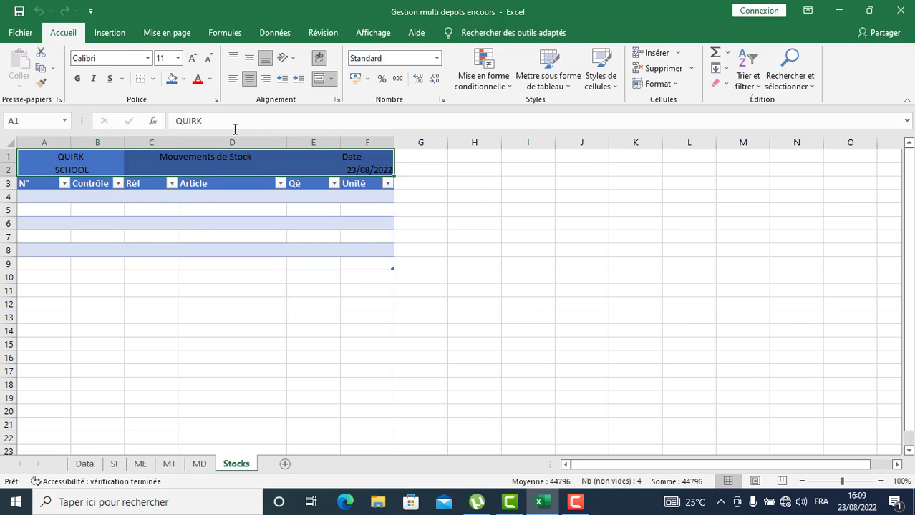
pyautogui.click(209, 79)
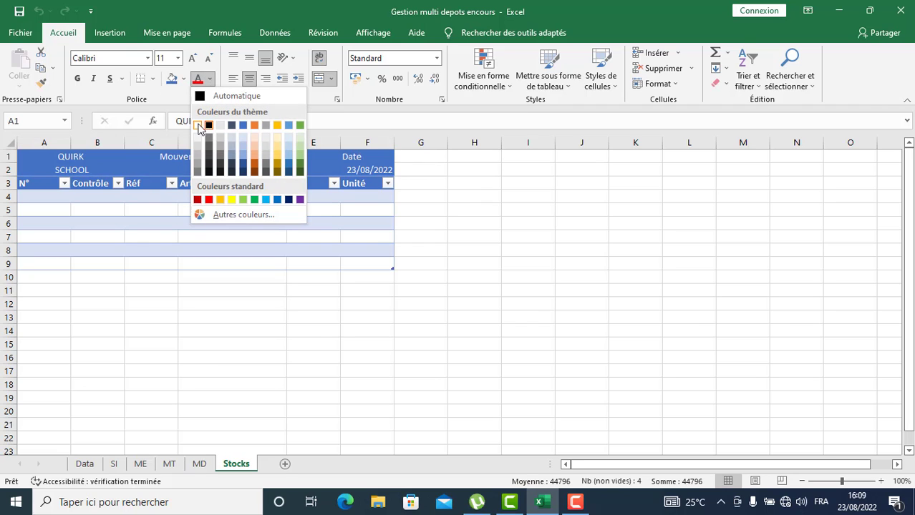
pyautogui.click(203, 127)
# Set the QUIRK SCHOOL text to Arial Rounded MT Bold, size 14.
pyautogui.click(72, 160)
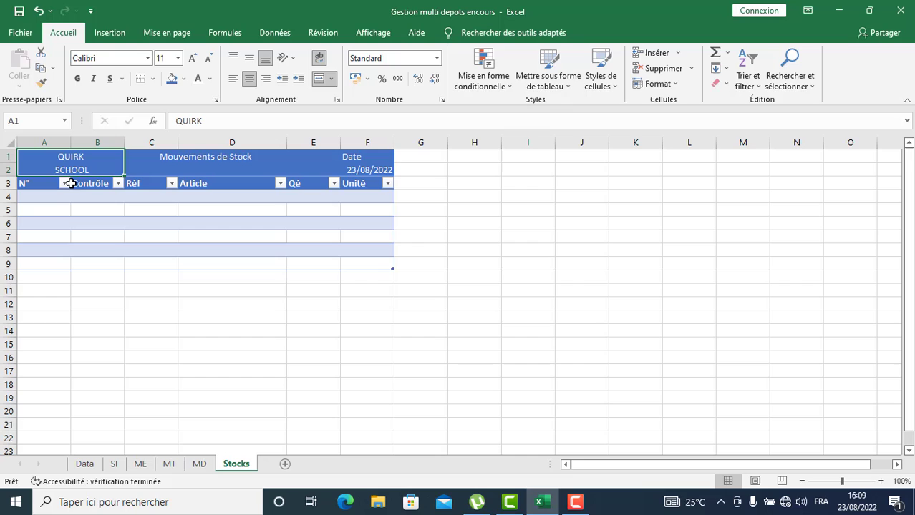
pyautogui.click(192, 60)
pyautogui.click(192, 60)
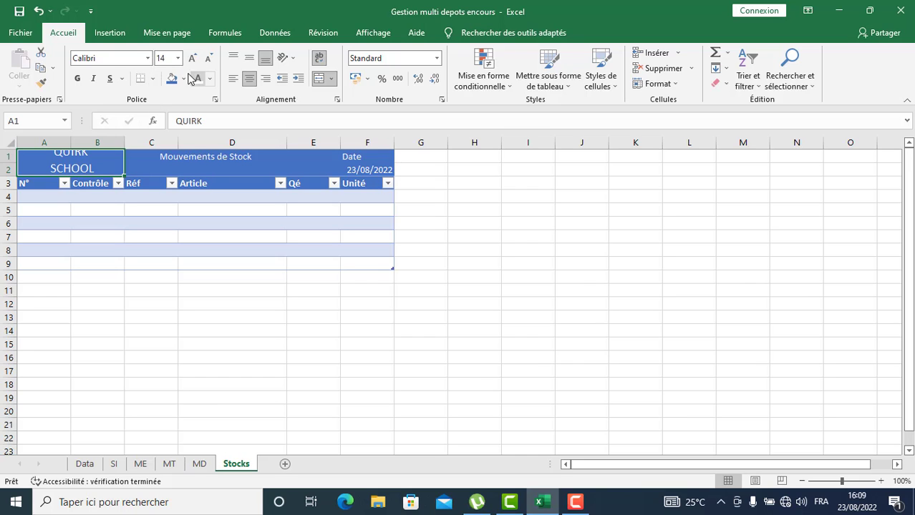
pyautogui.click(147, 58)
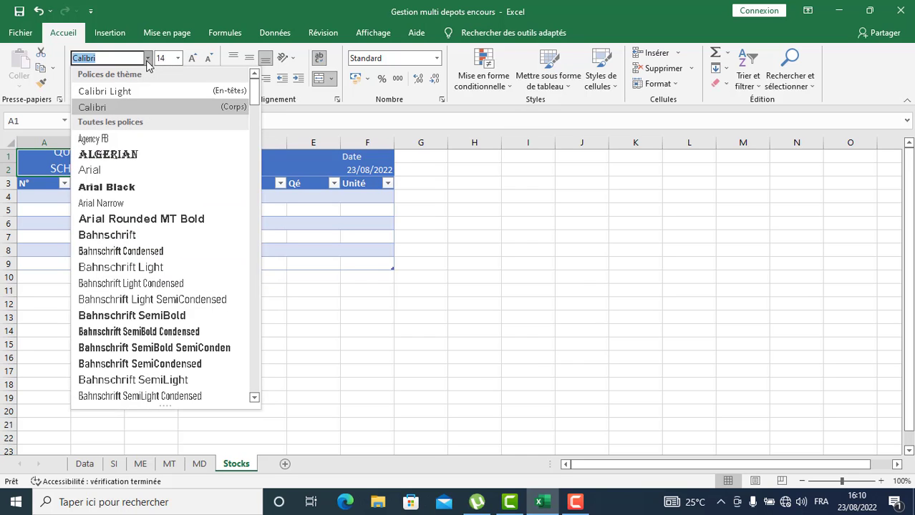
pyautogui.click(129, 219)
# Set the Mouvements de Stock title to Arial Rounded MT Bold, size 16.
pyautogui.click(203, 165)
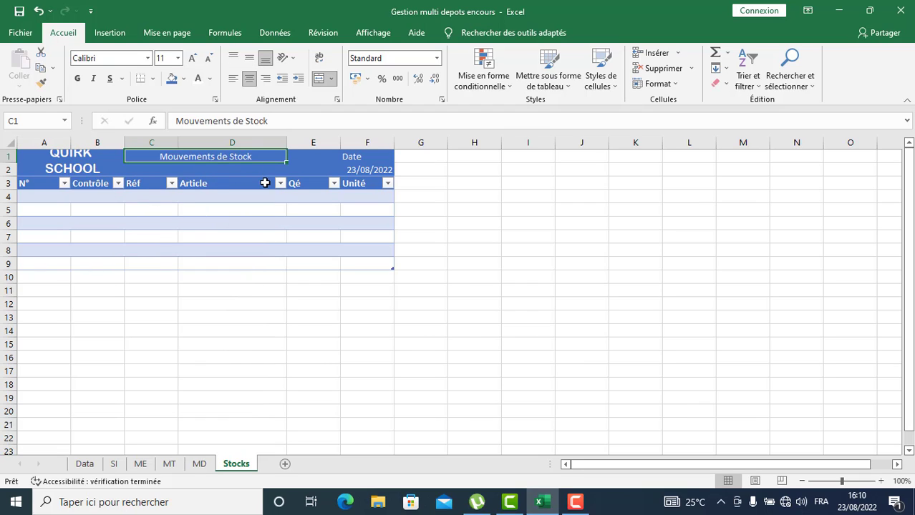
pyautogui.click(192, 60)
pyautogui.click(192, 60)
pyautogui.click(192, 61)
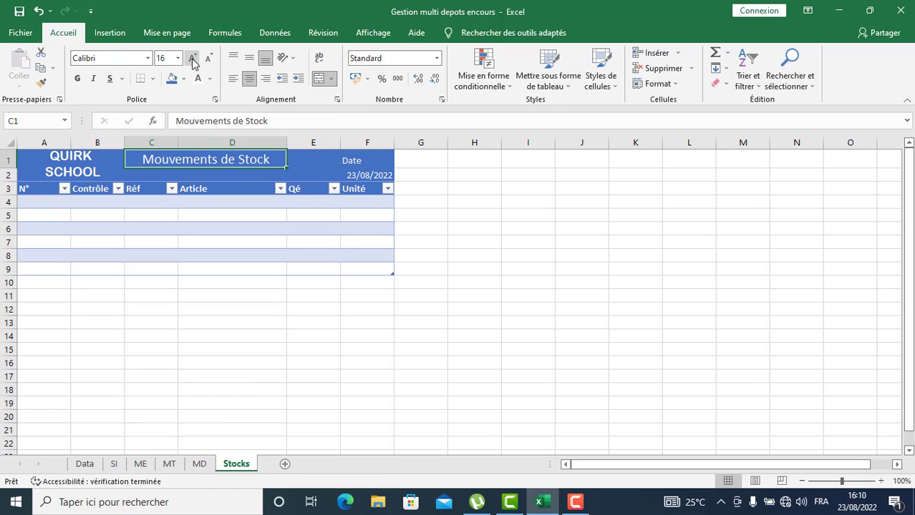
pyautogui.click(148, 58)
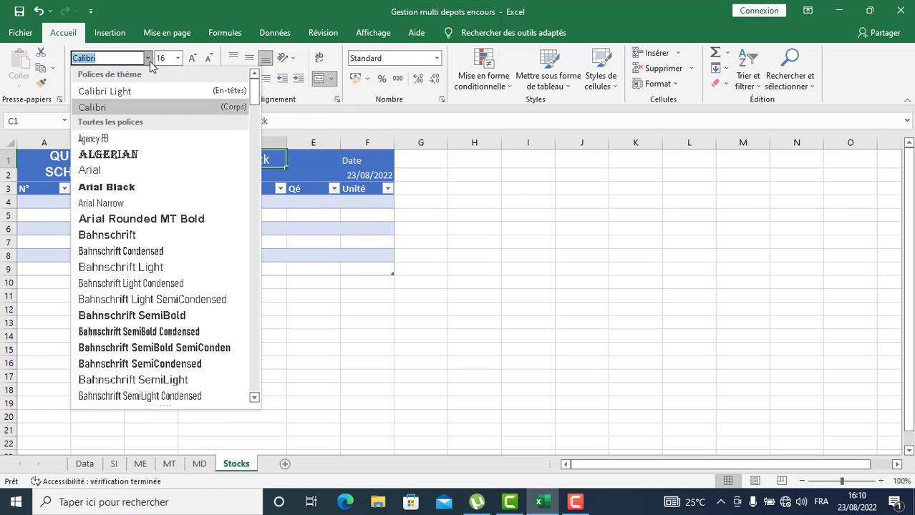
pyautogui.click(129, 219)
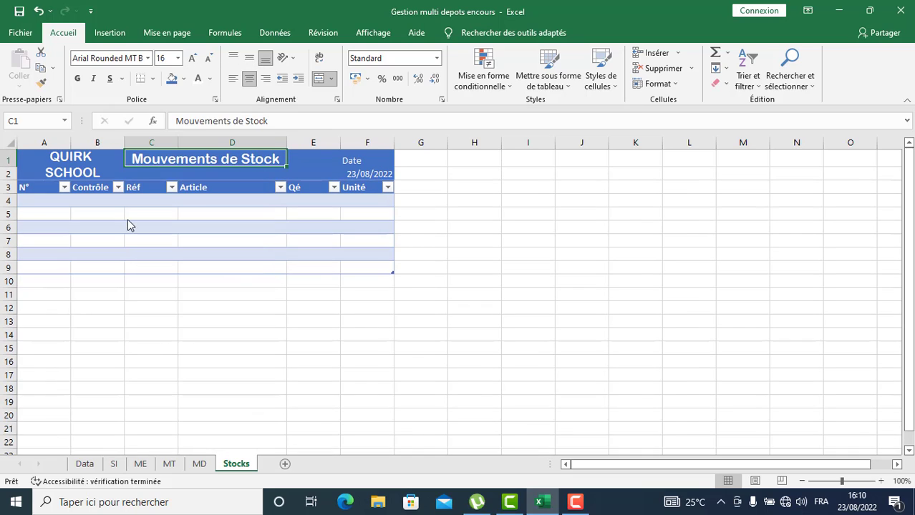
# Set the Date label in F1 to size 14, make it bold and underlined, and centre it.
pyautogui.click(350, 158)
pyautogui.click(192, 58)
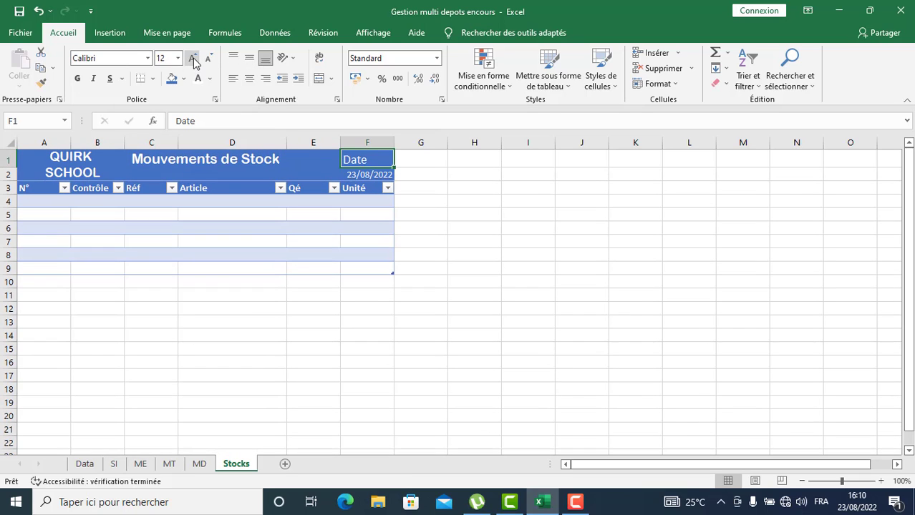
pyautogui.click(191, 58)
pyautogui.click(77, 79)
pyautogui.click(111, 81)
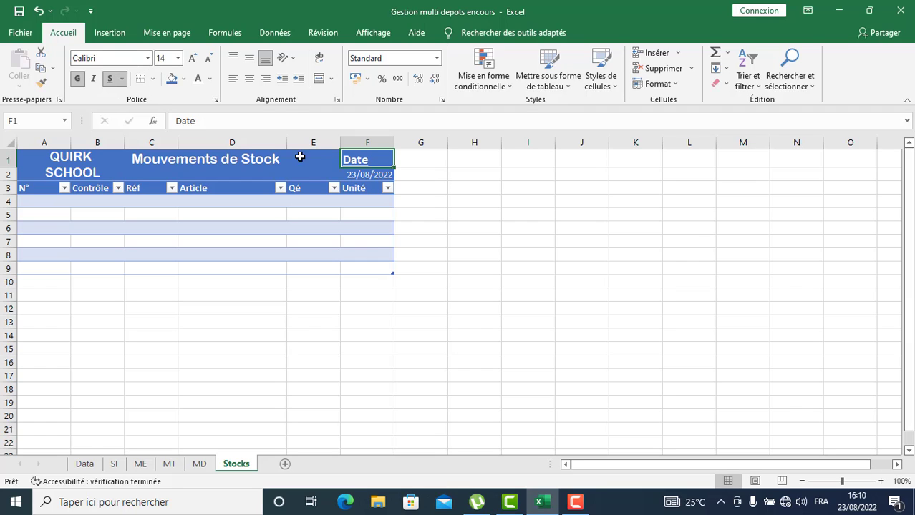
pyautogui.click(250, 81)
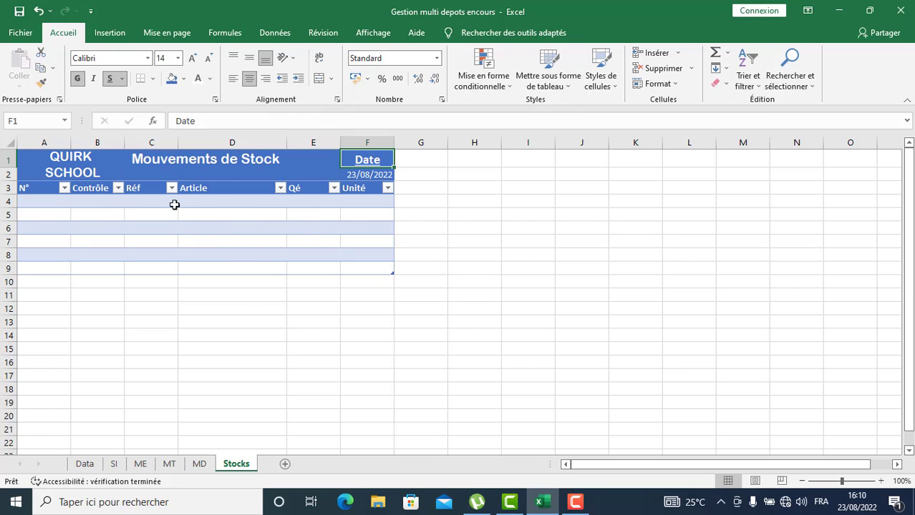
# Enter the label Choisir----> in H3 and widen column I by about a quarter.
pyautogui.click(471, 188)
pyautogui.write('Choisir---->')
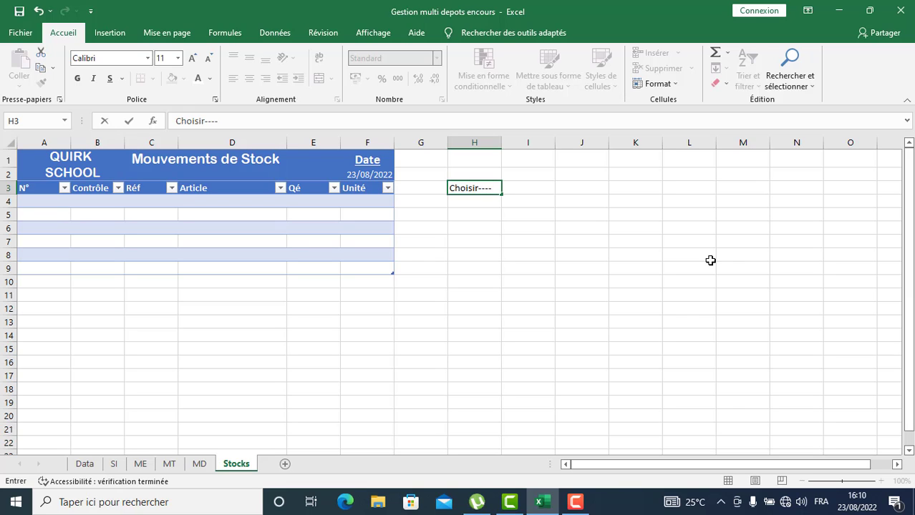
pyautogui.click(519, 186)
pyautogui.moveTo(552, 139); pyautogui.dragTo(569, 138)
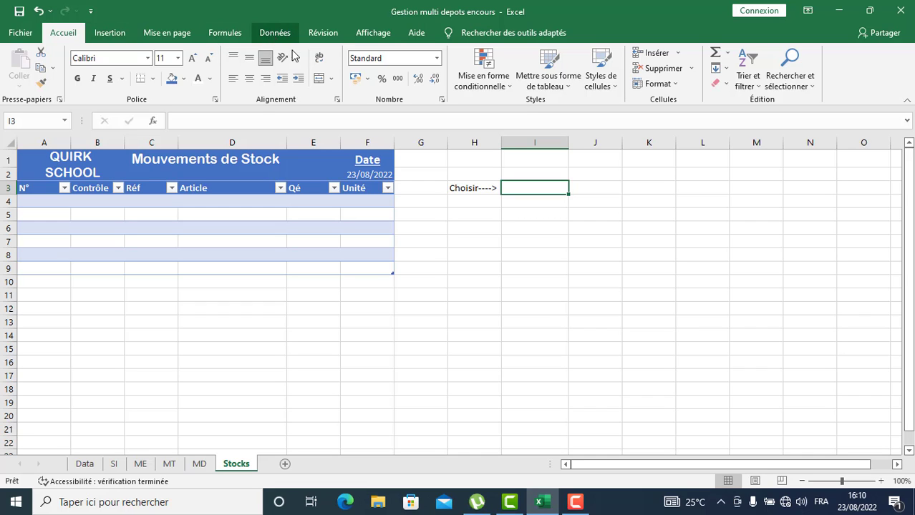
# Add a list data validation to I3 with the depots on the Data sheet as source, =Data!$H$2:$H$5.
pyautogui.click(275, 33)
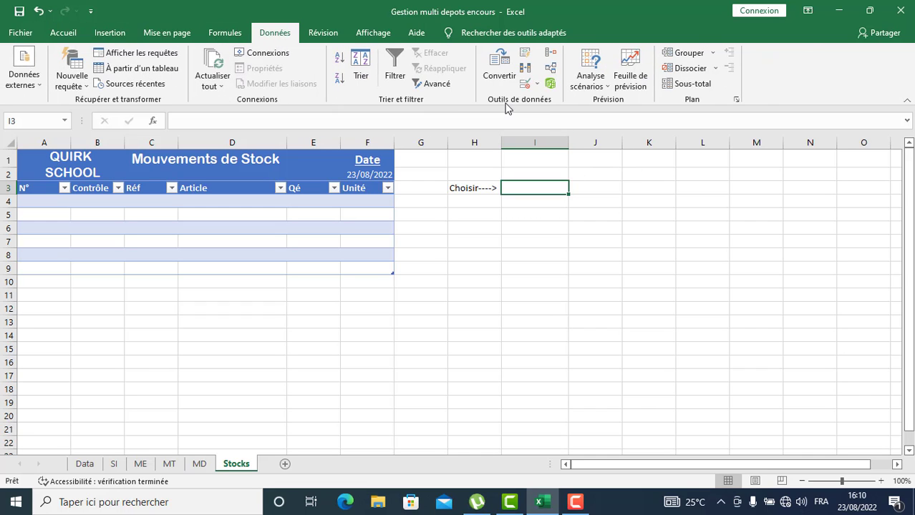
pyautogui.click(537, 85)
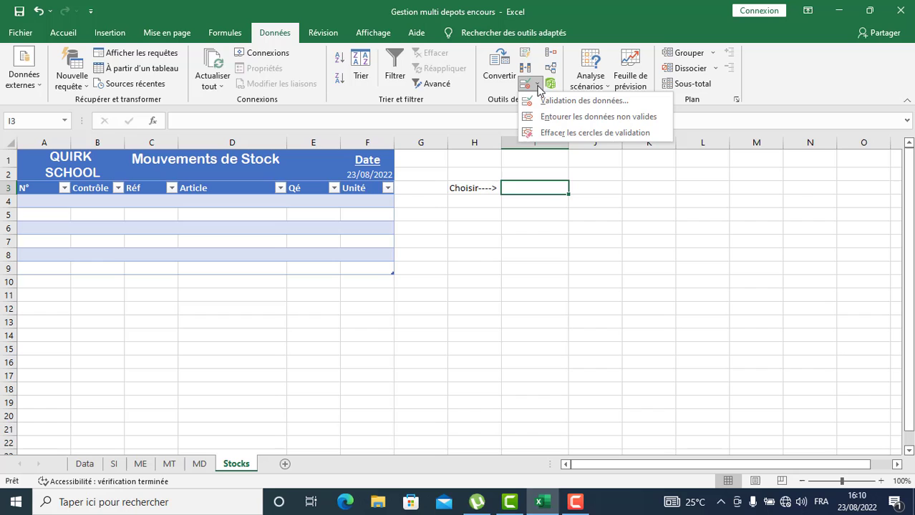
pyautogui.click(577, 102)
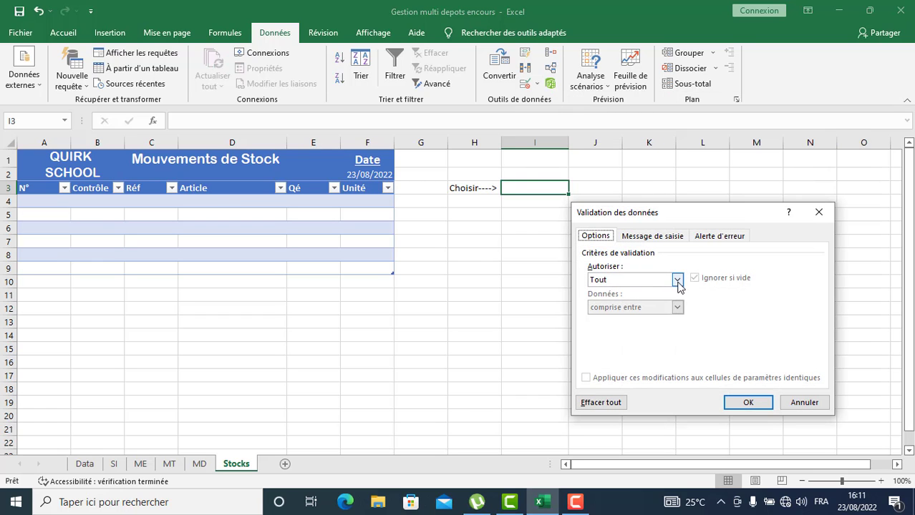
pyautogui.click(678, 283)
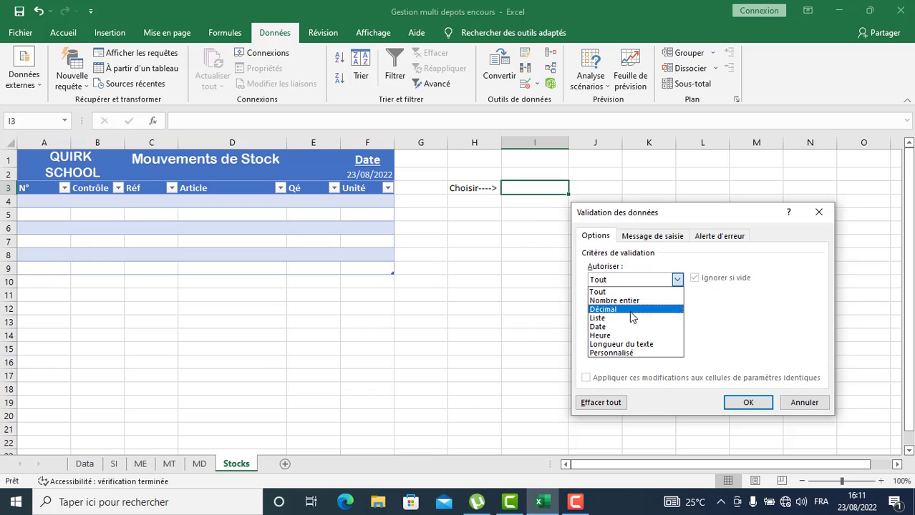
pyautogui.click(627, 319)
pyautogui.click(627, 334)
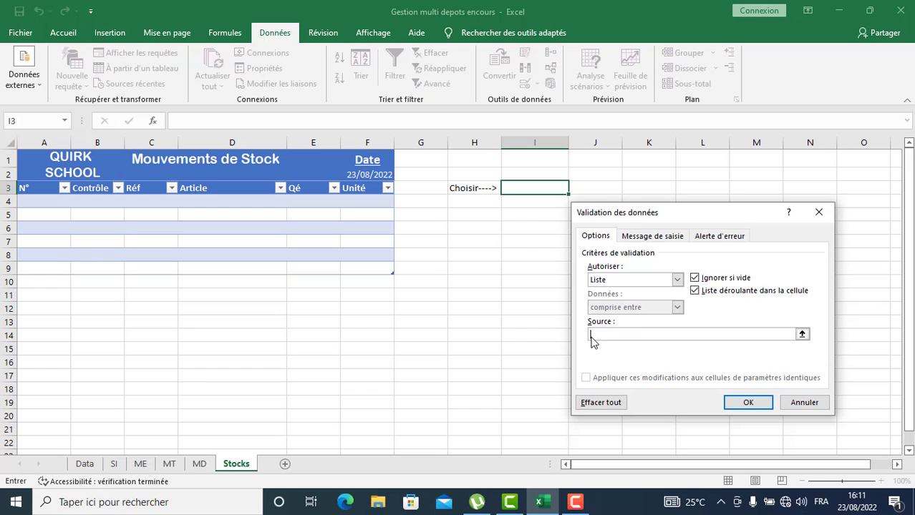
pyautogui.click(85, 464)
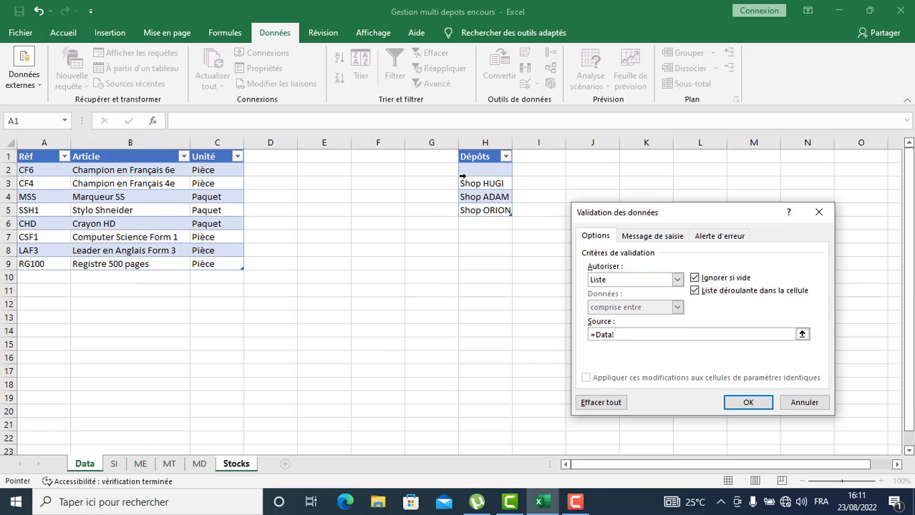
pyautogui.click(484, 153)
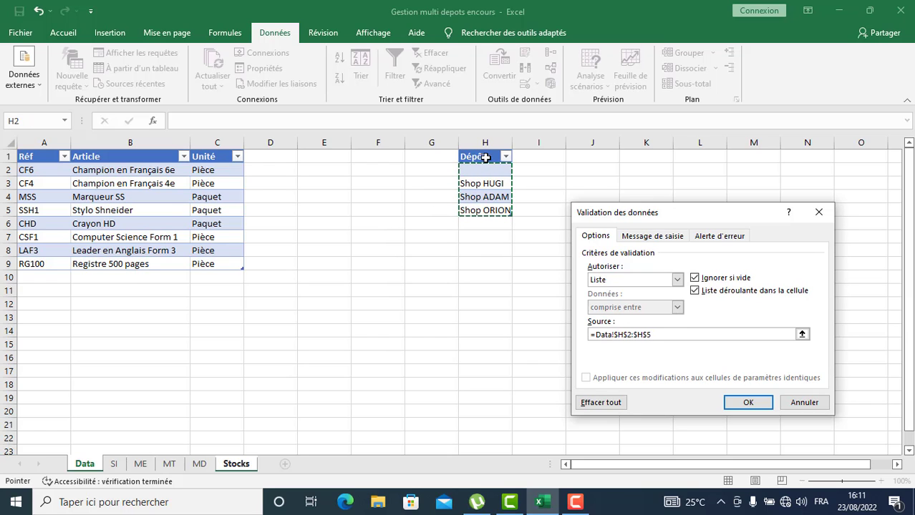
pyautogui.click(748, 403)
# Try Shop HUGI, Shop ADAM and Shop ORION in the drop-down list of I3, and reset the cell to the blank entry.
pyautogui.click(574, 189)
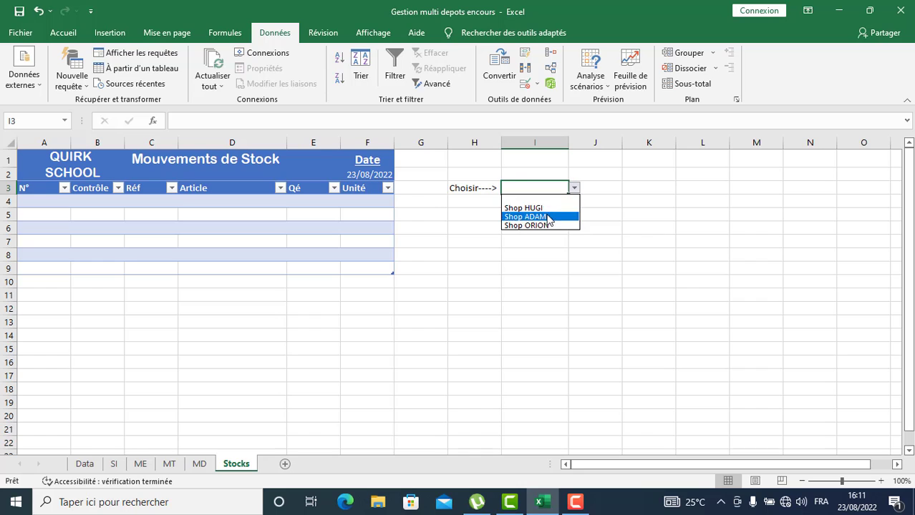
pyautogui.click(546, 209)
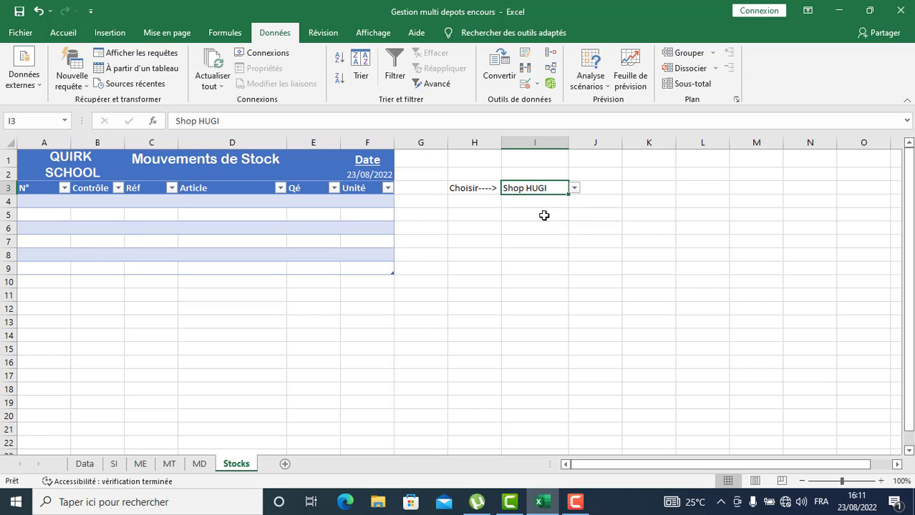
pyautogui.click(574, 188)
pyautogui.click(552, 216)
pyautogui.click(573, 189)
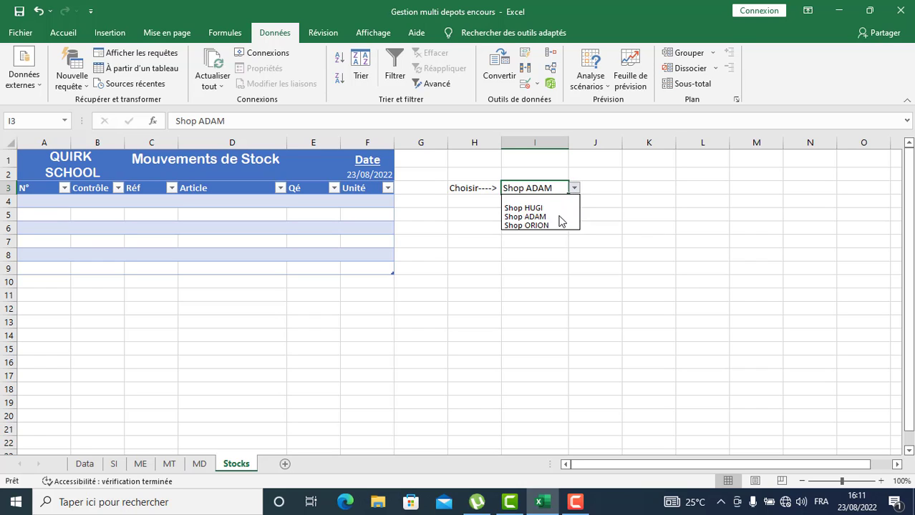
pyautogui.click(551, 226)
pyautogui.click(574, 188)
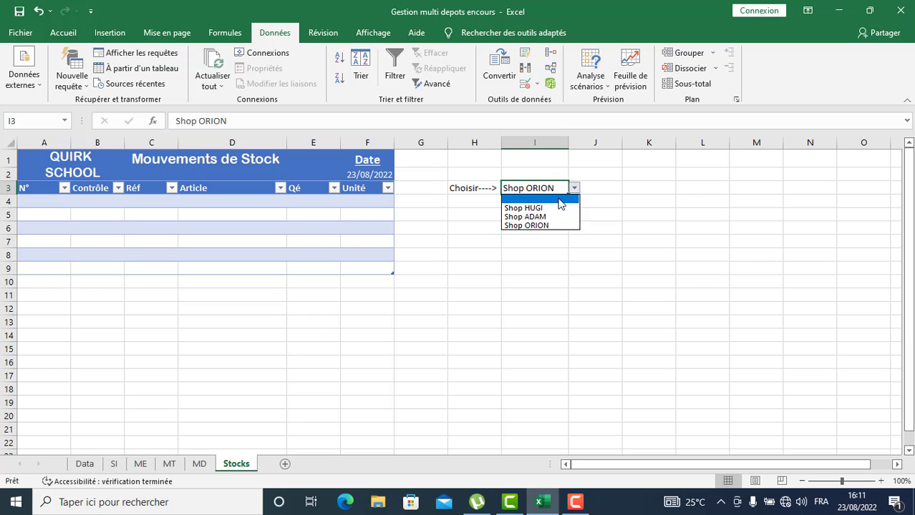
pyautogui.click(560, 202)
# Enter the formula =I3 in the merged cell C2 beneath the Mouvements de Stock title.
pyautogui.click(176, 174)
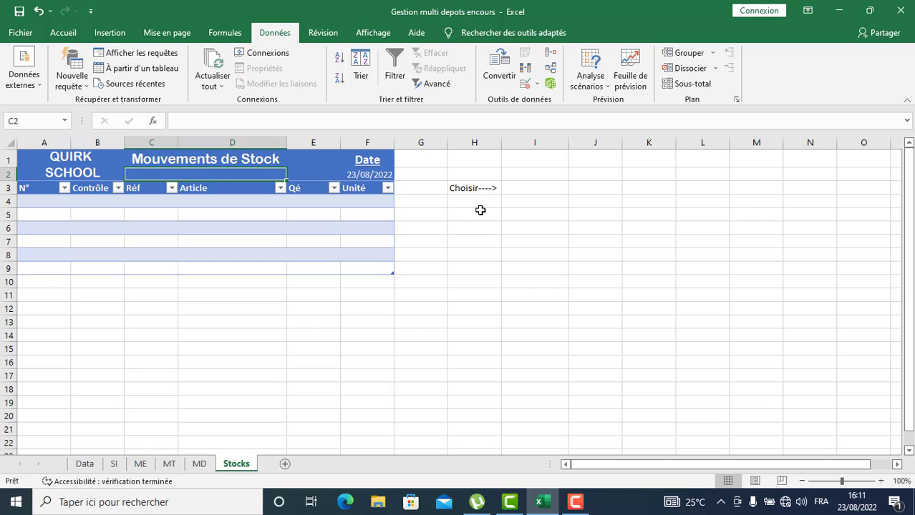
pyautogui.write('=')
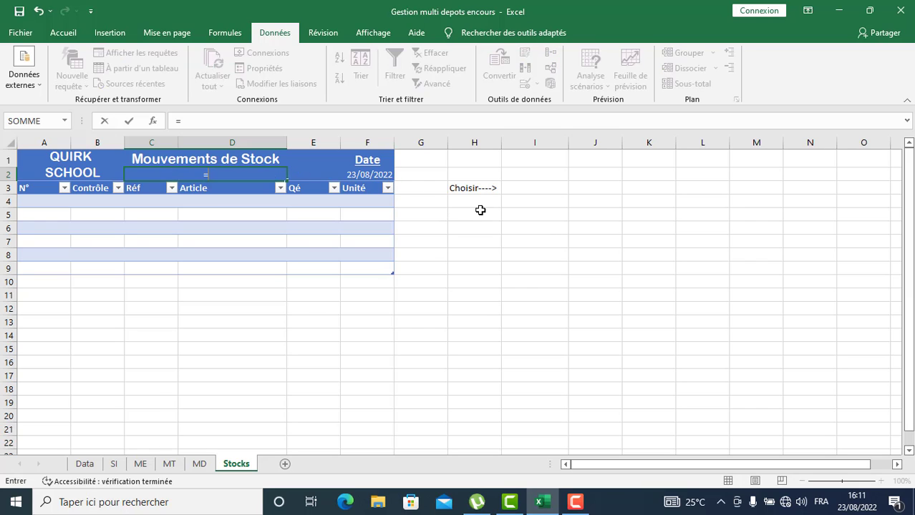
pyautogui.click(536, 188)
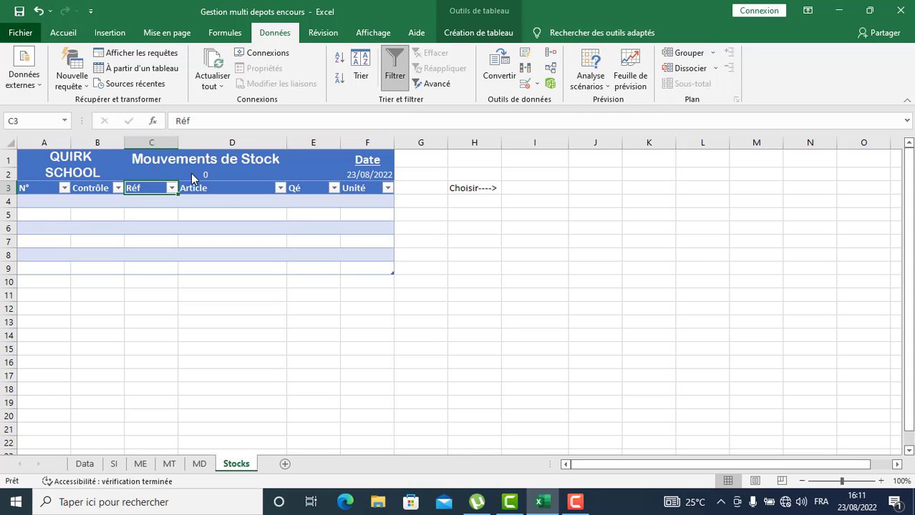
# Turn off the display of zeros in cells with a null value for the Stocks sheet in the advanced Excel options.
pyautogui.click(21, 33)
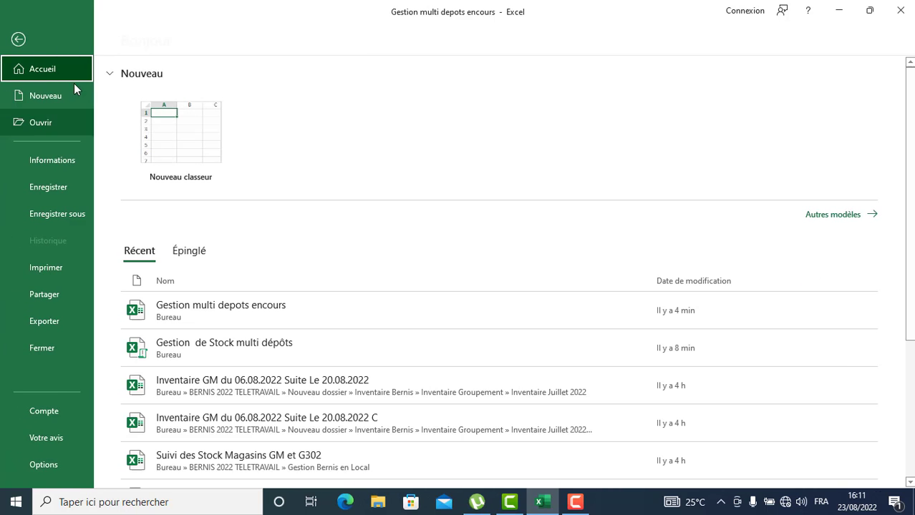
pyautogui.click(47, 468)
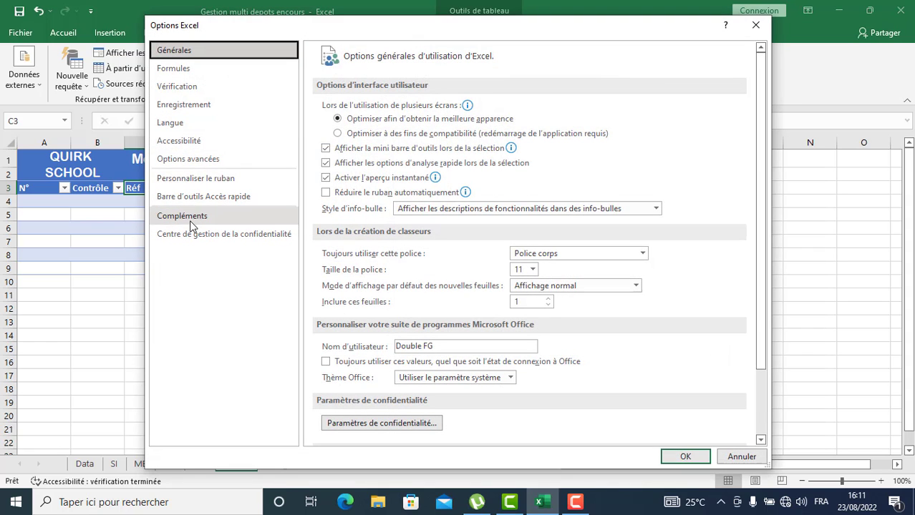
pyautogui.scroll(-3, 401, 252)
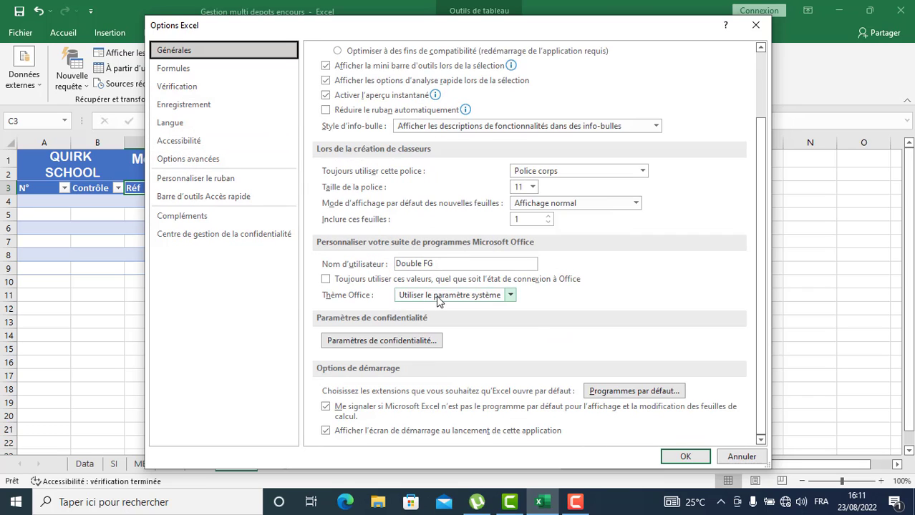
pyautogui.scroll(3, 438, 302)
pyautogui.scroll(-3, 438, 302)
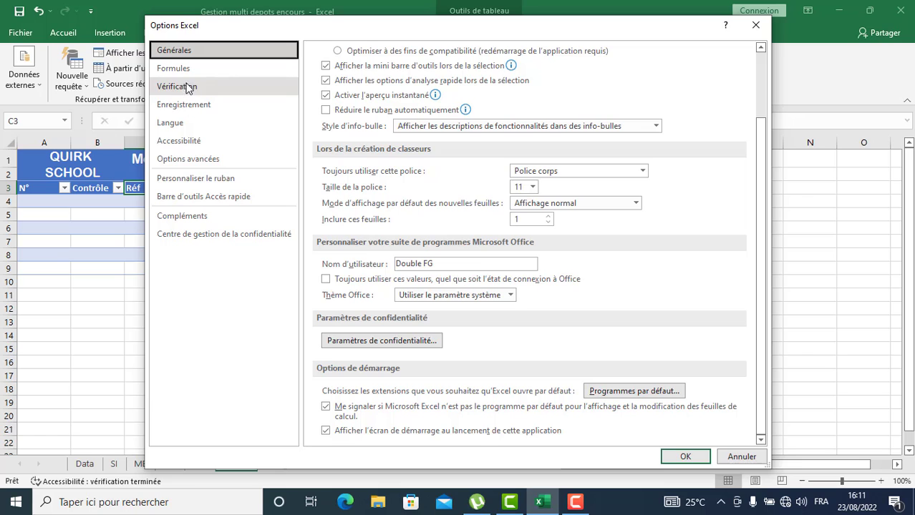
pyautogui.click(200, 161)
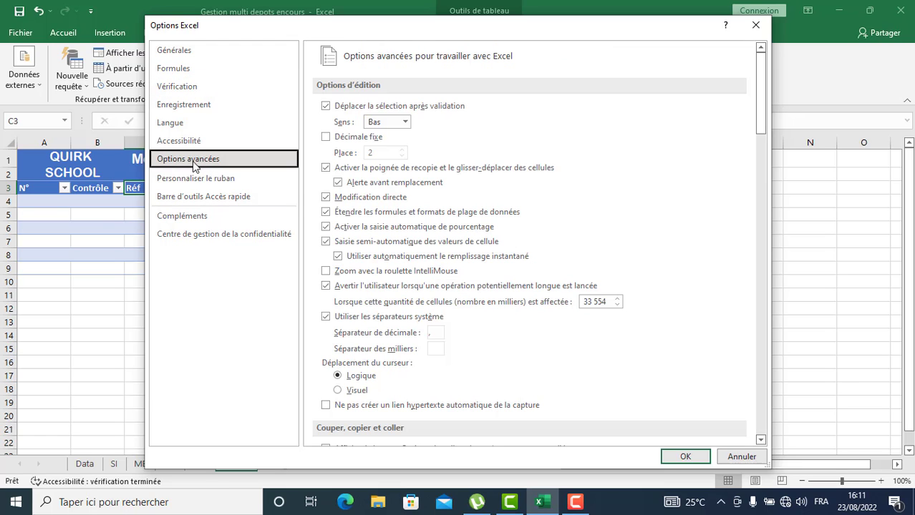
pyautogui.scroll(-14, 510, 279)
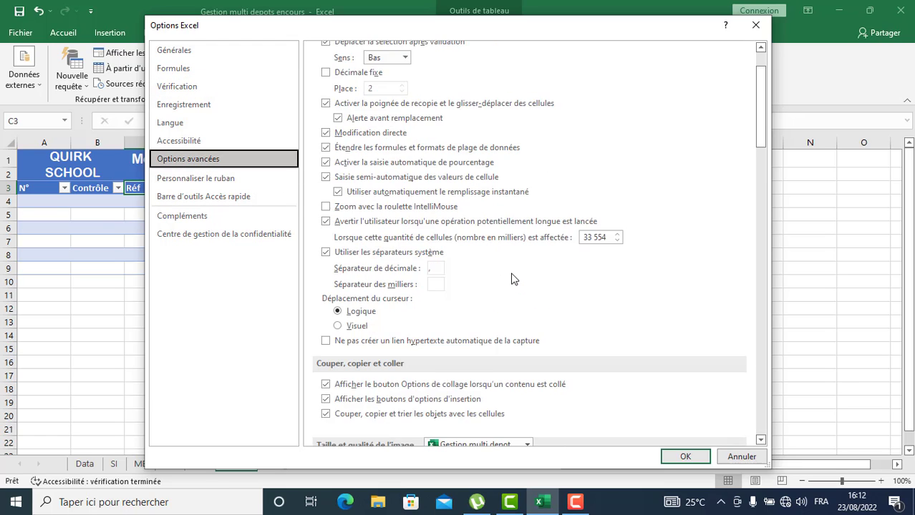
pyautogui.scroll(-13, 506, 281)
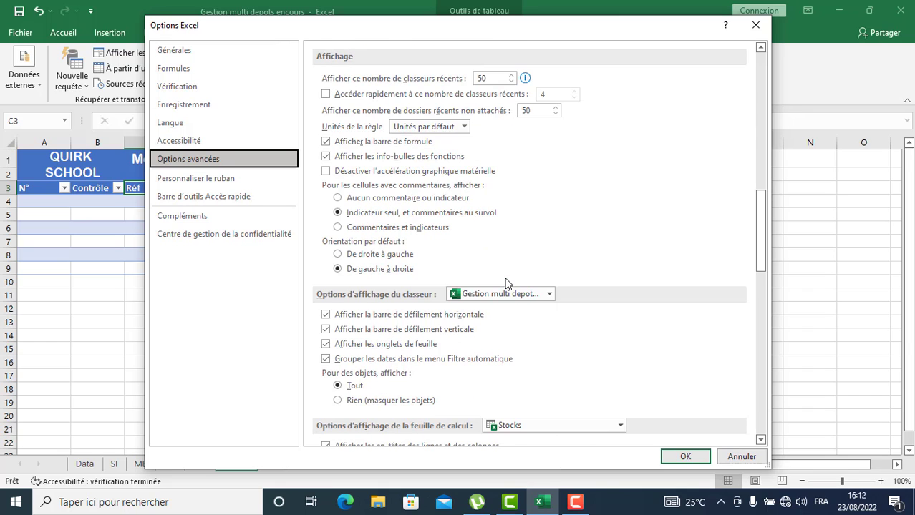
pyautogui.scroll(-3, 401, 294)
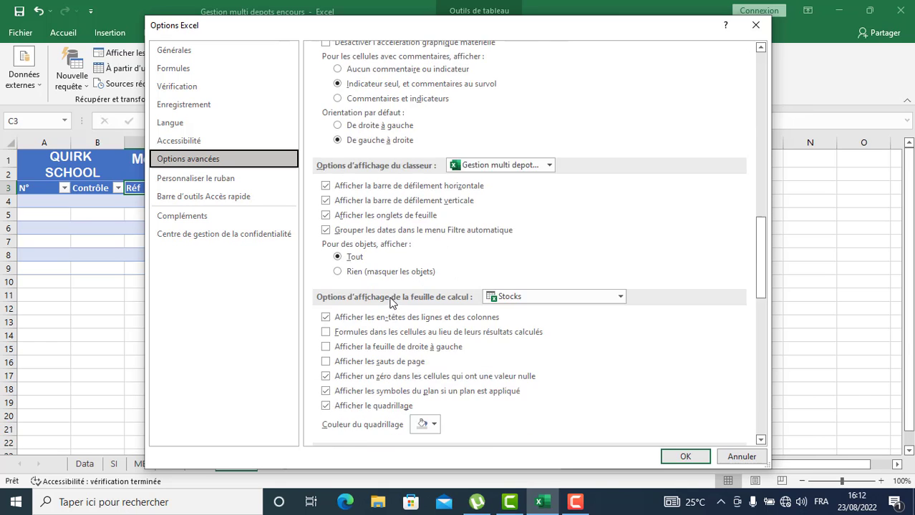
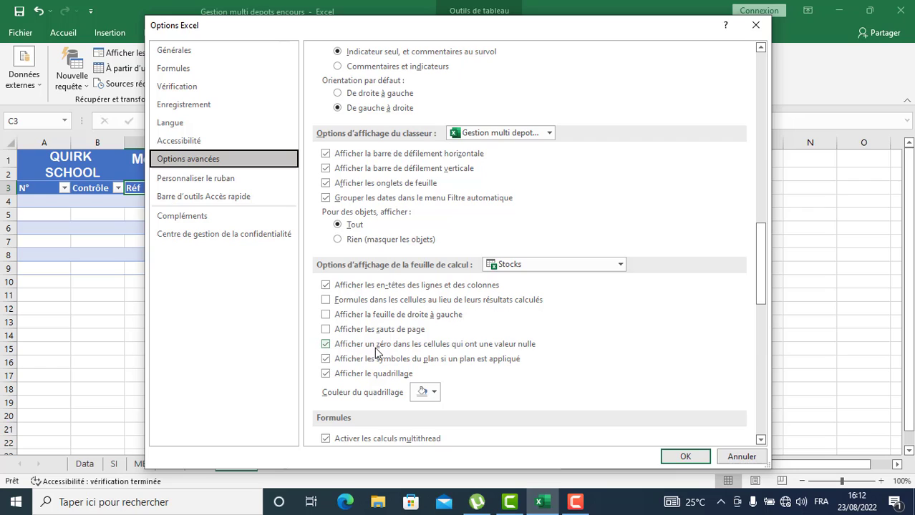
pyautogui.click(327, 347)
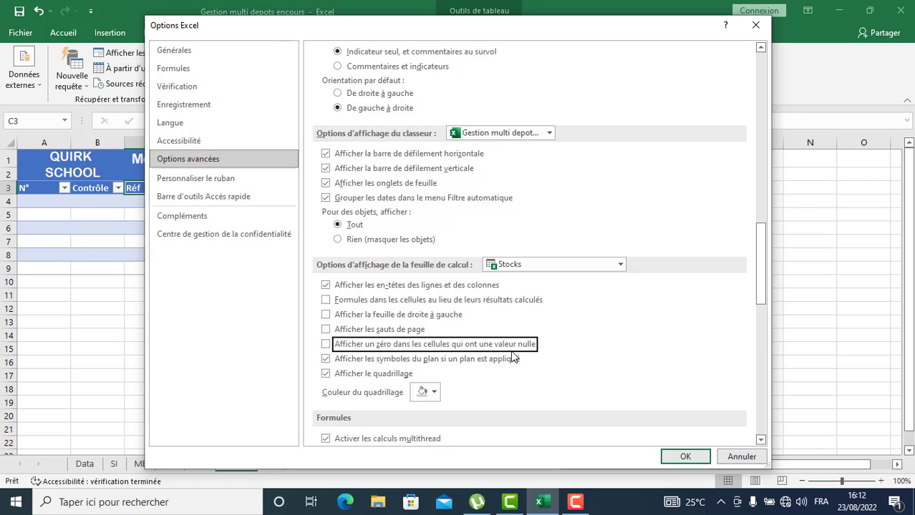
pyautogui.click(686, 458)
pyautogui.click(205, 174)
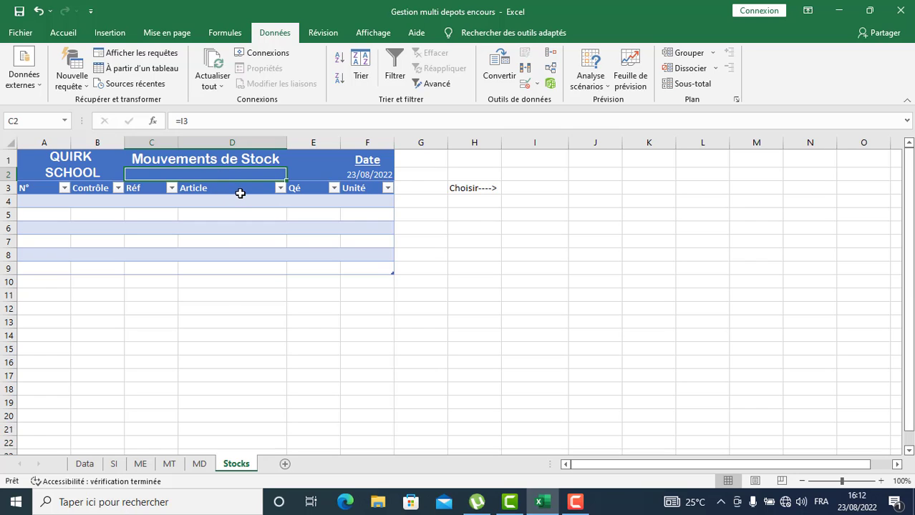
# Test the depot list in I3 by choosing Shop HUGI and then Shop ADAM.
pyautogui.click(526, 189)
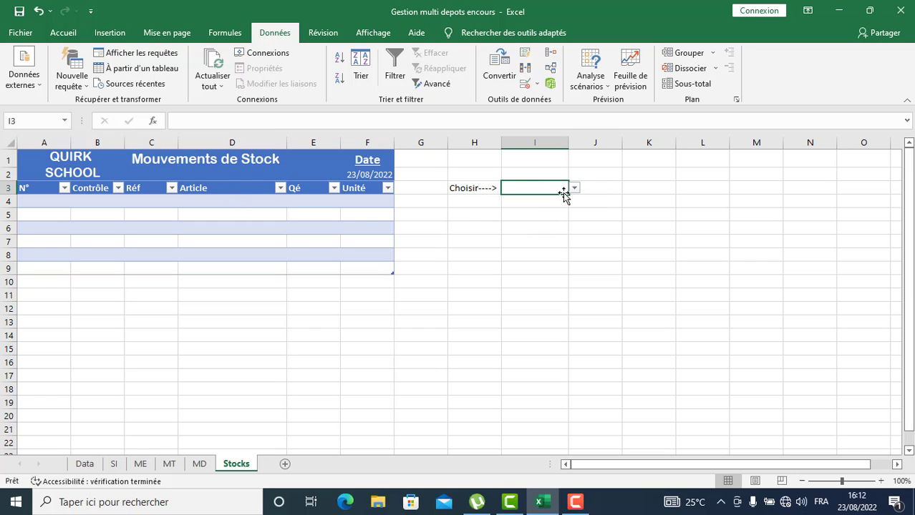
pyautogui.click(574, 189)
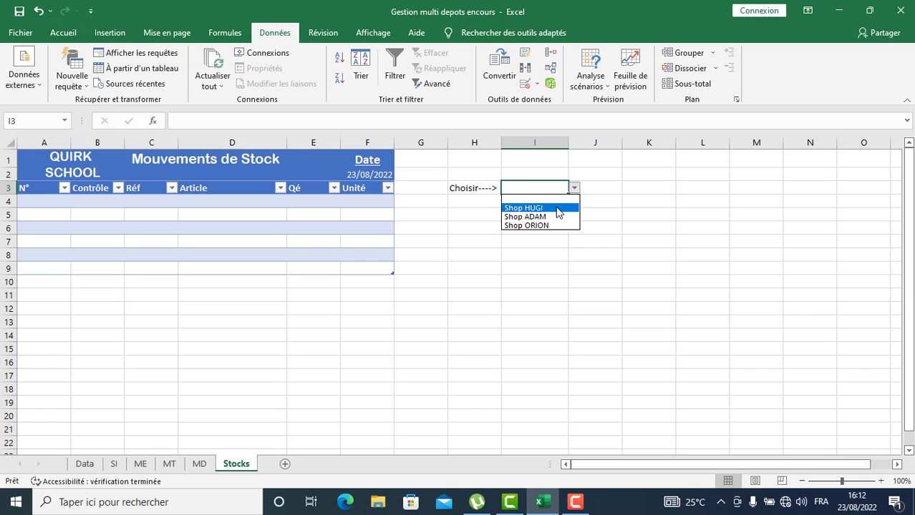
pyautogui.click(555, 208)
pyautogui.click(574, 190)
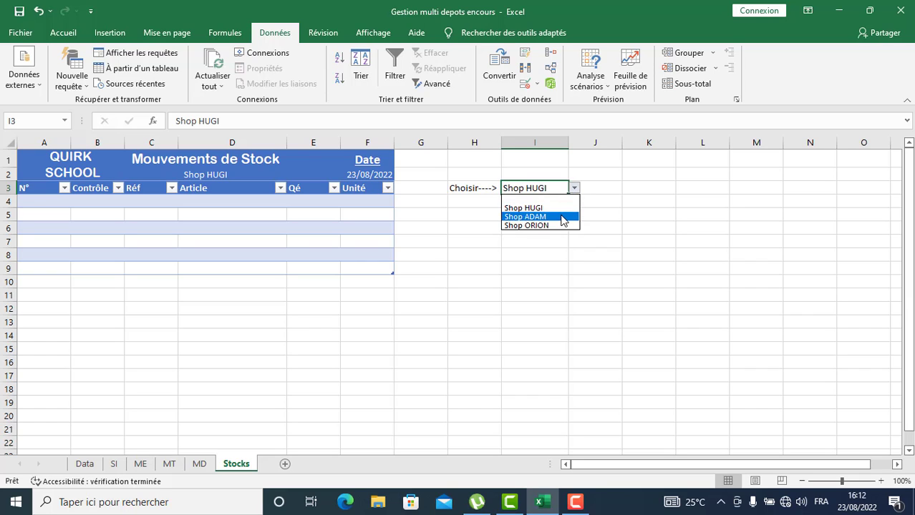
pyautogui.click(555, 216)
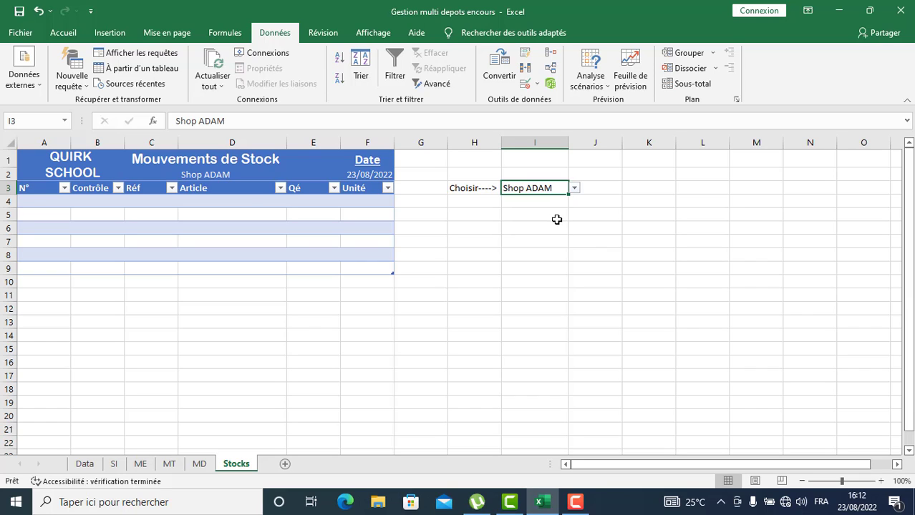
# Set the depot name in C2 to font size 14 and make it bold.
pyautogui.click(204, 174)
pyautogui.click(63, 33)
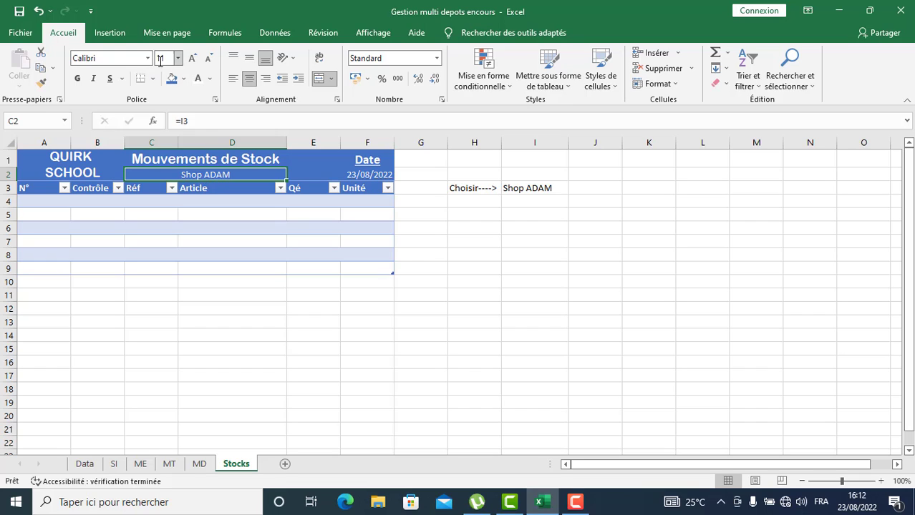
pyautogui.click(192, 59)
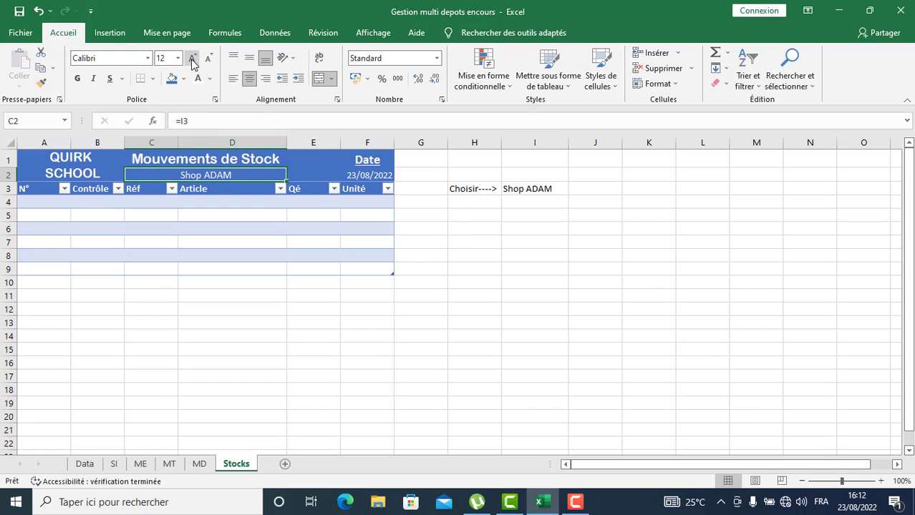
pyautogui.click(192, 59)
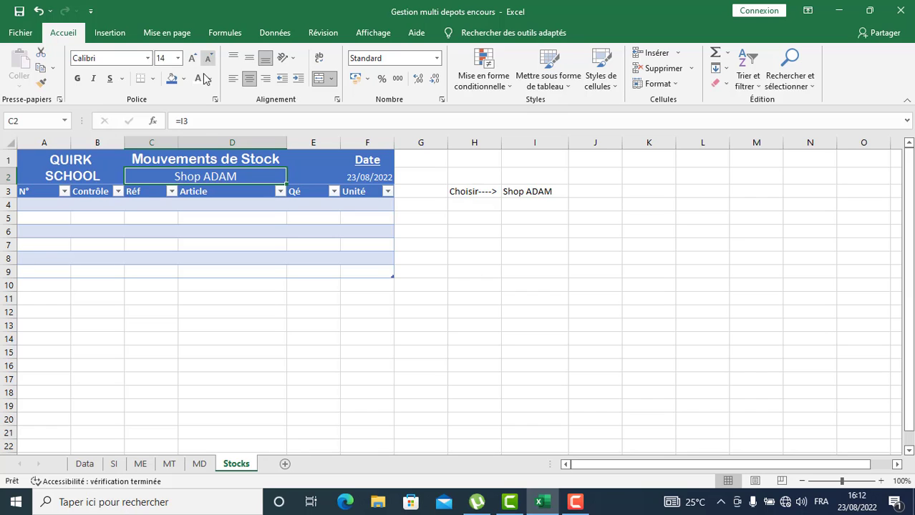
pyautogui.click(77, 78)
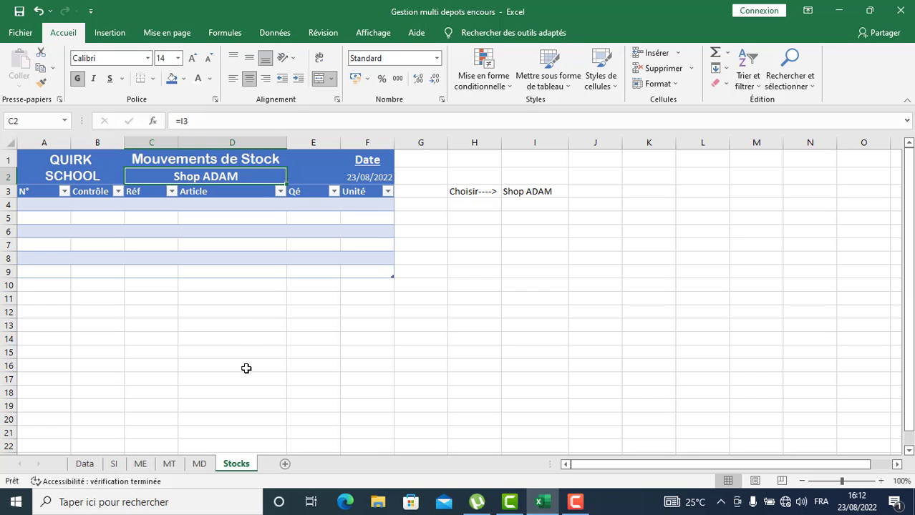
# Go back to the depot selection cell I3 to choose from its drop-down list.
pyautogui.click(550, 192)
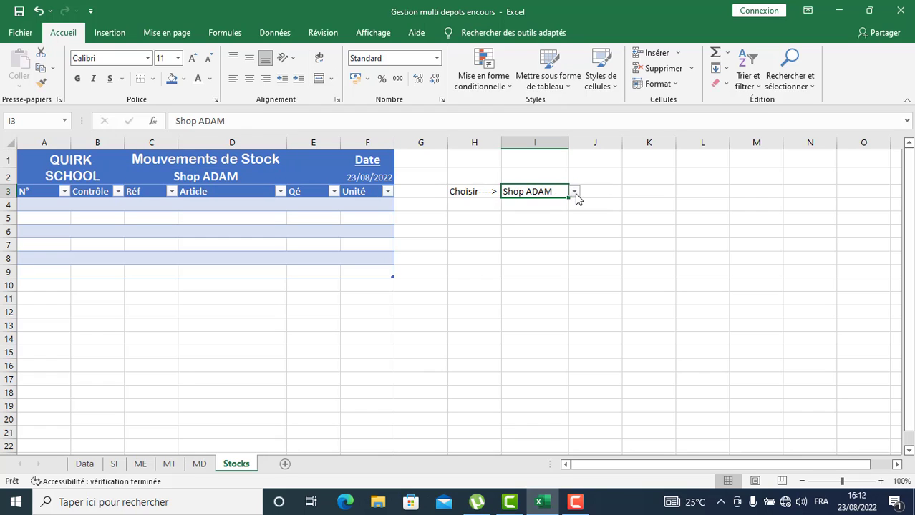
# Test the depot selector in I3 of the Stocks sheet by choosing the blank entry and reselecting Shop ADAM.
pyautogui.click(574, 192)
pyautogui.click(564, 205)
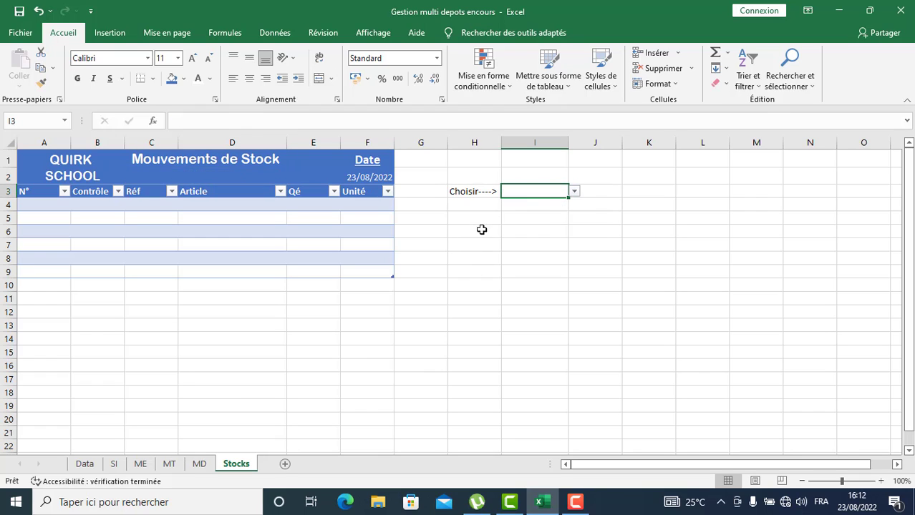
pyautogui.click(575, 192)
pyautogui.click(553, 216)
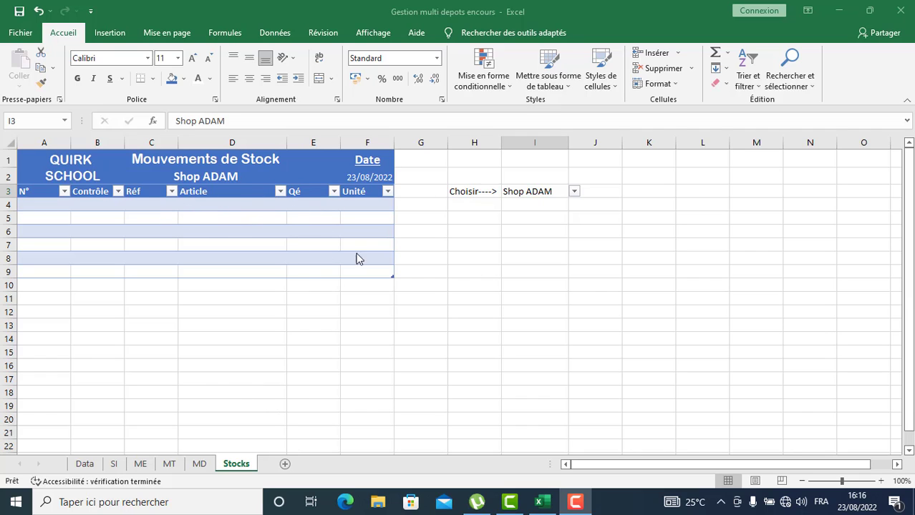
# On the SI sheet, start an INDEX formula in D3 with the Data sheet's column Tableau1[Article] as the array.
pyautogui.click(113, 465)
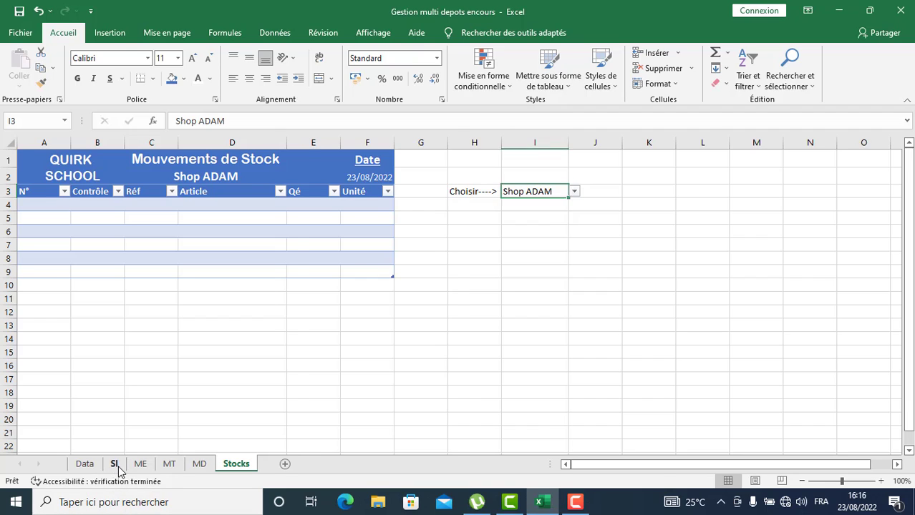
pyautogui.click(117, 465)
pyautogui.click(162, 192)
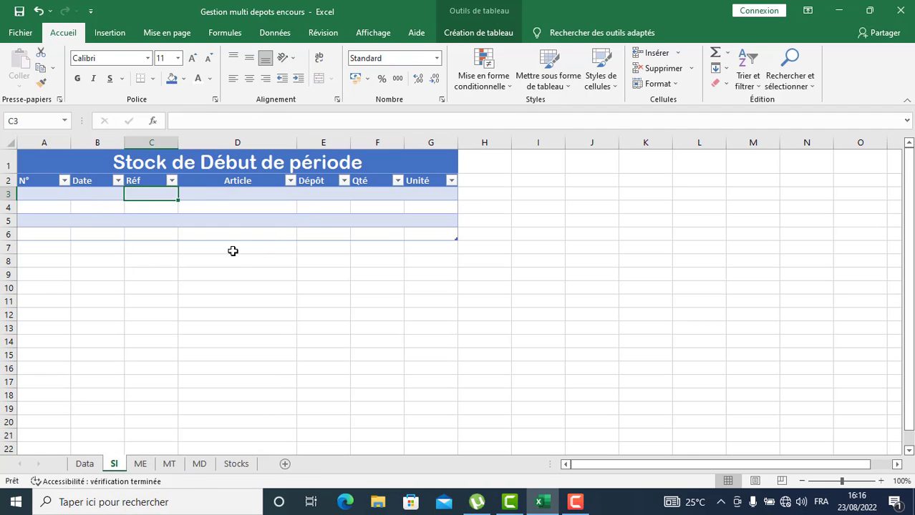
pyautogui.click(227, 192)
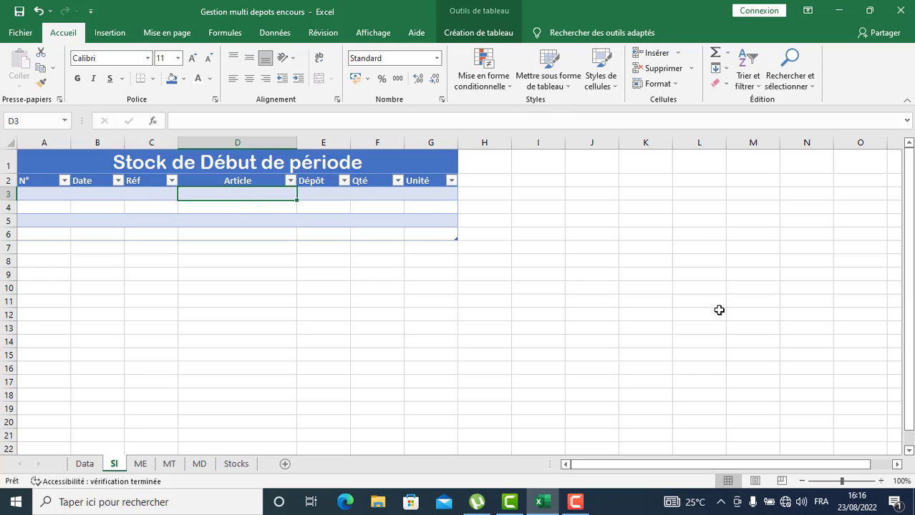
pyautogui.write('=')
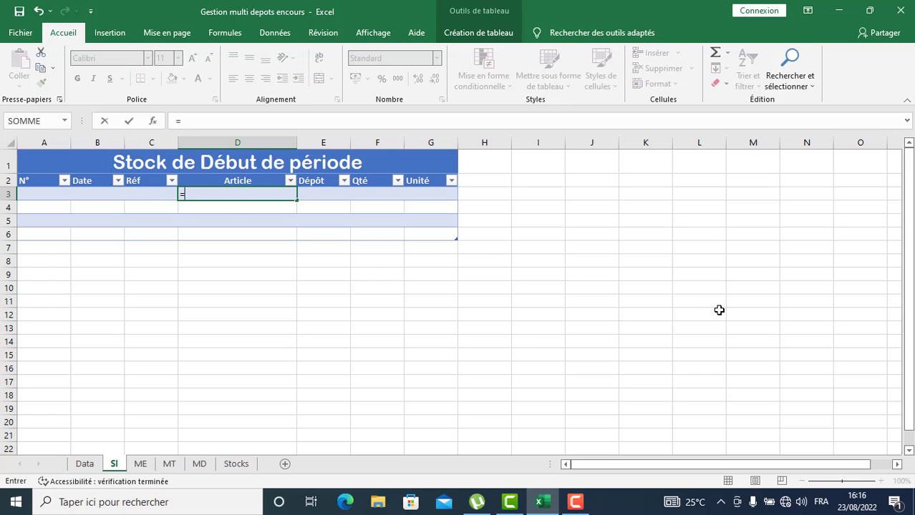
pyautogui.write('in')
pyautogui.doubleClick(238, 207)
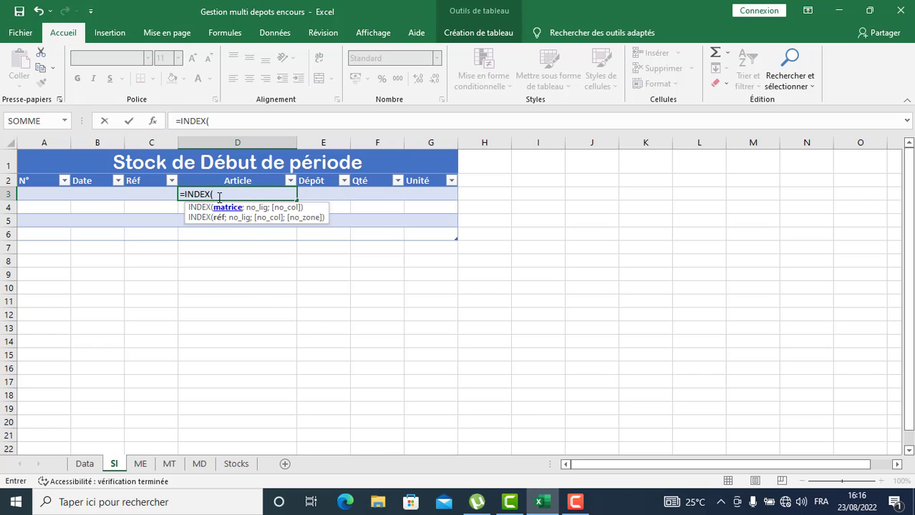
pyautogui.click(84, 464)
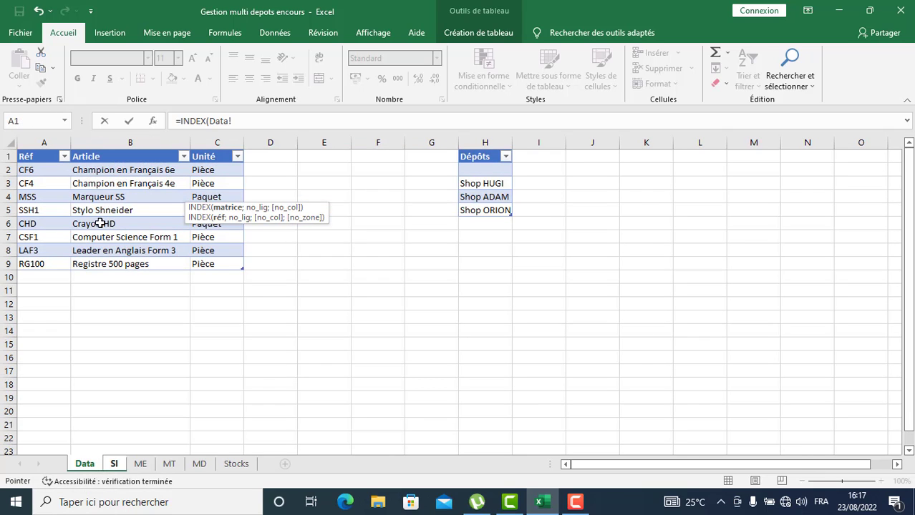
pyautogui.click(105, 147)
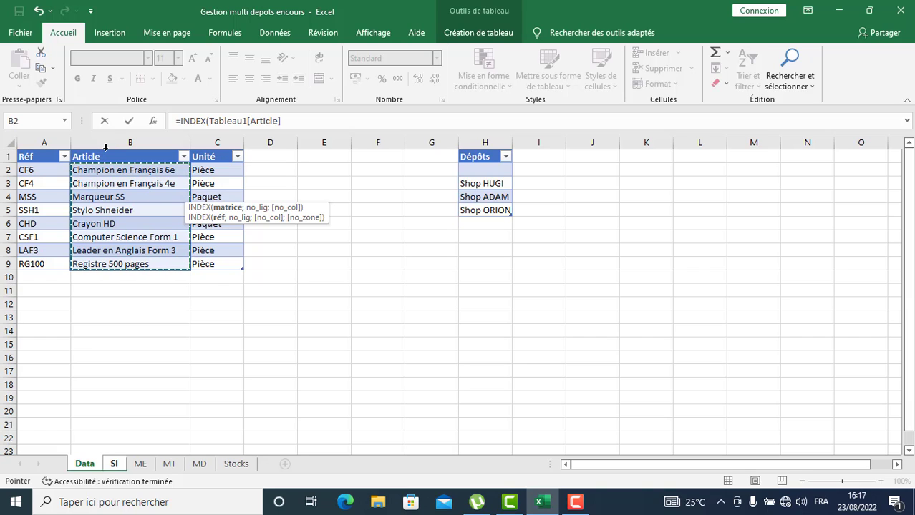
pyautogui.write(';')
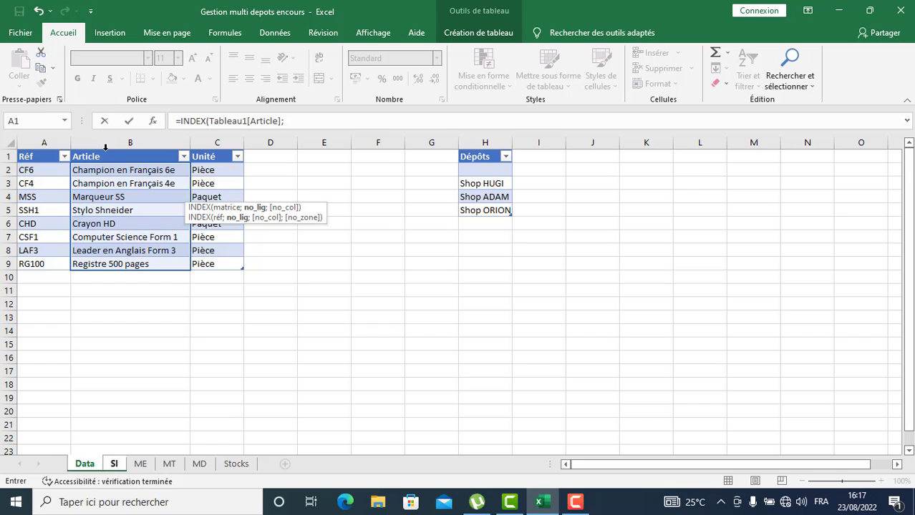
pyautogui.write('Equi')
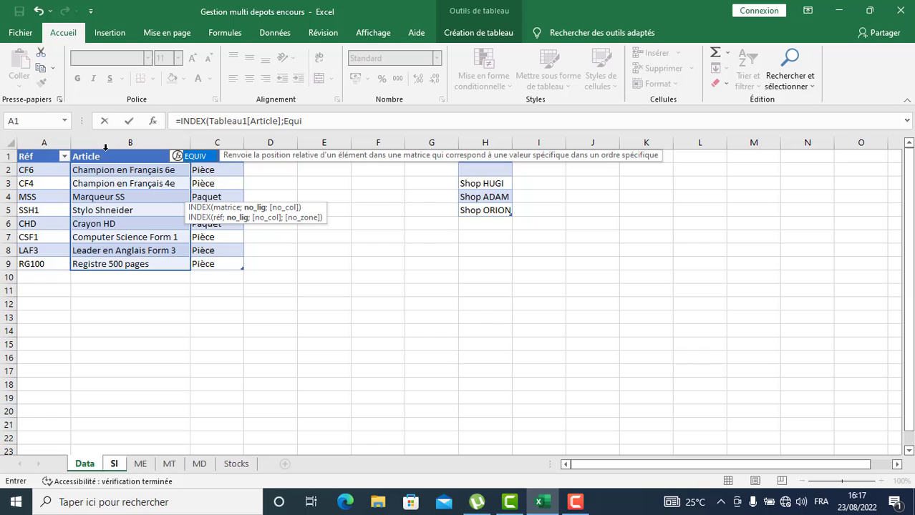
pyautogui.press('Tab')
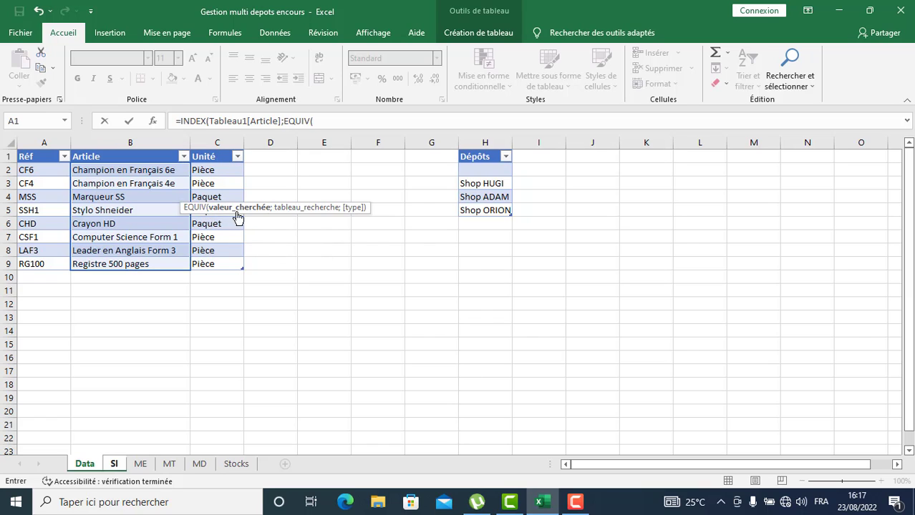
pyautogui.click(326, 121)
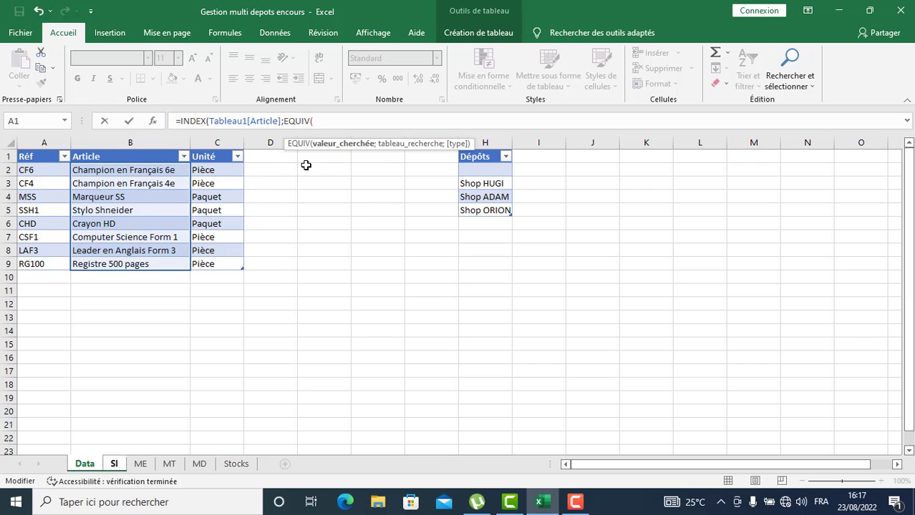
pyautogui.click(114, 464)
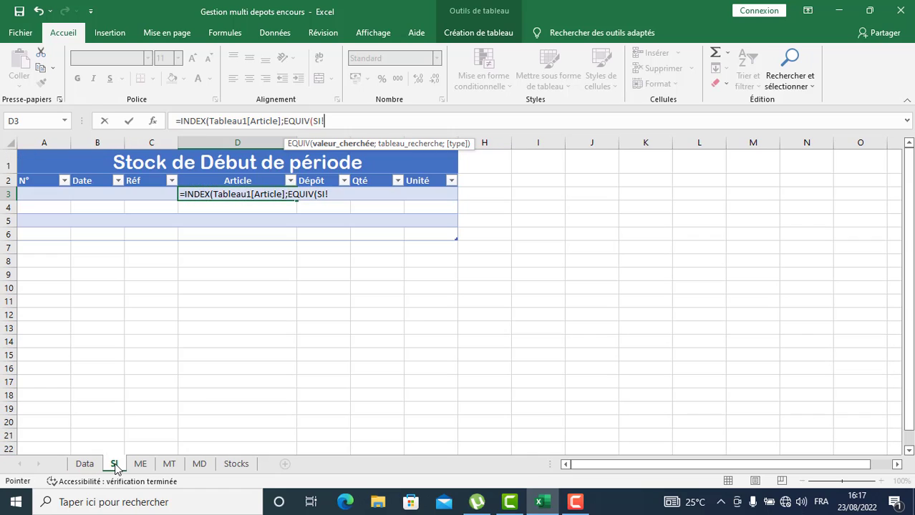
pyautogui.click(145, 194)
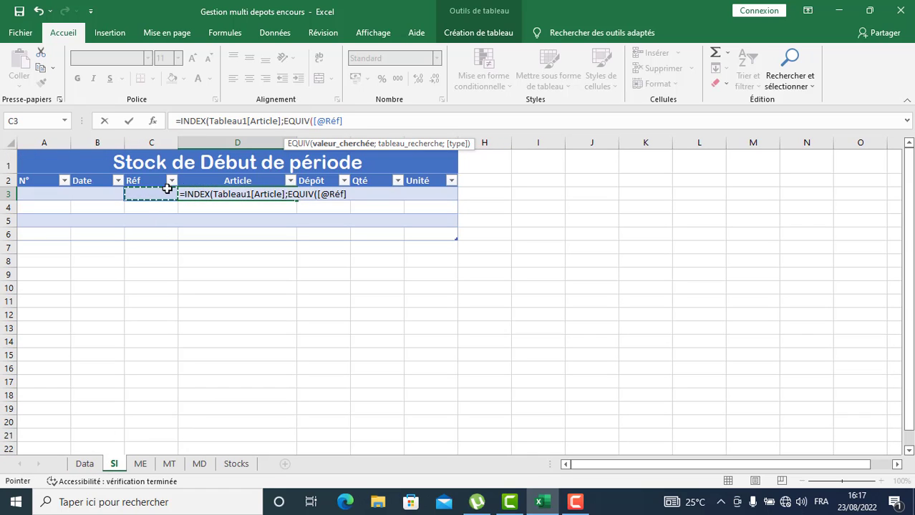
pyautogui.write(';')
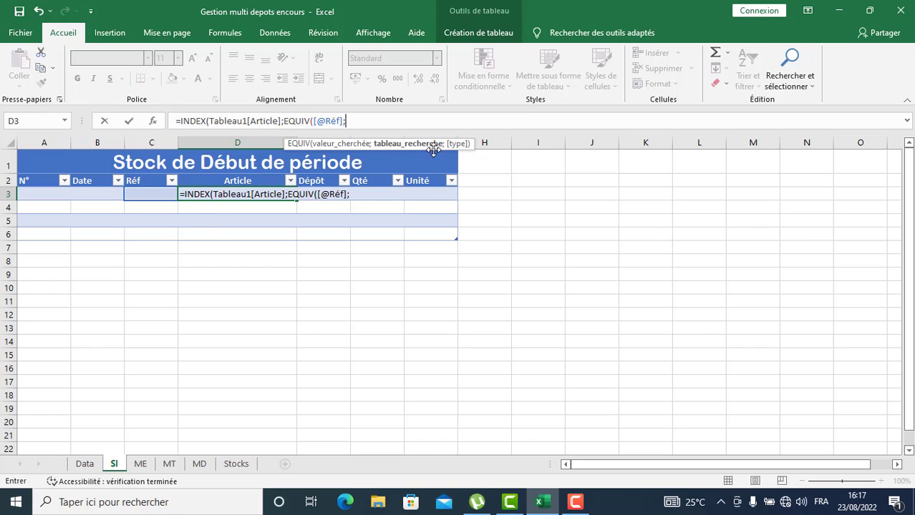
# Complete EQUIV with Tableau1[Réf] as the lookup array and exact match (0), and commit the Article formula.
pyautogui.click(84, 465)
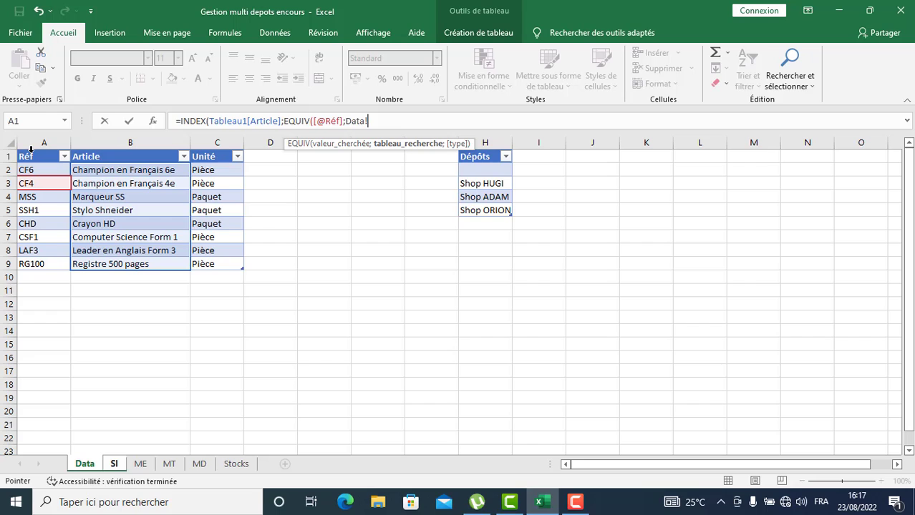
pyautogui.click(31, 148)
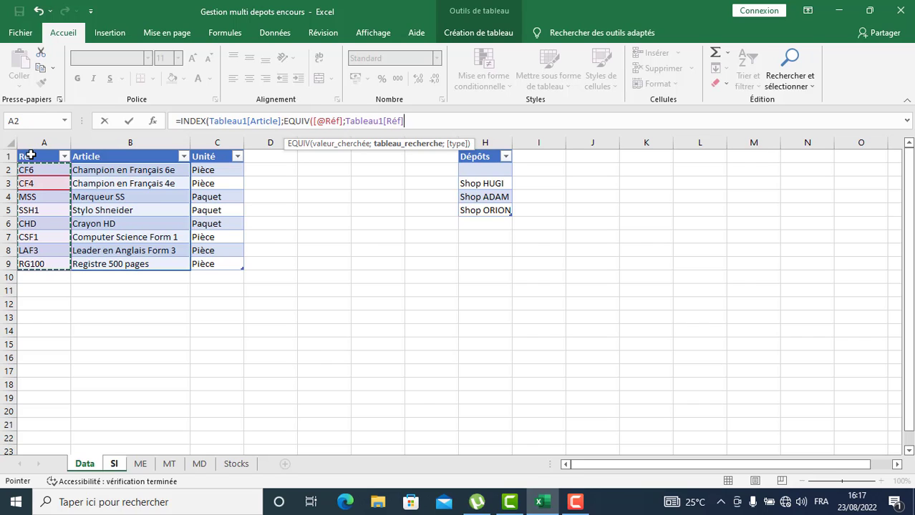
pyautogui.write(';')
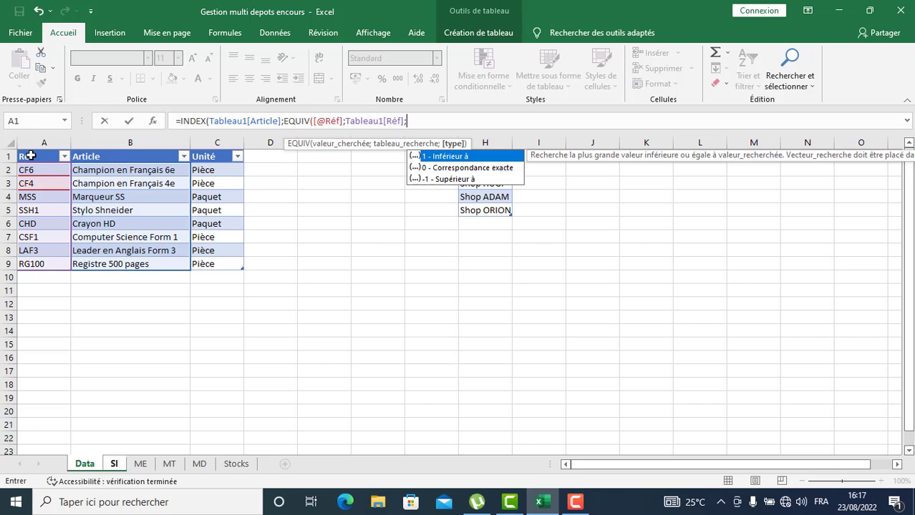
pyautogui.click(449, 169)
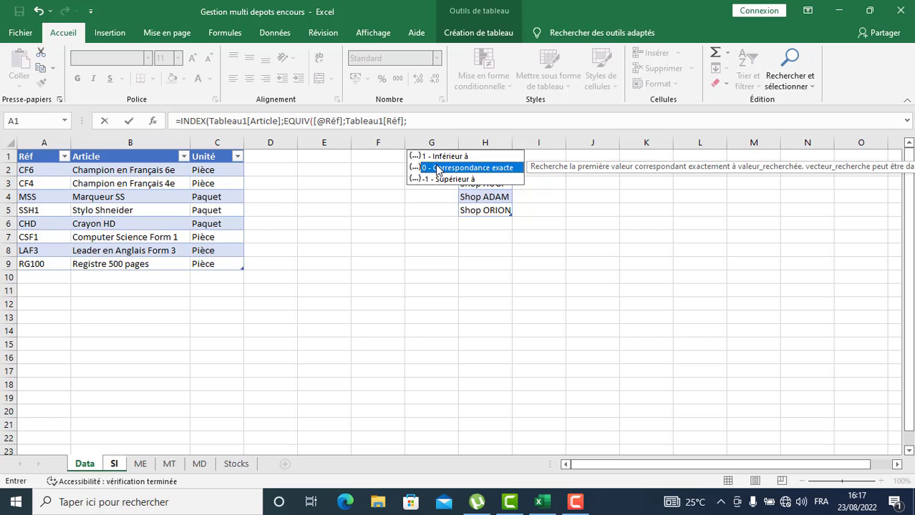
pyautogui.doubleClick(438, 169)
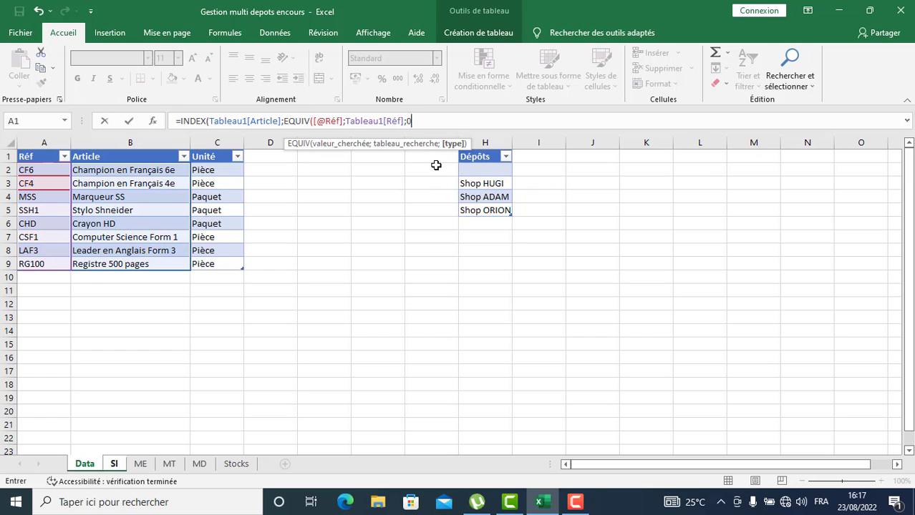
pyautogui.write(')')
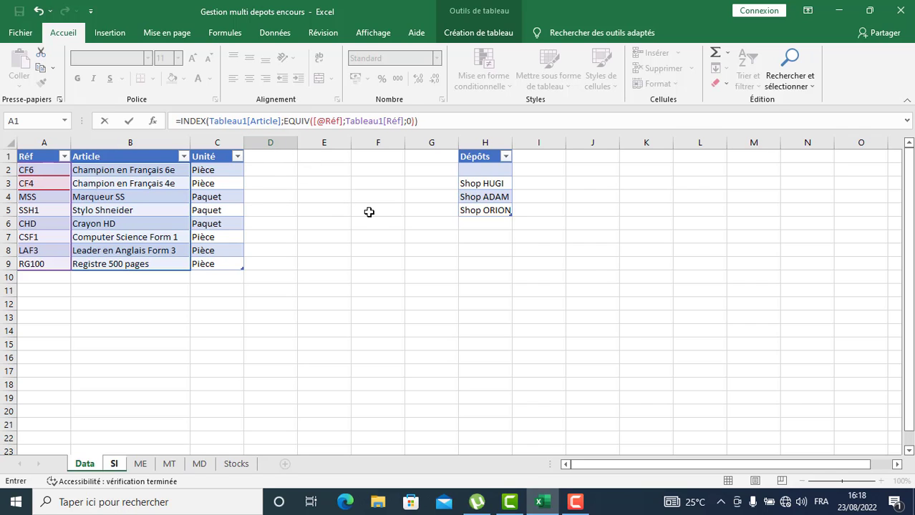
pyautogui.press('Return')
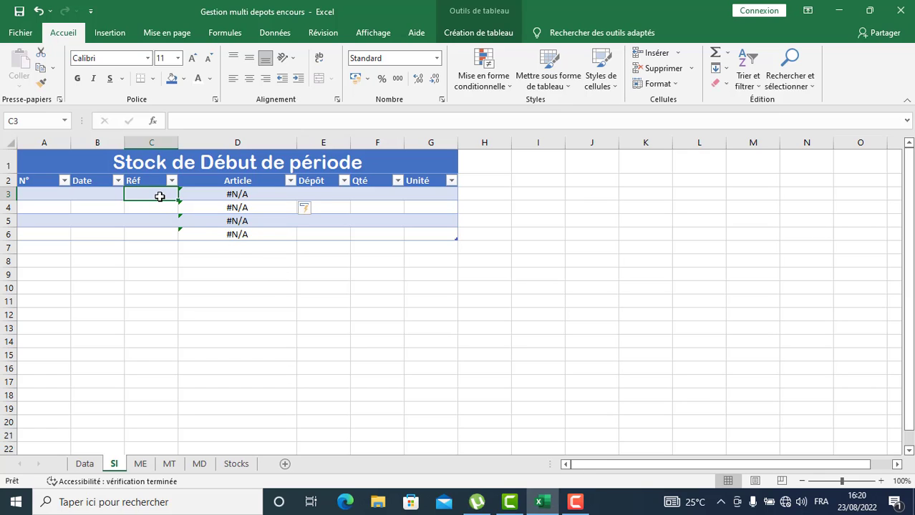
# Enter the reference CF6 in C3 of the SI sheet and check the returned article against the Data sheet.
pyautogui.write('CF6')
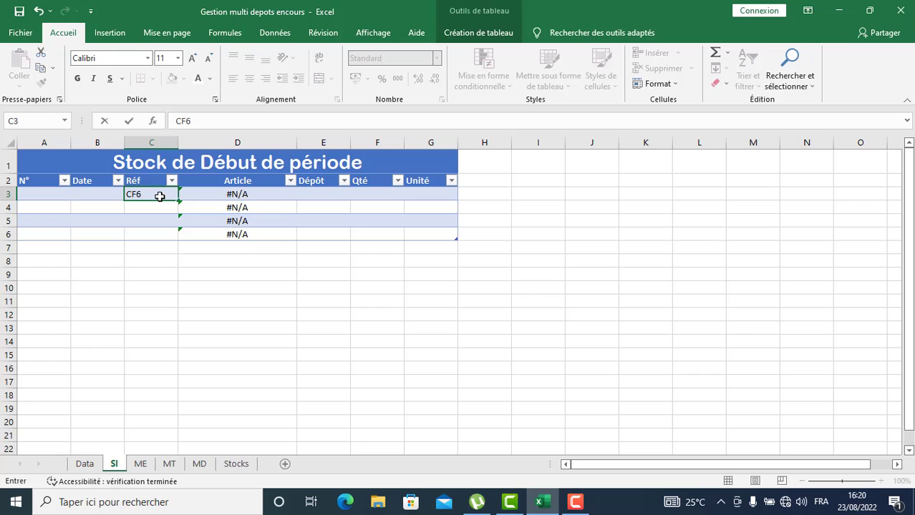
pyautogui.press('Return')
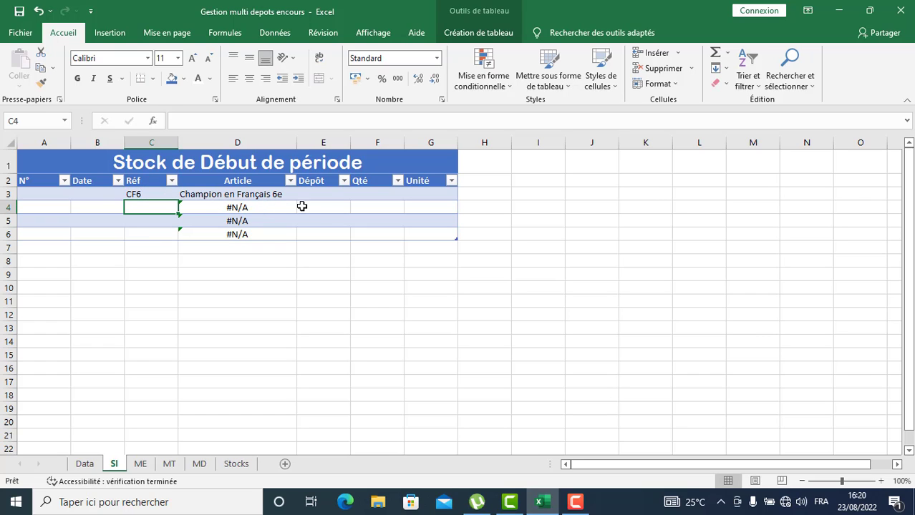
pyautogui.click(84, 466)
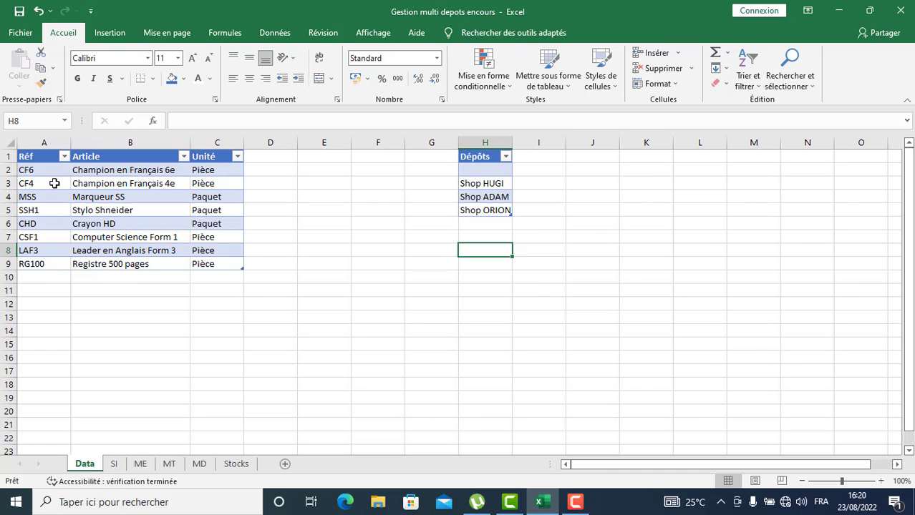
pyautogui.click(113, 464)
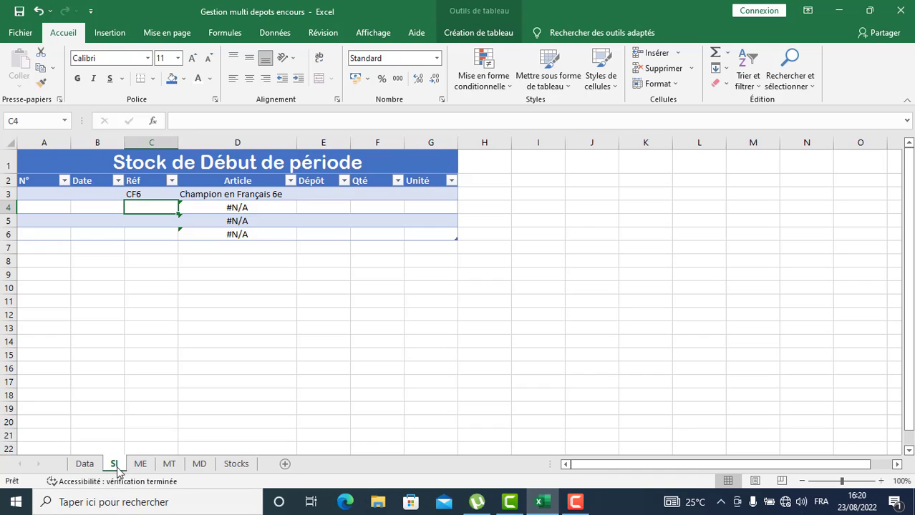
# Open data validation for the Réf column cells C3:C6 on the SI sheet and allow only a list (Liste).
pyautogui.click(148, 172)
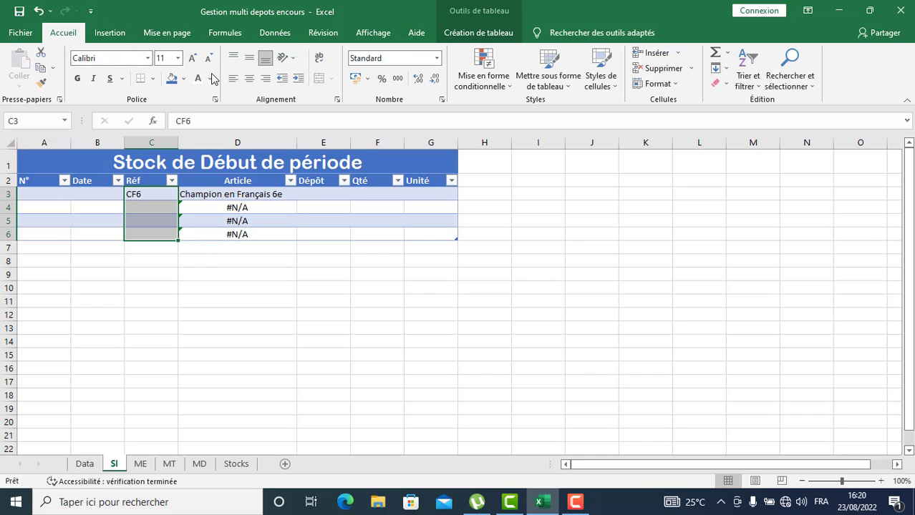
pyautogui.click(269, 33)
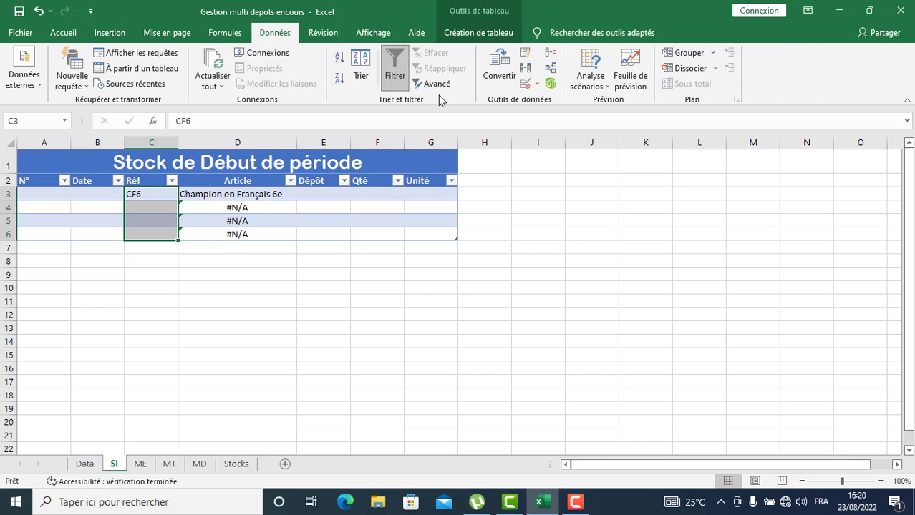
pyautogui.click(534, 83)
pyautogui.click(551, 101)
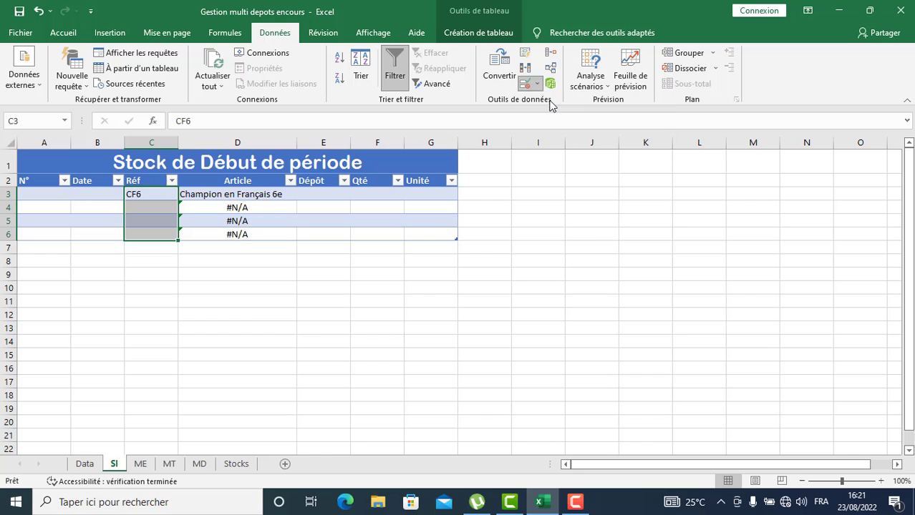
pyautogui.click(677, 280)
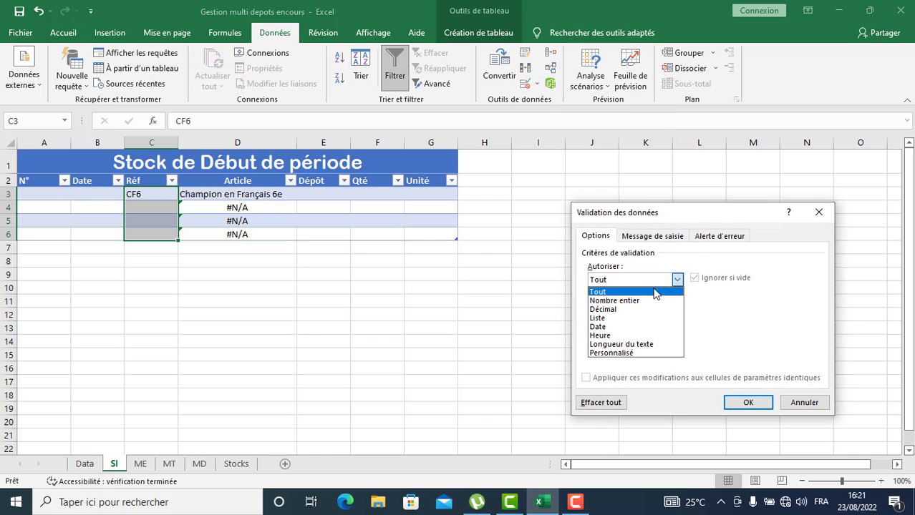
pyautogui.click(622, 320)
# Set the validation list source to the Data sheet's Réf values, =Data!$A$2:$A$9, and apply the rule.
pyautogui.click(631, 333)
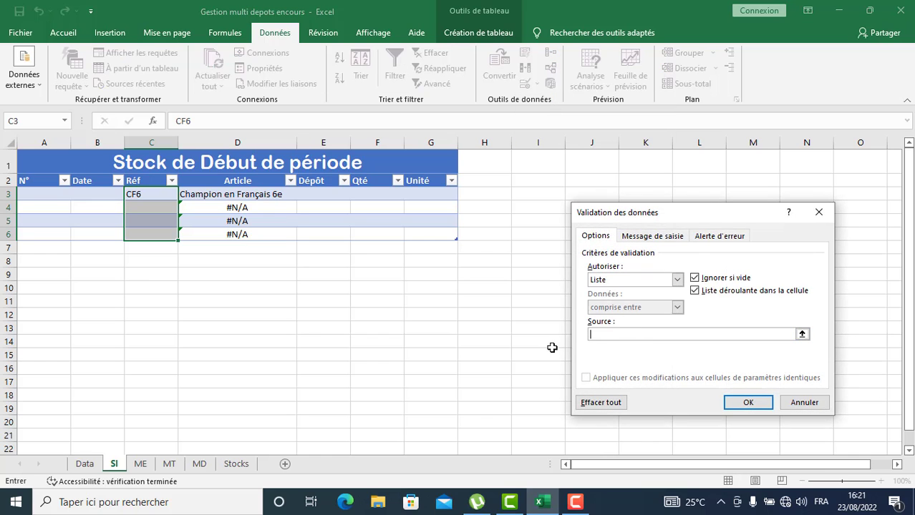
pyautogui.click(85, 465)
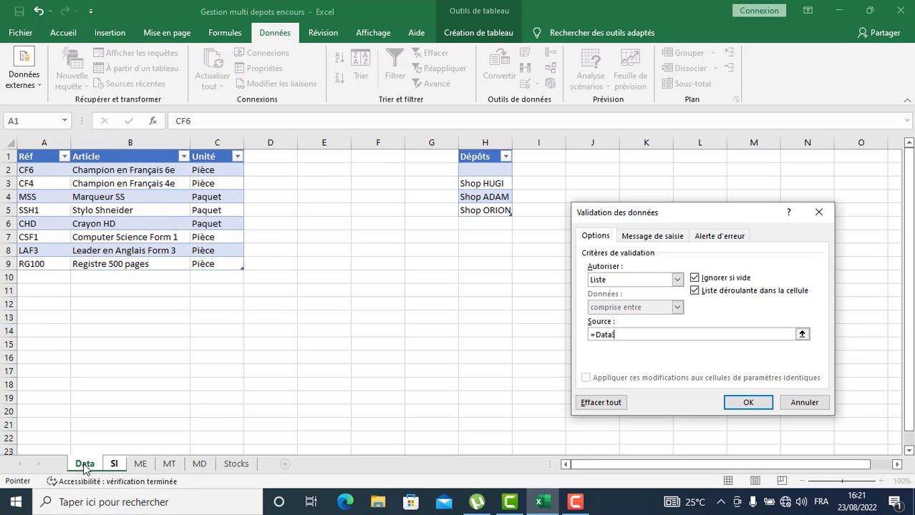
pyautogui.click(39, 147)
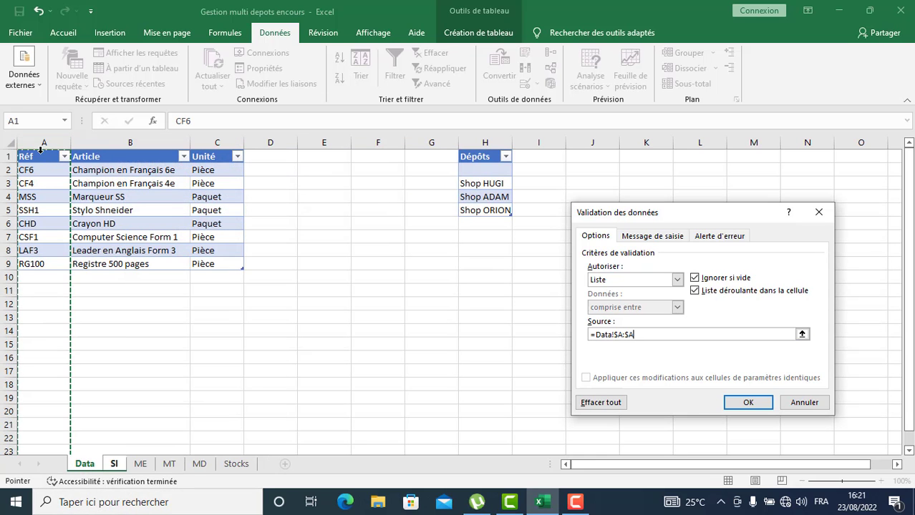
pyautogui.click(40, 151)
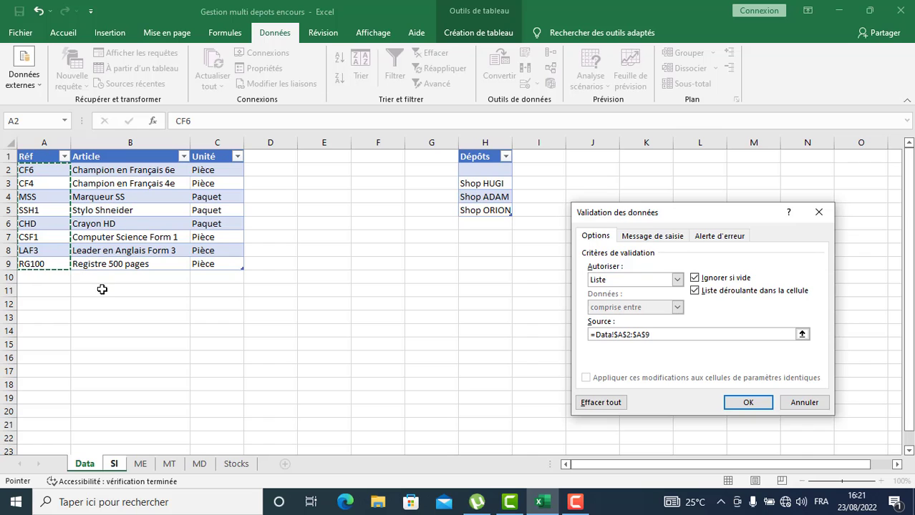
pyautogui.click(745, 405)
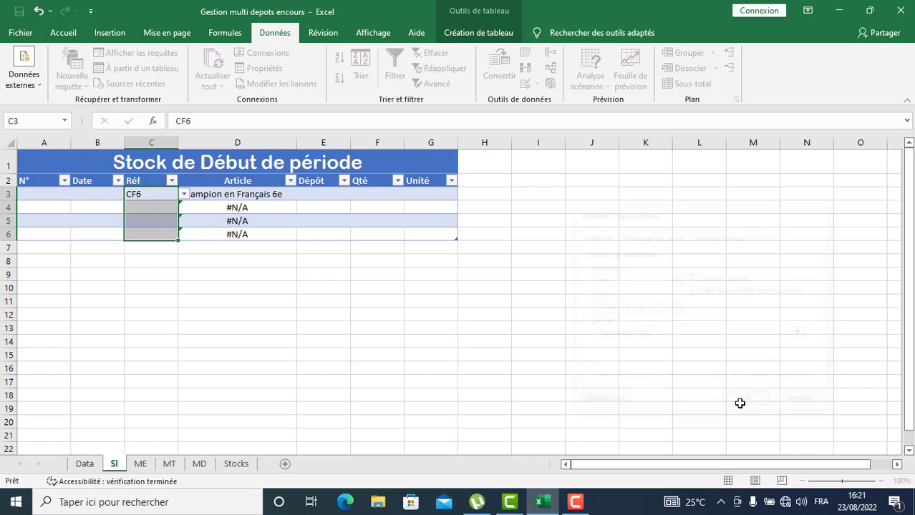
# Test the drop-down list by choosing reference CF4 in C4 and SSH1 in C5 of the SI sheet.
pyautogui.click(145, 208)
pyautogui.click(183, 209)
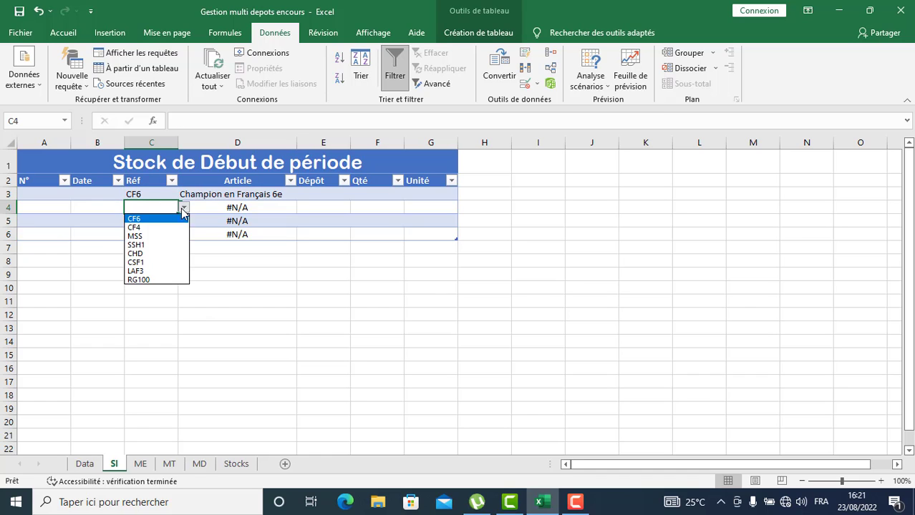
pyautogui.click(163, 228)
pyautogui.click(156, 223)
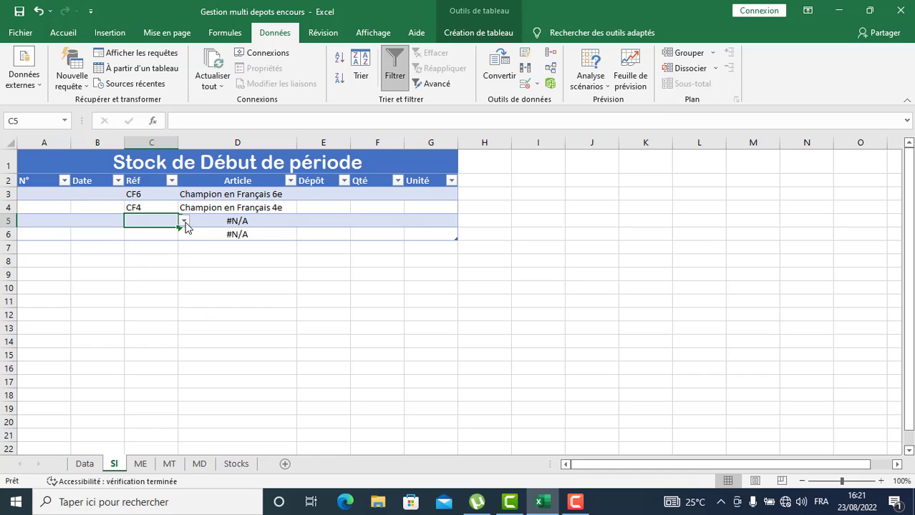
pyautogui.click(184, 222)
pyautogui.click(159, 257)
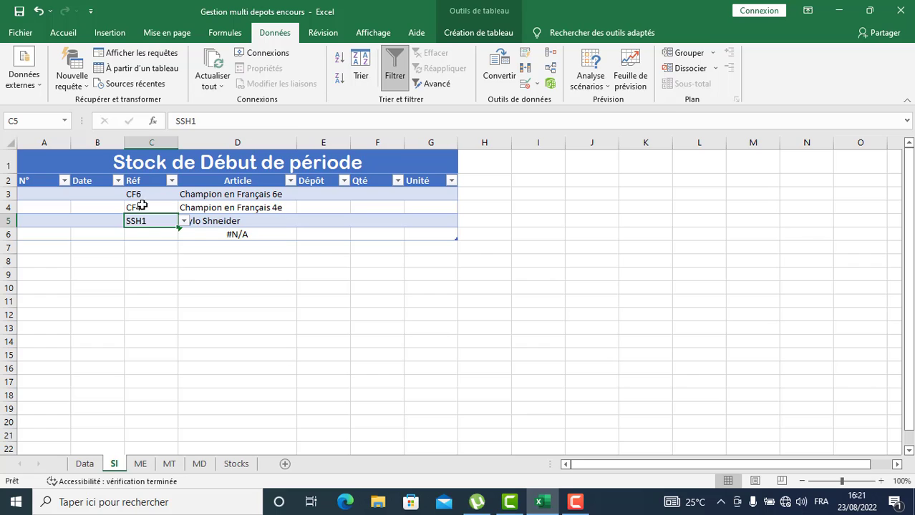
# Wrap the Article formula in D3 in SIERREUR with an empty string ("") as the value if error.
pyautogui.click(199, 194)
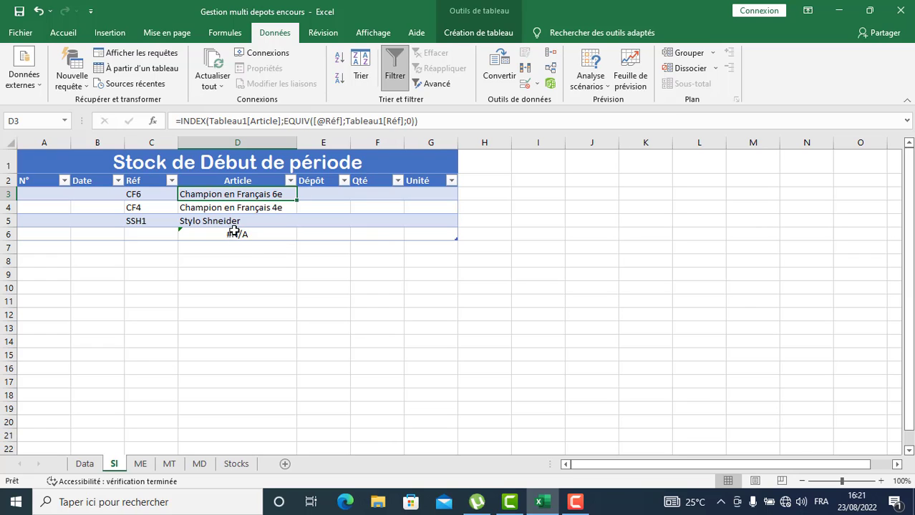
pyautogui.click(180, 121)
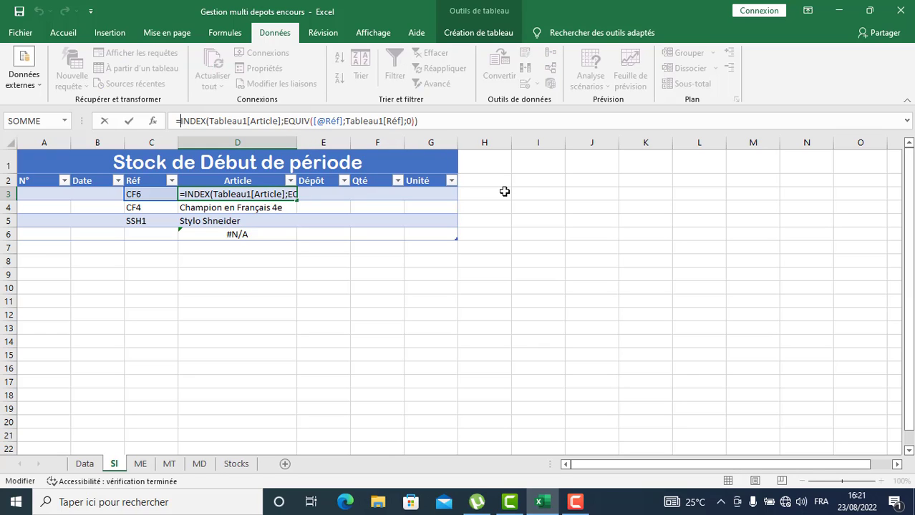
pyautogui.write('SI')
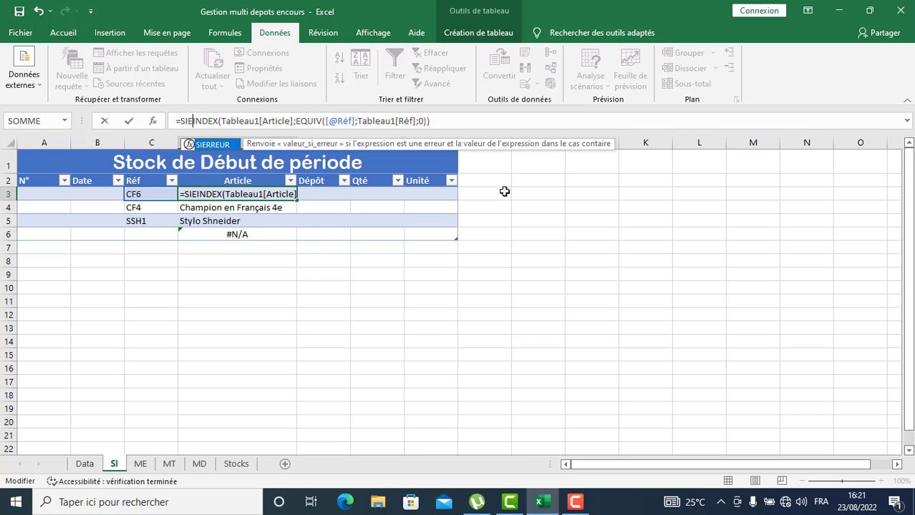
pyautogui.write('E')
pyautogui.press('Tab')
pyautogui.click(478, 121)
pyautogui.write(')')
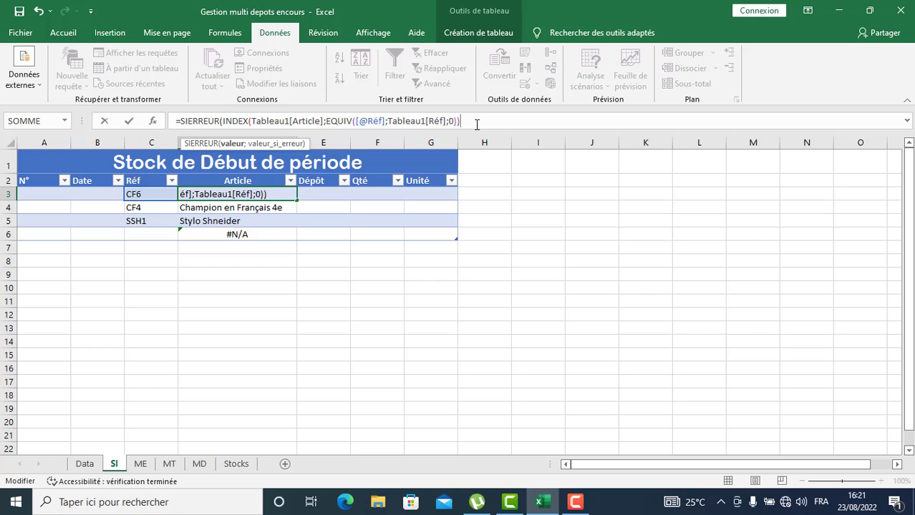
pyautogui.write(';')
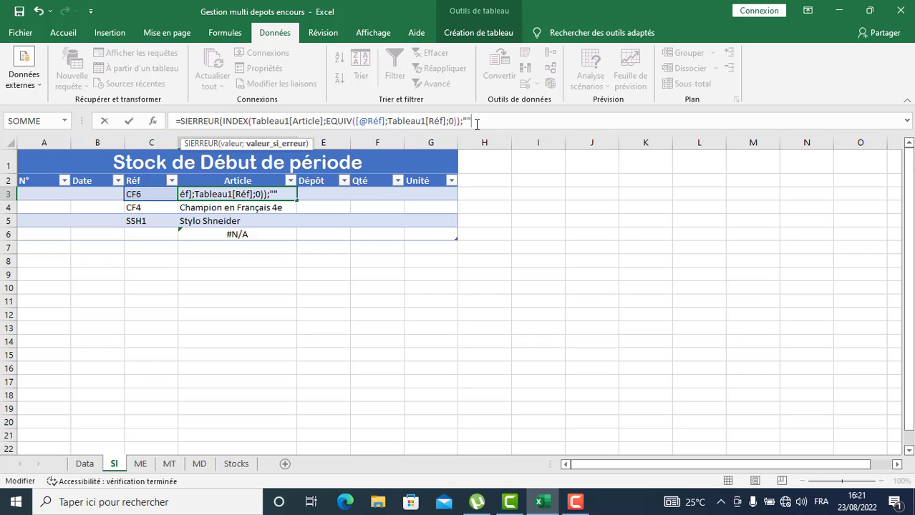
pyautogui.write('"")')
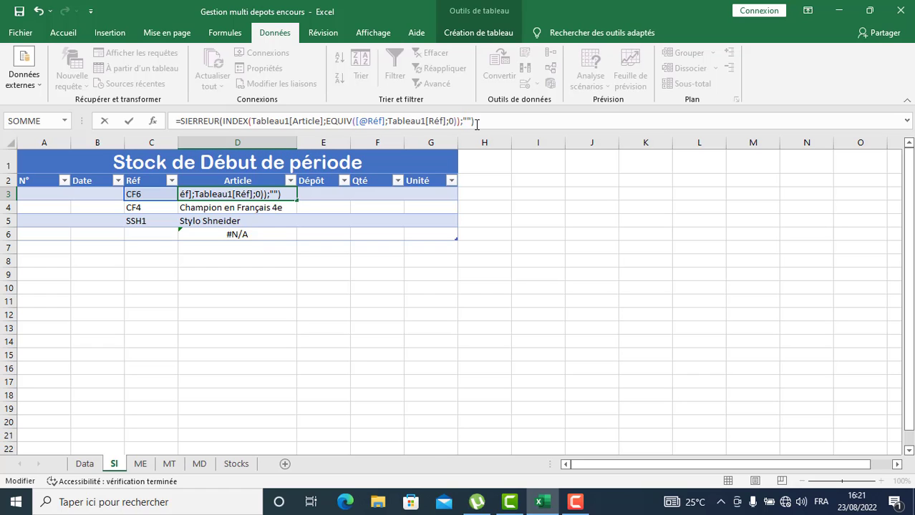
pyautogui.press('Return')
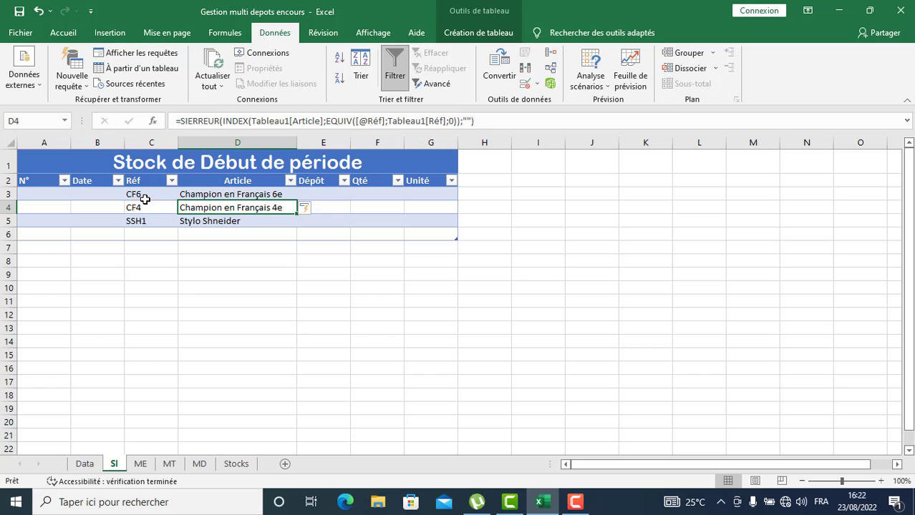
# Clear the test references from C3:C5 and check the Article cells D3:D6 on the SI sheet.
pyautogui.moveTo(143, 199); pyautogui.dragTo(146, 220)
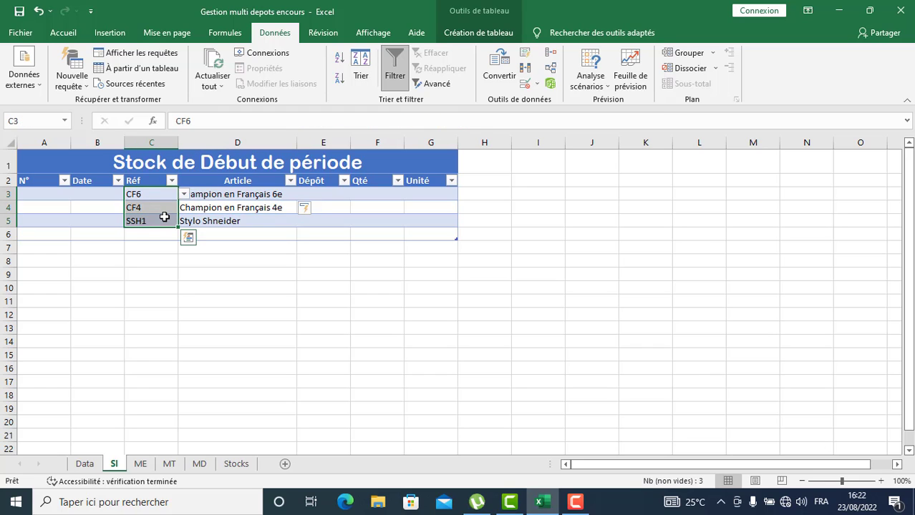
pyautogui.press('Delete')
pyautogui.click(154, 239)
pyautogui.click(208, 197)
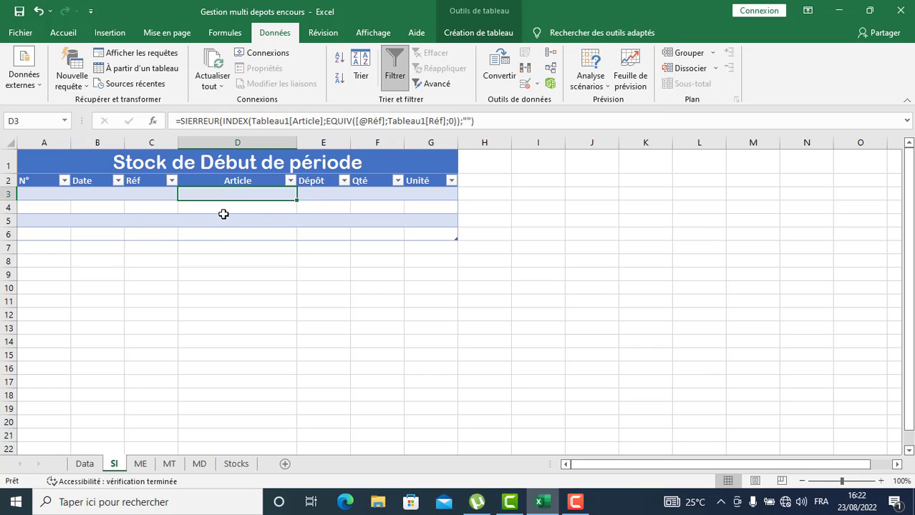
pyautogui.click(227, 209)
pyautogui.click(227, 221)
pyautogui.click(231, 236)
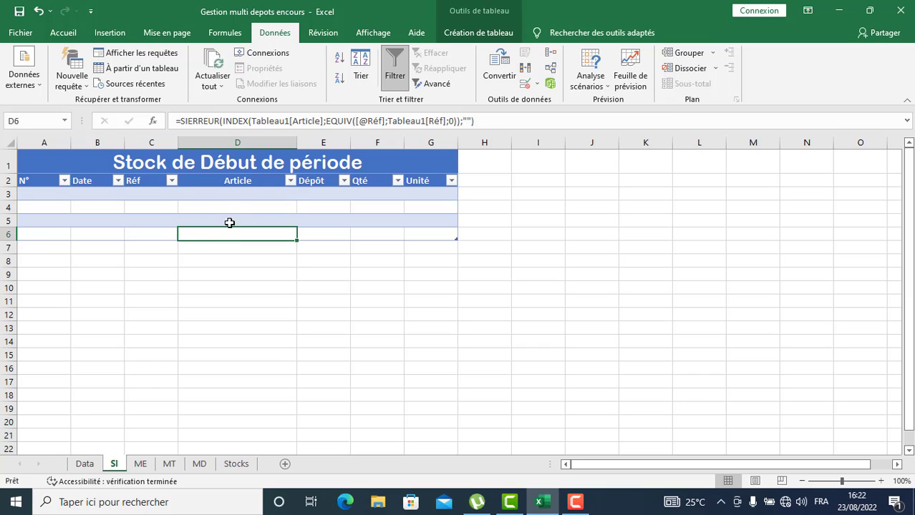
pyautogui.click(145, 194)
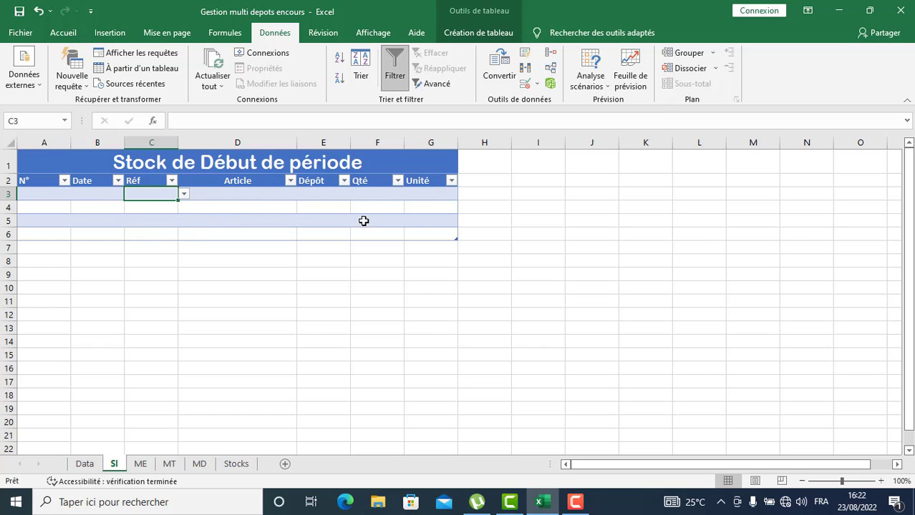
# Start an INDEX formula in Article cell D3 of the ME sheet with Tableau1[Article] as its array.
pyautogui.click(142, 465)
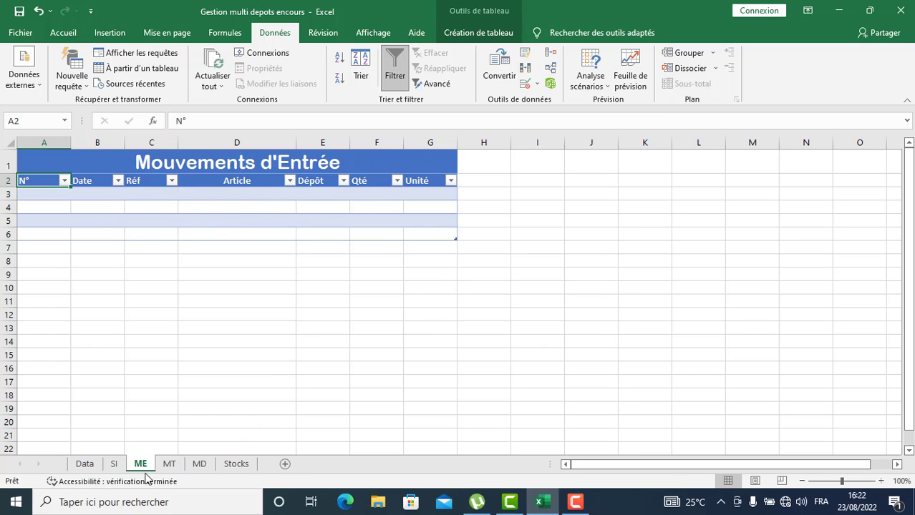
pyautogui.click(222, 194)
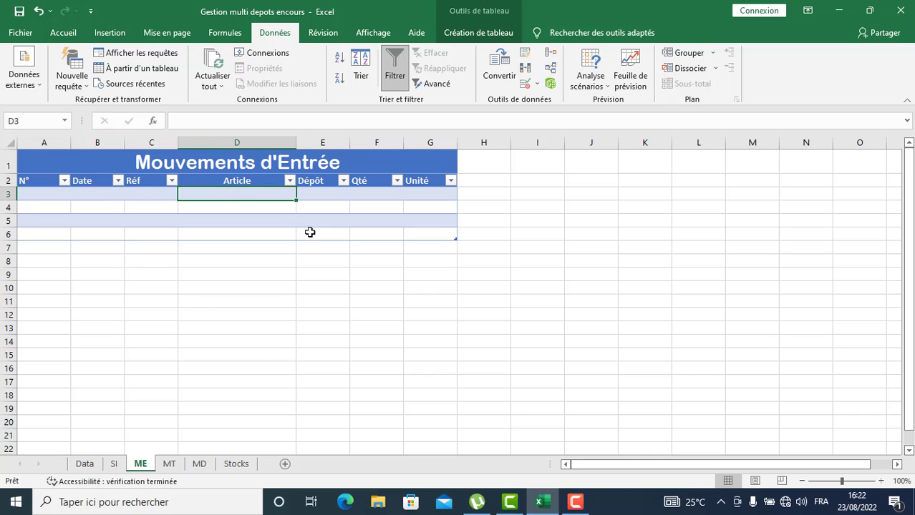
pyautogui.write('=')
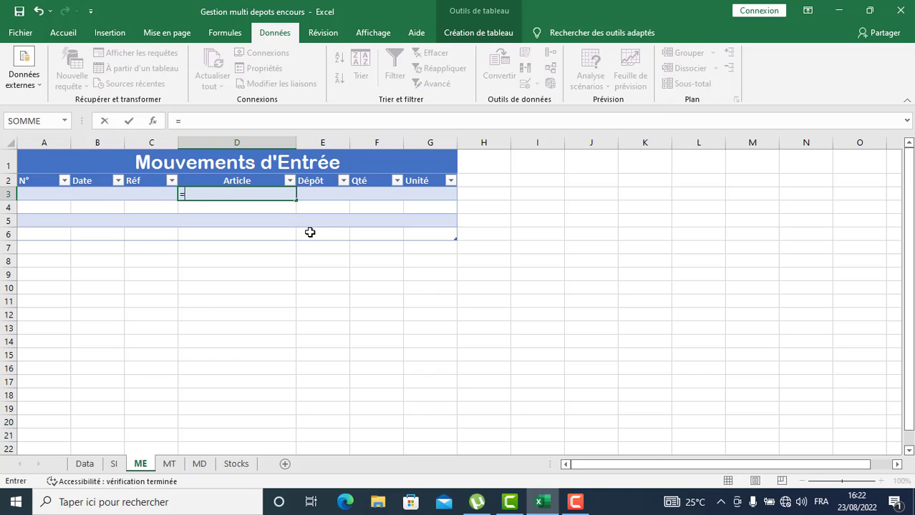
pyautogui.write('inde')
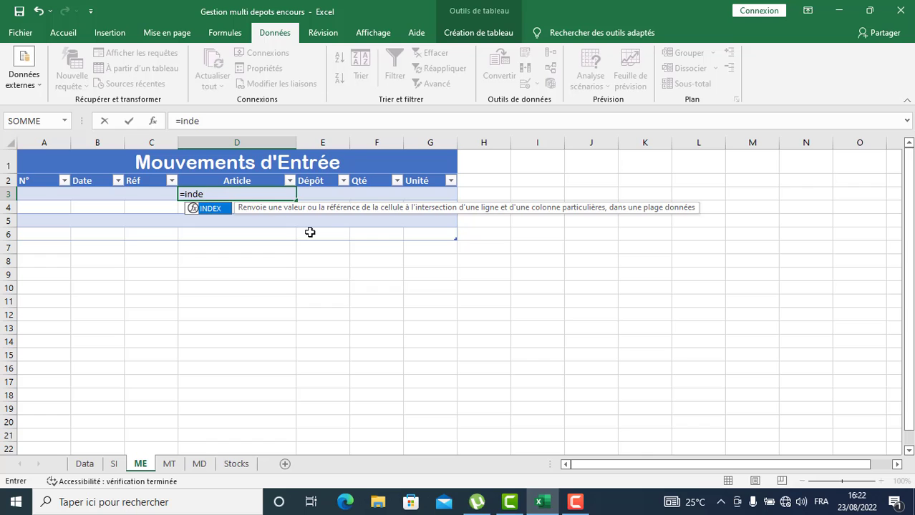
pyautogui.press('Tab')
pyautogui.click(85, 464)
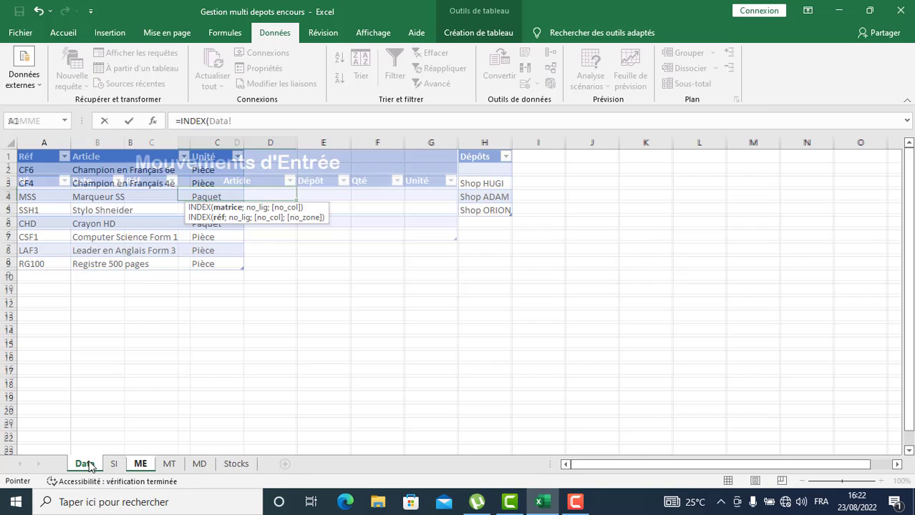
pyautogui.click(121, 148)
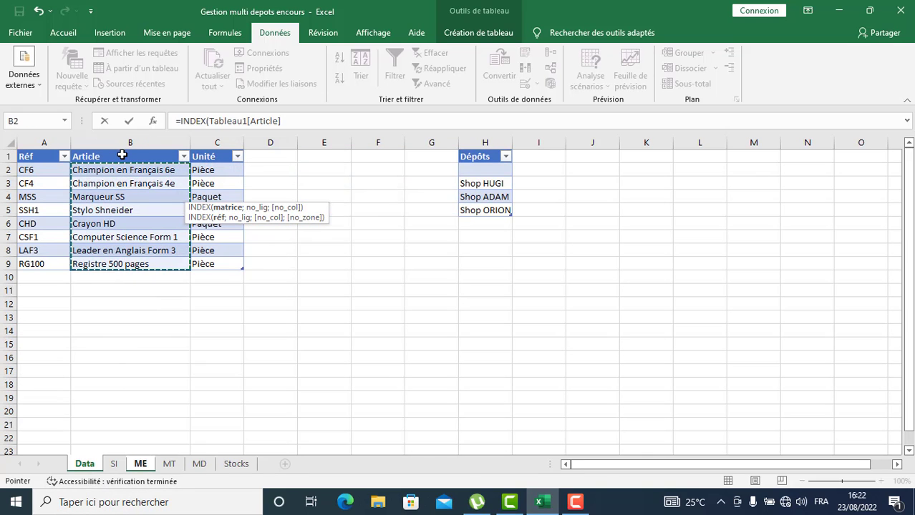
pyautogui.write(';')
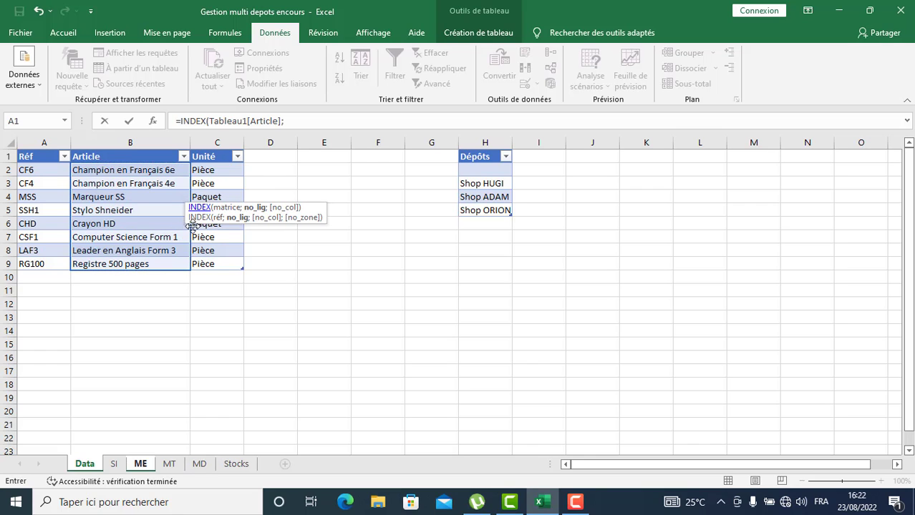
pyautogui.click(141, 465)
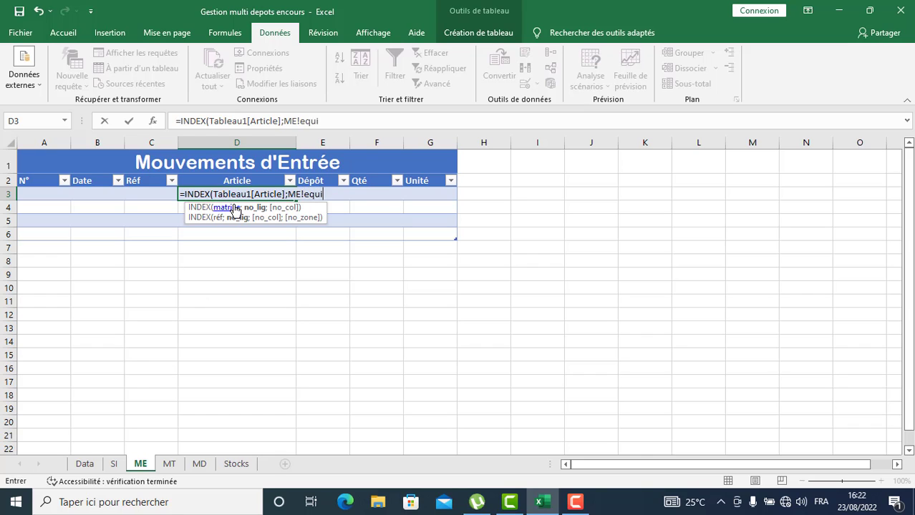
pyautogui.press('BackSpace')
pyautogui.press('BackSpace')
pyautogui.press('BackSpace')
pyautogui.press('BackSpace')
pyautogui.press('BackSpace')
pyautogui.press('BackSpace')
pyautogui.press('BackSpace')
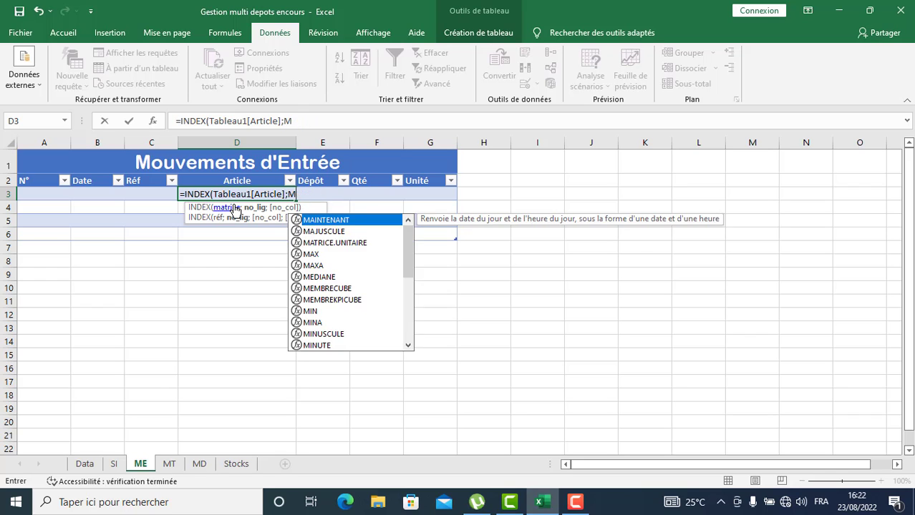
pyautogui.write('equi')
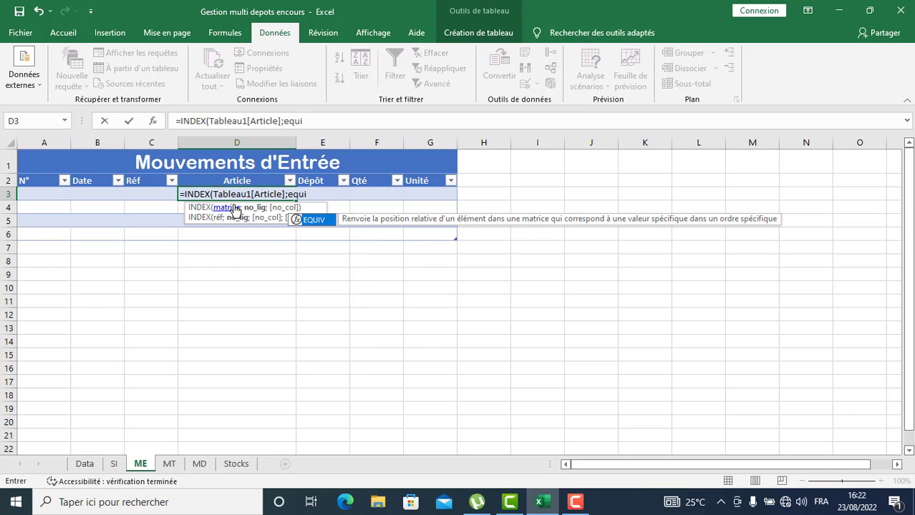
pyautogui.press('Tab')
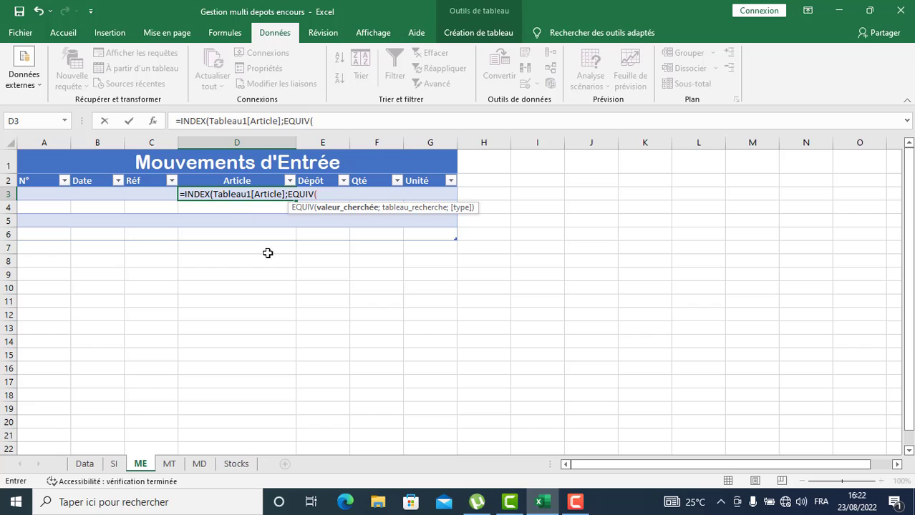
pyautogui.click(155, 194)
pyautogui.write(';')
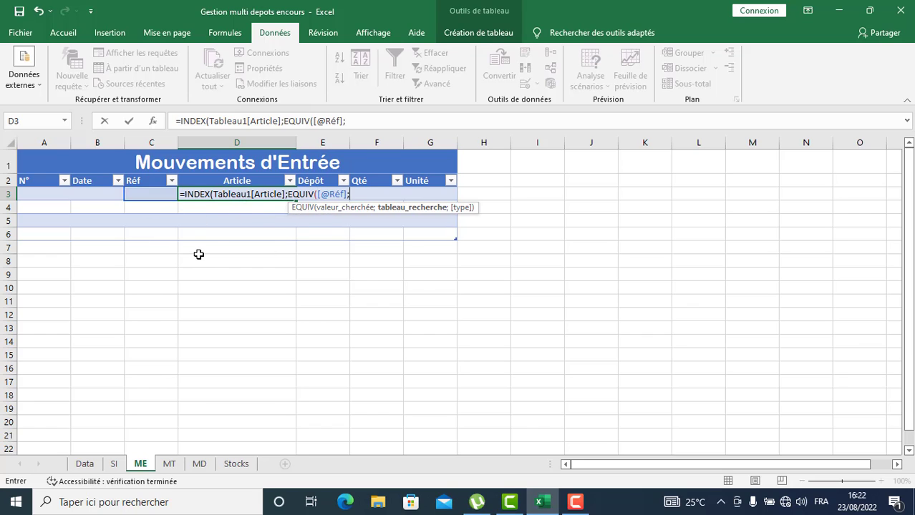
# Complete the EQUIV arguments in the ME sheet's Article formula with Tableau1[Réf] as the lookup array and 0 for exact match.
pyautogui.click(84, 463)
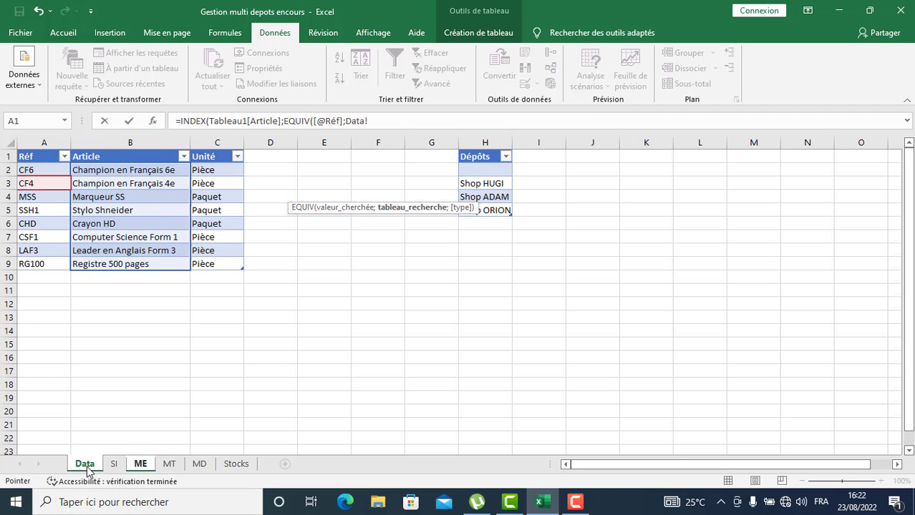
pyautogui.click(34, 148)
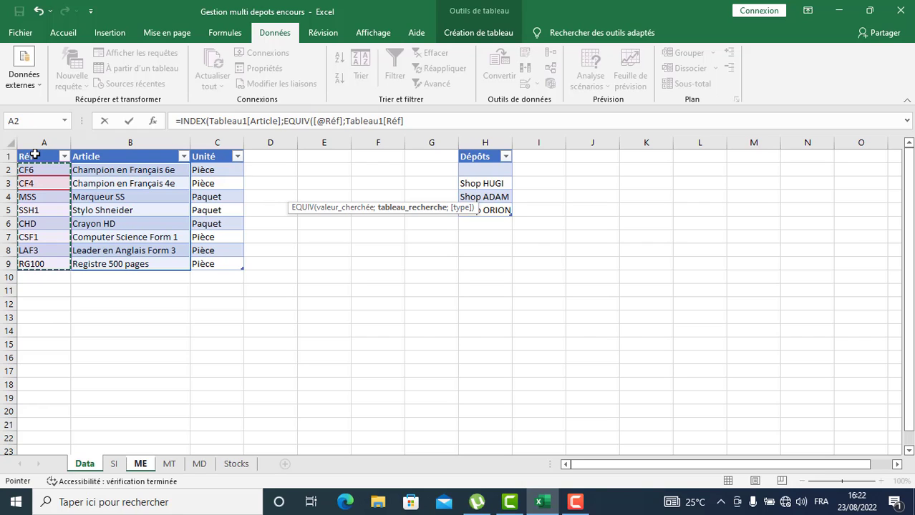
pyautogui.write(';')
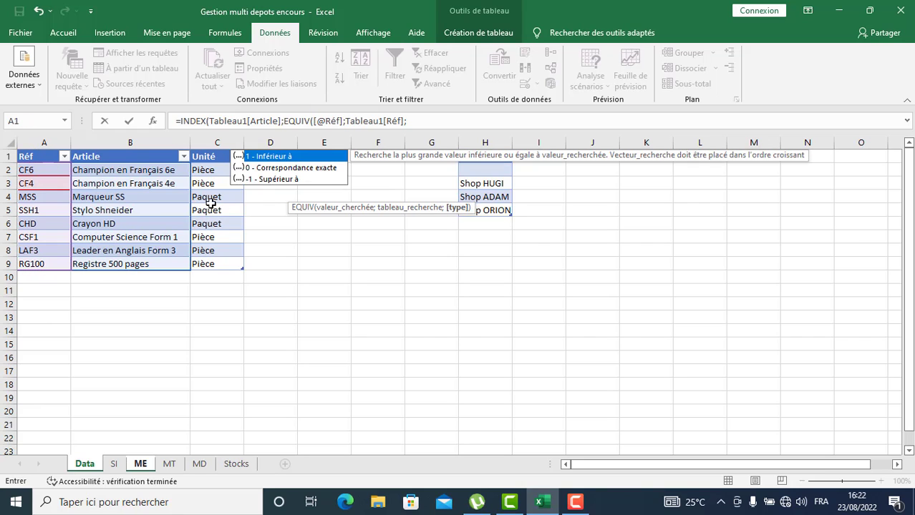
pyautogui.press('Down')
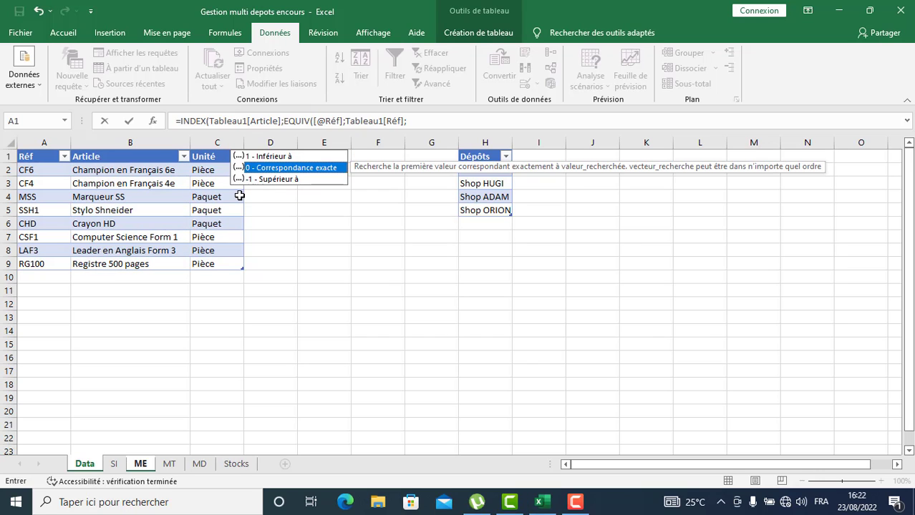
pyautogui.press('Tab')
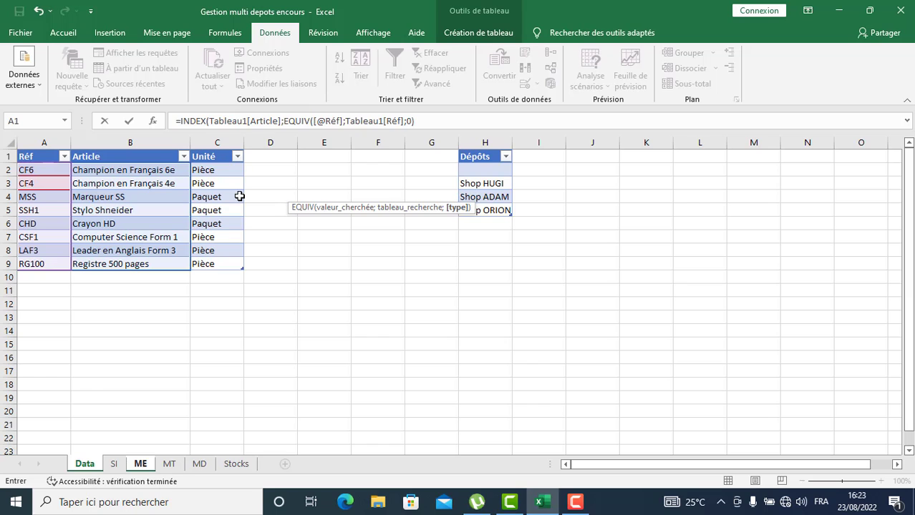
# Wrap the ME sheet's INDEX/EQUIV formula in SIERREUR with an empty string ("") as the value if error.
pyautogui.click(179, 121)
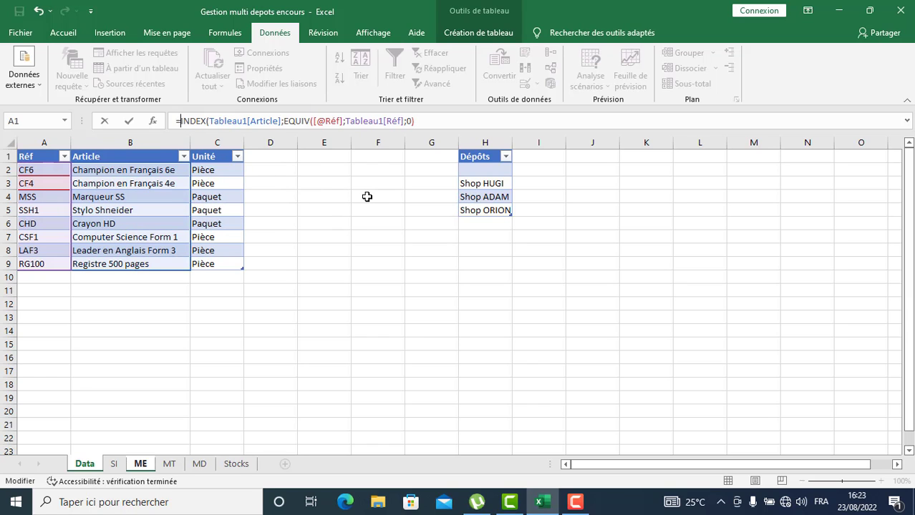
pyautogui.write('SIERREUR(')
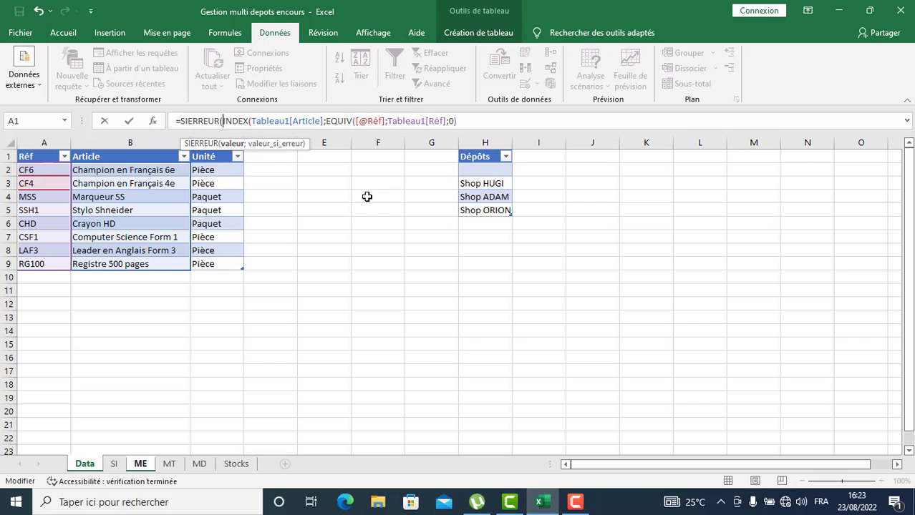
pyautogui.click(469, 122)
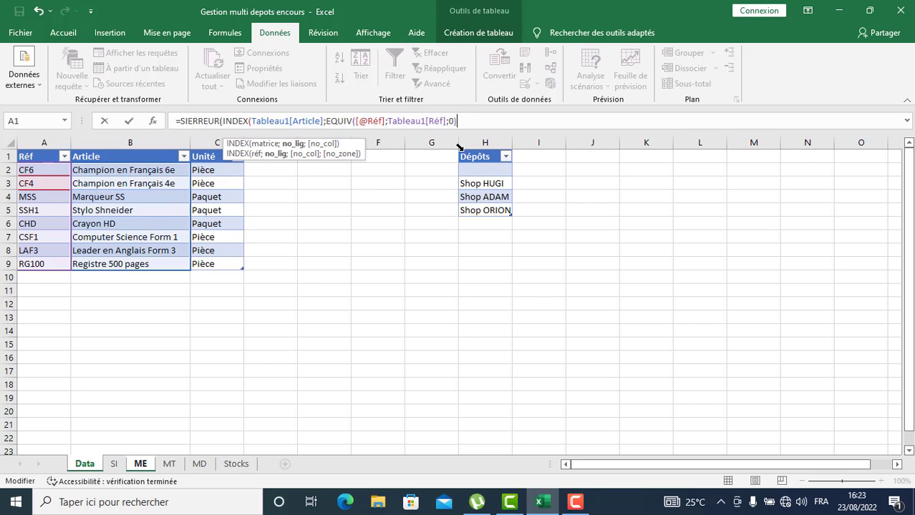
pyautogui.write(';')
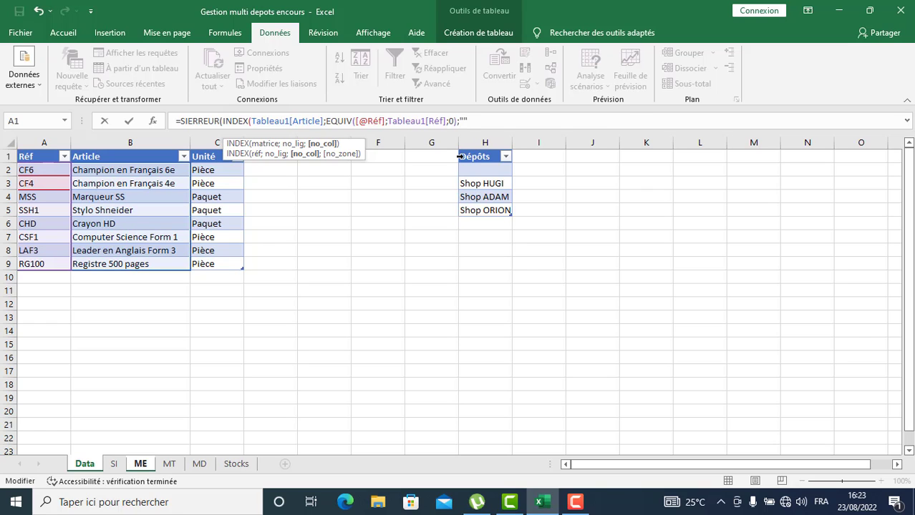
pyautogui.write('"")')
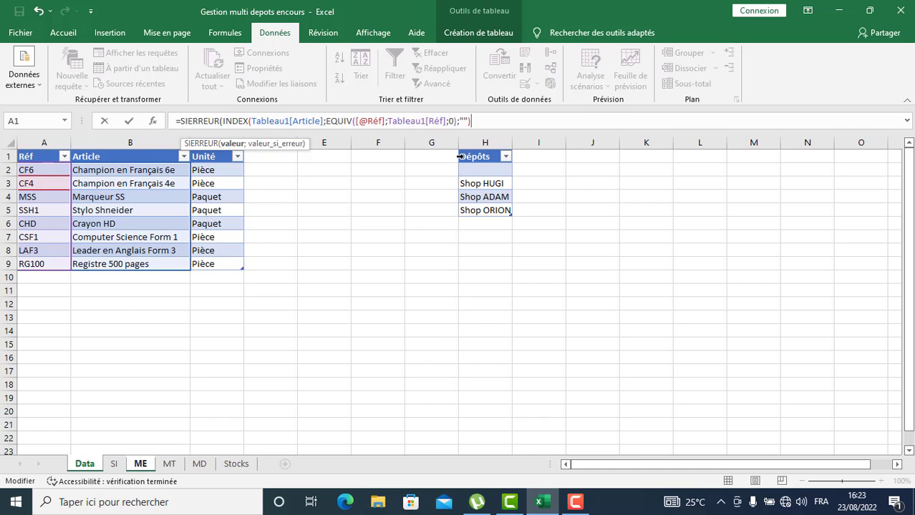
pyautogui.press('Return')
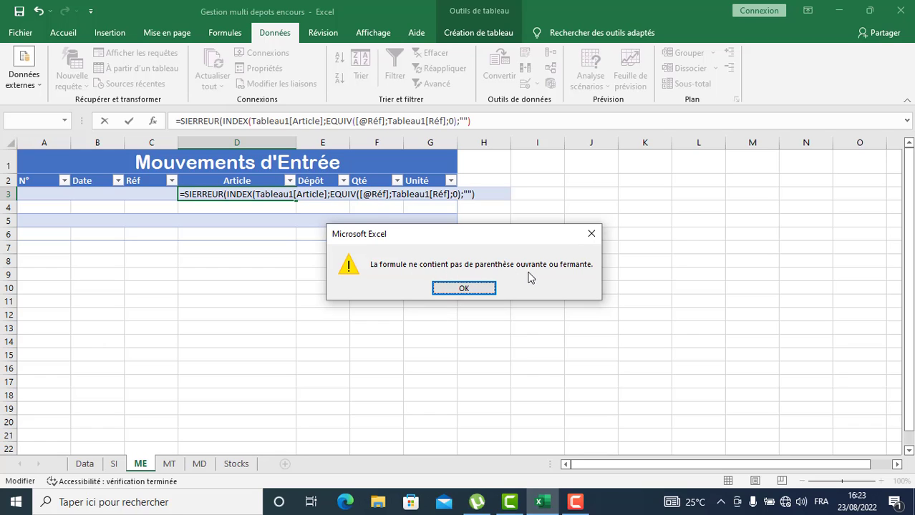
# Add the missing closing parenthesis after the EQUIV part of the formula in D3 and validate it.
pyautogui.click(464, 289)
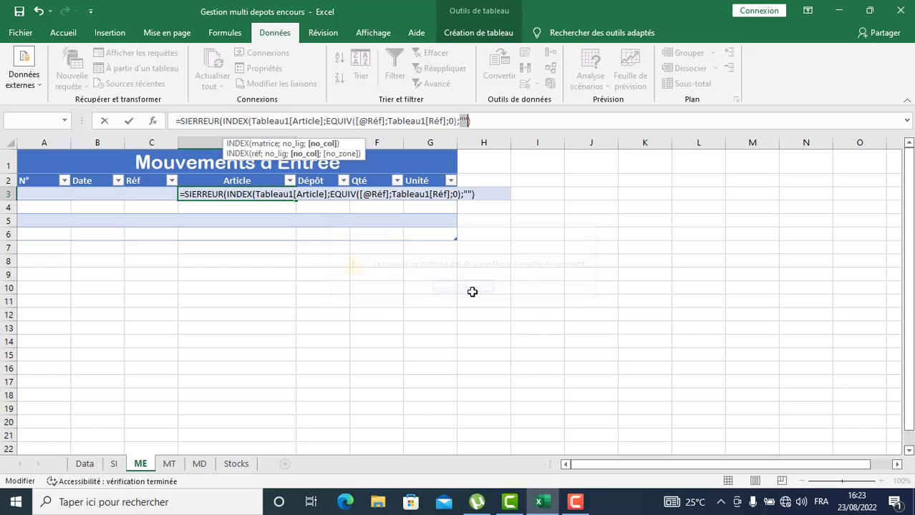
pyautogui.click(461, 195)
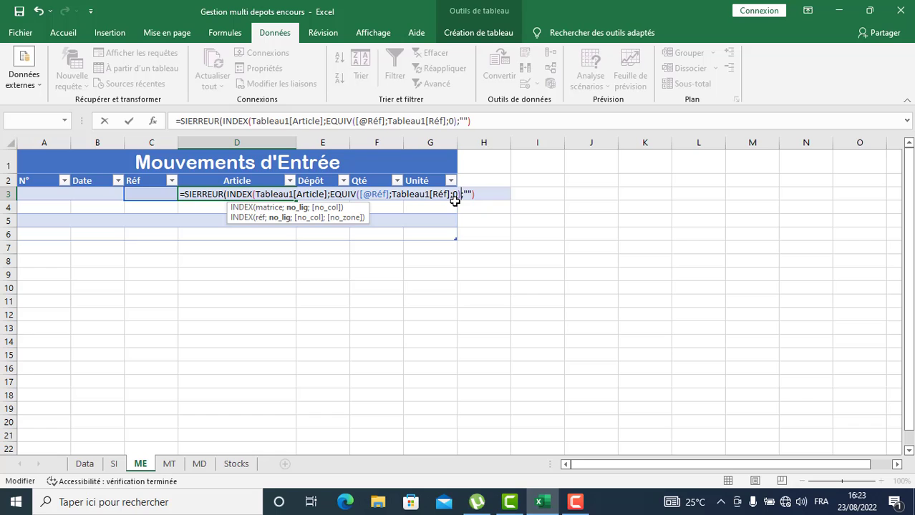
pyautogui.write(')')
pyautogui.press('Return')
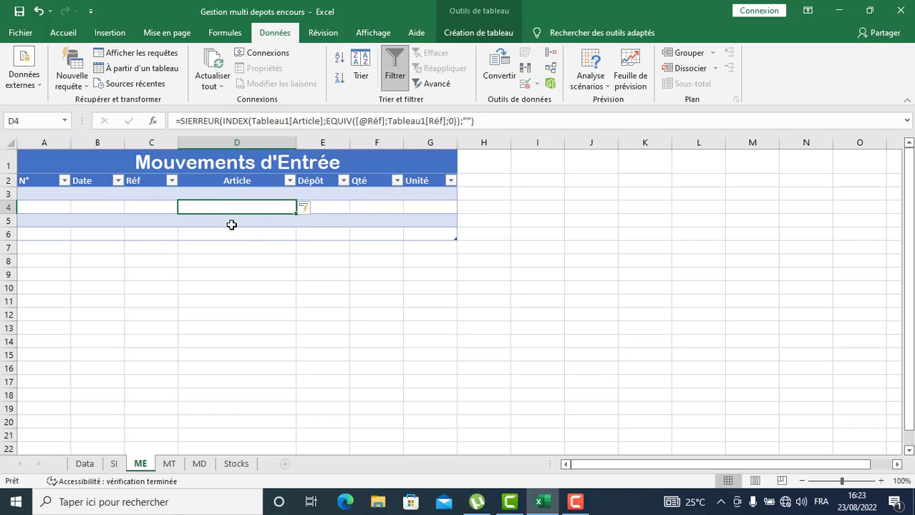
# Enter the reference CF6 in C3 of the ME sheet to test the Article lookup.
pyautogui.click(154, 195)
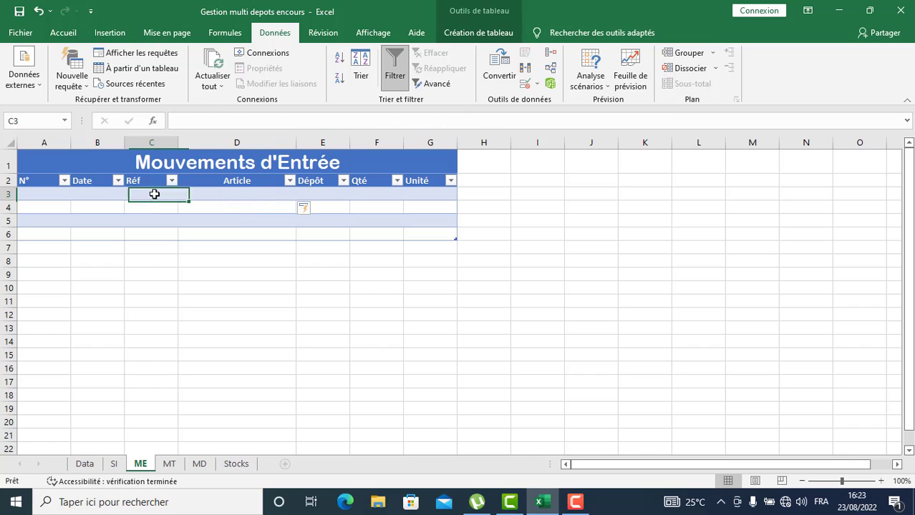
pyautogui.write('CF6')
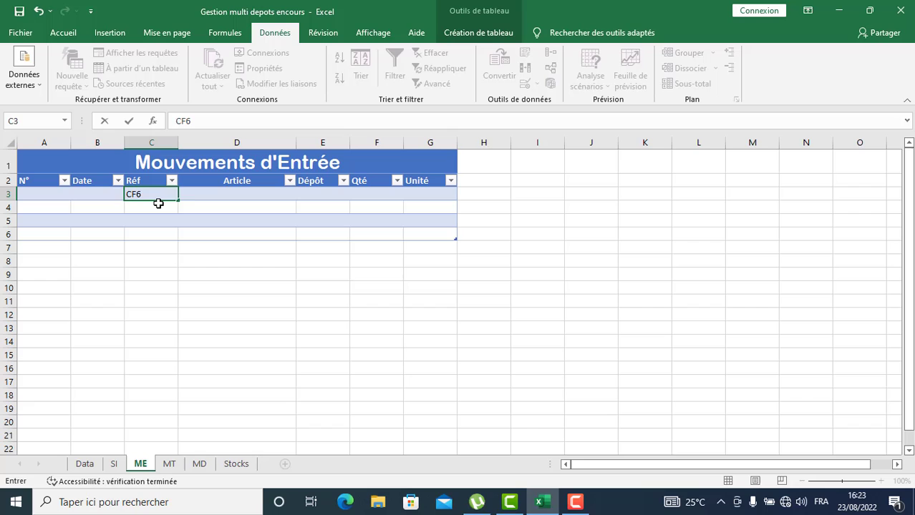
pyautogui.press('Return')
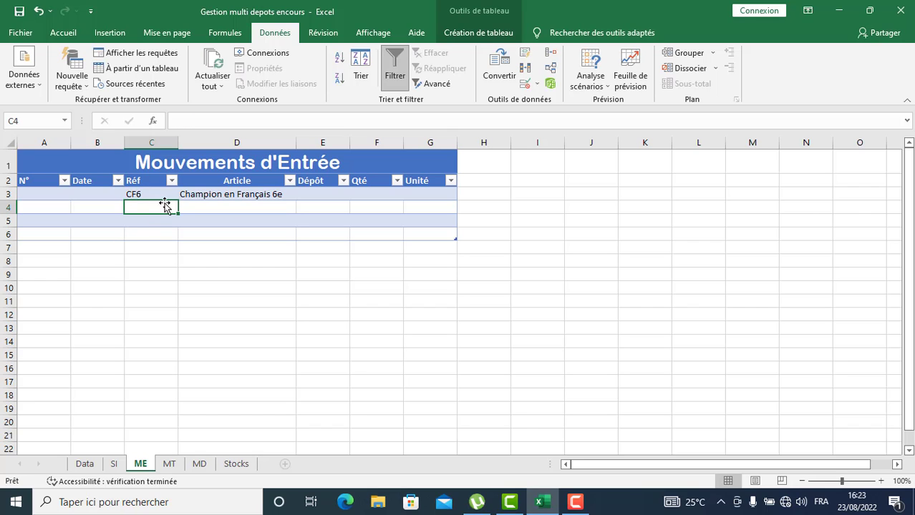
pyautogui.click(152, 224)
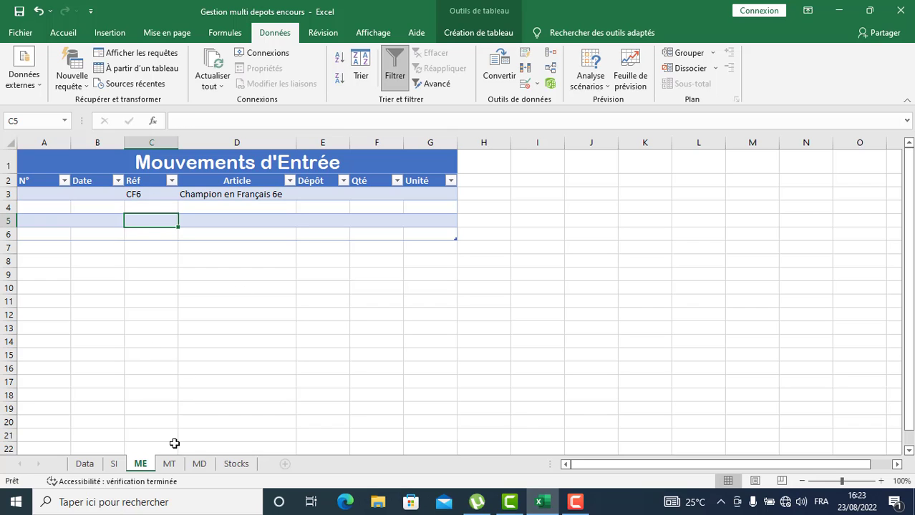
pyautogui.click(170, 464)
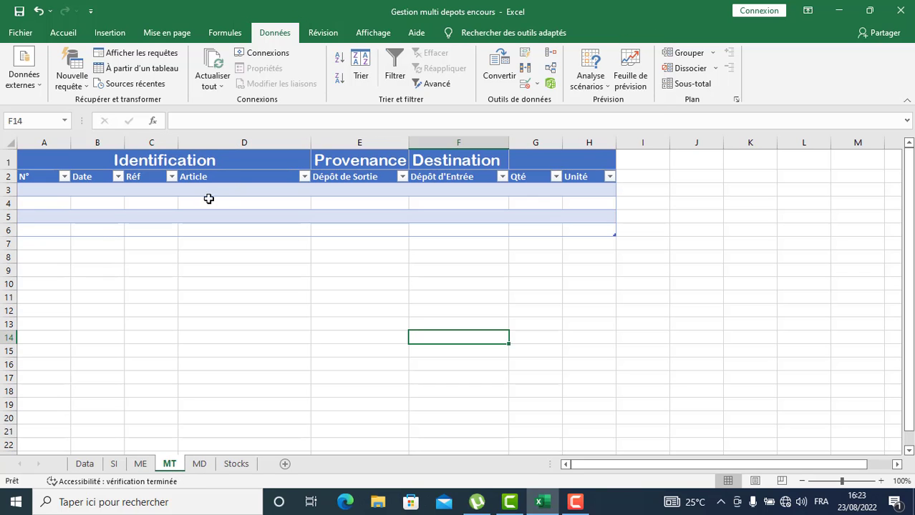
pyautogui.click(260, 194)
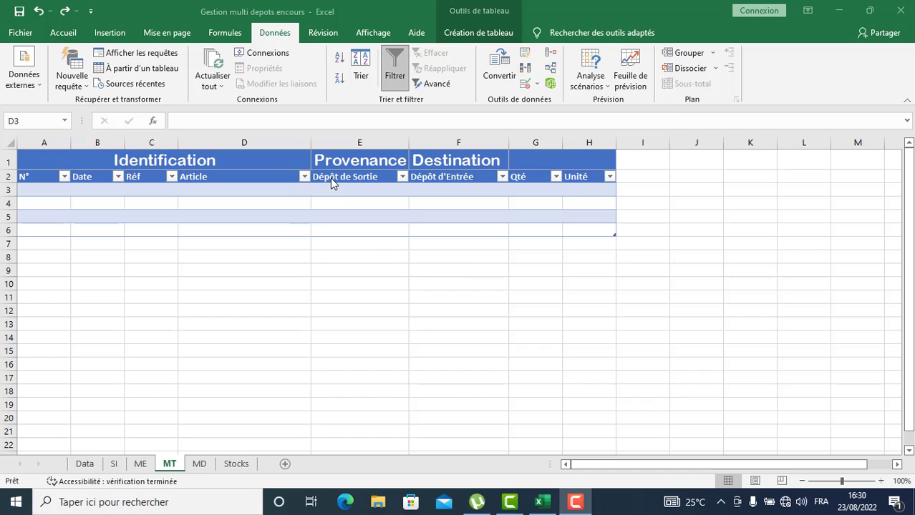
pyautogui.click(225, 194)
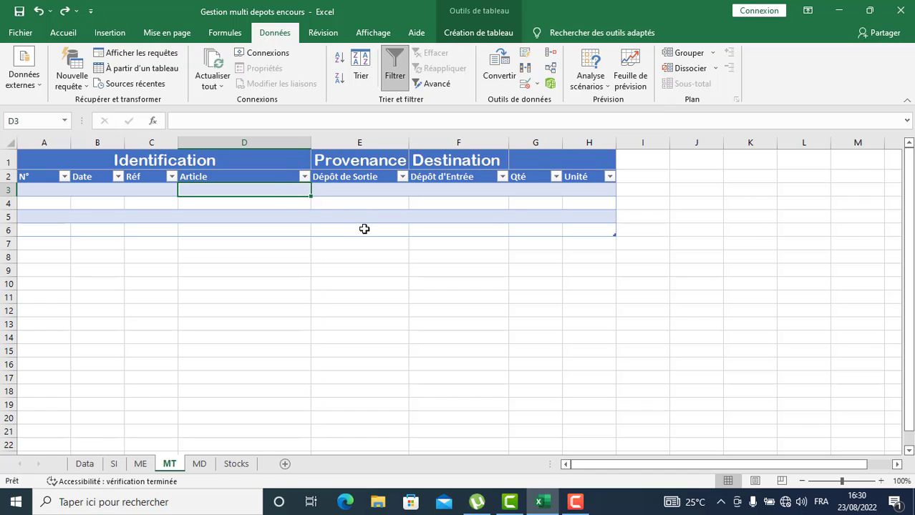
pyautogui.write('=R')
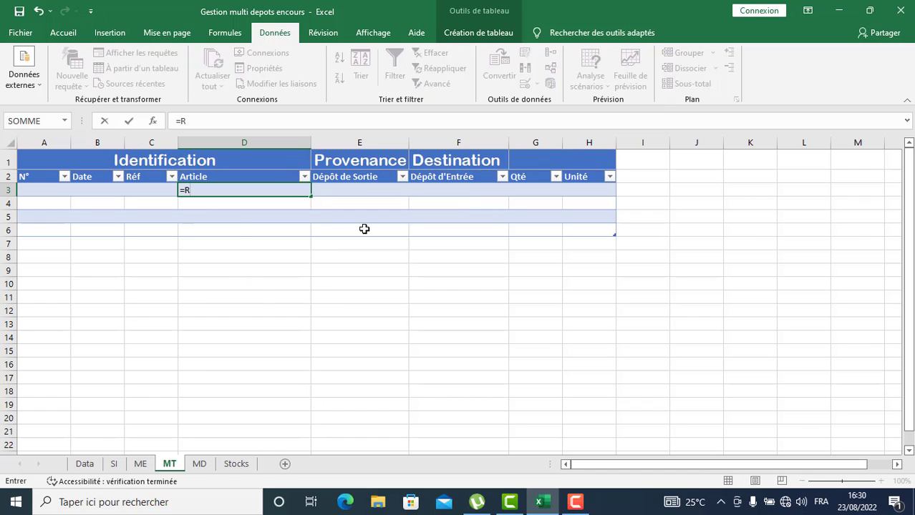
pyautogui.write('eche')
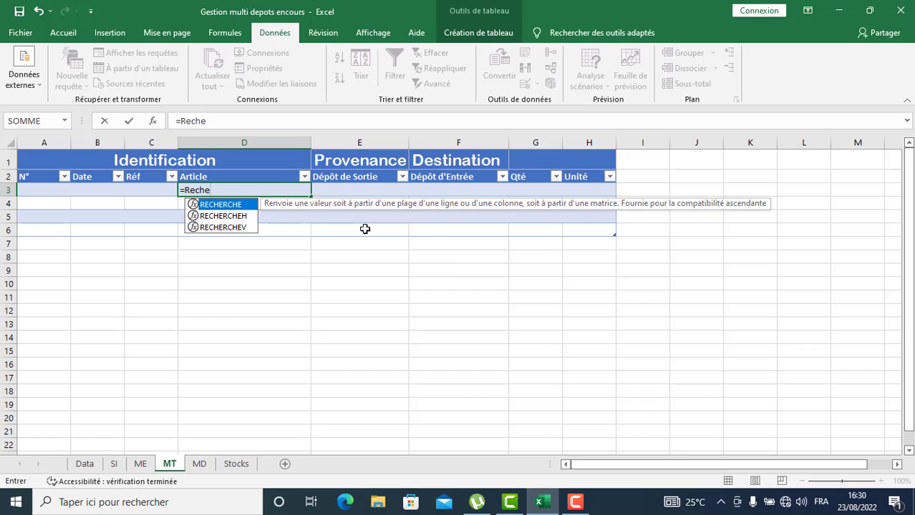
pyautogui.press('Down')
pyautogui.press('Down')
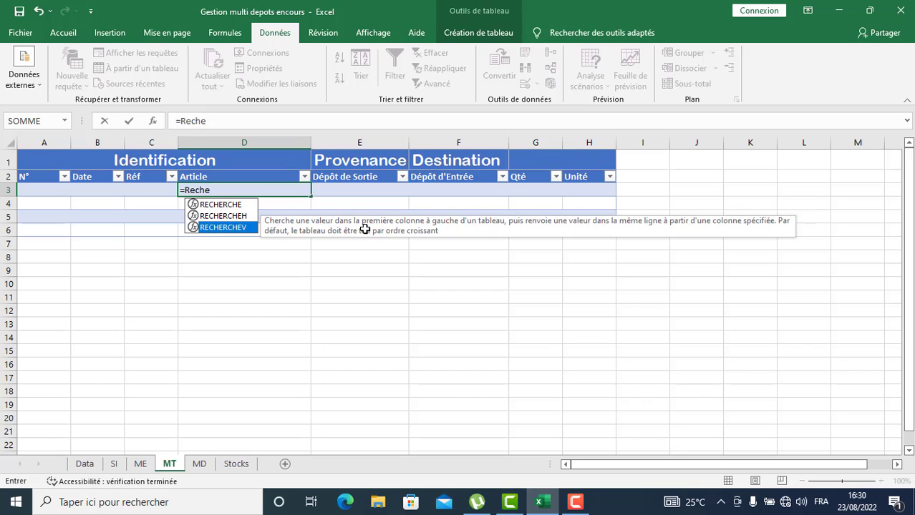
pyautogui.press('Tab')
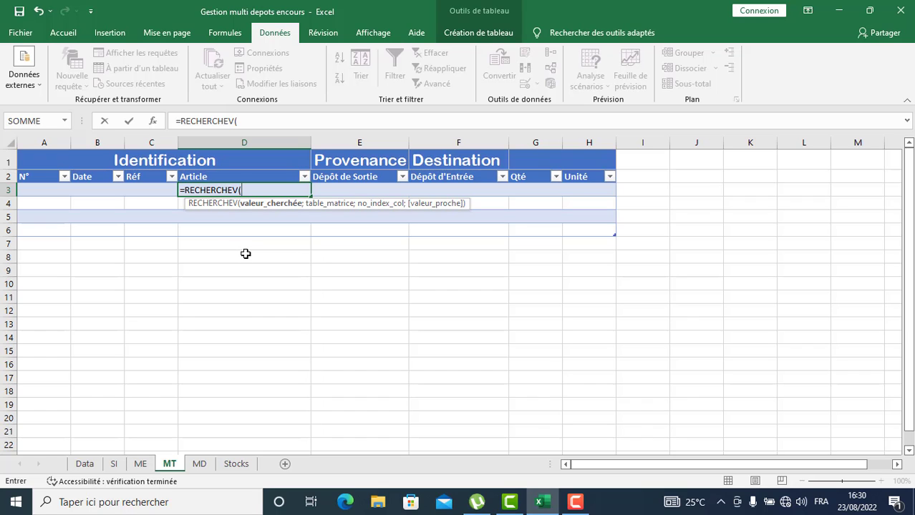
pyautogui.click(142, 190)
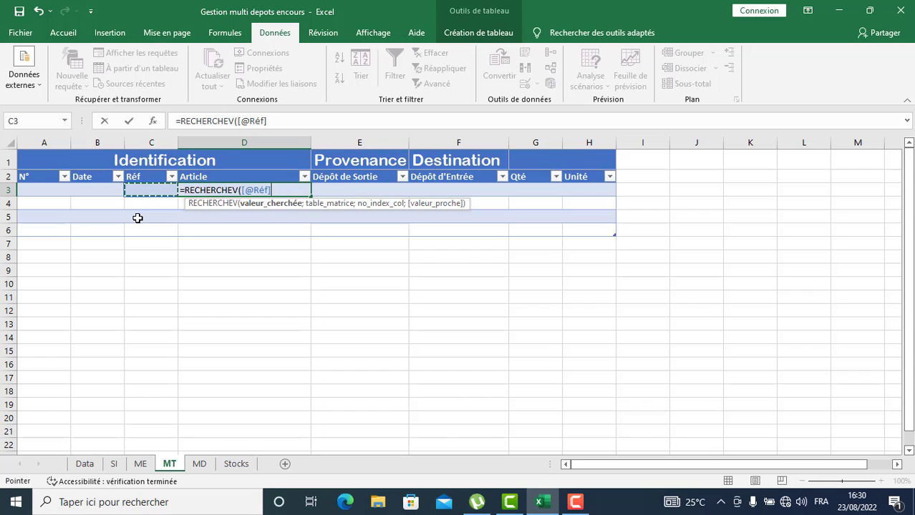
pyautogui.write(';')
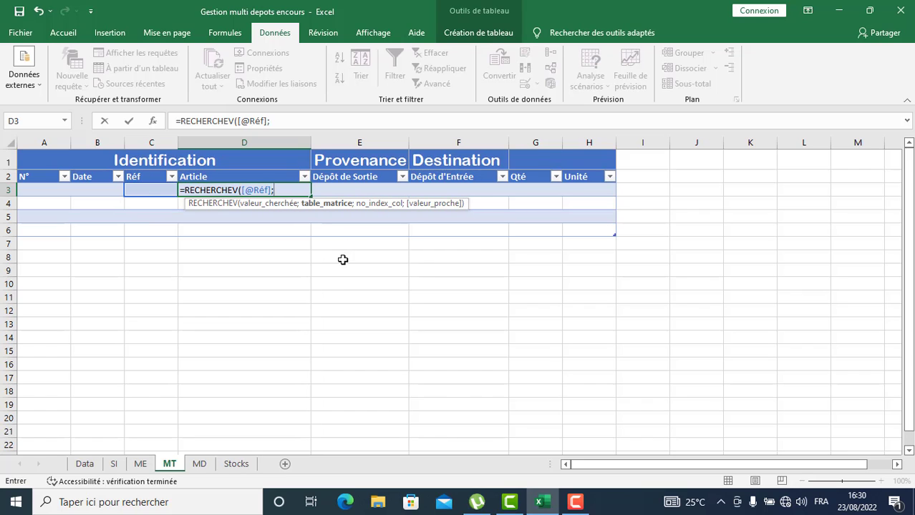
# Complete the RECHERCHEV arguments with Tableau1 from the Data sheet, column index 2 and FAUX for exact match, and close the parenthesis.
pyautogui.click(88, 464)
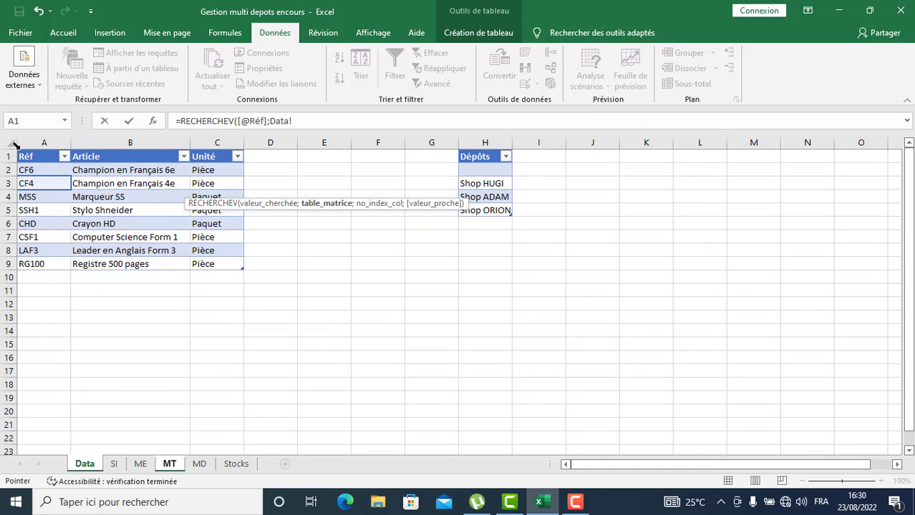
pyautogui.click(16, 146)
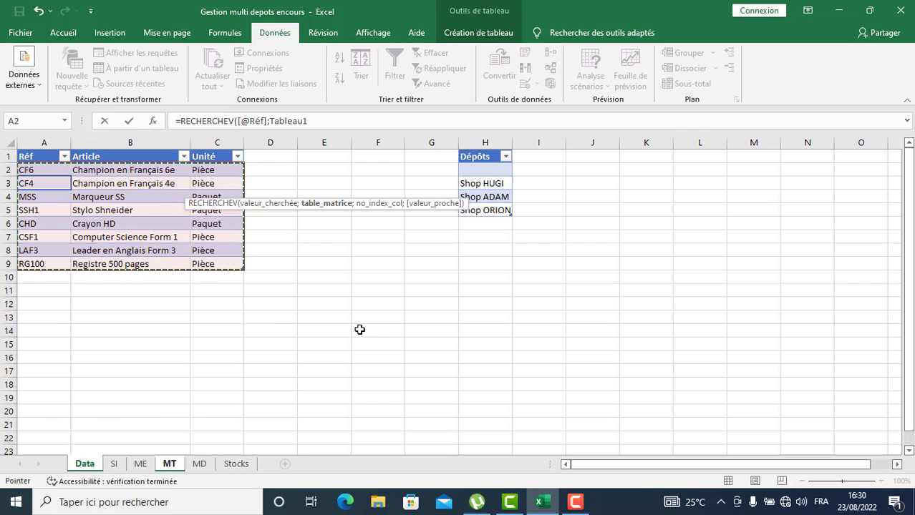
pyautogui.write(';2')
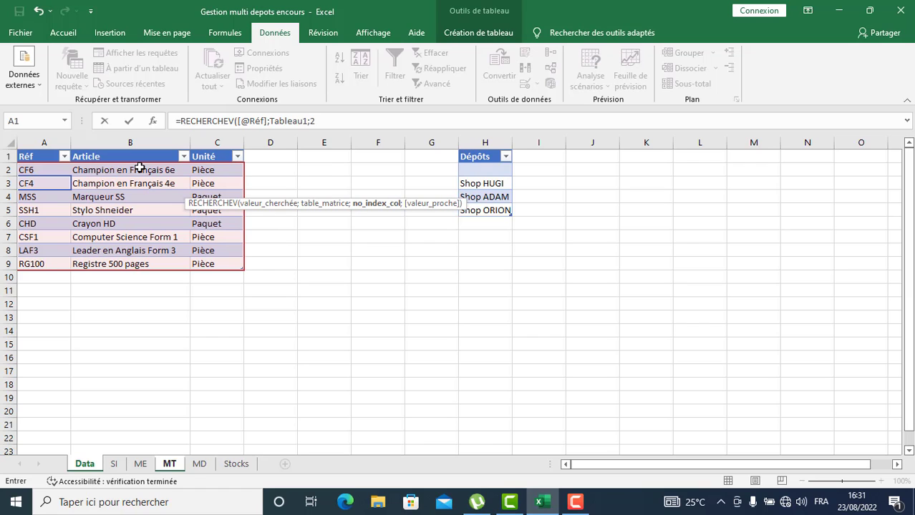
pyautogui.write(';')
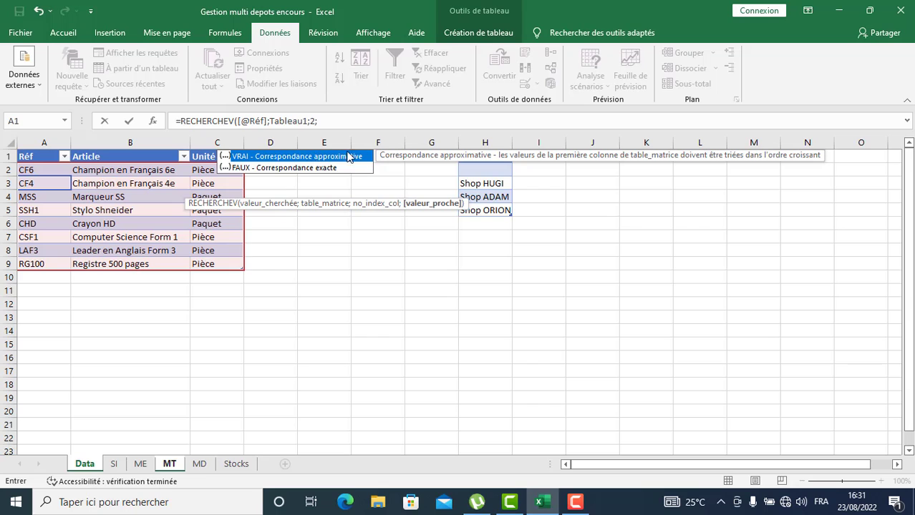
pyautogui.press('Down')
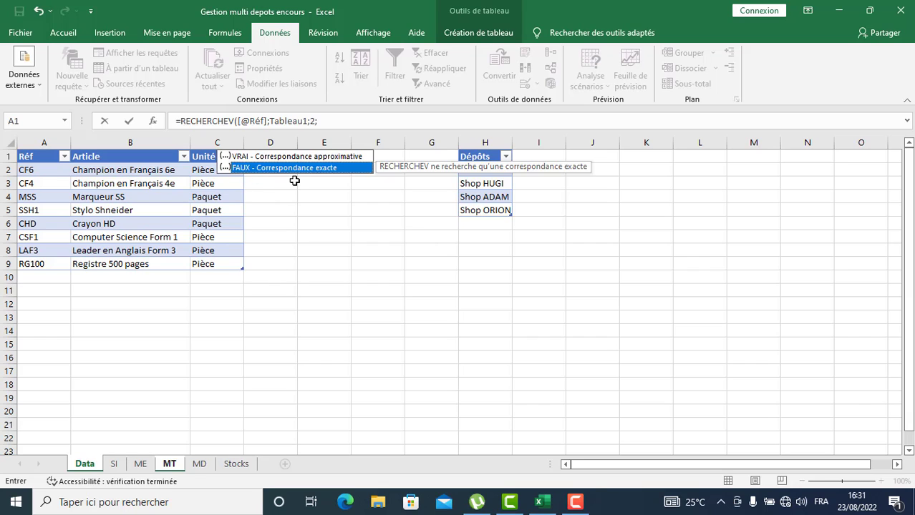
pyautogui.press('Tab')
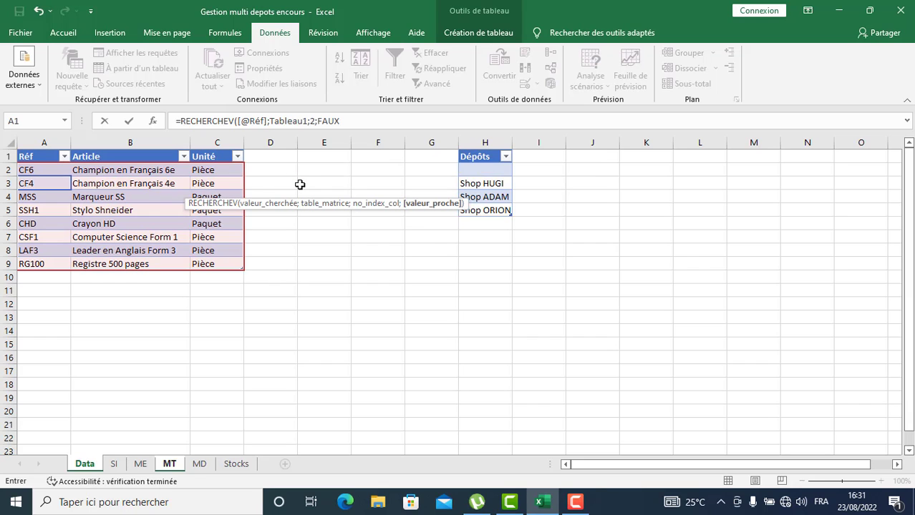
pyautogui.click(342, 122)
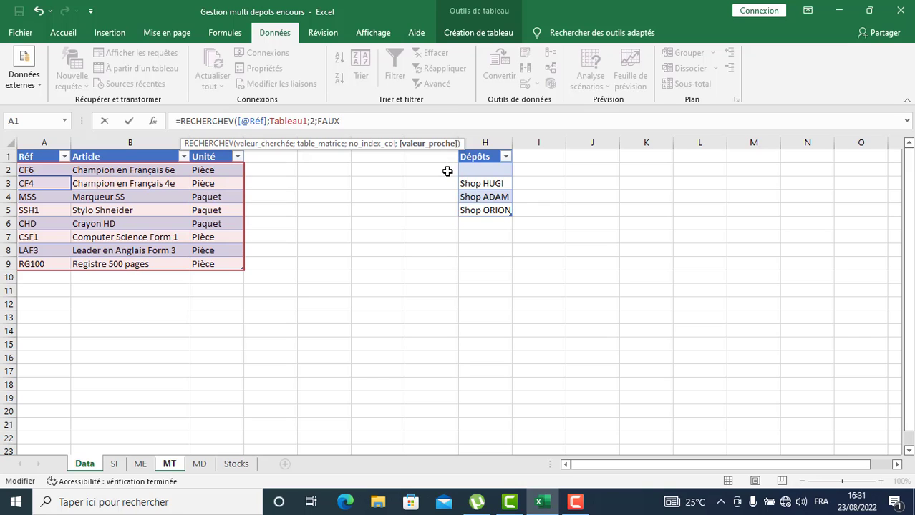
pyautogui.write(')')
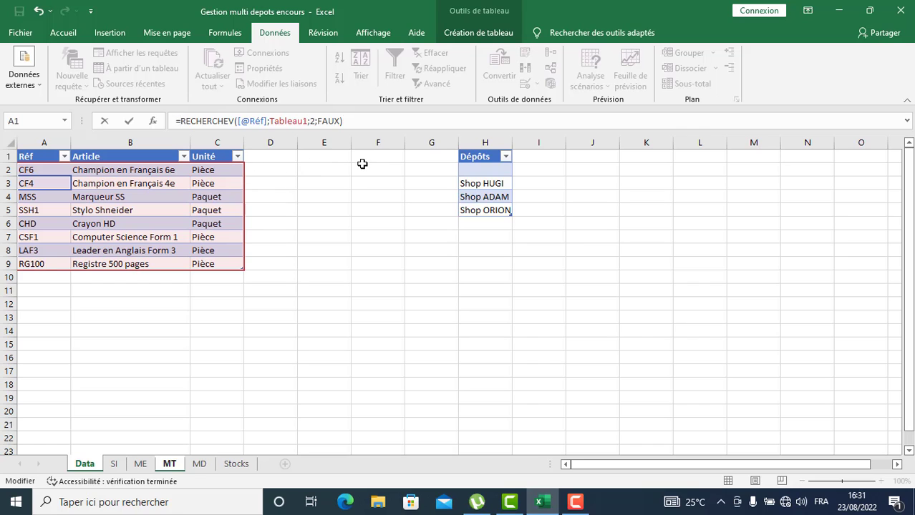
# Wrap the RECHERCHEV in D3 of the MT sheet in SIERREUR with "" as the error value and validate the formula.
pyautogui.write('Sie')
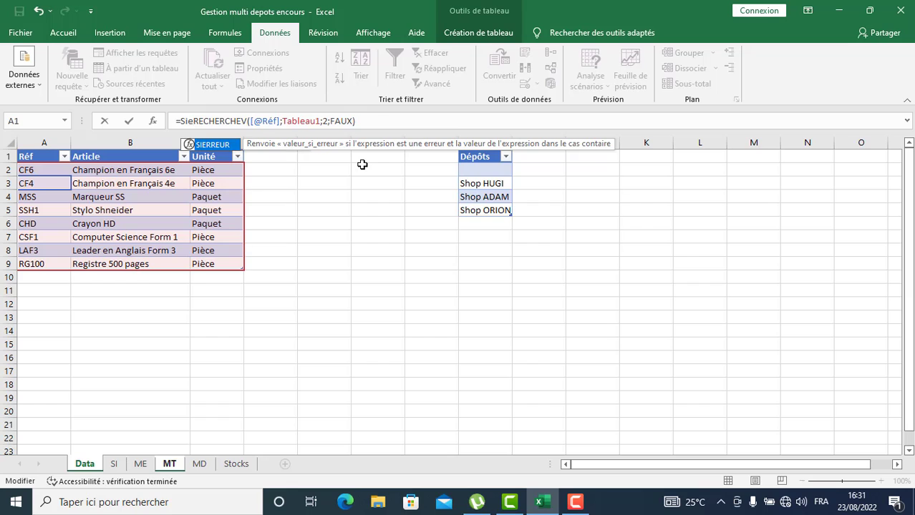
pyautogui.press('Tab')
pyautogui.press('End')
pyautogui.write(')')
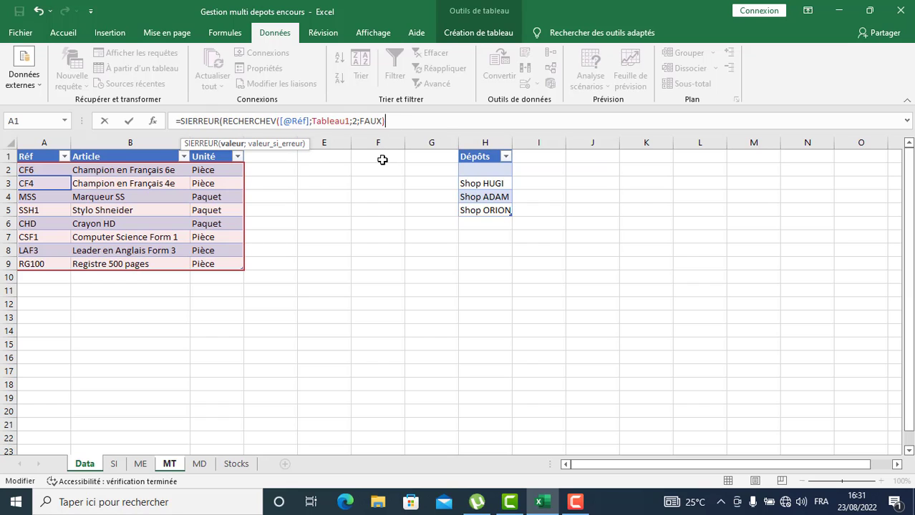
pyautogui.write(';')
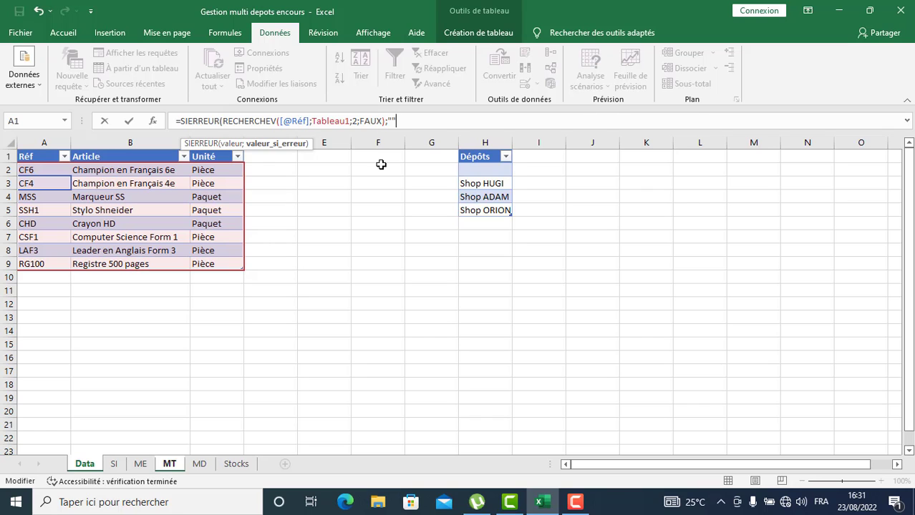
pyautogui.write('"")')
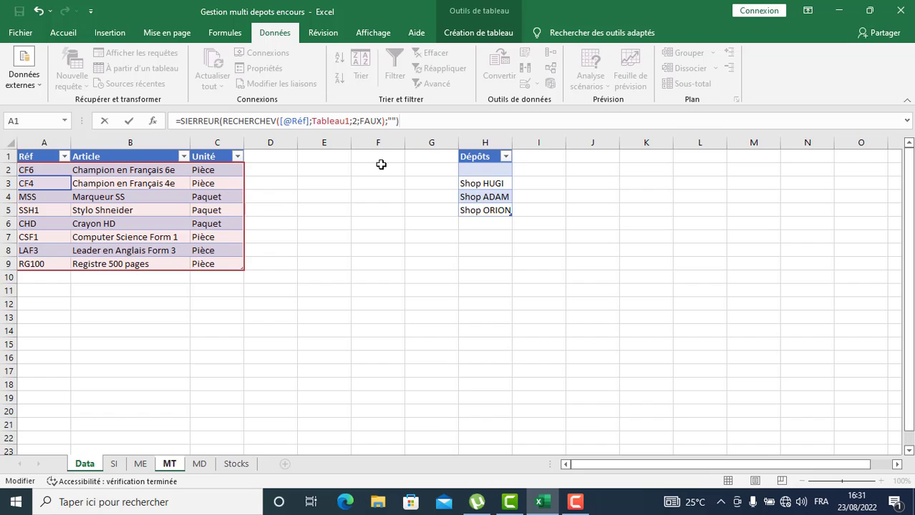
pyautogui.press('Return')
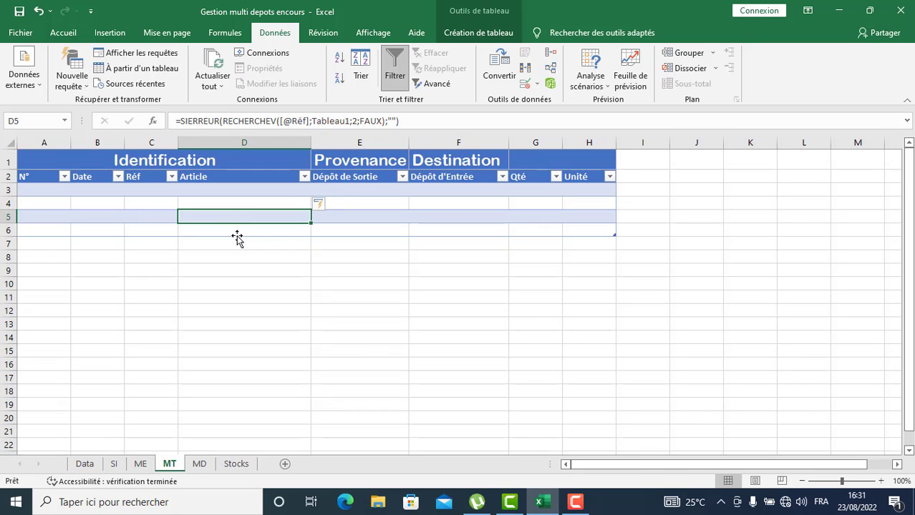
pyautogui.click(237, 237)
pyautogui.click(229, 205)
pyautogui.click(232, 188)
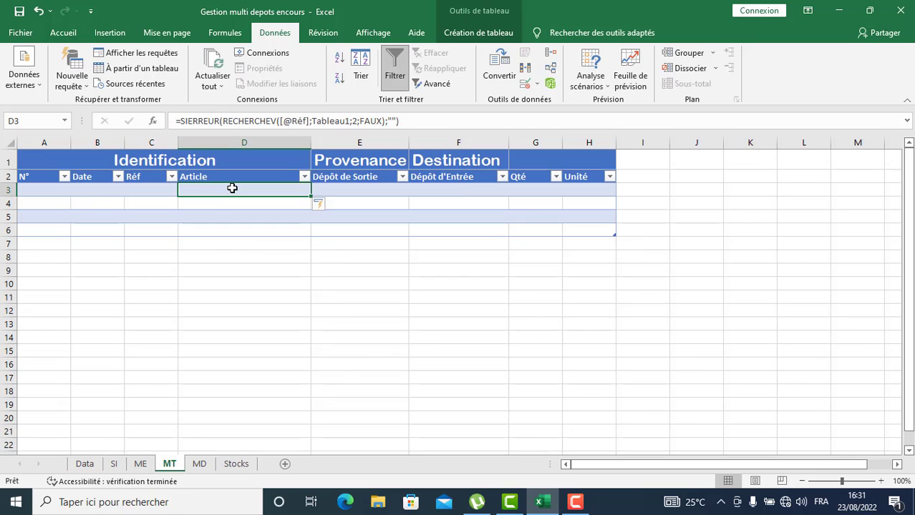
# Enter the references CHD in C3 and CFS1 in C4 of the MT sheet to test the Article lookup.
pyautogui.click(152, 192)
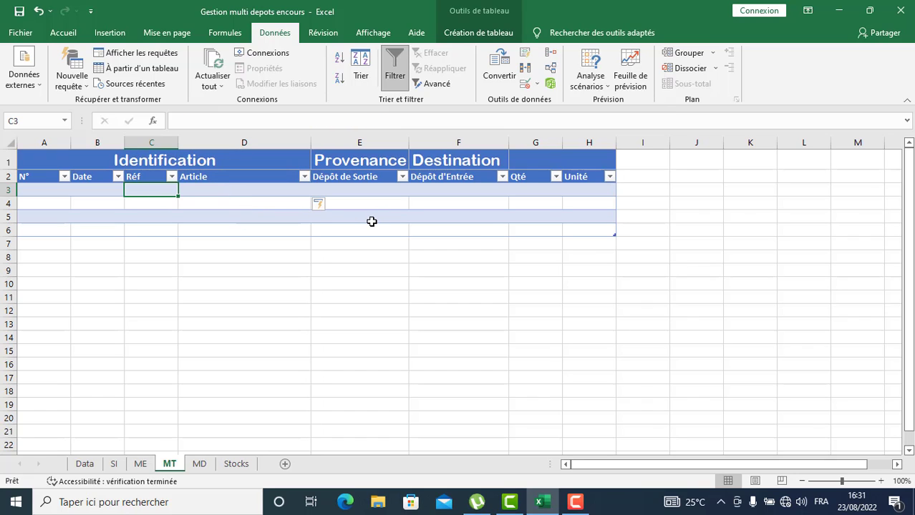
pyautogui.write('c')
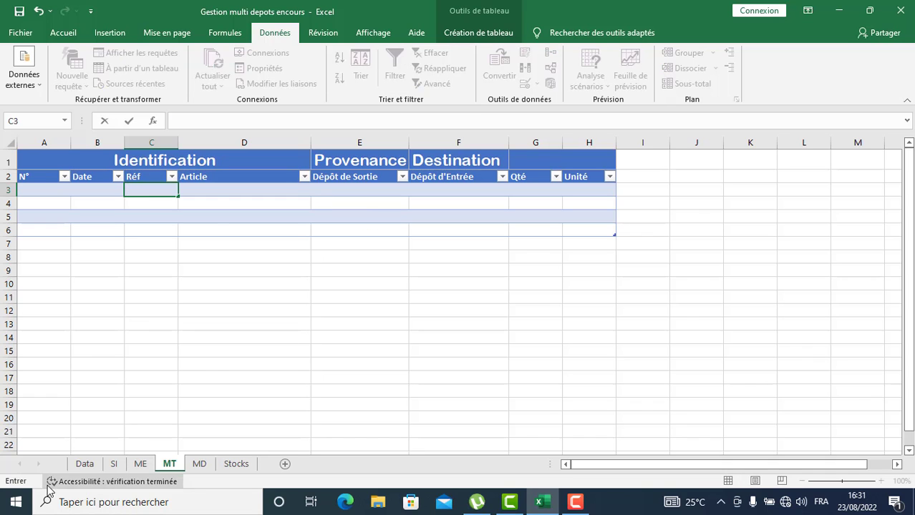
pyautogui.click(91, 466)
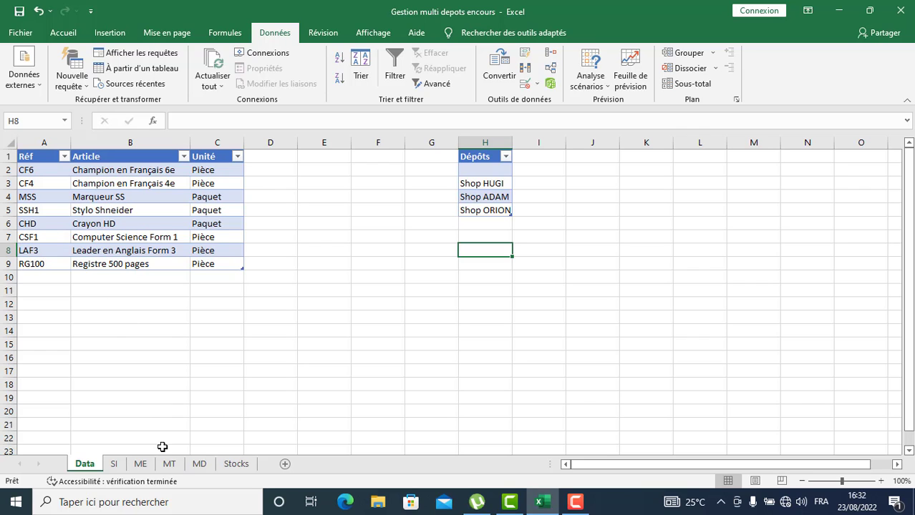
pyautogui.click(169, 464)
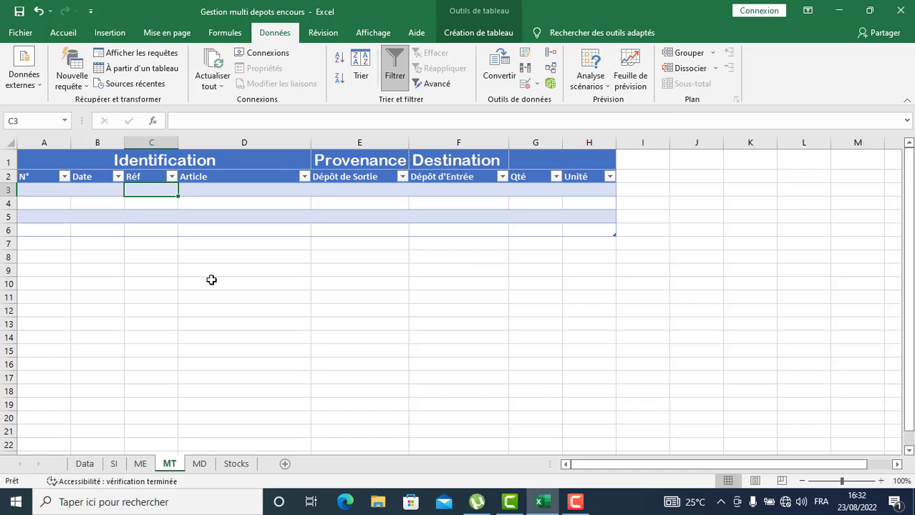
pyautogui.write('C')
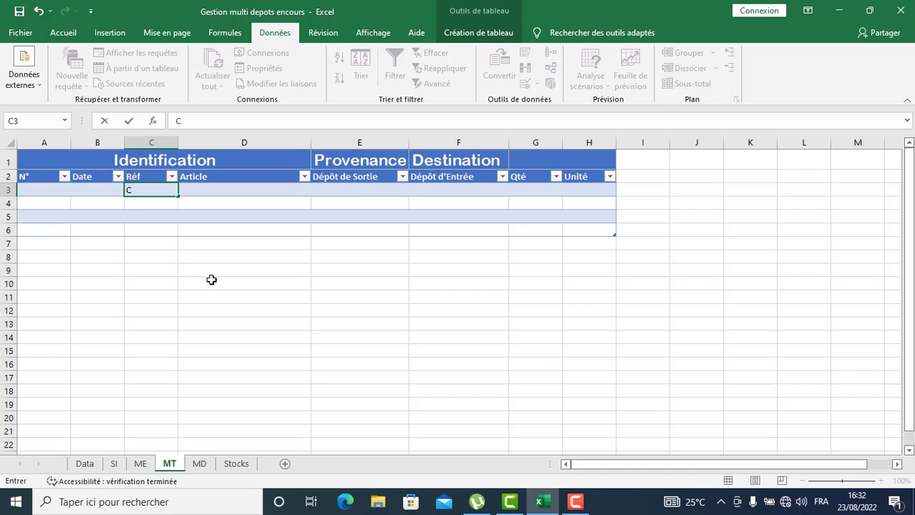
pyautogui.write('HD')
pyautogui.press('Return')
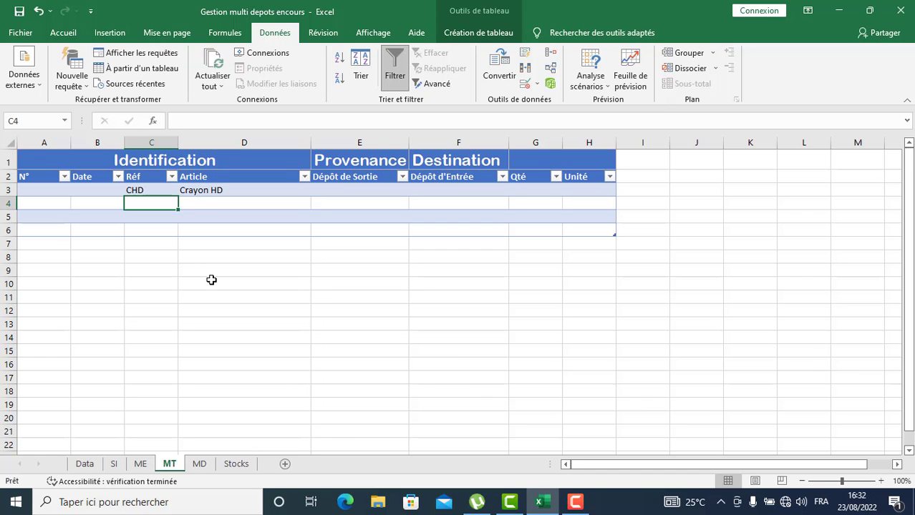
pyautogui.write('CFS1')
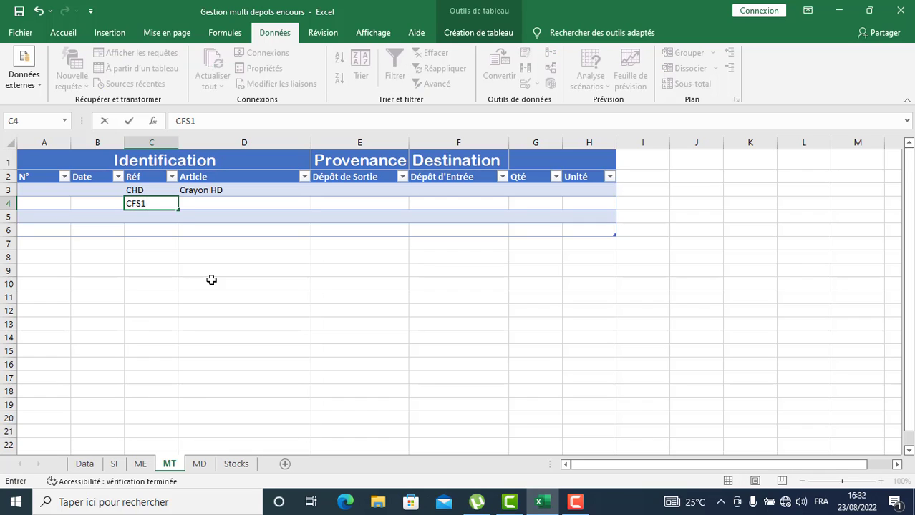
pyautogui.press('Return')
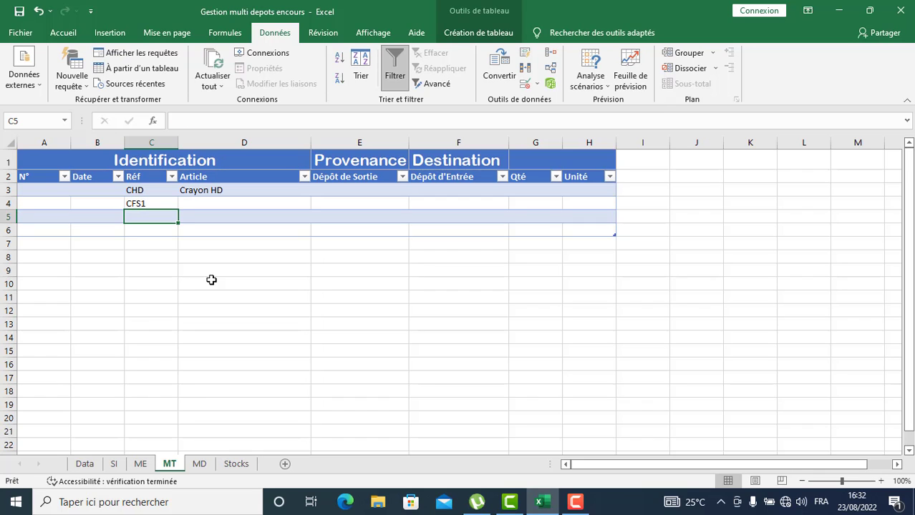
# Check the reference in C4 against the Data sheet and correct it to CSF1.
pyautogui.click(130, 204)
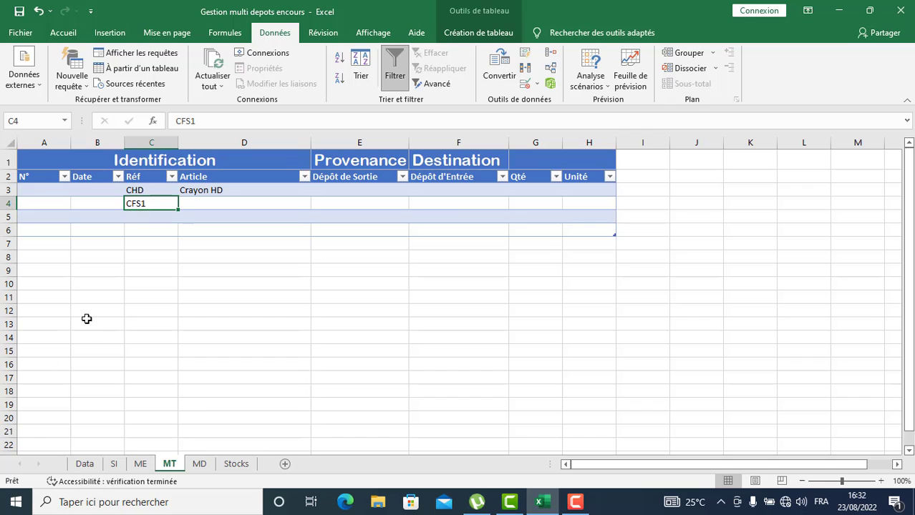
pyautogui.click(84, 464)
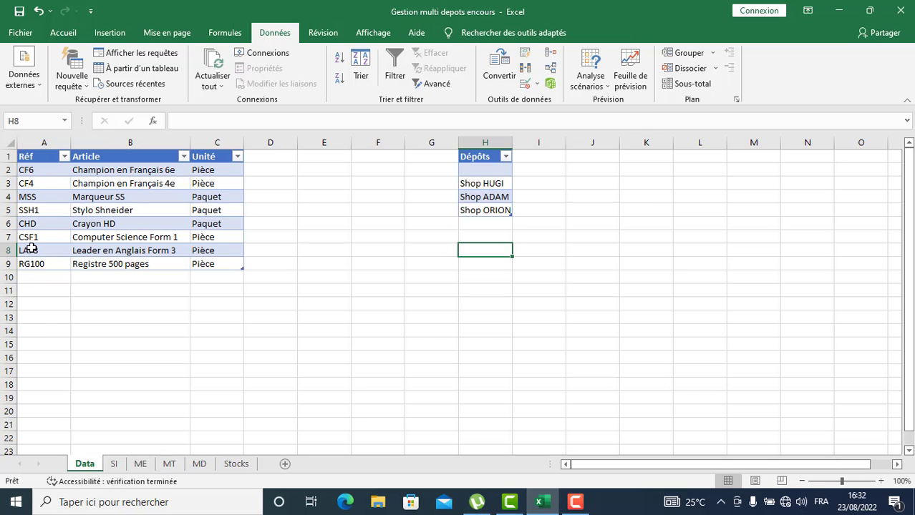
pyautogui.click(169, 464)
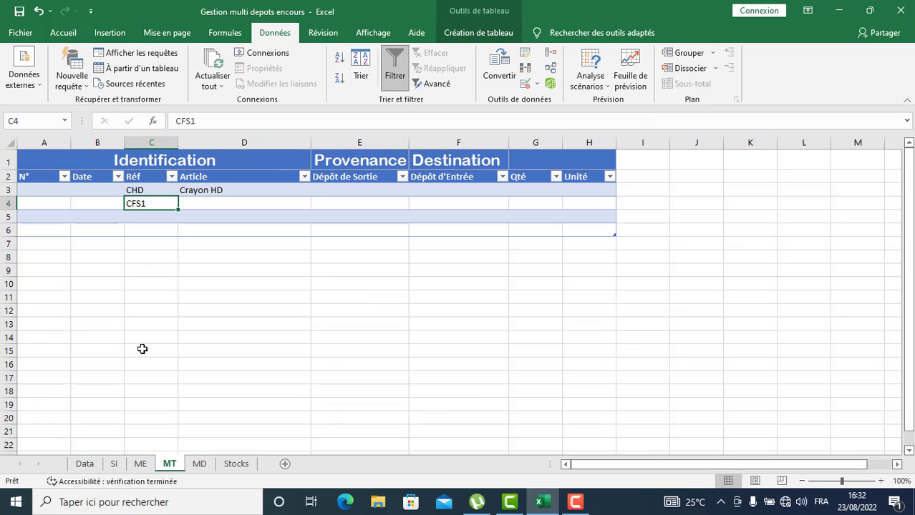
pyautogui.doubleClick(151, 204)
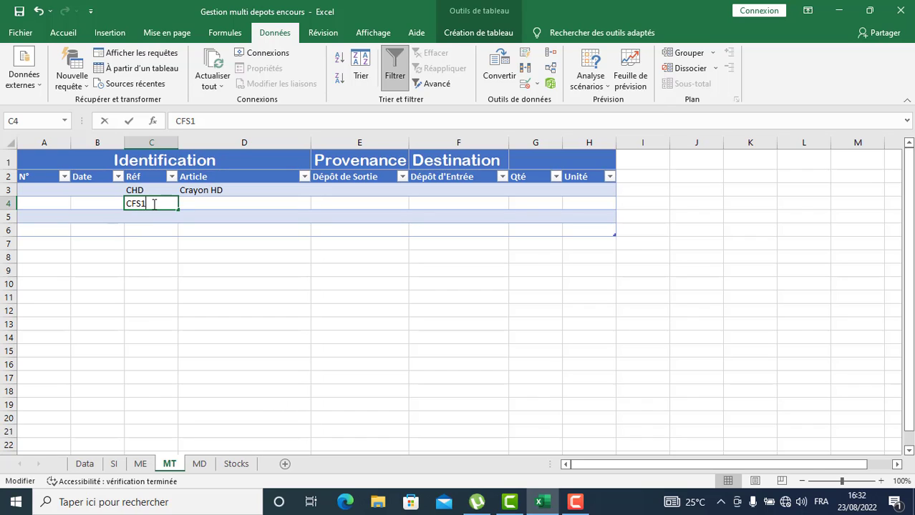
pyautogui.press('BackSpace')
pyautogui.press('BackSpace')
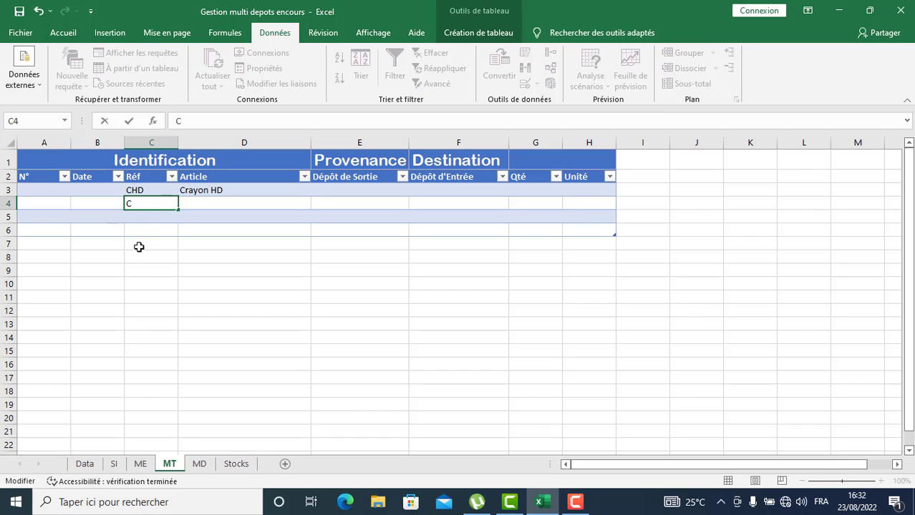
pyautogui.press('BackSpace')
pyautogui.write('F1')
pyautogui.press('Return')
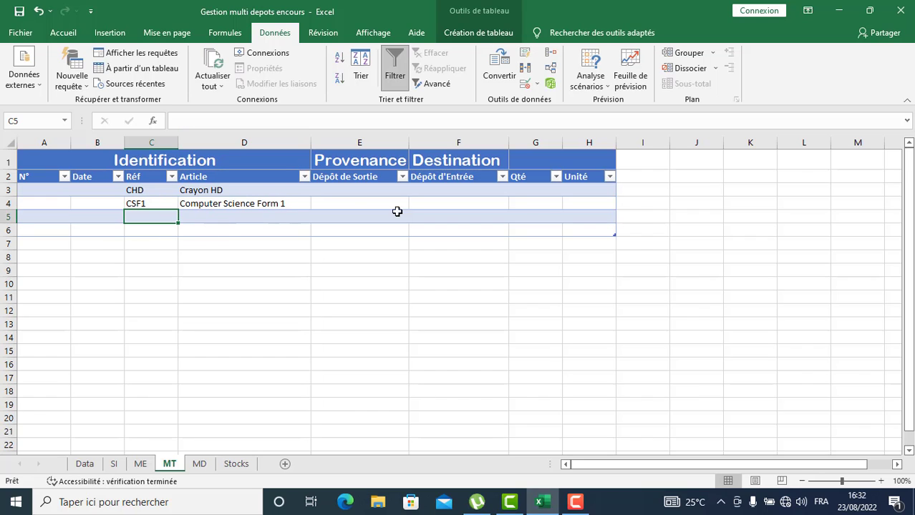
# Copy the full SIERREUR/RECHERCHEV formula text from Article cell D3, leaving the cell's formula intact.
pyautogui.click(584, 190)
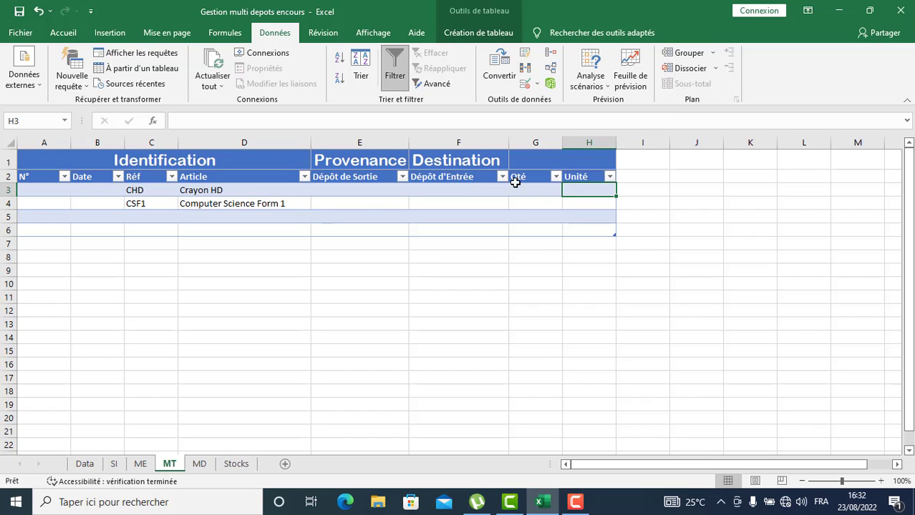
pyautogui.click(227, 190)
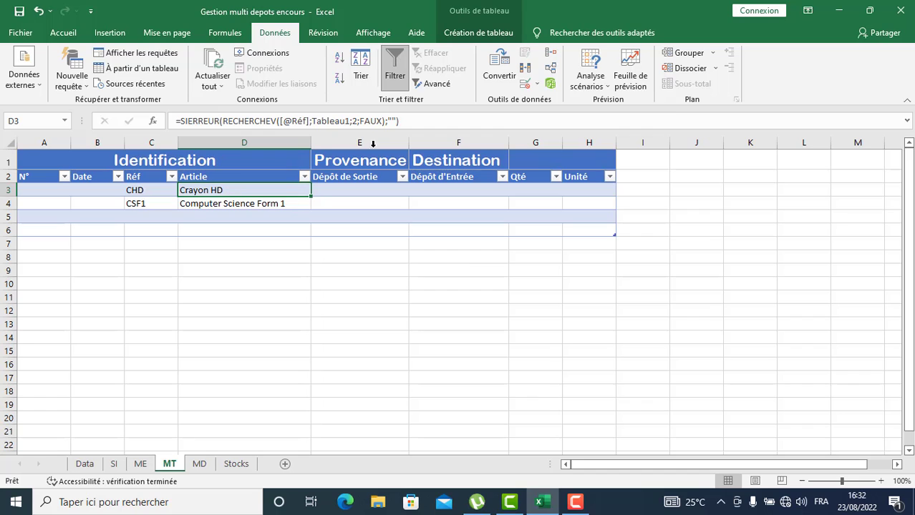
pyautogui.moveTo(412, 121); pyautogui.dragTo(151, 120)
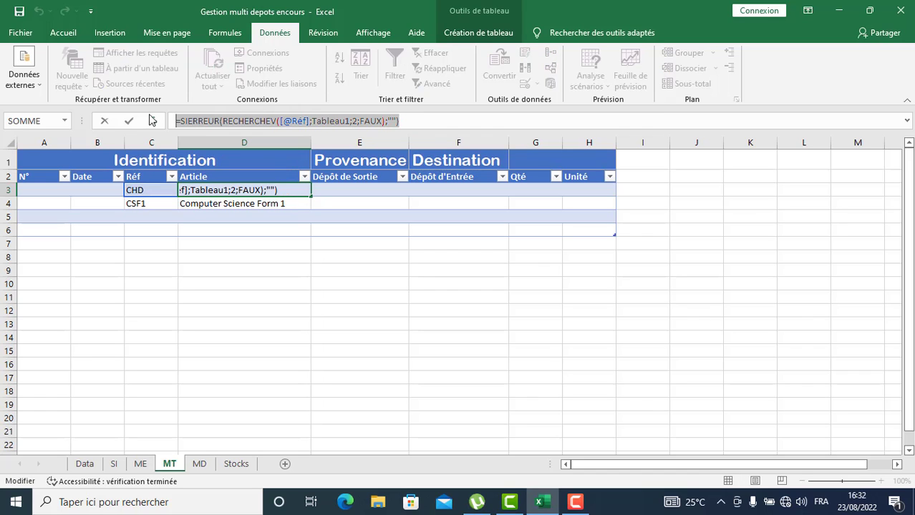
pyautogui.hotkey('ctrl', 'c')
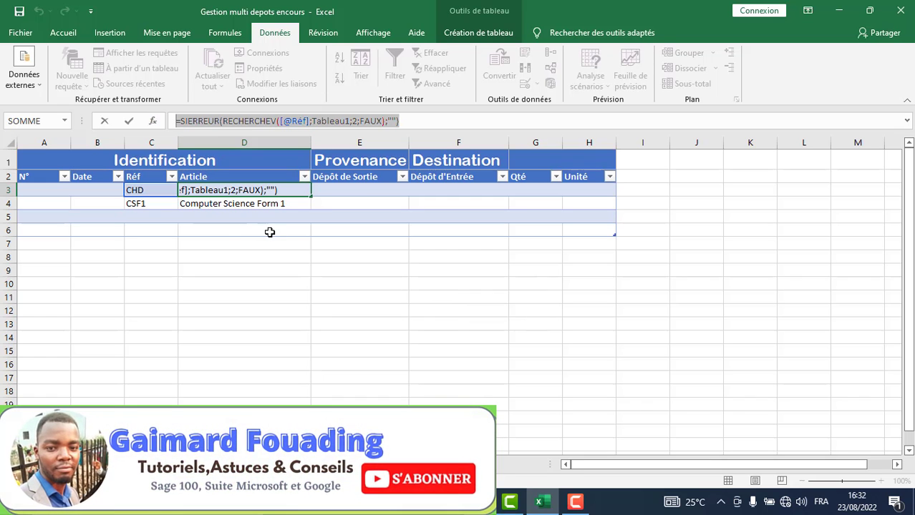
pyautogui.press('Return')
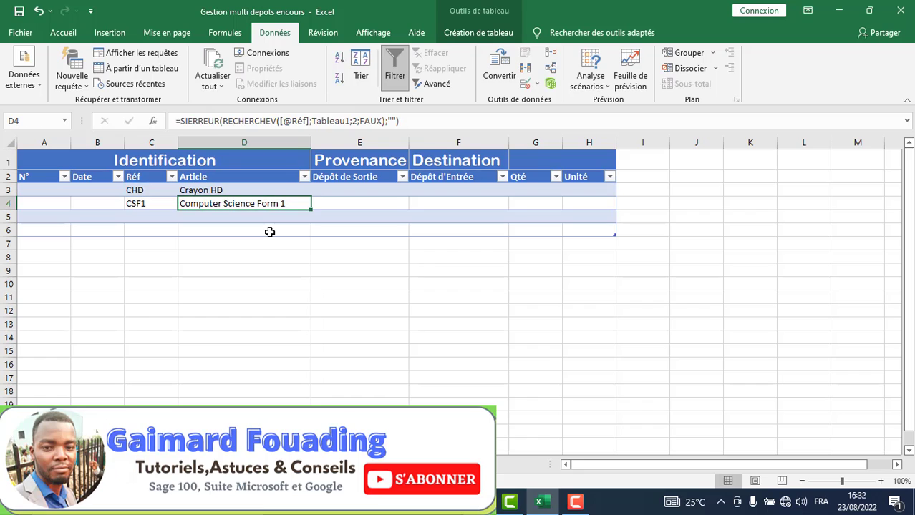
# Paste the copied formula into Unité cell H3, change its column index to 3 and validate it.
pyautogui.click(588, 190)
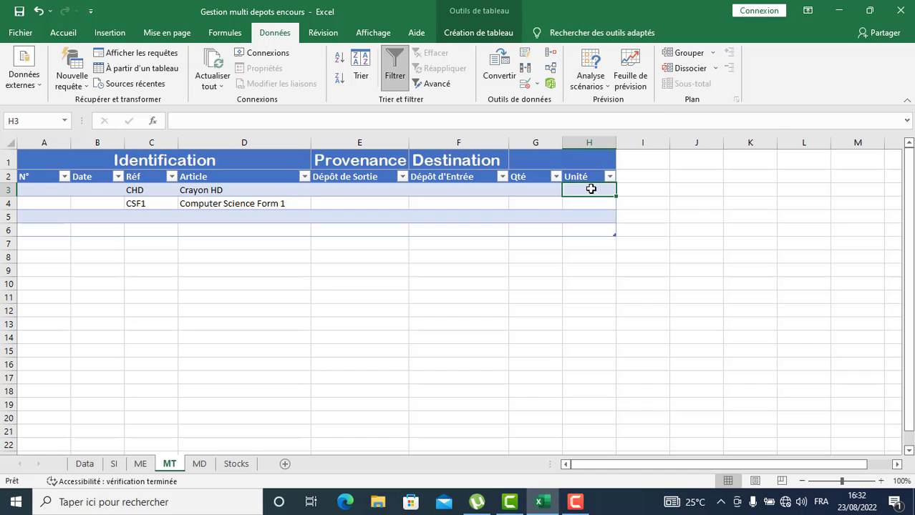
pyautogui.click(236, 121)
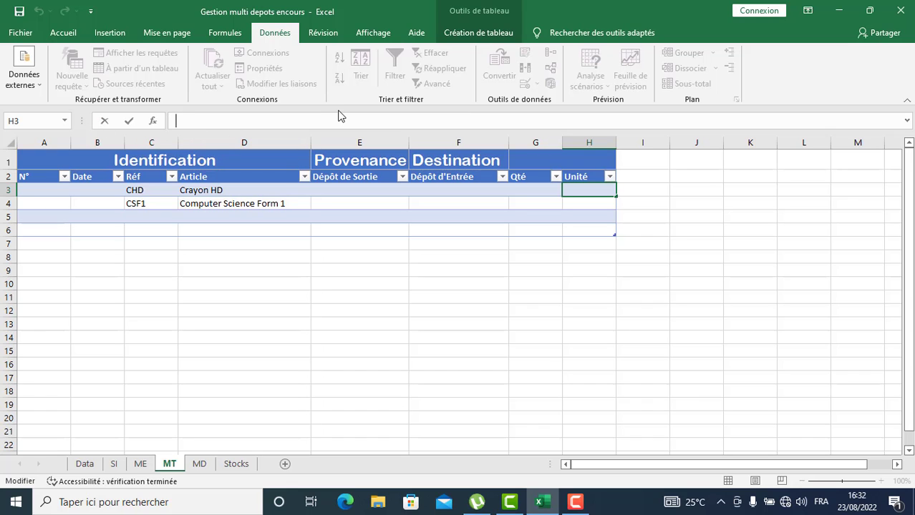
pyautogui.hotkey('ctrl', 'v')
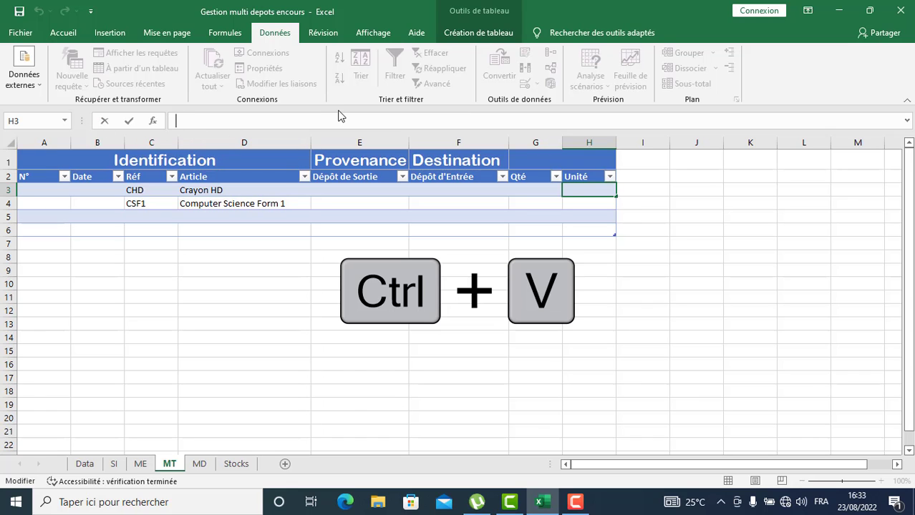
pyautogui.hotkey('ctrl', 'v')
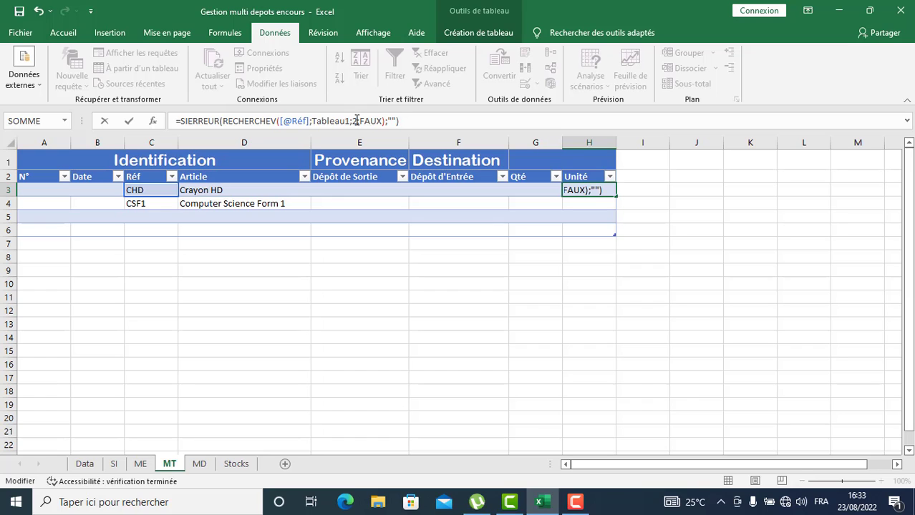
pyautogui.click(357, 121)
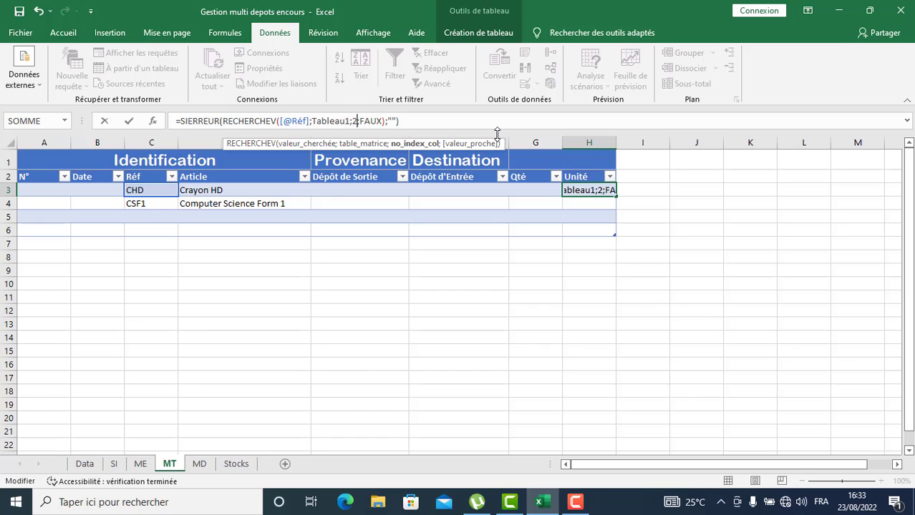
pyautogui.press('BackSpace')
pyautogui.write('3')
pyautogui.press('Return')
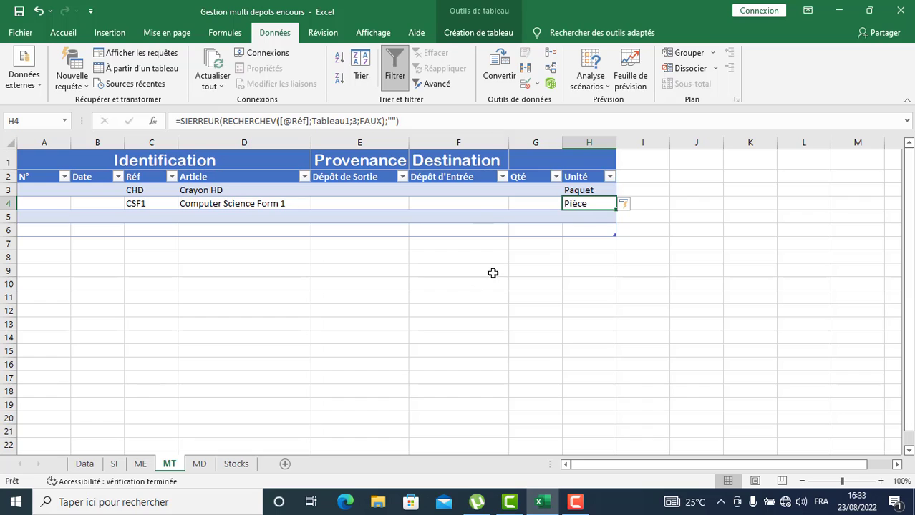
# Enter the reference CF6 in C5 of the MT sheet to test the Article and Unité lookups.
pyautogui.click(143, 217)
pyautogui.write('CF6')
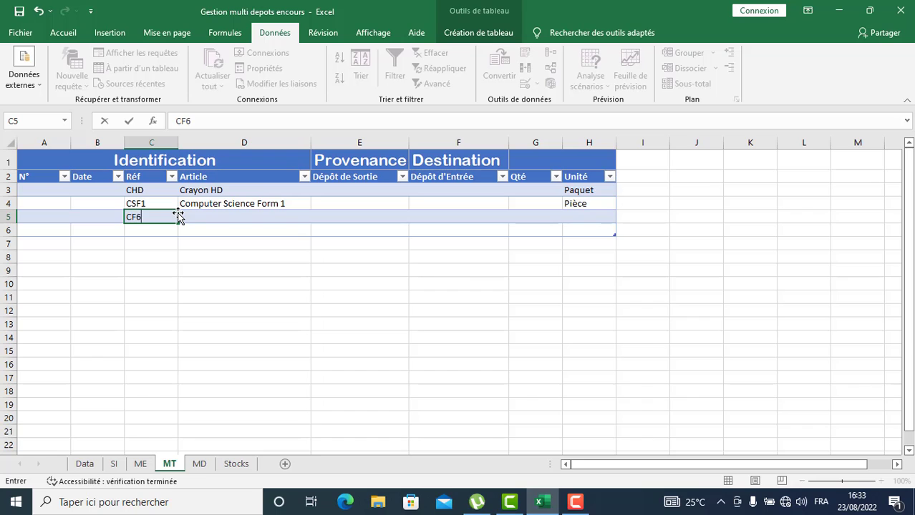
pyautogui.press('Return')
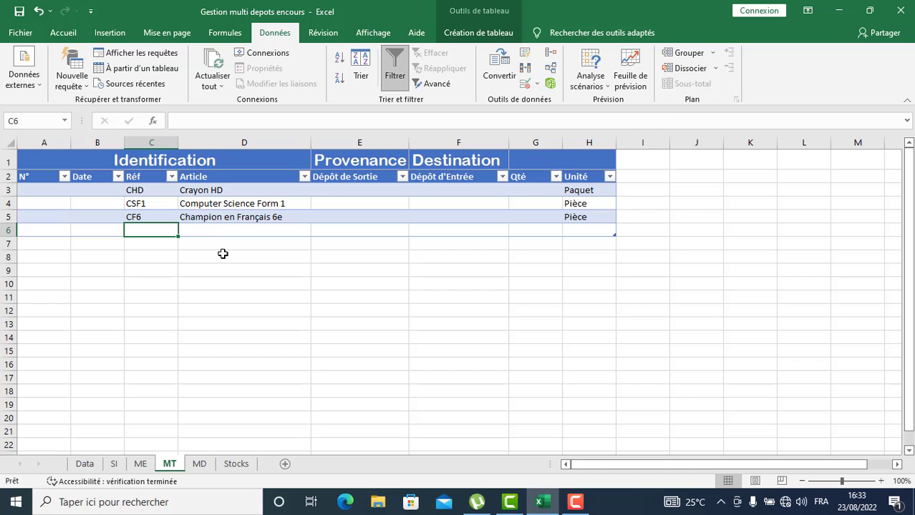
# Copy the full SIERREUR/INDEX/EQUIV formula text from Article cell D3 of the ME sheet, leaving the cell's formula intact.
pyautogui.click(141, 465)
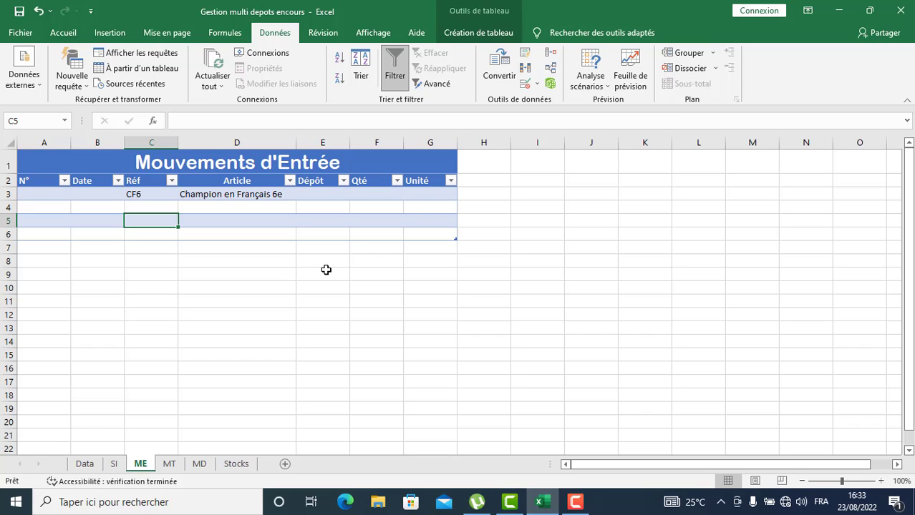
pyautogui.click(433, 194)
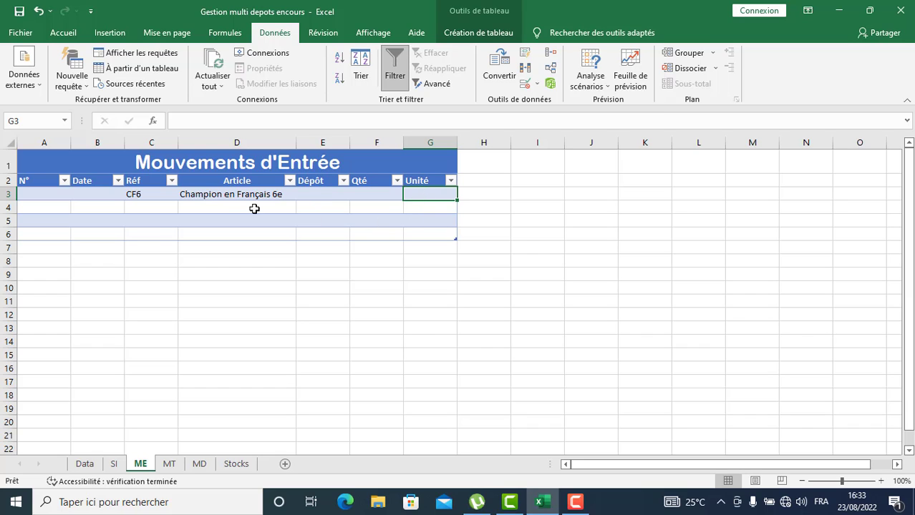
pyautogui.click(217, 195)
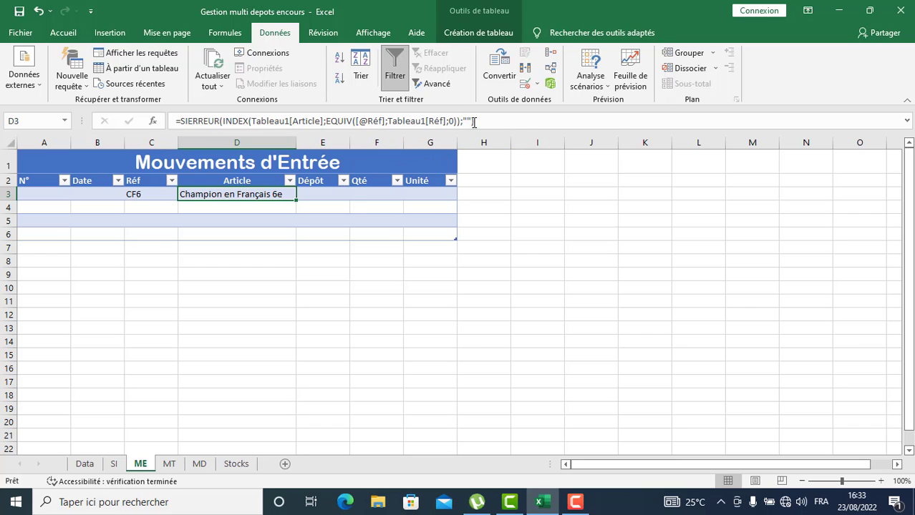
pyautogui.moveTo(474, 122); pyautogui.dragTo(172, 116)
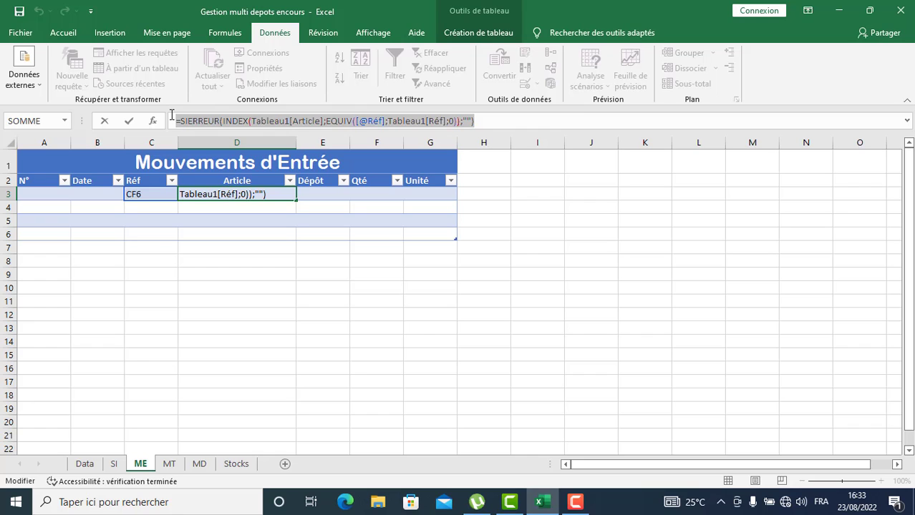
pyautogui.press('Return')
# Paste the copied formula into Unité cell G3, replace Tableau1[Article] with the Data sheet's Tableau1[Unité] column and validate it.
pyautogui.click(428, 191)
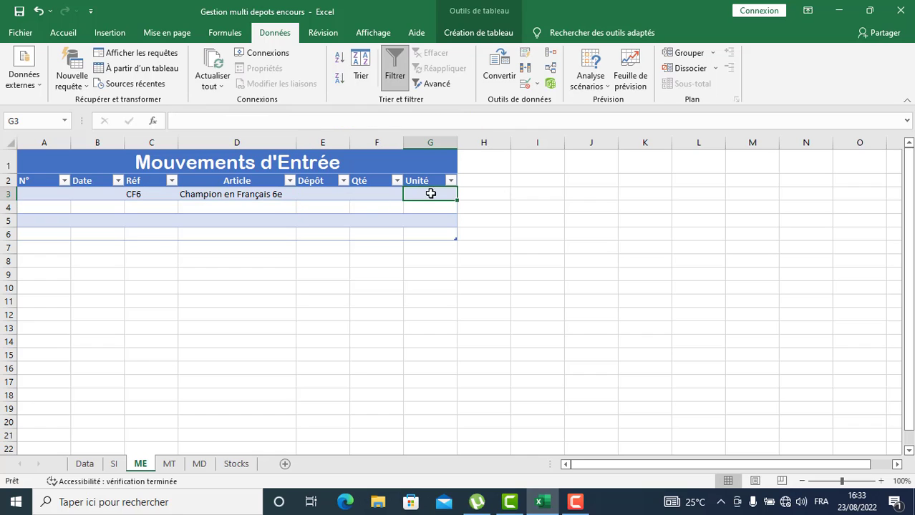
pyautogui.click(236, 121)
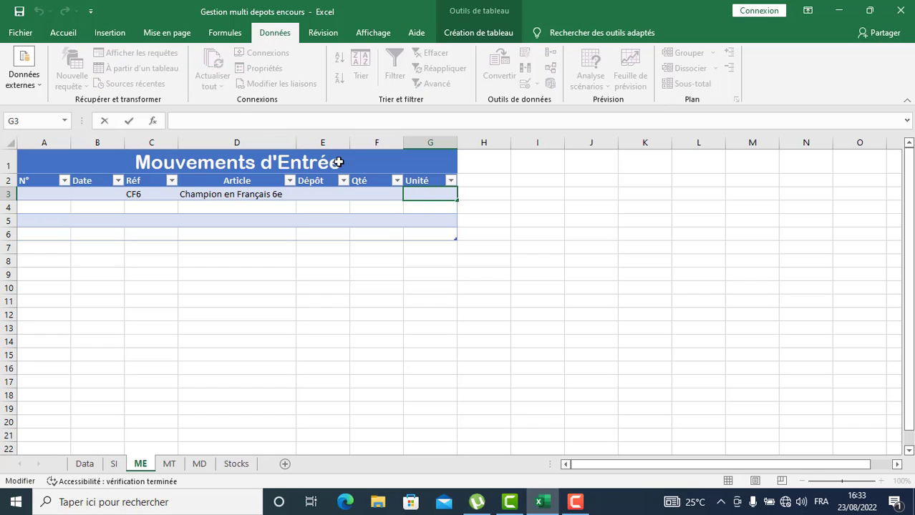
pyautogui.hotkey('ctrl', 'v')
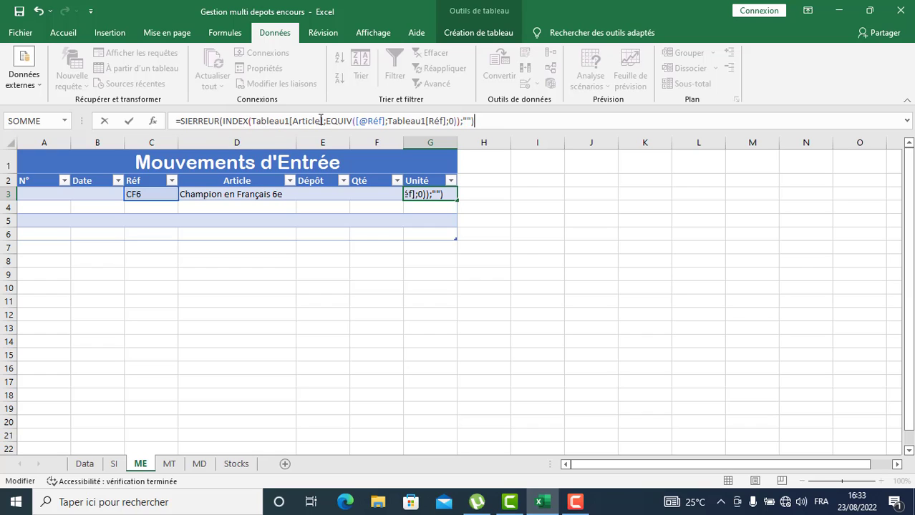
pyautogui.moveTo(323, 120); pyautogui.dragTo(250, 120)
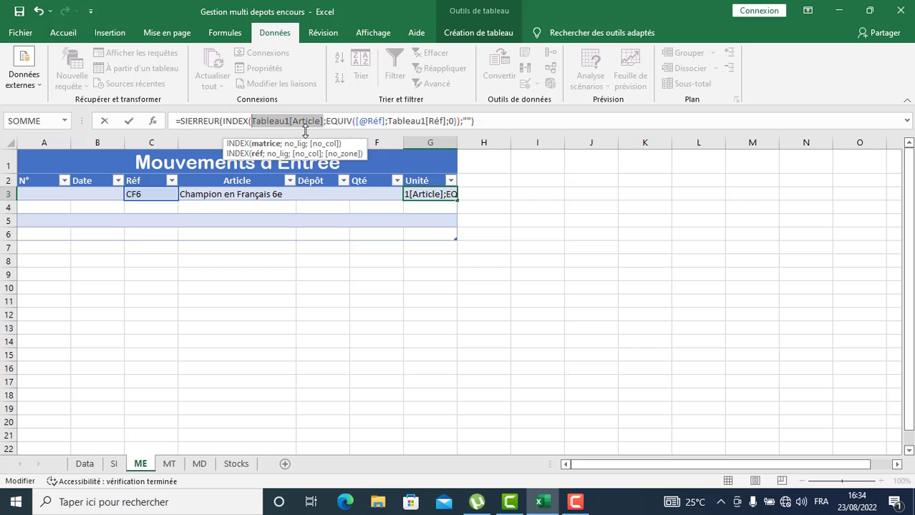
pyautogui.press('Delete')
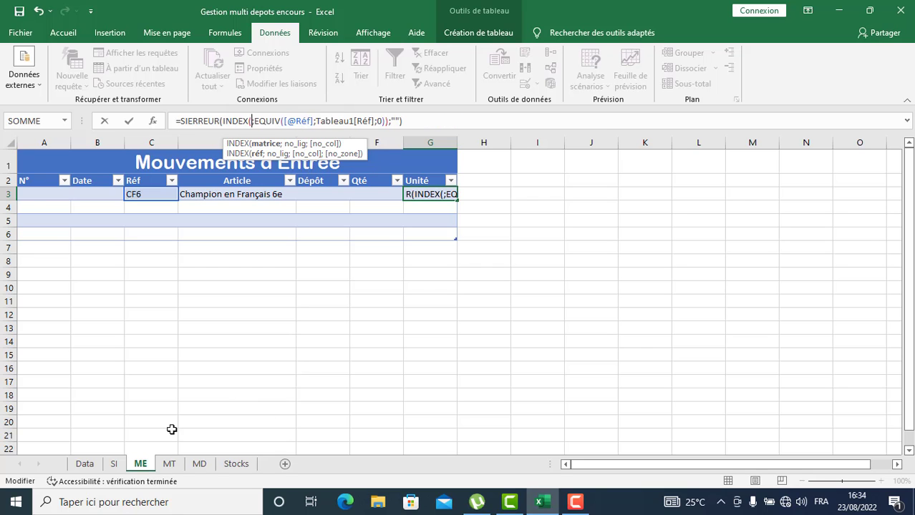
pyautogui.click(84, 464)
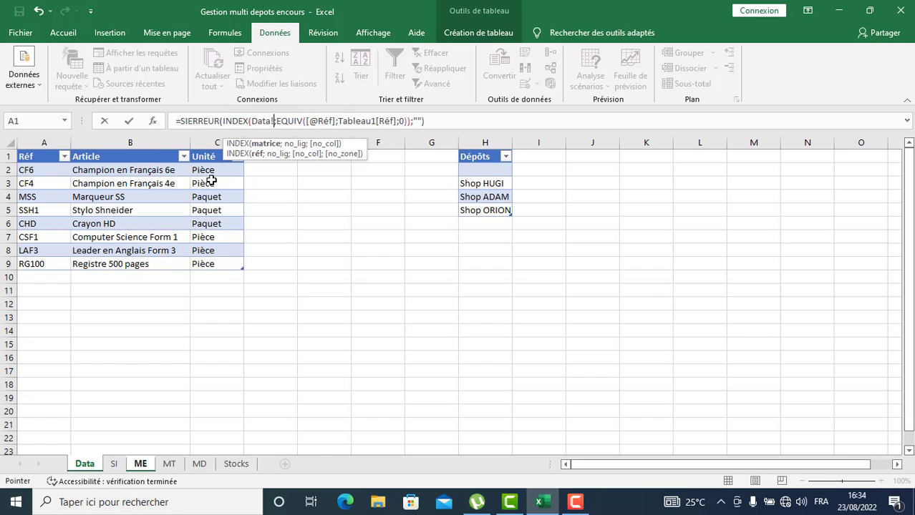
pyautogui.click(207, 152)
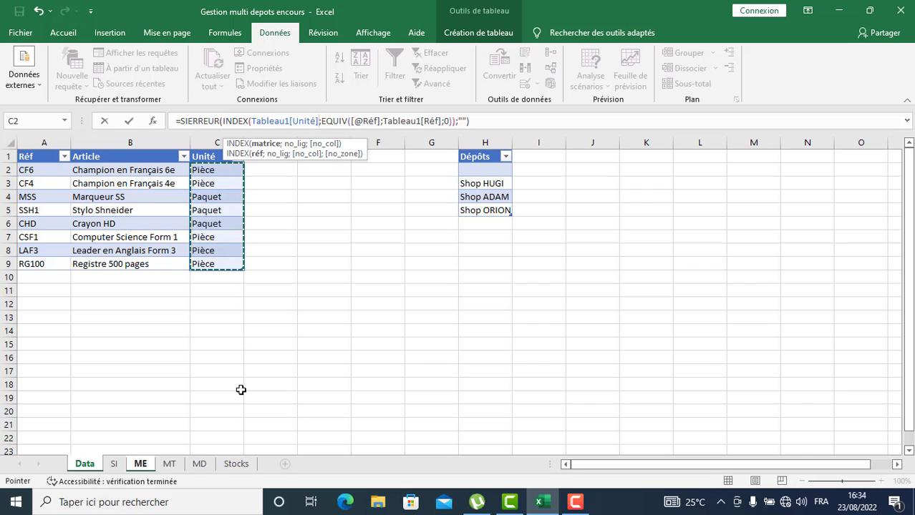
pyautogui.write(';')
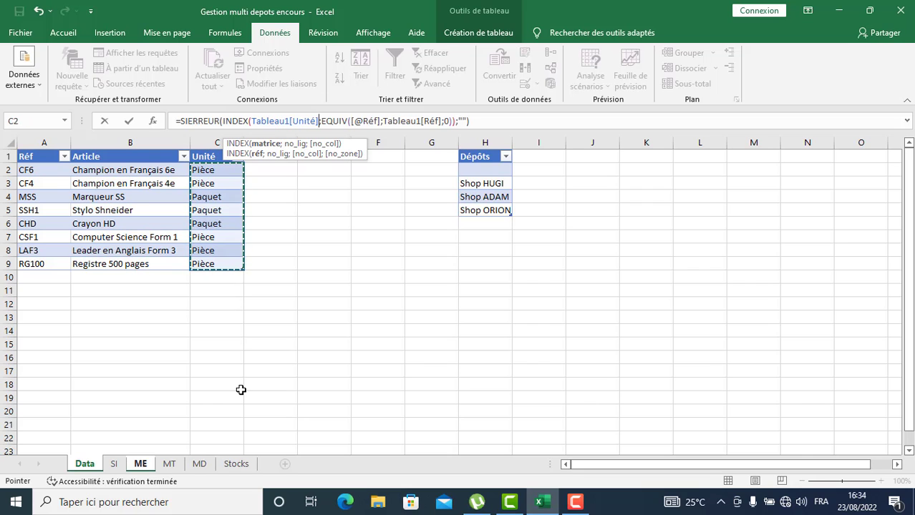
pyautogui.press('Return')
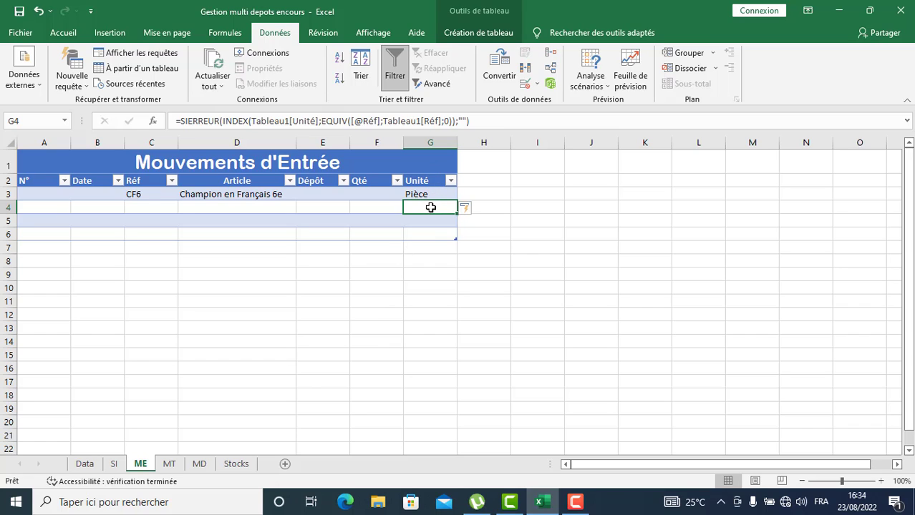
# Enter the reference CHD in C4 of the ME sheet to test the Article and Unité lookups.
pyautogui.click(149, 207)
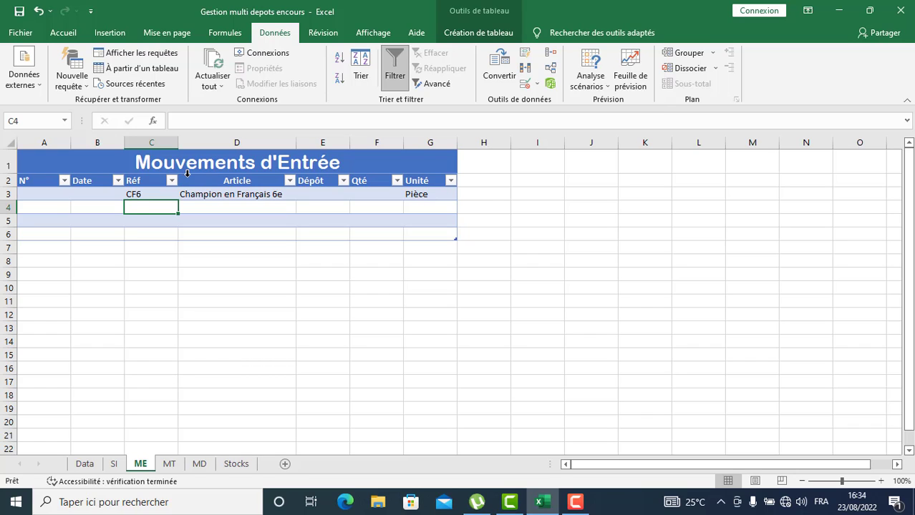
pyautogui.write('SHD')
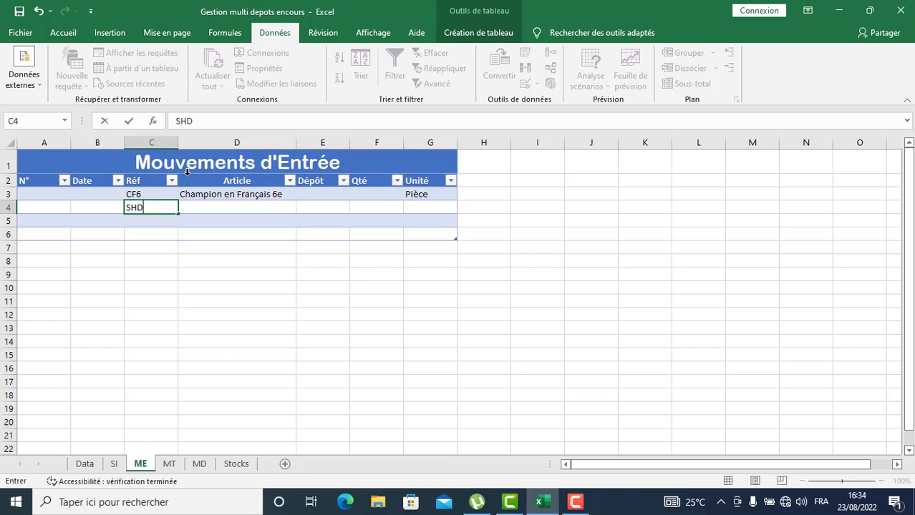
pyautogui.press('BackSpace')
pyautogui.press('BackSpace')
pyautogui.write('CHD')
pyautogui.press('Return')
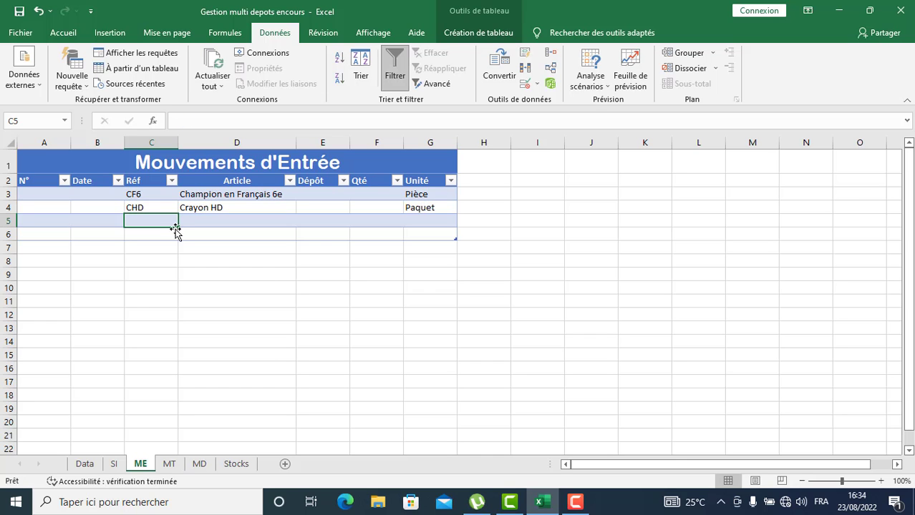
pyautogui.click(169, 464)
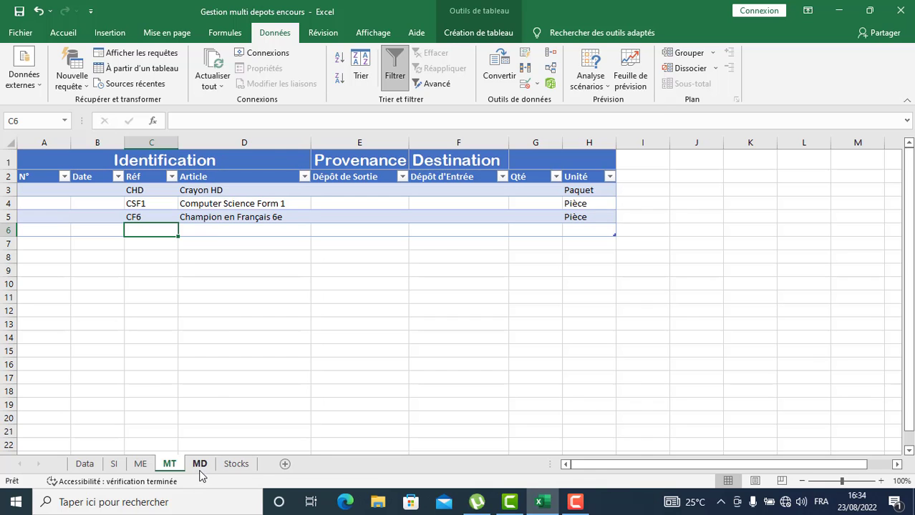
pyautogui.click(200, 464)
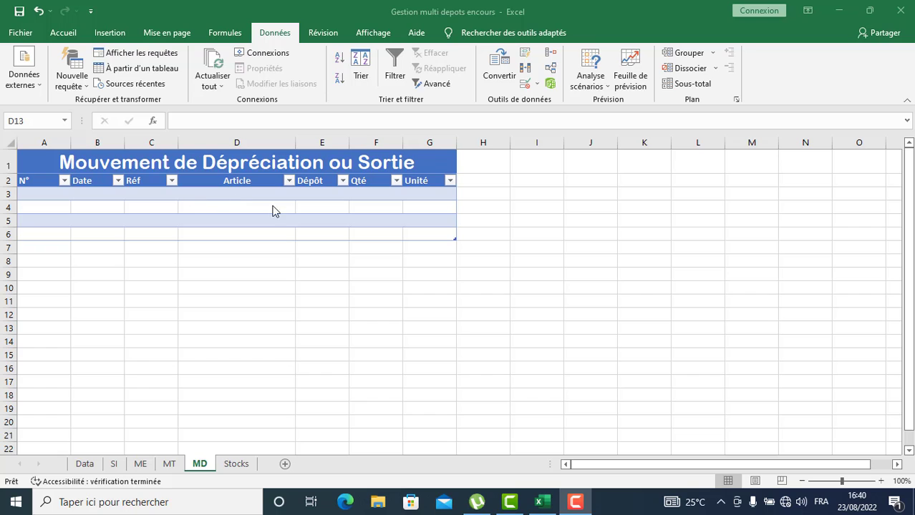
pyautogui.click(213, 192)
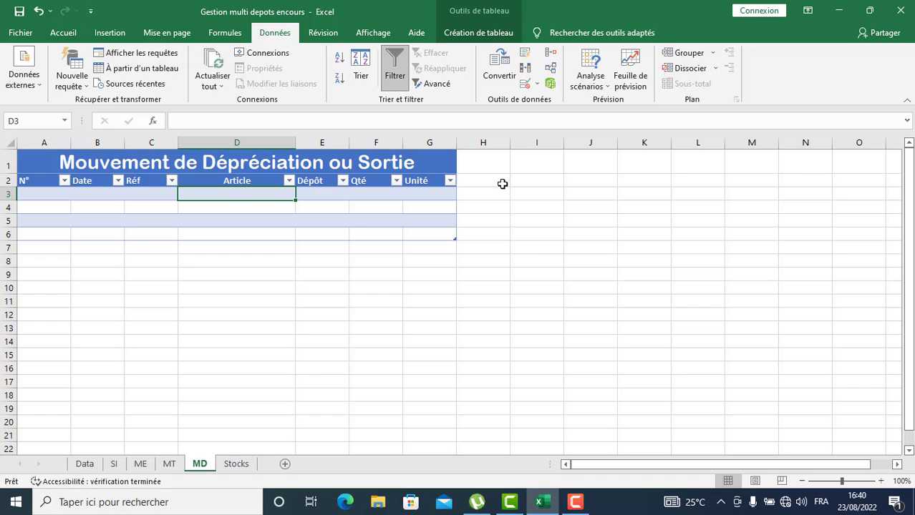
pyautogui.write('=')
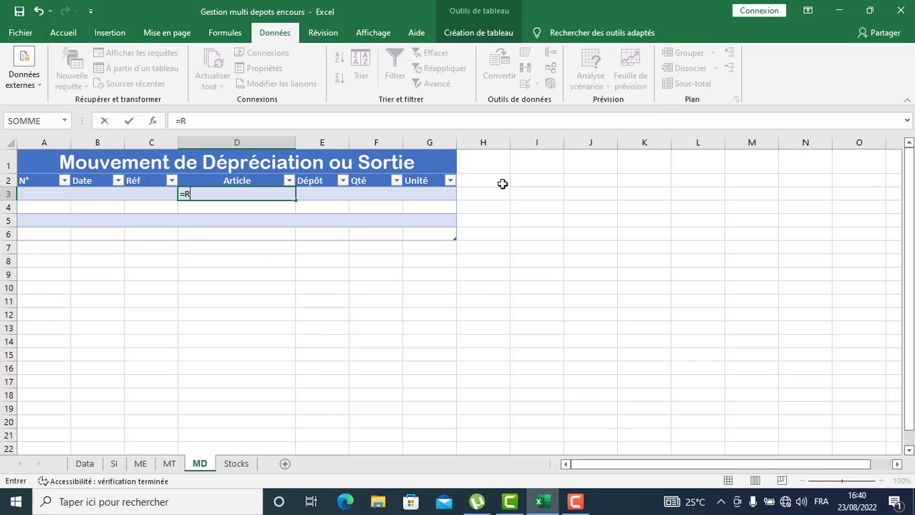
pyautogui.write('Rech')
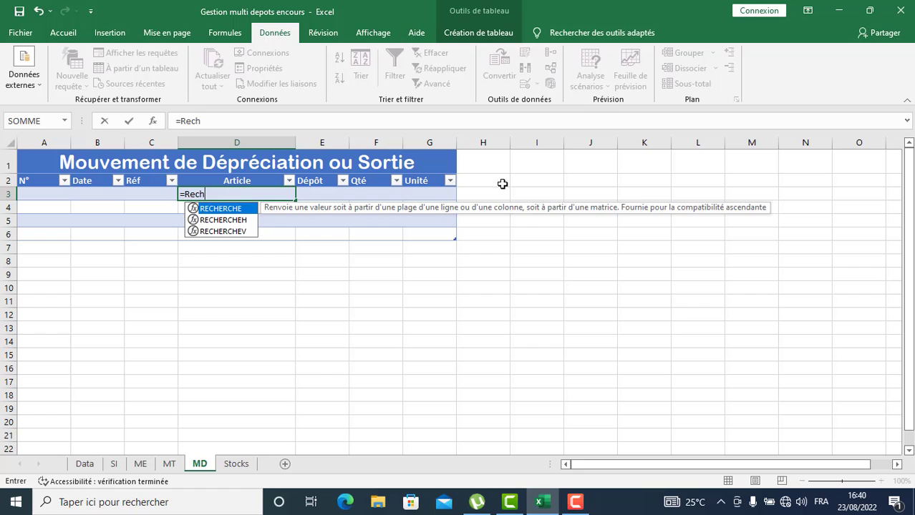
pyautogui.press('Down')
pyautogui.press('Down')
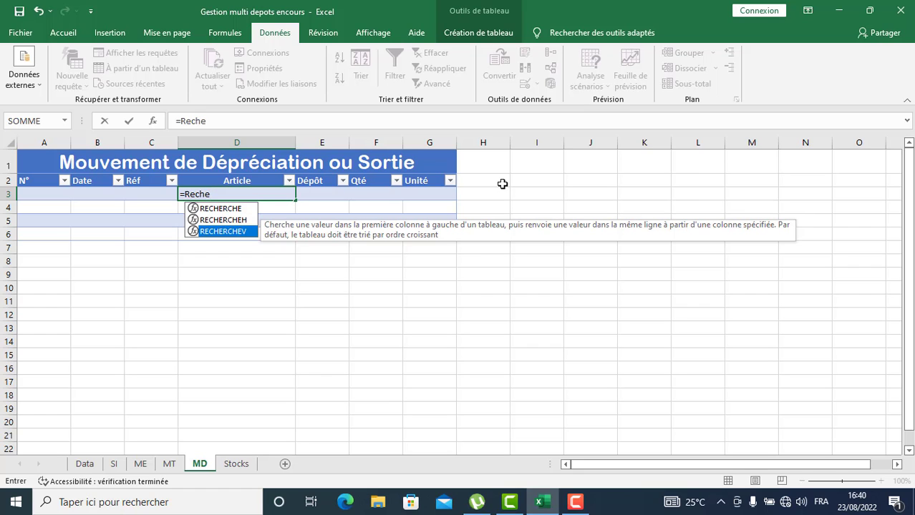
pyautogui.press('Tab')
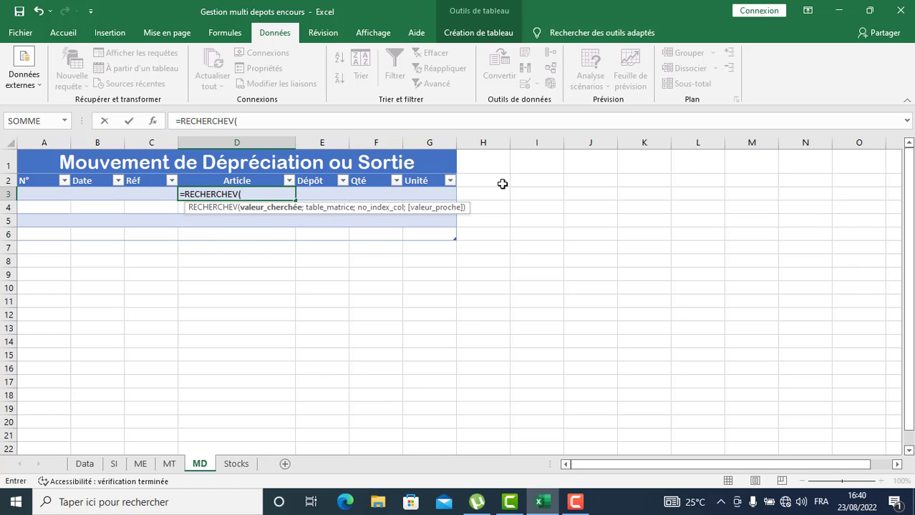
pyautogui.click(157, 195)
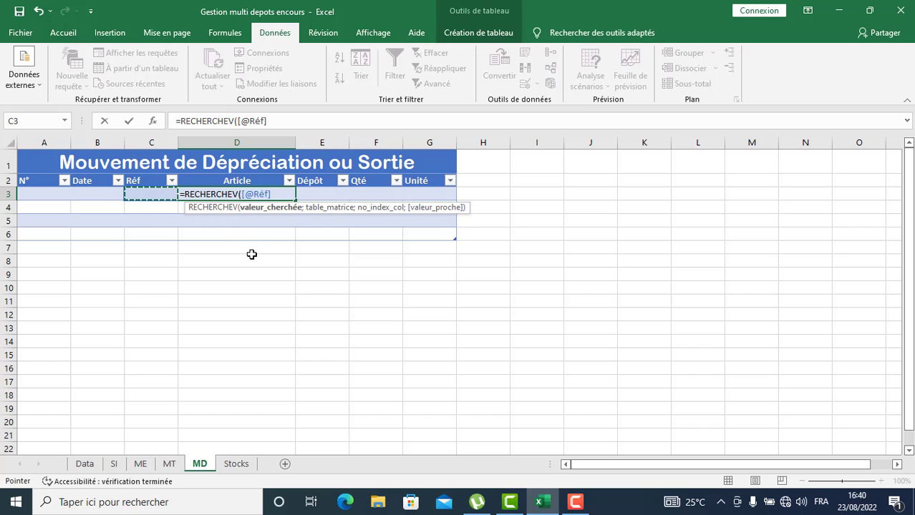
pyautogui.write(';')
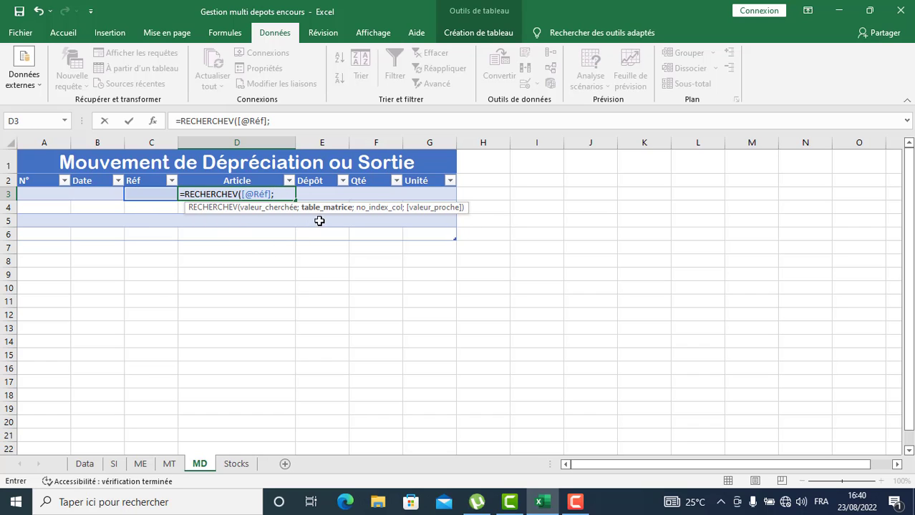
# Complete the RECHERCHEV arguments with Tableau1 from the Data sheet as the table, column index 2 and 0 for an exact match.
pyautogui.click(94, 469)
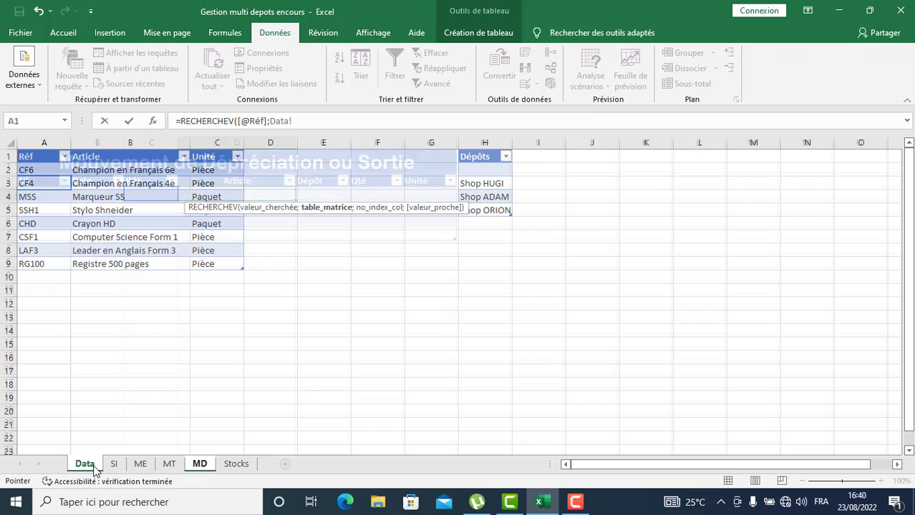
pyautogui.click(21, 154)
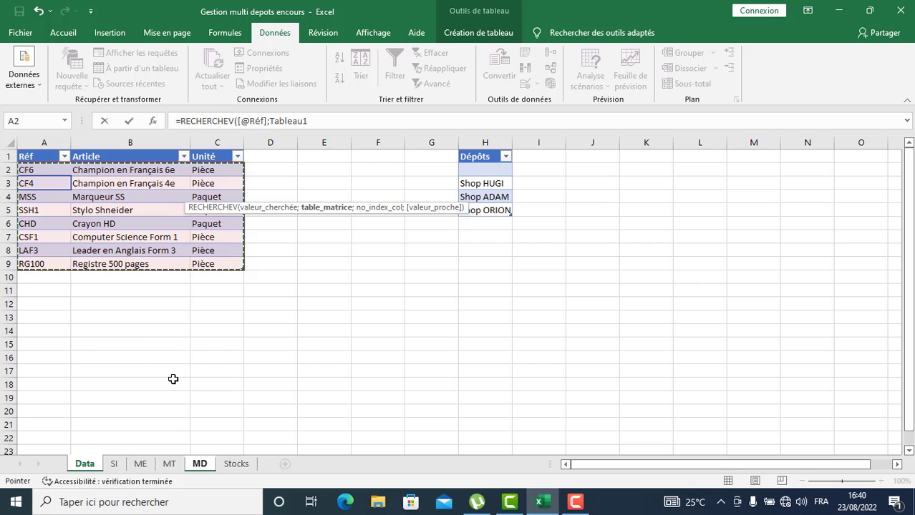
pyautogui.write(';2')
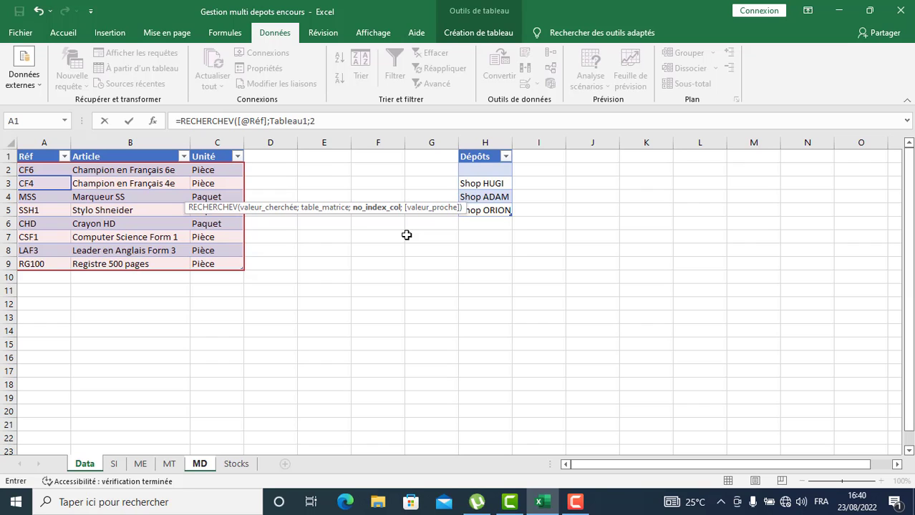
pyautogui.write(';')
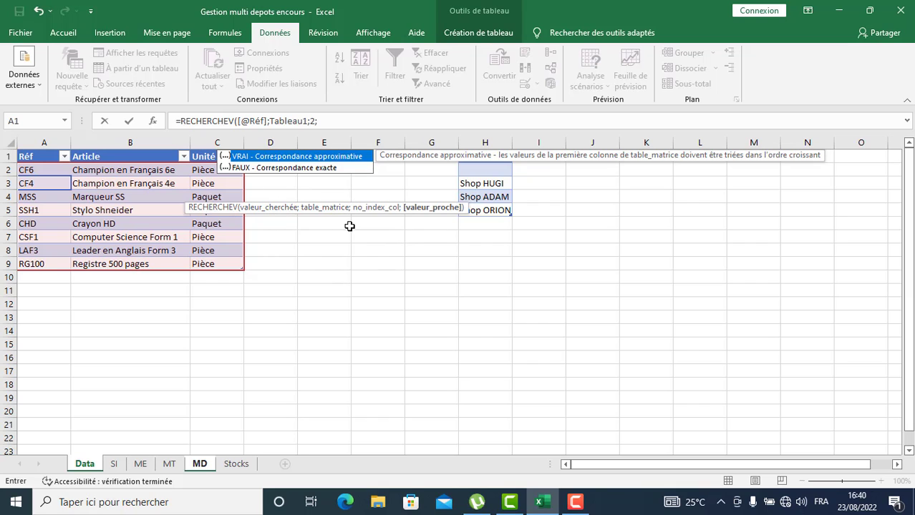
pyautogui.press('Escape')
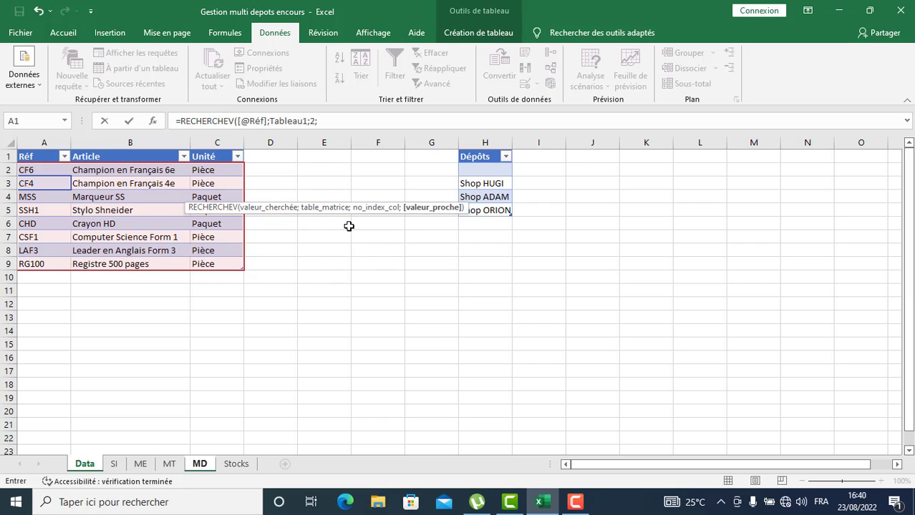
pyautogui.click(328, 125)
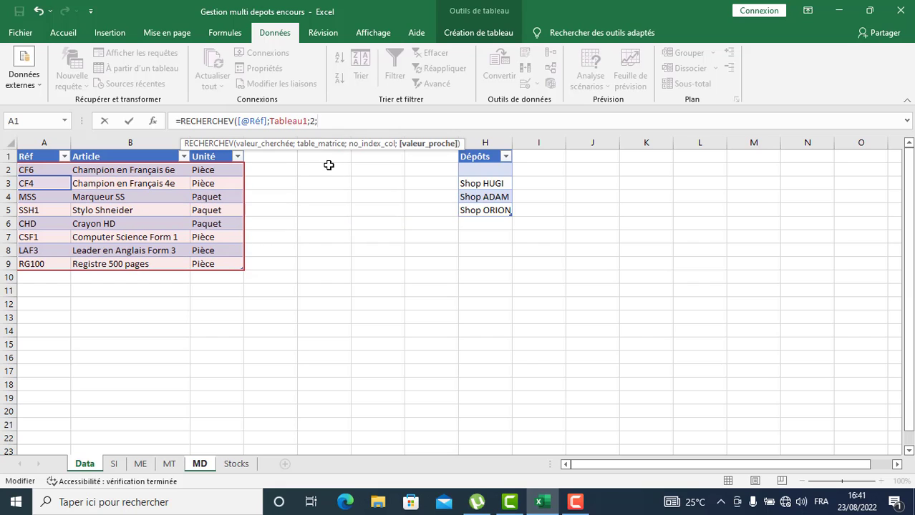
pyautogui.write('0')
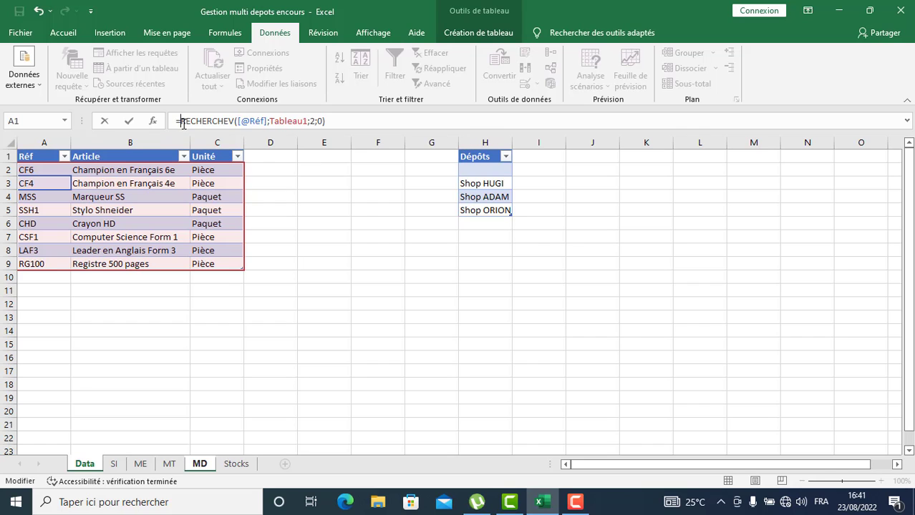
# Wrap the RECHERCHEV formula in SIERREUR with "" as the error value and validate it.
pyautogui.write('Sier')
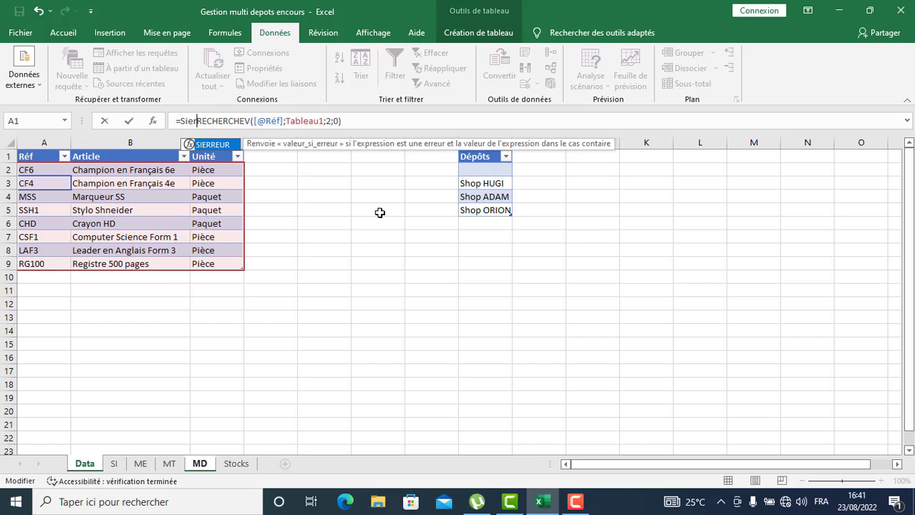
pyautogui.press('Tab')
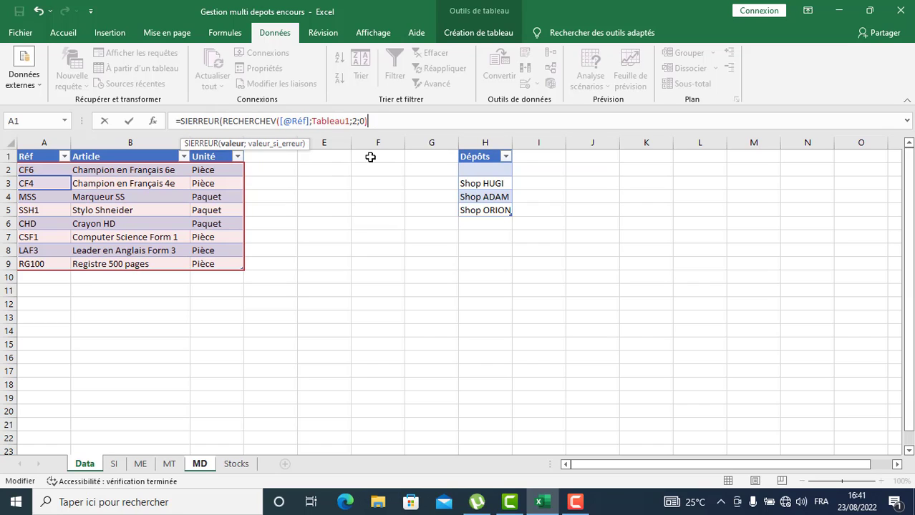
pyautogui.write(';')
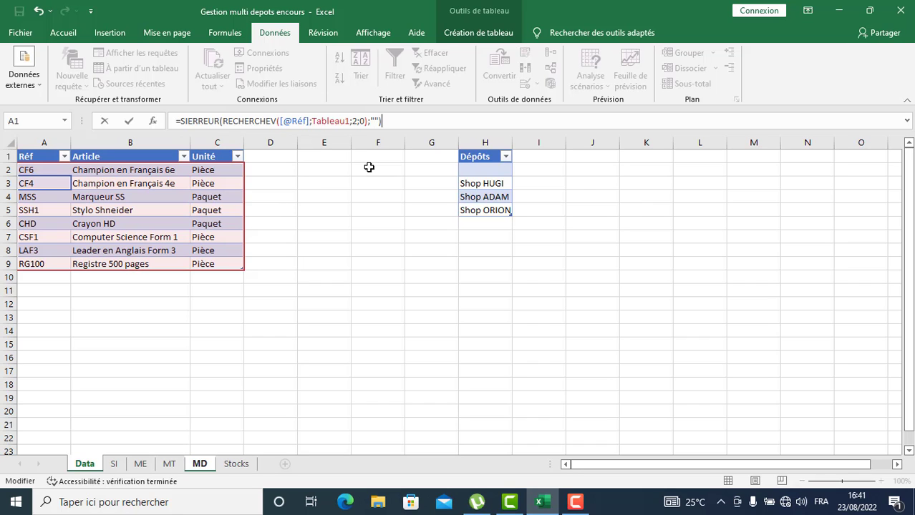
pyautogui.press('Return')
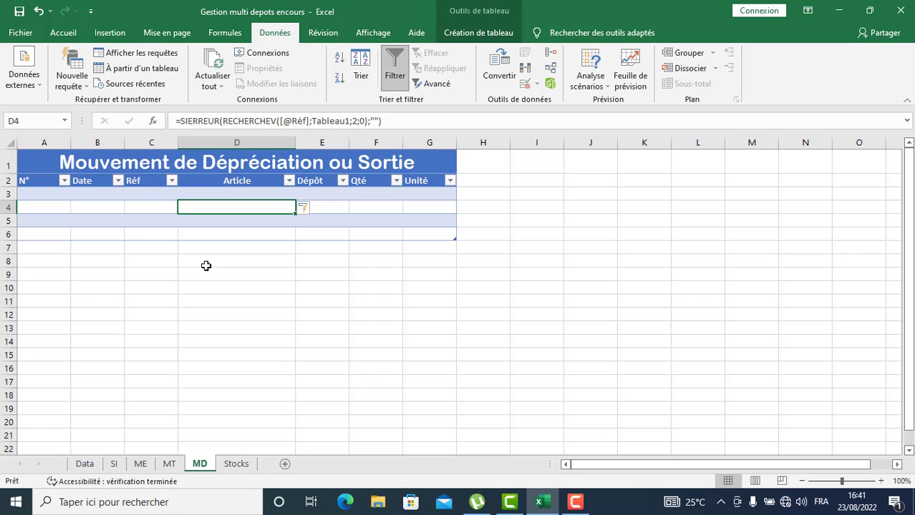
# Restrict Réf cells C3:C6 of the MD sheet to a dropdown list sourced from Data!$A$2:$A$9.
pyautogui.click(142, 193)
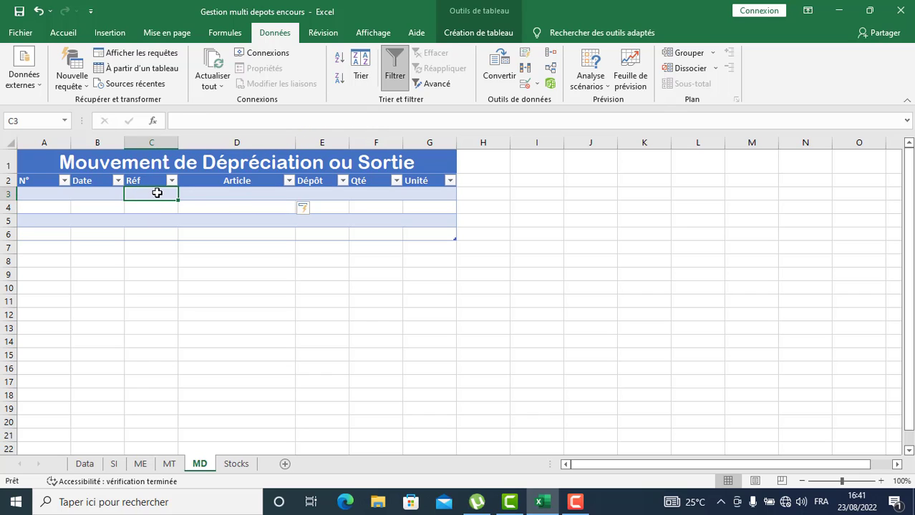
pyautogui.moveTo(157, 192); pyautogui.dragTo(158, 242)
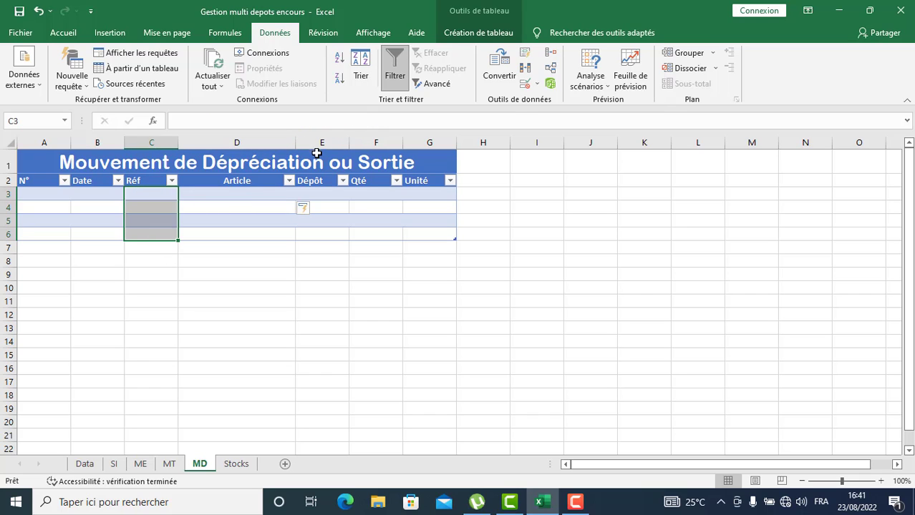
pyautogui.click(537, 85)
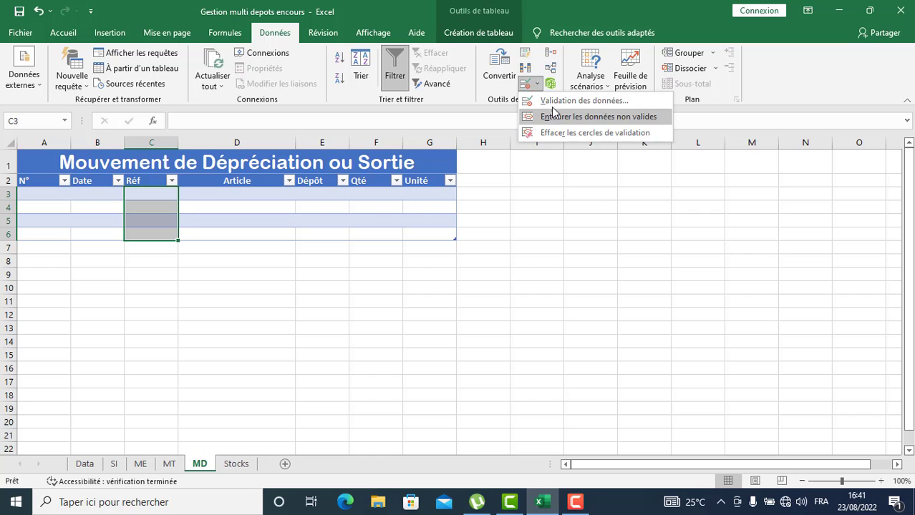
pyautogui.click(551, 105)
pyautogui.click(641, 280)
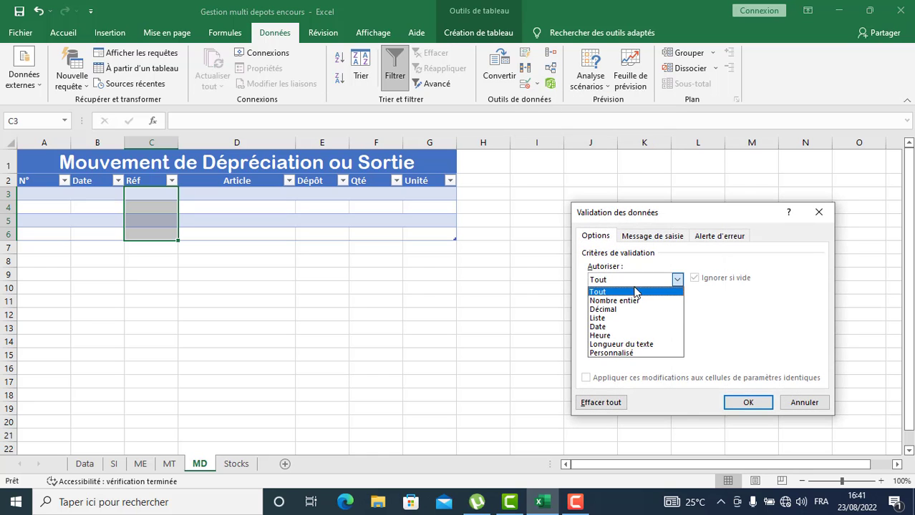
pyautogui.click(617, 320)
pyautogui.click(637, 333)
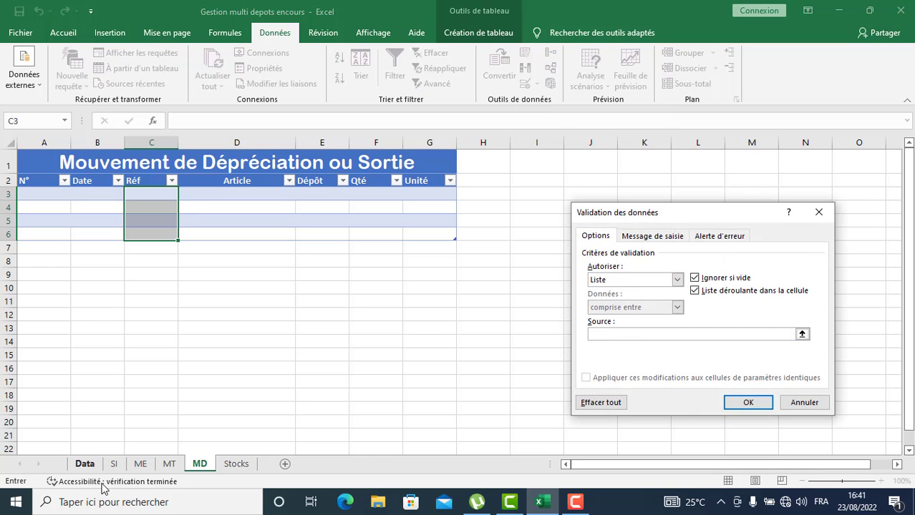
pyautogui.click(88, 465)
pyautogui.click(41, 151)
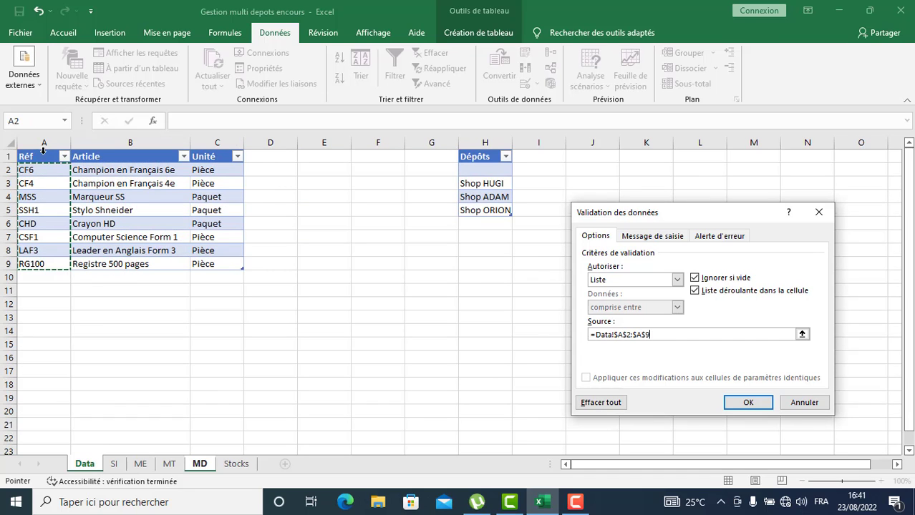
pyautogui.click(741, 399)
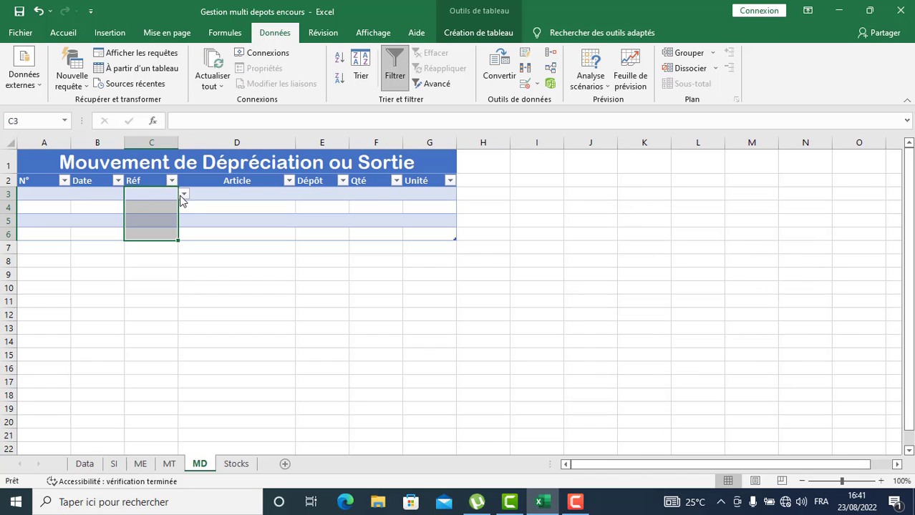
# Test the Article lookup by choosing CF6 in C3, SSH1 in C4 and CHD in C6 from the reference lists.
pyautogui.click(183, 197)
pyautogui.click(143, 205)
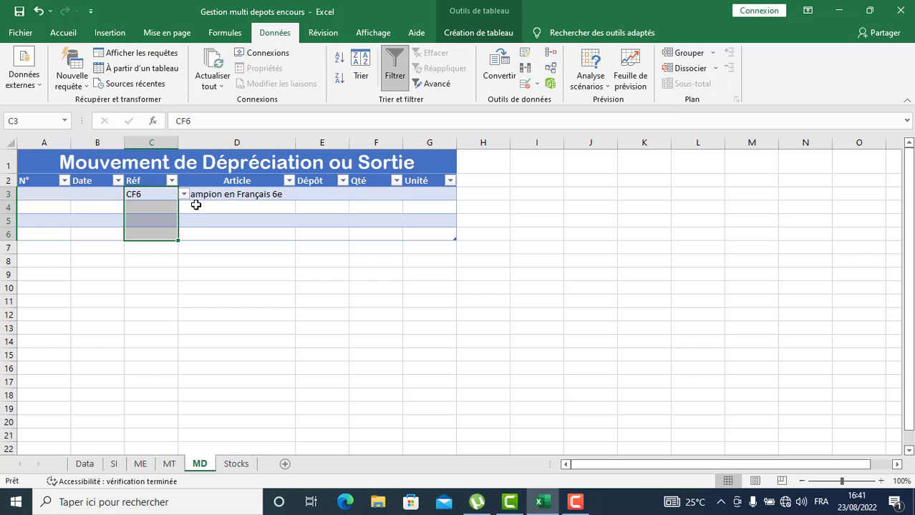
pyautogui.click(158, 207)
pyautogui.click(184, 207)
pyautogui.click(167, 252)
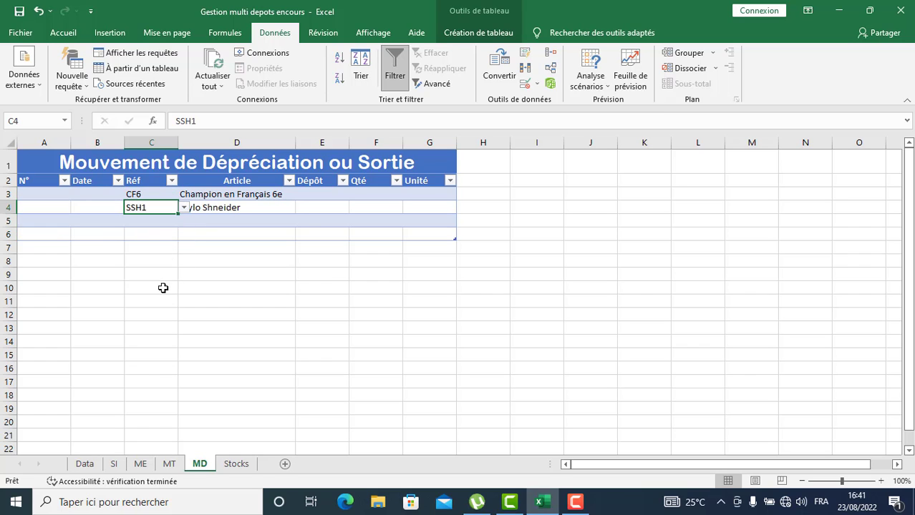
pyautogui.click(156, 234)
pyautogui.click(184, 235)
pyautogui.click(165, 283)
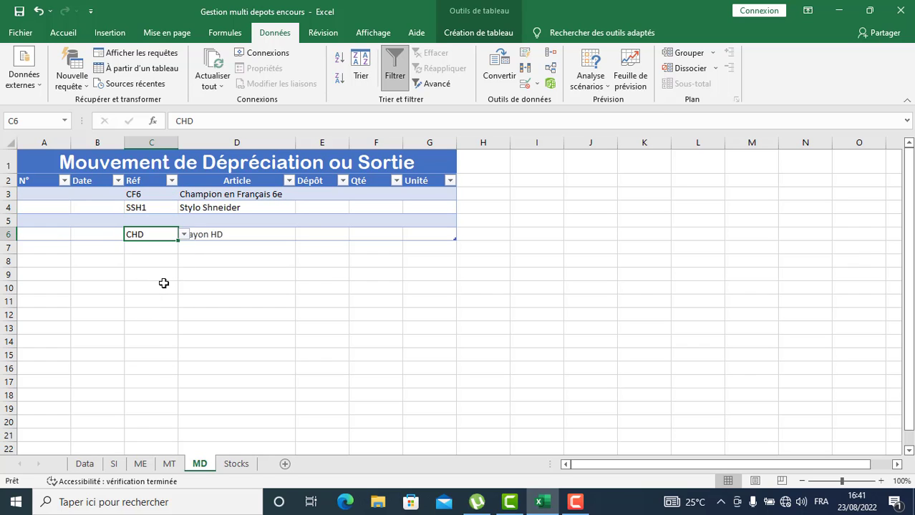
# Clear the test references for the Article lookup from C3:C6.
pyautogui.click(133, 219)
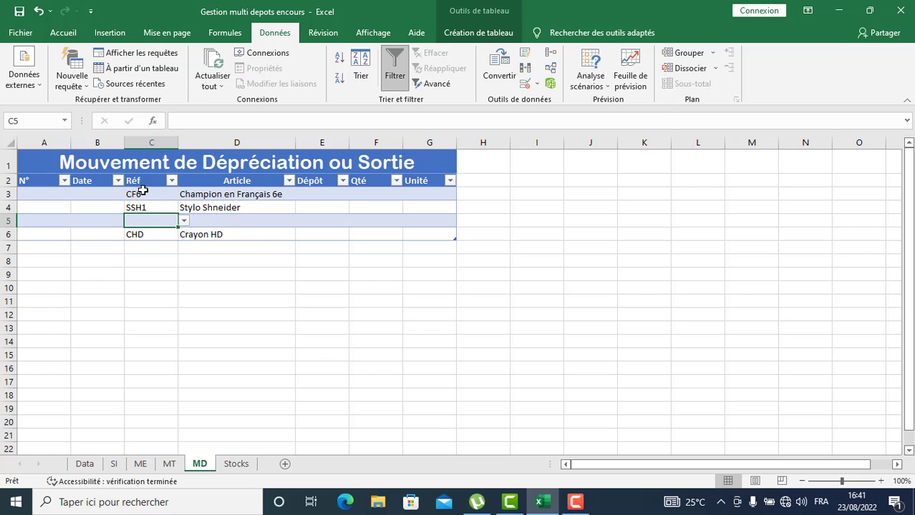
pyautogui.click(144, 194)
pyautogui.moveTo(143, 194); pyautogui.dragTo(155, 234)
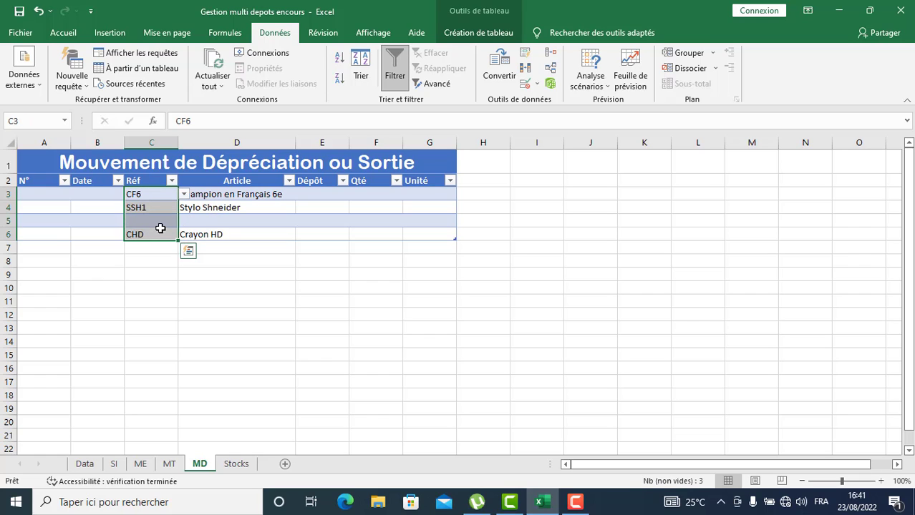
pyautogui.press('Delete')
# Copy the full SIERREUR/RECHERCHEV formula text from Article cell D3, leaving the cell unedited.
pyautogui.click(430, 194)
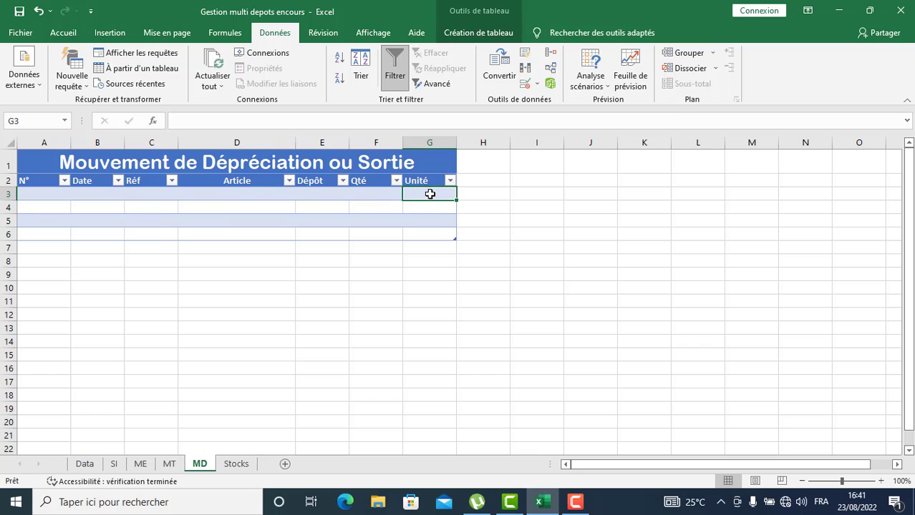
pyautogui.click(237, 194)
pyautogui.moveTo(407, 121); pyautogui.dragTo(159, 125)
pyautogui.hotkey('ctrl', 'c')
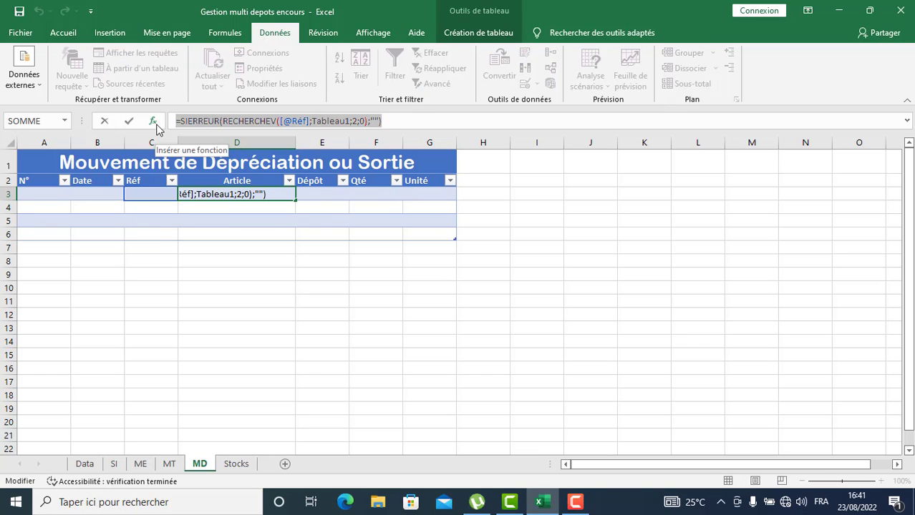
pyautogui.press('Escape')
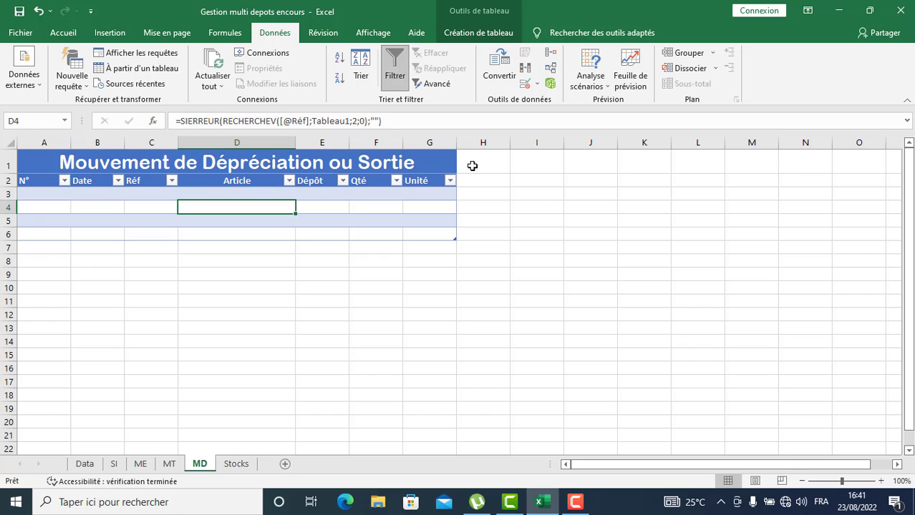
# Paste the copied formula into Unité cell G3, set its column index to 3 and validate it.
pyautogui.click(434, 197)
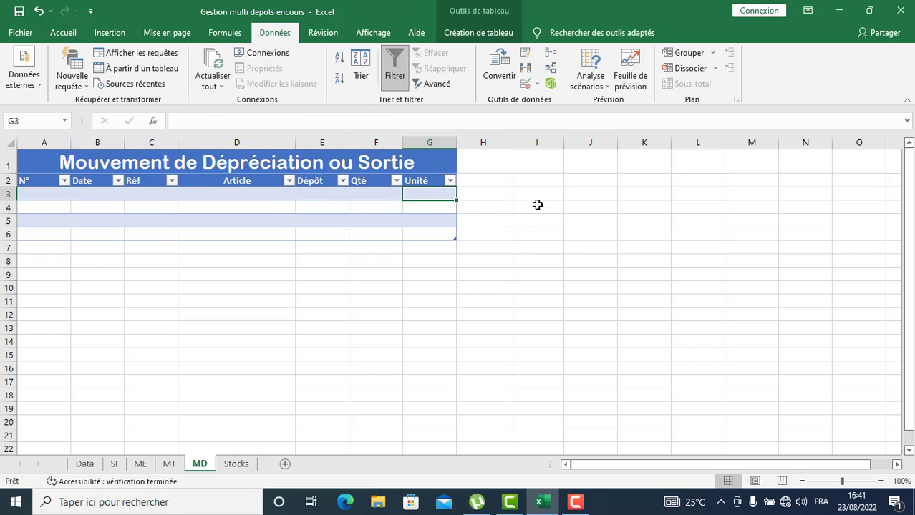
pyautogui.click(273, 119)
pyautogui.hotkey('ctrl', 'v')
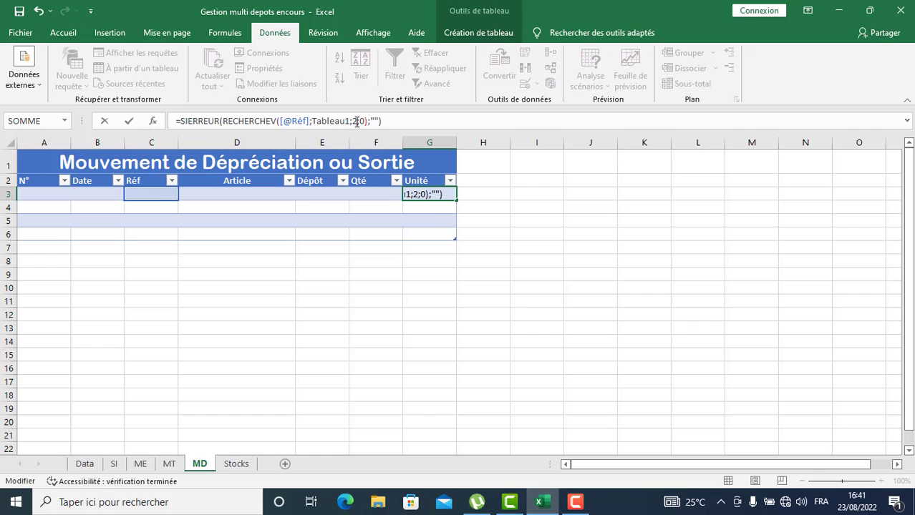
pyautogui.click(356, 121)
pyautogui.press('BackSpace')
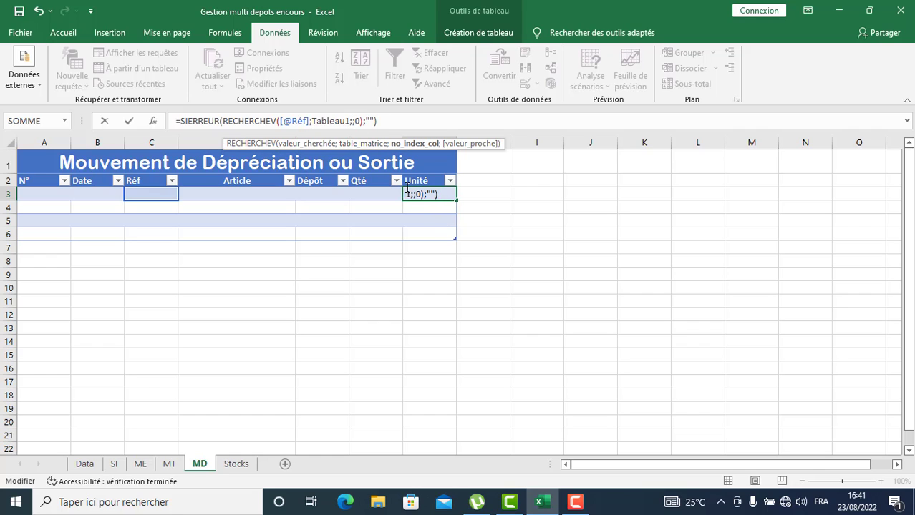
pyautogui.write('3')
pyautogui.press('Return')
# Test the Article and Unité lookups by choosing SSH1 in C3 and C6 and CHD in C5.
pyautogui.click(158, 192)
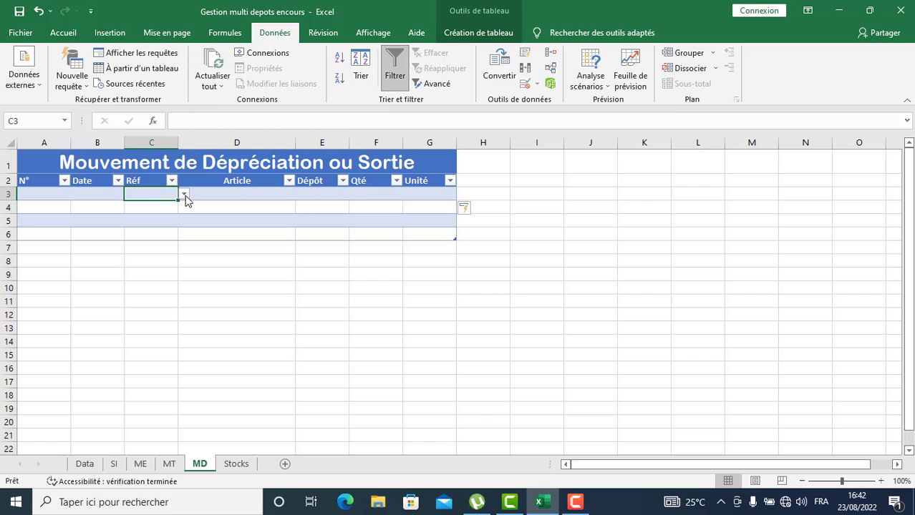
pyautogui.click(184, 194)
pyautogui.click(164, 232)
pyautogui.click(156, 234)
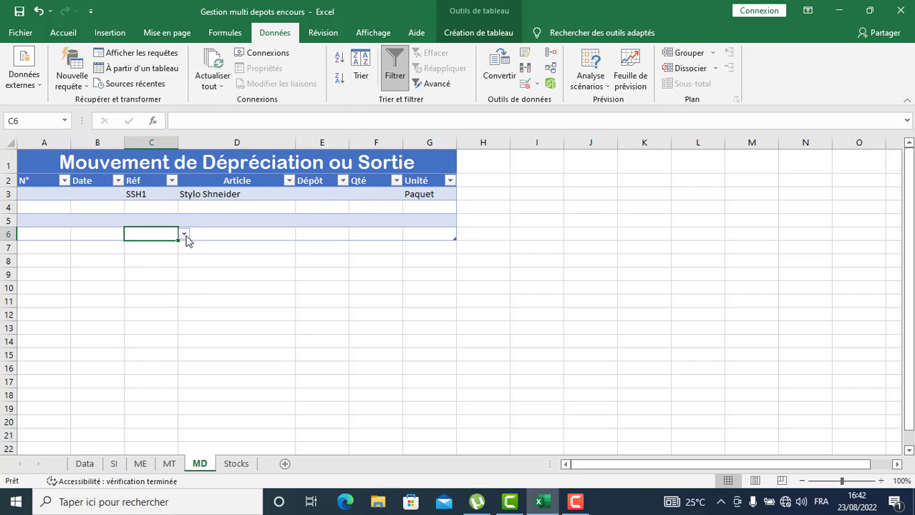
pyautogui.click(184, 234)
pyautogui.click(167, 271)
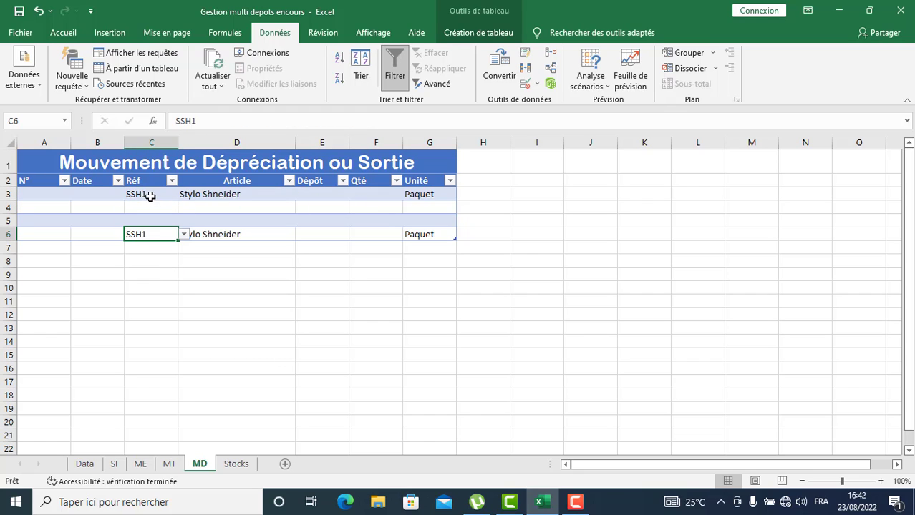
pyautogui.click(159, 221)
pyautogui.click(184, 221)
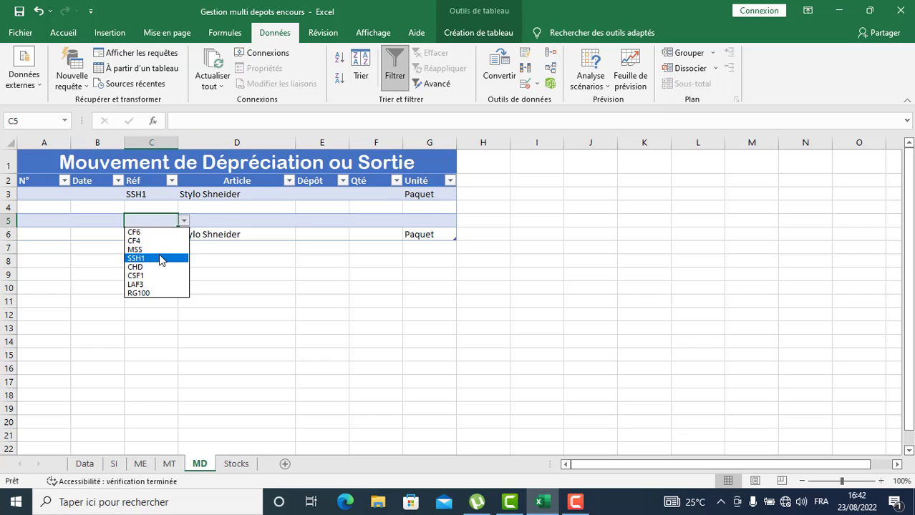
pyautogui.click(163, 260)
pyautogui.click(184, 221)
pyautogui.click(156, 265)
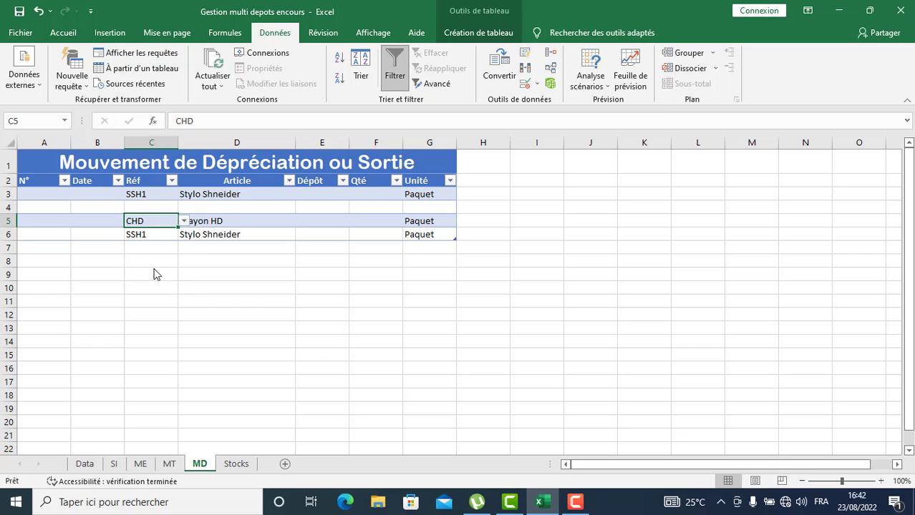
# Empty Réf cells C3:C6 after the Article and Unité lookup test.
pyautogui.moveTo(168, 196); pyautogui.dragTo(164, 234)
pyautogui.press('Delete')
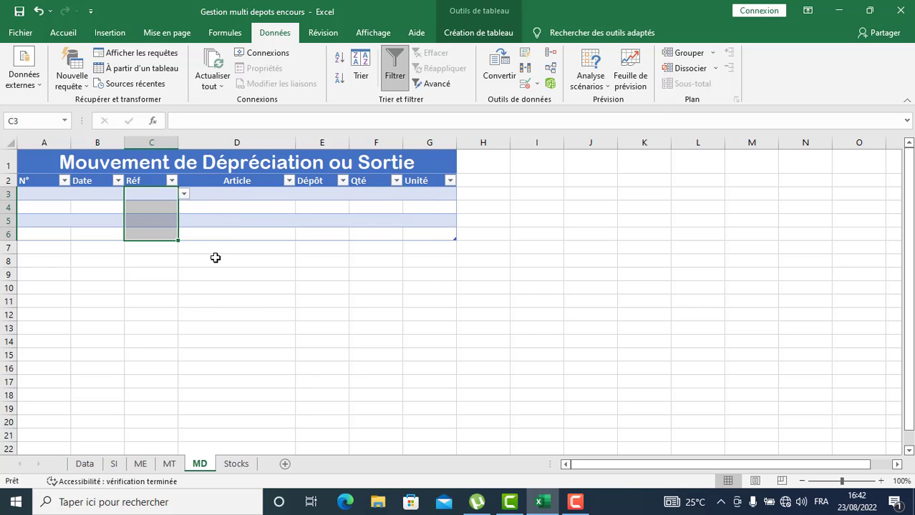
pyautogui.click(149, 219)
pyautogui.click(237, 464)
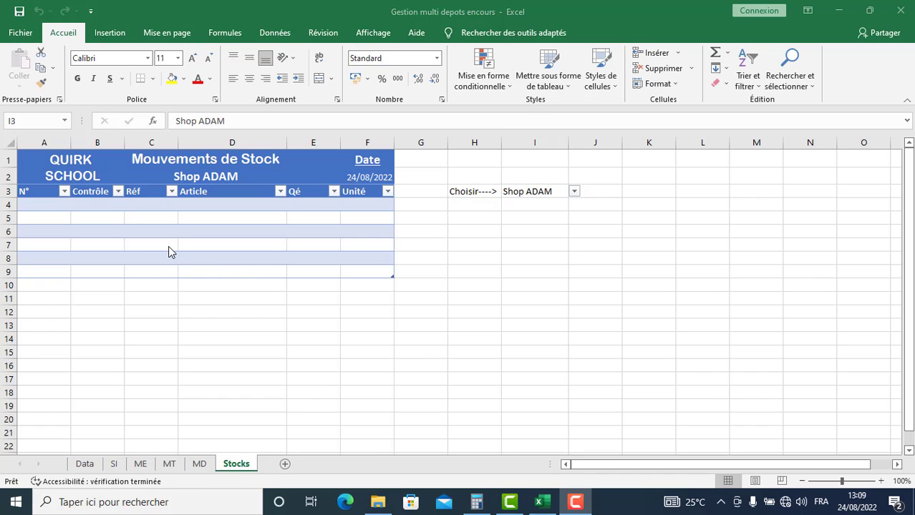
pyautogui.click(143, 205)
pyautogui.click(215, 205)
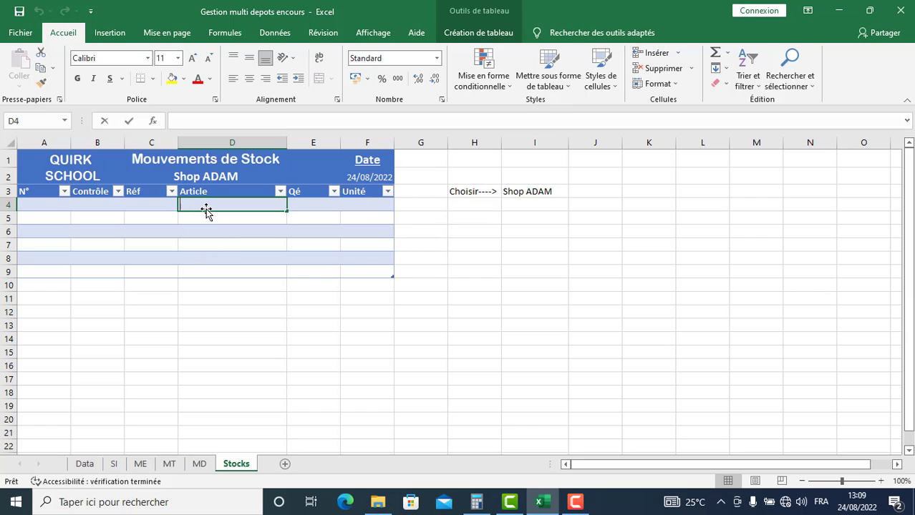
pyautogui.write('+')
pyautogui.press('Escape')
pyautogui.write('=')
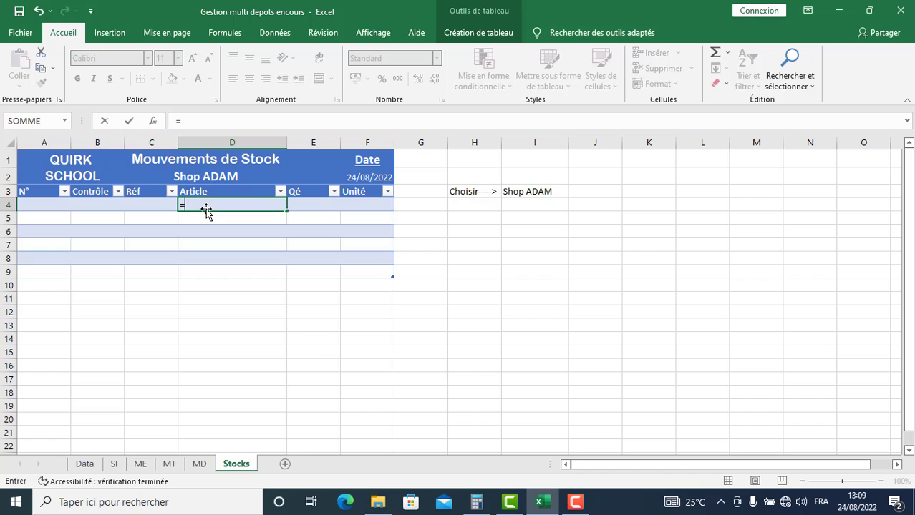
pyautogui.write('re')
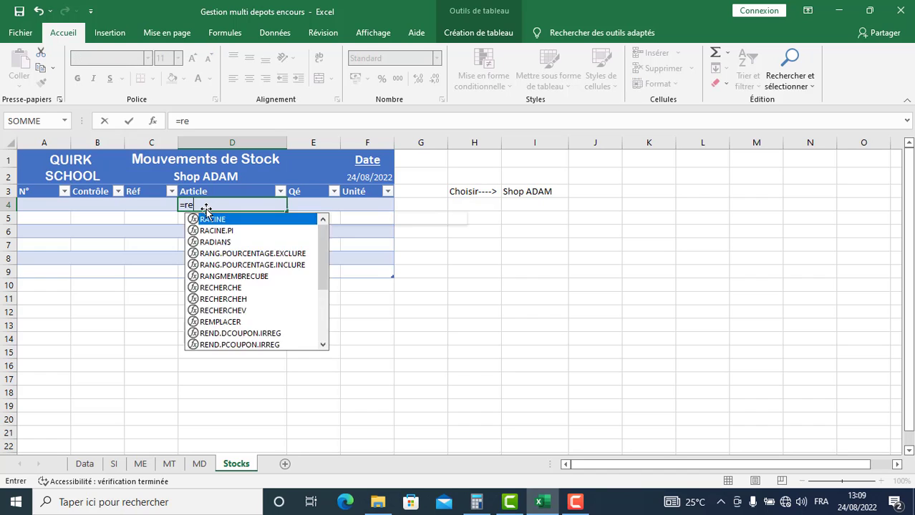
pyautogui.write('cher')
pyautogui.click(224, 242)
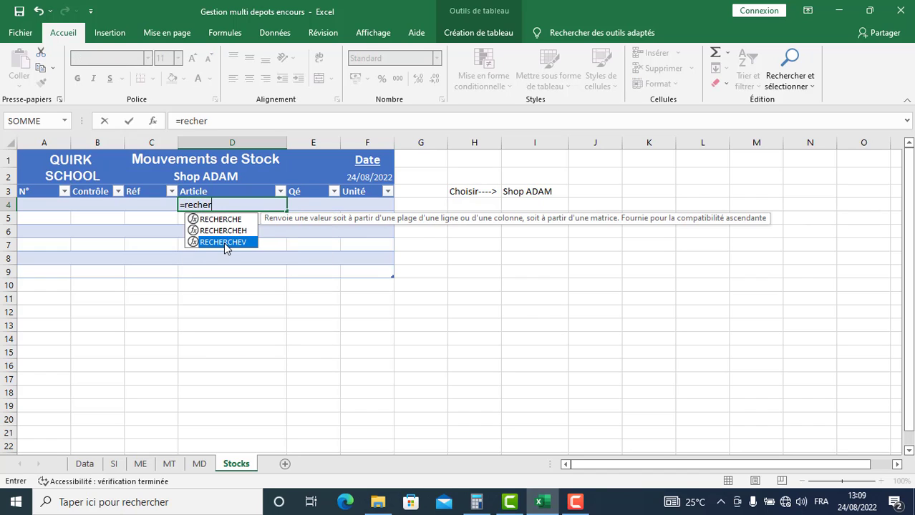
pyautogui.doubleClick(224, 242)
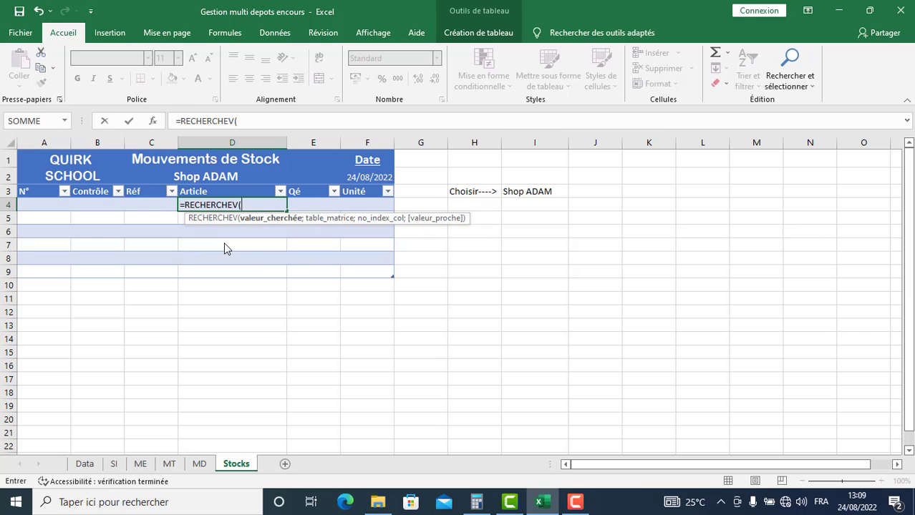
pyautogui.click(146, 205)
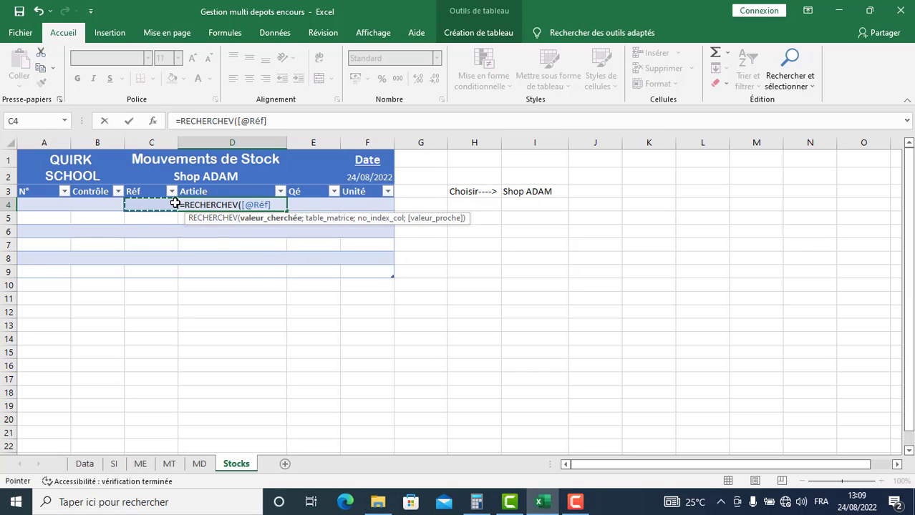
pyautogui.write(';')
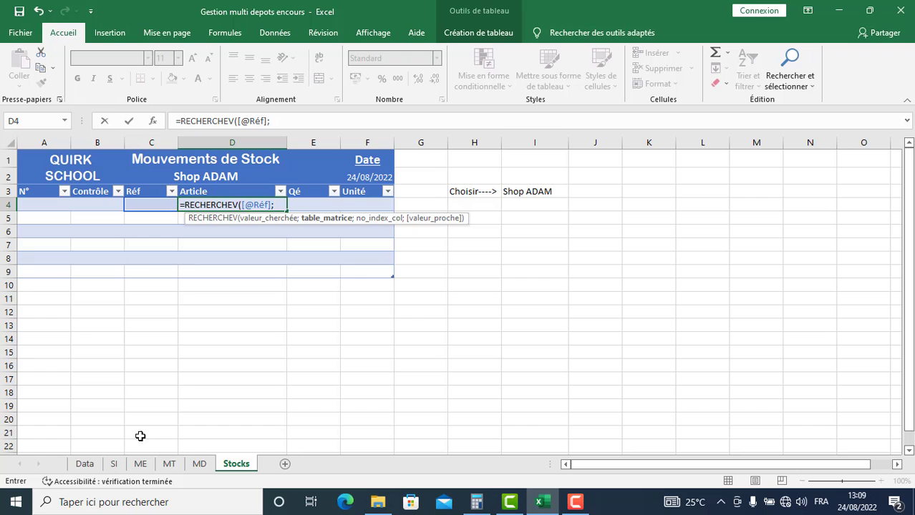
# Complete the RECHERCHEV arguments with the Data sheet's article table Tableau1, column index 2 and exact match FAUX.
pyautogui.click(89, 467)
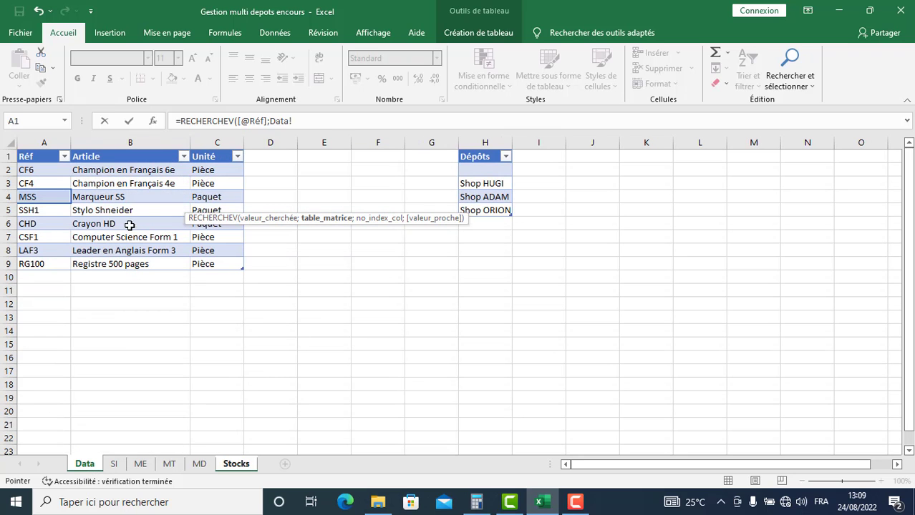
pyautogui.click(21, 154)
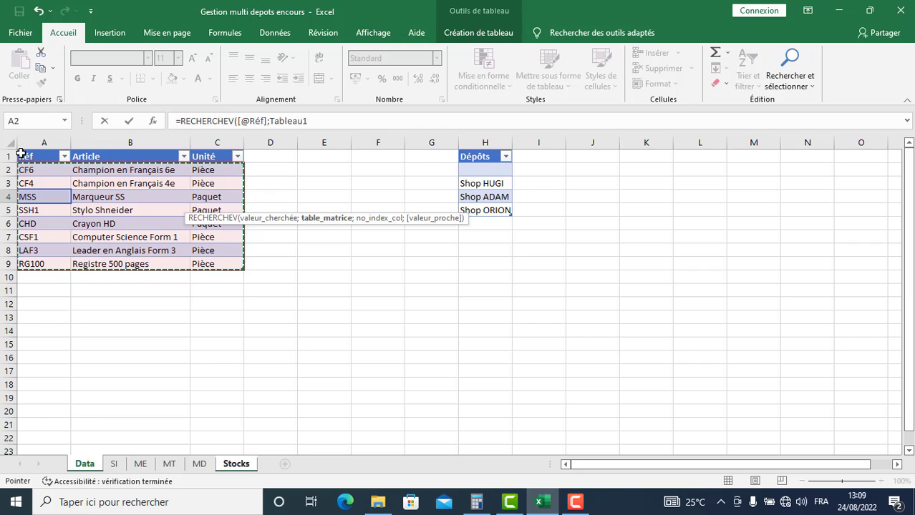
pyautogui.write(';2')
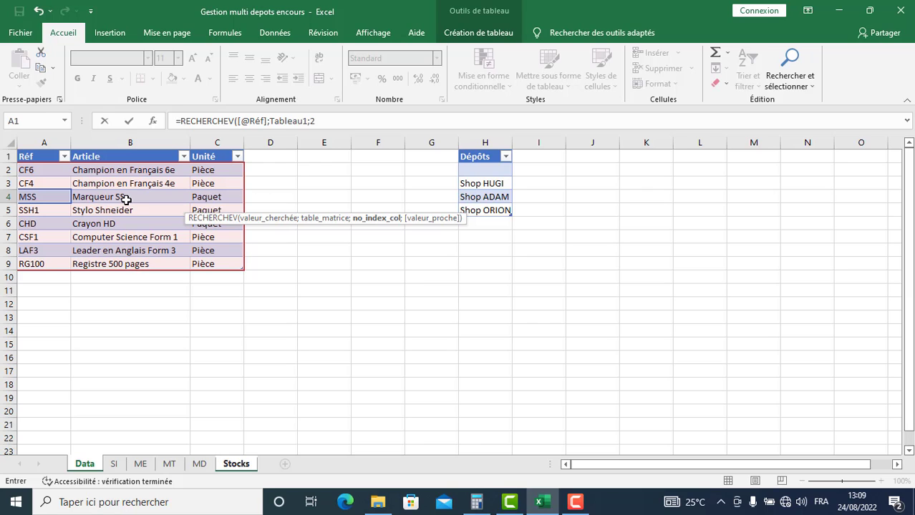
pyautogui.write(';')
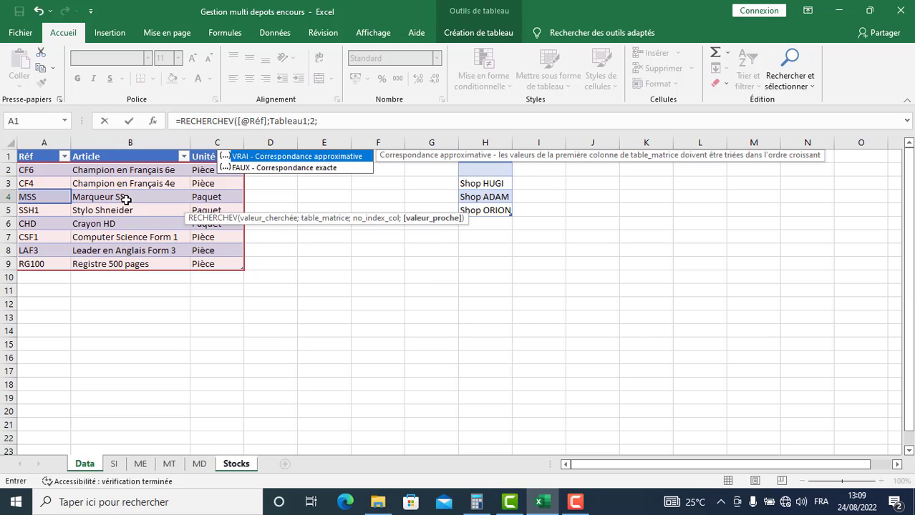
pyautogui.press('Down')
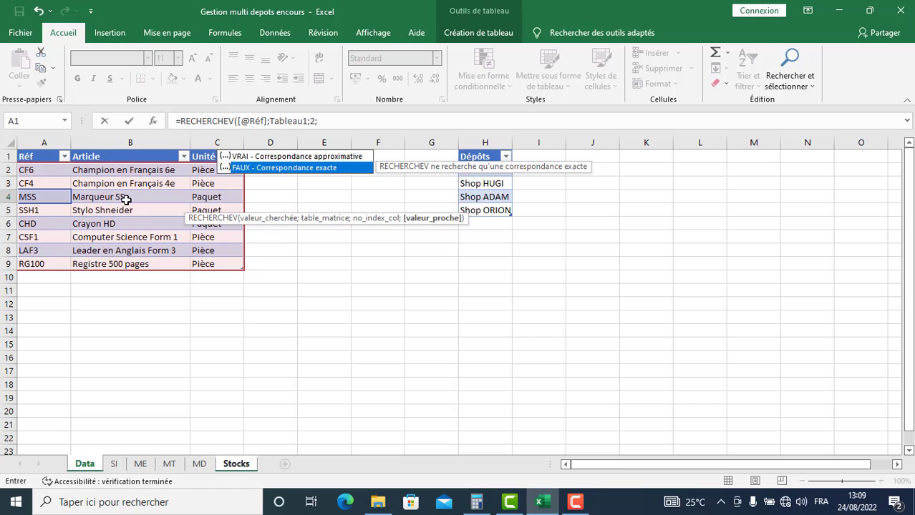
pyautogui.press('Tab')
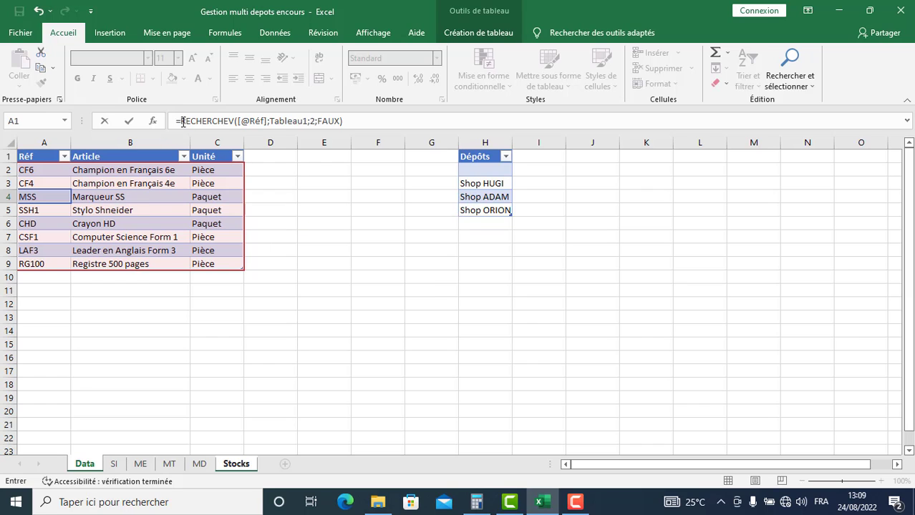
# Wrap the RECHERCHEV in SIERREUR with an empty text "" as the error value and validate the Article formula.
pyautogui.click(181, 120)
pyautogui.write('SIERREUR(')
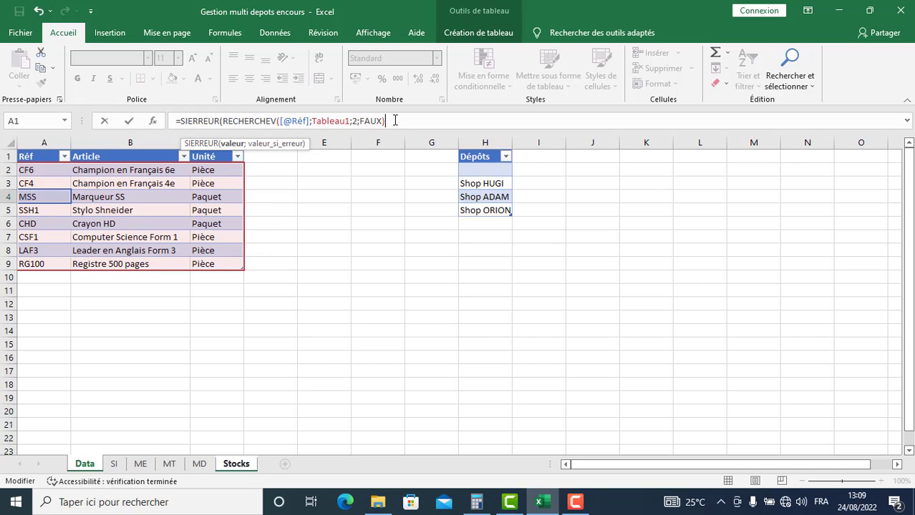
pyautogui.write(';""')
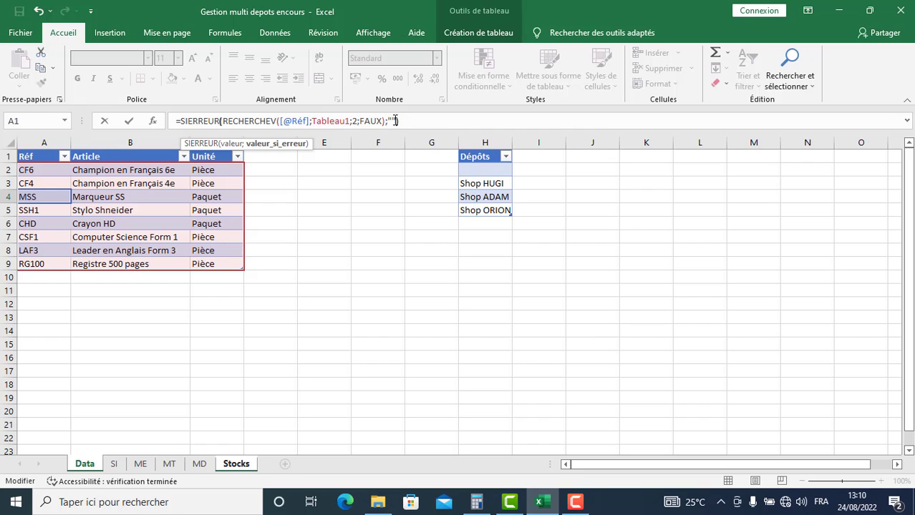
pyautogui.write(')')
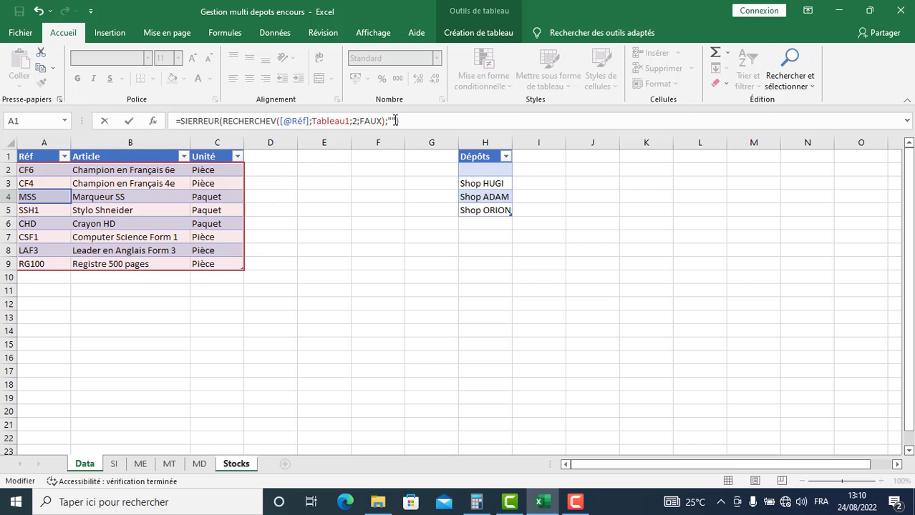
pyautogui.press('Return')
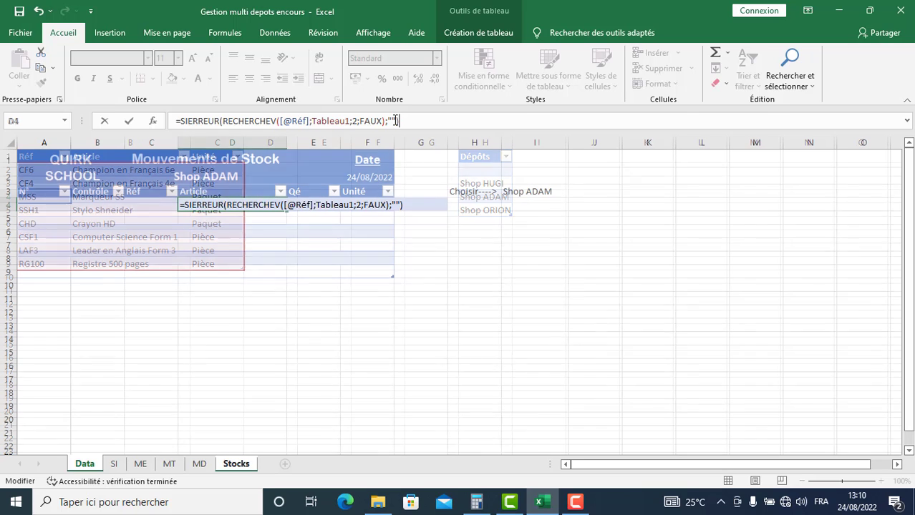
pyautogui.click(237, 245)
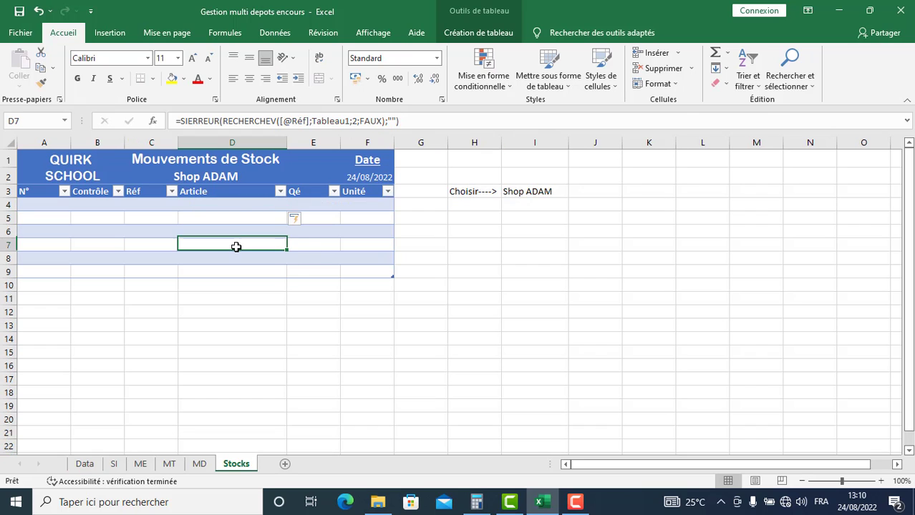
# Copy the full SIERREUR/RECHERCHEV formula text from Article cell D4, leaving the cell's formula as it is.
pyautogui.click(235, 203)
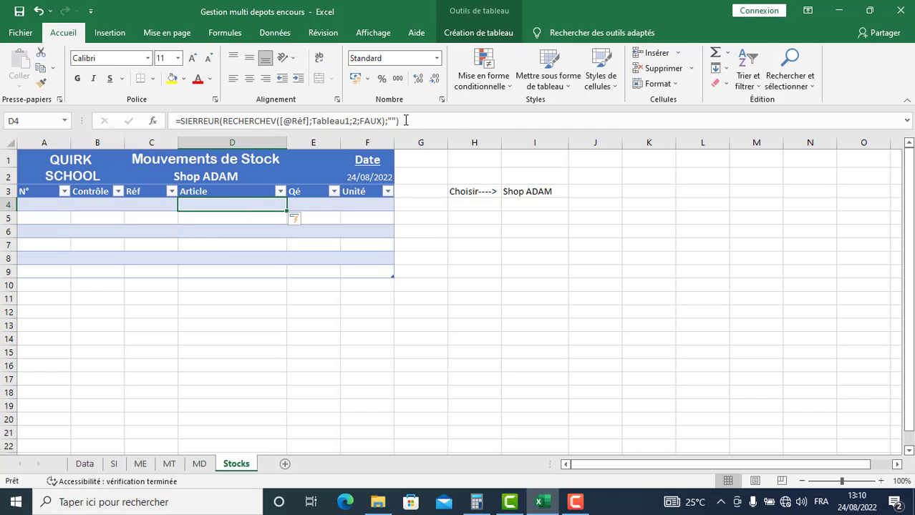
pyautogui.moveTo(408, 120); pyautogui.dragTo(155, 122)
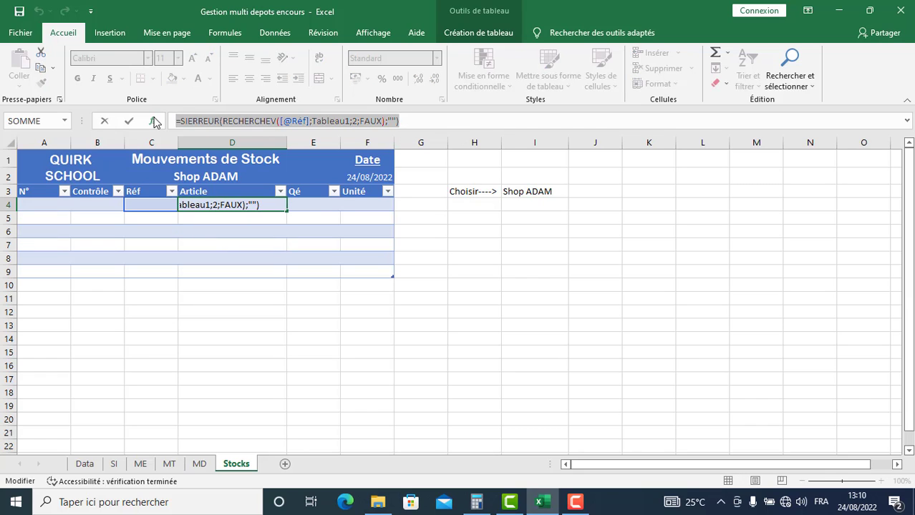
pyautogui.hotkey('ctrl', 'c')
pyautogui.press('Return')
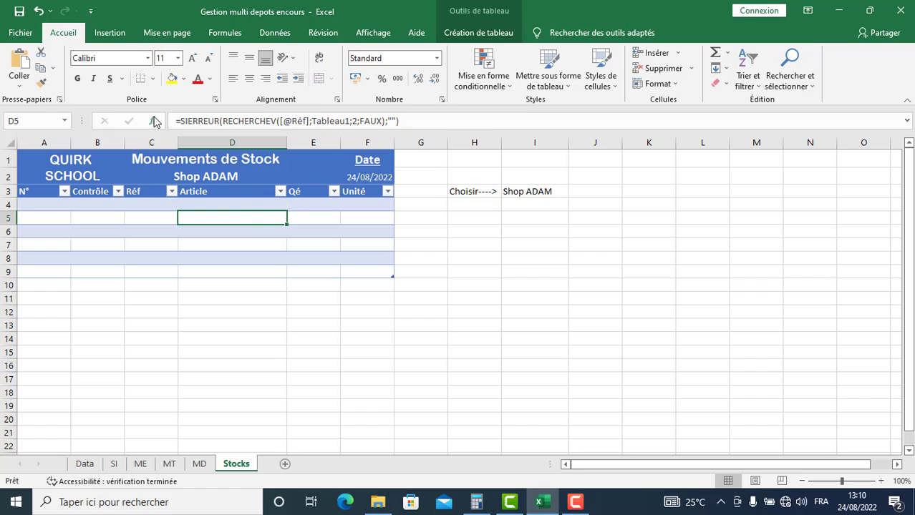
# Paste the copied formula into Unité cell F4, set its column index to 3 and validate it.
pyautogui.click(365, 204)
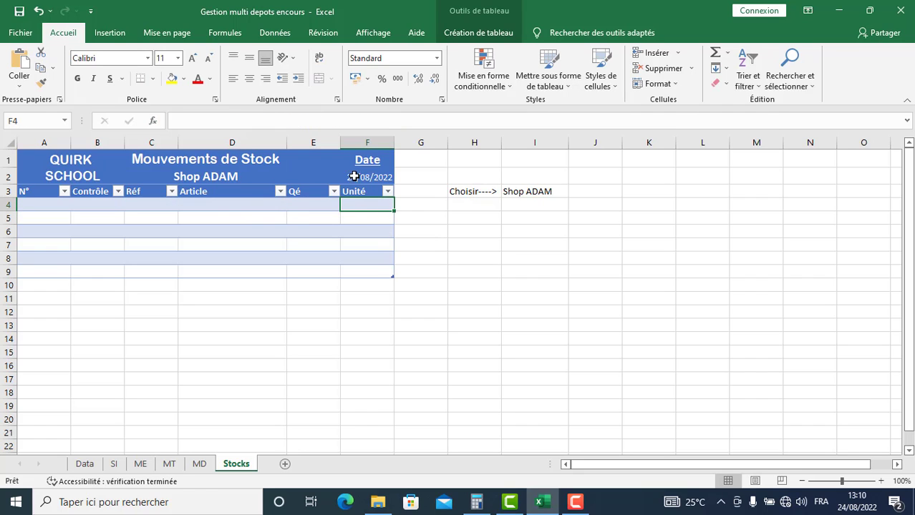
pyautogui.click(196, 122)
pyautogui.hotkey('ctrl', 'v')
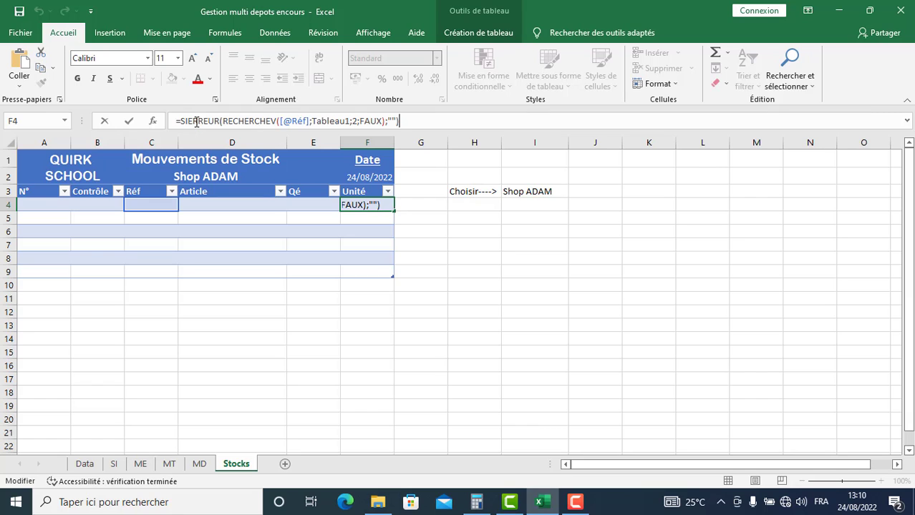
pyautogui.click(356, 121)
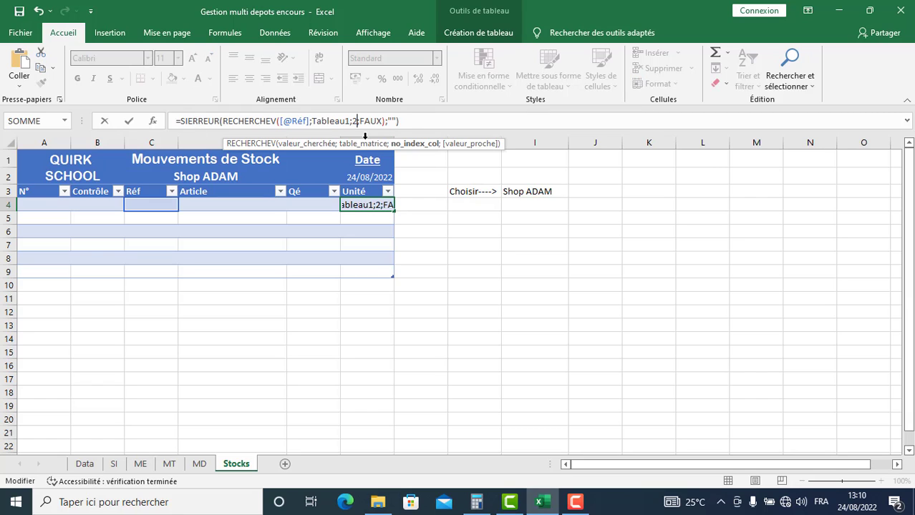
pyautogui.press('BackSpace')
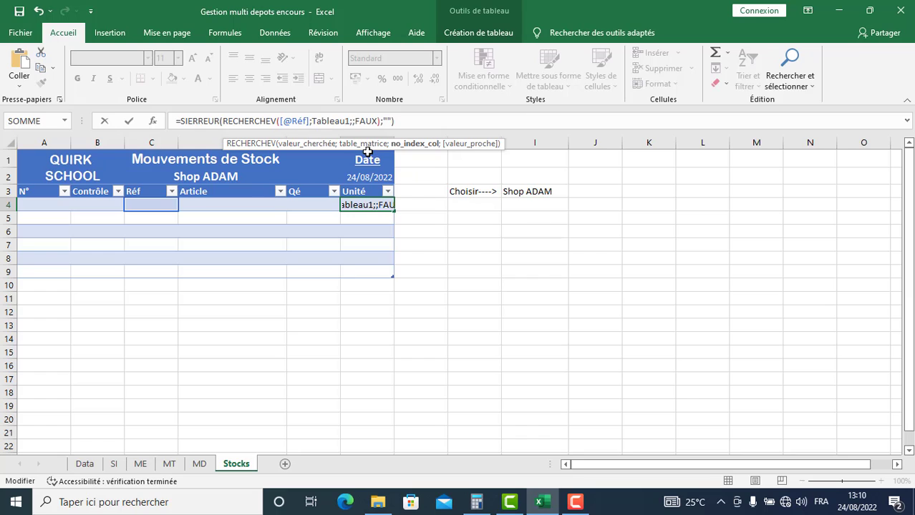
pyautogui.write('3')
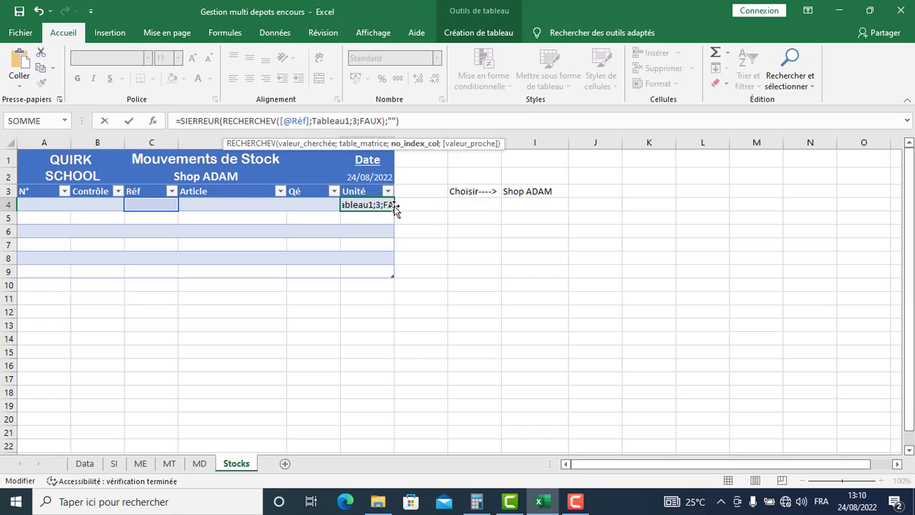
pyautogui.press('Return')
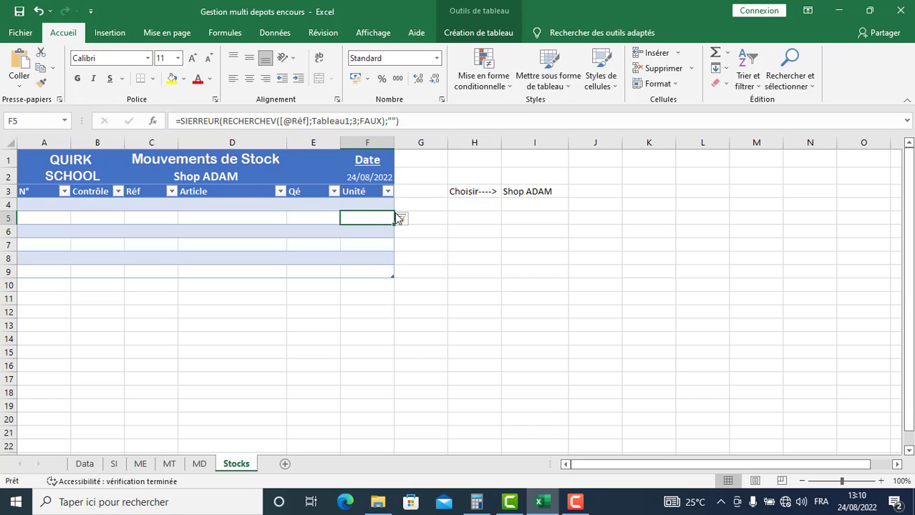
# Enter the reference CF6 in Réf cell C4 to test the Article and Unité lookups.
pyautogui.click(138, 201)
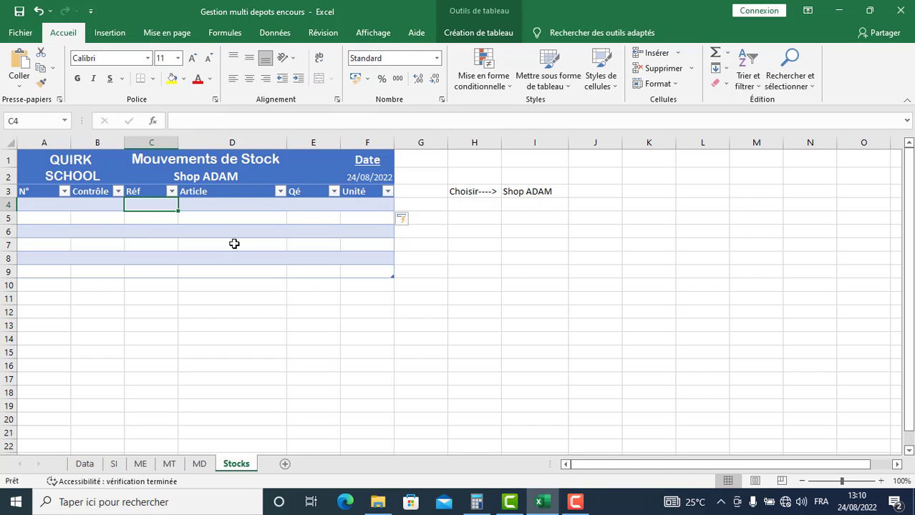
pyautogui.write('CF6')
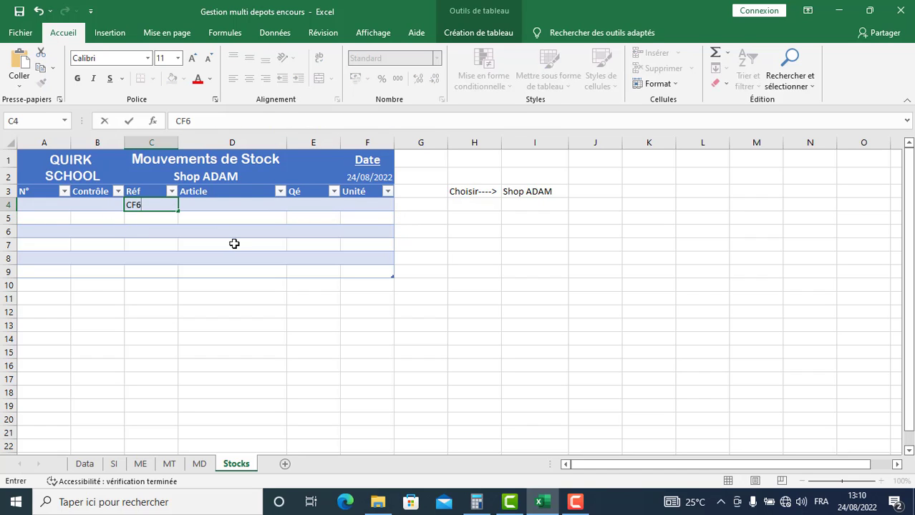
pyautogui.press('Return')
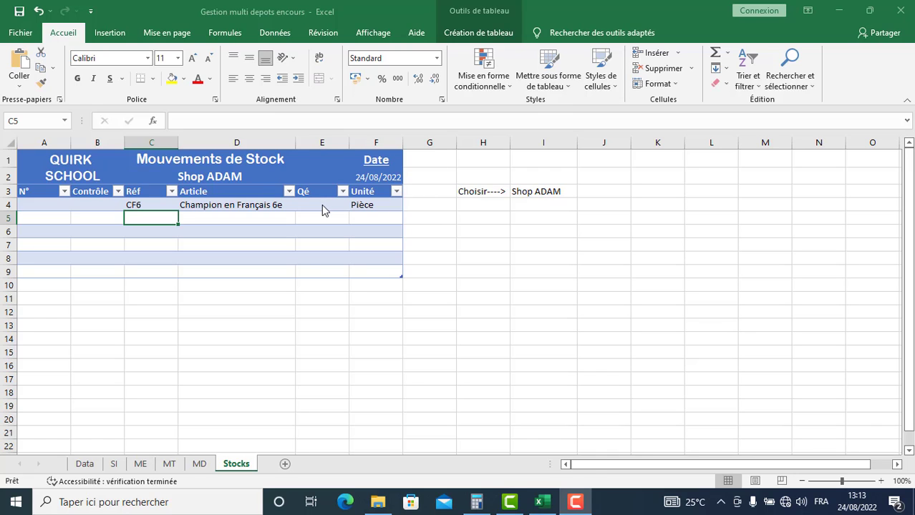
# Start a SOMME.SI.ENS formula in Qé cell E4 of Stocks, with the SI table's Qté column as the sum range.
pyautogui.click(320, 206)
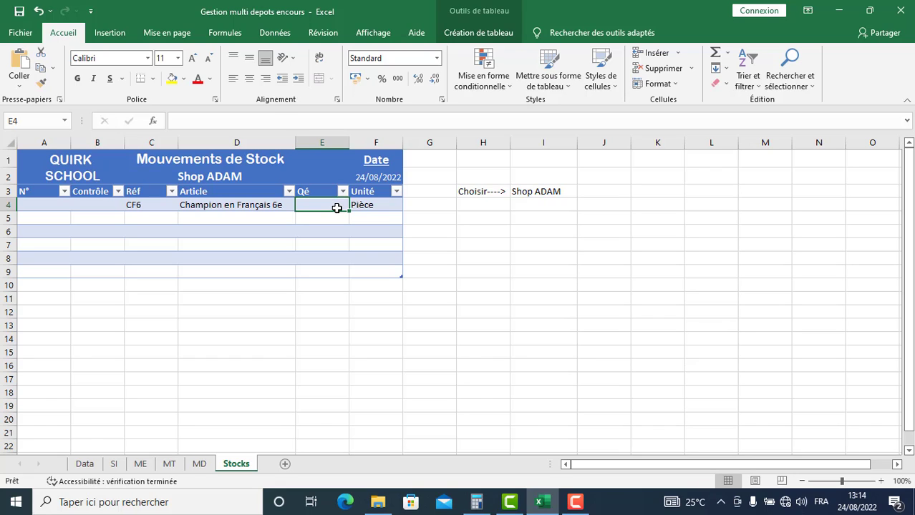
pyautogui.write('=')
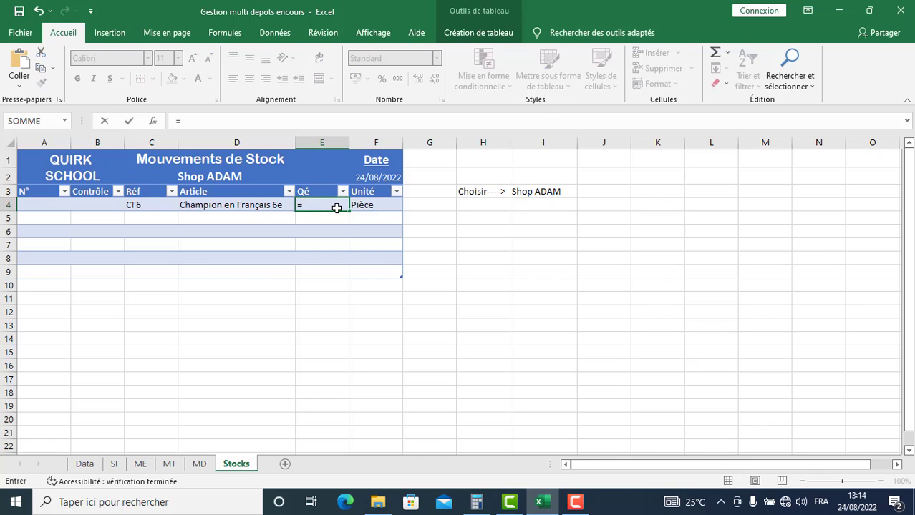
pyautogui.write('Somm')
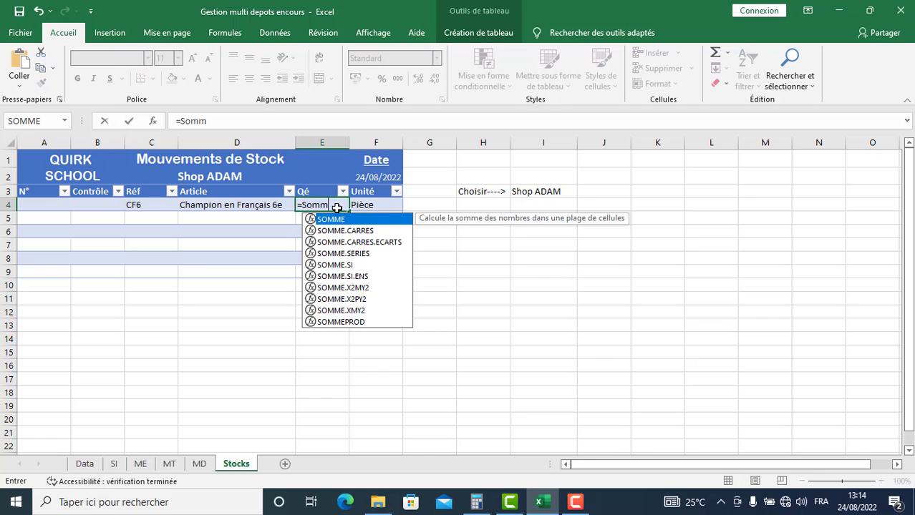
pyautogui.press('Down')
pyautogui.press('Down')
pyautogui.press('Down')
pyautogui.press('Down')
pyautogui.press('Down')
pyautogui.press('Tab')
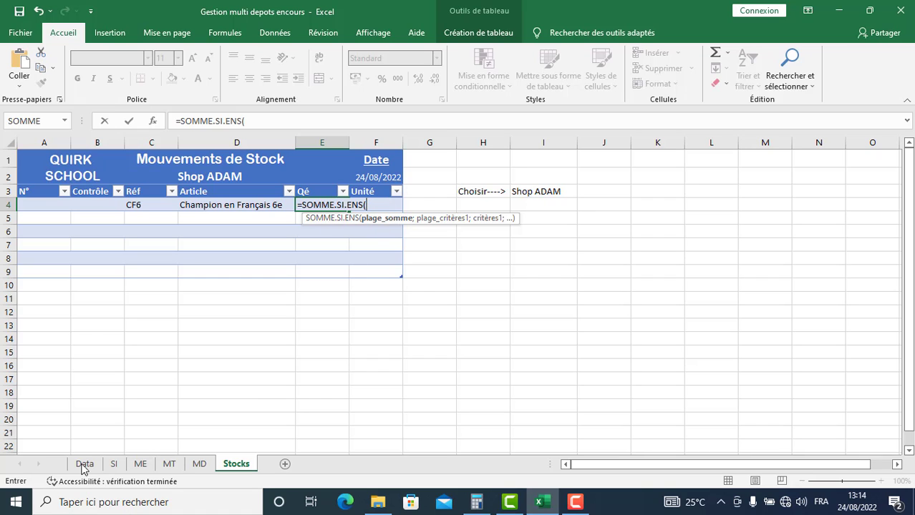
pyautogui.click(115, 465)
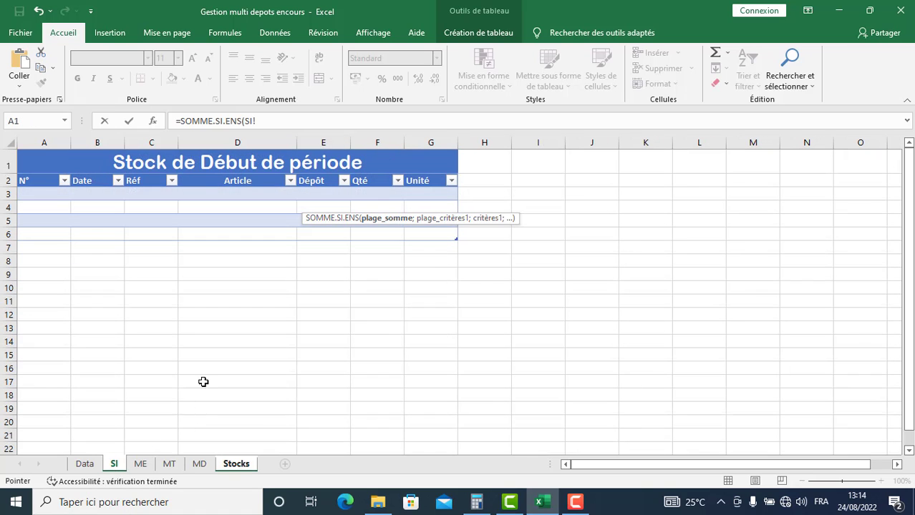
pyautogui.click(377, 178)
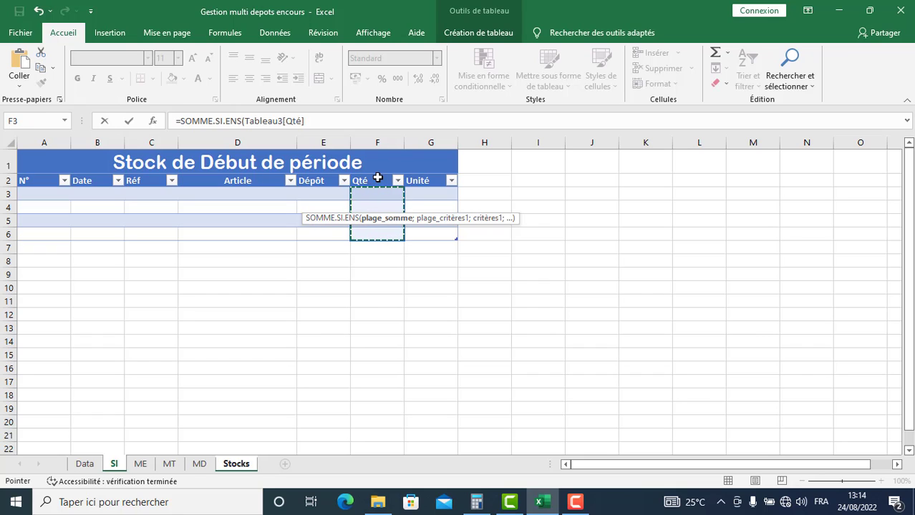
pyautogui.write(';')
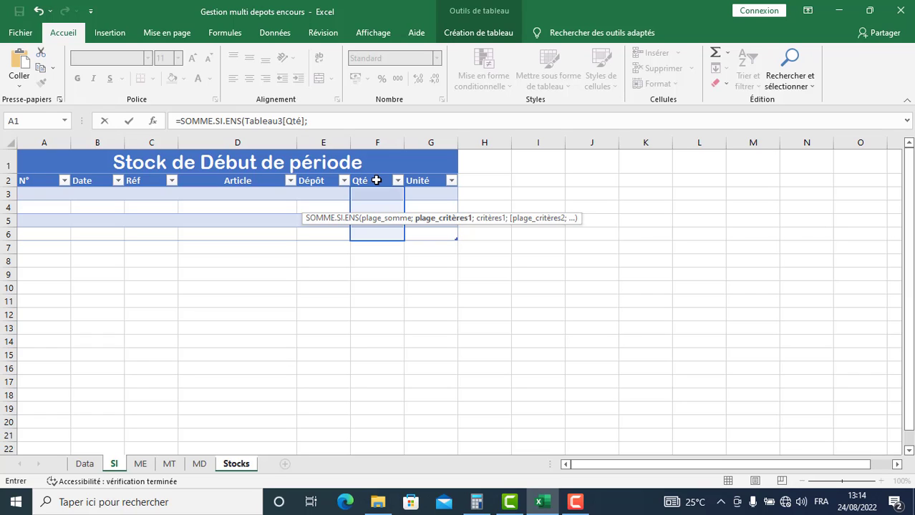
# Add the first criterion to the formula, matching the SI table's Réf column to the current Stocks row's Réf.
pyautogui.click(145, 173)
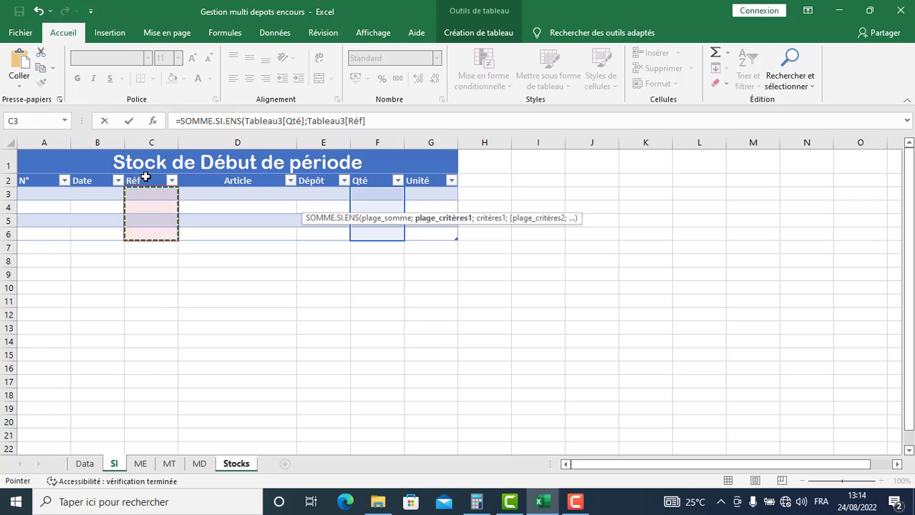
pyautogui.write(';')
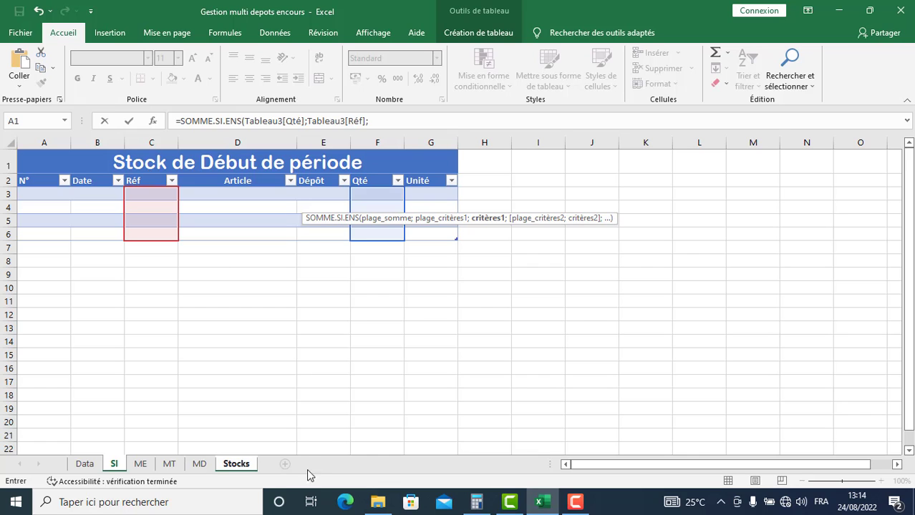
pyautogui.click(240, 467)
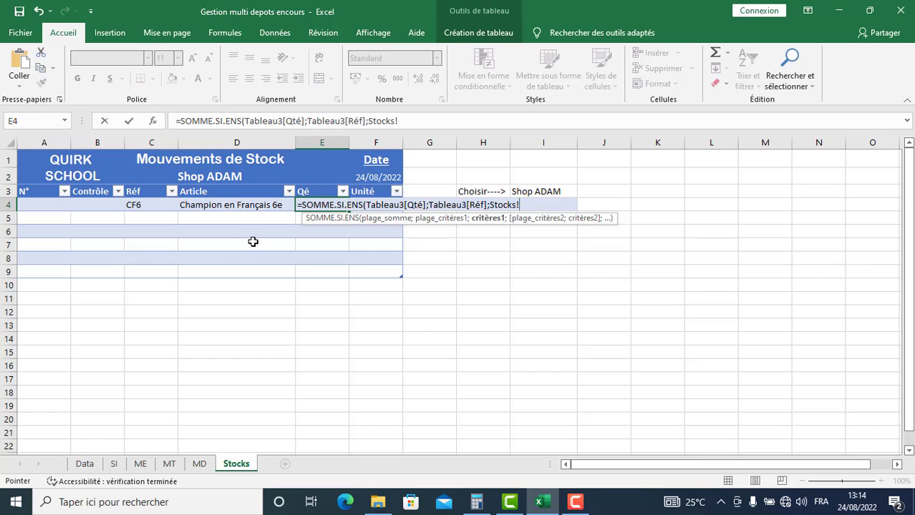
pyautogui.click(143, 205)
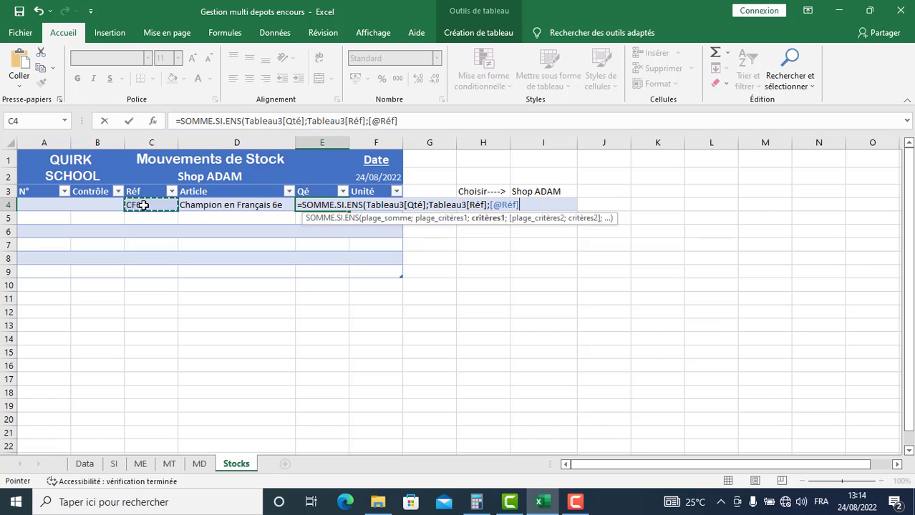
pyautogui.write(';')
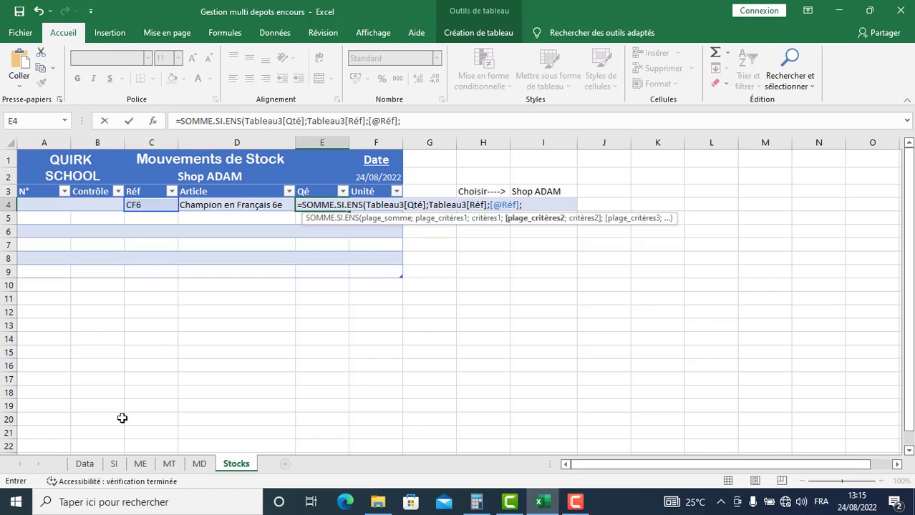
# Add the second criterion matching the SI table's Dépôt column to the absolute reference Stocks!$I$3, and validate the formula.
pyautogui.click(115, 466)
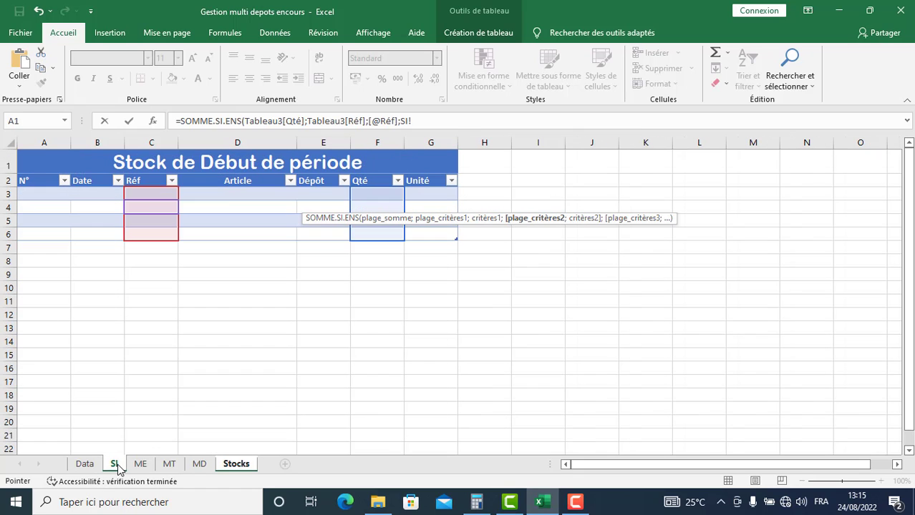
pyautogui.click(319, 172)
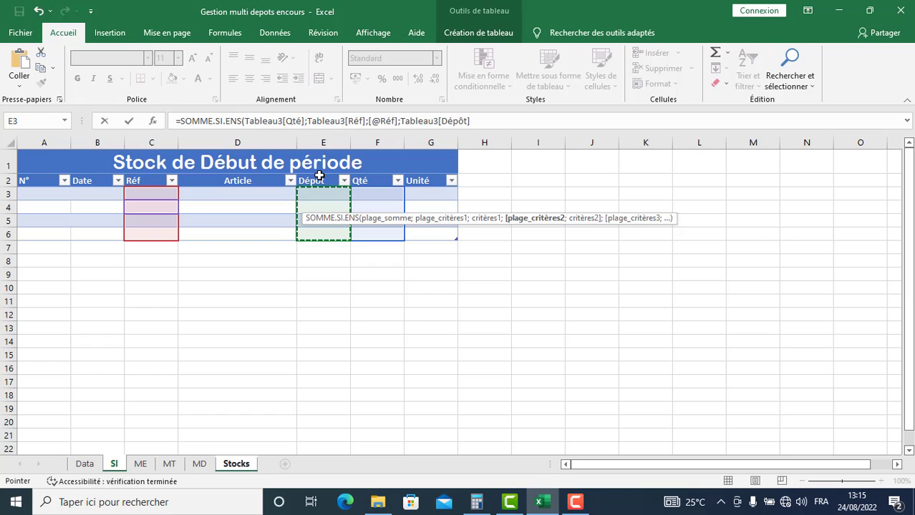
pyautogui.write(';')
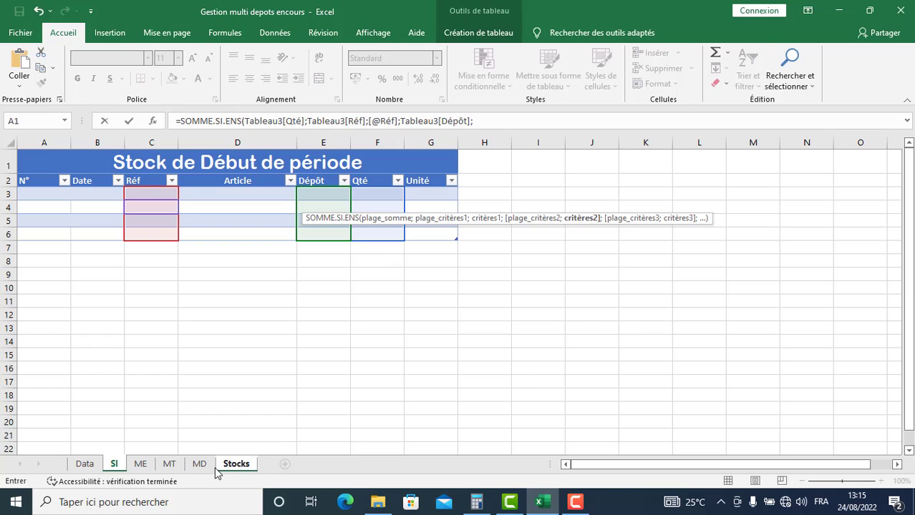
pyautogui.click(237, 465)
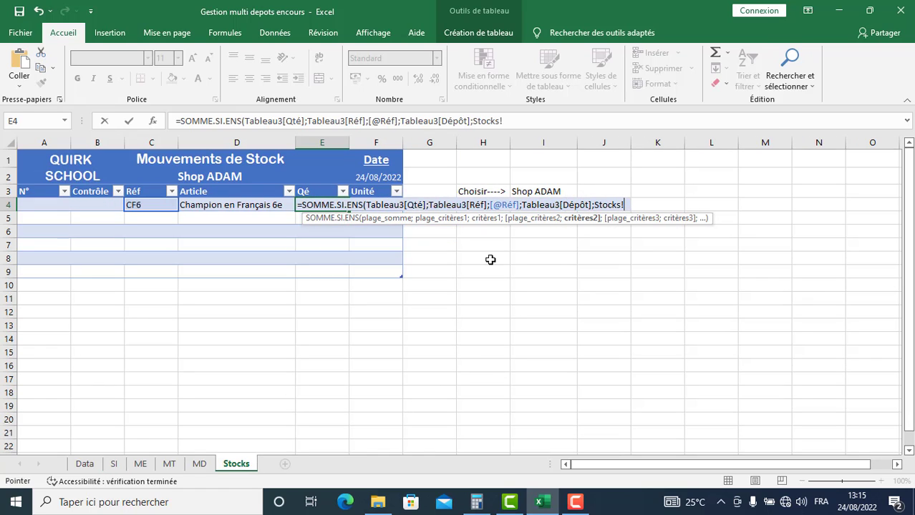
pyautogui.click(540, 192)
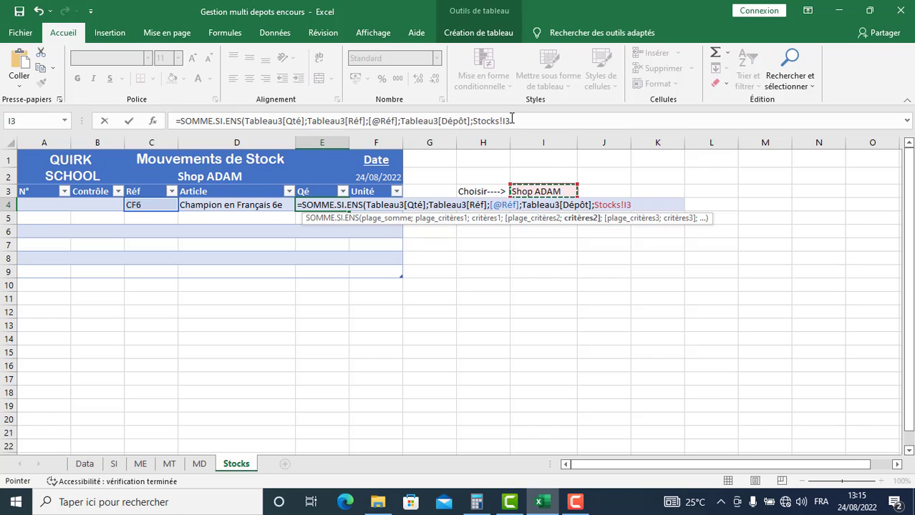
pyautogui.press('F4')
pyautogui.write(')')
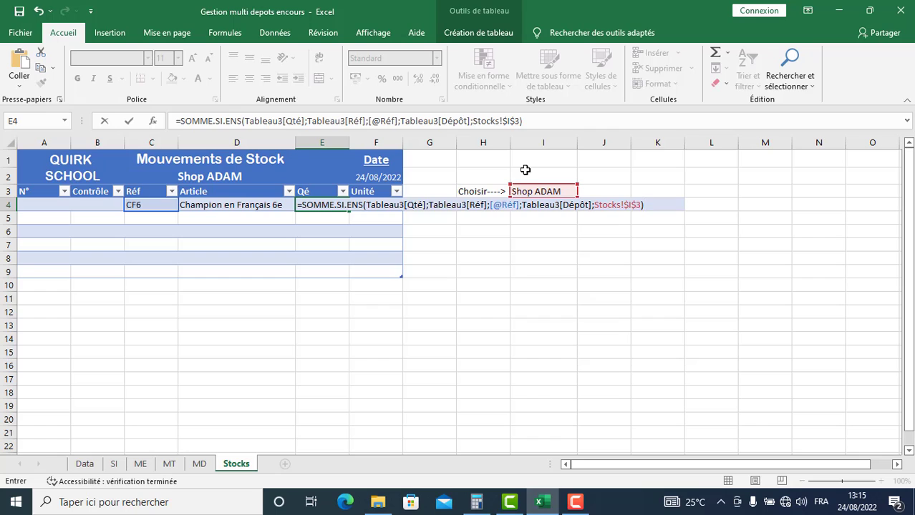
pyautogui.press('Return')
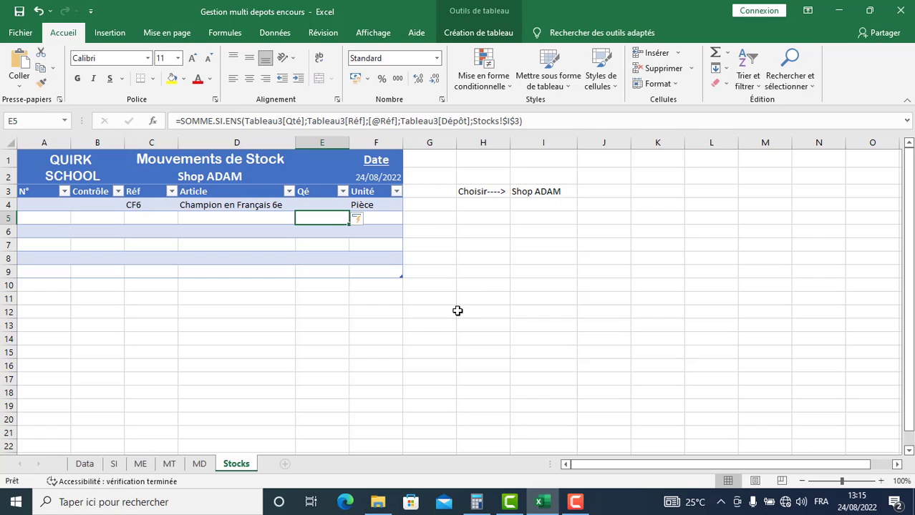
# Extend the formula in Stocks cell E4 by adding a second SOMME.SI.ENS with the ME table's Qté column as its sum range.
pyautogui.click(330, 206)
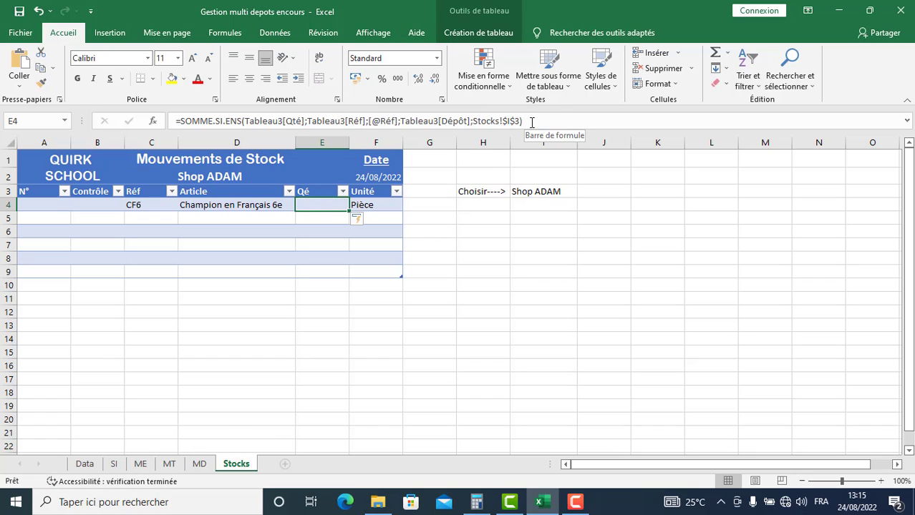
pyautogui.click(169, 465)
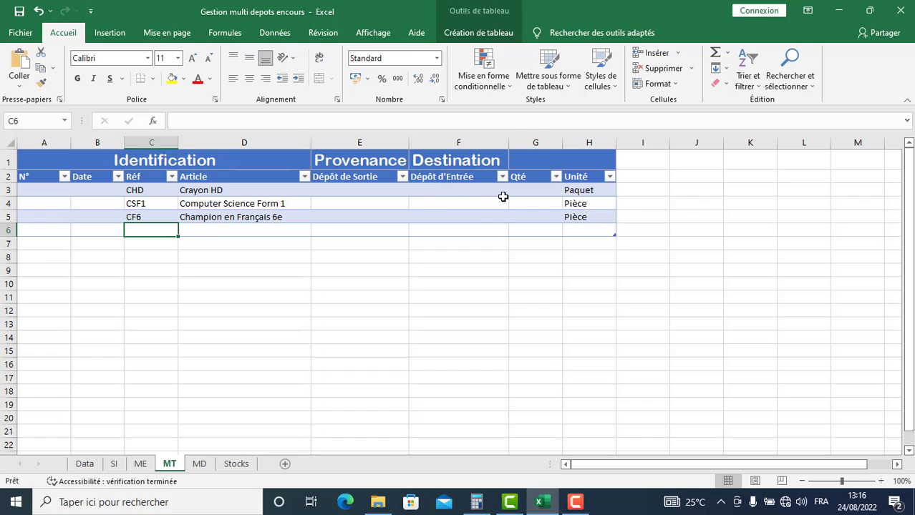
pyautogui.click(200, 465)
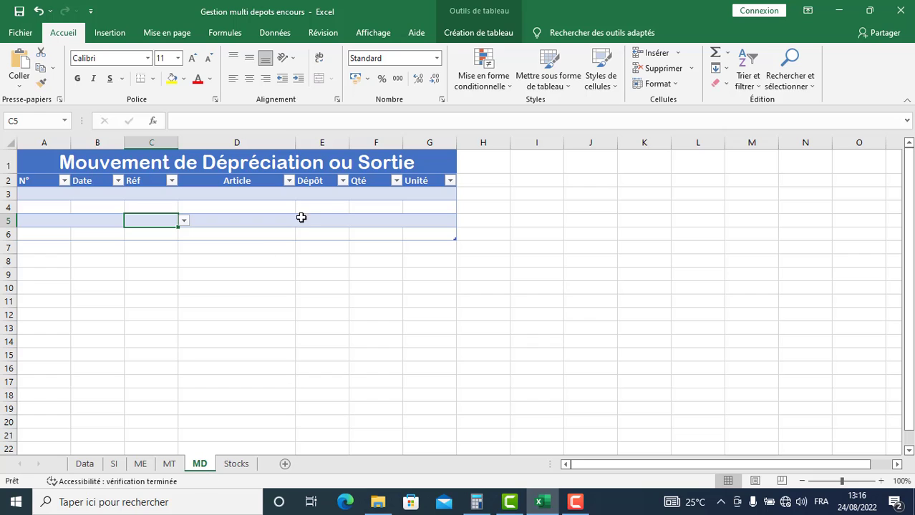
pyautogui.click(237, 466)
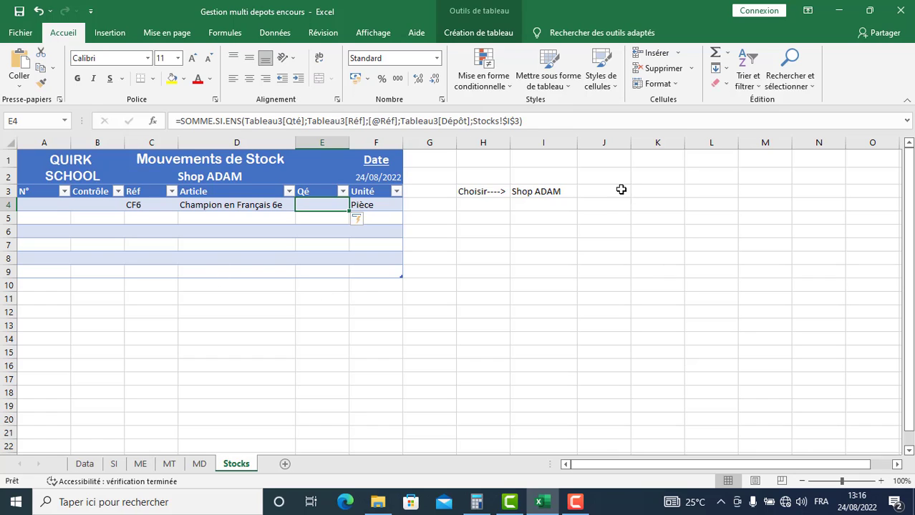
pyautogui.click(535, 121)
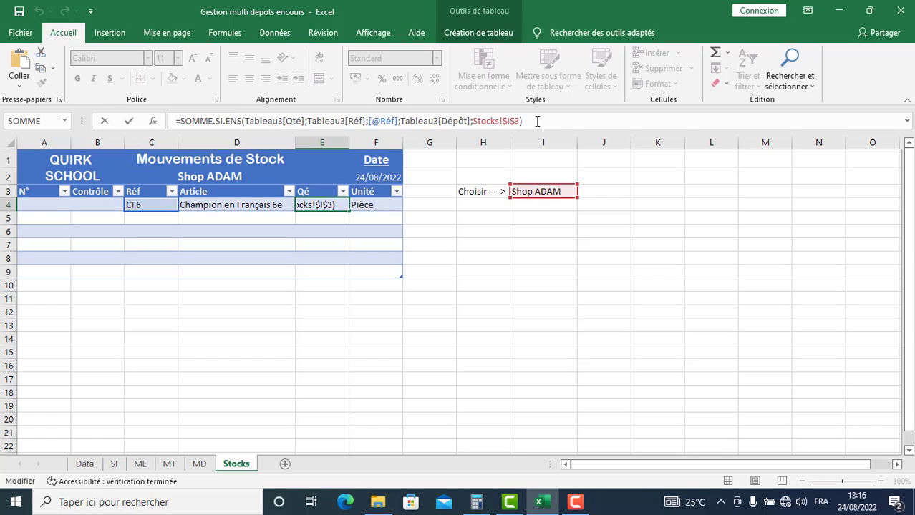
pyautogui.write('+Sommz')
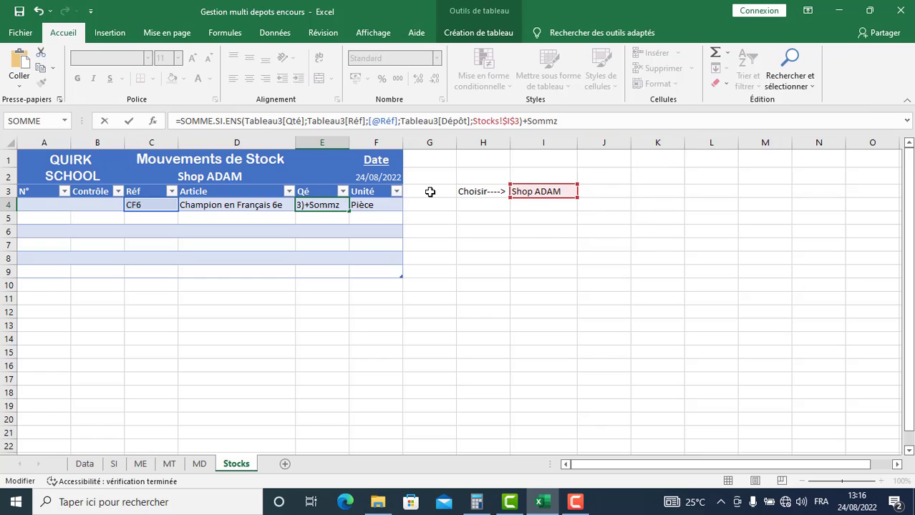
pyautogui.press('BackSpace')
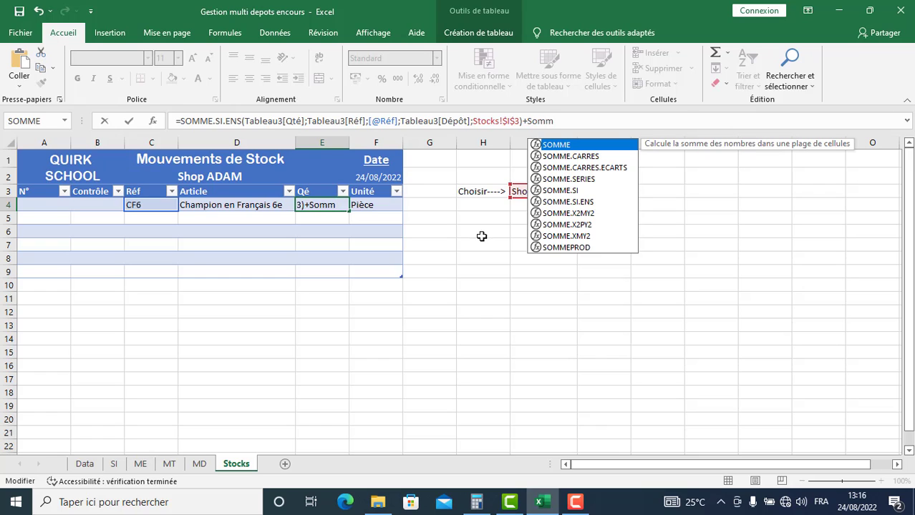
pyautogui.click(550, 203)
pyautogui.doubleClick(548, 203)
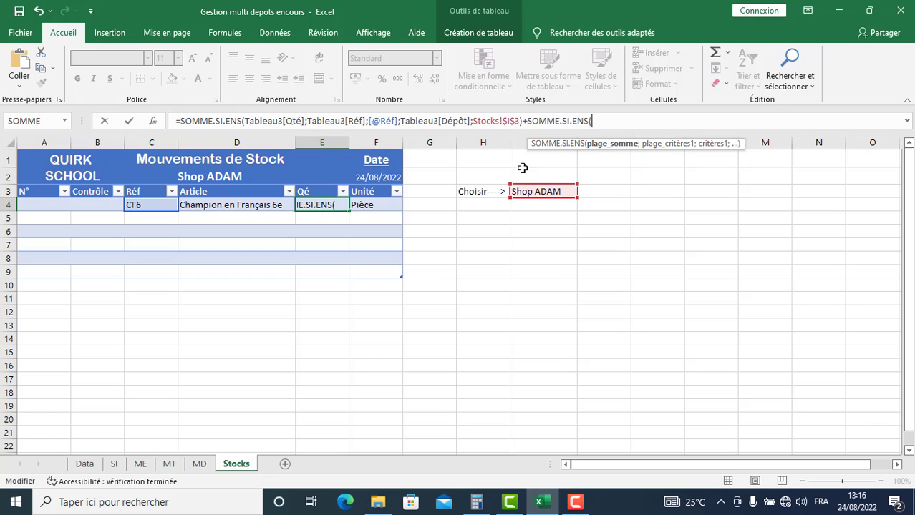
pyautogui.click(141, 464)
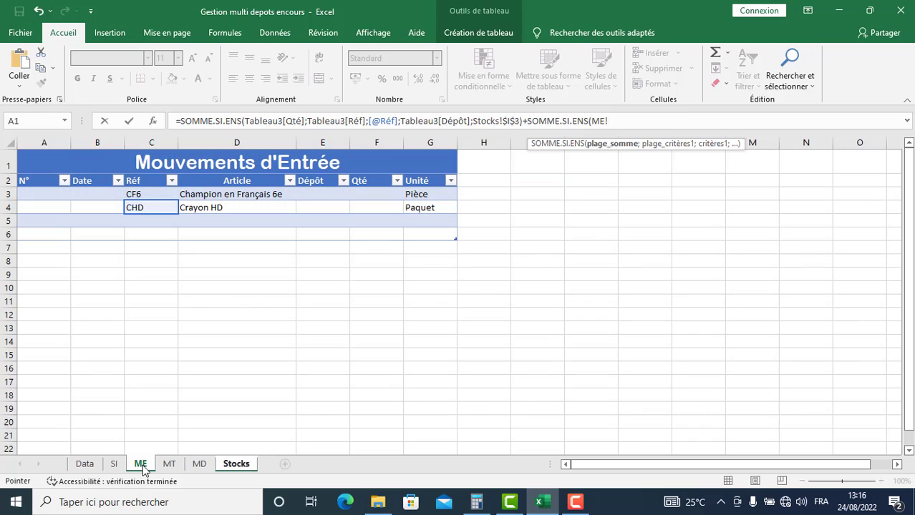
pyautogui.click(375, 174)
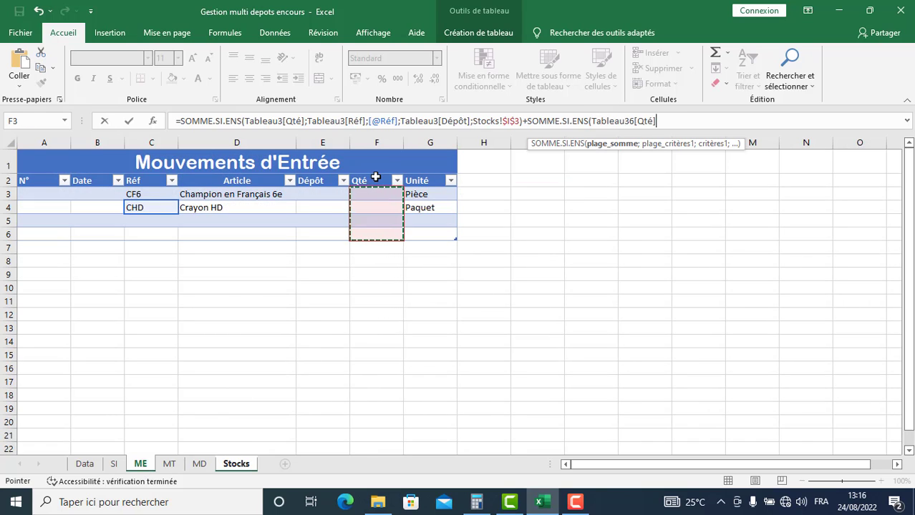
pyautogui.write(';')
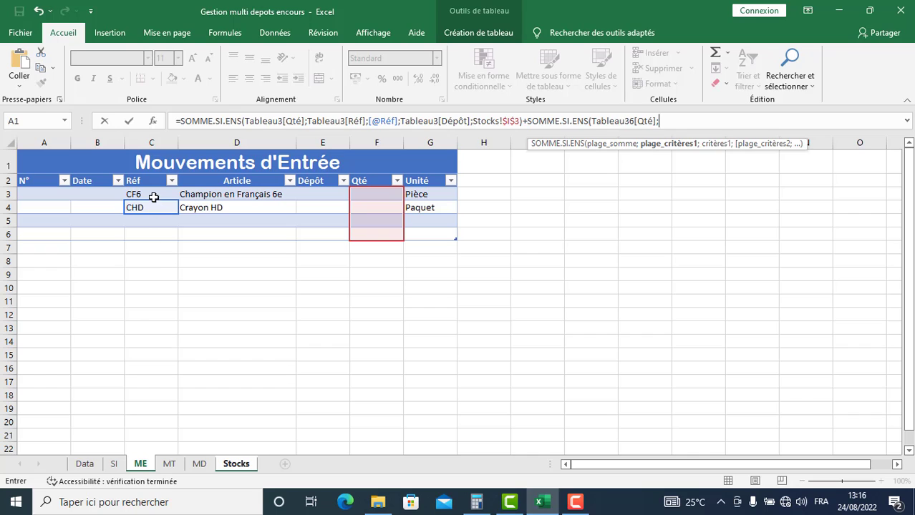
# Set the second SOMME.SI.ENS's first criterion, matching the ME table's Réf column to the current Stocks row's Réf.
pyautogui.click(144, 172)
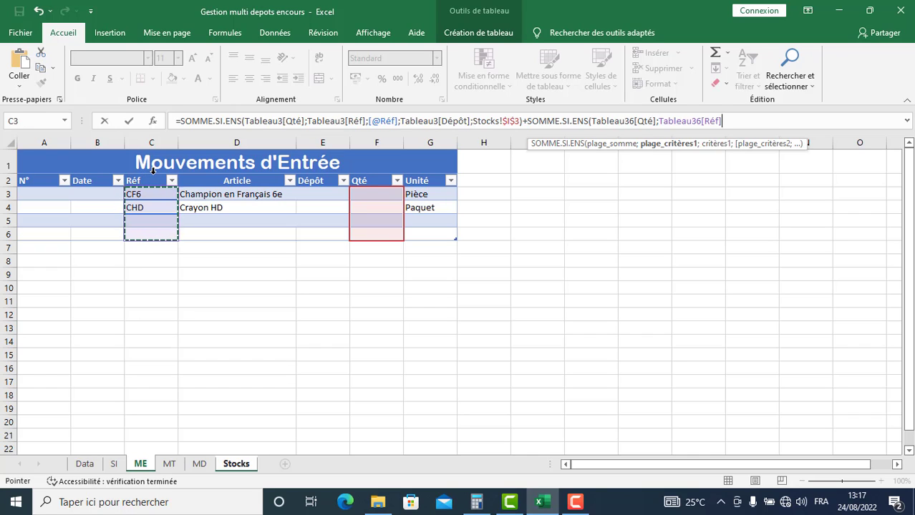
pyautogui.write(';')
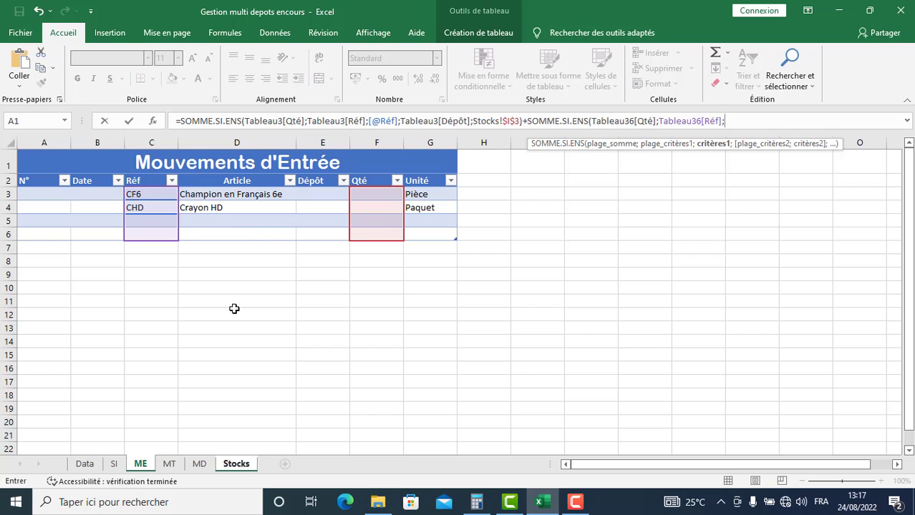
pyautogui.click(239, 465)
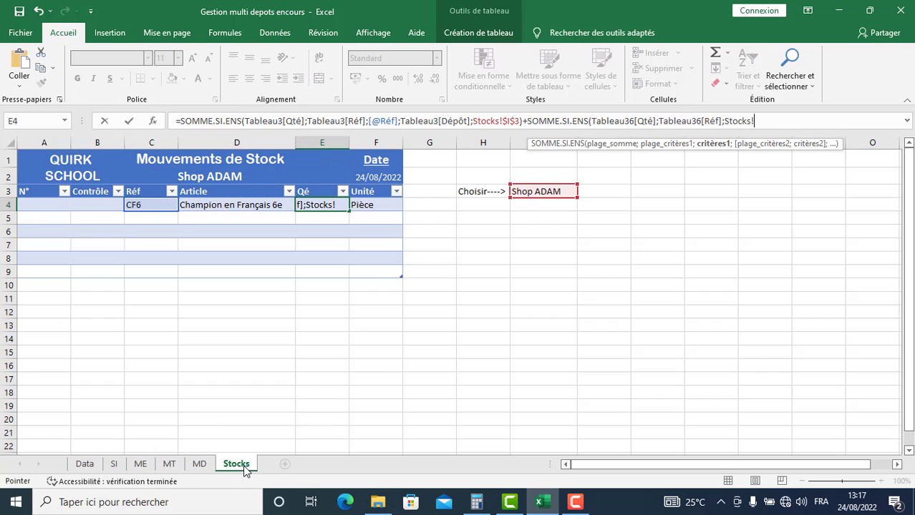
pyautogui.click(149, 206)
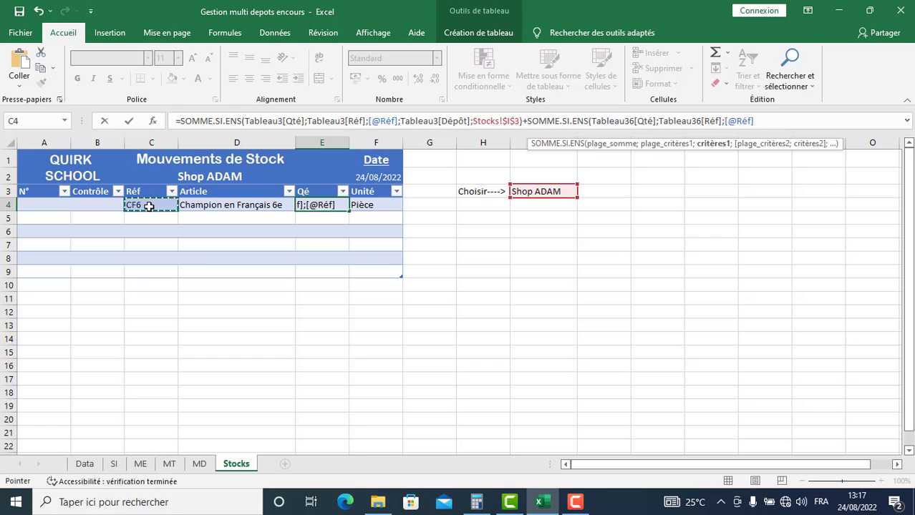
pyautogui.write(';')
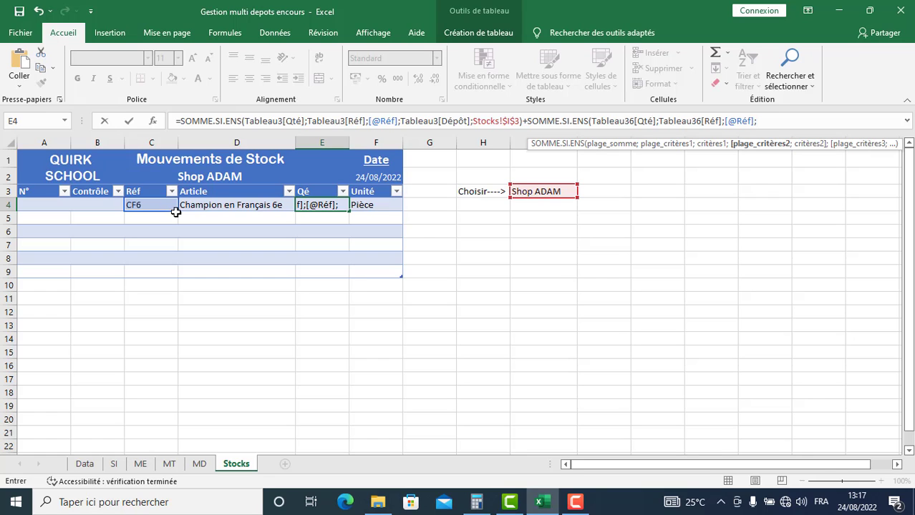
# Set the second SOMME.SI.ENS's second criterion, matching the ME table's Dépôt column to the absolute reference Stocks!$I$3, and validate the formula.
pyautogui.click(140, 465)
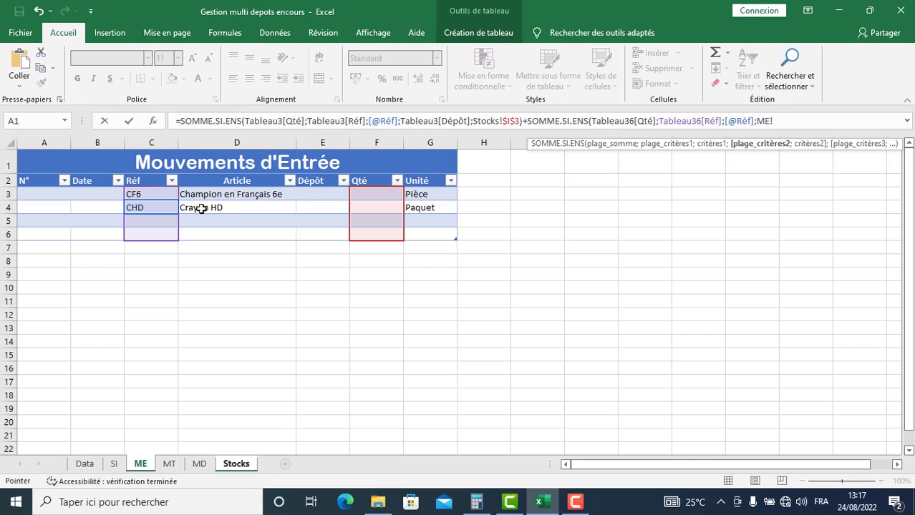
pyautogui.click(320, 174)
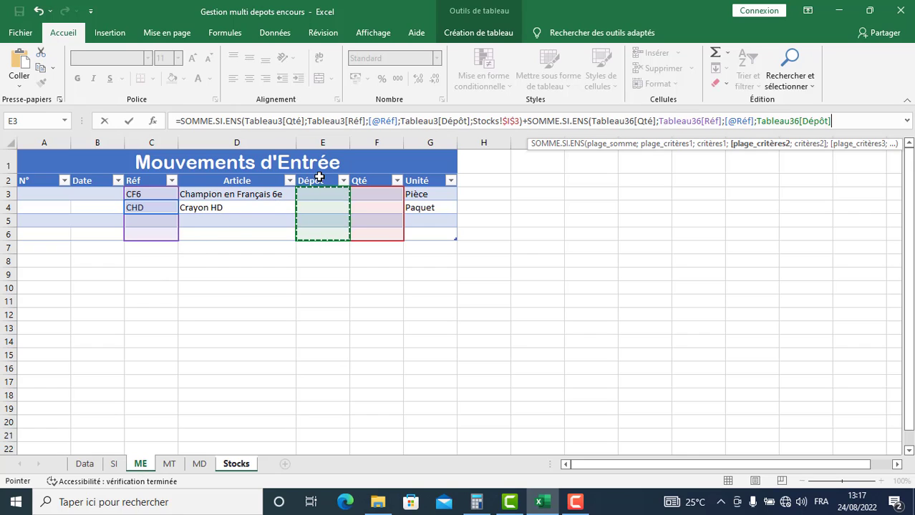
pyautogui.write(';')
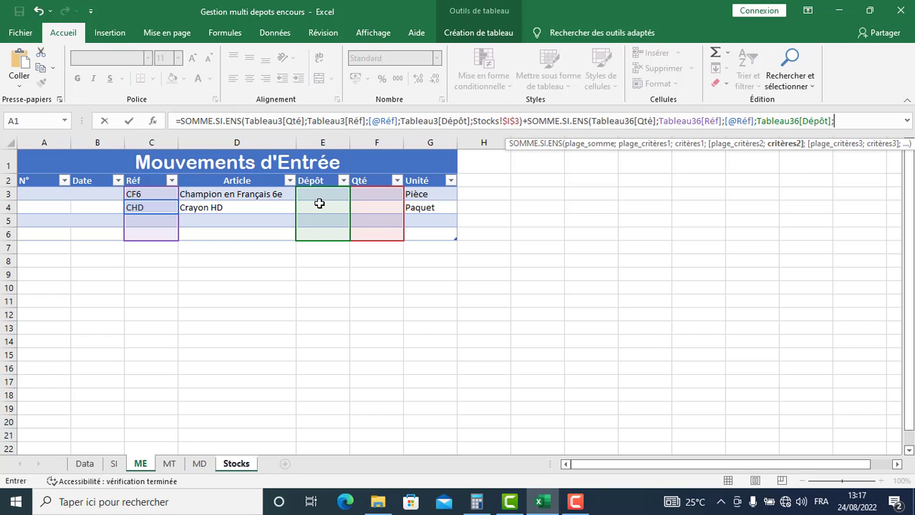
pyautogui.click(236, 465)
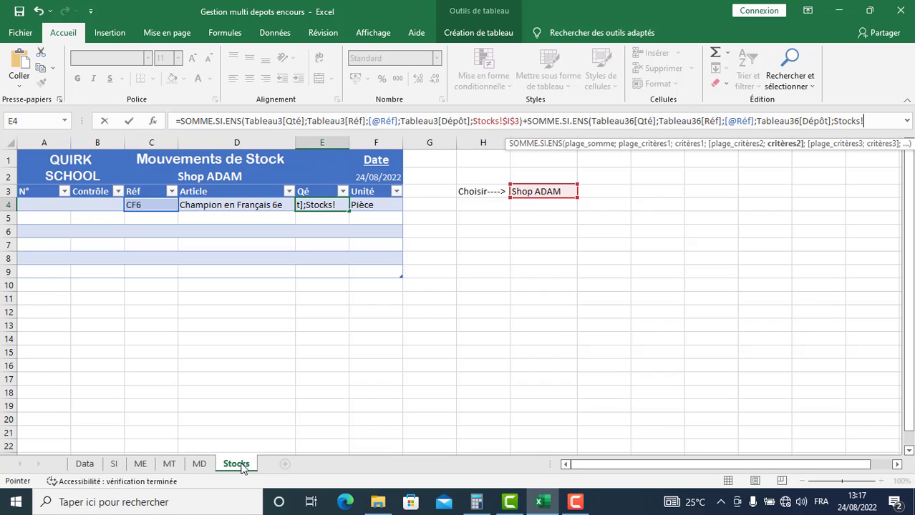
pyautogui.click(547, 192)
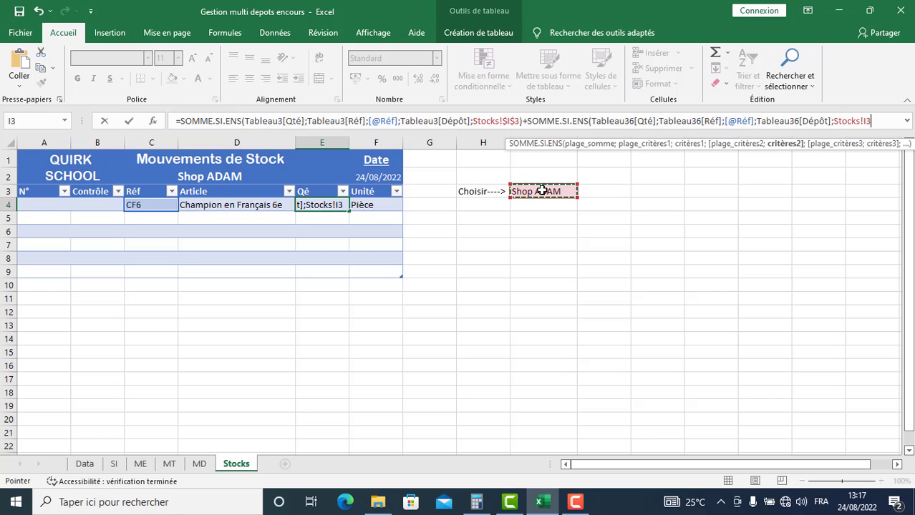
pyautogui.press('F4')
pyautogui.write(')')
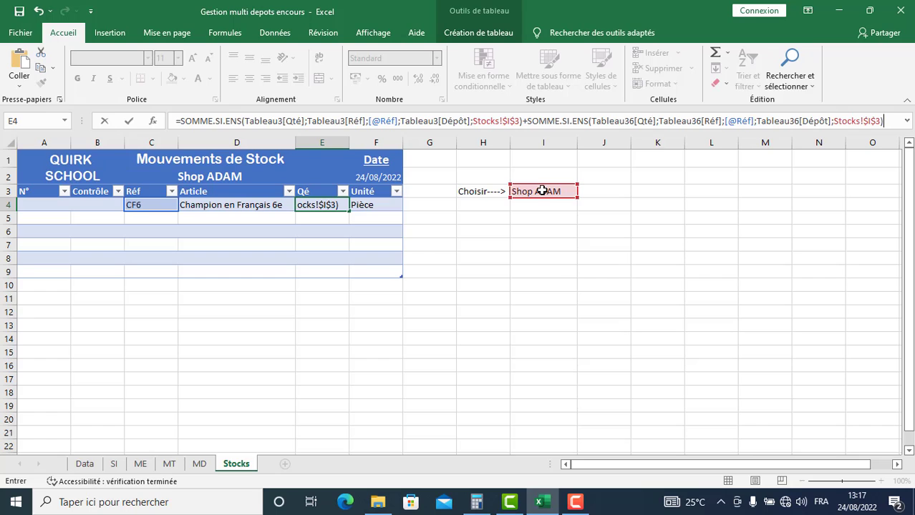
pyautogui.press('Return')
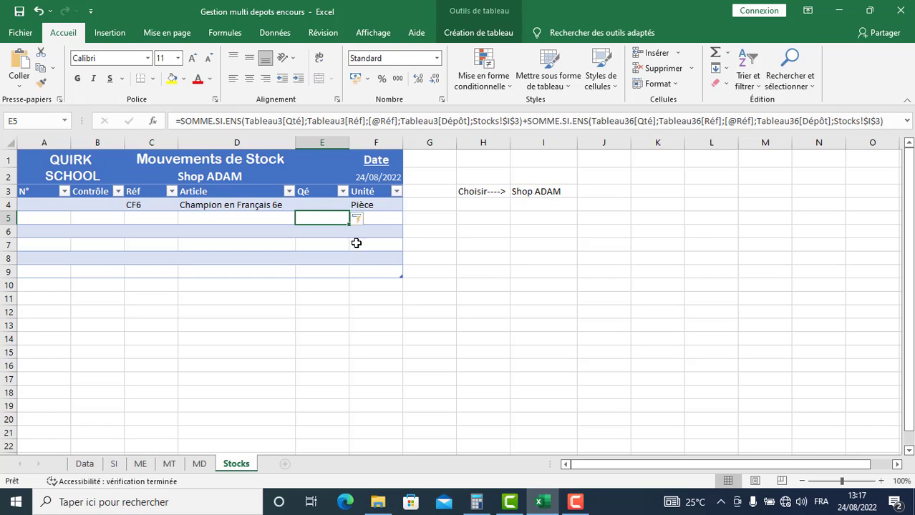
pyautogui.click(295, 207)
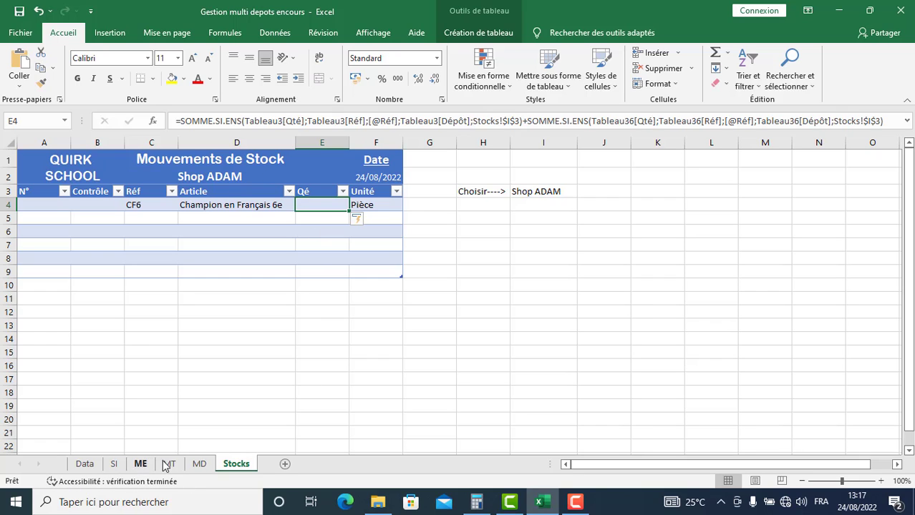
# Choose the references CF6 and MSS in the first two Réf rows of the SI table.
pyautogui.click(114, 465)
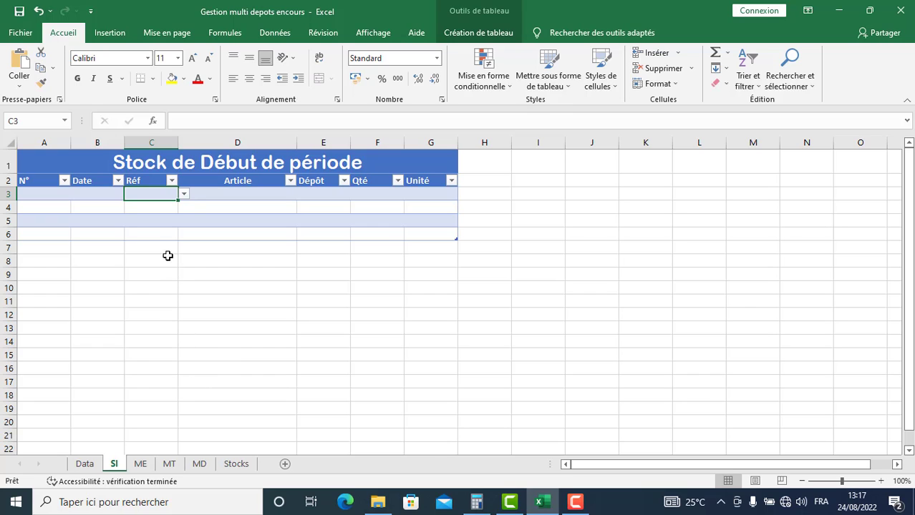
pyautogui.click(183, 194)
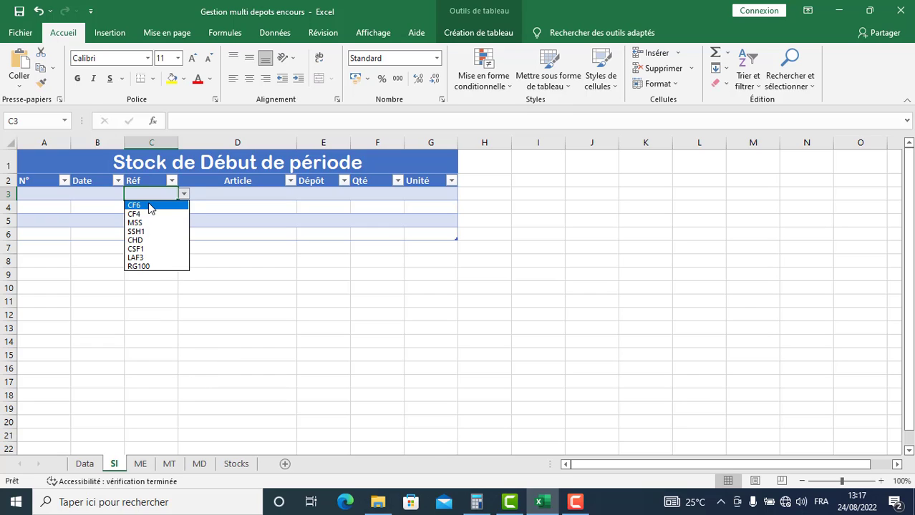
pyautogui.click(146, 207)
pyautogui.click(173, 210)
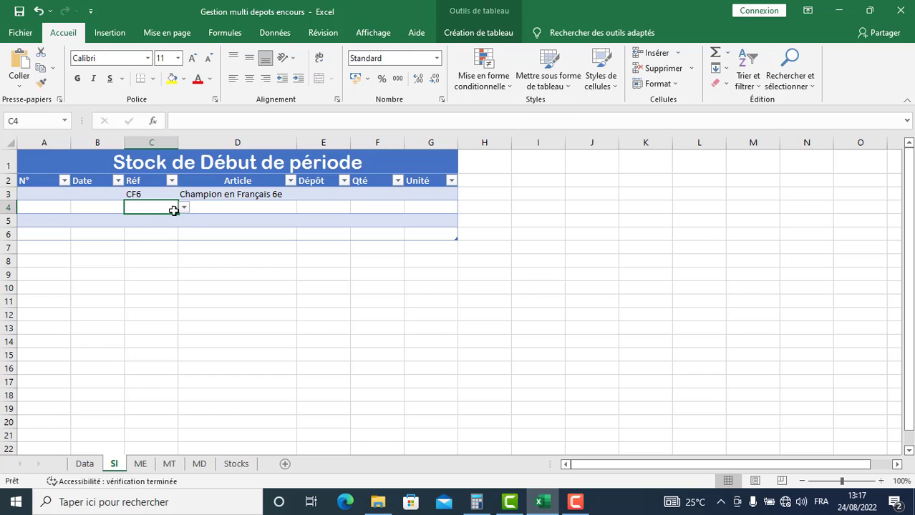
pyautogui.click(185, 208)
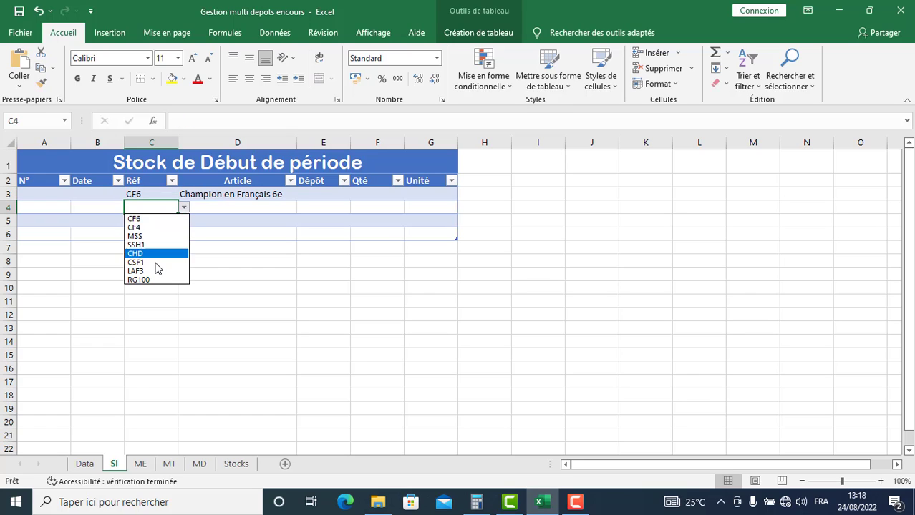
pyautogui.click(152, 237)
# Select all the data cells of the SI table's Dépôt column, E3 to E6.
pyautogui.click(320, 196)
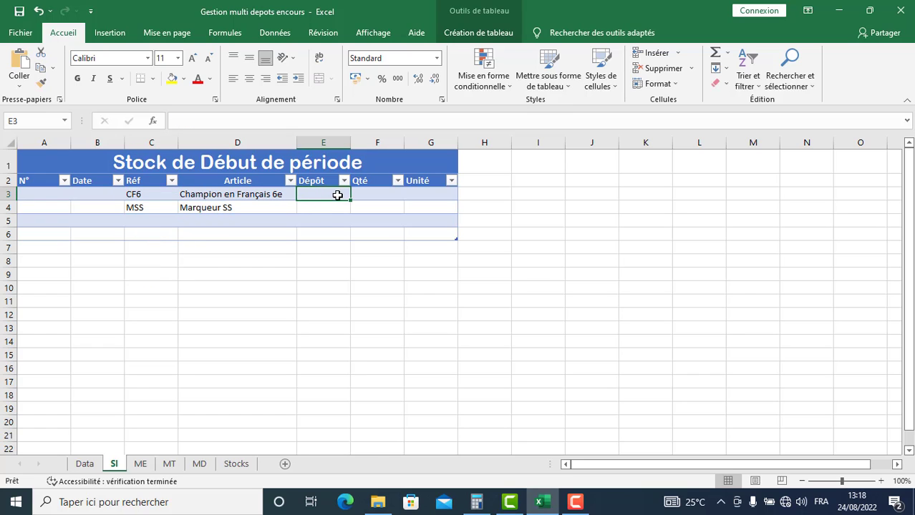
pyautogui.click(326, 208)
pyautogui.click(330, 237)
pyautogui.click(329, 216)
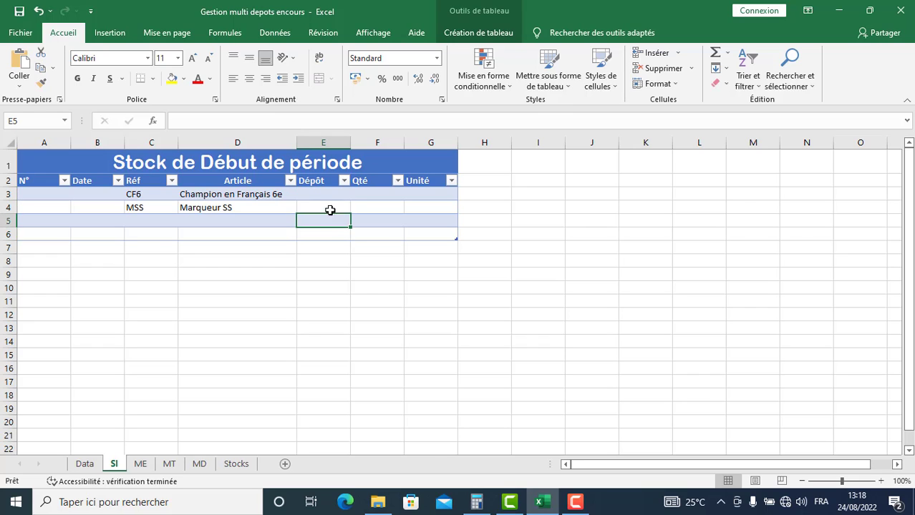
pyautogui.click(329, 195)
pyautogui.click(324, 173)
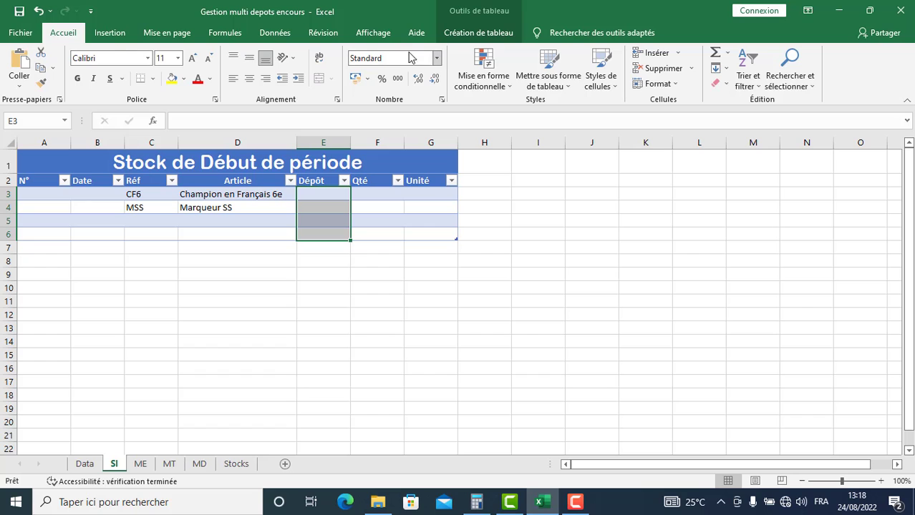
# Apply list data validation to the Dépôt column cells E3:E6, with =Data!$H$2:$H$5 as the source.
pyautogui.click(278, 36)
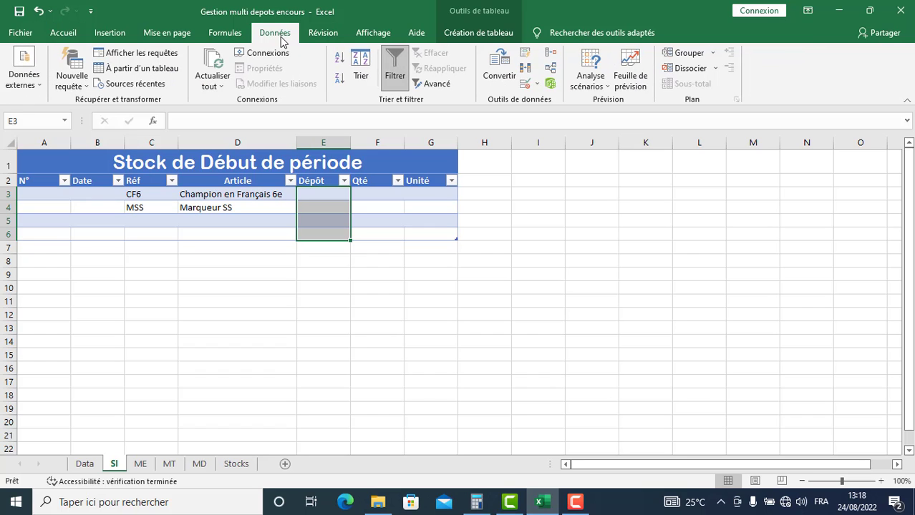
pyautogui.click(537, 84)
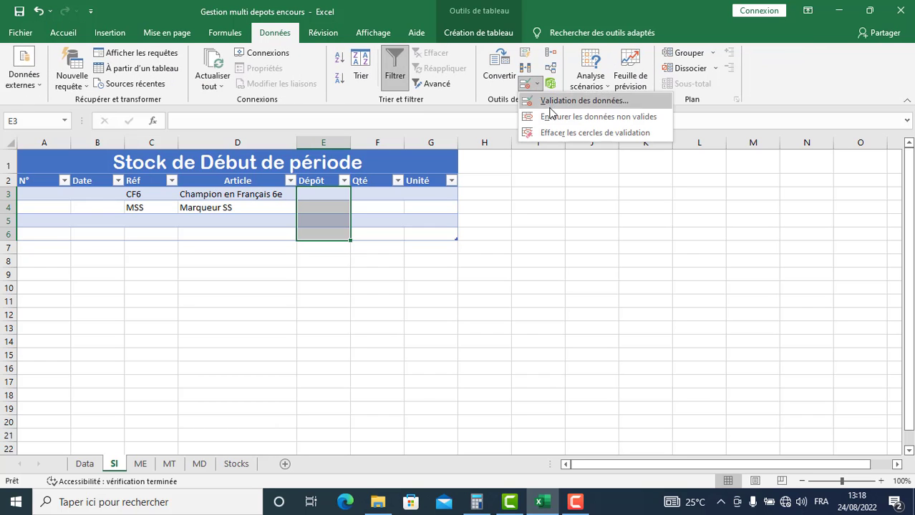
pyautogui.click(558, 99)
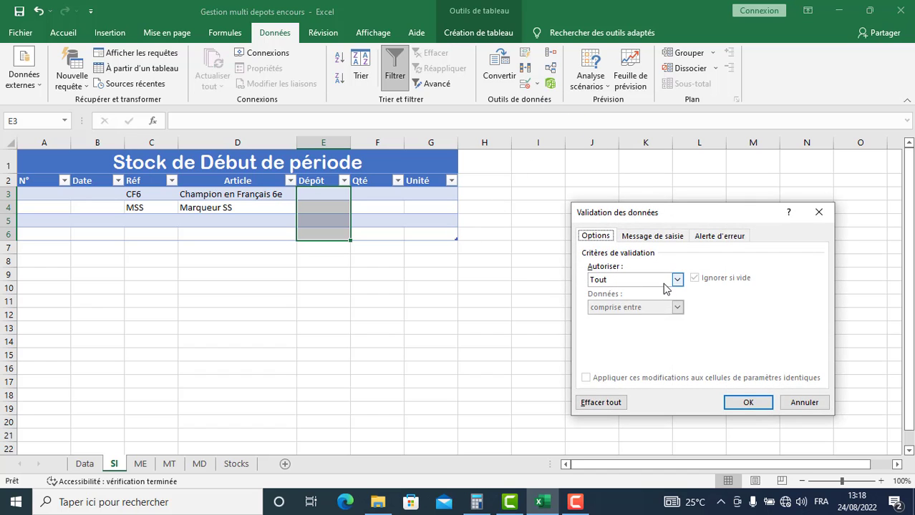
pyautogui.click(680, 284)
pyautogui.click(620, 325)
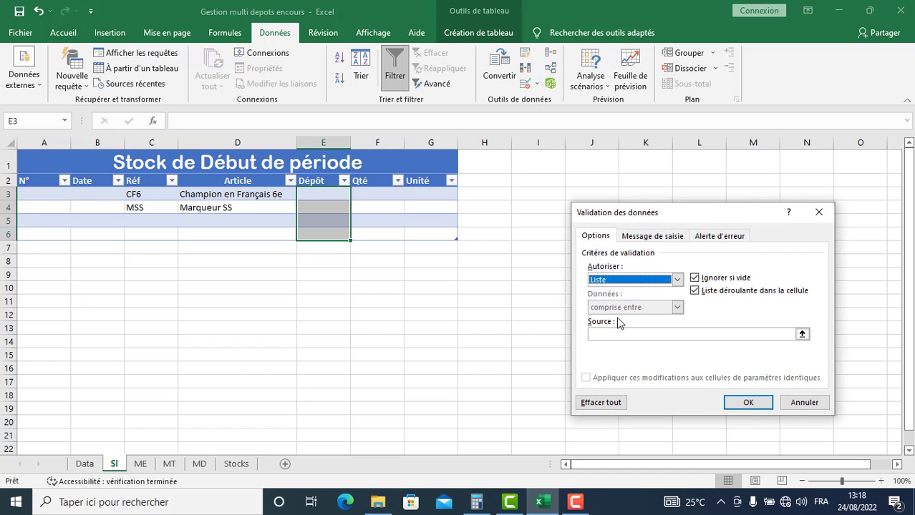
pyautogui.click(639, 334)
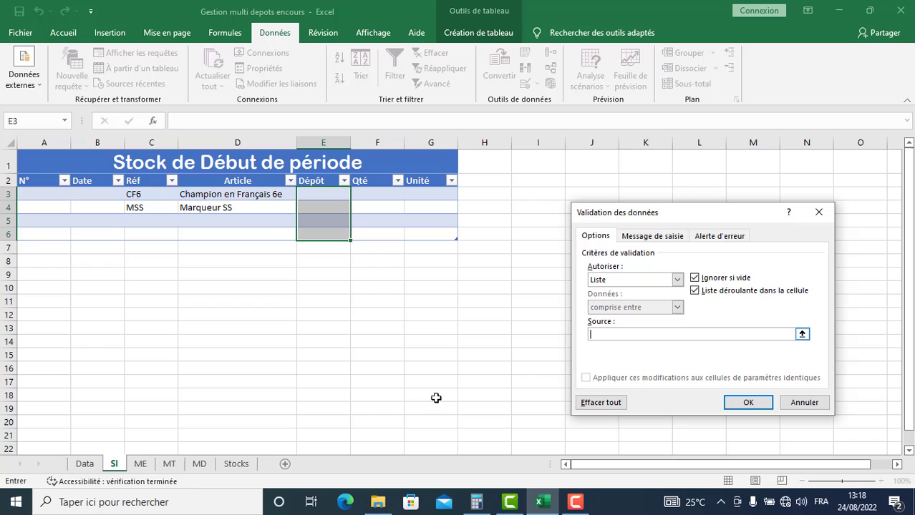
pyautogui.click(85, 465)
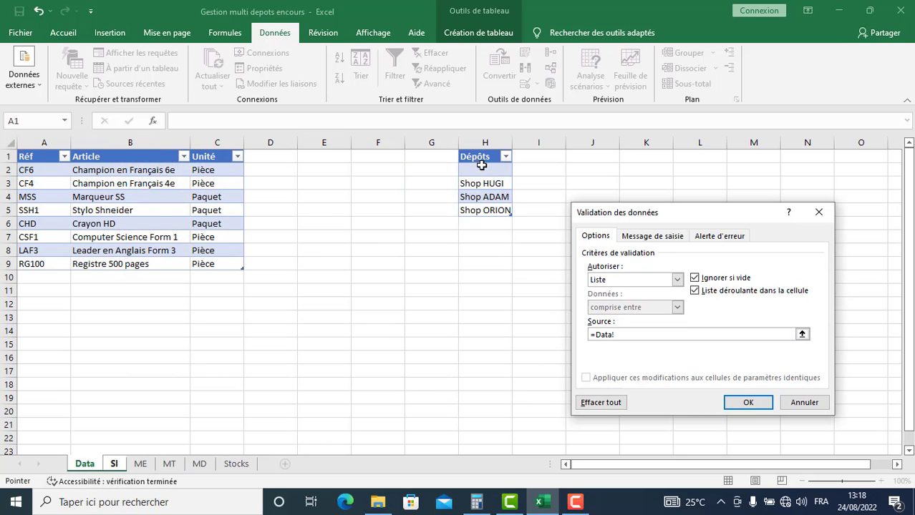
pyautogui.moveTo(482, 169); pyautogui.dragTo(481, 210)
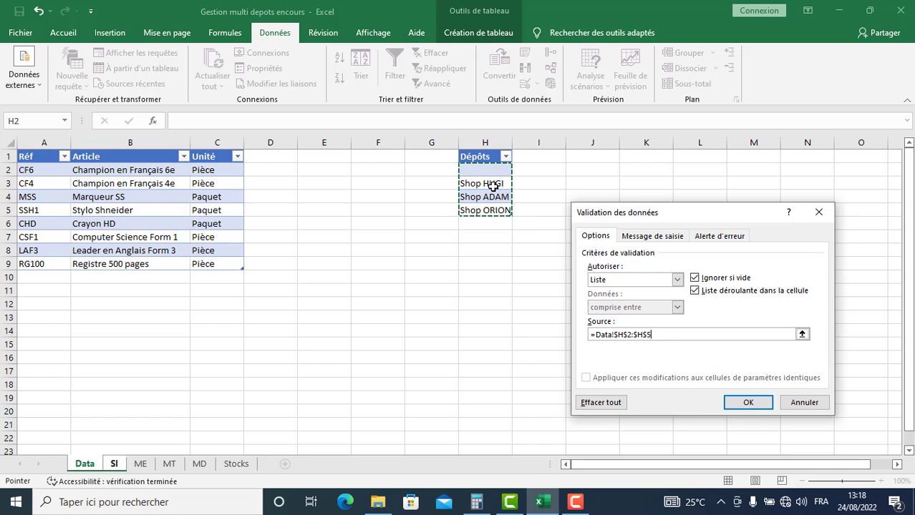
pyautogui.click(745, 402)
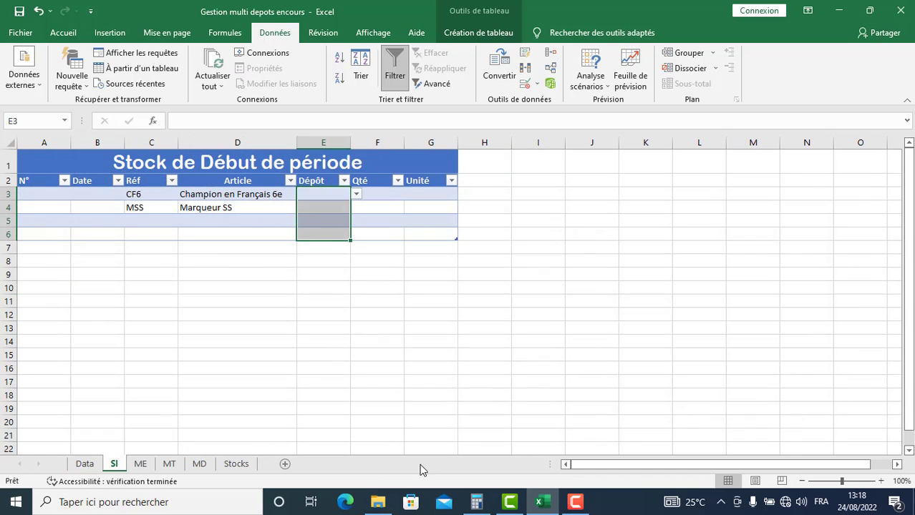
# Choose Shop ADAM as the depot for CF6 and Shop ORION for MSS in the Stock de Début de période table.
pyautogui.click(318, 216)
pyautogui.click(330, 198)
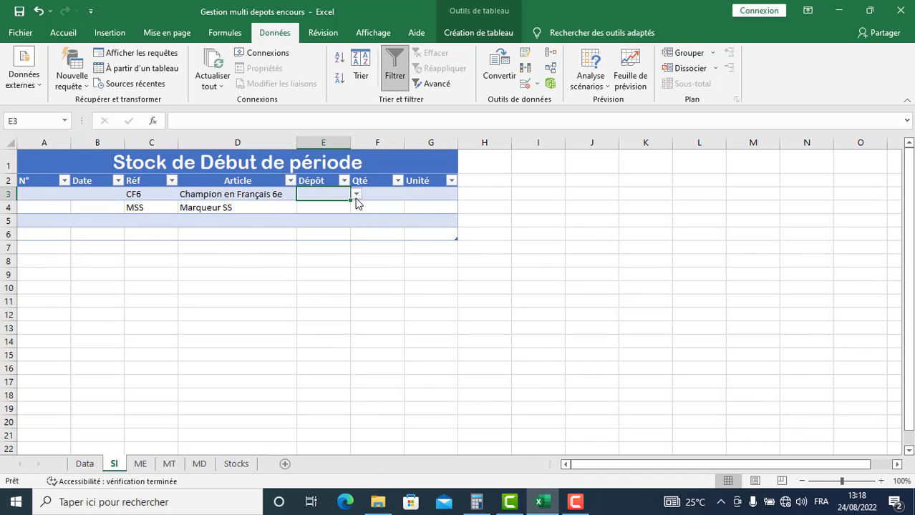
pyautogui.click(356, 196)
pyautogui.click(337, 223)
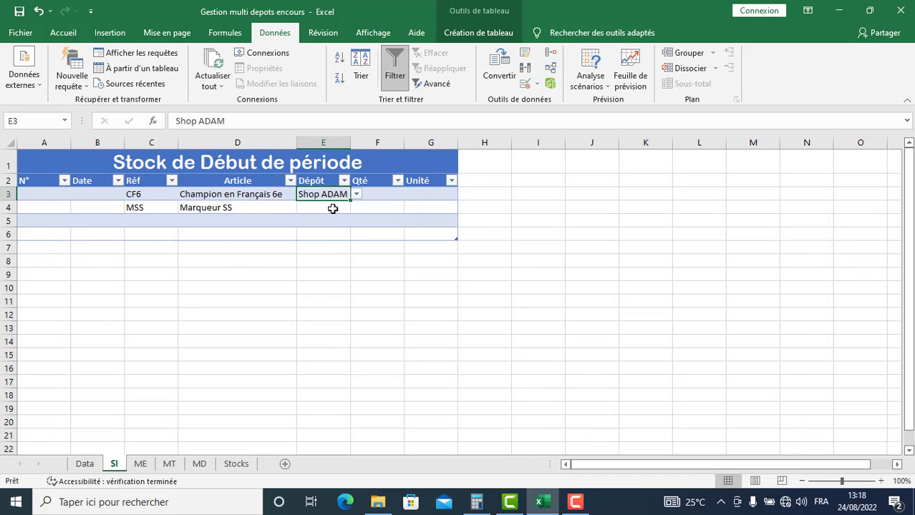
pyautogui.click(342, 207)
pyautogui.click(356, 208)
pyautogui.click(337, 247)
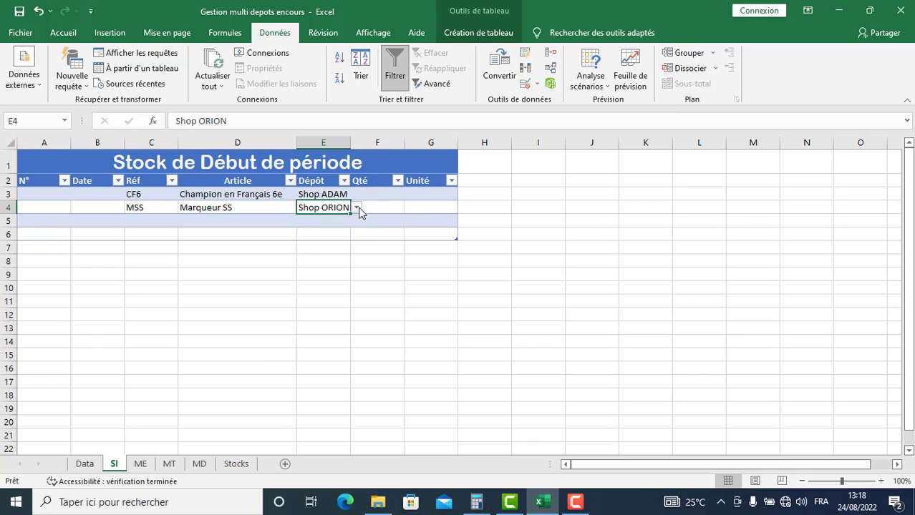
# Enter the opening stock quantities: 20 for CF6 and 10 for MSS.
pyautogui.click(374, 192)
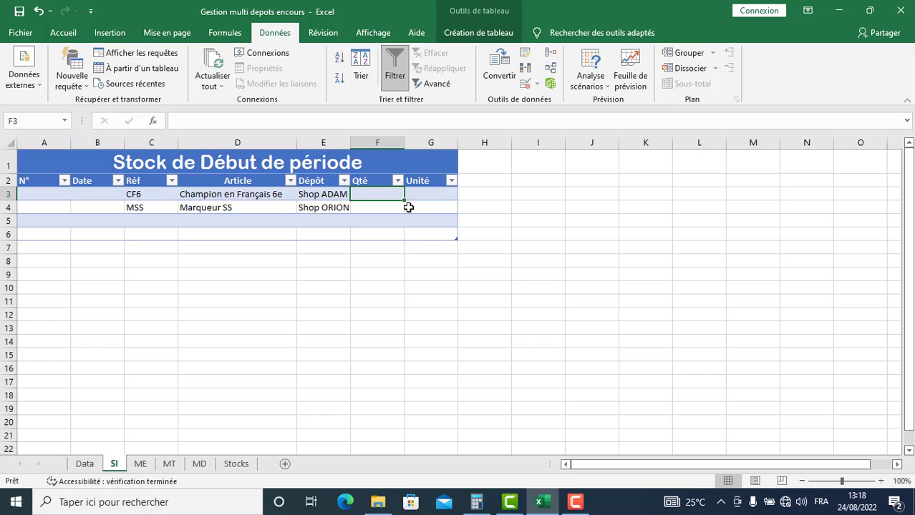
pyautogui.write('20')
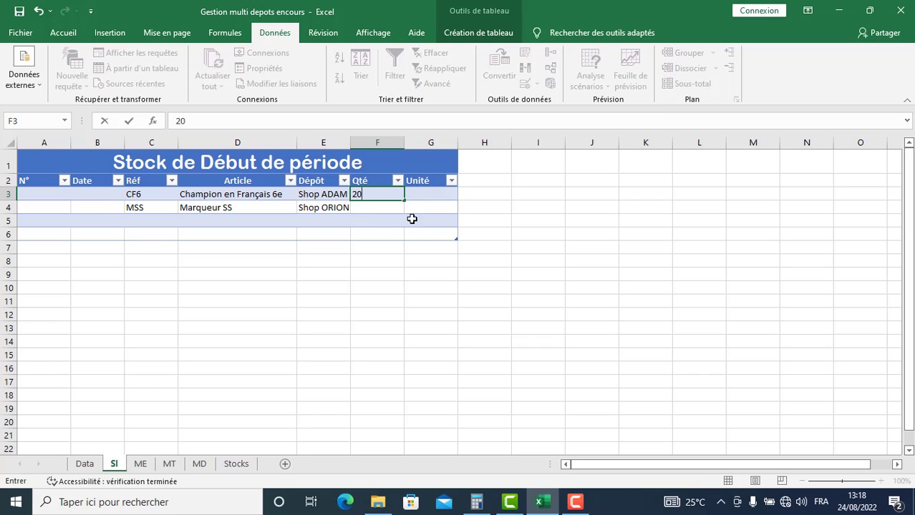
pyautogui.press('Return')
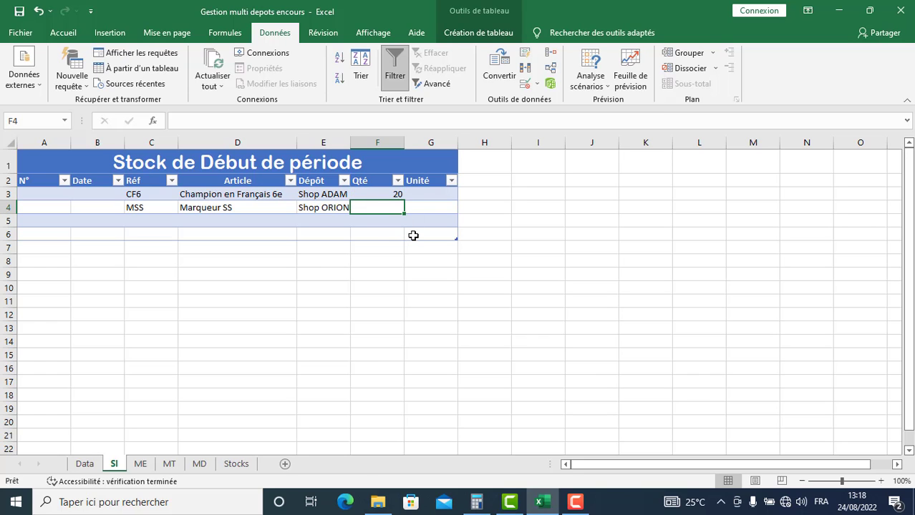
pyautogui.write('10')
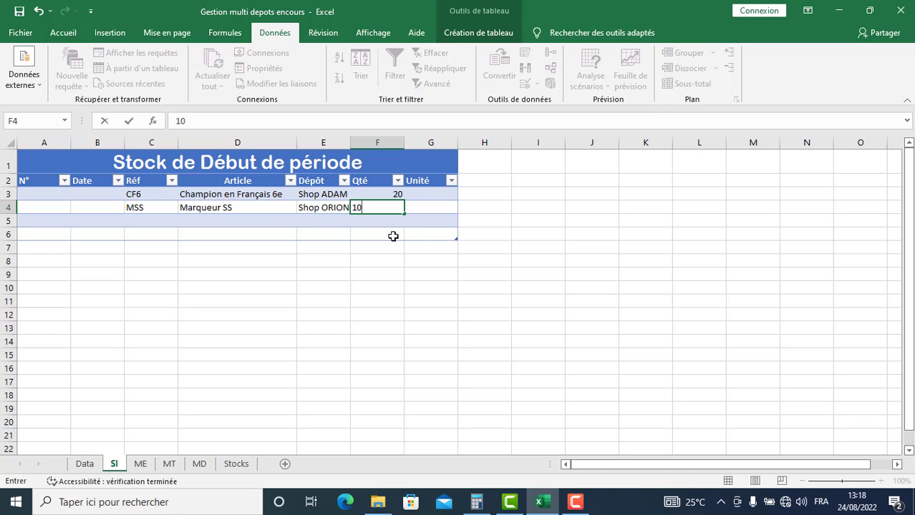
pyautogui.press('Return')
pyautogui.click(375, 210)
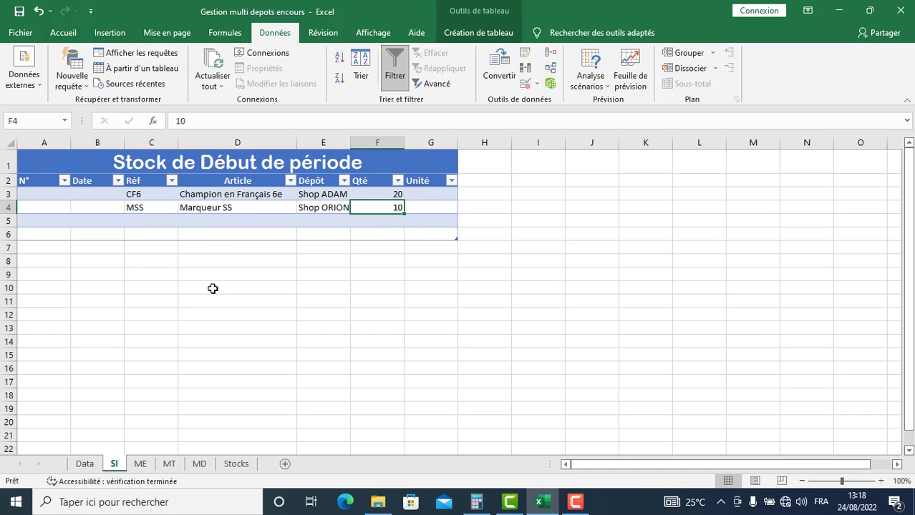
# Change the reference in the second row of the ME sheet's Mouvements d'Entrée table to MSS.
pyautogui.click(141, 465)
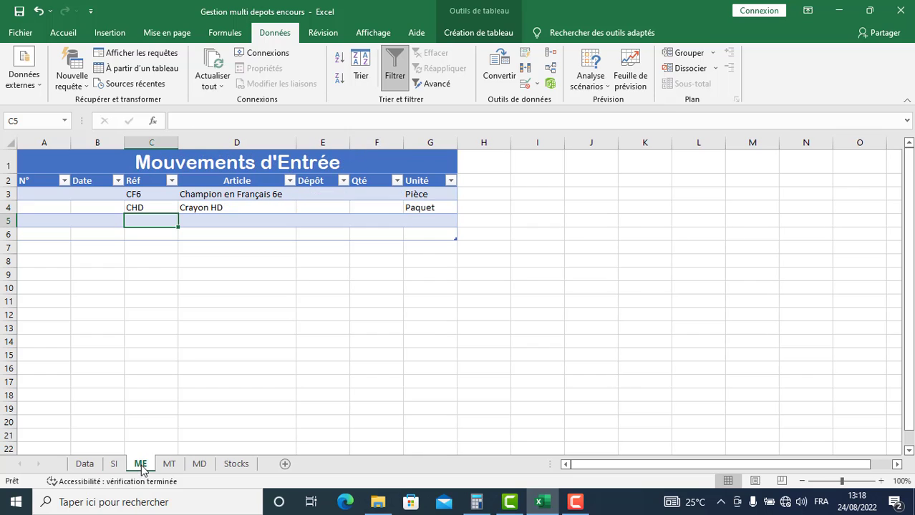
pyautogui.click(114, 465)
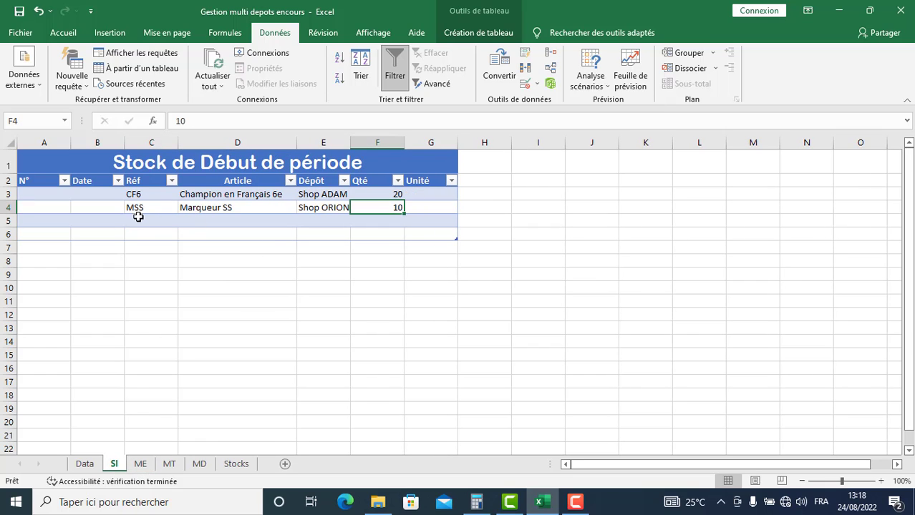
pyautogui.click(141, 465)
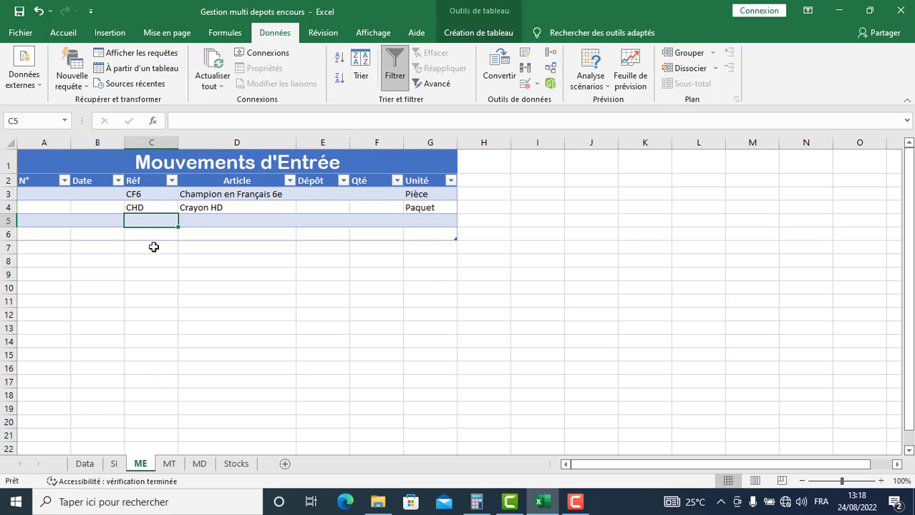
pyautogui.click(144, 194)
pyautogui.click(159, 209)
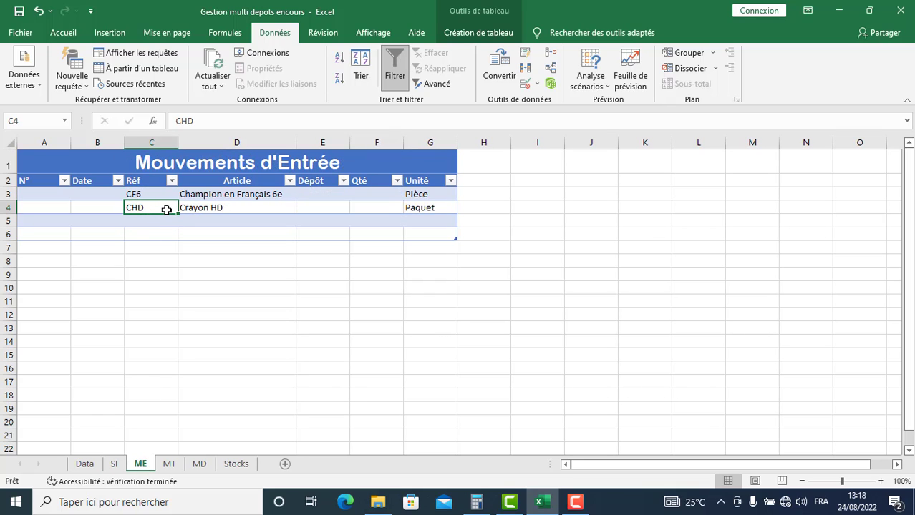
pyautogui.write('MSS')
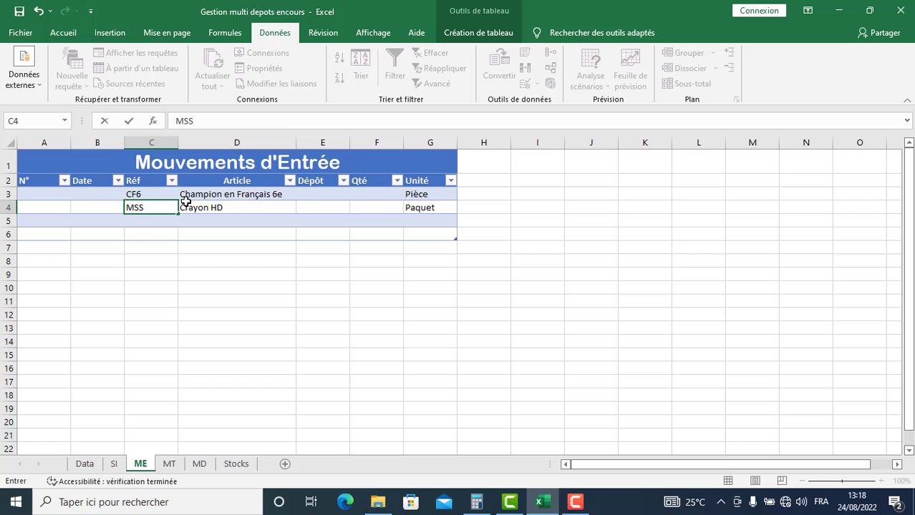
pyautogui.click(306, 199)
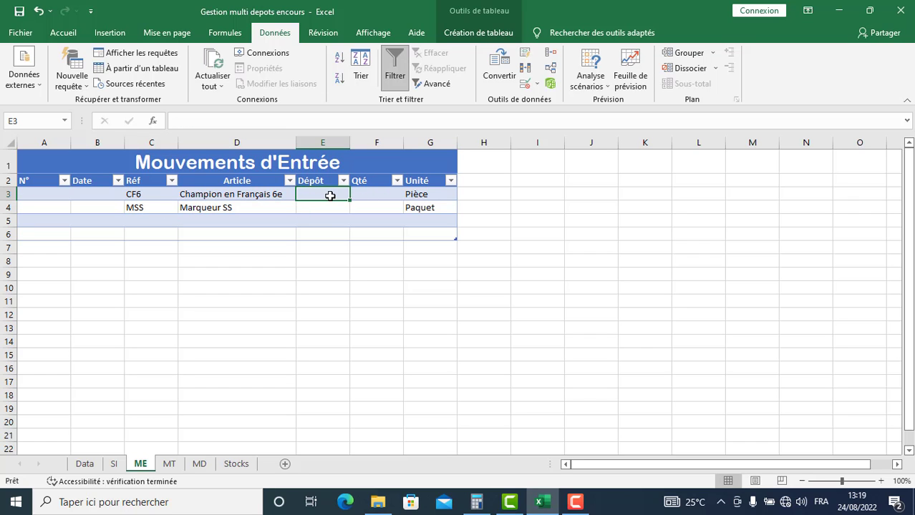
# Restrict the ME sheet's Dépôt column cells E3:E6 to a validation list sourced from =Data!$H$2:$H$5.
pyautogui.click(321, 175)
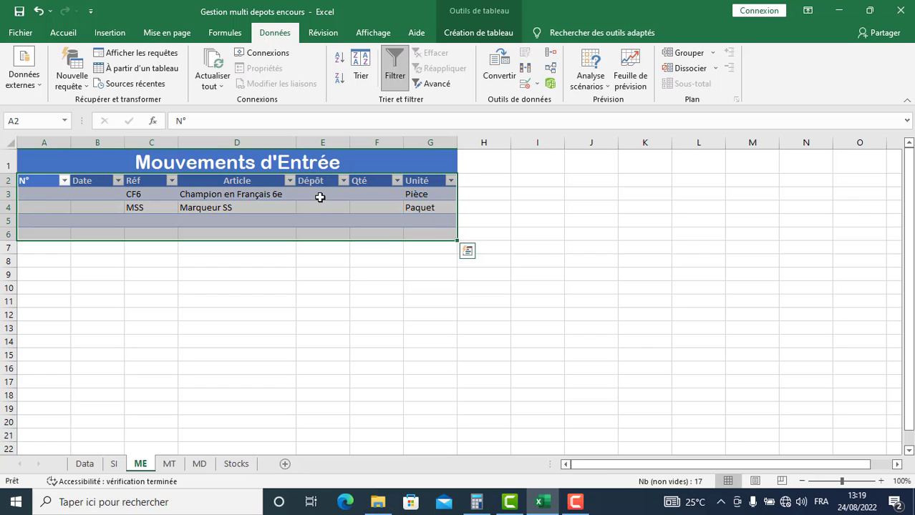
pyautogui.click(321, 195)
pyautogui.click(328, 177)
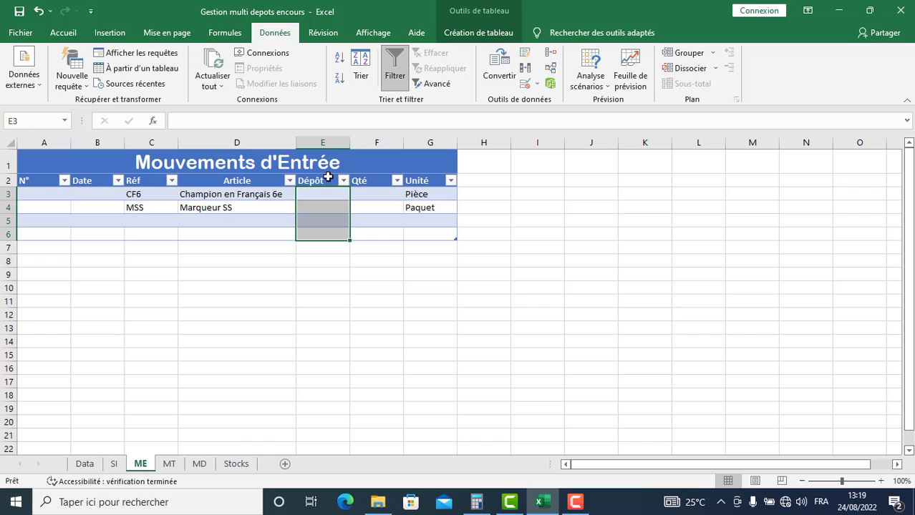
pyautogui.click(536, 84)
pyautogui.click(544, 101)
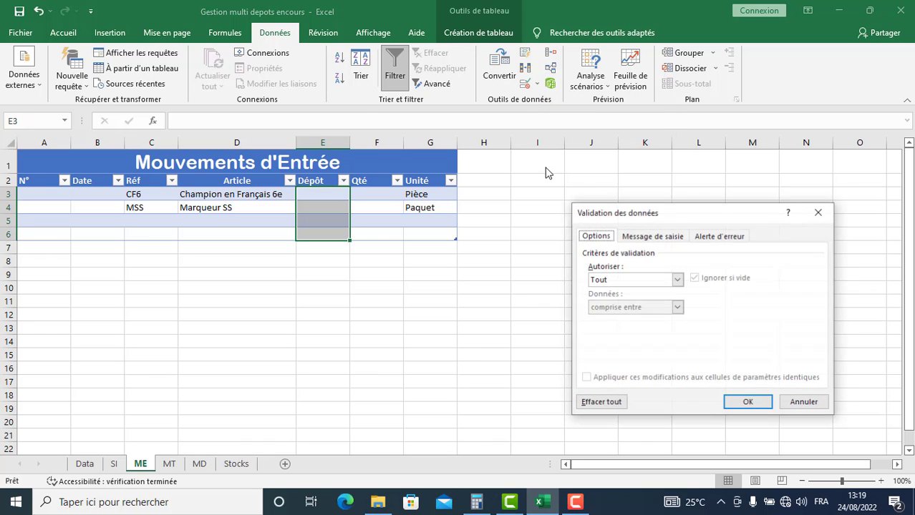
pyautogui.click(677, 279)
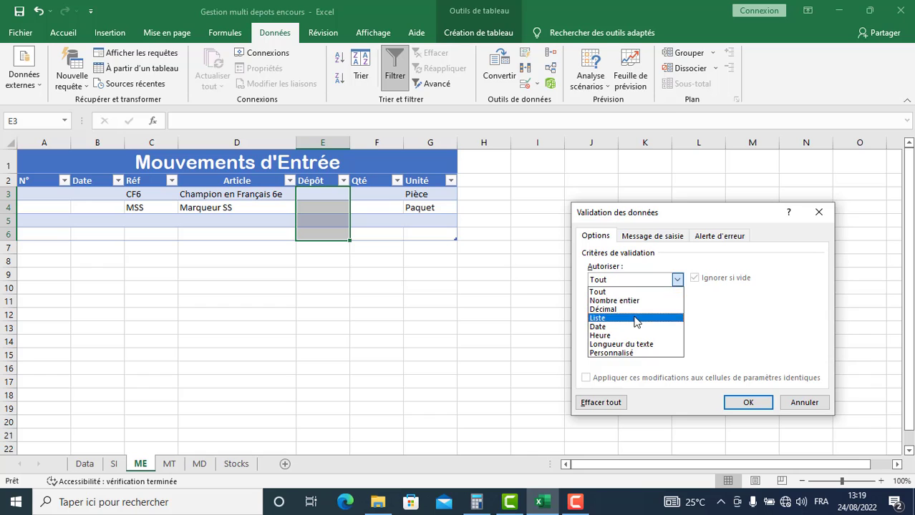
pyautogui.click(639, 319)
pyautogui.click(650, 334)
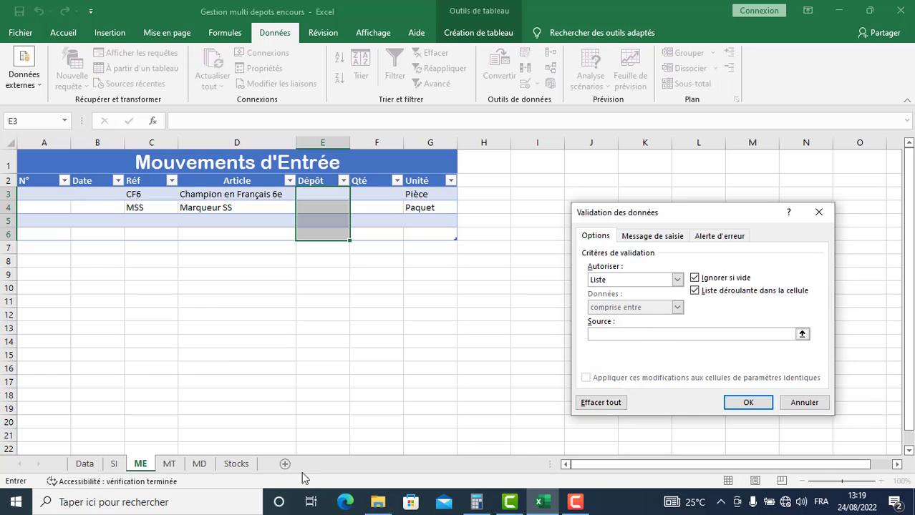
pyautogui.click(85, 465)
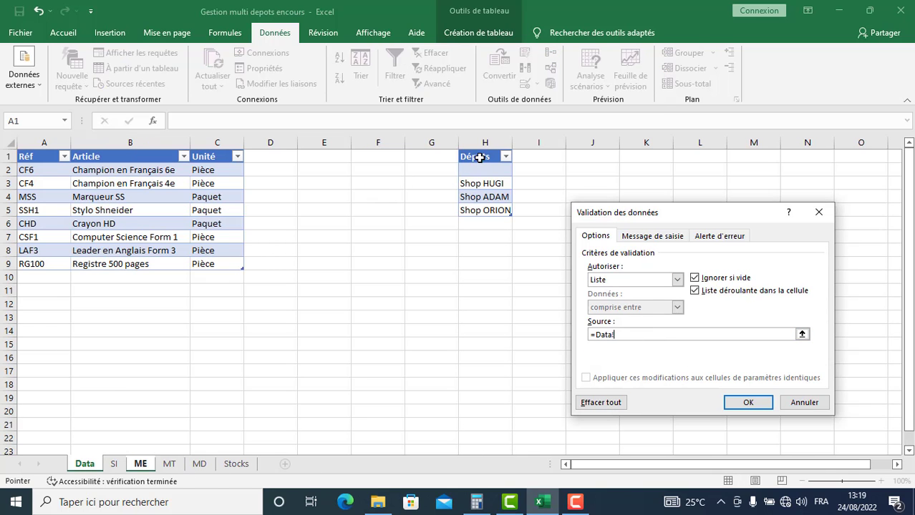
pyautogui.moveTo(481, 183); pyautogui.dragTo(484, 211)
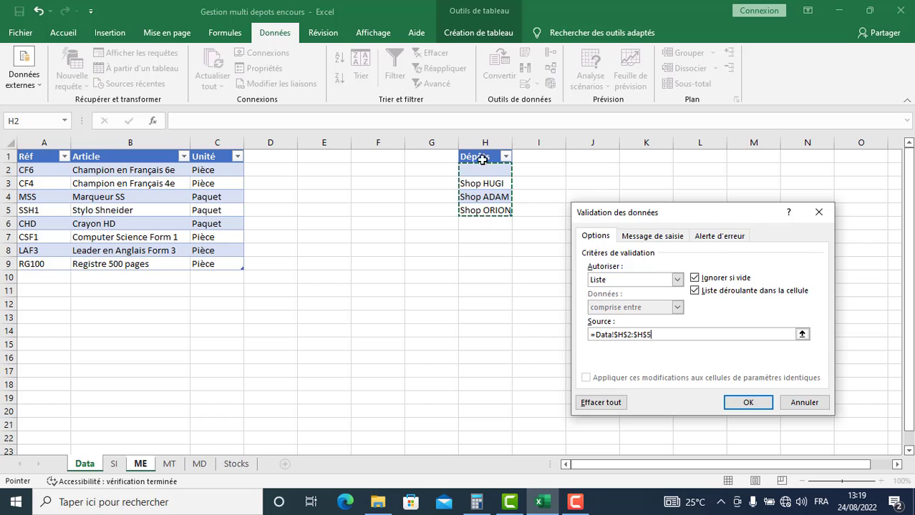
pyautogui.click(746, 402)
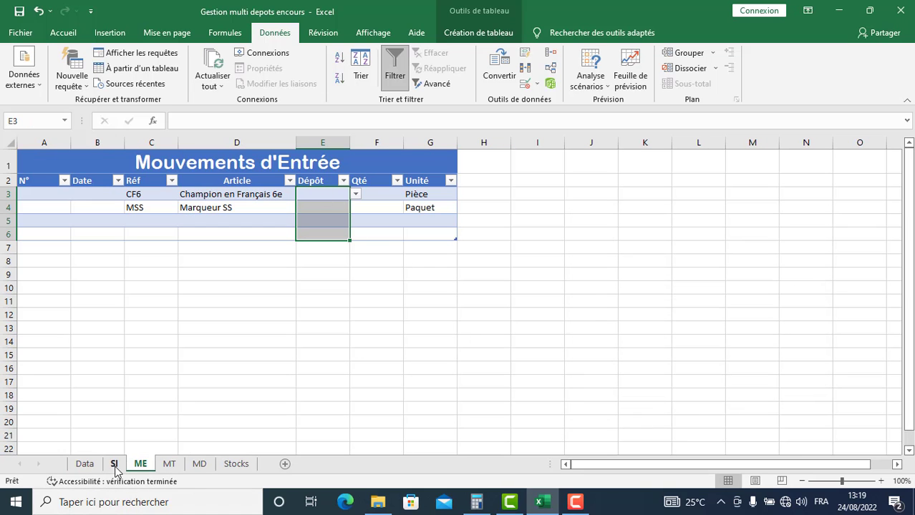
# Review the Data and SI sheets, and choose Shop HUGI as the depot for CF6 on the ME sheet.
pyautogui.click(85, 465)
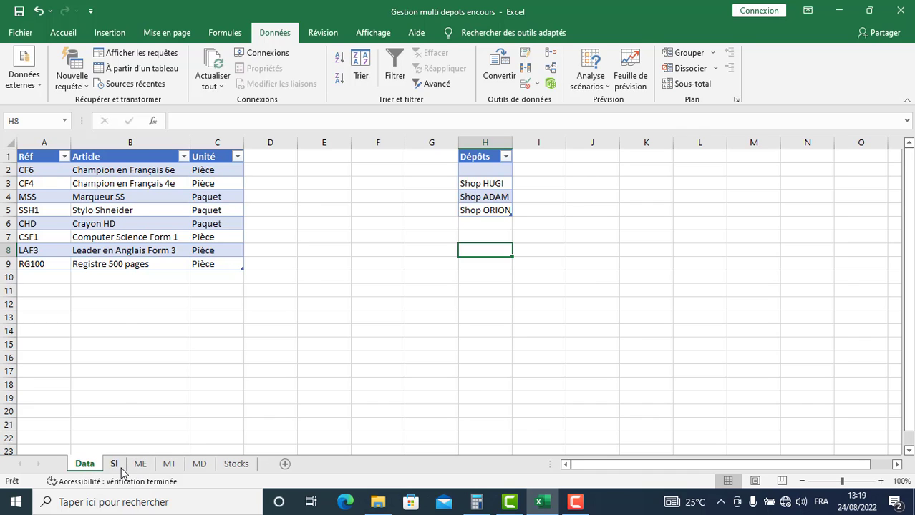
pyautogui.click(118, 469)
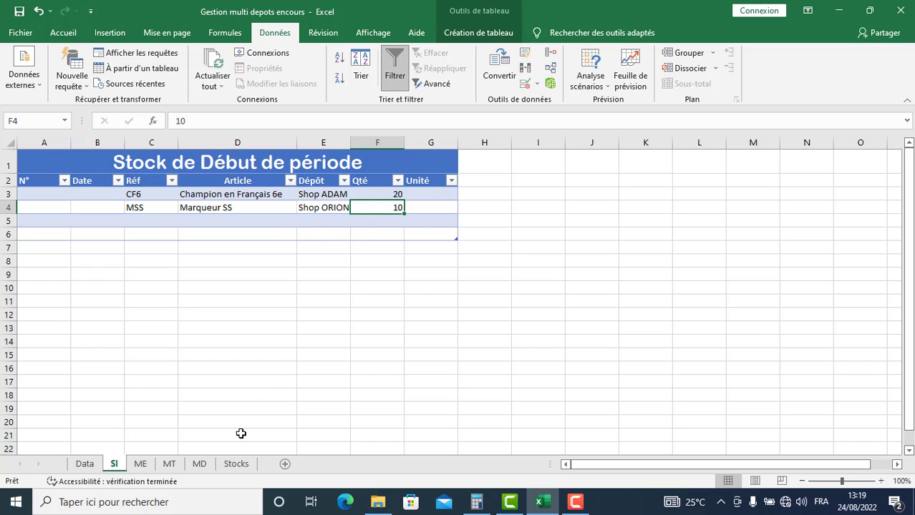
pyautogui.click(141, 464)
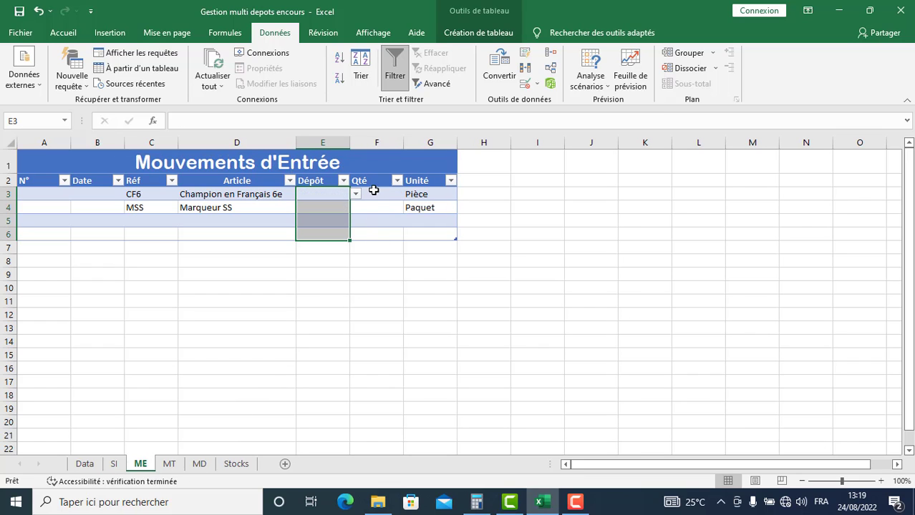
pyautogui.click(340, 196)
pyautogui.click(355, 194)
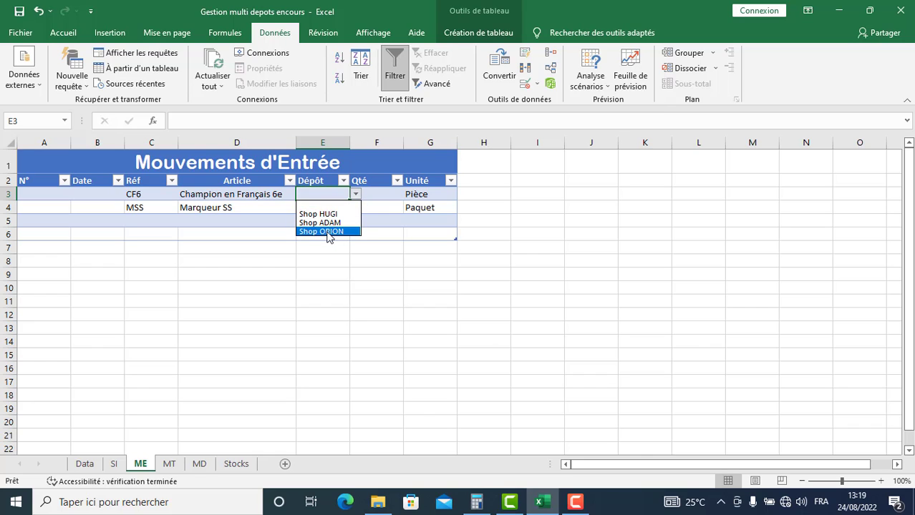
pyautogui.click(322, 215)
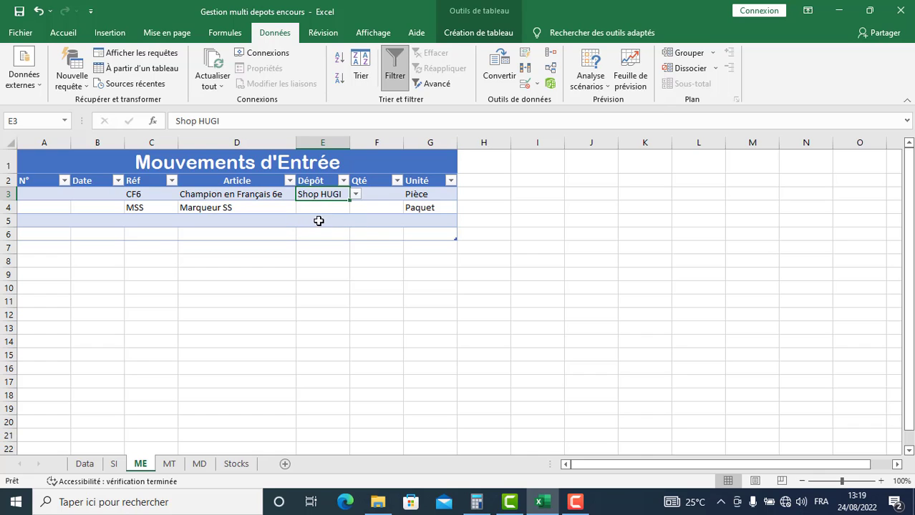
# Set the depots in the Mouvements d'Entrée table to Shop ADAM for CF6 and Shop HUGI for MSS.
pyautogui.click(355, 194)
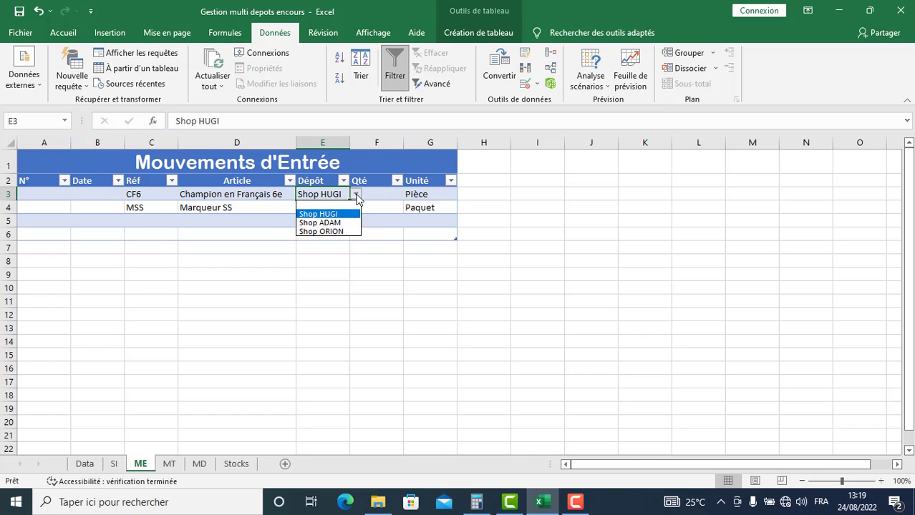
pyautogui.click(322, 225)
pyautogui.click(326, 209)
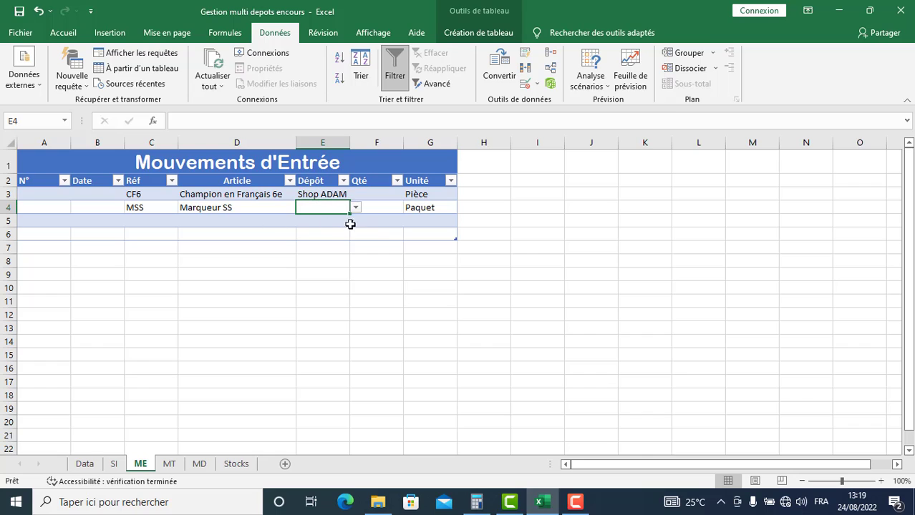
pyautogui.click(355, 209)
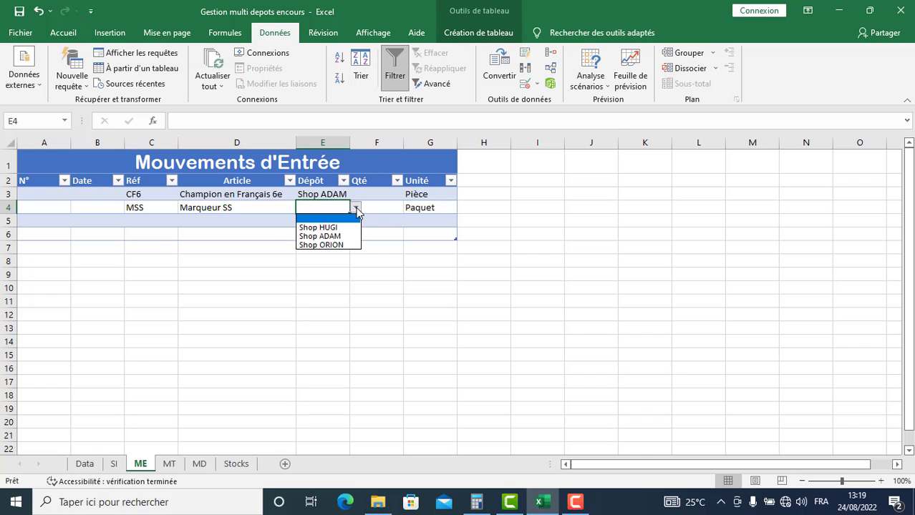
pyautogui.click(322, 227)
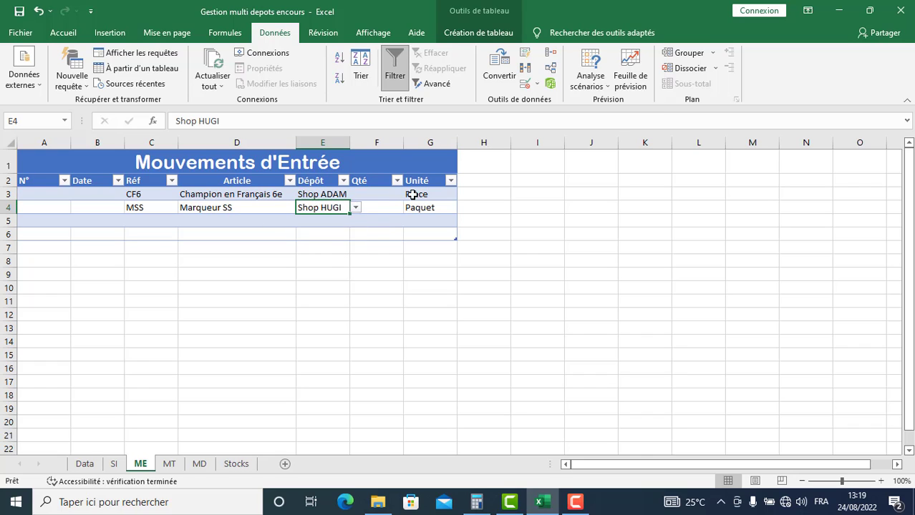
# Enter the incoming quantities on the ME sheet: 5 for CF6 and 11 for MSS.
pyautogui.click(389, 194)
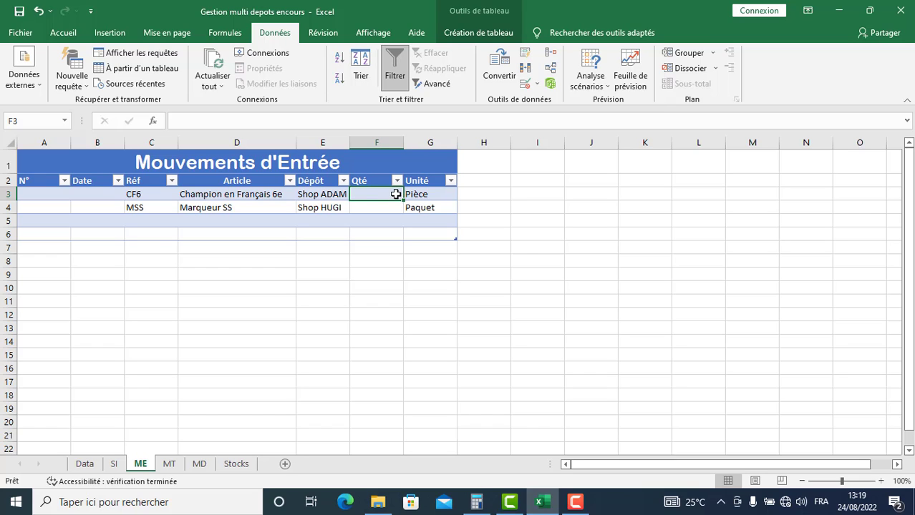
pyautogui.write('5')
pyautogui.press('Return')
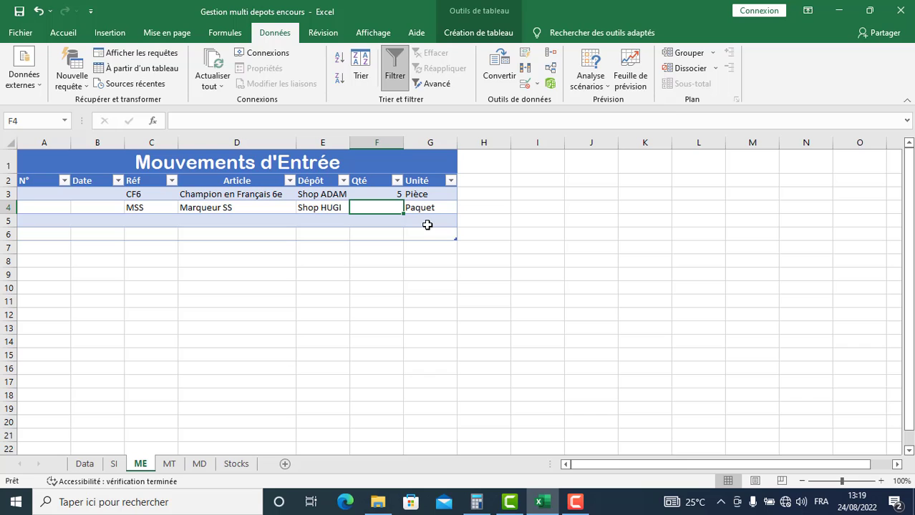
pyautogui.write('11')
pyautogui.click(373, 236)
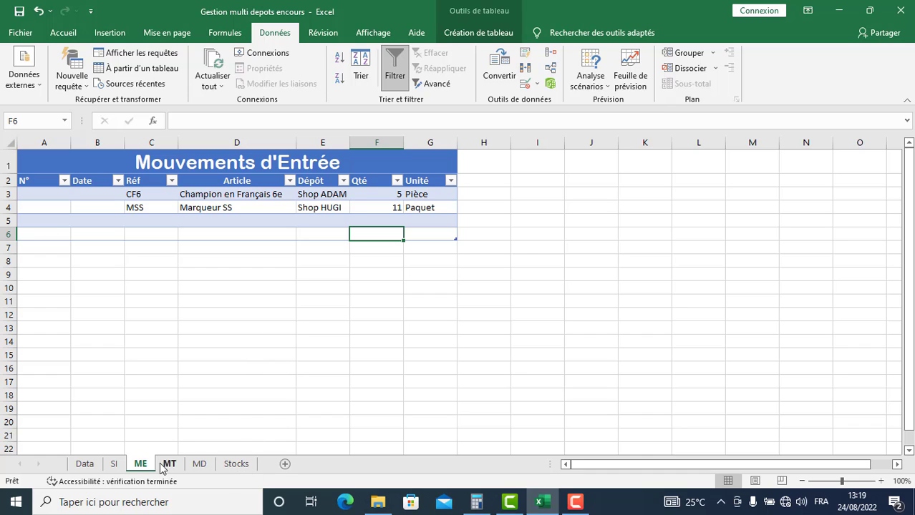
# Compare the SI and ME entries with the stock shown for Shop ADAM on the Stocks sheet.
pyautogui.click(115, 465)
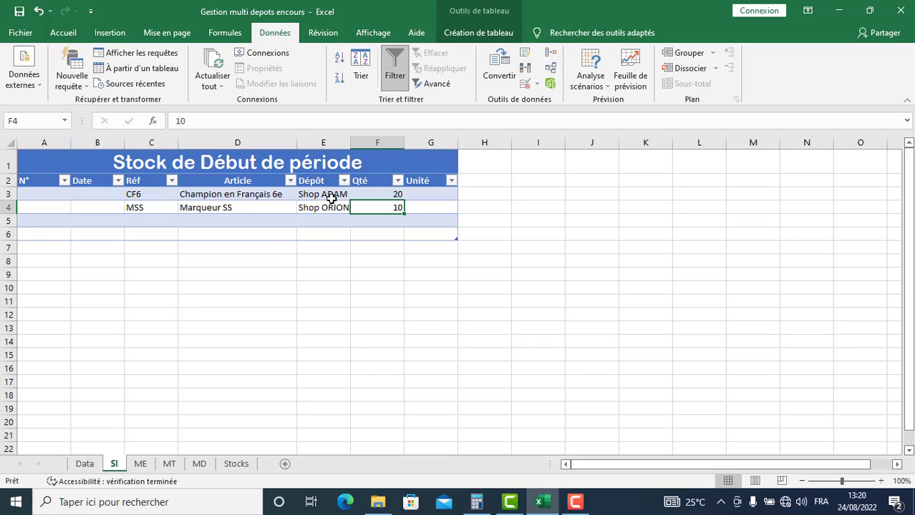
pyautogui.click(140, 463)
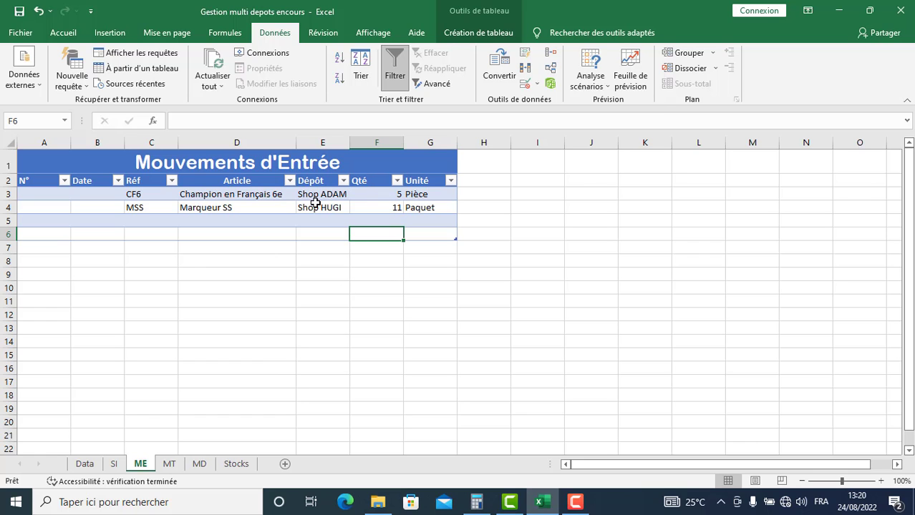
pyautogui.click(233, 466)
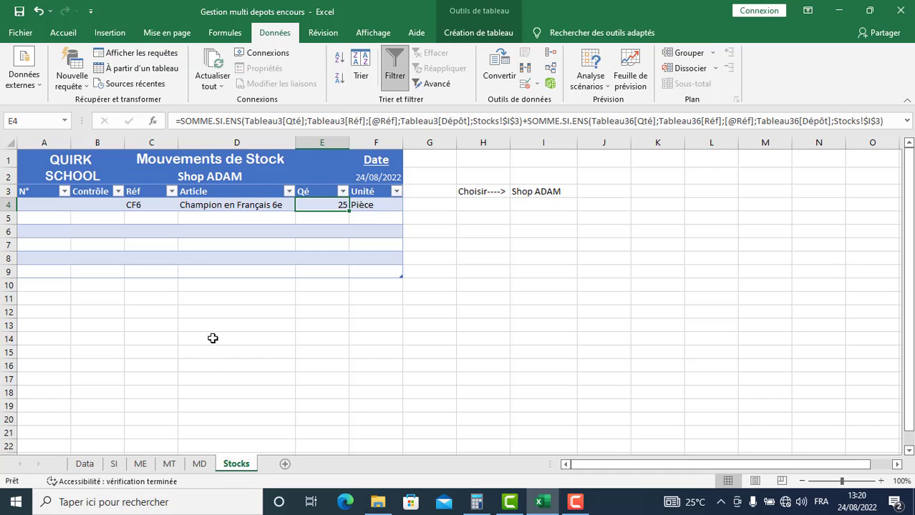
pyautogui.click(547, 193)
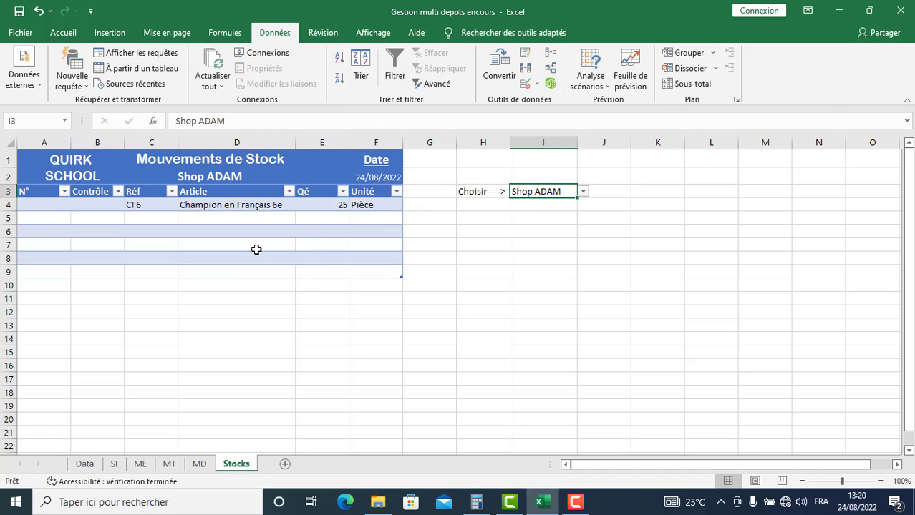
pyautogui.click(587, 191)
# Add the reference MSS in the second row of the Stocks sheet's table.
pyautogui.click(136, 217)
pyautogui.click(135, 217)
pyautogui.write('MSS')
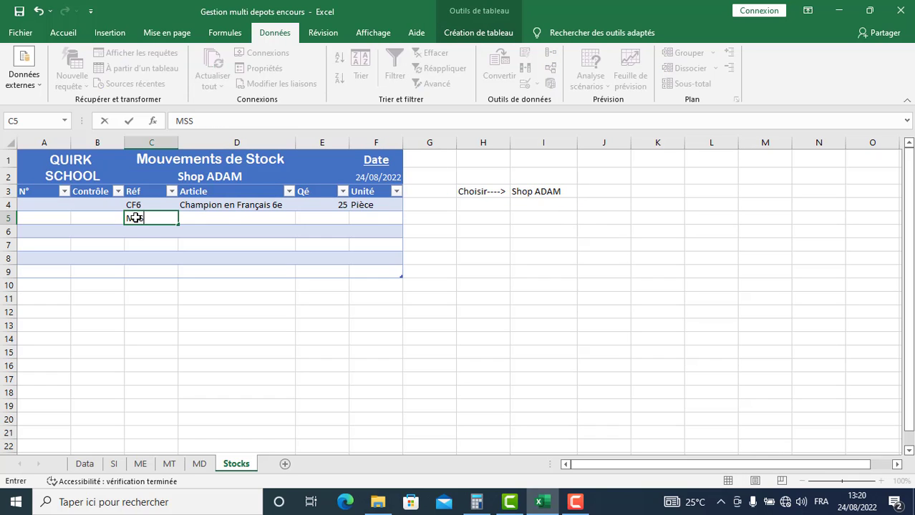
pyautogui.press('Return')
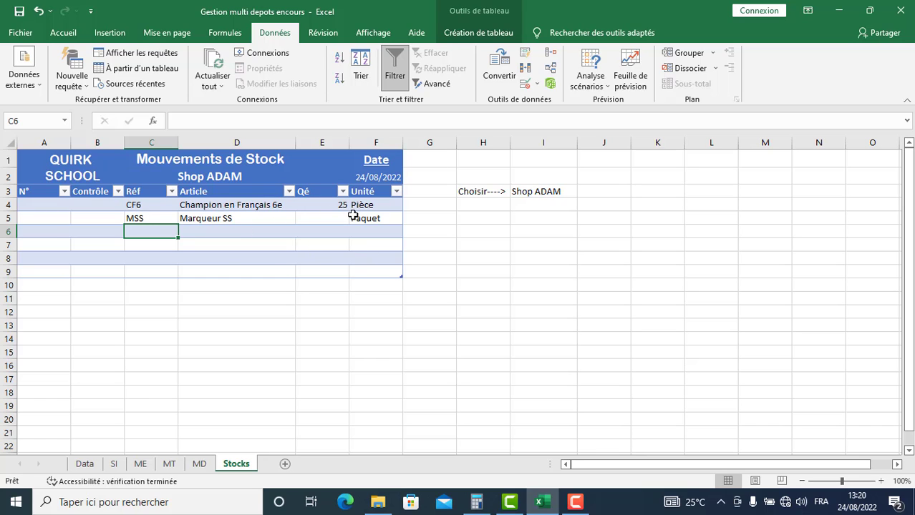
# Select Shop ORION as the Stocks sheet's depot and check its MSS stock against the SI and ME sheets.
pyautogui.click(539, 193)
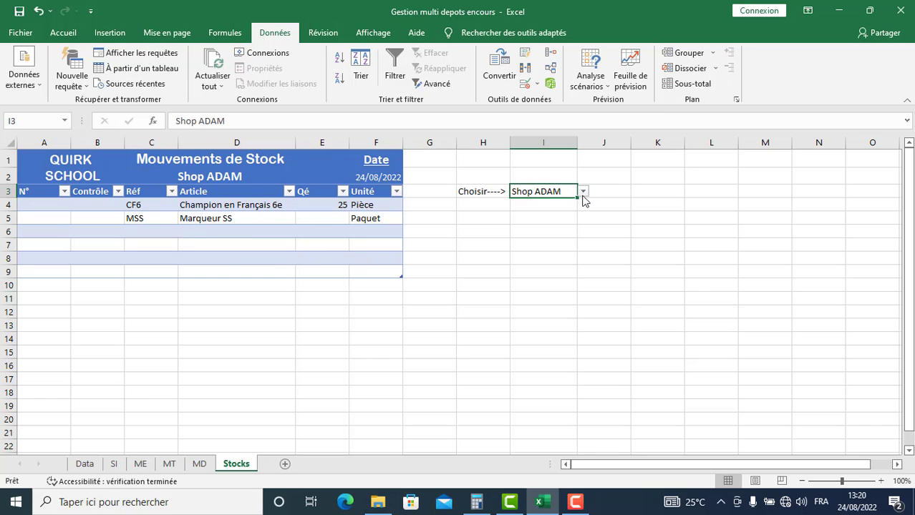
pyautogui.click(584, 191)
pyautogui.click(545, 229)
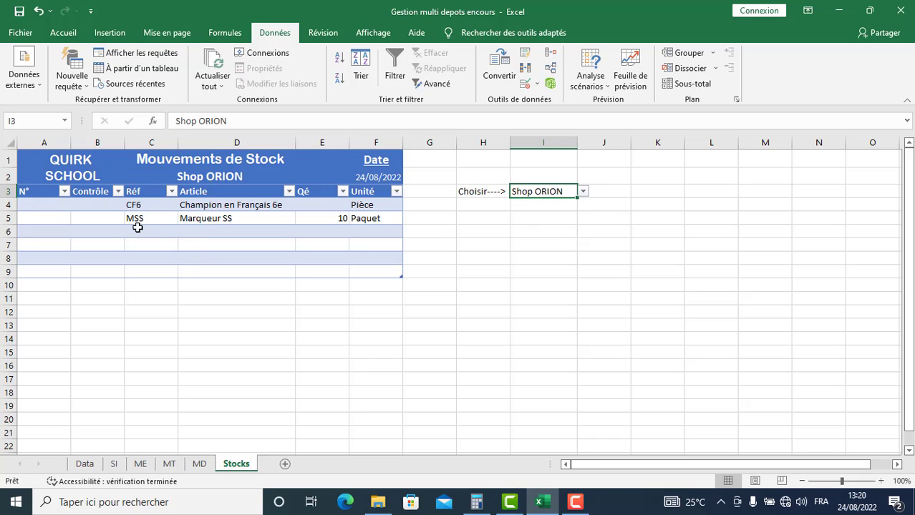
pyautogui.click(114, 465)
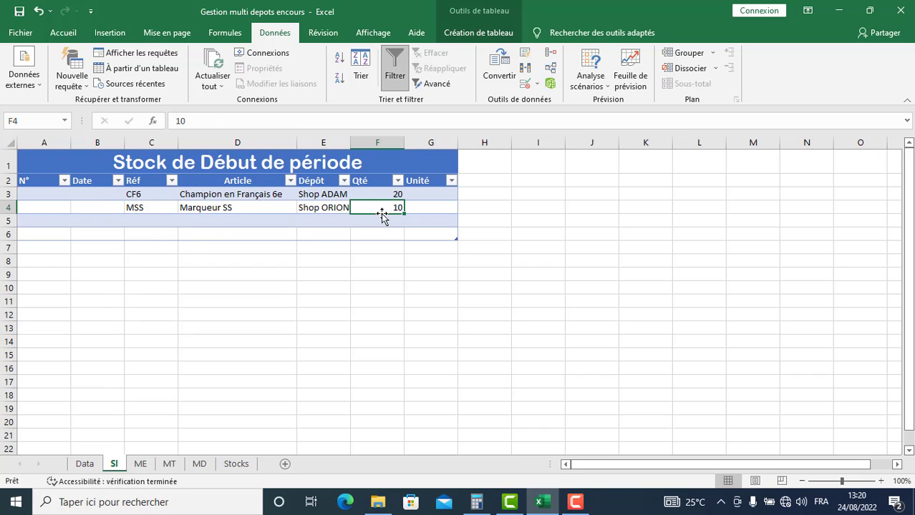
pyautogui.click(147, 464)
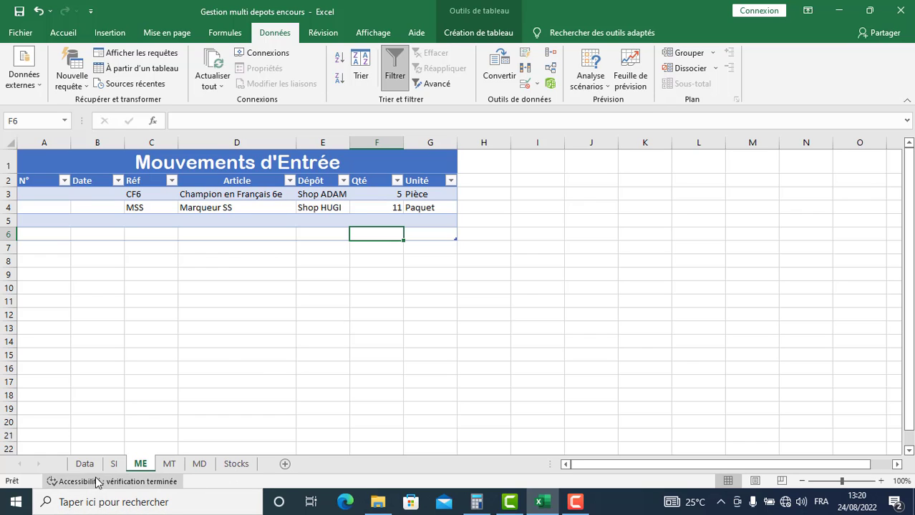
pyautogui.click(113, 464)
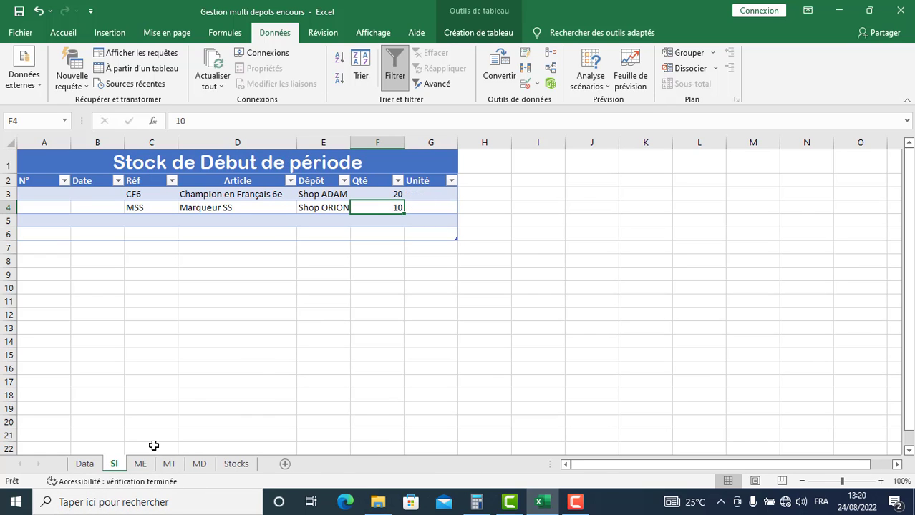
# Return to the Stocks sheet and choose Shop HUGI as the depot in cell I3.
pyautogui.click(236, 464)
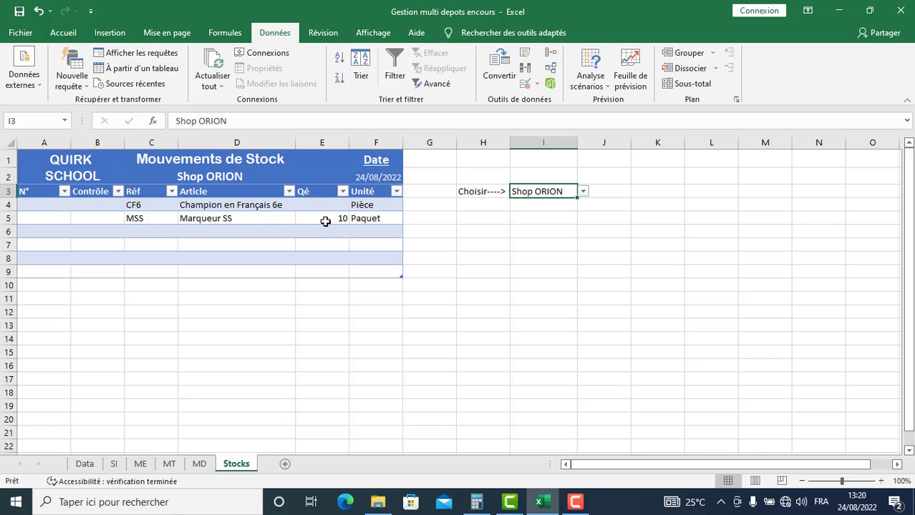
pyautogui.click(583, 193)
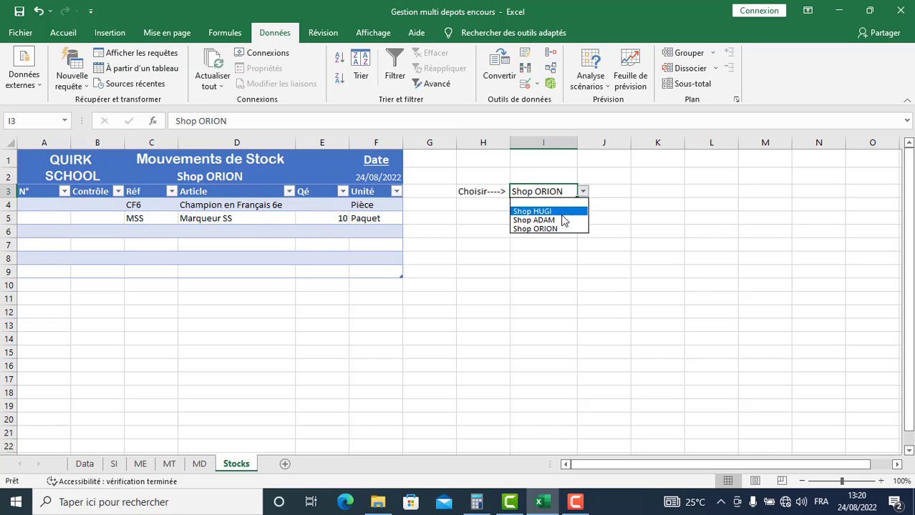
pyautogui.click(550, 208)
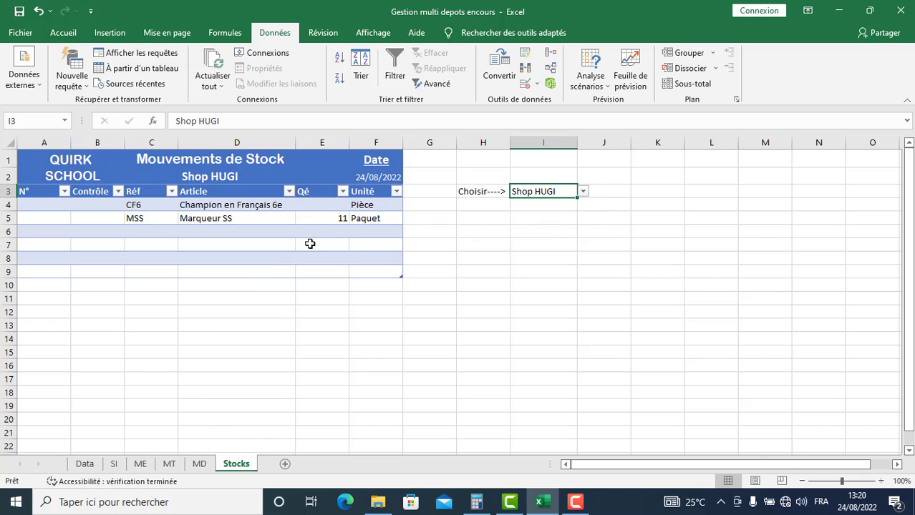
# Select the CF6 quantity cell E4 on the Stocks sheet and enlarge the formula bar to two lines.
pyautogui.click(328, 206)
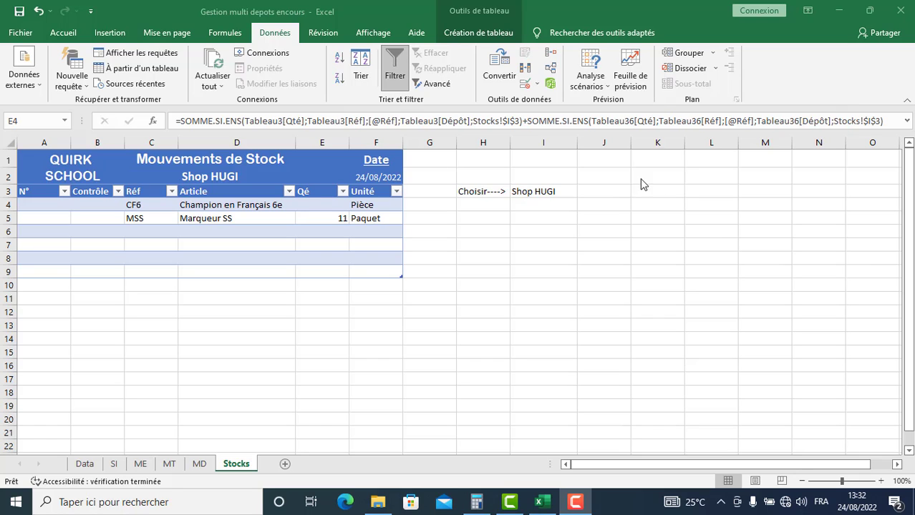
pyautogui.click(590, 131)
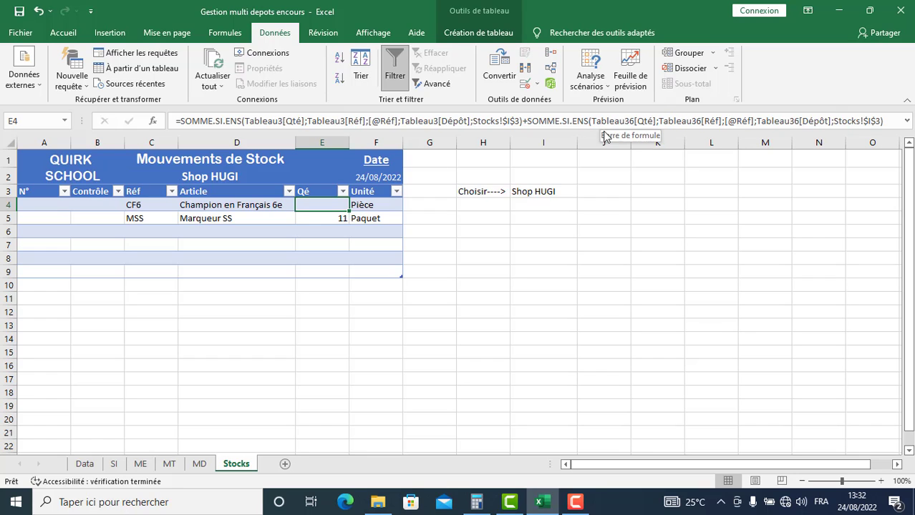
pyautogui.moveTo(597, 130); pyautogui.dragTo(598, 149)
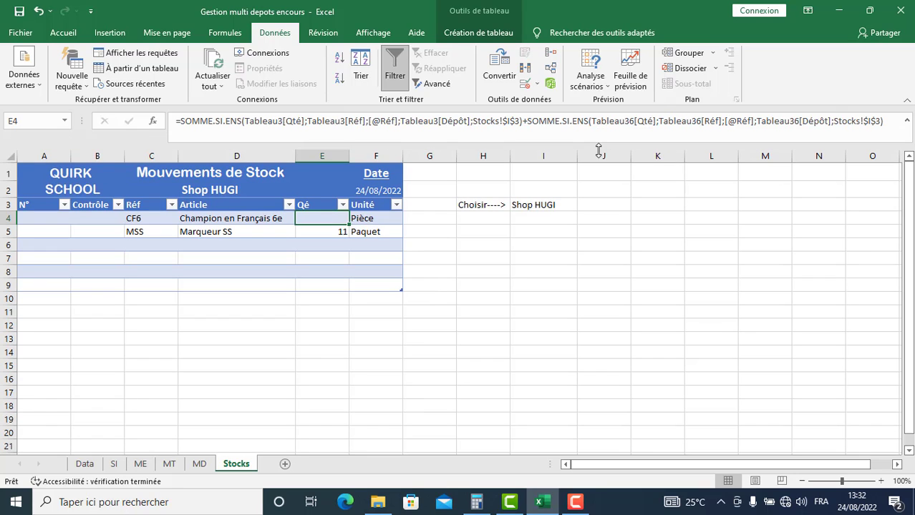
# Extend the E4 quantity formula with a subtracted SOMME.SI.ENS function.
pyautogui.click(889, 125)
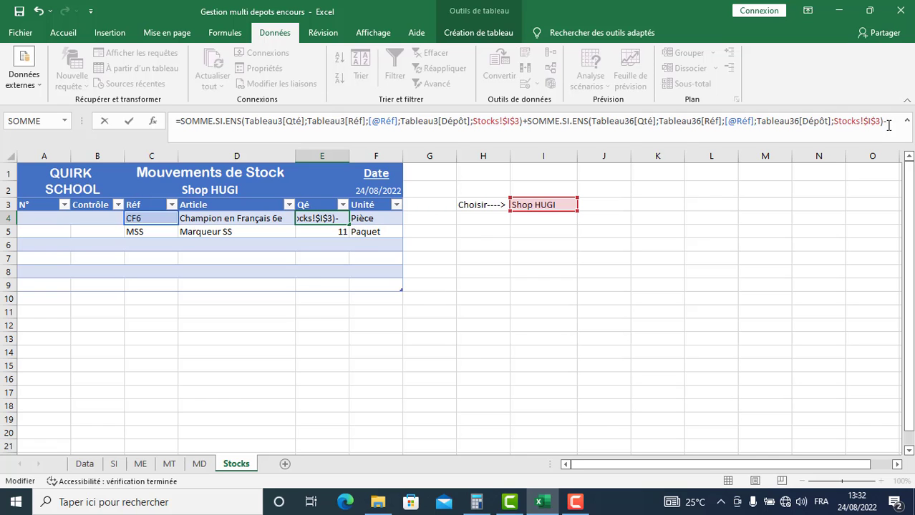
pyautogui.write('-')
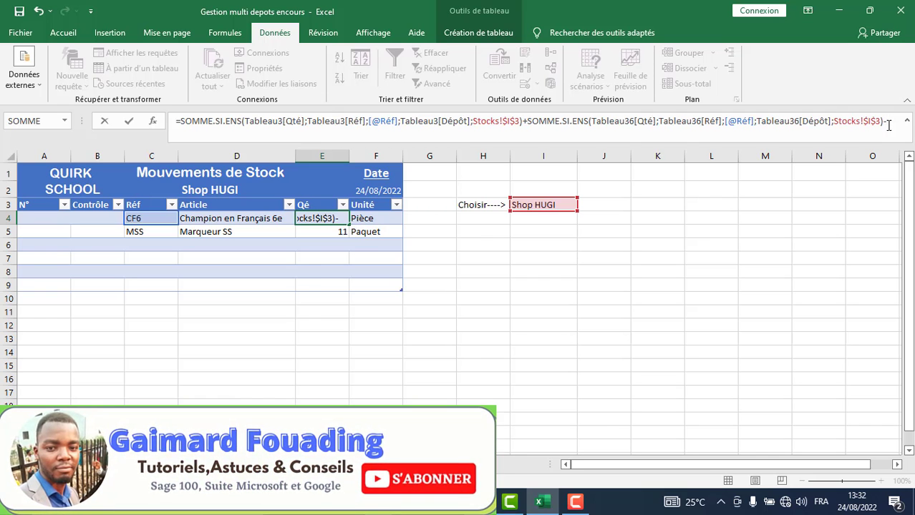
pyautogui.write('S')
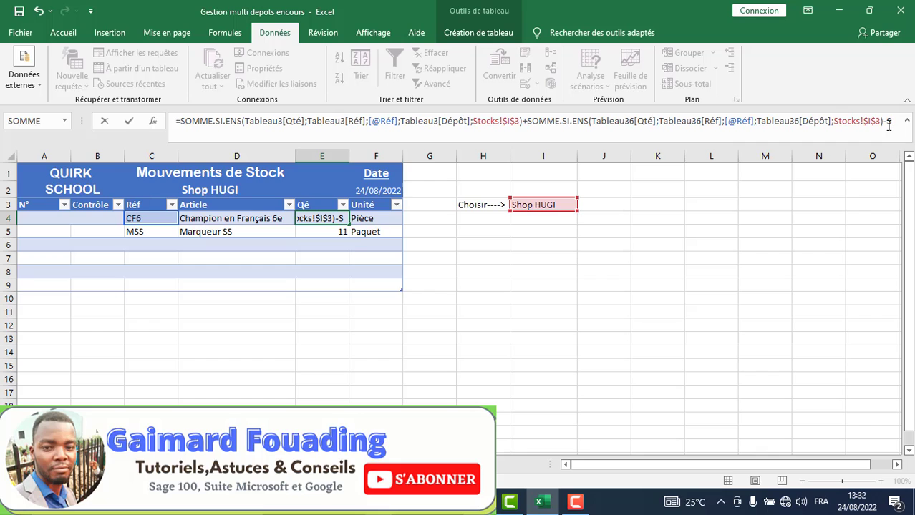
pyautogui.write('e')
pyautogui.press('BackSpace')
pyautogui.write('om')
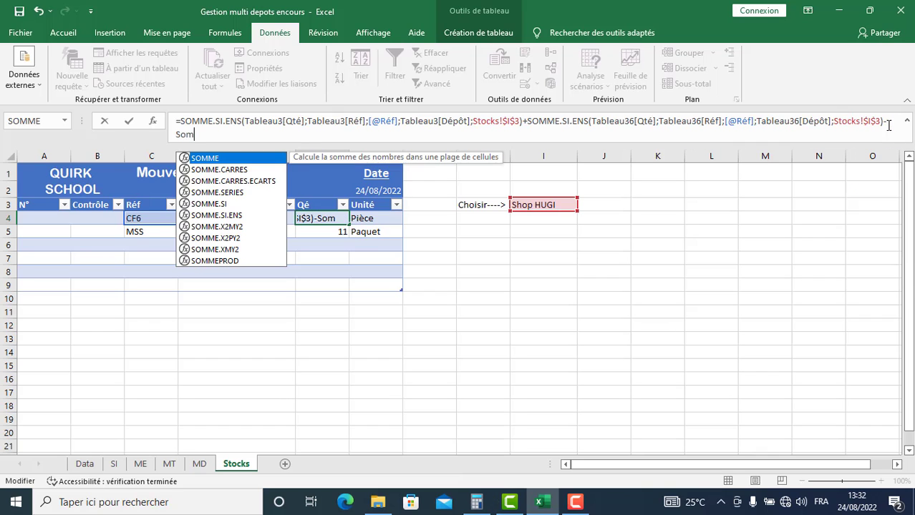
pyautogui.write('m')
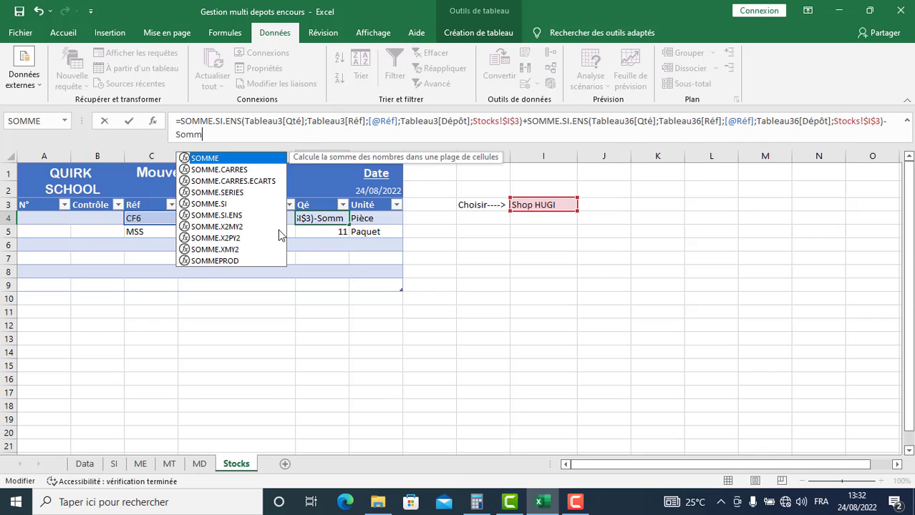
pyautogui.click(228, 216)
pyautogui.press('Tab')
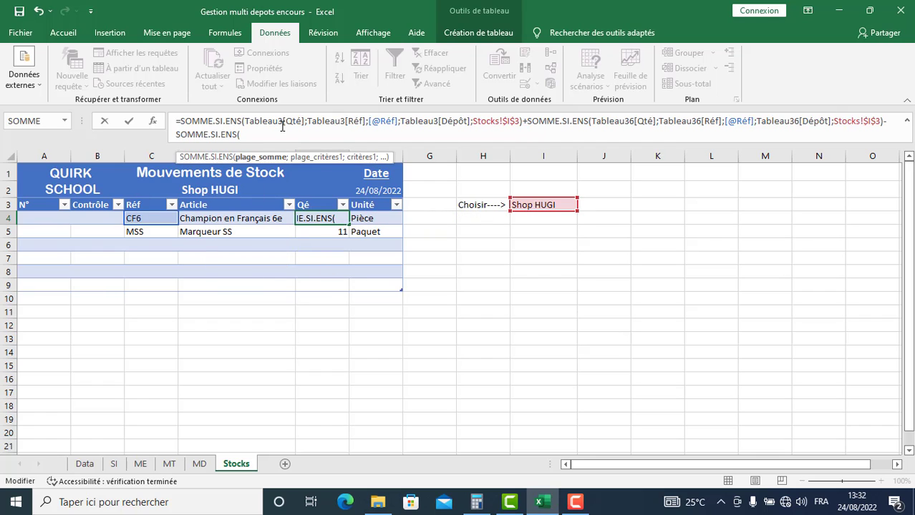
# In the subtracted SOMME.SI.ENS of E4, sum the MT table's Qté column where its Réf column matches the Stocks row's Réf.
pyautogui.click(169, 465)
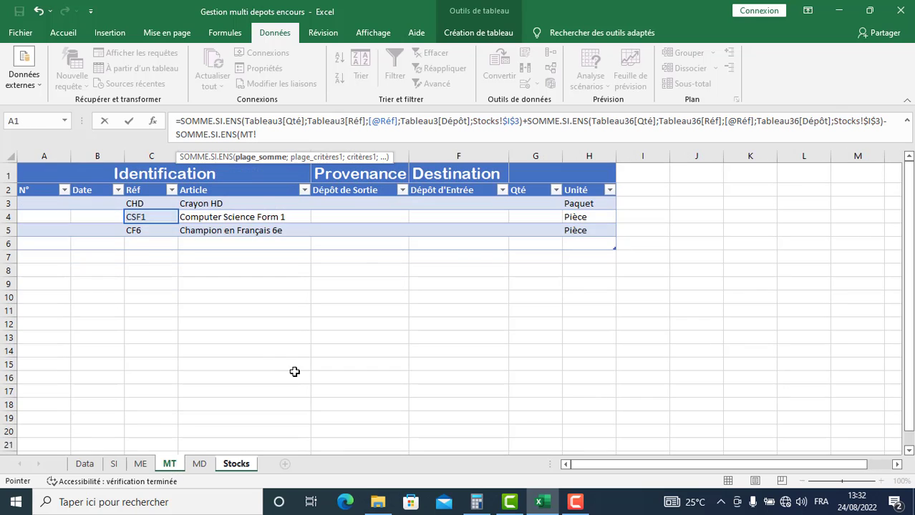
pyautogui.click(532, 182)
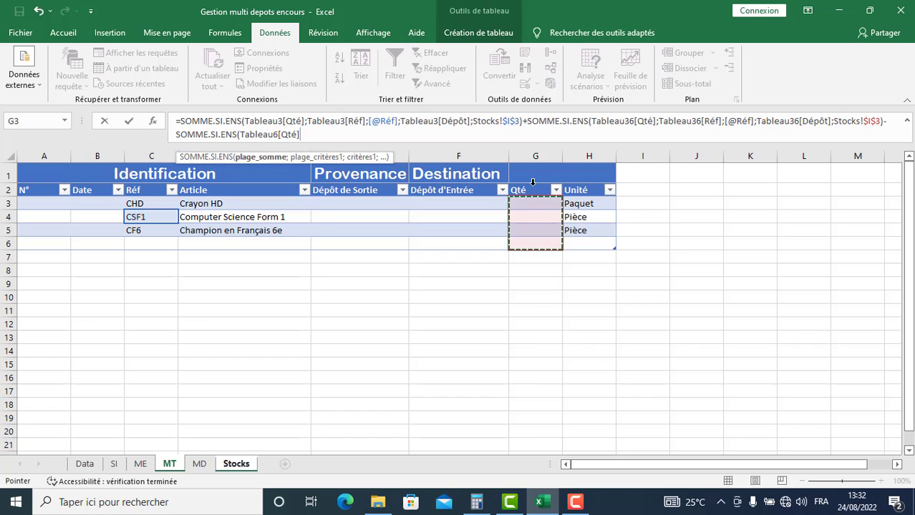
pyautogui.write(';')
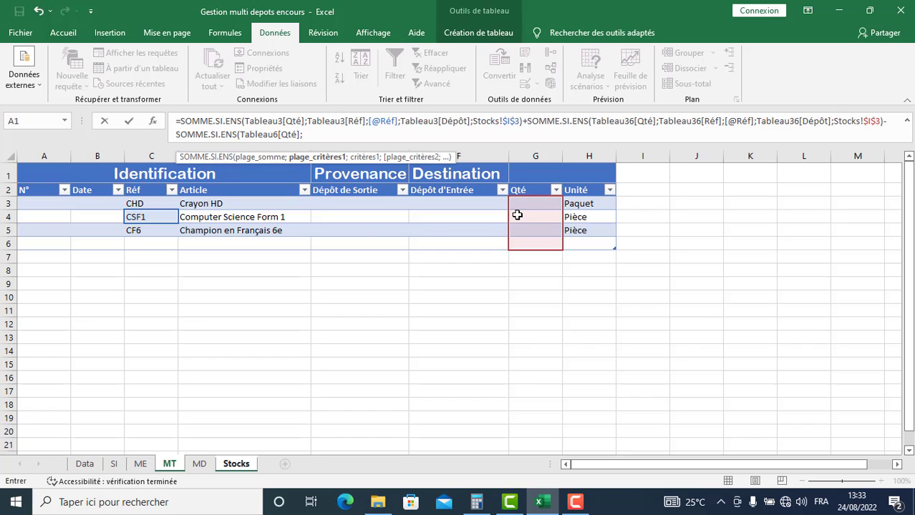
pyautogui.click(148, 182)
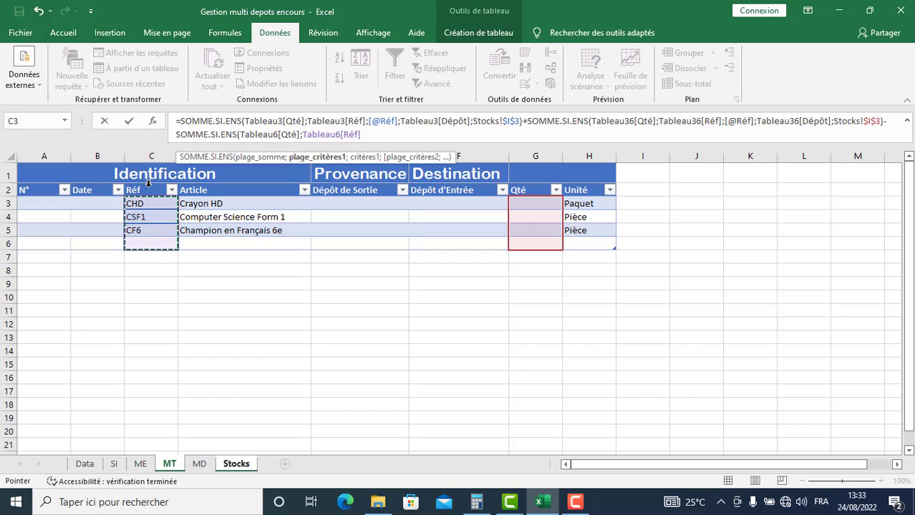
pyautogui.write(';')
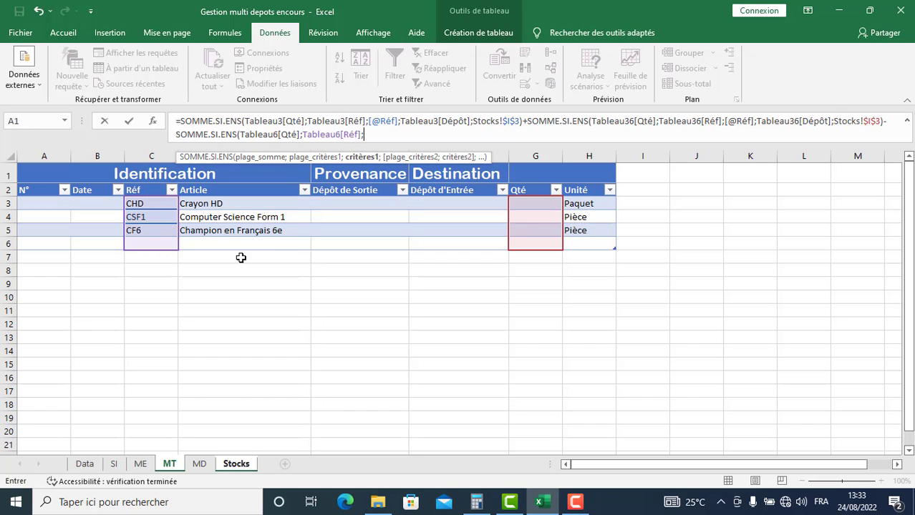
pyautogui.click(237, 466)
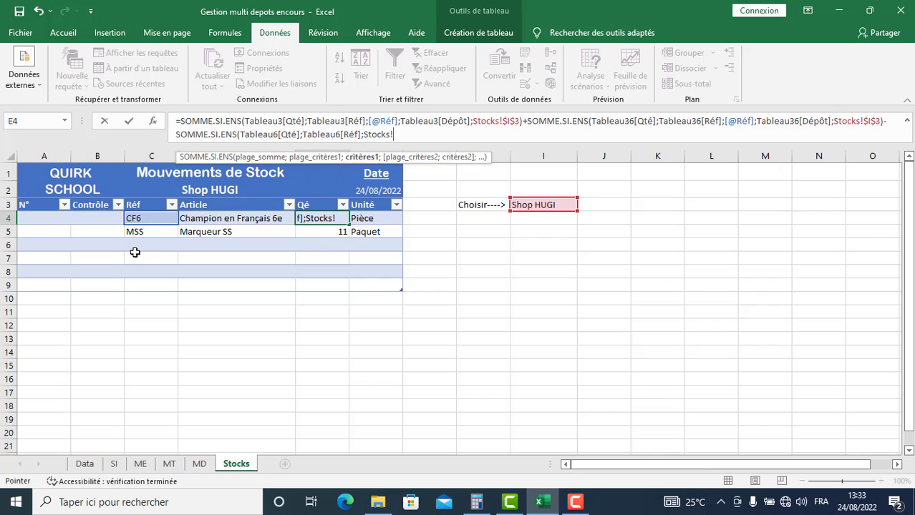
pyautogui.click(144, 217)
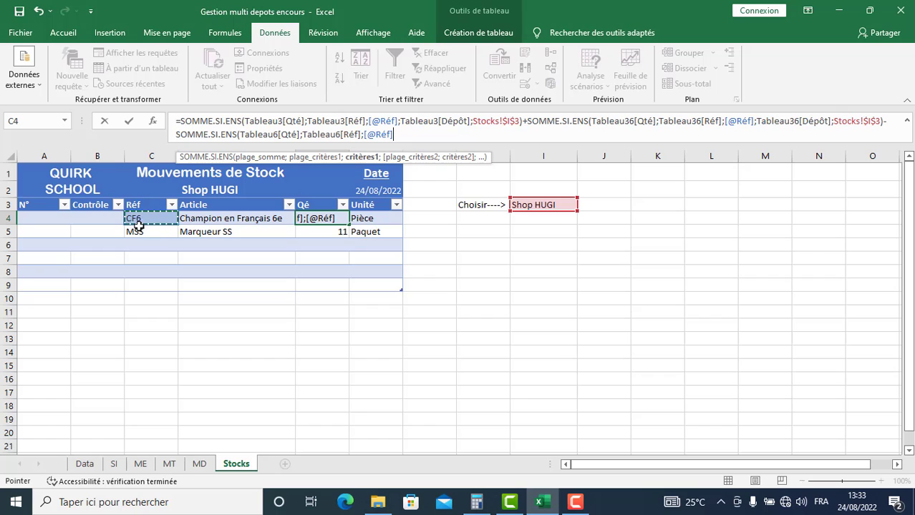
pyautogui.write(';')
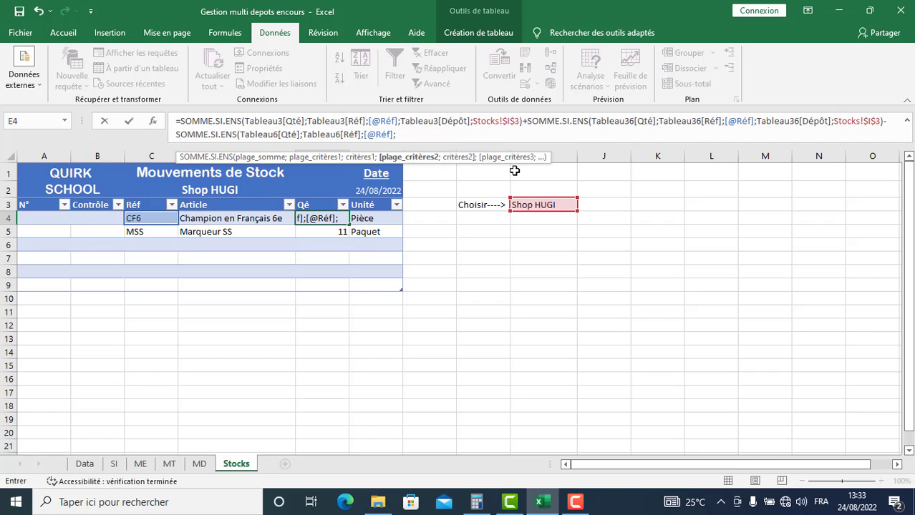
# Add the criterion that the MT table's Dépôt de Sortie equals absolute cell Stocks!$I$3 and close the subtracted function.
pyautogui.click(170, 466)
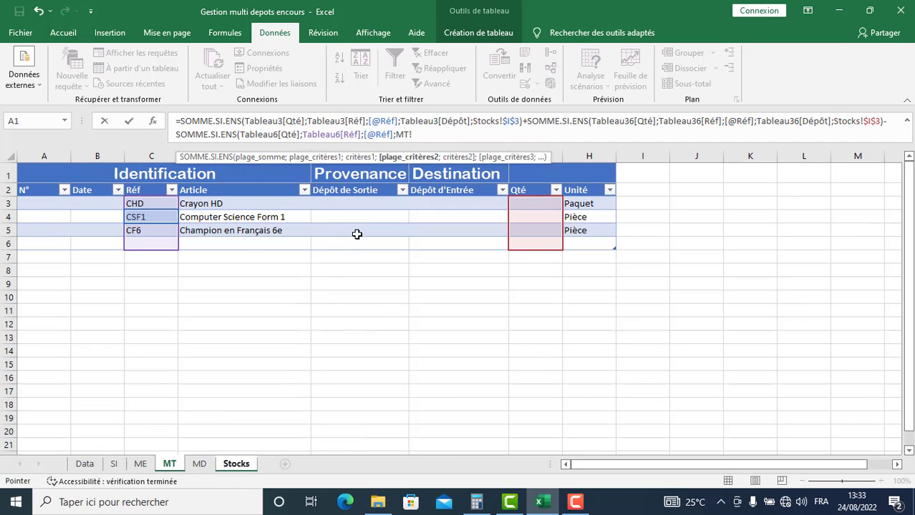
pyautogui.click(357, 183)
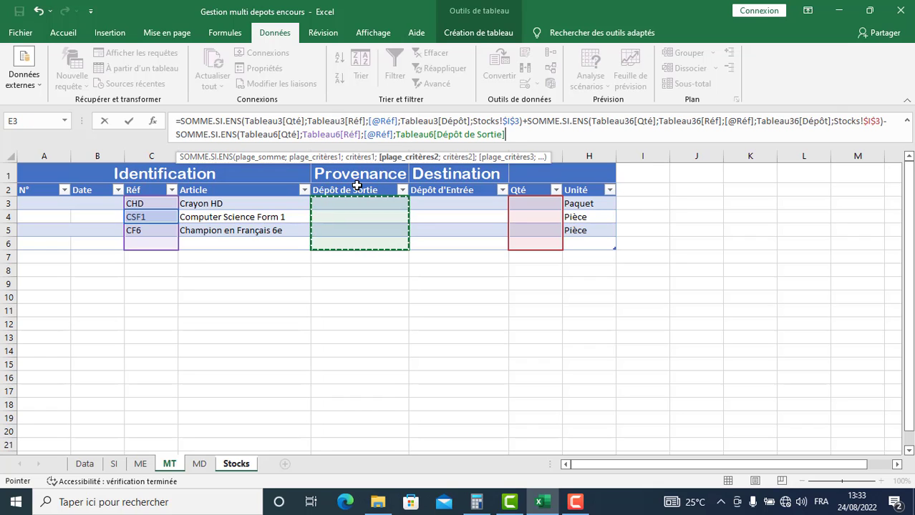
pyautogui.write(';')
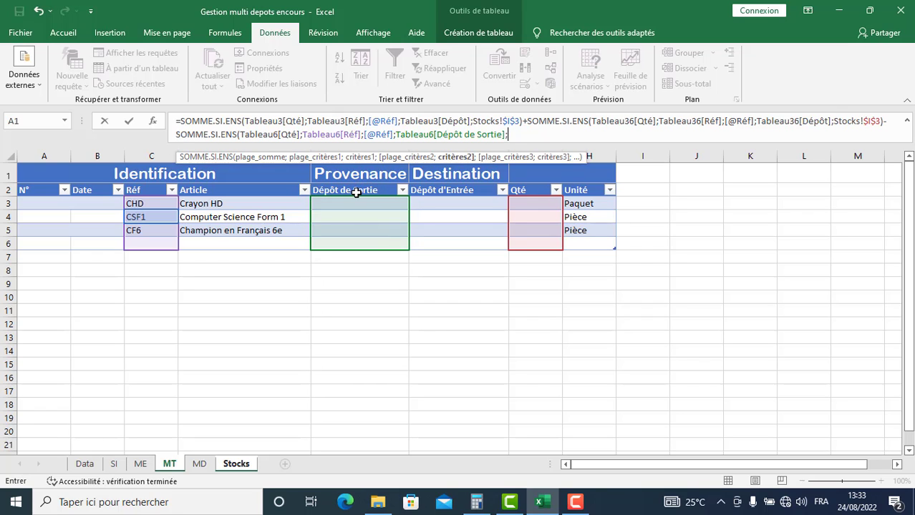
pyautogui.click(236, 465)
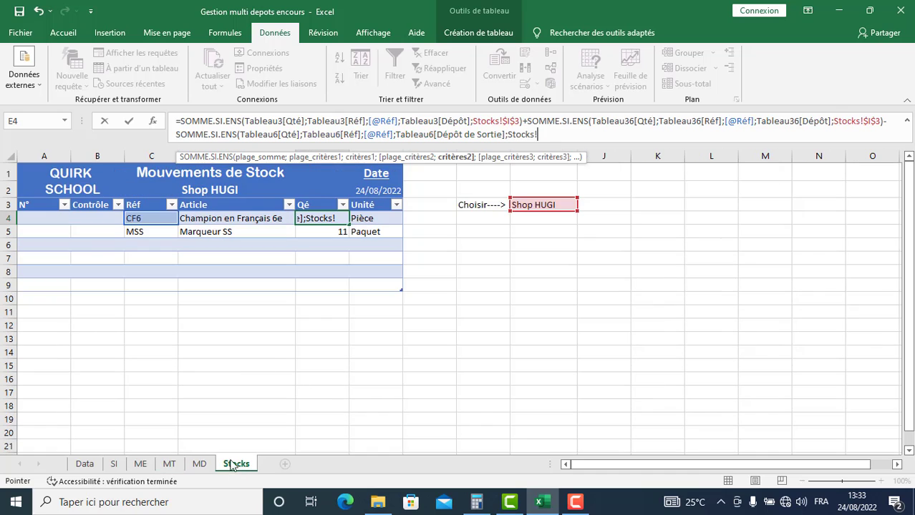
pyautogui.click(543, 205)
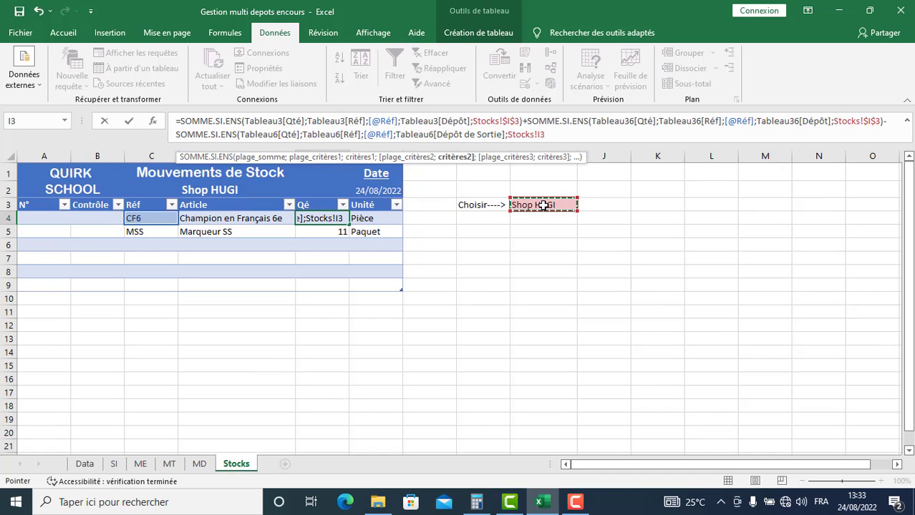
pyautogui.press('F4')
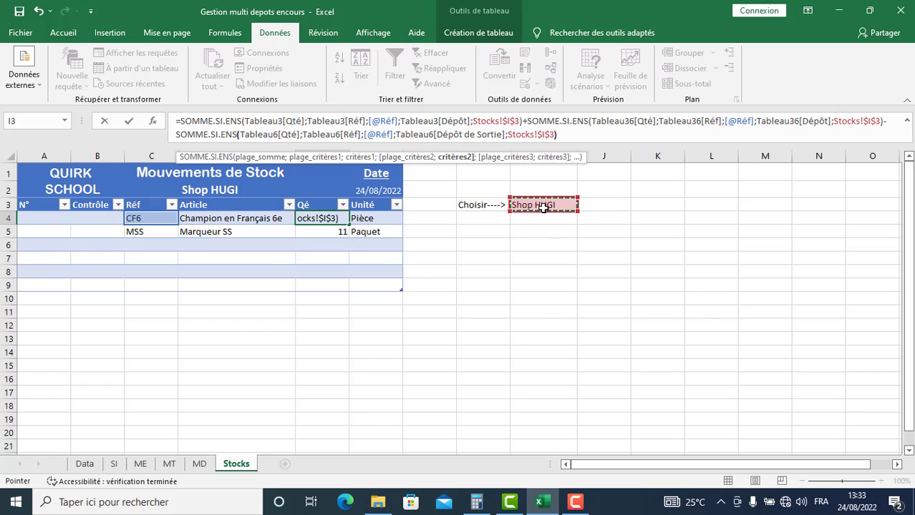
pyautogui.write(')')
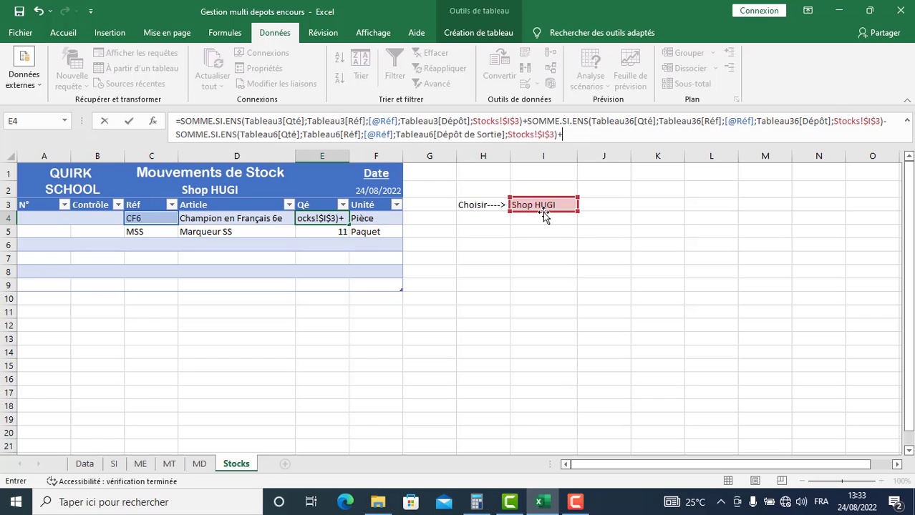
# Append an added SOMME.SI.ENS to the E4 formula that sums MT's Qté where MT's Réf matches the Stocks row's Réf.
pyautogui.write('omme')
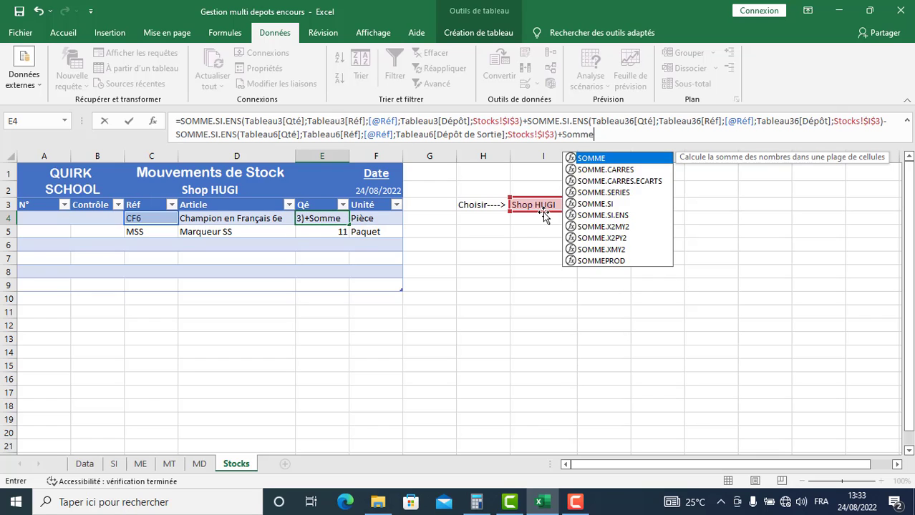
pyautogui.doubleClick(623, 215)
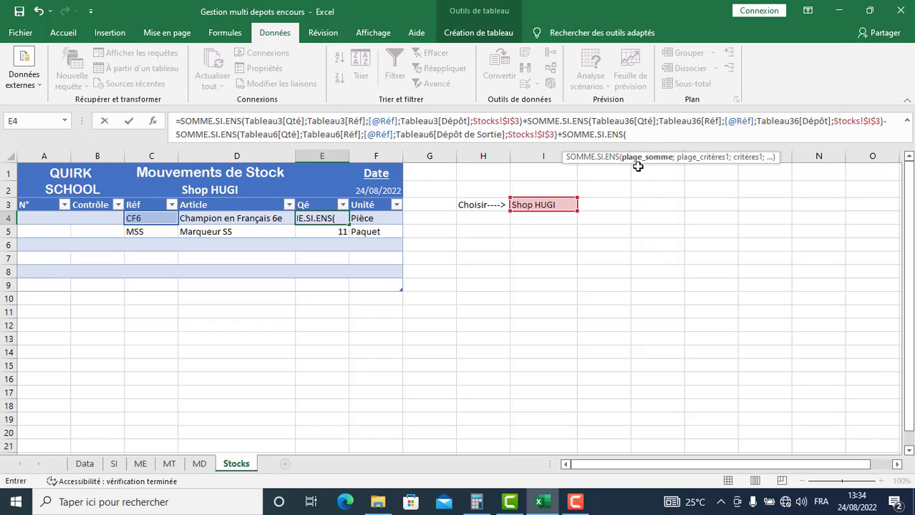
pyautogui.click(170, 464)
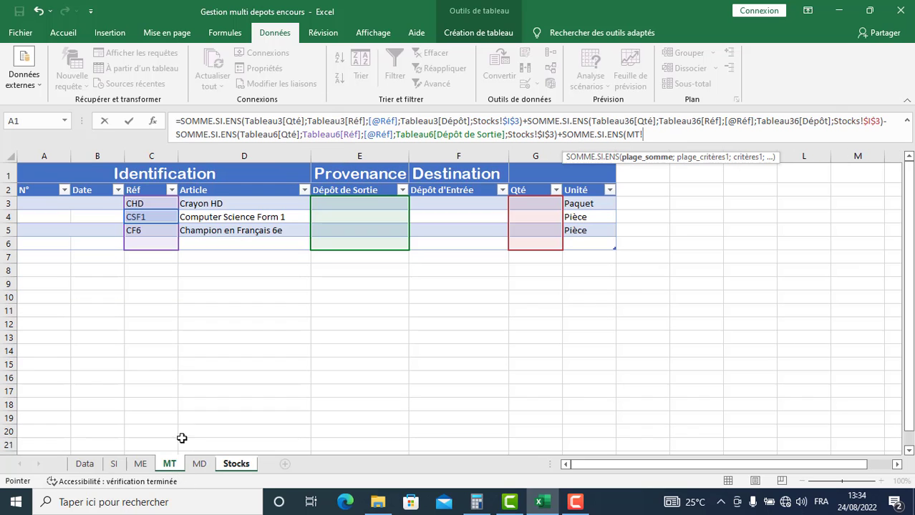
pyautogui.click(535, 182)
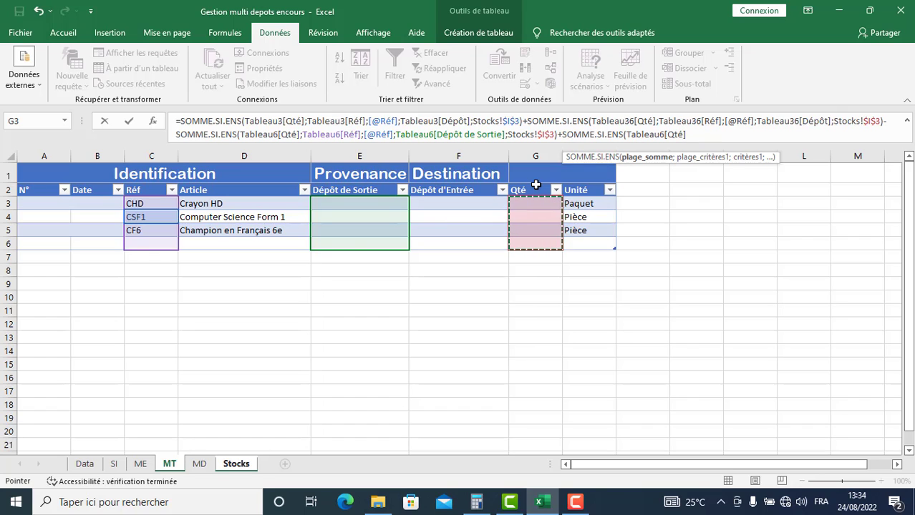
pyautogui.write(';')
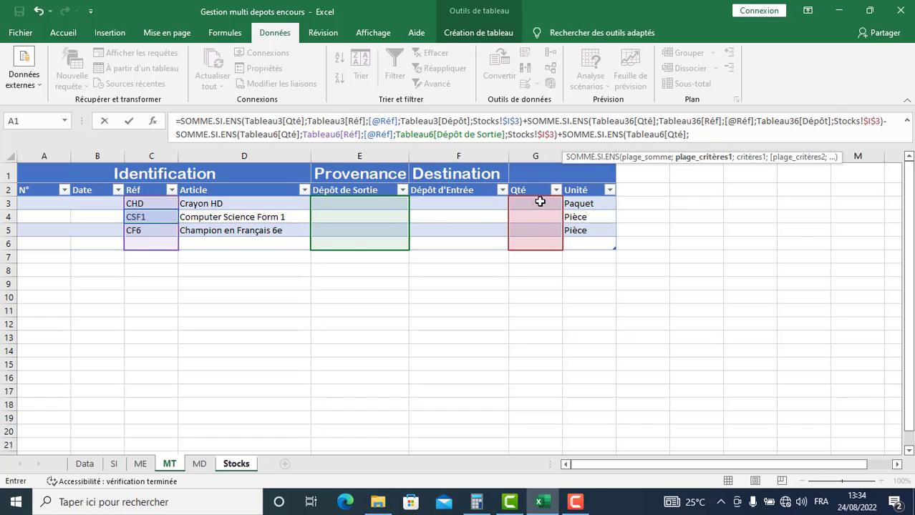
pyautogui.click(150, 183)
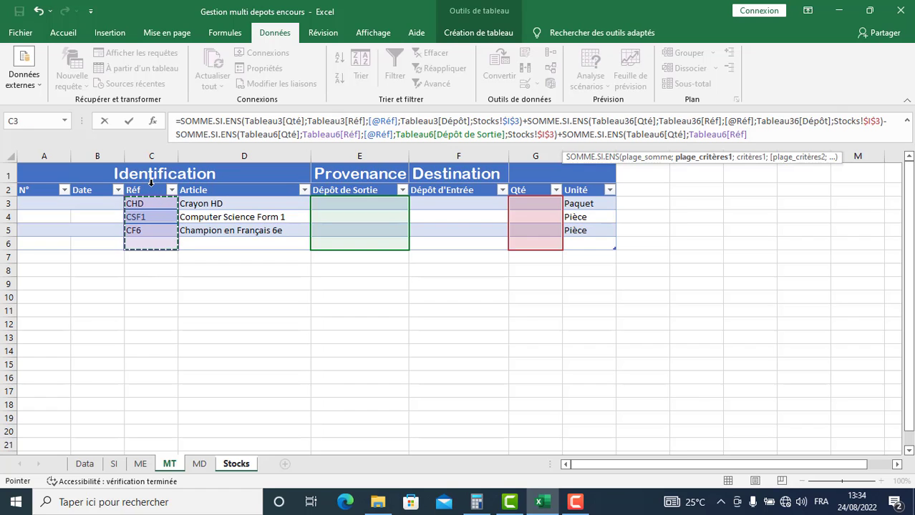
pyautogui.write(';')
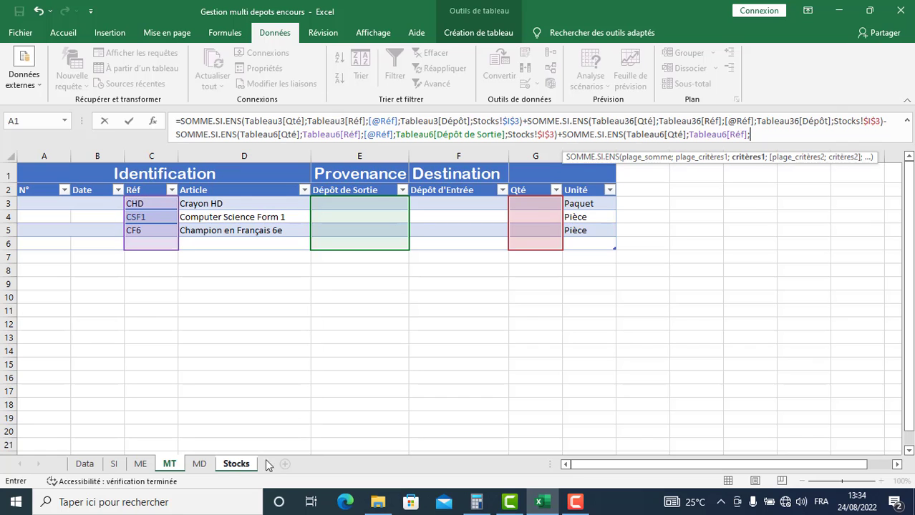
pyautogui.click(236, 464)
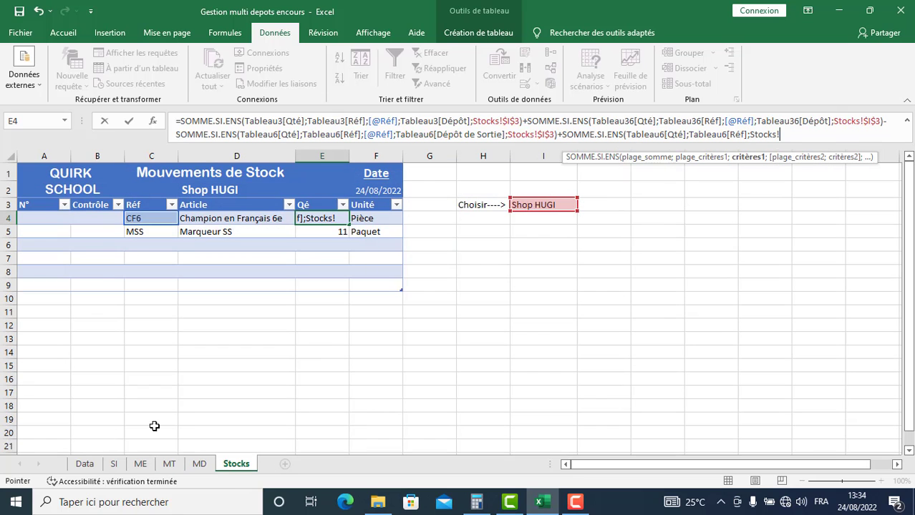
pyautogui.click(149, 219)
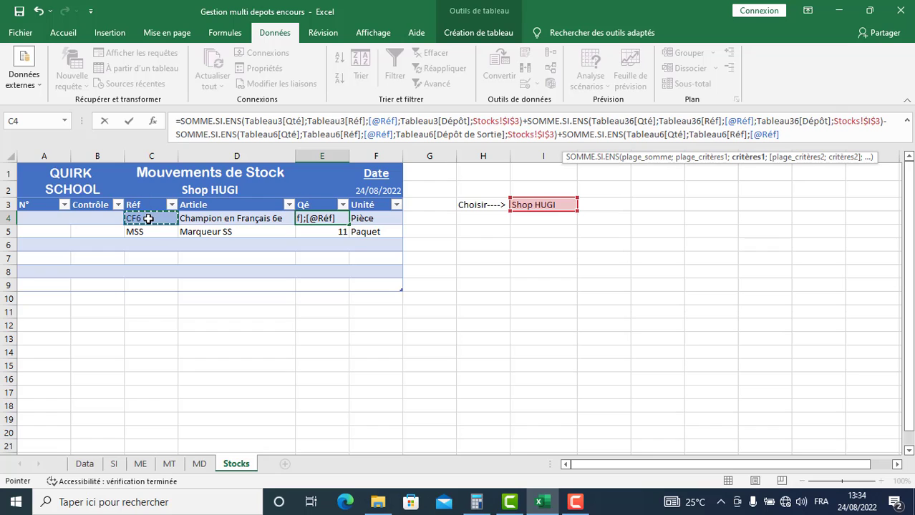
pyautogui.write(';')
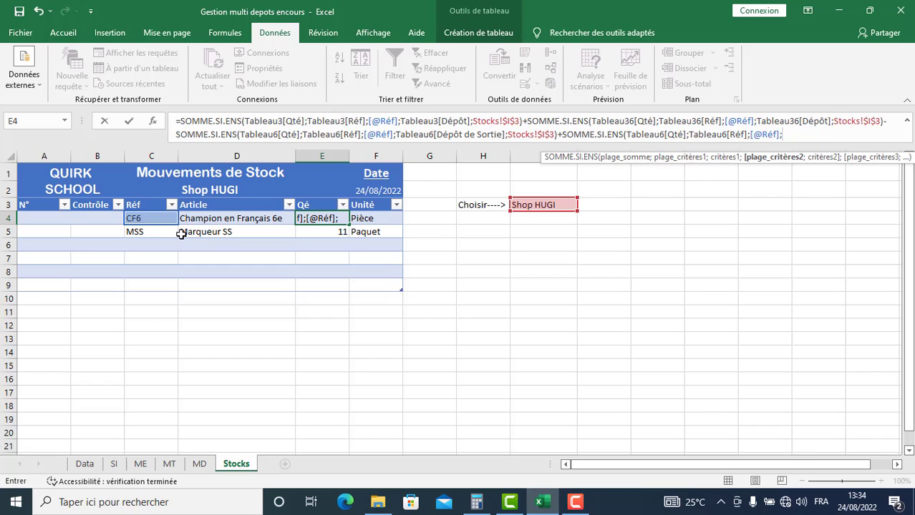
# Add the criterion that the MT table's Dépôt d'Entrée equals absolute cell Stocks!$I$3, then close and confirm the E4 formula.
pyautogui.click(169, 466)
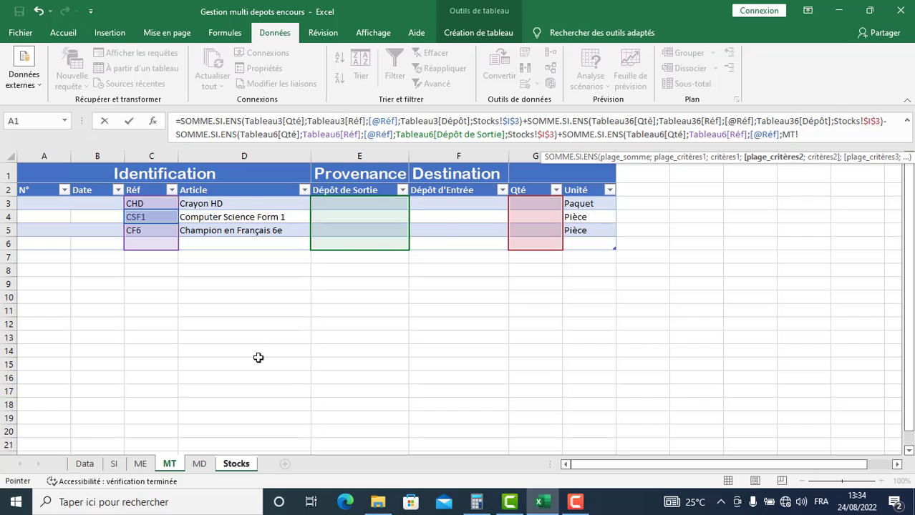
pyautogui.click(455, 183)
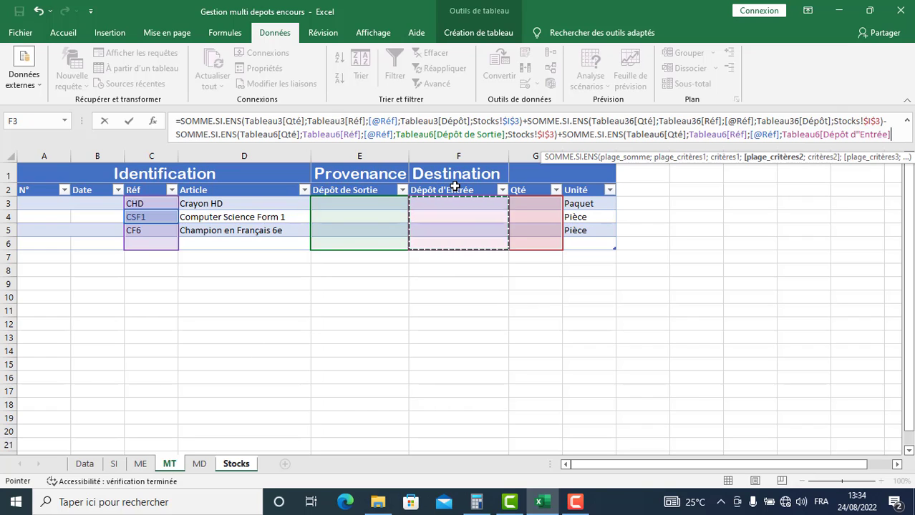
pyautogui.write(';')
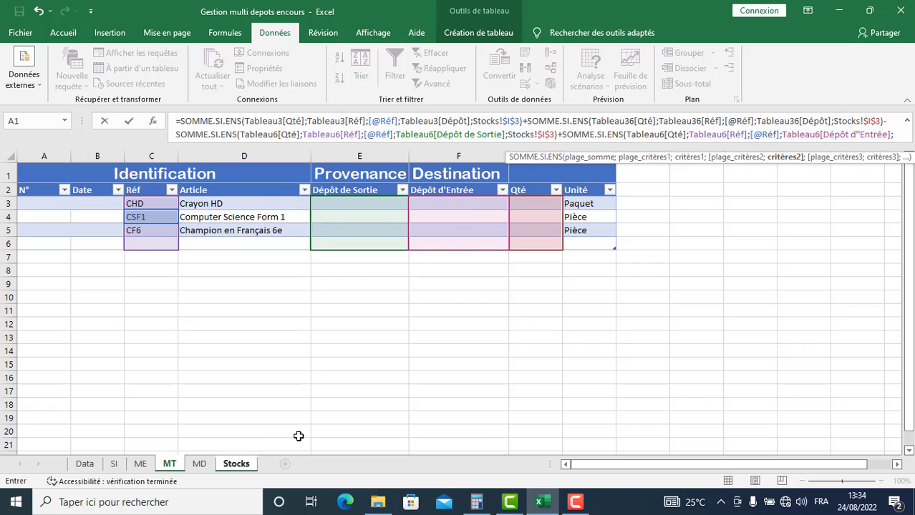
pyautogui.click(238, 465)
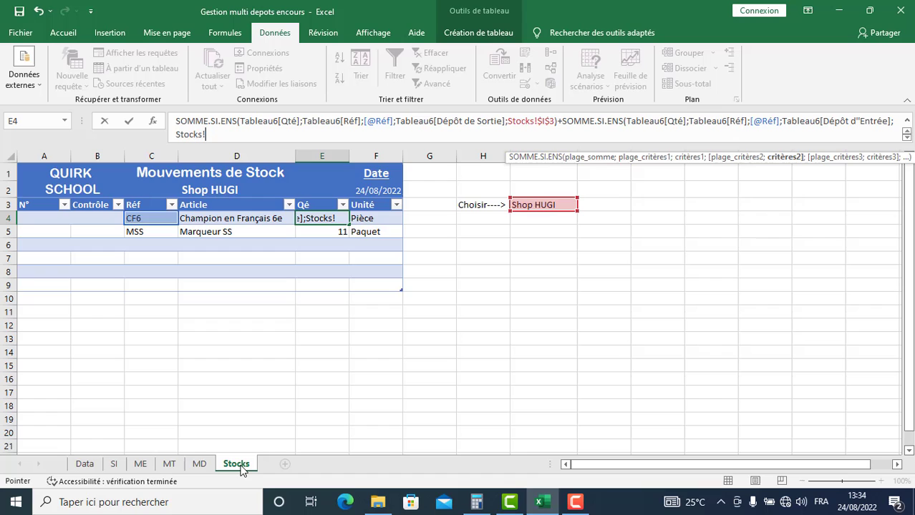
pyautogui.click(544, 205)
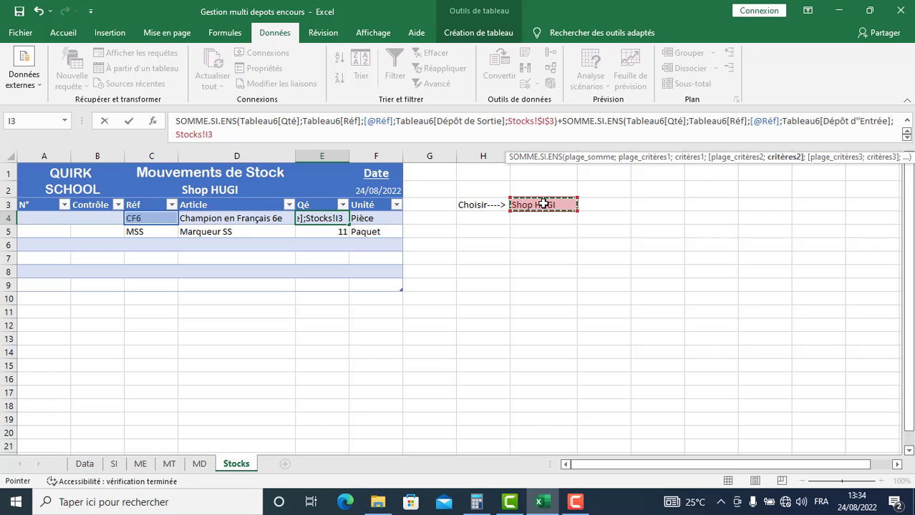
pyautogui.press('F4')
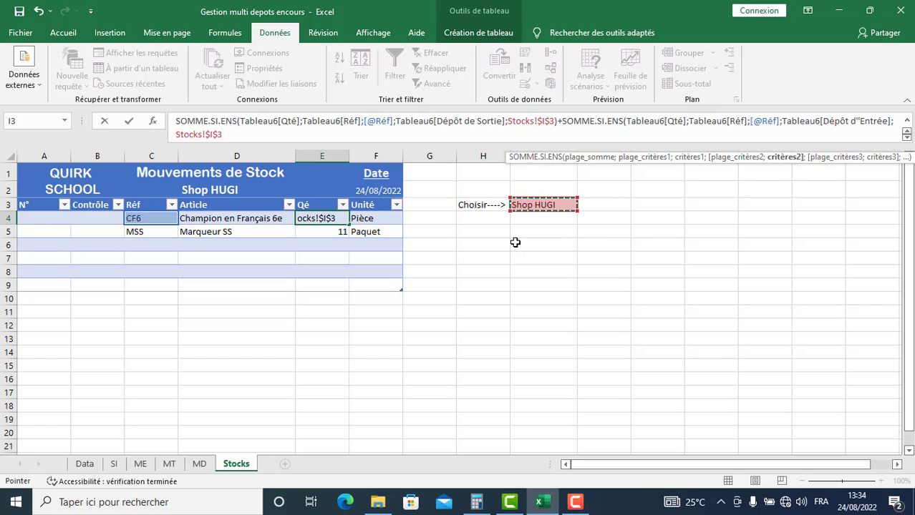
pyautogui.write(')')
pyautogui.press('Return')
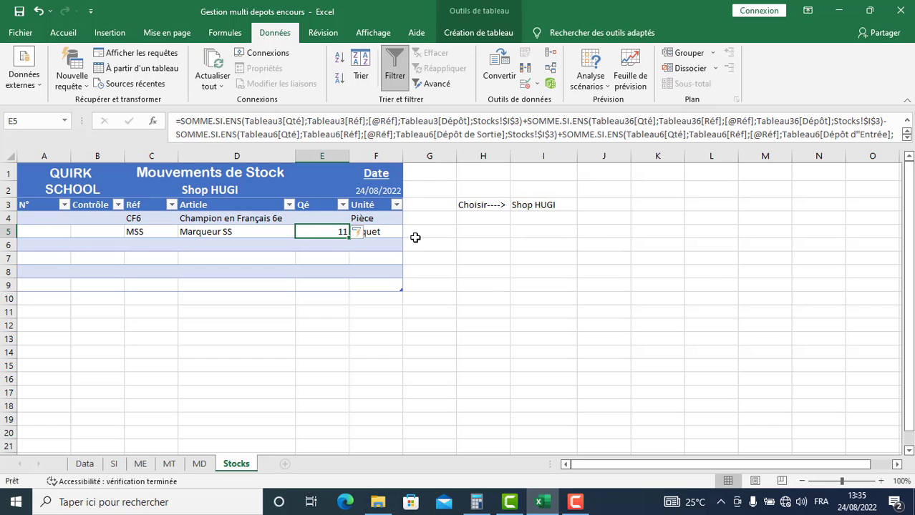
# Check the Stocks quantity in E4 against the depot entries on the SI and ME sheets.
pyautogui.click(326, 220)
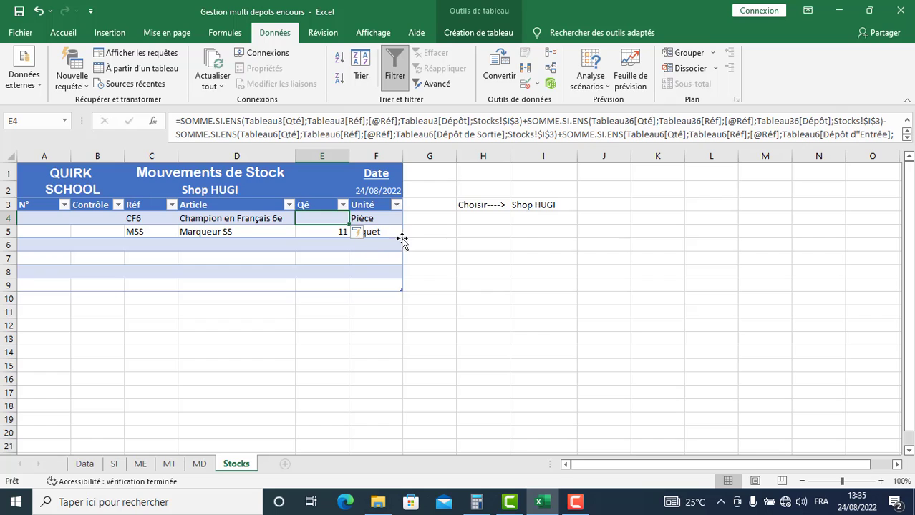
pyautogui.click(117, 465)
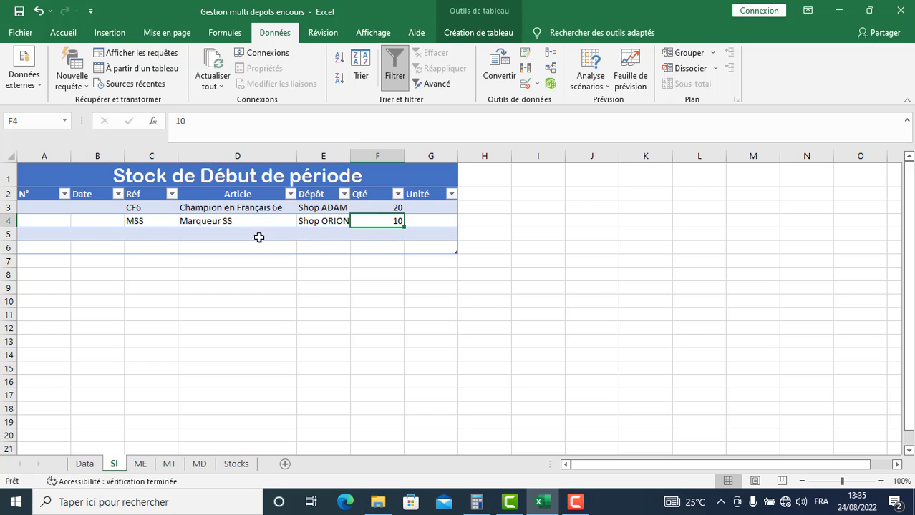
pyautogui.click(141, 465)
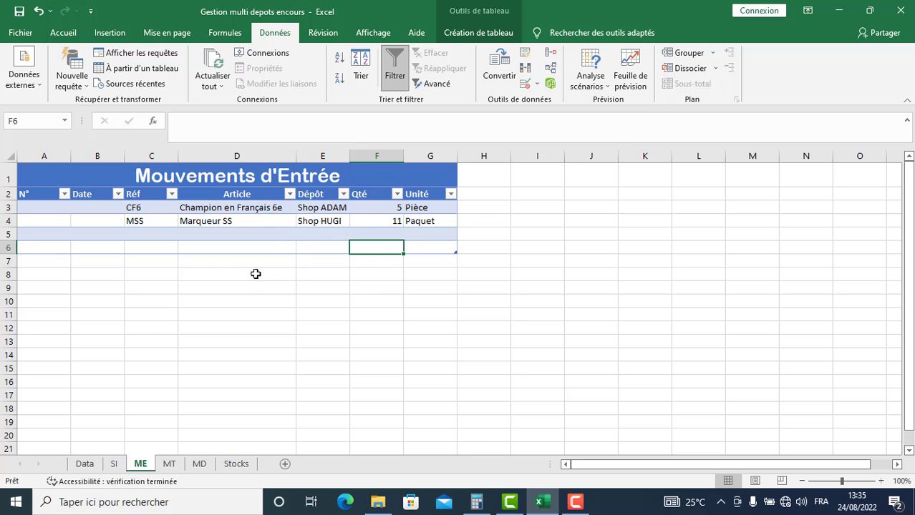
# Review the Dépôt de Sortie and Dépôt d'Entrée columns on the MT sheet and the layout of the MD sheet.
pyautogui.click(169, 466)
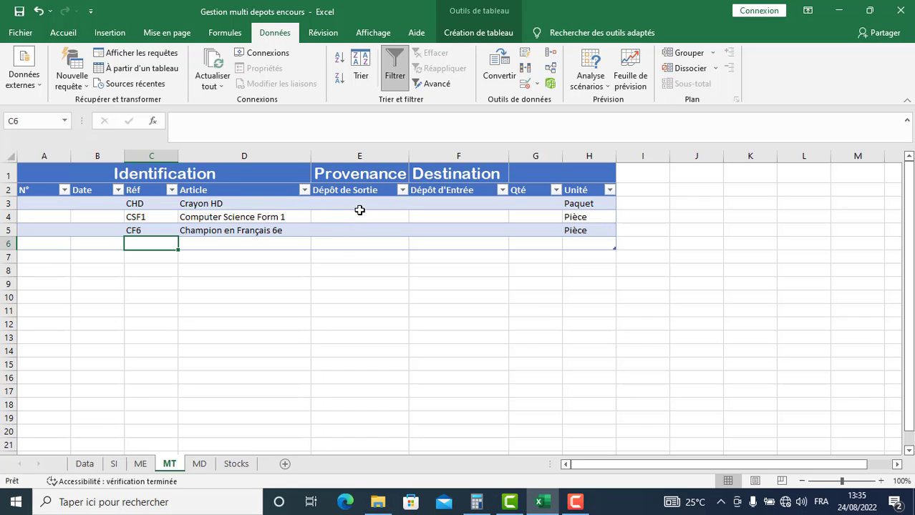
pyautogui.click(359, 156)
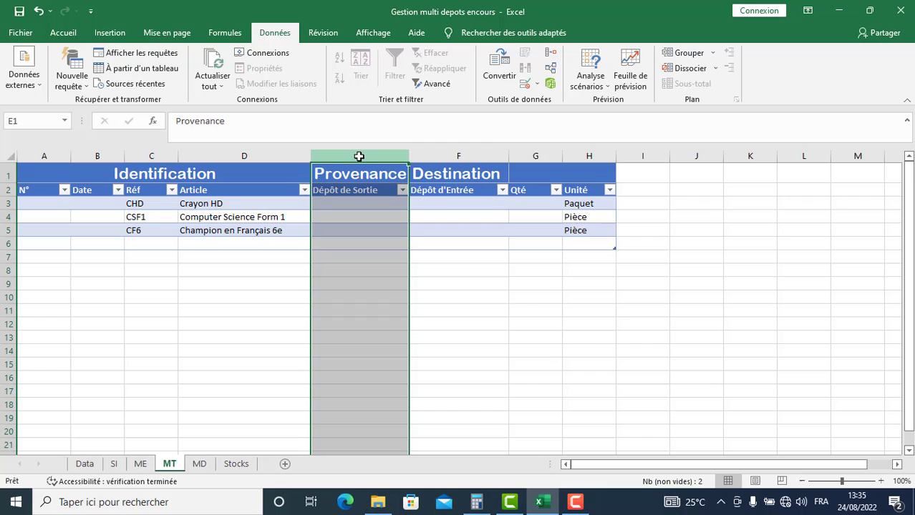
pyautogui.click(466, 154)
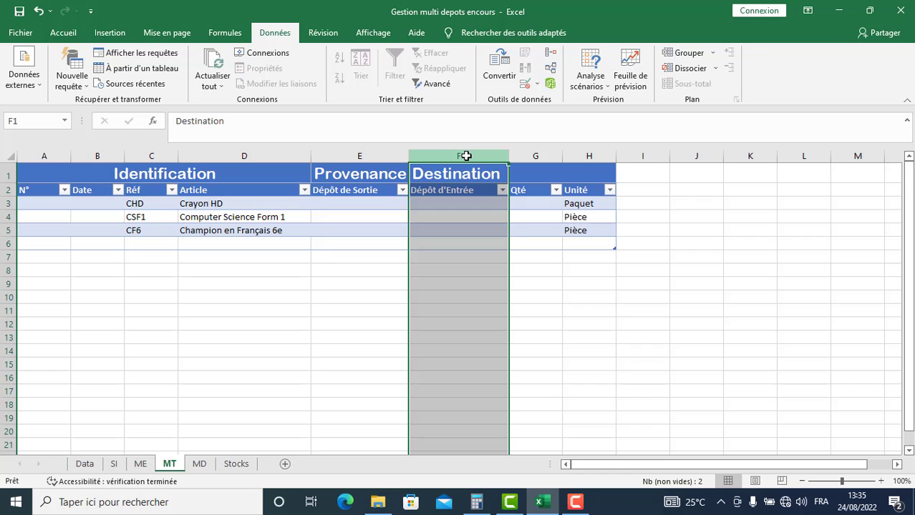
pyautogui.click(201, 464)
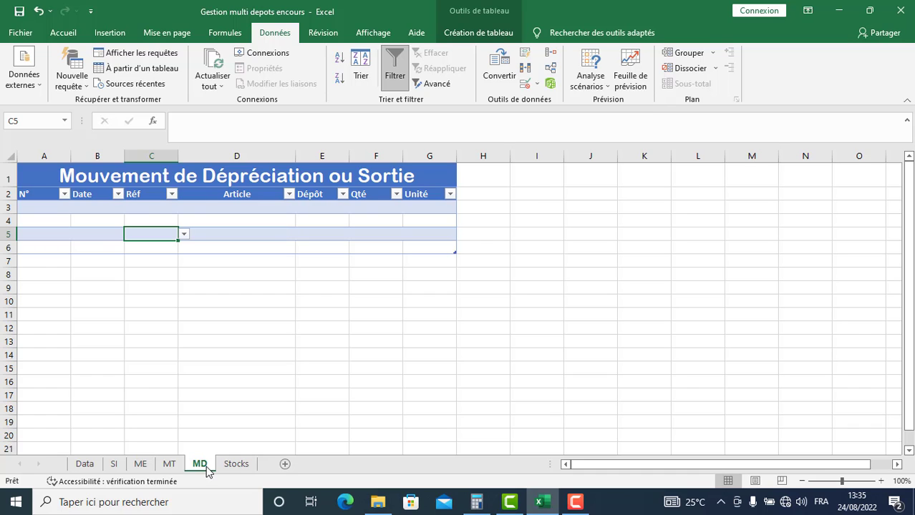
# Enlarge the formula bar and append a subtracted SOMME.SI.ENS to the Stocks E4 formula, with the MD table's Qté column as sum range.
pyautogui.click(237, 465)
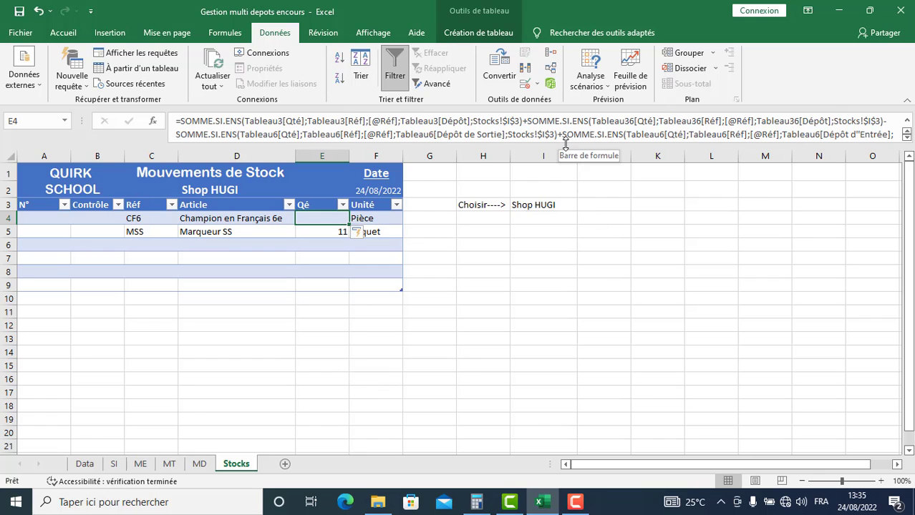
pyautogui.moveTo(565, 155); pyautogui.dragTo(565, 169)
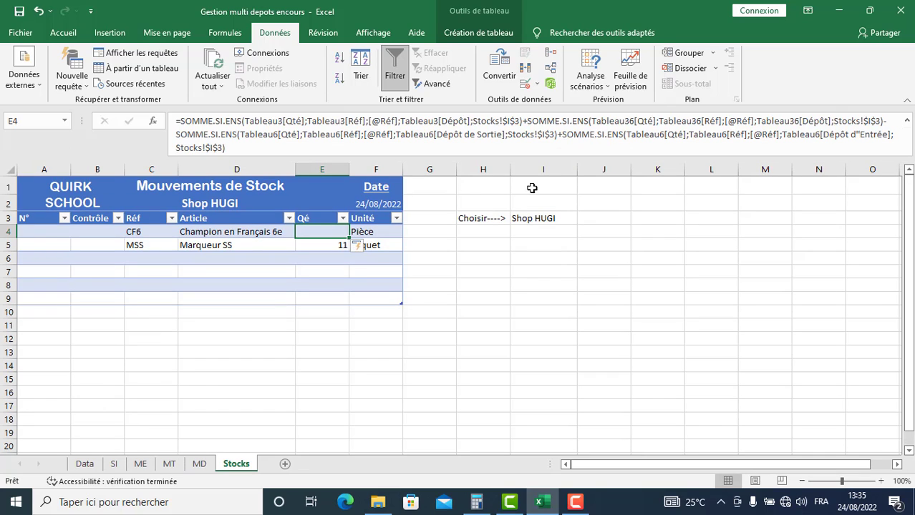
pyautogui.click(487, 148)
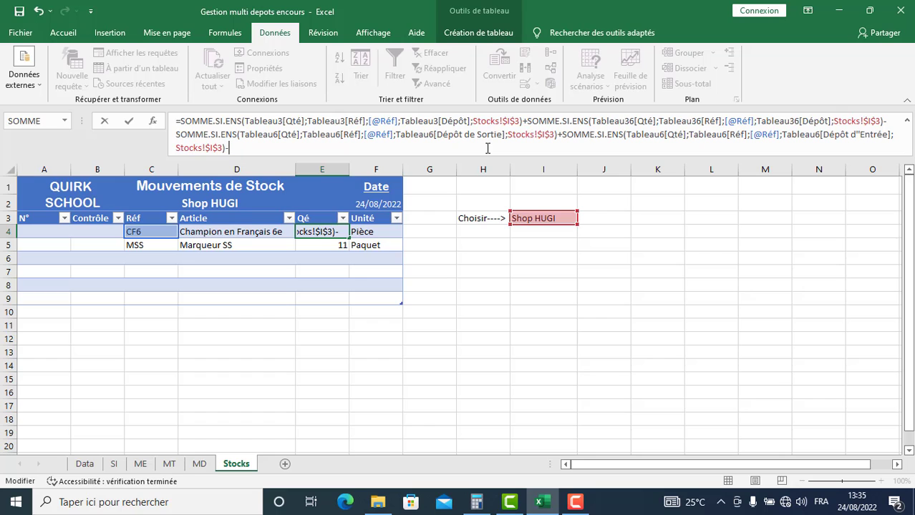
pyautogui.write('somm')
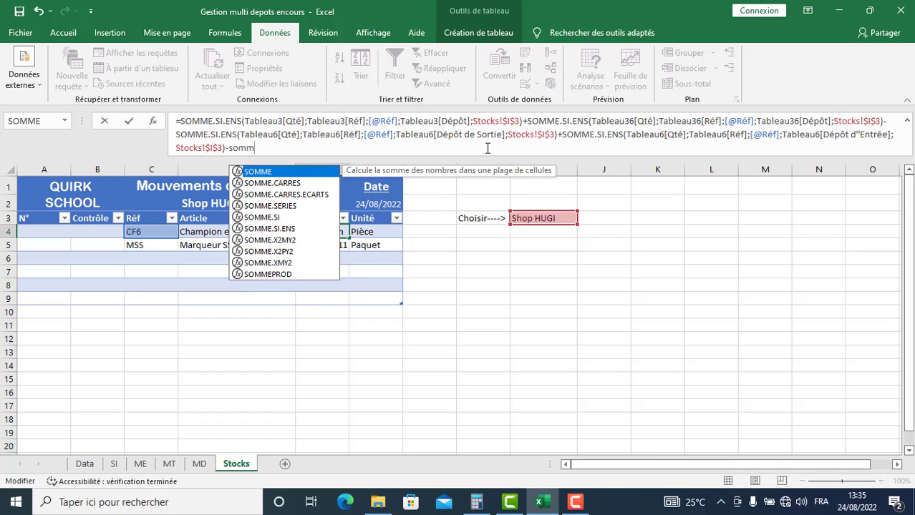
pyautogui.click(293, 229)
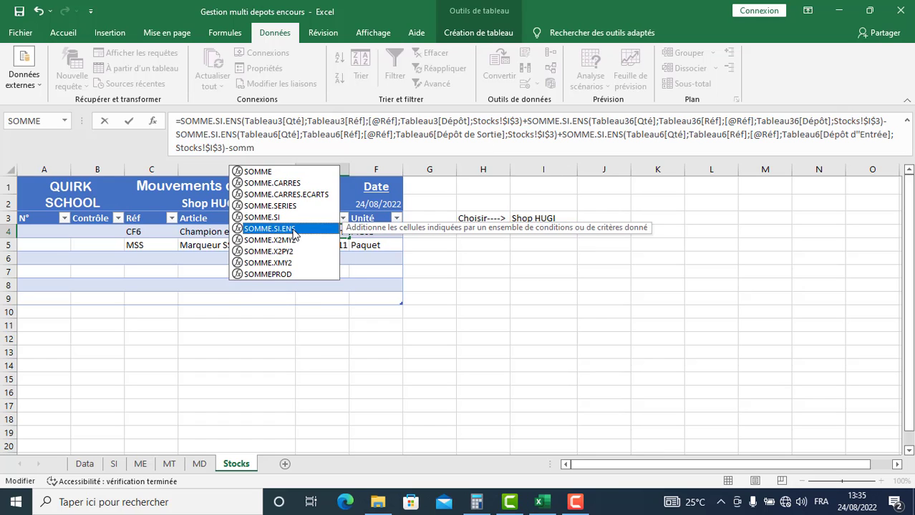
pyautogui.doubleClick(294, 229)
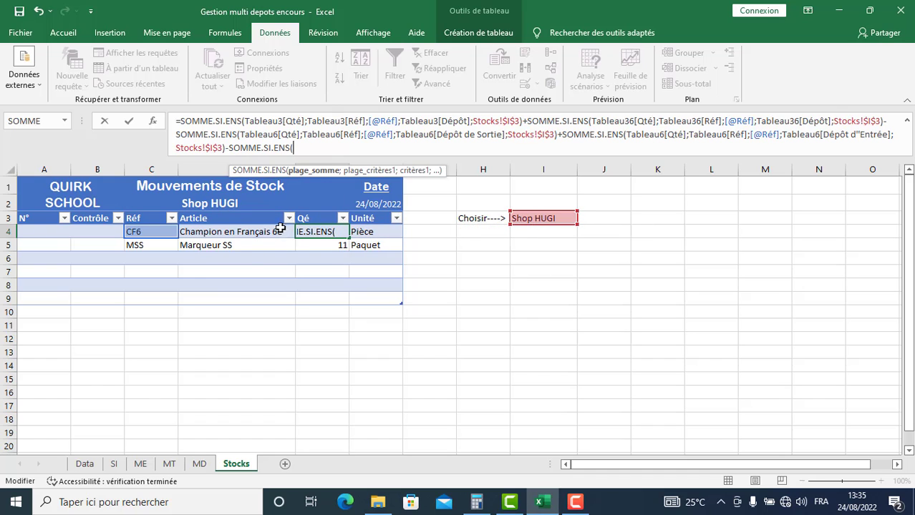
pyautogui.click(199, 466)
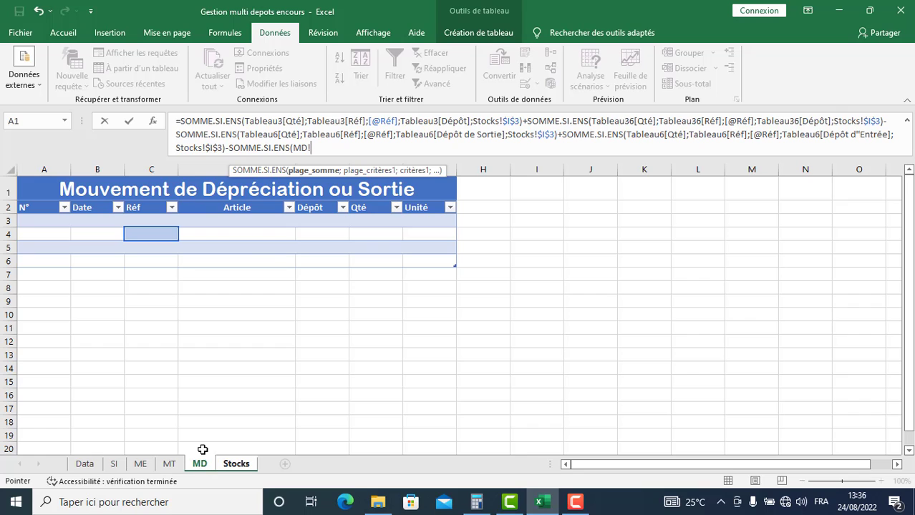
pyautogui.click(369, 200)
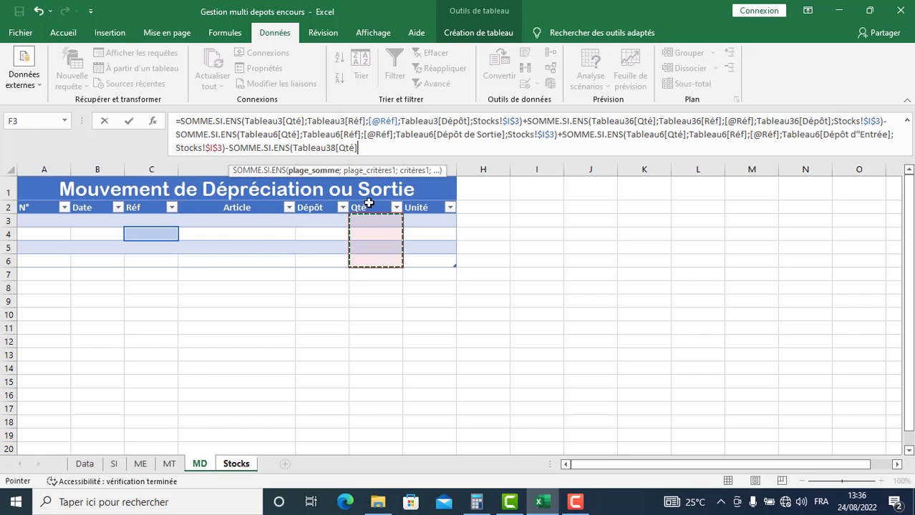
pyautogui.write(';')
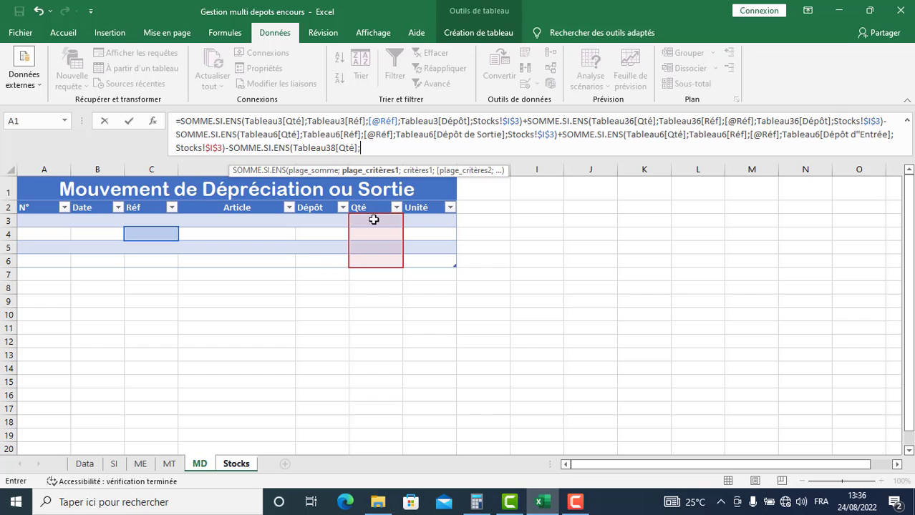
# Add the criterion that the MD table's Réf matches the Stocks row's Réf to the subtracted function.
pyautogui.click(152, 199)
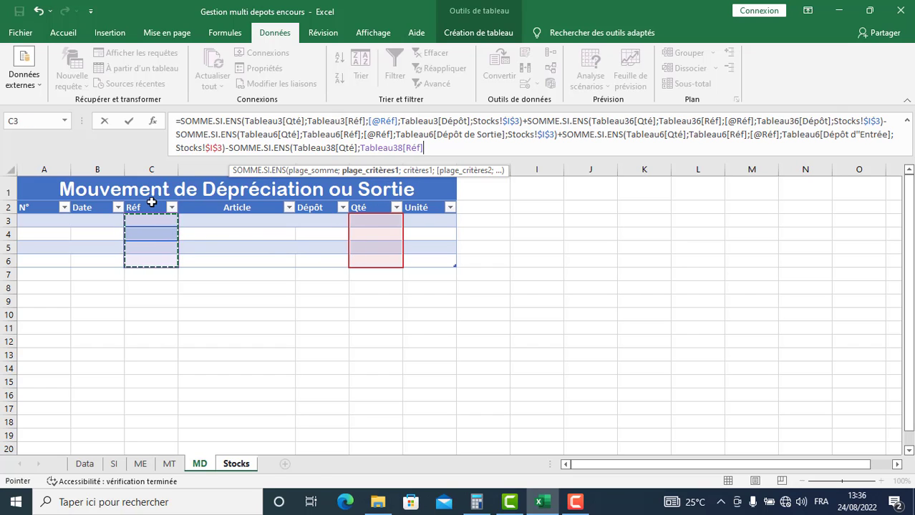
pyautogui.write(';')
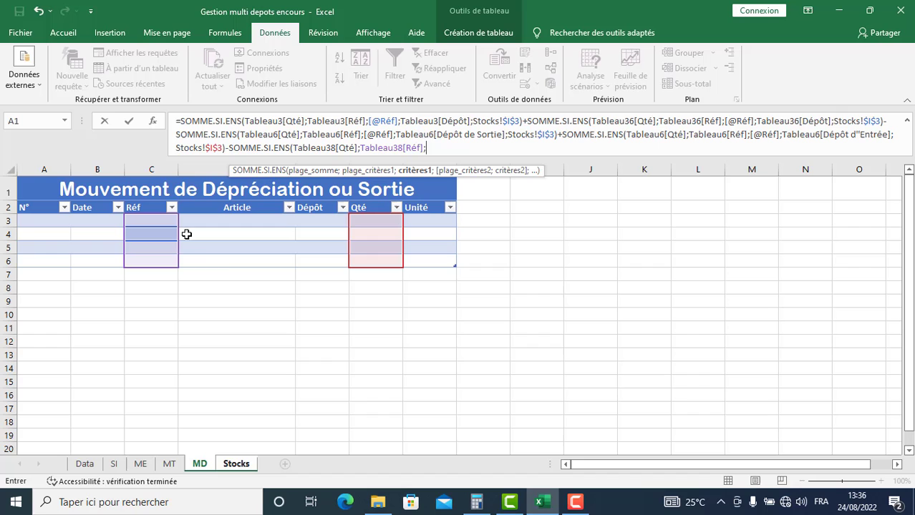
pyautogui.click(237, 465)
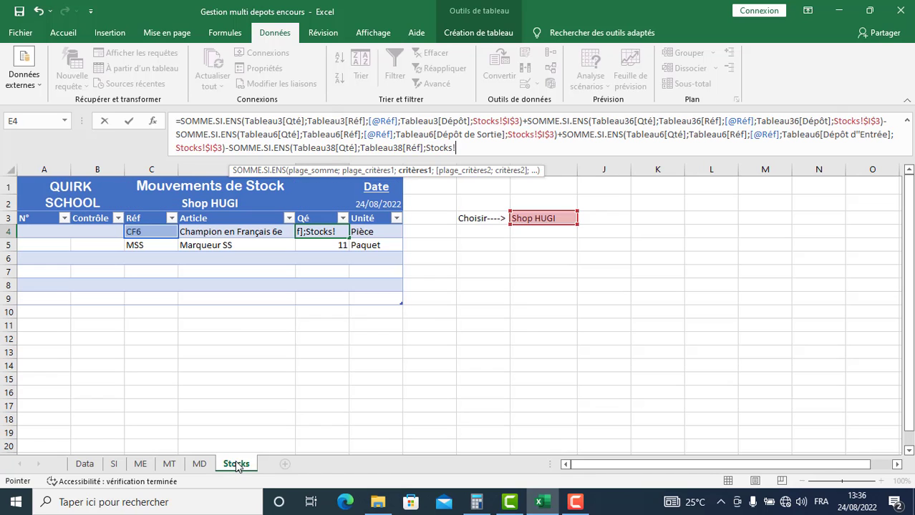
pyautogui.click(146, 232)
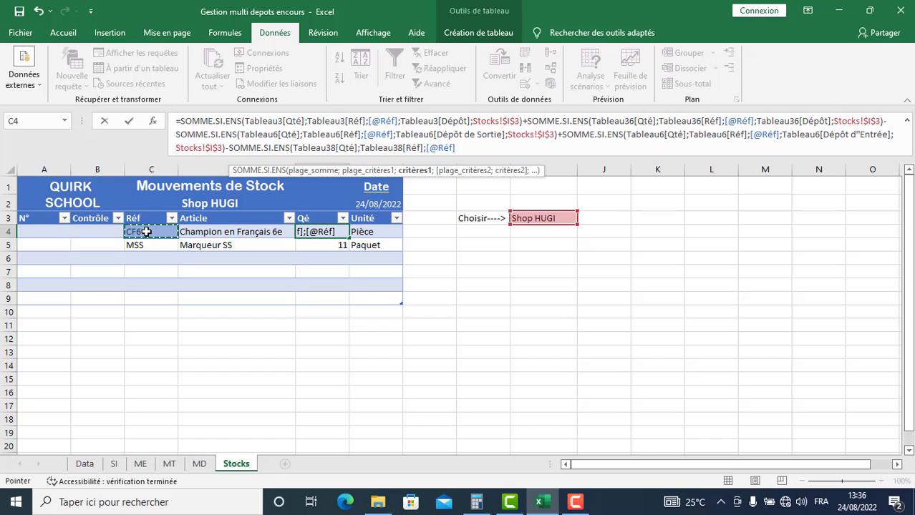
pyautogui.write(';')
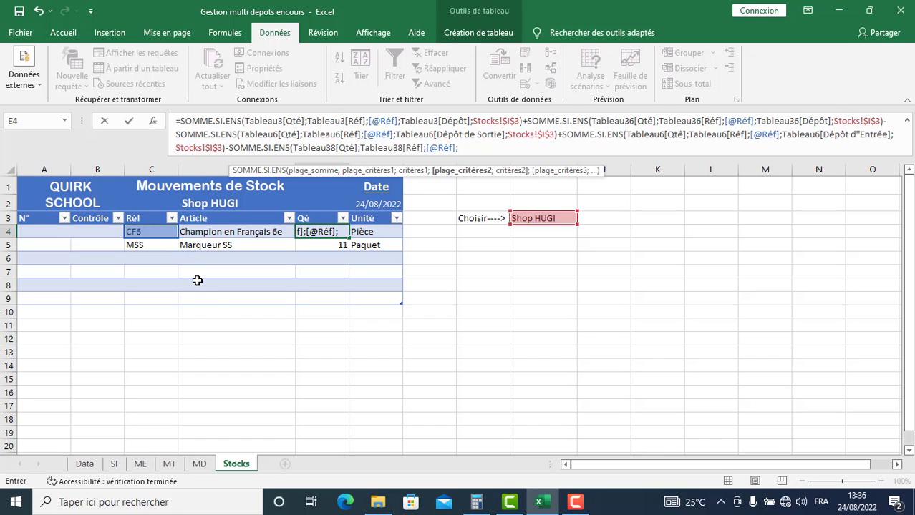
# Add the criterion that the MD table's Dépôt equals absolute cell Stocks!$I$3, then close and confirm the E4 formula.
pyautogui.click(199, 465)
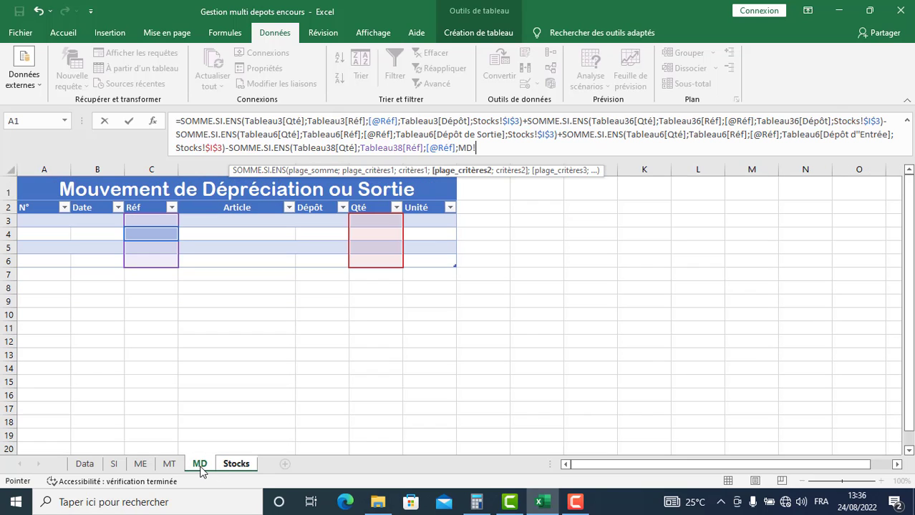
pyautogui.click(320, 199)
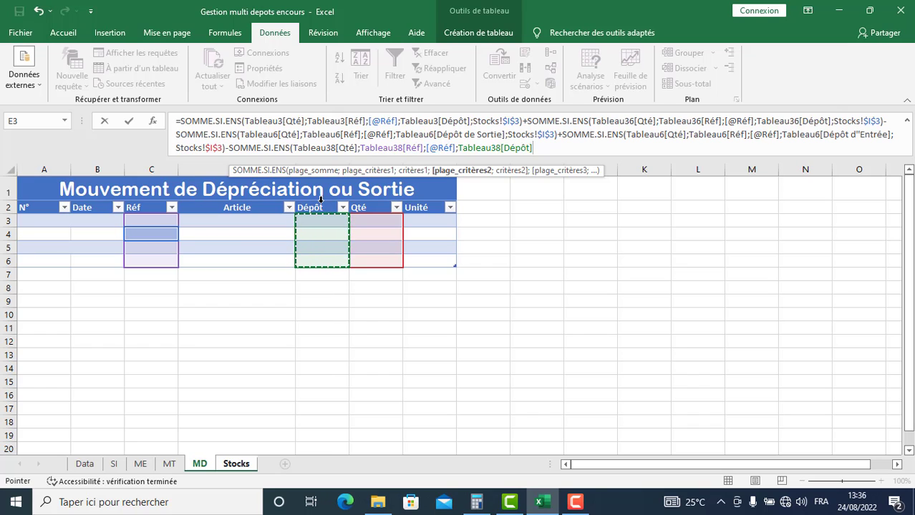
pyautogui.write(';')
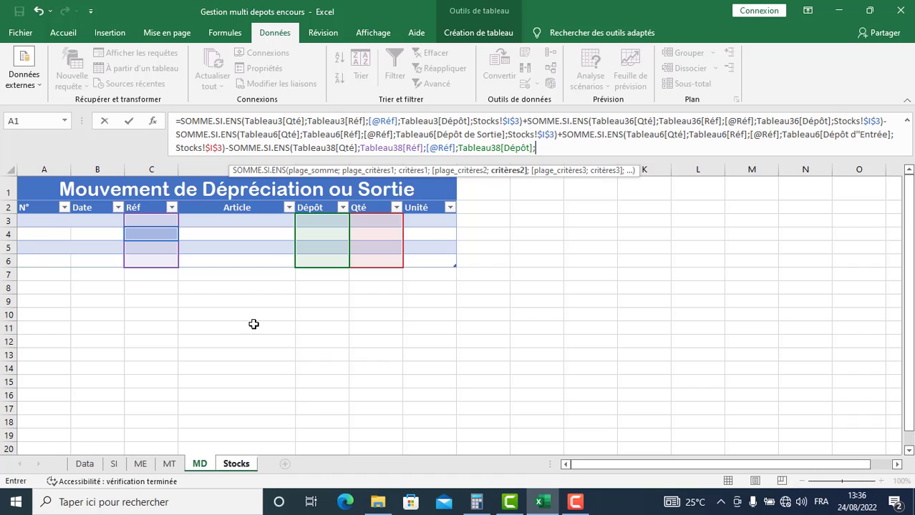
pyautogui.click(237, 465)
pyautogui.click(539, 218)
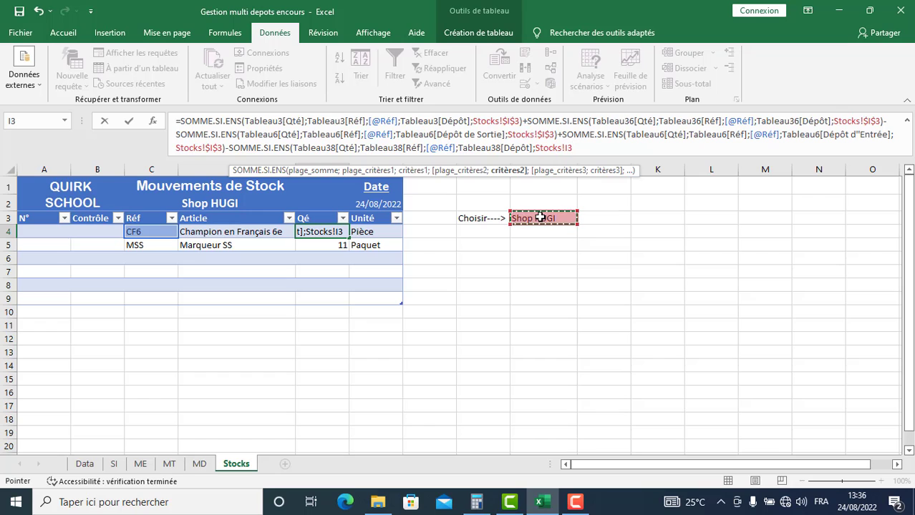
pyautogui.press('F4')
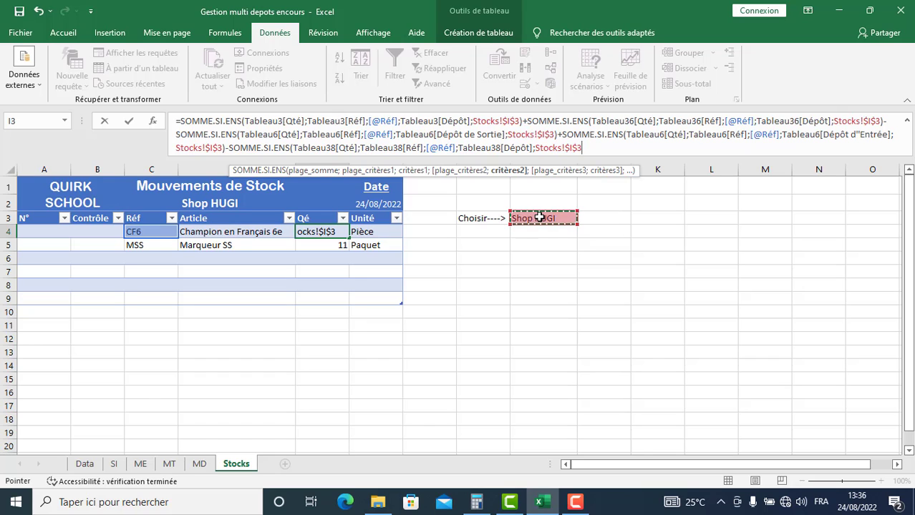
pyautogui.write(')')
pyautogui.press('Return')
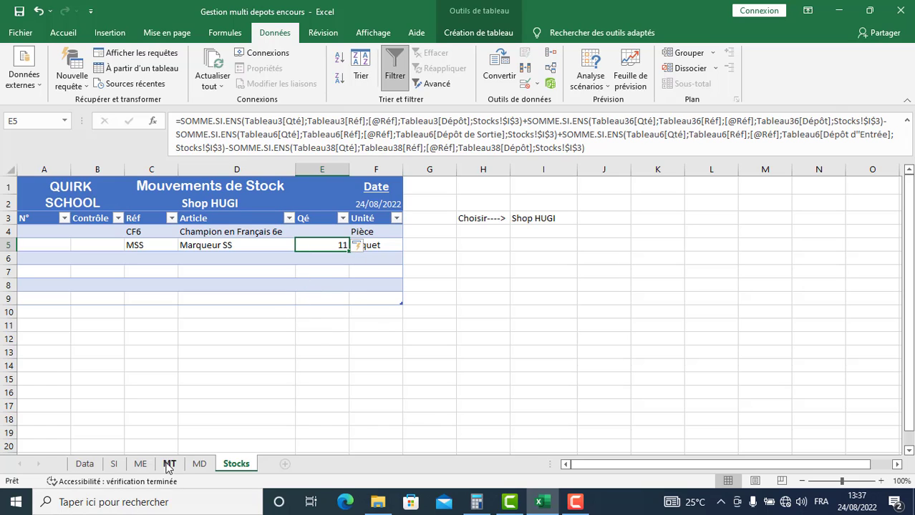
# On the SI sheet, set the Réf in rows 4 and 5 of the opening stock table to CF6.
pyautogui.click(113, 464)
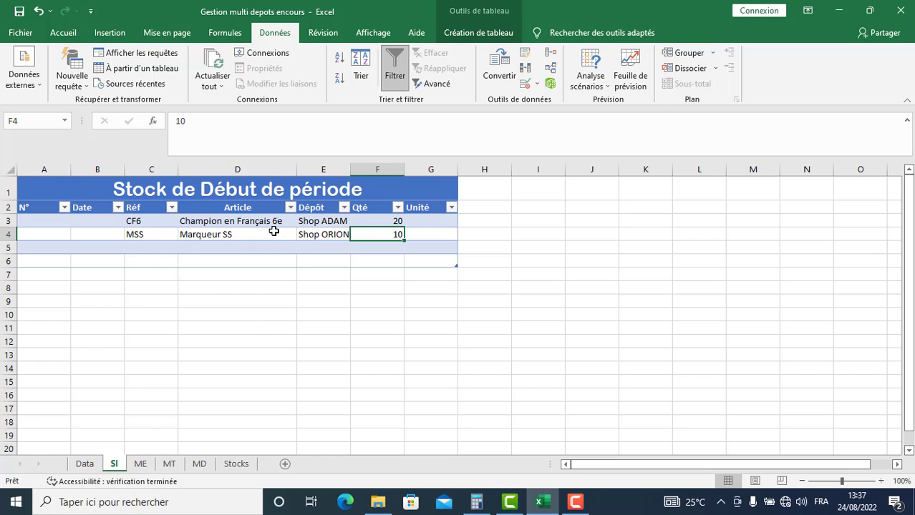
pyautogui.click(142, 231)
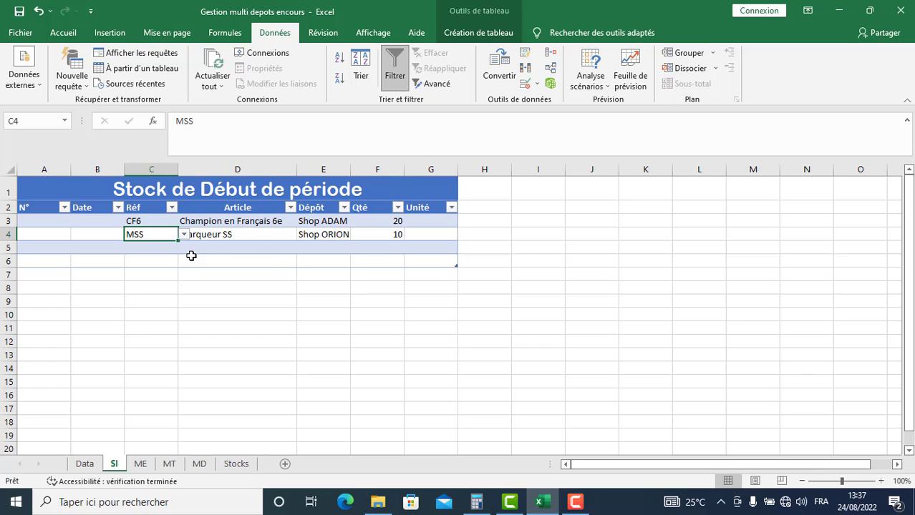
pyautogui.write('CF6')
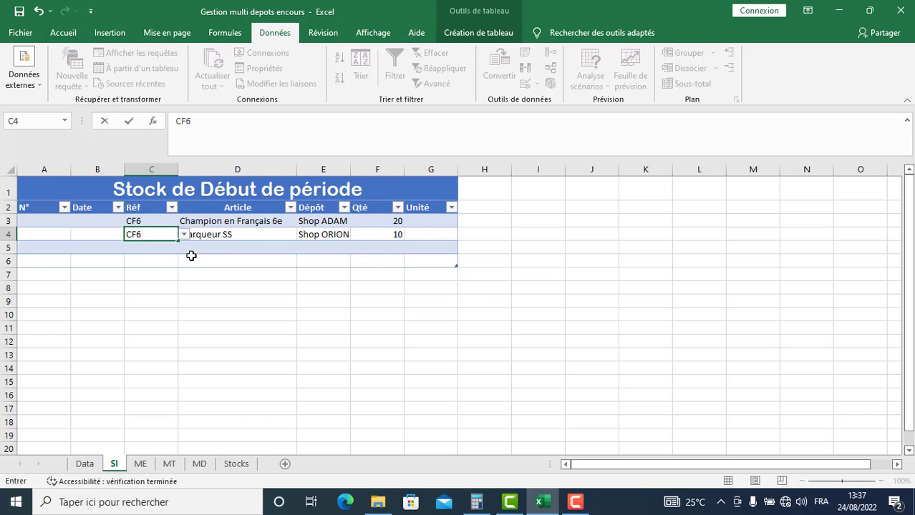
pyautogui.press('Return')
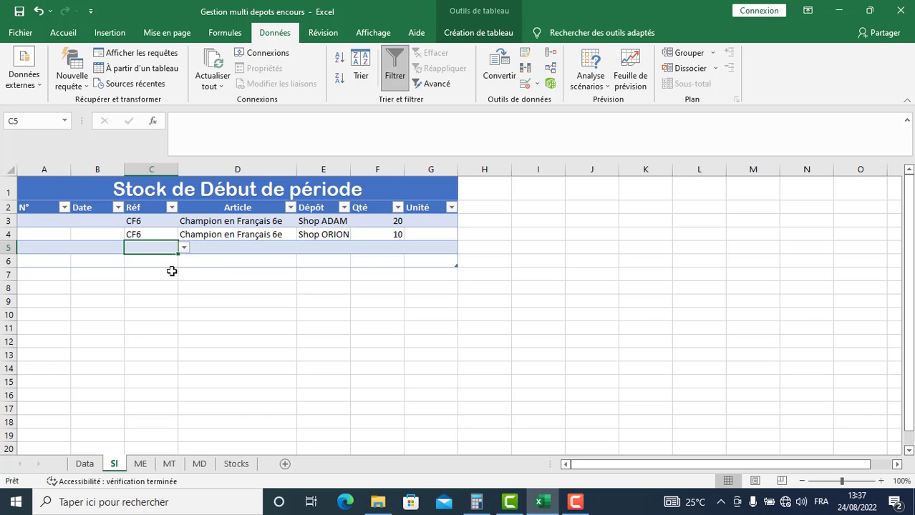
pyautogui.write('CF6')
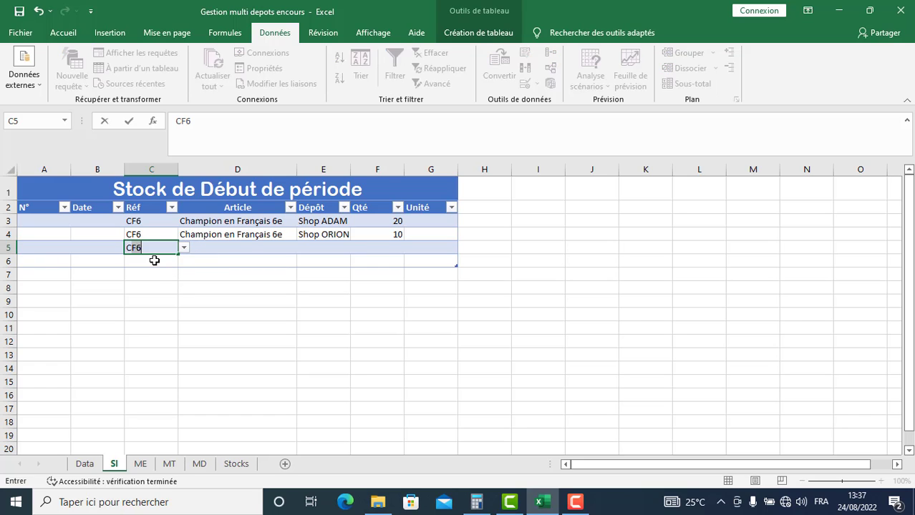
pyautogui.click(245, 261)
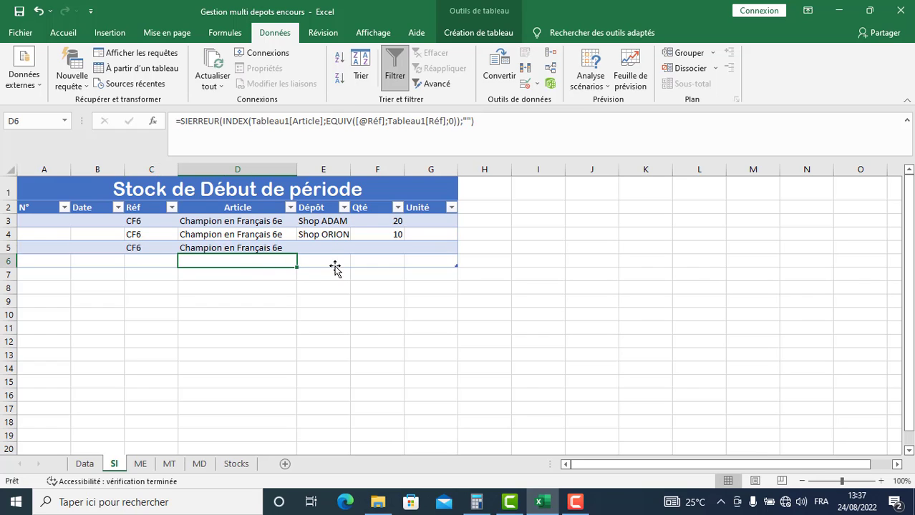
# Choose Shop HUGI as the Dépôt for the CF6 entry in row 5 of the opening stock table.
pyautogui.click(327, 251)
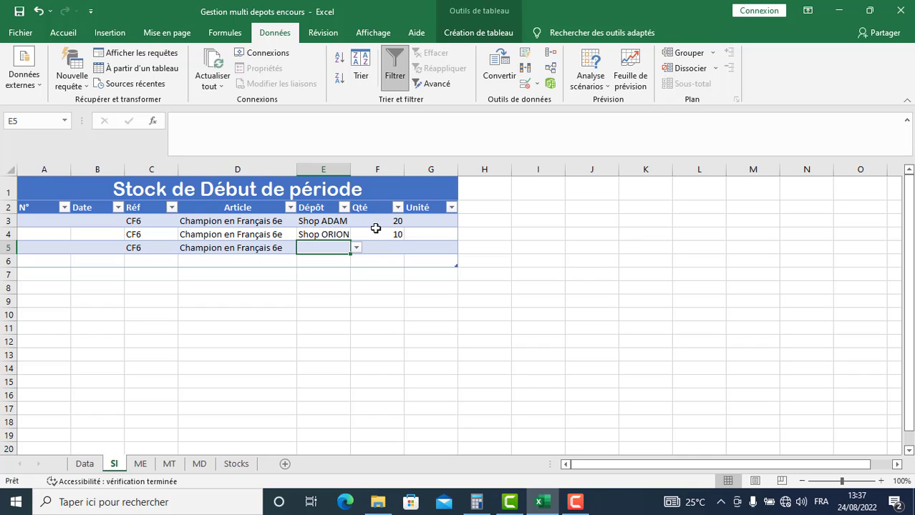
pyautogui.click(433, 200)
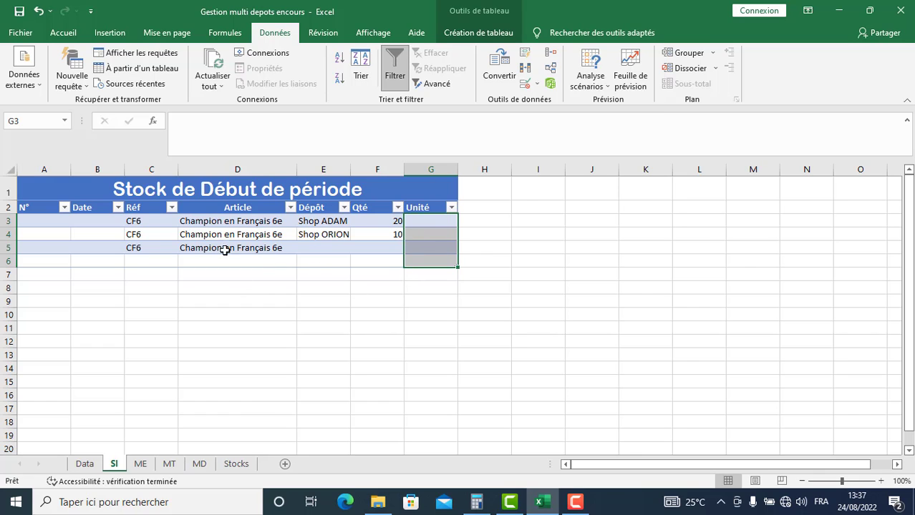
pyautogui.click(326, 225)
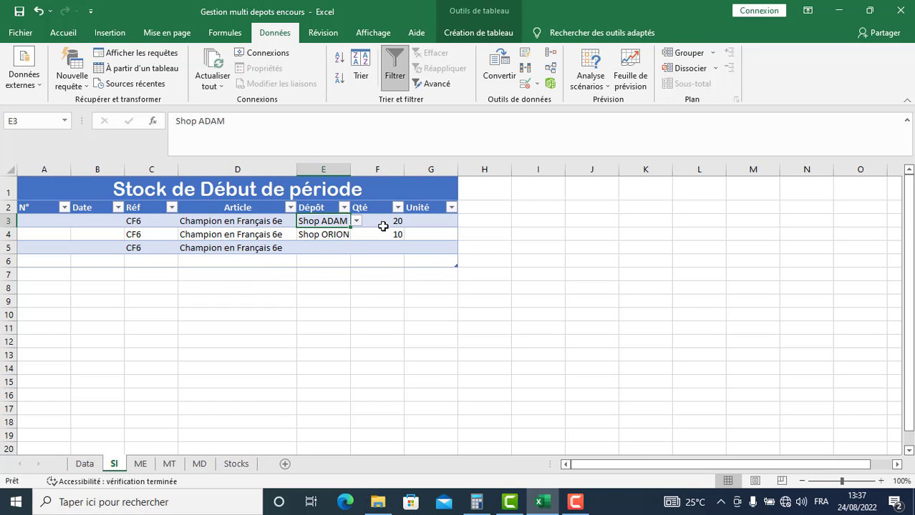
pyautogui.click(330, 247)
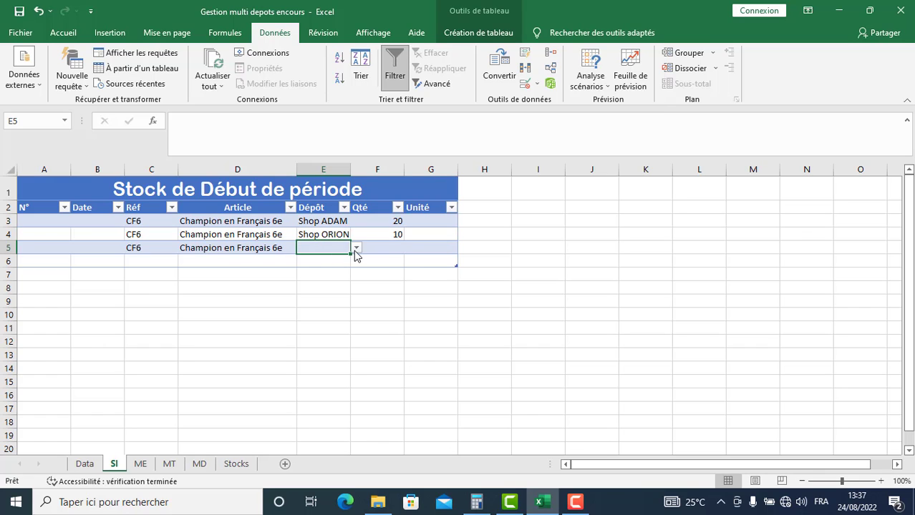
pyautogui.click(356, 250)
pyautogui.click(337, 269)
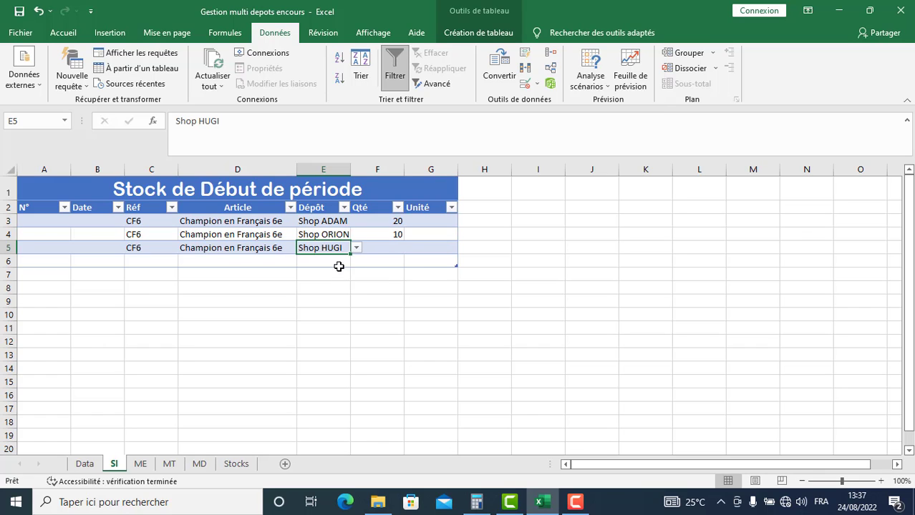
# Enter a Qté of 5 for the Shop HUGI entry in row 5 of the opening stock table.
pyautogui.click(384, 250)
pyautogui.write('5')
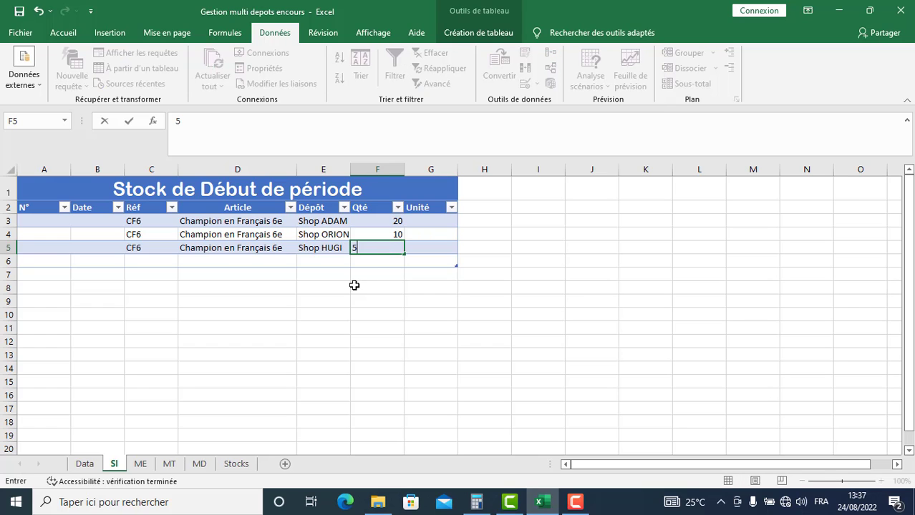
pyautogui.press('Return')
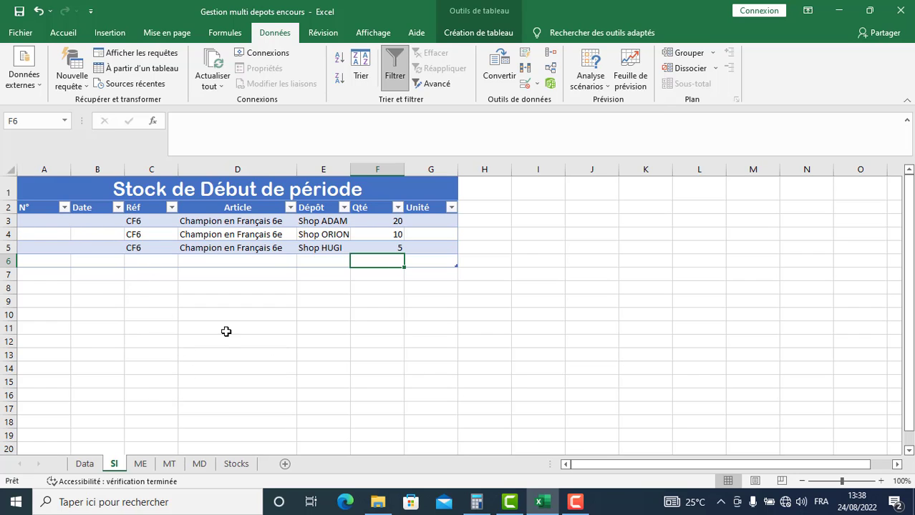
# On the ME sheet, set the Réf in rows 4 and 5 of the entries table to CF6.
pyautogui.click(141, 466)
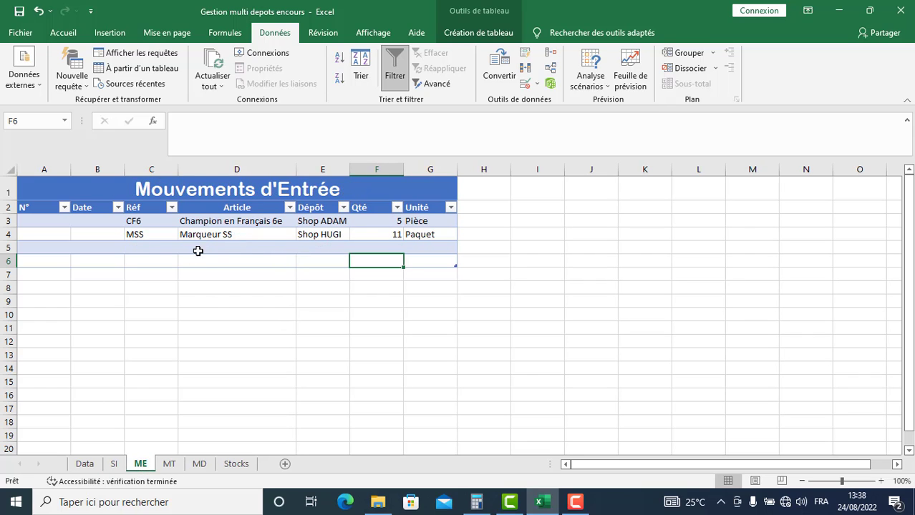
pyautogui.click(150, 235)
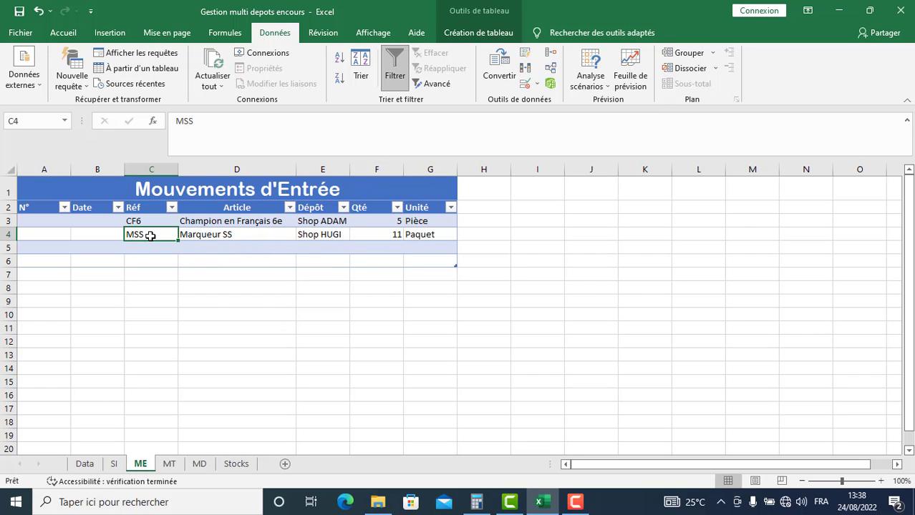
pyautogui.write('CF6')
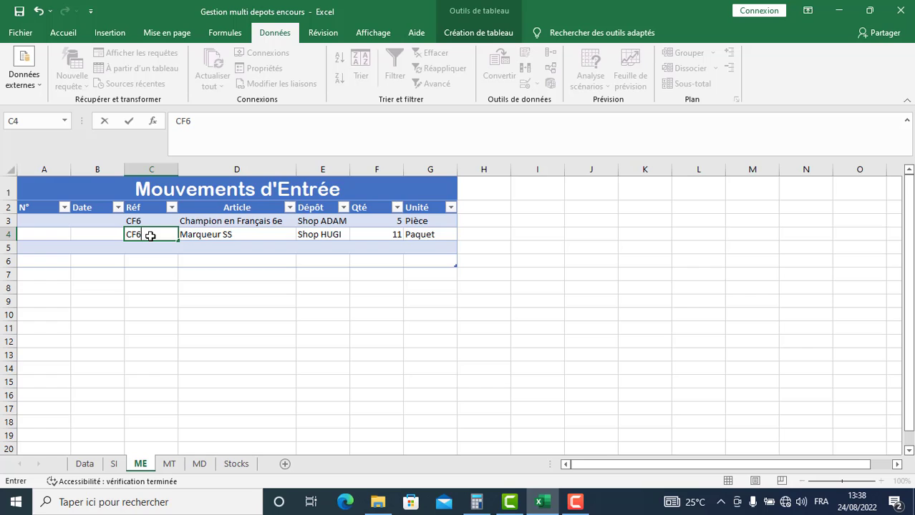
pyautogui.press('Return')
pyautogui.write('CF6')
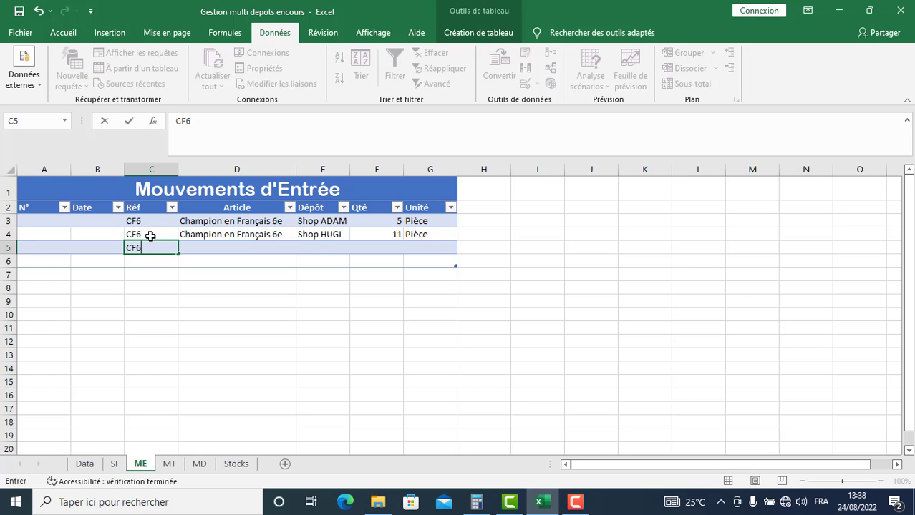
pyautogui.click(336, 256)
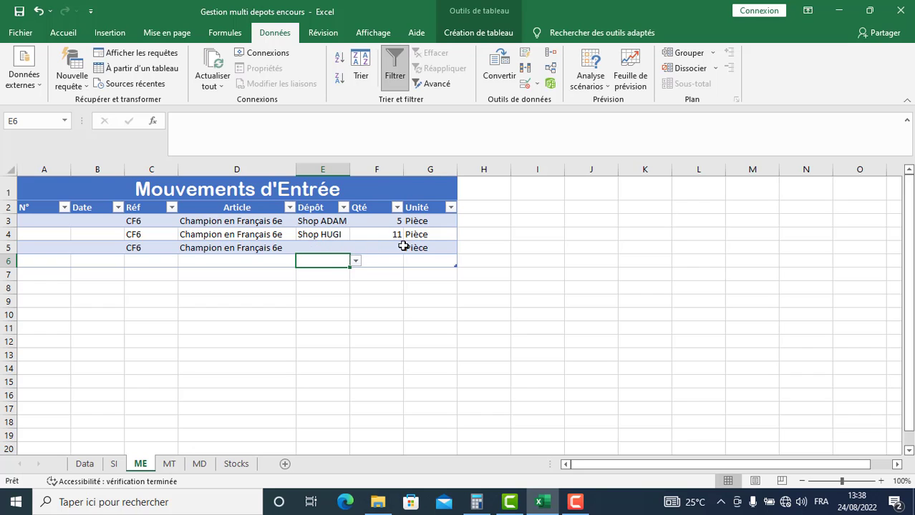
# For the CF6 entry in row 5 of the ME table, choose Shop ORION as the Dépôt and set the Qté to 6.
pyautogui.click(309, 248)
pyautogui.click(356, 248)
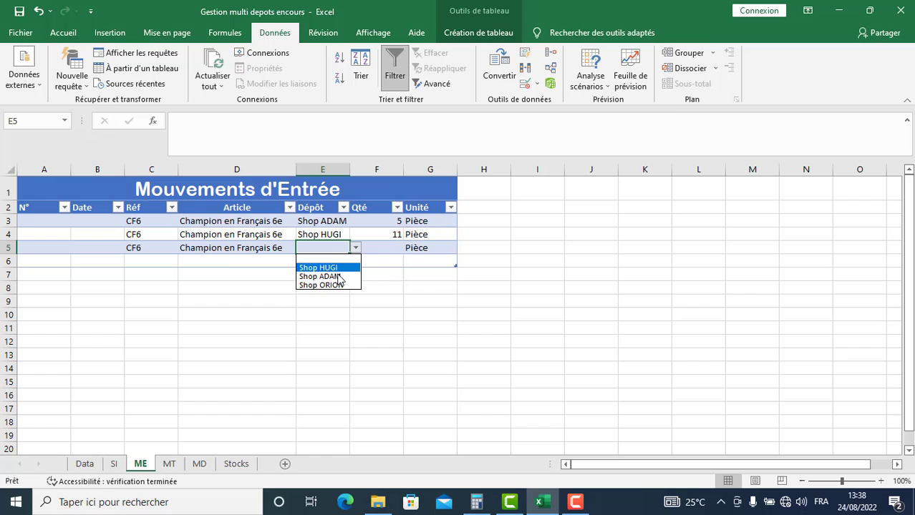
pyautogui.click(336, 285)
pyautogui.click(384, 250)
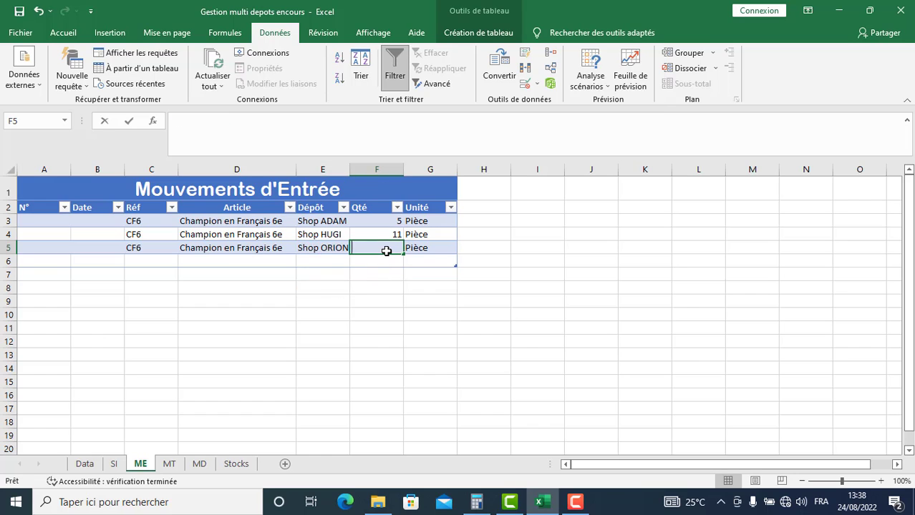
pyautogui.write('5')
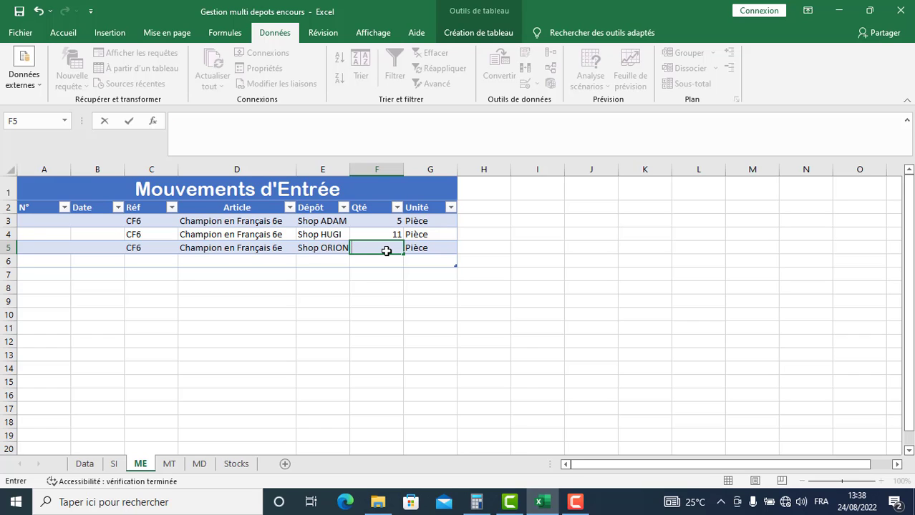
pyautogui.press('Return')
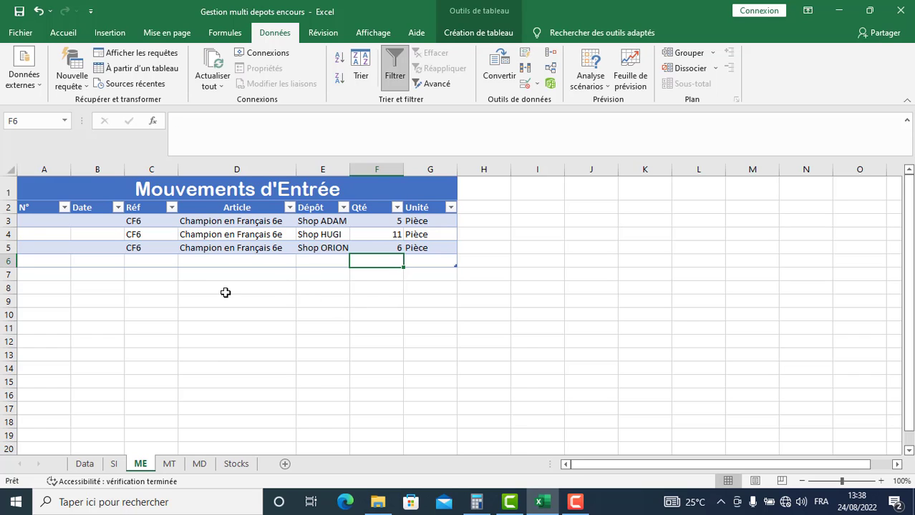
# On the MT sheet, set the Réf in rows 3 to 5 of the transfer table to CF6.
pyautogui.click(169, 466)
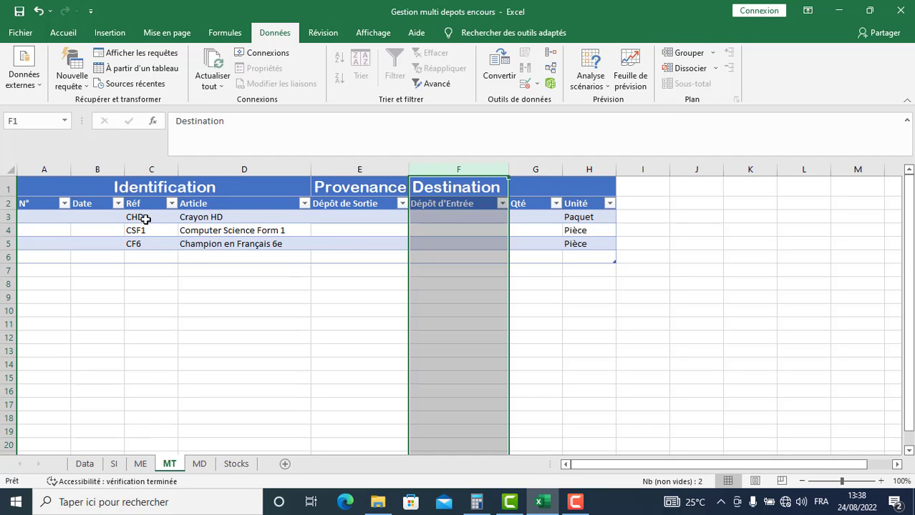
pyautogui.moveTo(146, 218); pyautogui.dragTo(159, 243)
pyautogui.write('CF6')
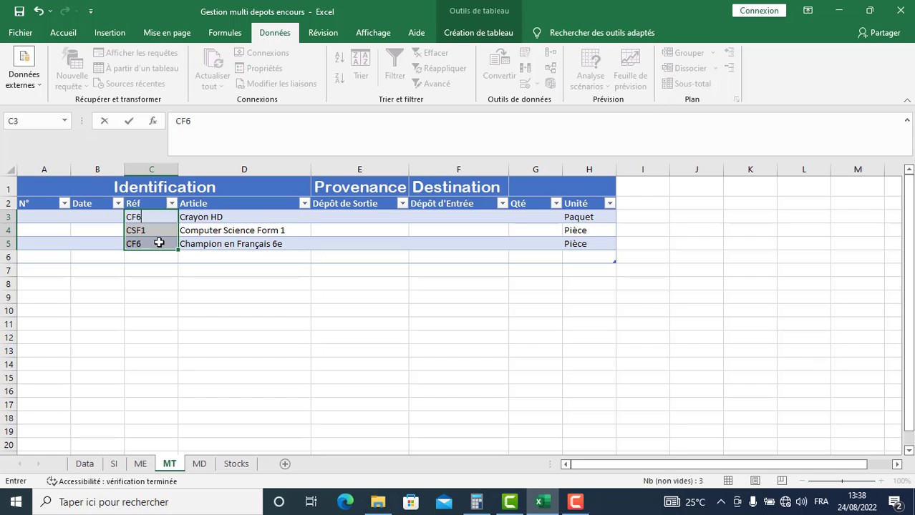
pyautogui.hotkey('ctrl', 'Return')
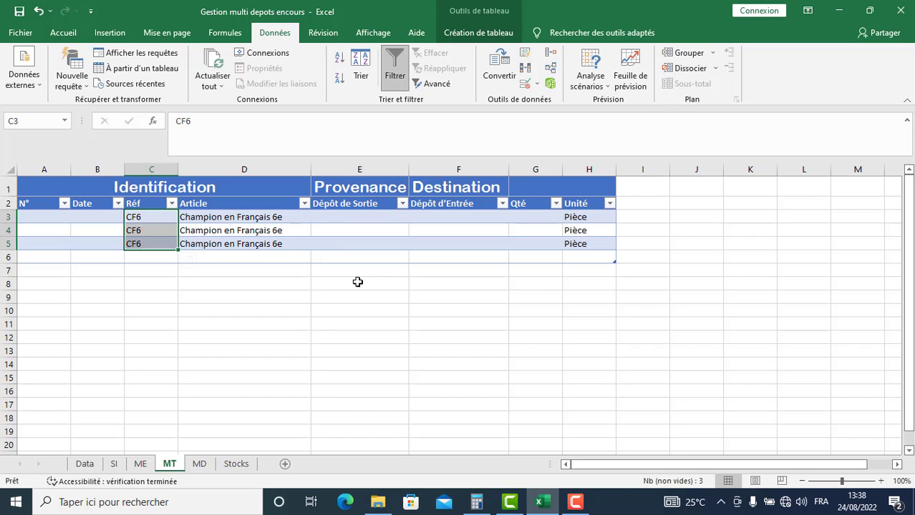
# Add list data validation to the Dépôt de Sortie column of the MT table, with source =Data!$H$2:$H$5.
pyautogui.click(367, 217)
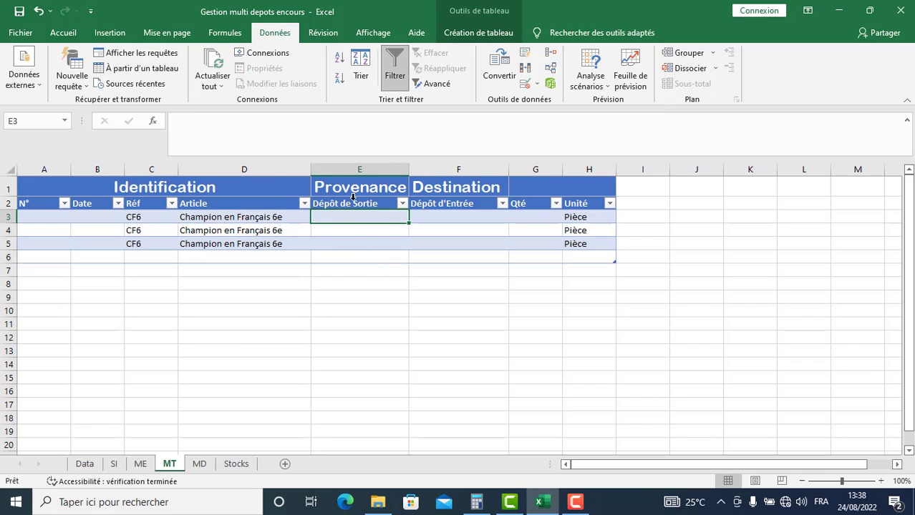
pyautogui.click(353, 196)
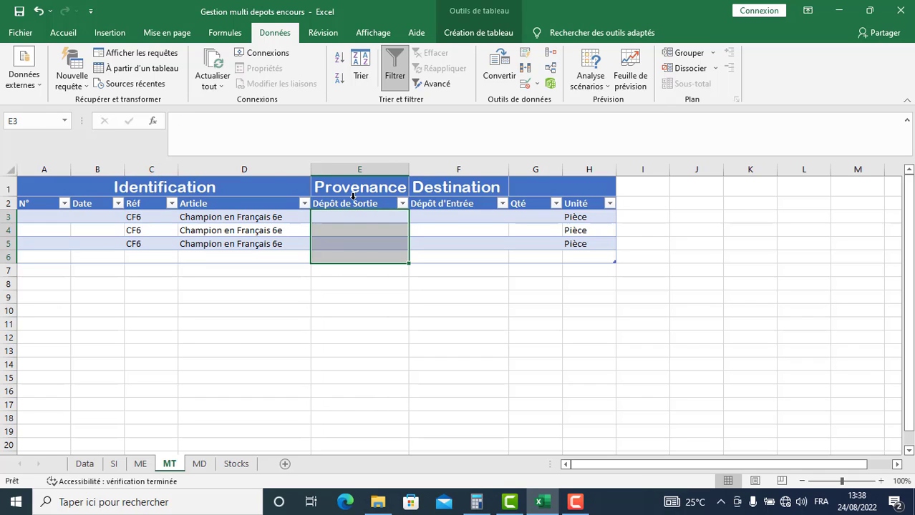
pyautogui.click(537, 85)
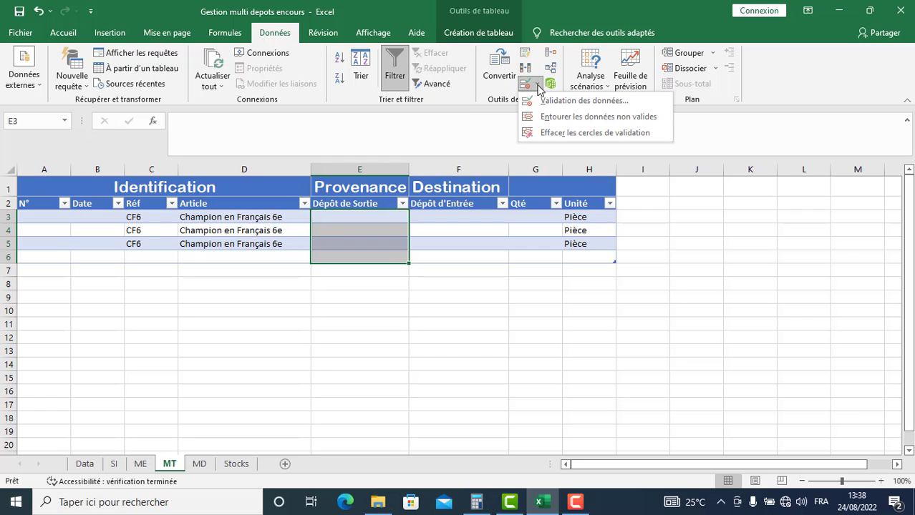
pyautogui.click(565, 101)
pyautogui.click(665, 283)
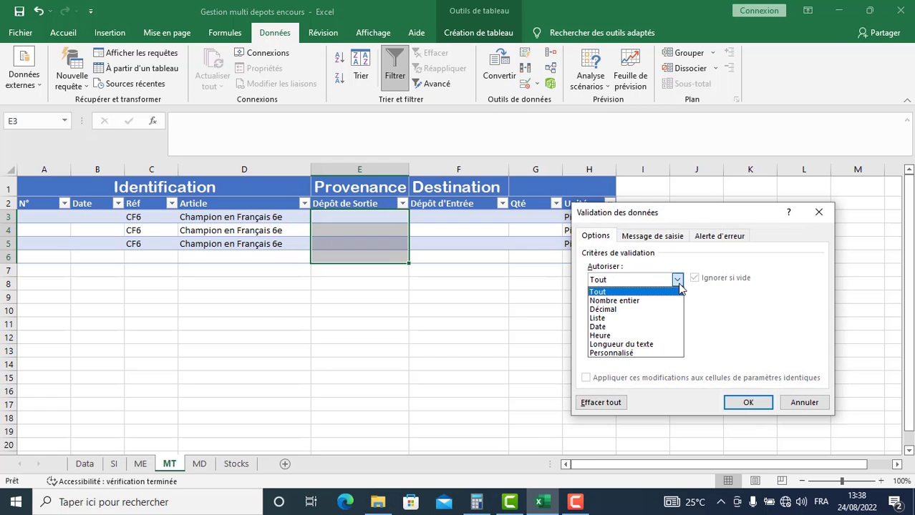
pyautogui.click(606, 321)
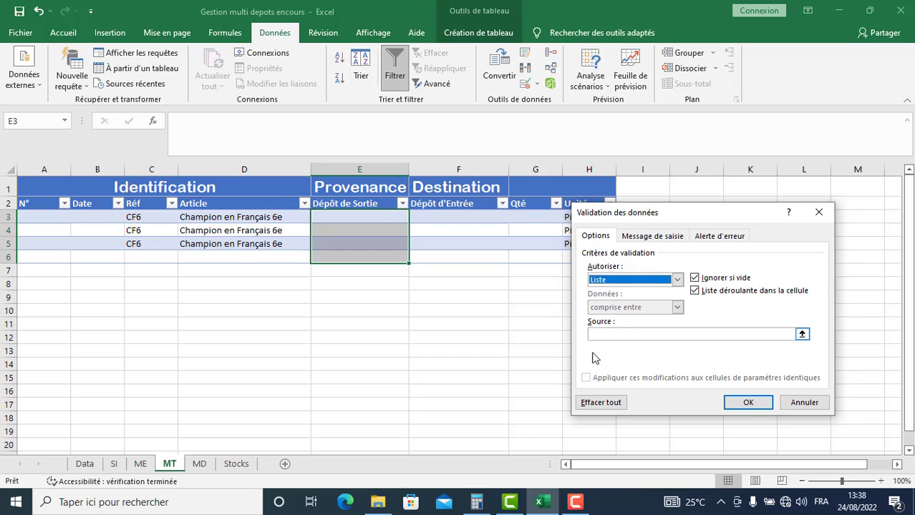
pyautogui.click(637, 334)
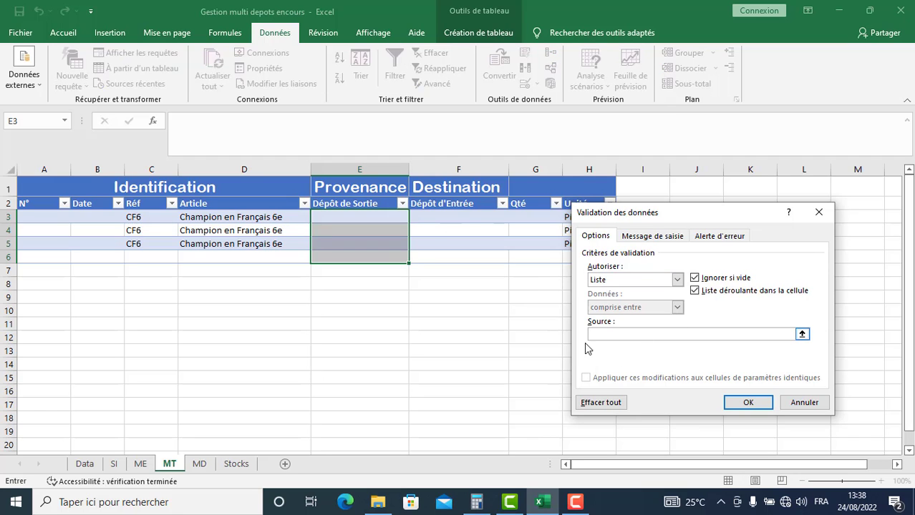
pyautogui.click(84, 464)
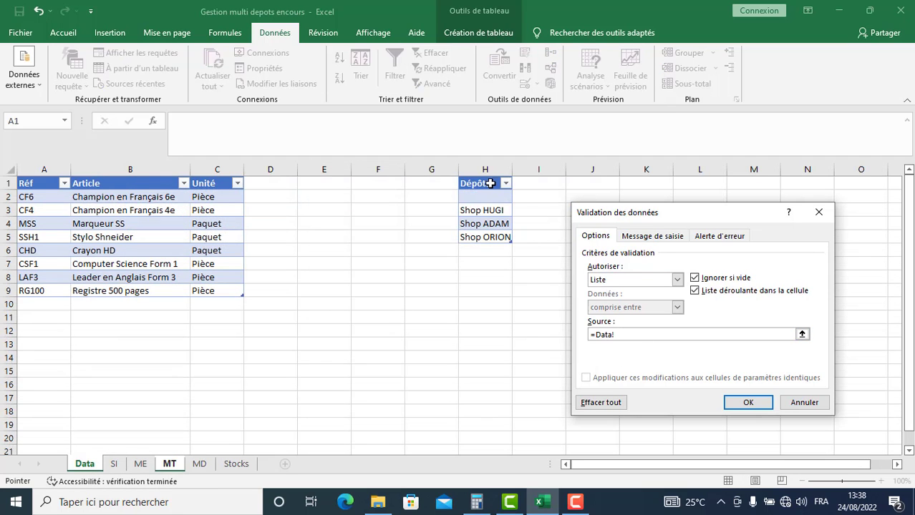
pyautogui.moveTo(485, 197); pyautogui.dragTo(486, 237)
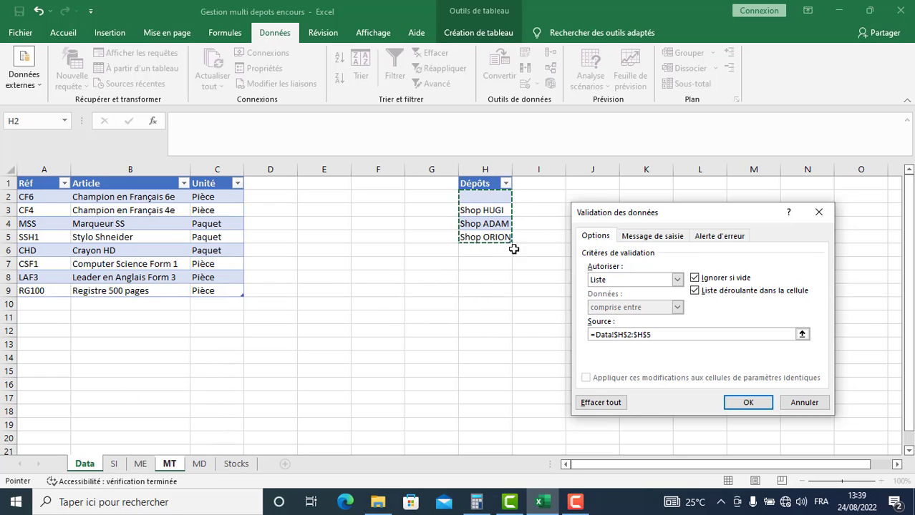
pyautogui.click(746, 407)
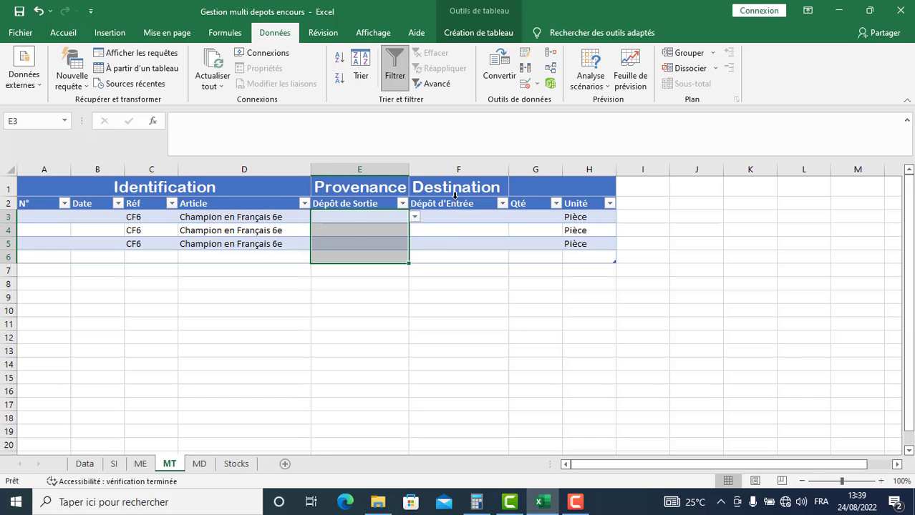
# Add list data validation to the Dépôt d'Entrée column of the MT table, with source =Data!$H$2:$H$5.
pyautogui.click(455, 195)
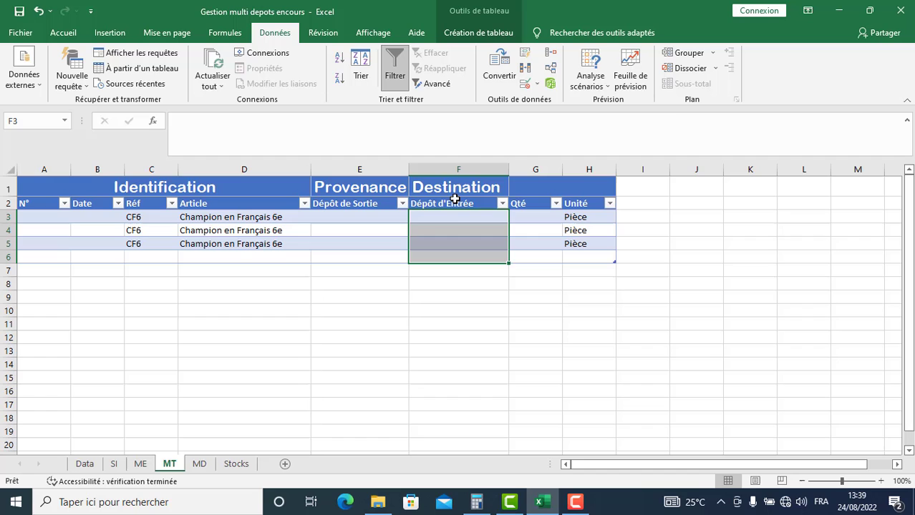
pyautogui.click(540, 84)
pyautogui.click(563, 103)
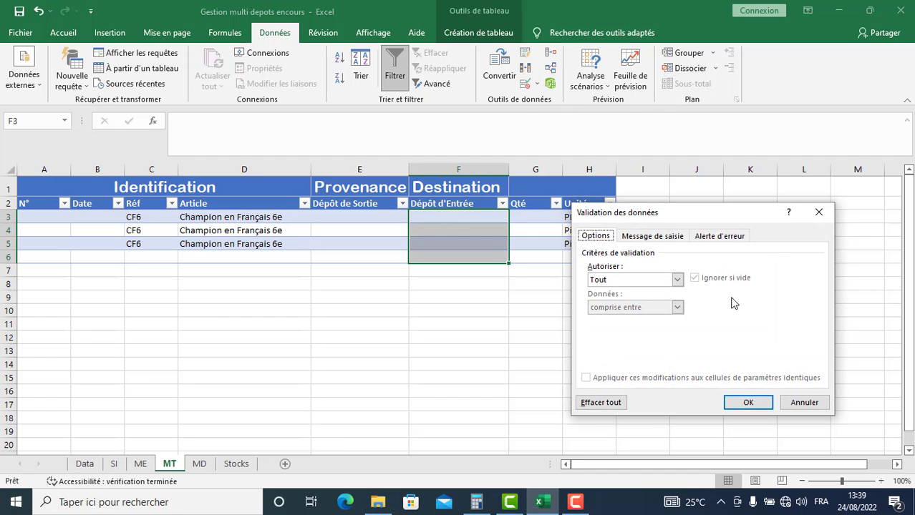
pyautogui.click(677, 280)
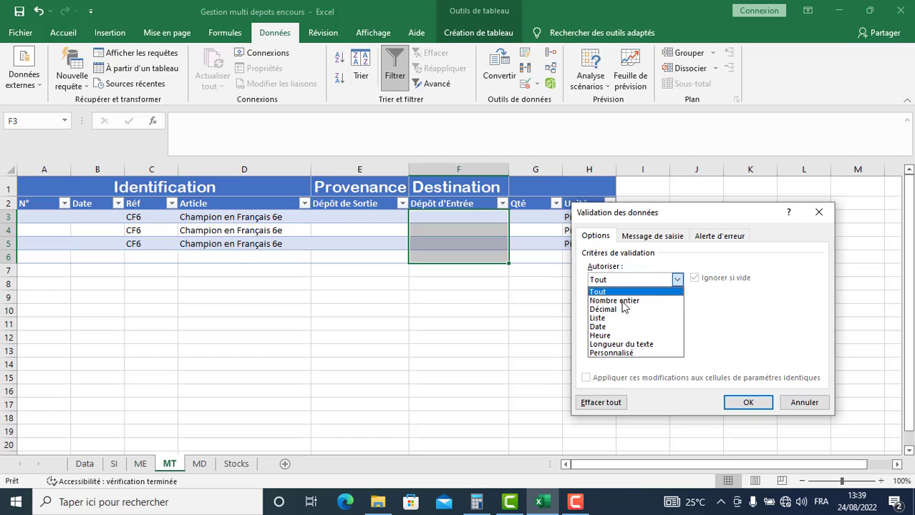
pyautogui.click(611, 319)
pyautogui.click(617, 333)
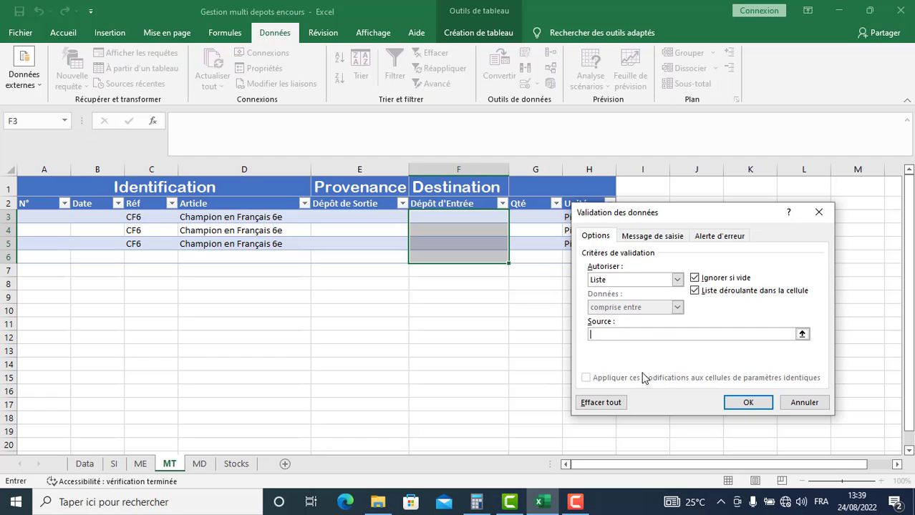
pyautogui.click(84, 464)
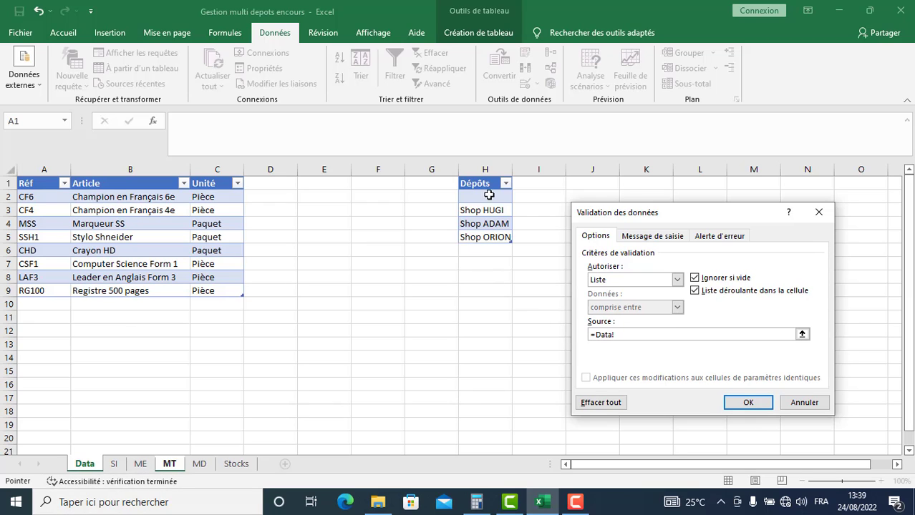
pyautogui.moveTo(489, 195); pyautogui.dragTo(489, 237)
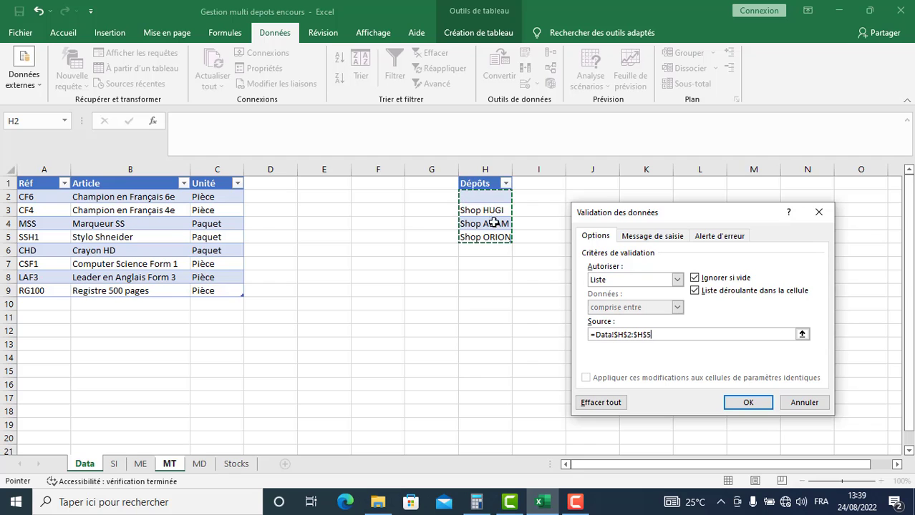
pyautogui.click(742, 405)
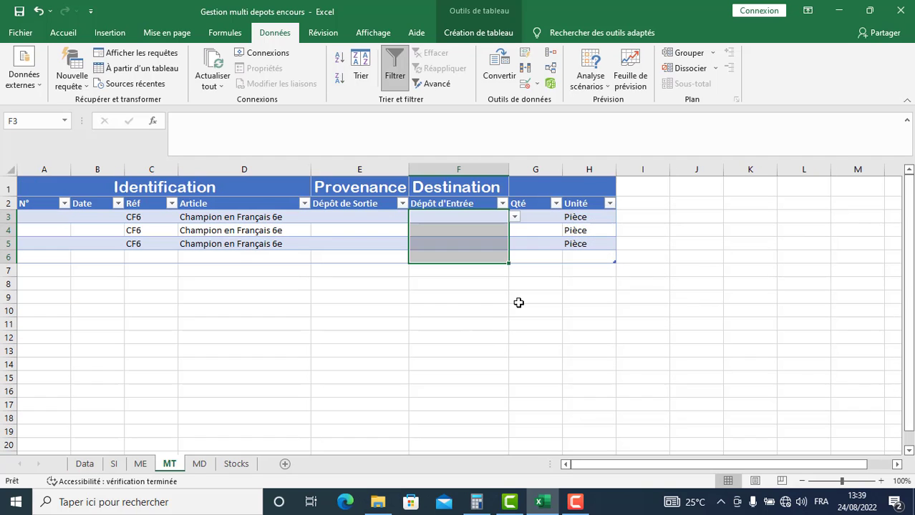
# Choose Shop ADAM as the Dépôt de Sortie for the CF6 transfer in row 3.
pyautogui.click(366, 218)
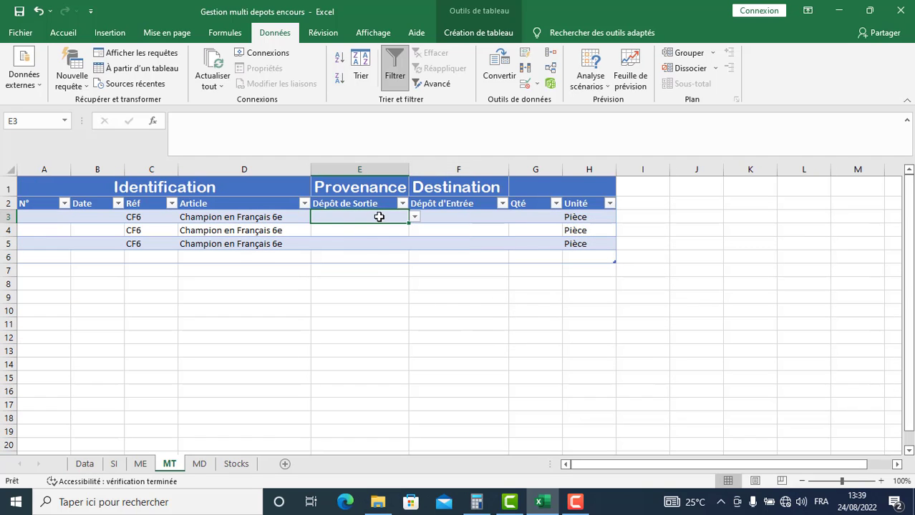
pyautogui.click(414, 219)
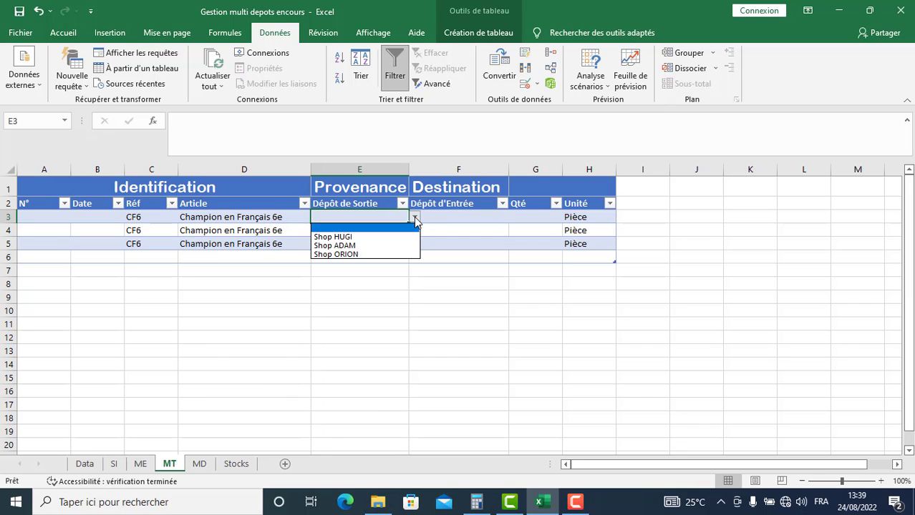
pyautogui.click(383, 245)
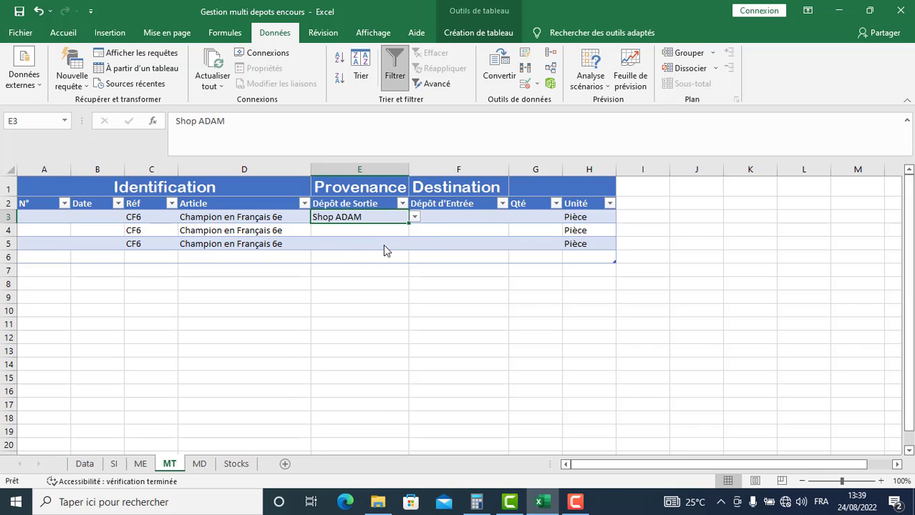
# Complete the CF6 transfer in row 3 of the MT table with Dépôt d'Entrée Shop HUGI and Qté 10.
pyautogui.click(503, 208)
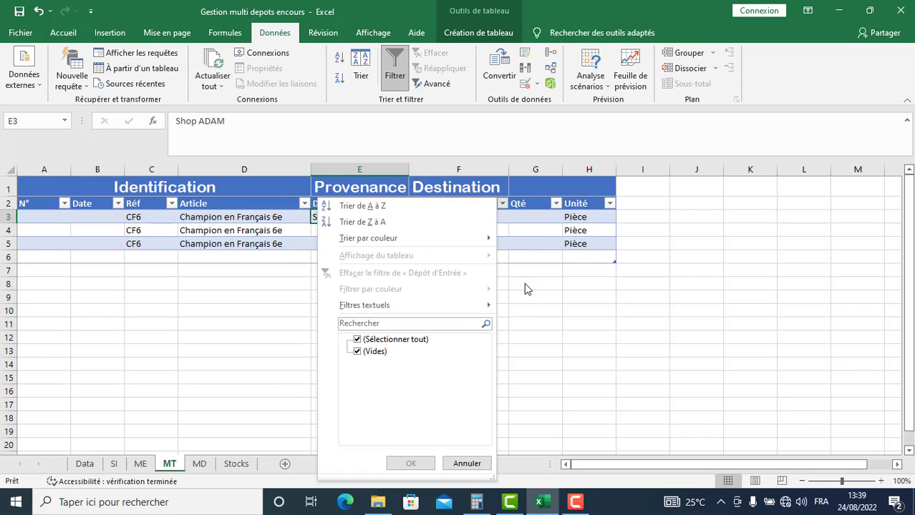
pyautogui.click(527, 288)
pyautogui.click(481, 219)
pyautogui.click(514, 217)
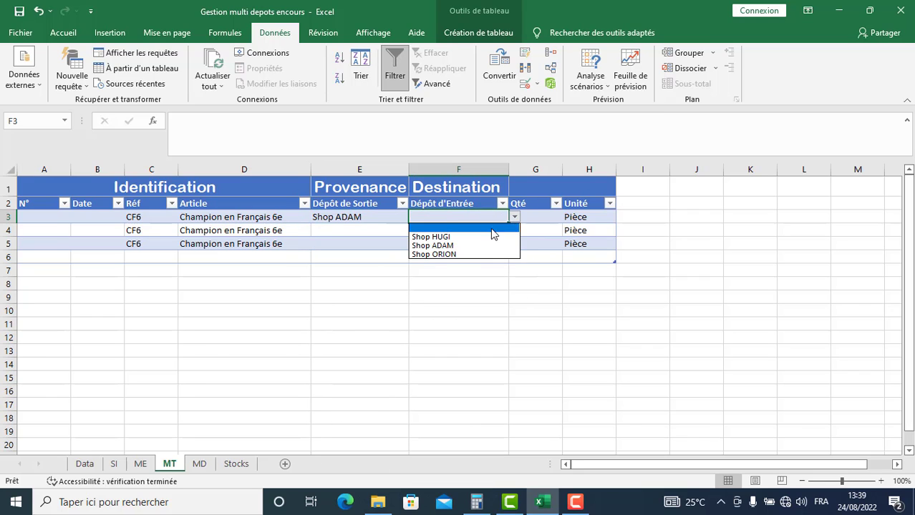
pyautogui.click(482, 236)
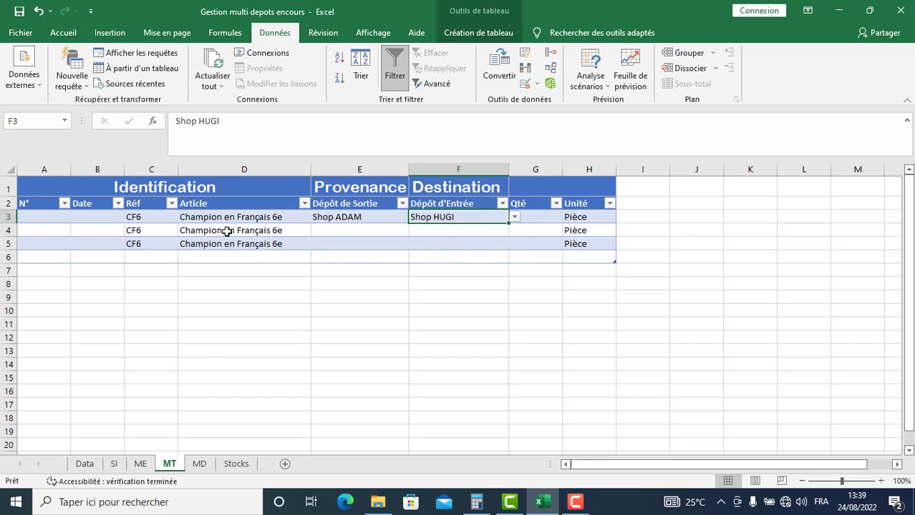
pyautogui.click(534, 216)
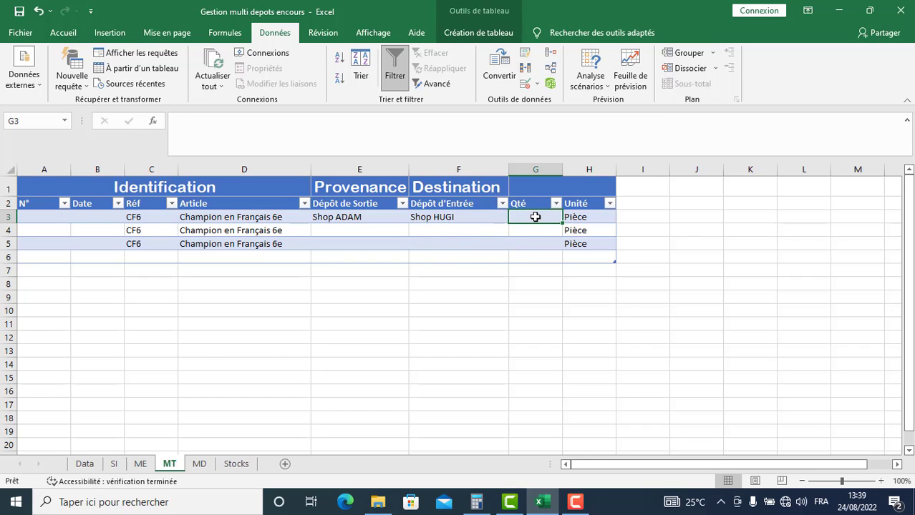
pyautogui.write('10')
pyautogui.click(522, 257)
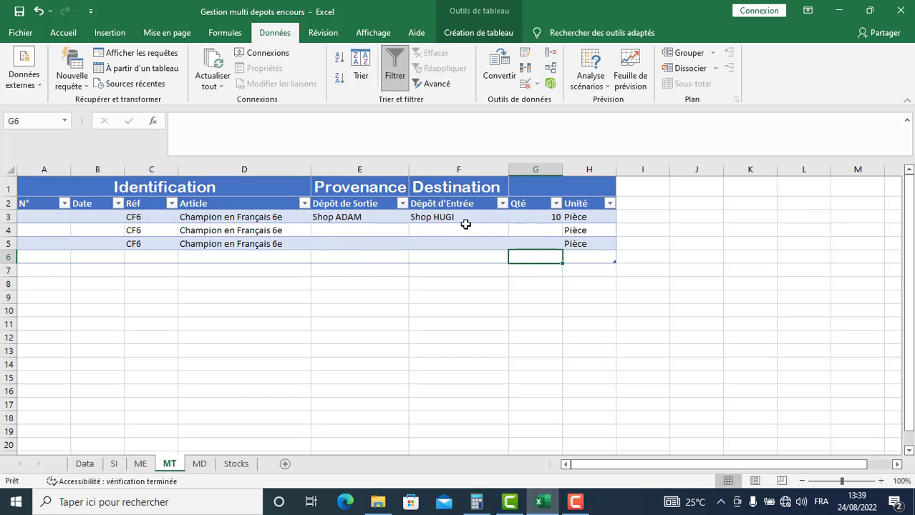
pyautogui.click(323, 247)
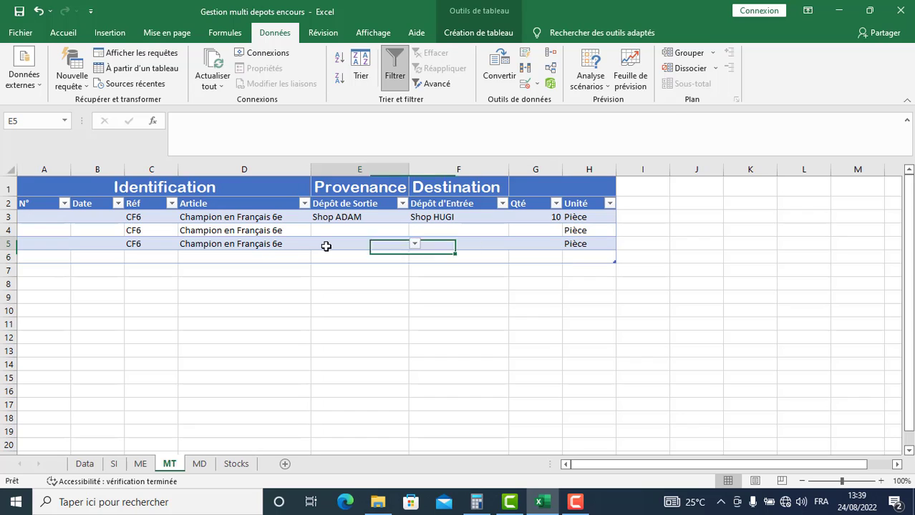
pyautogui.click(415, 245)
pyautogui.press('Escape')
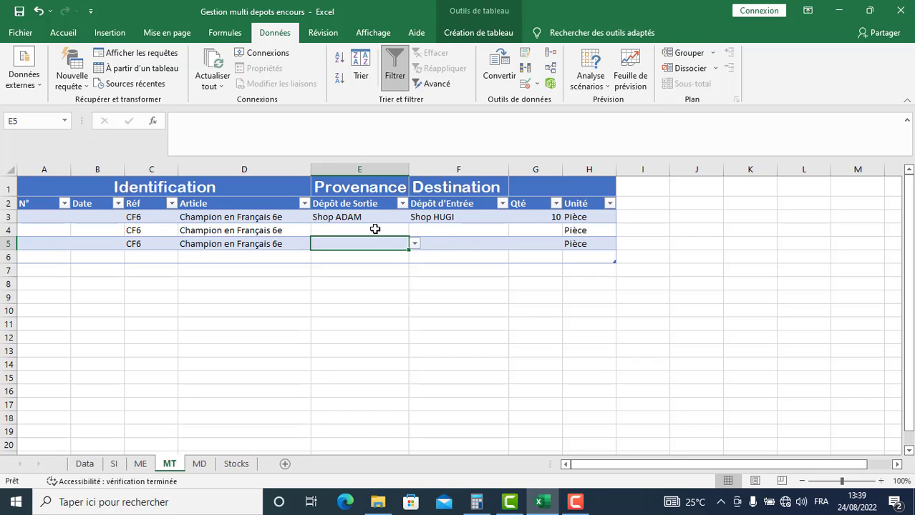
# Fill row 4 of the MT table as a CF6 transfer of 10 from Shop ORION to Shop HUGI.
pyautogui.click(375, 229)
pyautogui.click(414, 230)
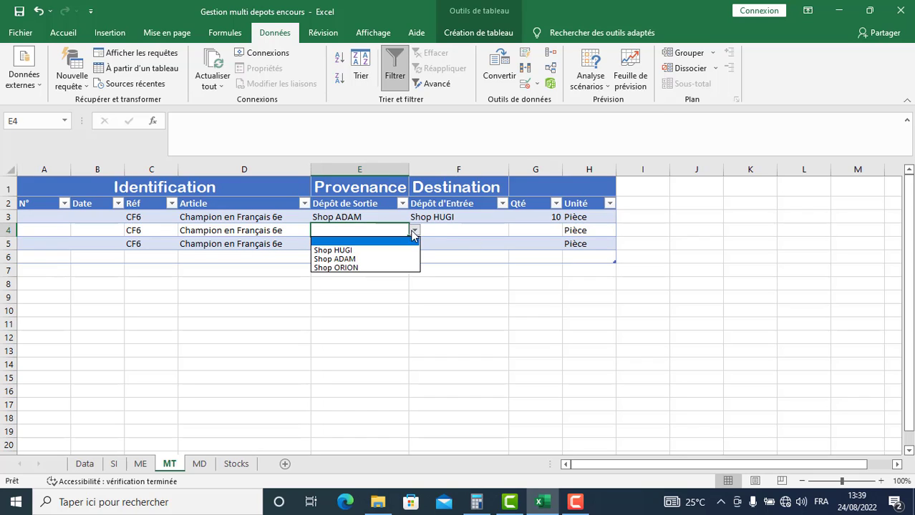
pyautogui.click(371, 268)
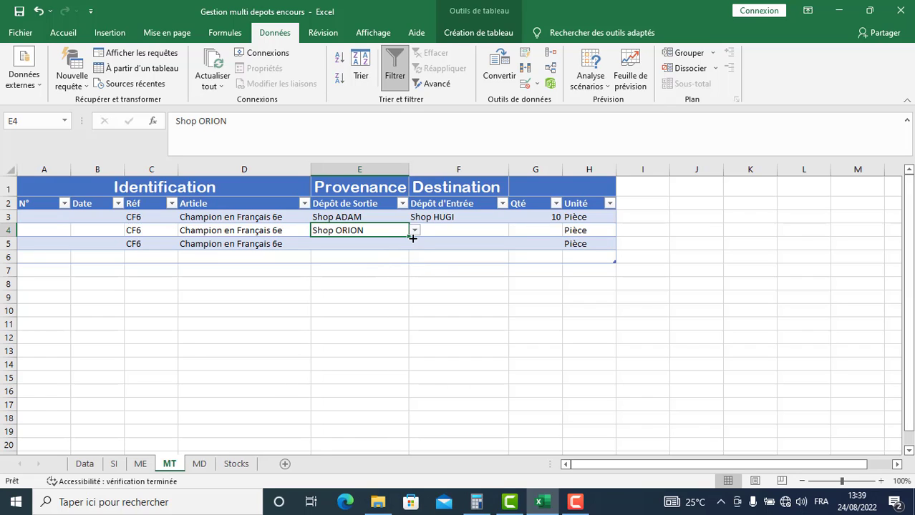
pyautogui.click(434, 230)
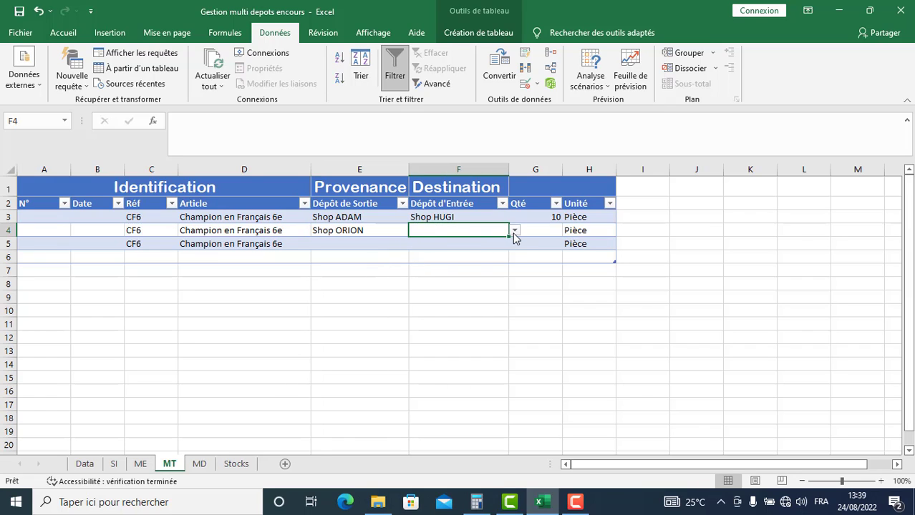
pyautogui.click(514, 231)
pyautogui.click(493, 252)
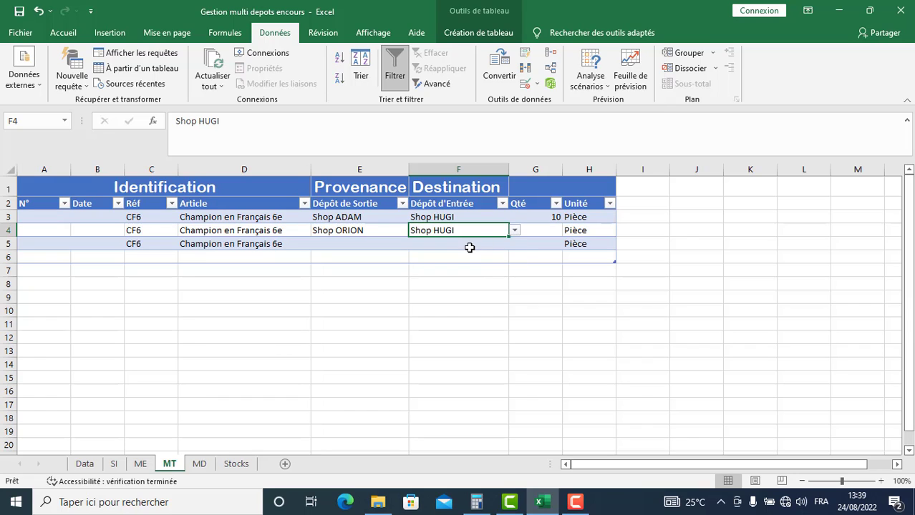
pyautogui.click(537, 231)
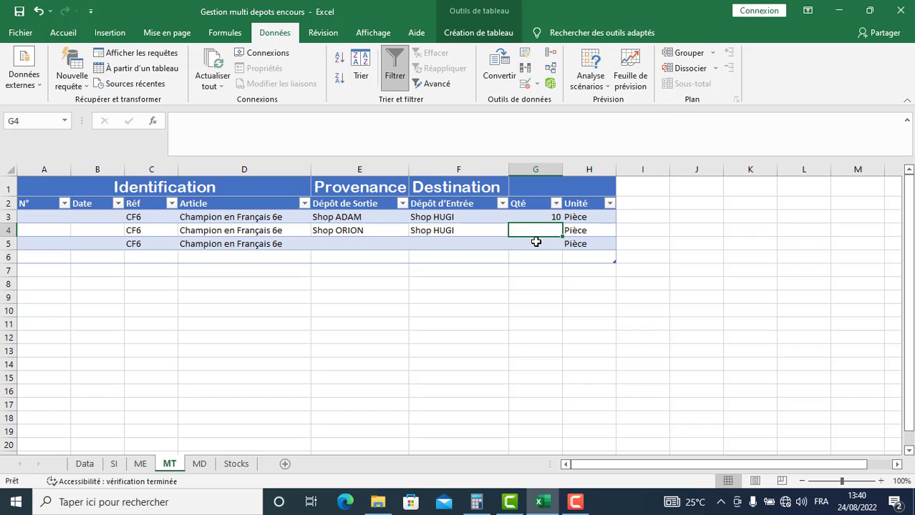
pyautogui.write('10')
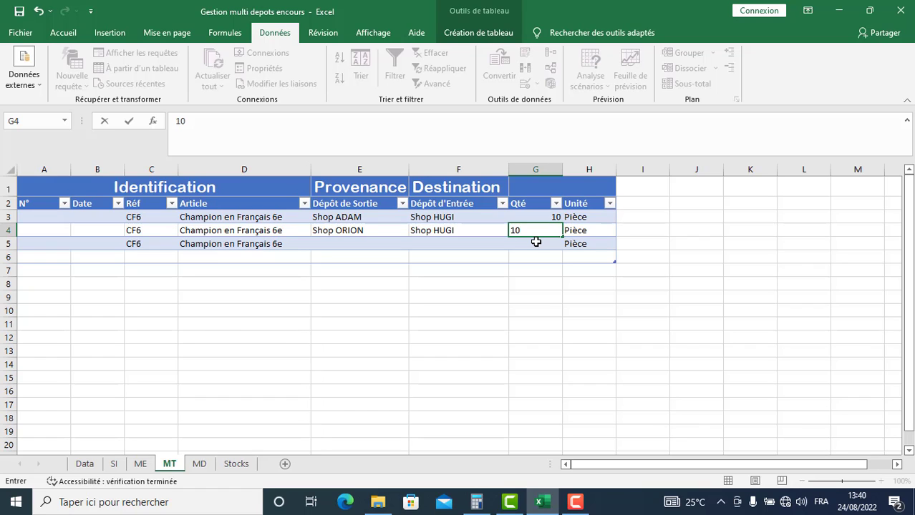
pyautogui.click(535, 242)
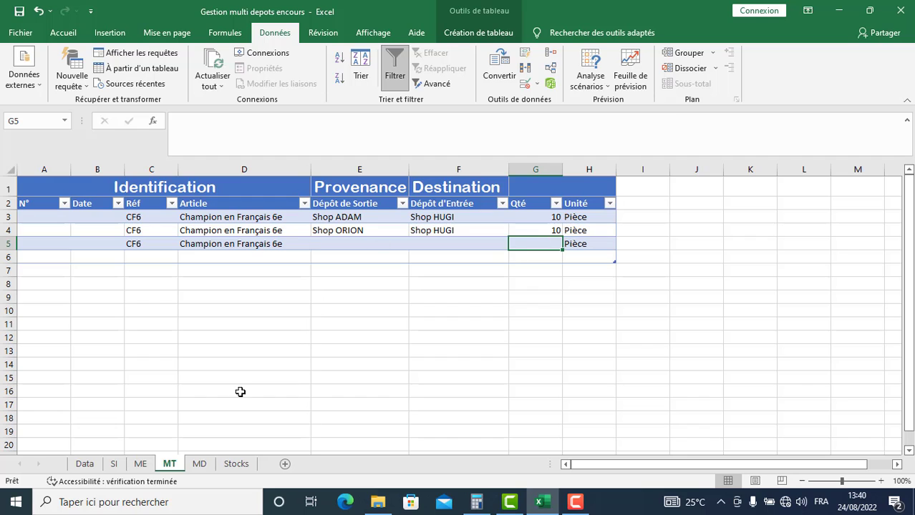
# Check the CF6 quantity for Shop HUGI on the Stocks sheet against the SI, ME, MT and MD tables.
pyautogui.click(200, 466)
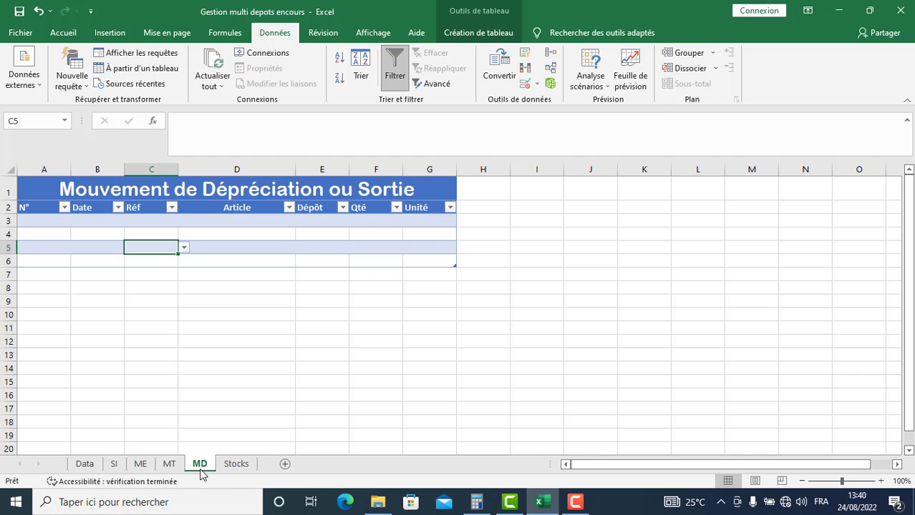
pyautogui.click(236, 467)
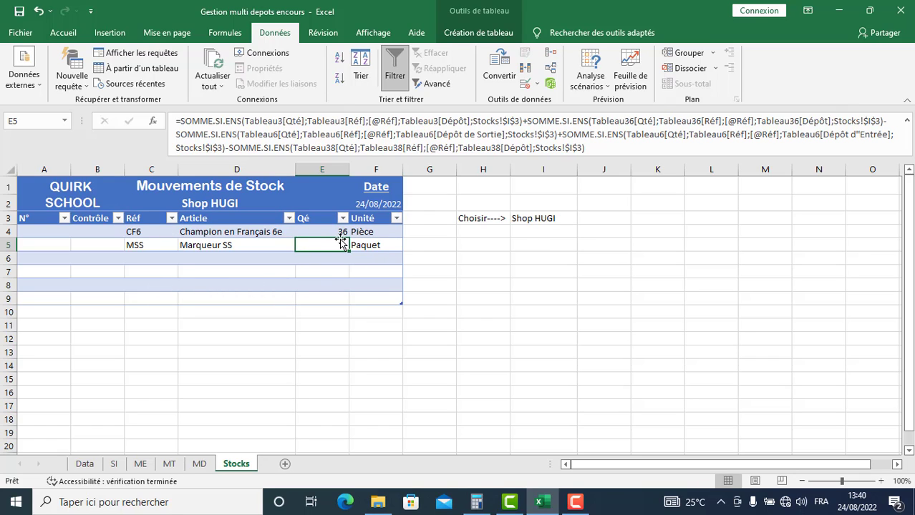
pyautogui.click(114, 464)
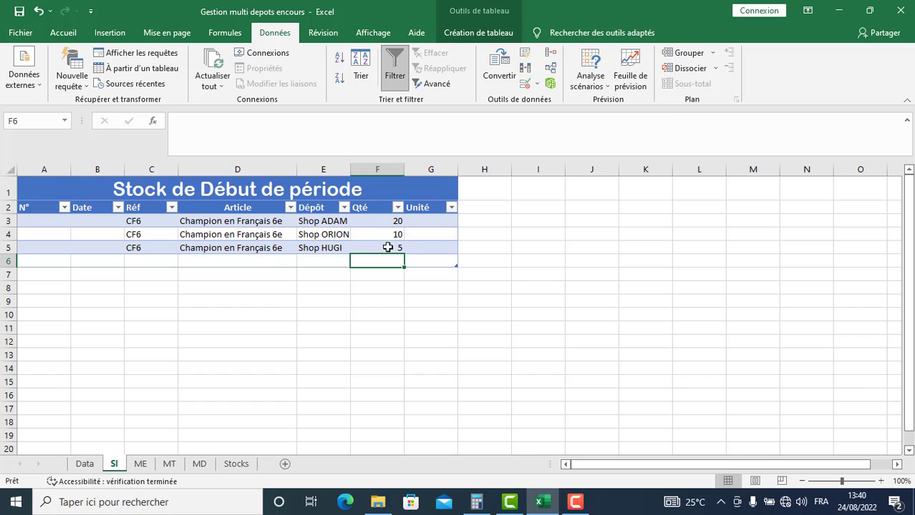
pyautogui.click(142, 467)
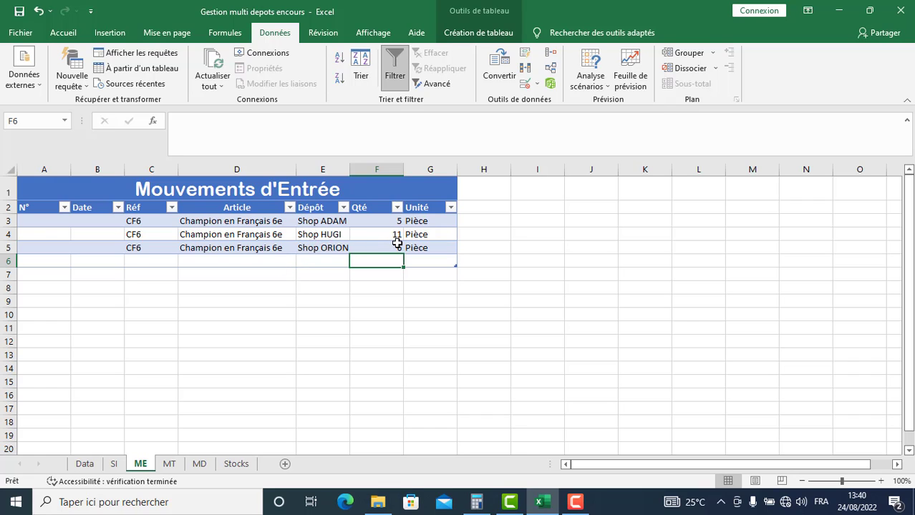
pyautogui.click(169, 466)
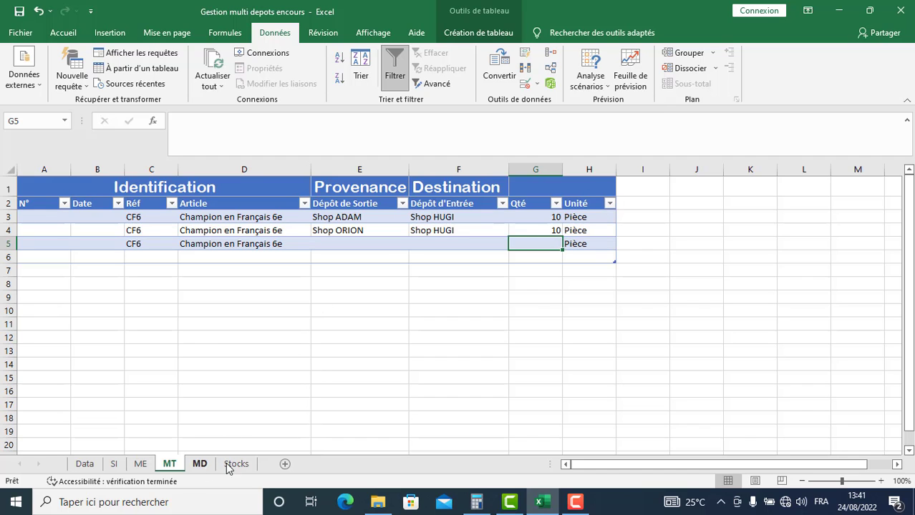
pyautogui.click(201, 466)
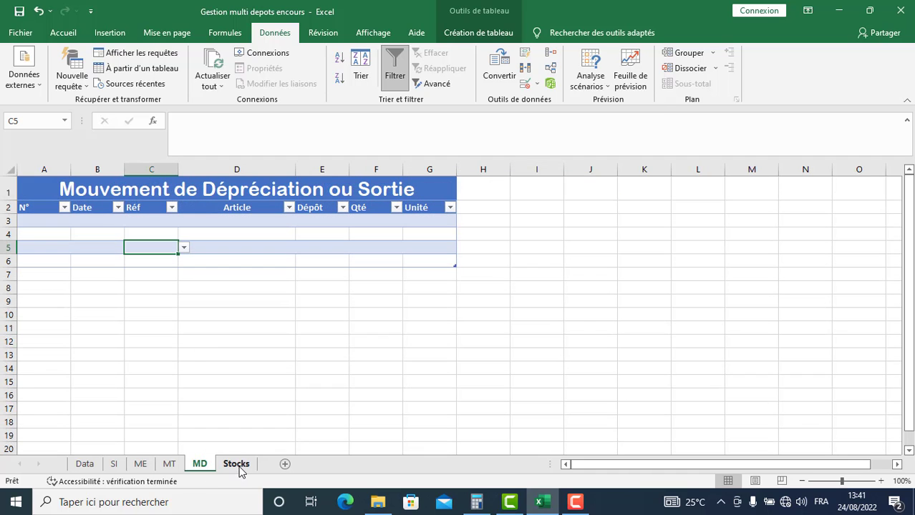
pyautogui.click(237, 465)
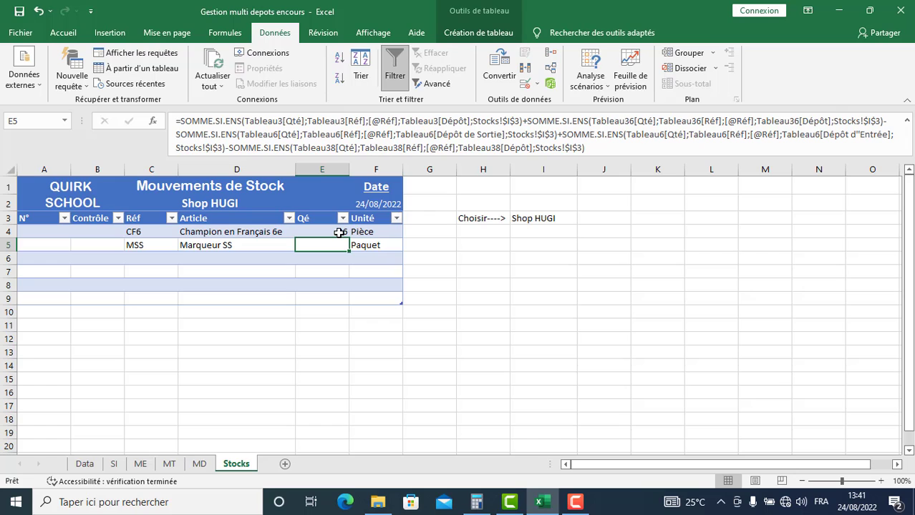
# Choose Shop ADAM as the depot on the Stocks sheet and compare its CF6 quantity with the SI, ME and MT entries.
pyautogui.click(541, 219)
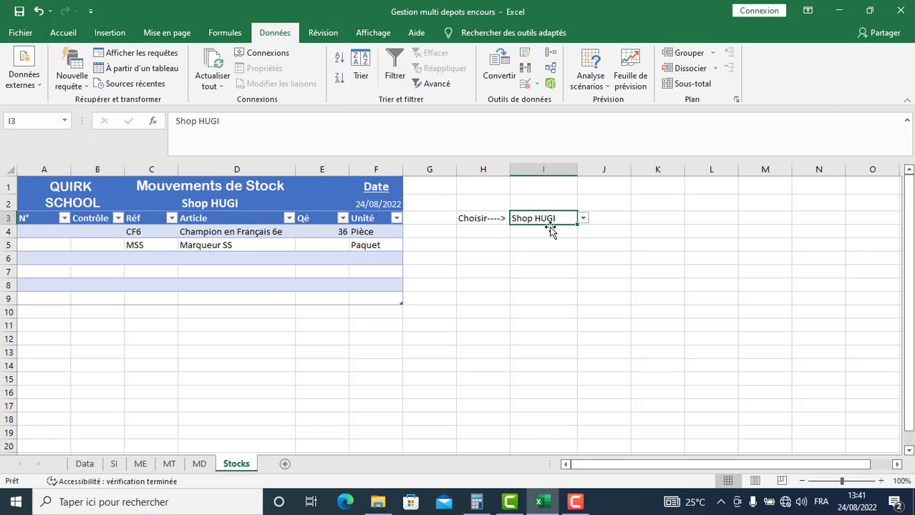
pyautogui.click(582, 222)
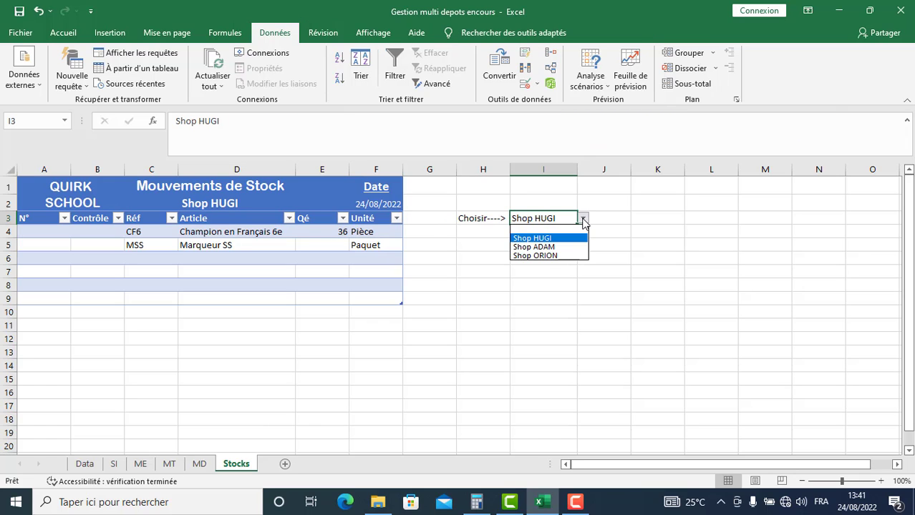
pyautogui.click(563, 247)
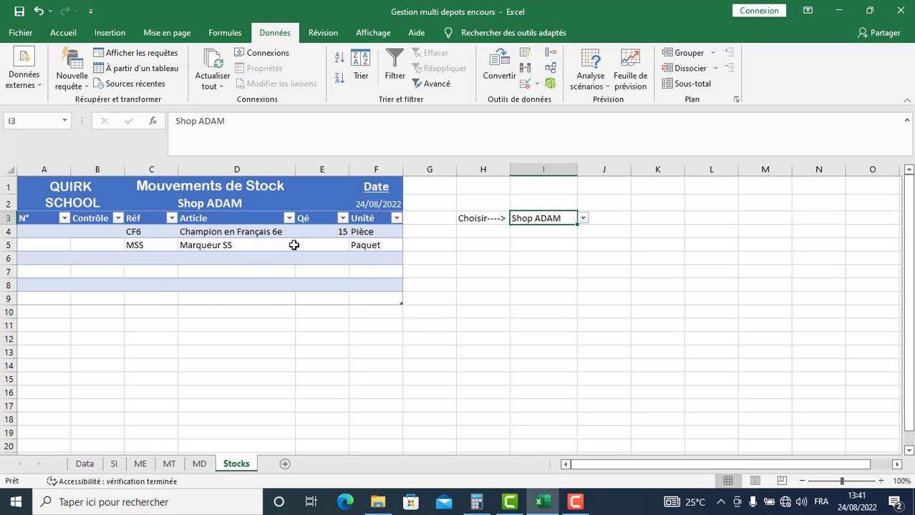
pyautogui.click(113, 464)
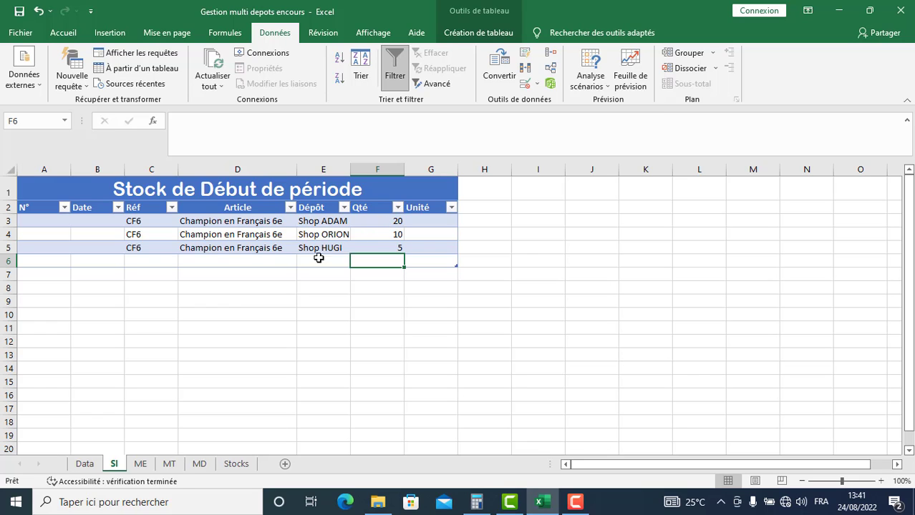
pyautogui.click(143, 466)
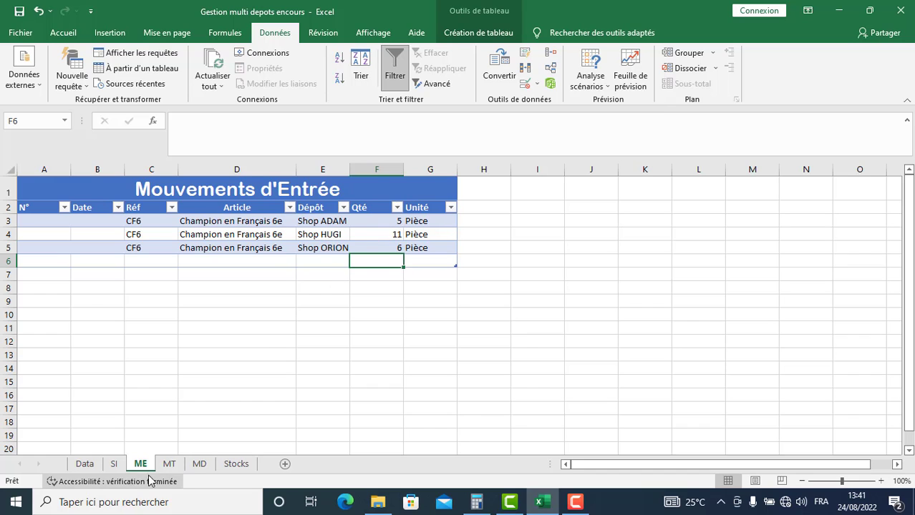
pyautogui.click(169, 464)
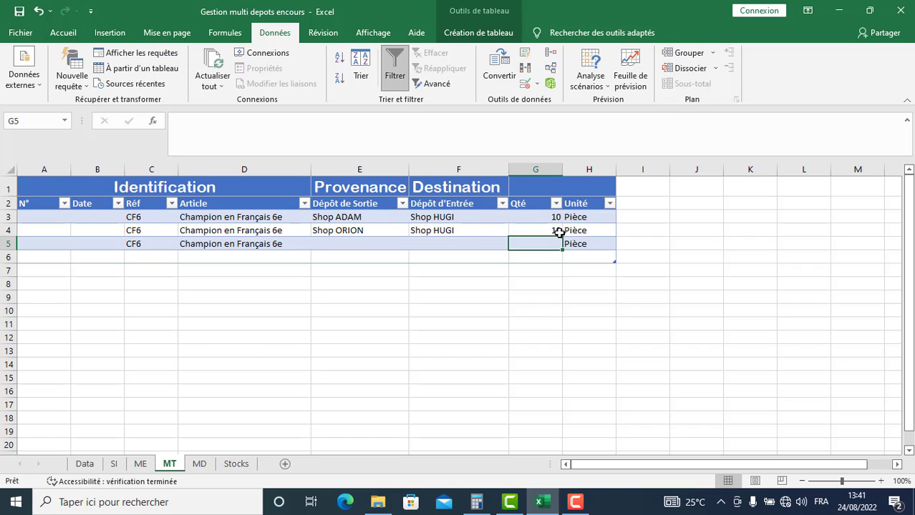
pyautogui.click(231, 467)
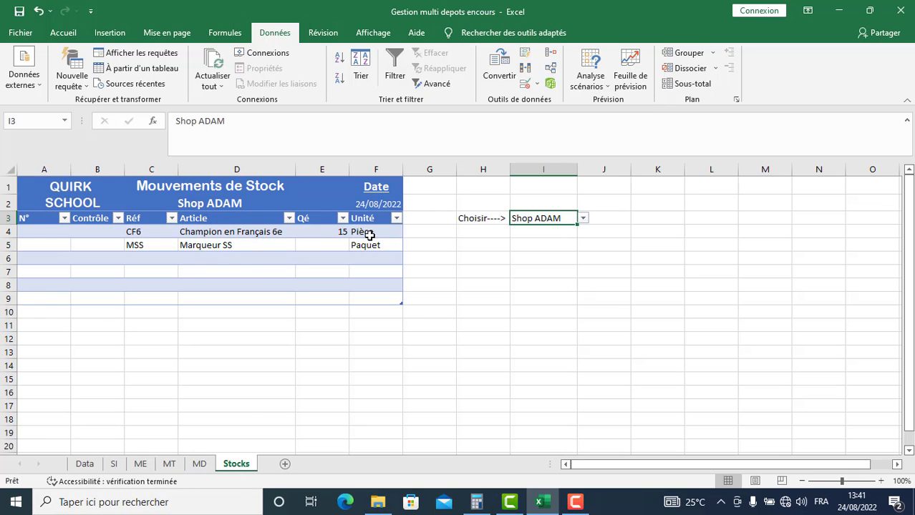
# Choose Shop ORION as the depot on the Stocks sheet and compare its CF6 quantity with the SI, ME and MT entries.
pyautogui.click(583, 218)
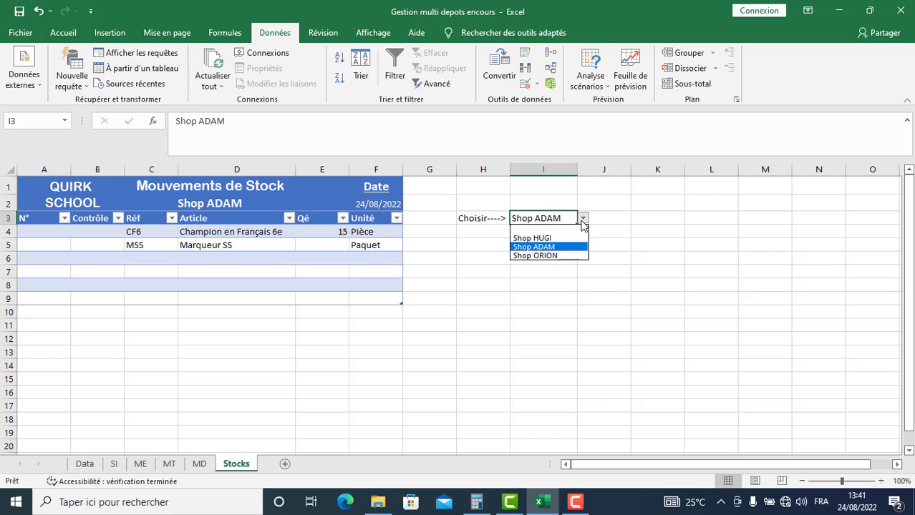
pyautogui.click(564, 256)
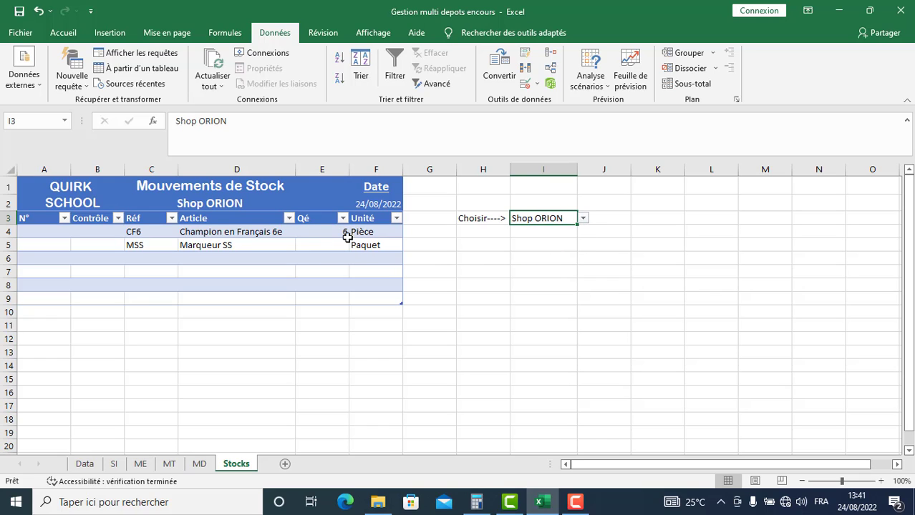
pyautogui.click(114, 466)
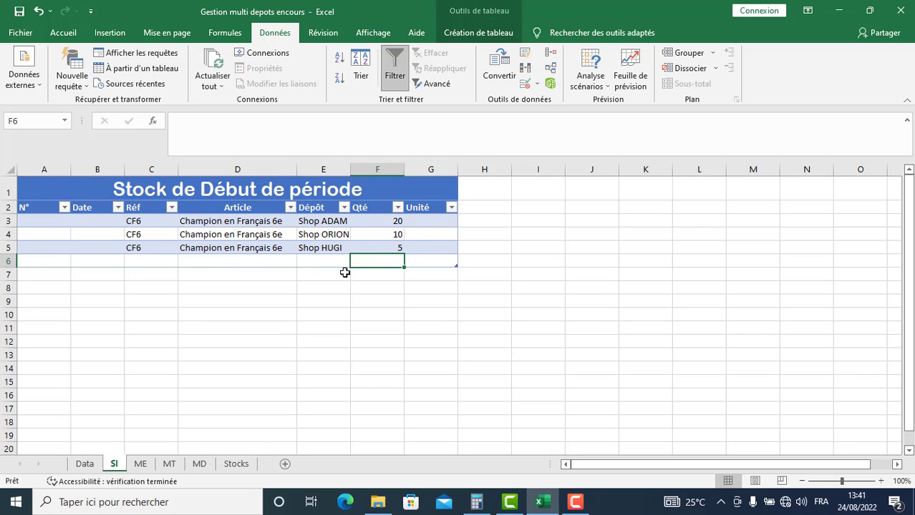
pyautogui.click(140, 465)
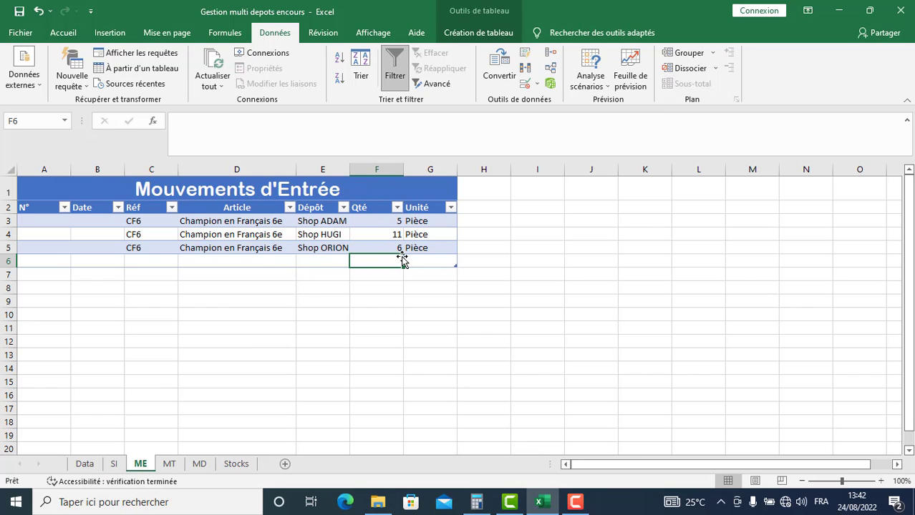
pyautogui.click(170, 465)
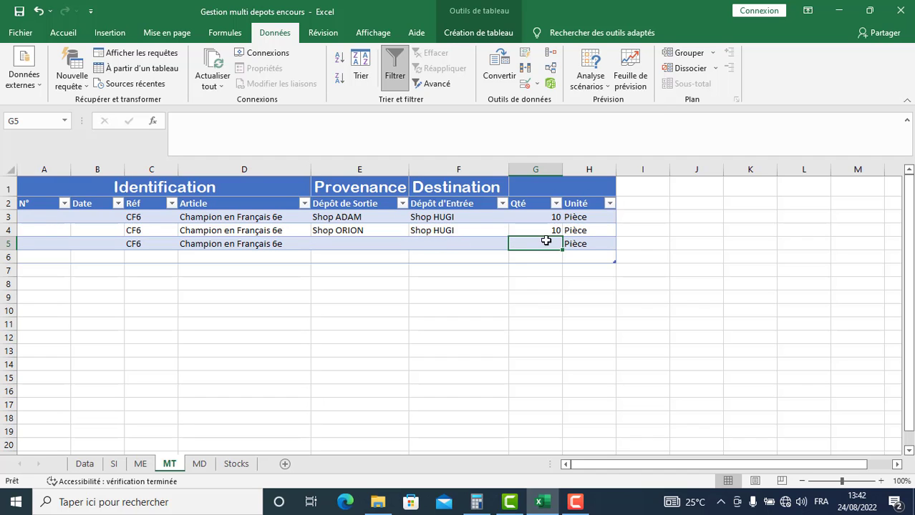
pyautogui.click(233, 464)
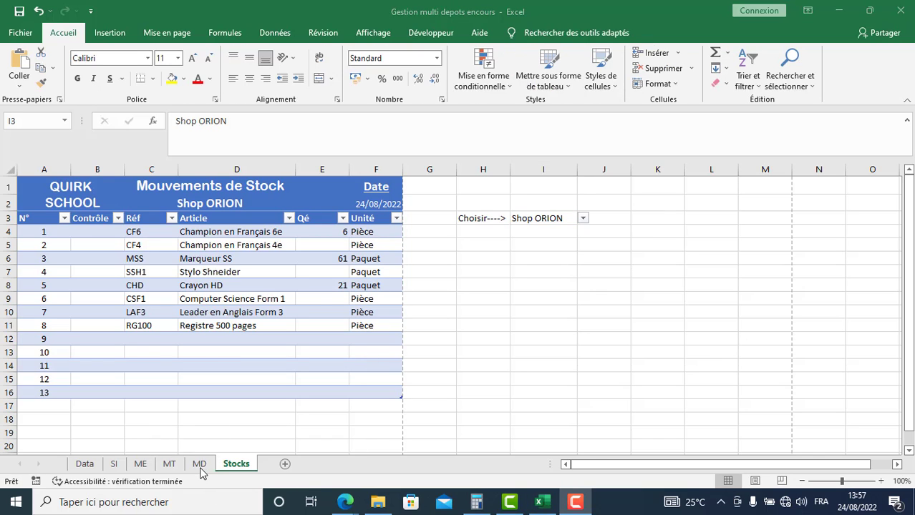
# Review the MT, ME and SI tables and compare their Shop ORION entries with the quantities on the Stocks sheet.
pyautogui.click(170, 467)
pyautogui.click(141, 467)
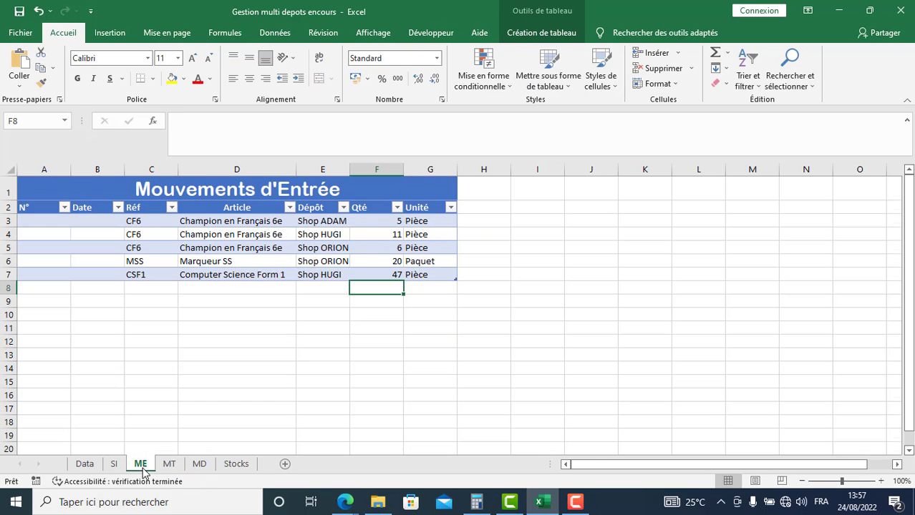
pyautogui.click(114, 467)
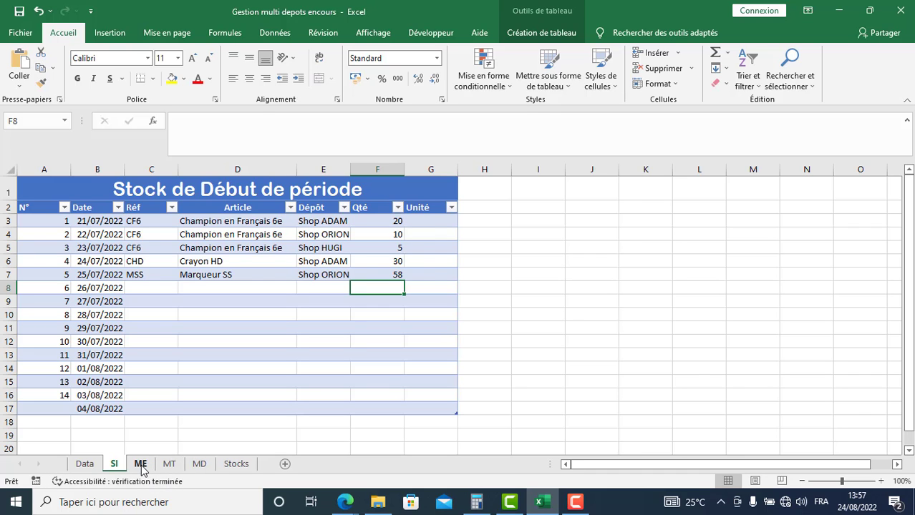
pyautogui.click(140, 467)
pyautogui.click(168, 466)
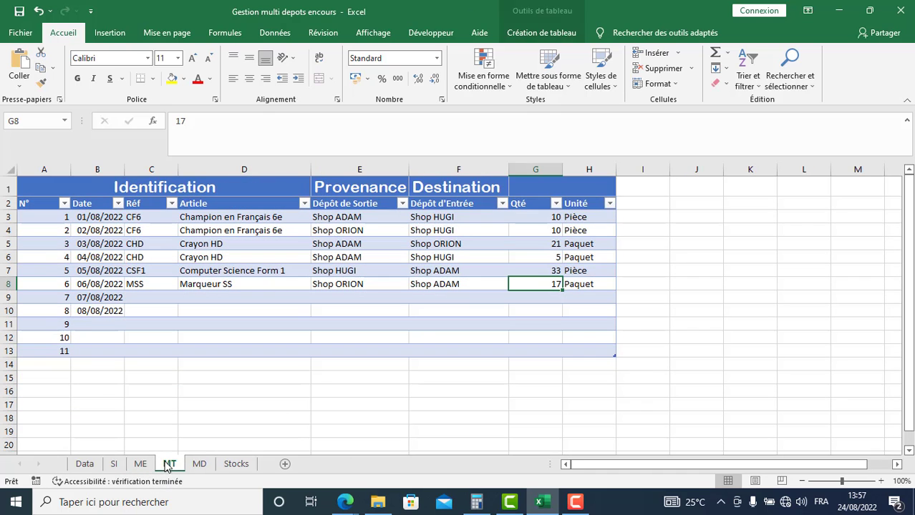
pyautogui.click(239, 465)
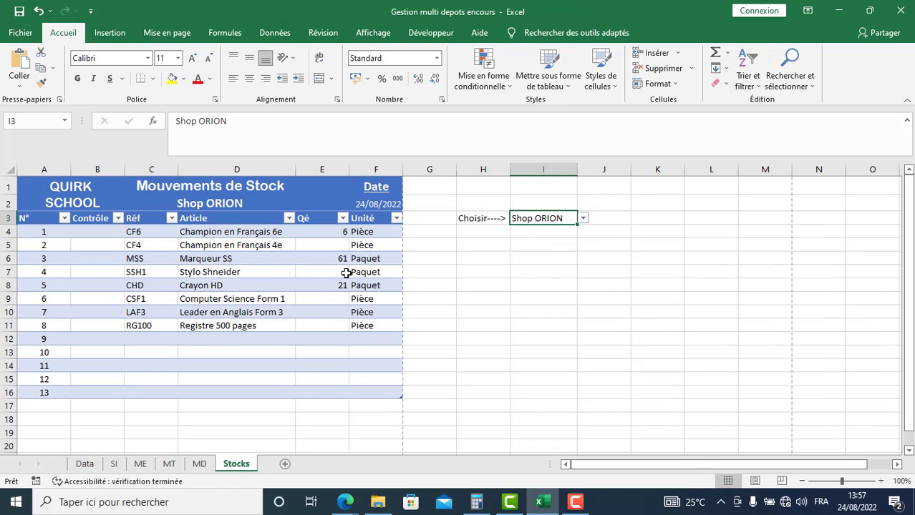
# Switch the Stocks sheet's depot to Shop HUGI, Shop ADAM and back to Shop ORION to review each depot's quantities.
pyautogui.click(584, 220)
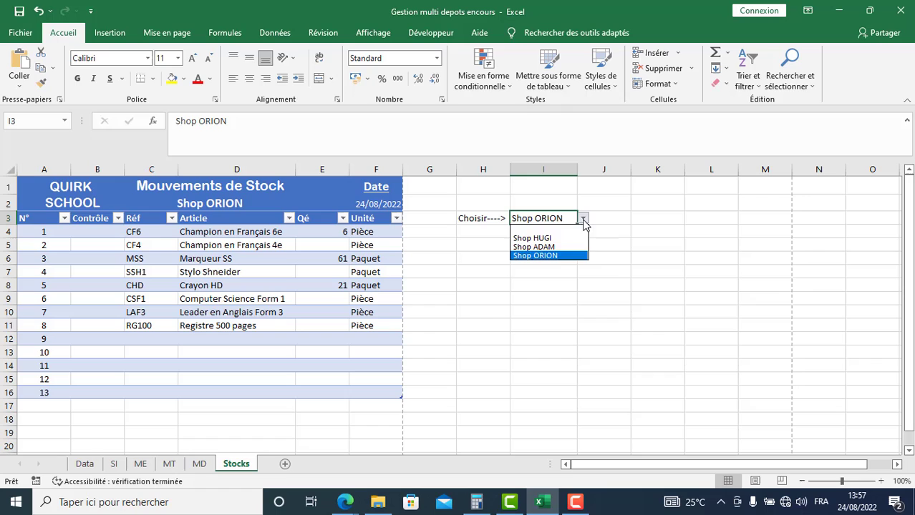
pyautogui.click(564, 237)
pyautogui.click(584, 219)
pyautogui.click(565, 247)
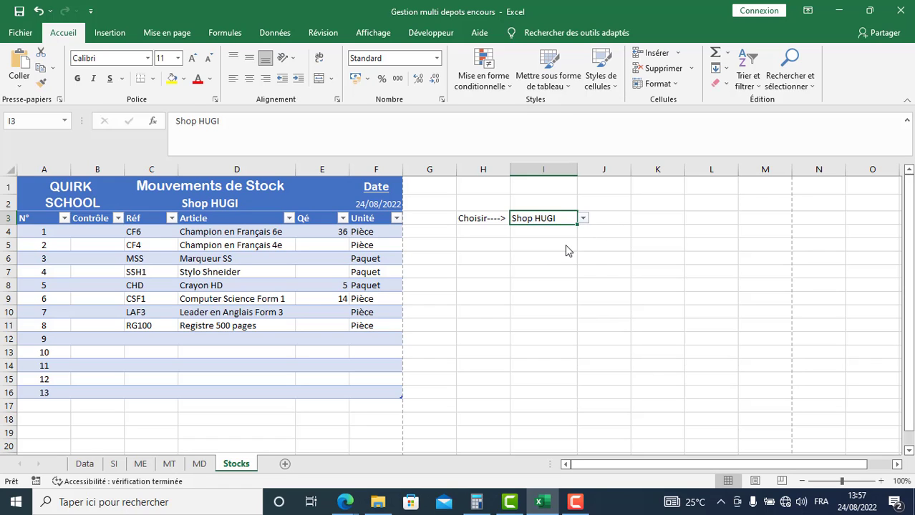
pyautogui.click(584, 220)
pyautogui.click(565, 256)
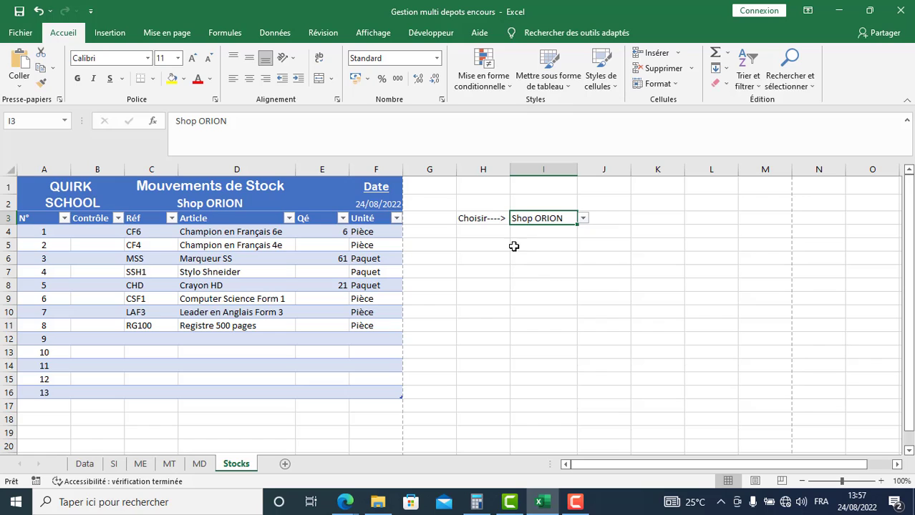
pyautogui.click(562, 266)
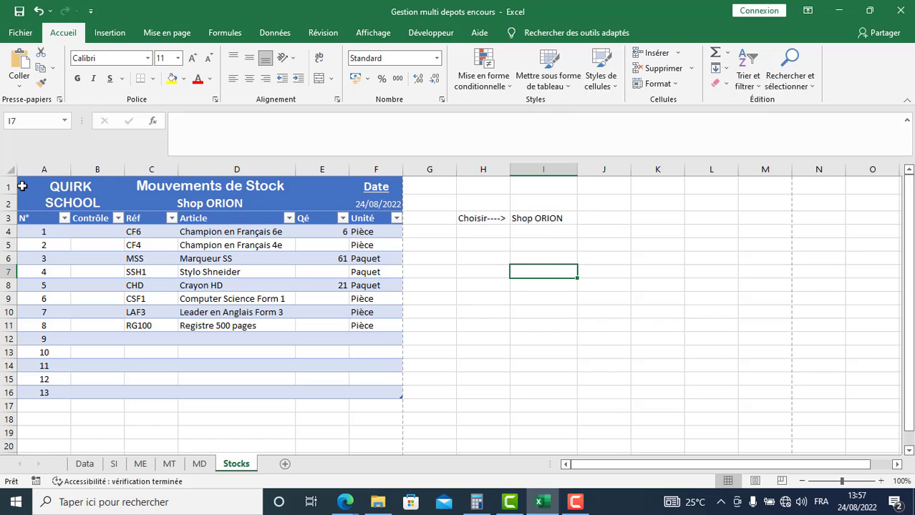
# Add light grey outline and inside borders to the Stocks header block A1:F2.
pyautogui.moveTo(22, 186); pyautogui.dragTo(374, 201)
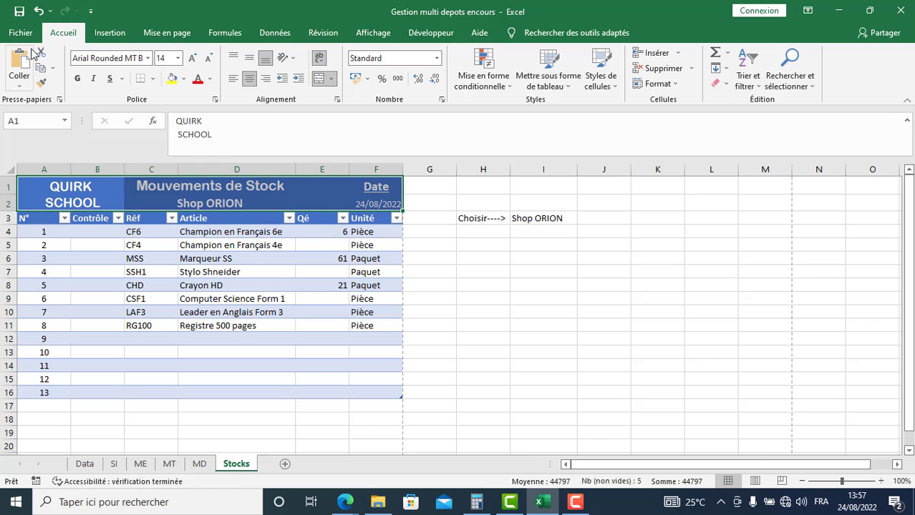
pyautogui.click(331, 81)
pyautogui.click(152, 79)
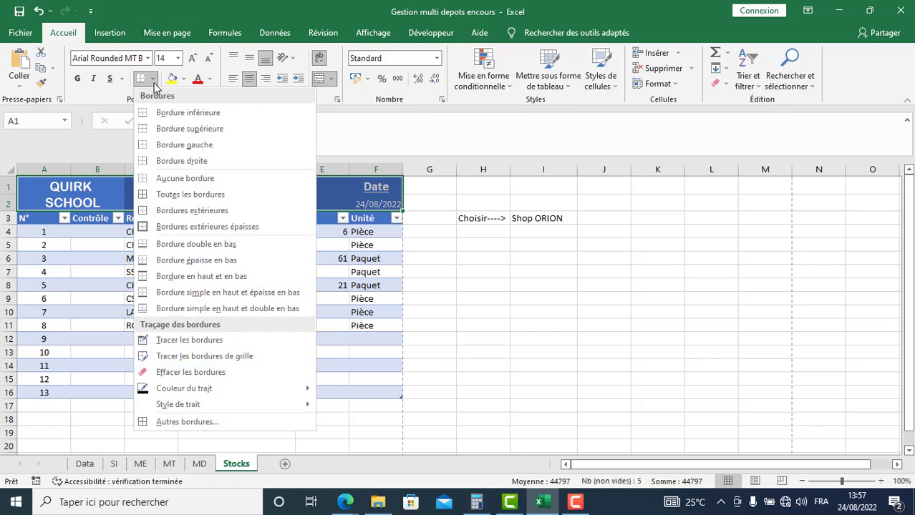
pyautogui.click(153, 80)
pyautogui.click(153, 80)
pyautogui.click(163, 419)
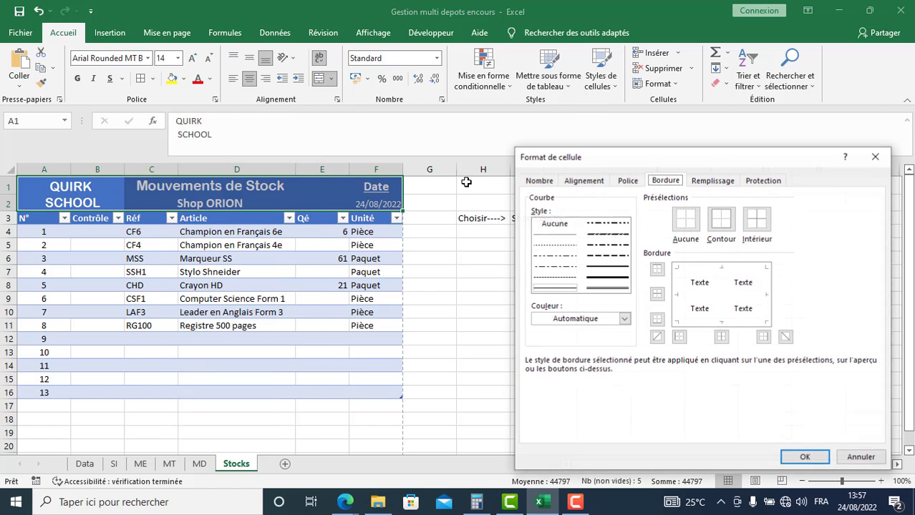
pyautogui.click(624, 320)
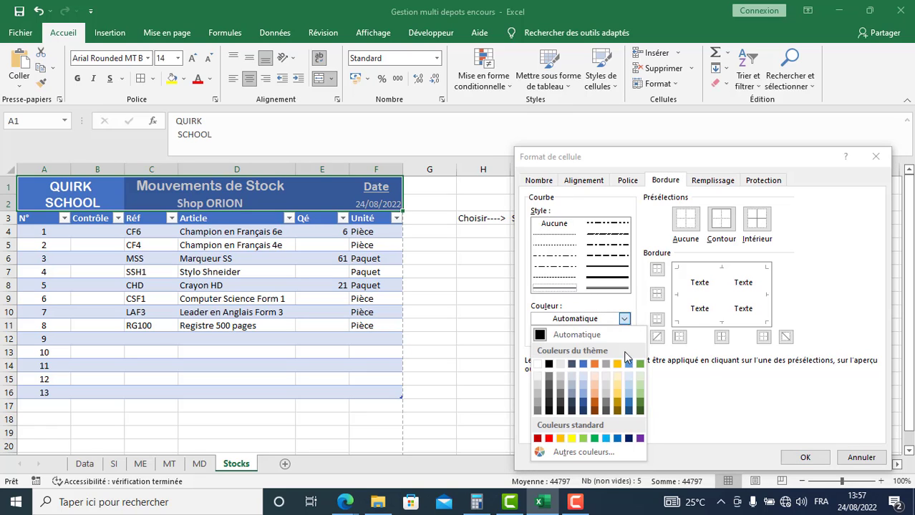
pyautogui.click(538, 386)
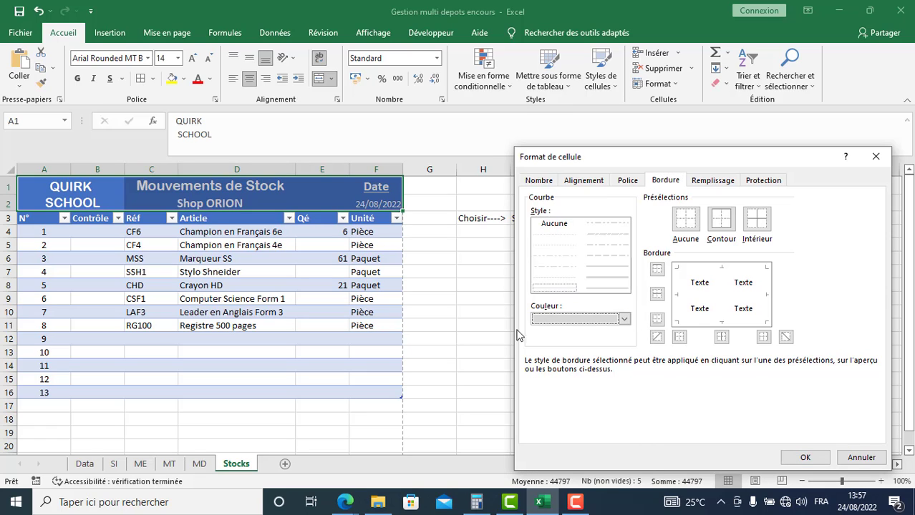
pyautogui.click(725, 224)
pyautogui.click(757, 220)
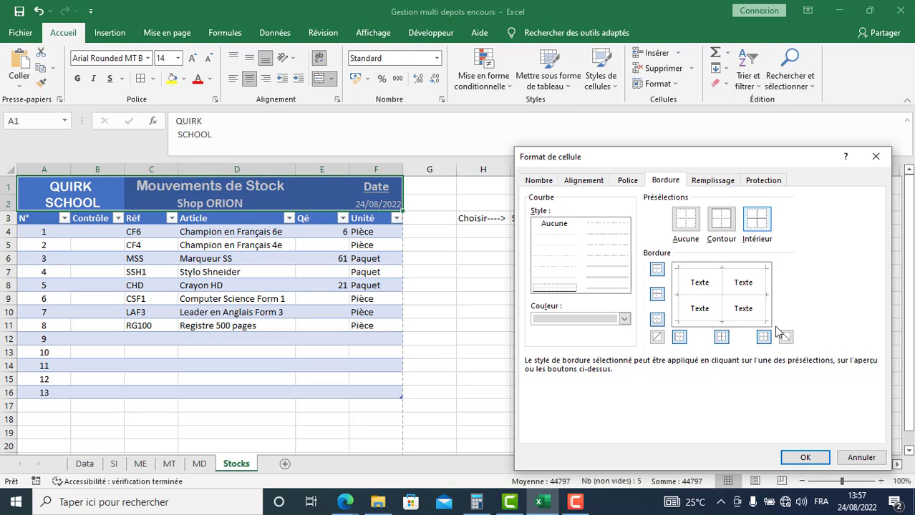
pyautogui.click(805, 458)
pyautogui.click(538, 324)
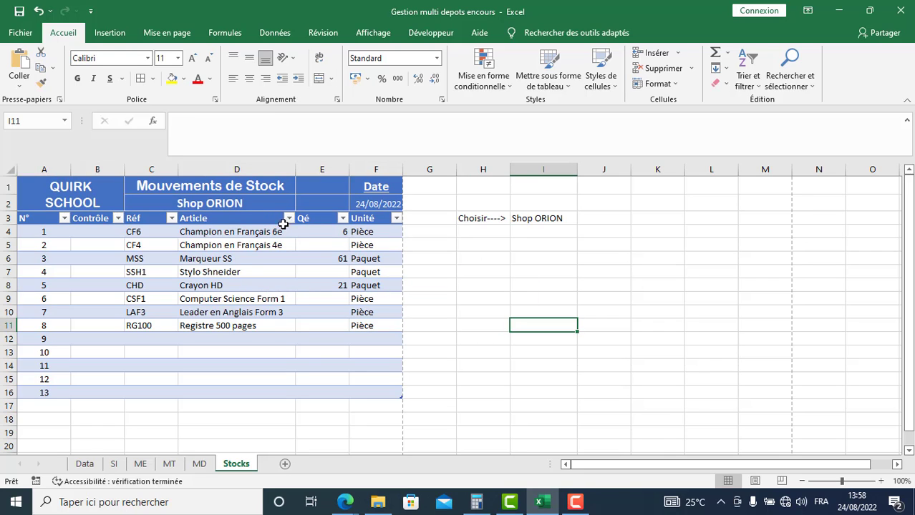
# Unmerge the Mouvements de Stock title cells, try merging and centring the title across C1:E1, and undo that merge.
pyautogui.moveTo(163, 186); pyautogui.dragTo(301, 187)
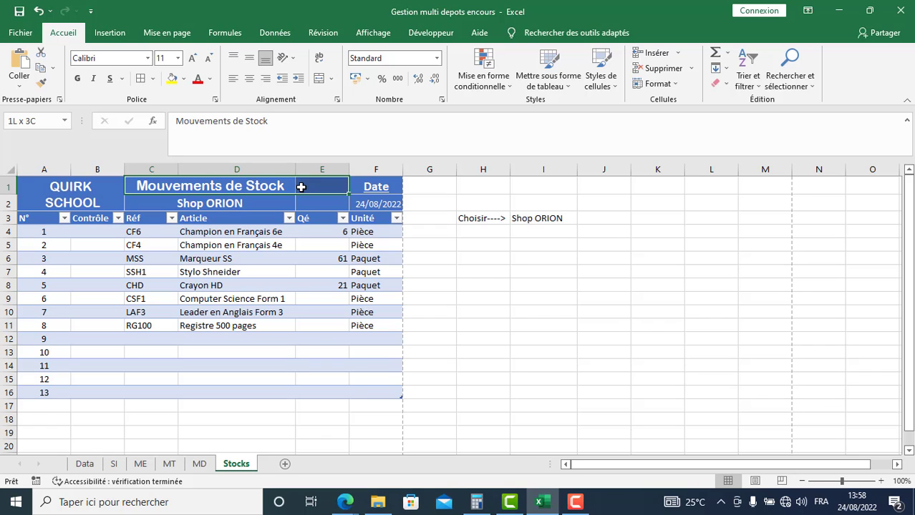
pyautogui.moveTo(301, 187); pyautogui.dragTo(304, 188)
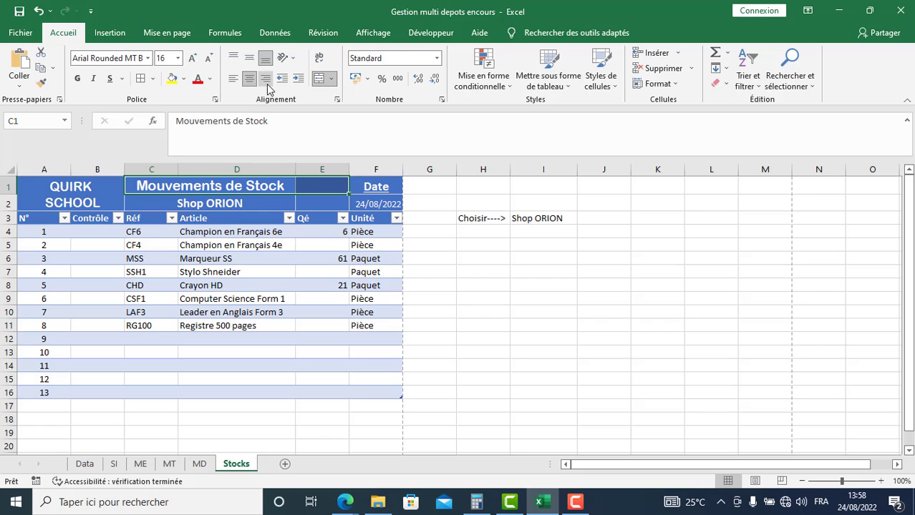
pyautogui.click(320, 84)
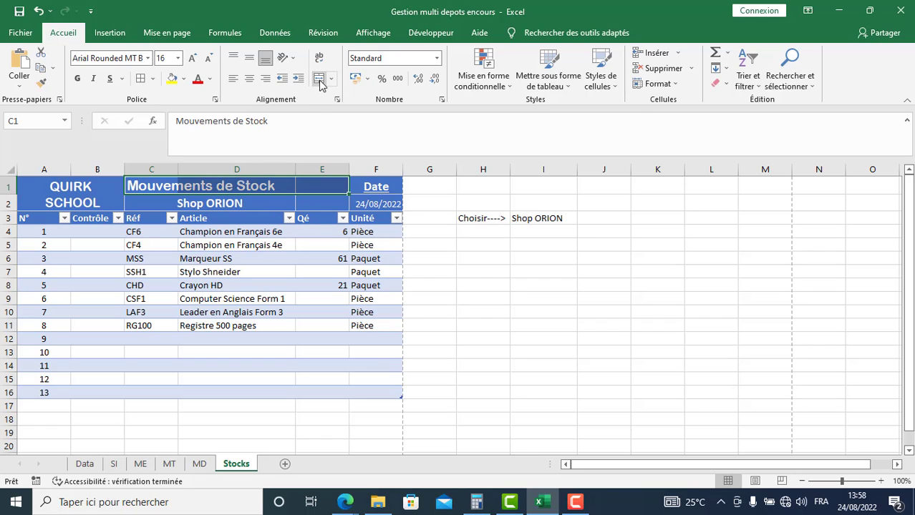
pyautogui.click(320, 83)
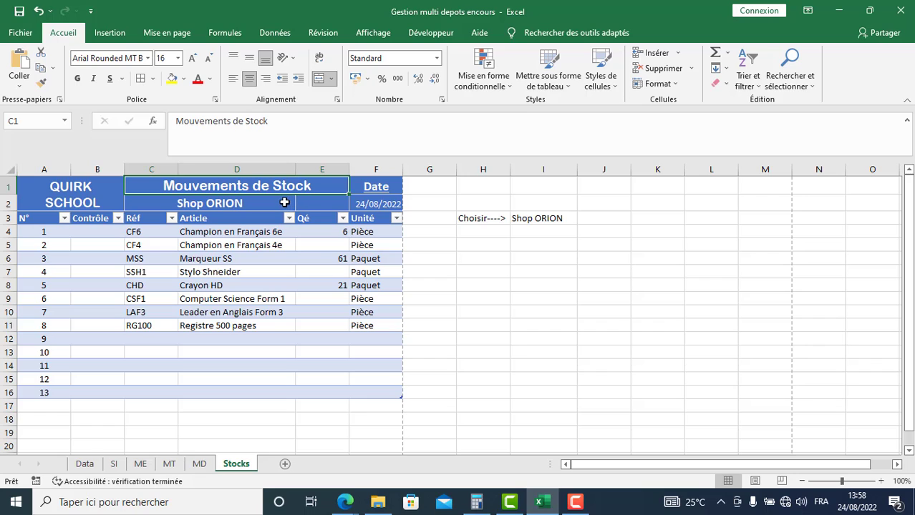
pyautogui.click(39, 11)
# Merge and centre the Date heading across E1:F1 and the date value across E2:F2.
pyautogui.click(321, 207)
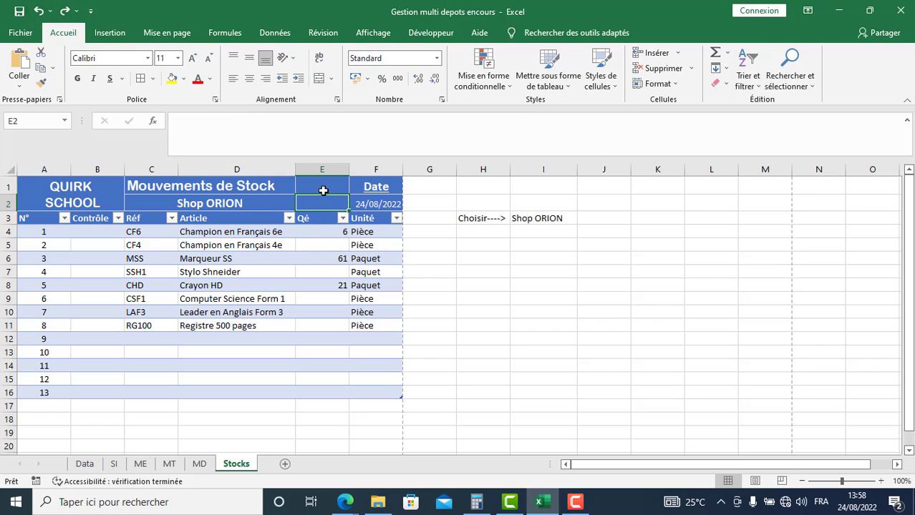
pyautogui.moveTo(327, 183); pyautogui.dragTo(368, 184)
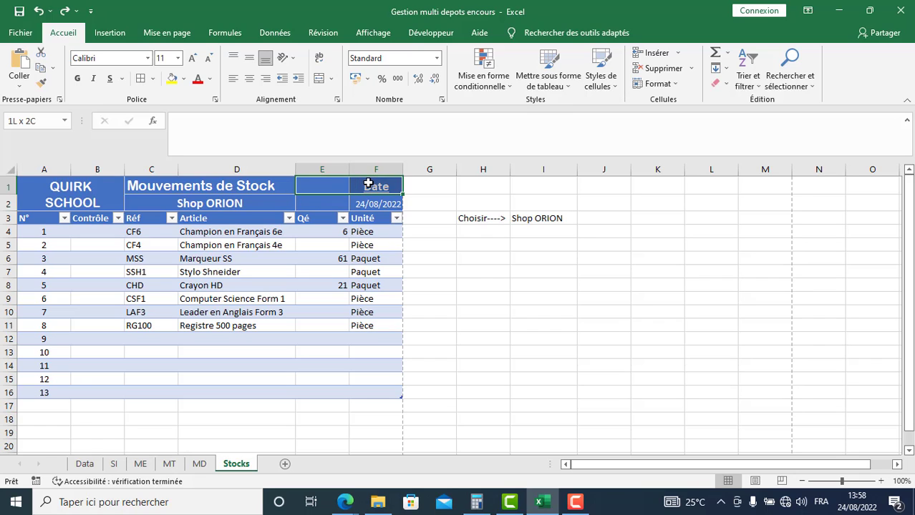
pyautogui.click(319, 78)
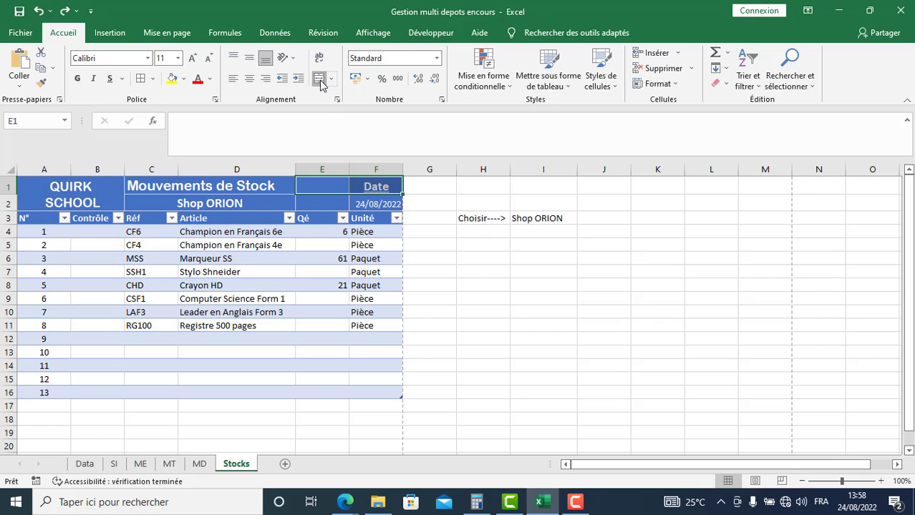
pyautogui.moveTo(328, 201); pyautogui.dragTo(365, 203)
pyautogui.click(318, 80)
pyautogui.click(453, 296)
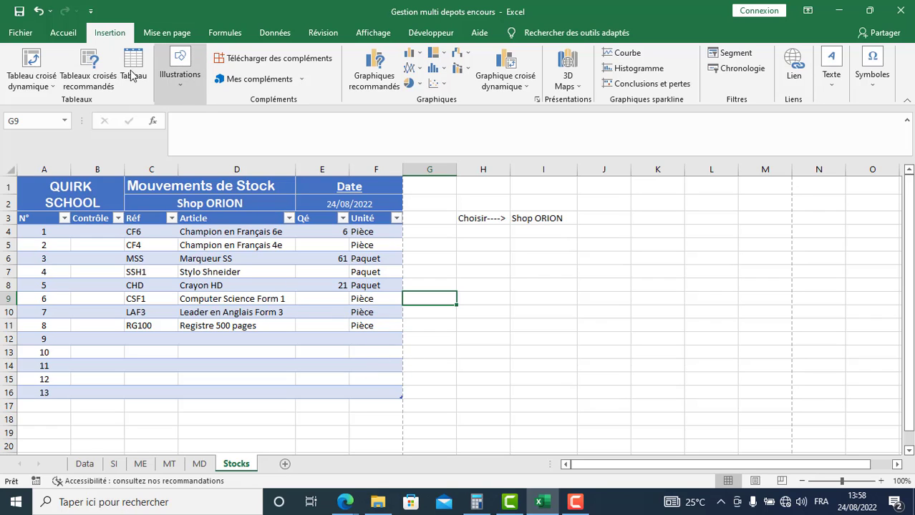
# Draw an ellipse about 5.85 cm wide and 1.06 cm high above the depot selector and label it Imprimer.
pyautogui.click(181, 91)
pyautogui.click(204, 143)
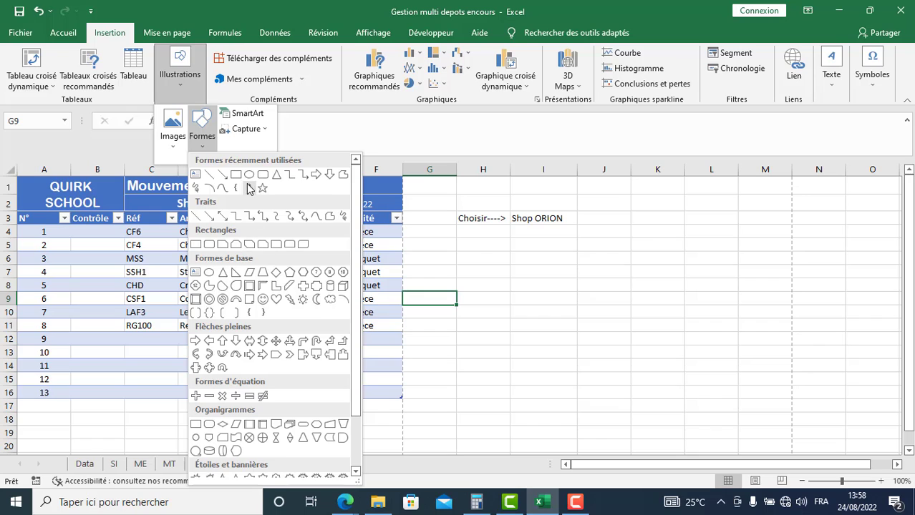
pyautogui.click(249, 187)
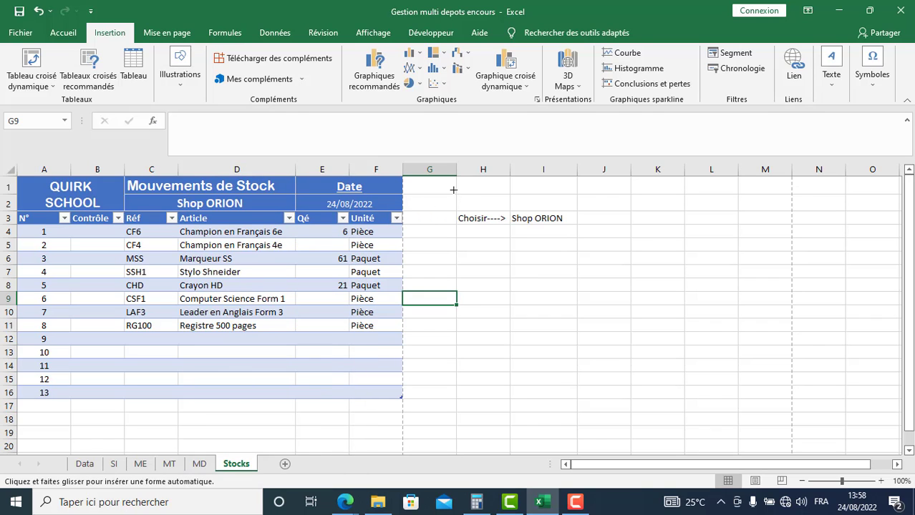
pyautogui.moveTo(450, 187); pyautogui.dragTo(599, 208)
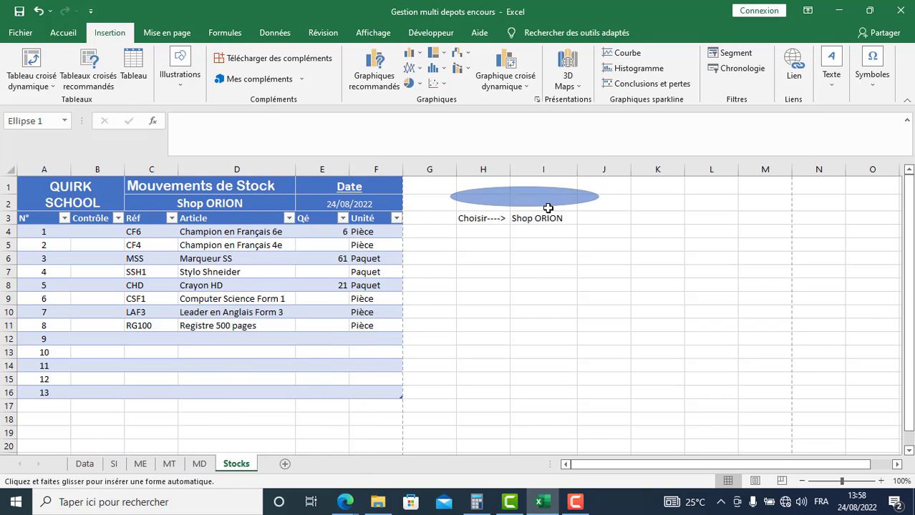
pyautogui.moveTo(529, 202); pyautogui.dragTo(510, 207)
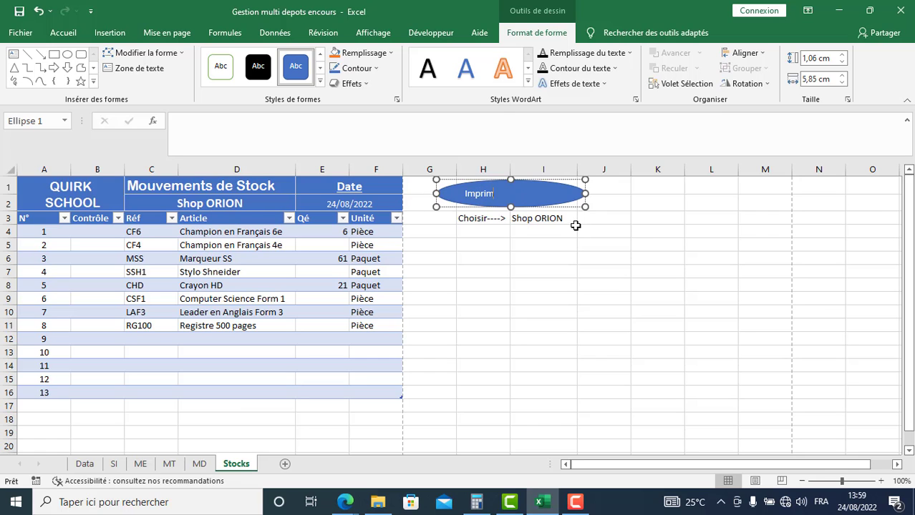
pyautogui.click(558, 258)
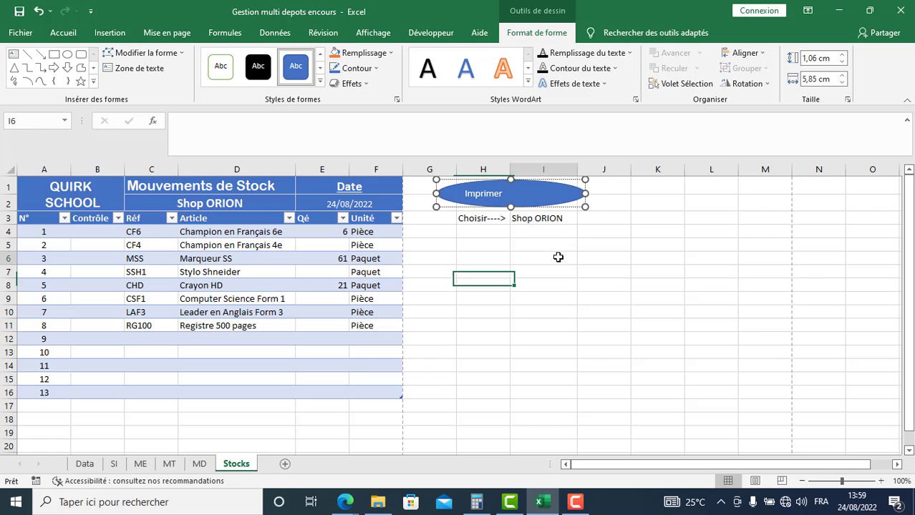
# Apply the first Biseau (bevel) effect to the Imprimer ellipse.
pyautogui.click(505, 196)
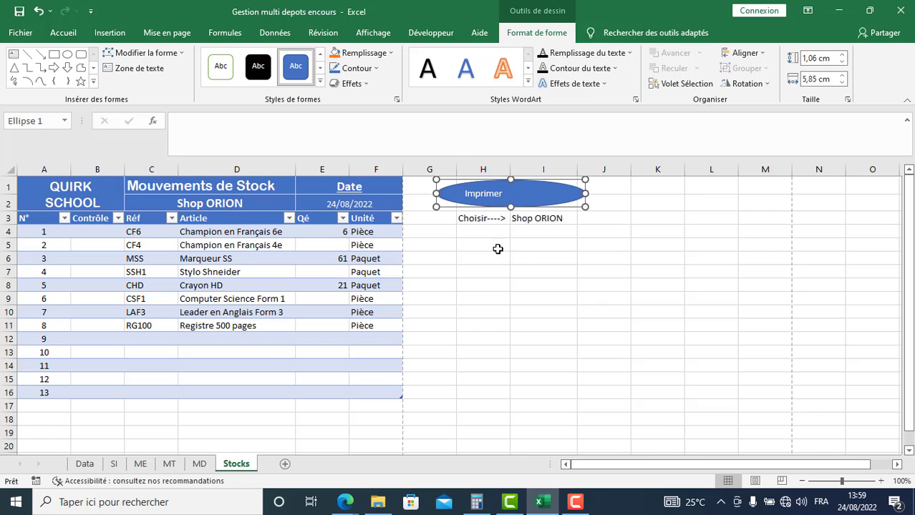
pyautogui.click(498, 248)
pyautogui.click(465, 195)
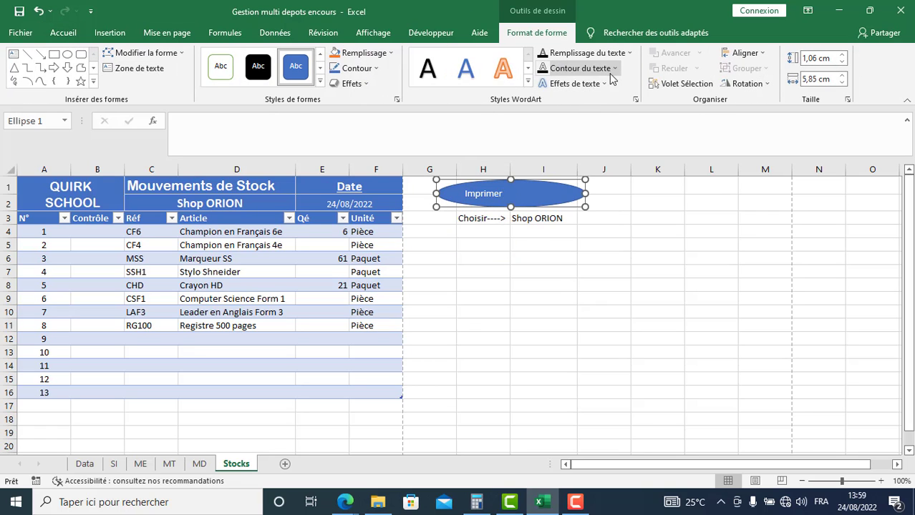
pyautogui.click(367, 85)
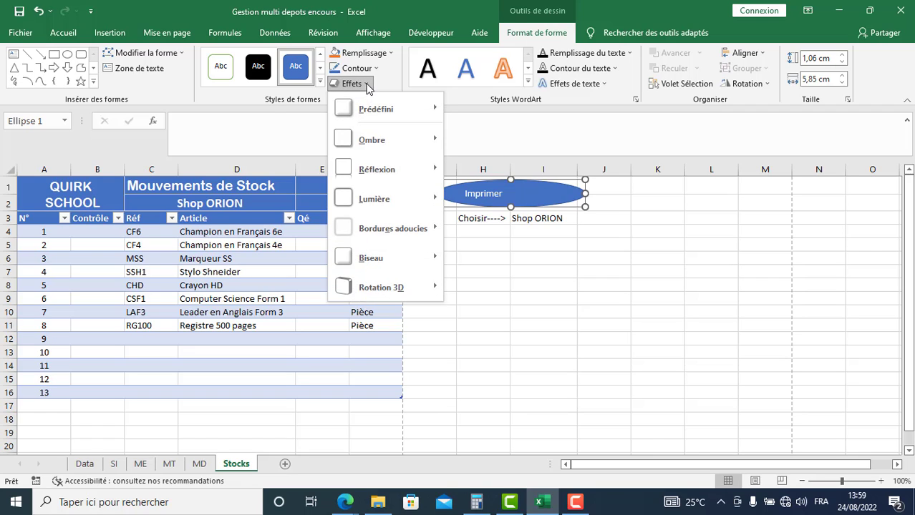
pyautogui.moveTo(382, 259)
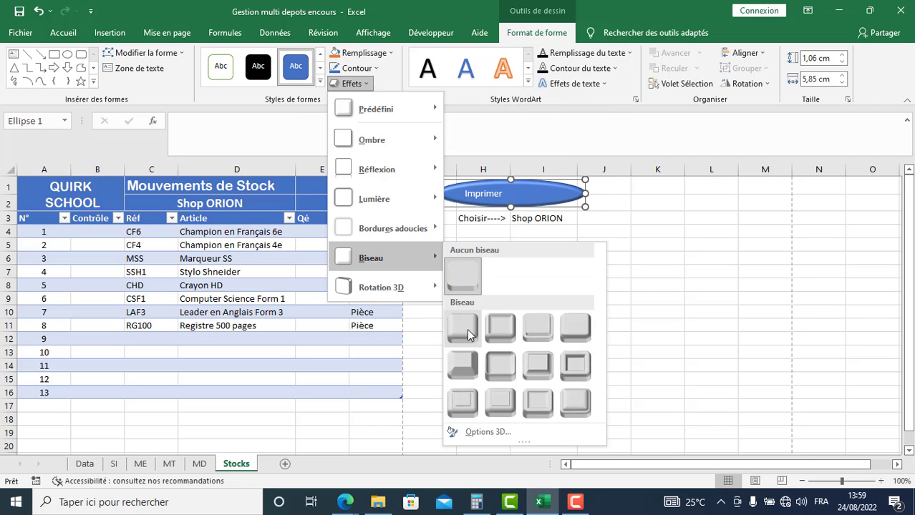
pyautogui.click(467, 328)
# Format the Imprimer ellipse's label in Arial Rounded MT Bold, size 14, centred horizontally and vertically.
pyautogui.click(63, 33)
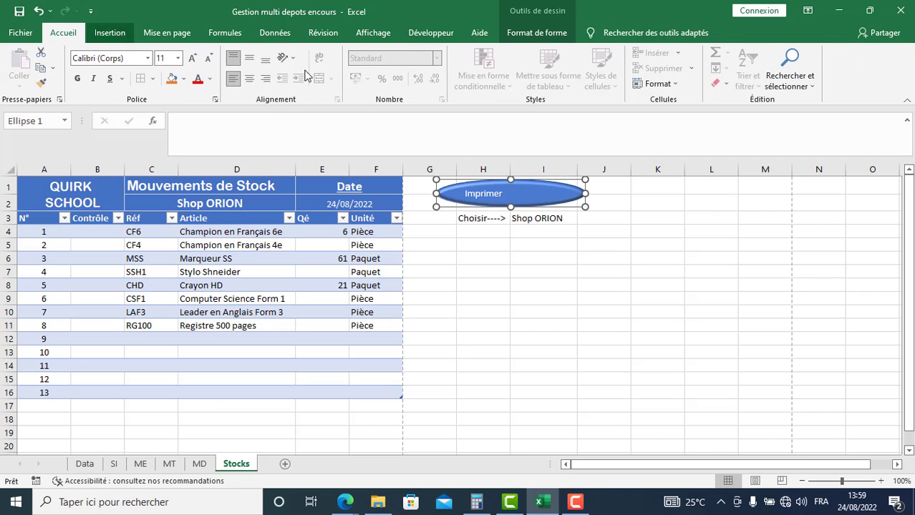
pyautogui.click(76, 81)
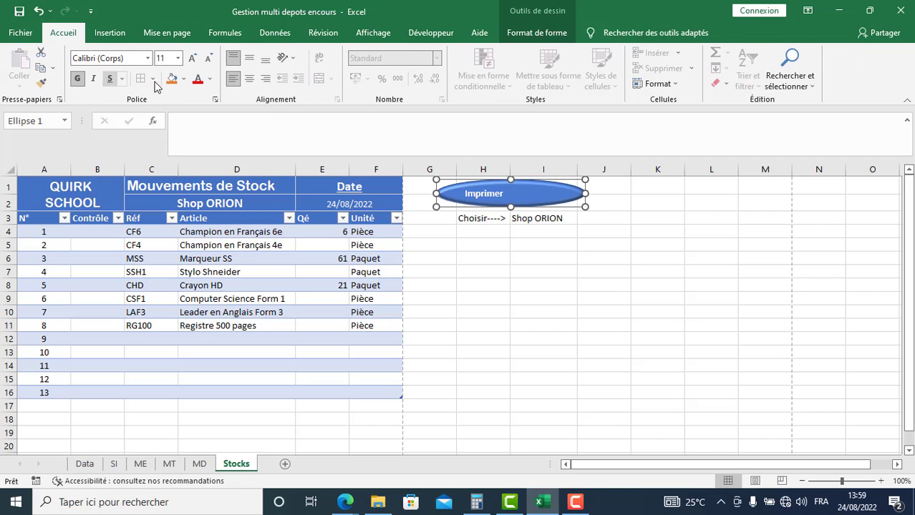
pyautogui.click(148, 59)
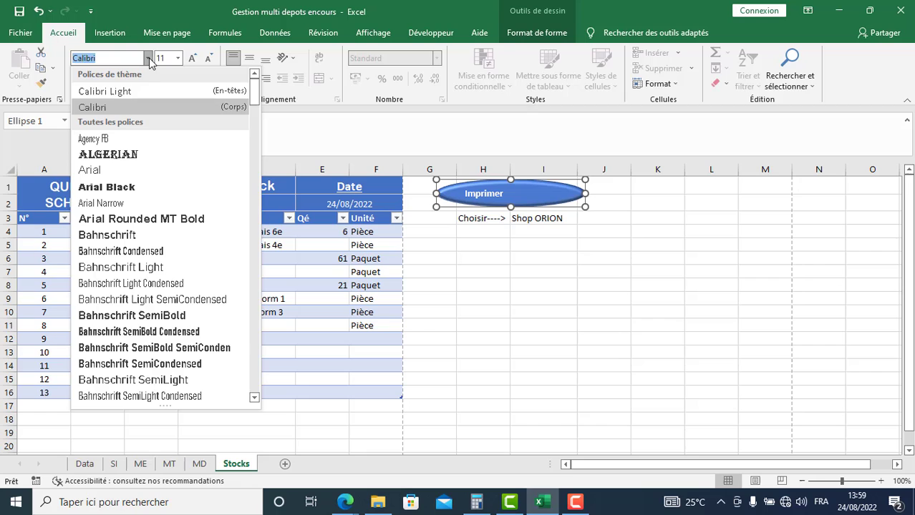
pyautogui.click(149, 217)
pyautogui.click(78, 79)
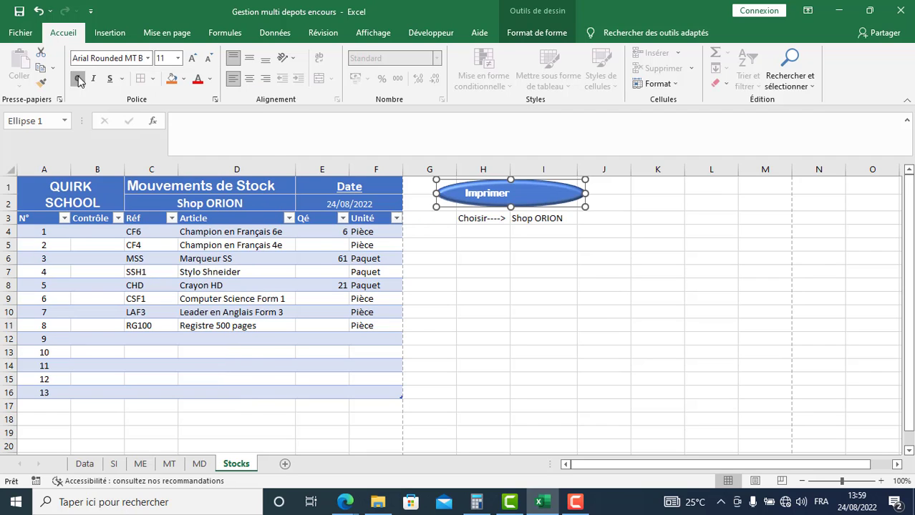
pyautogui.click(192, 58)
pyautogui.click(192, 58)
pyautogui.click(250, 79)
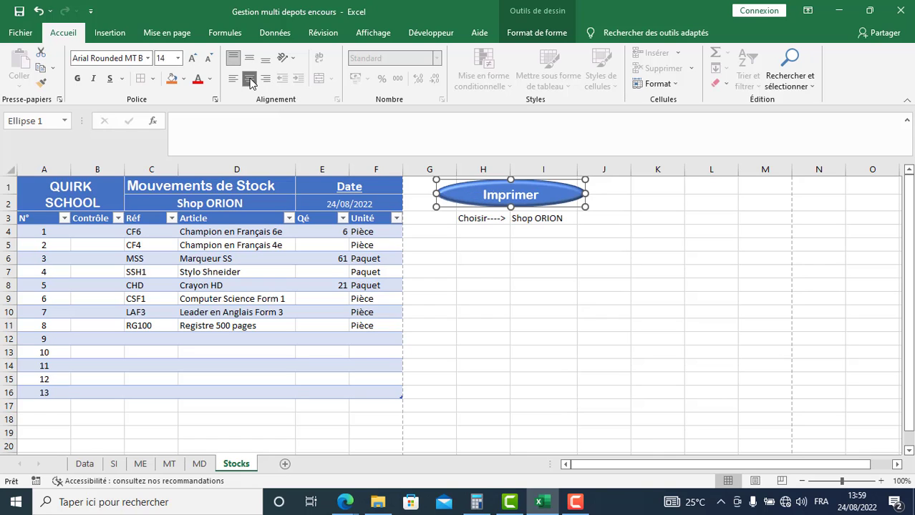
pyautogui.click(249, 58)
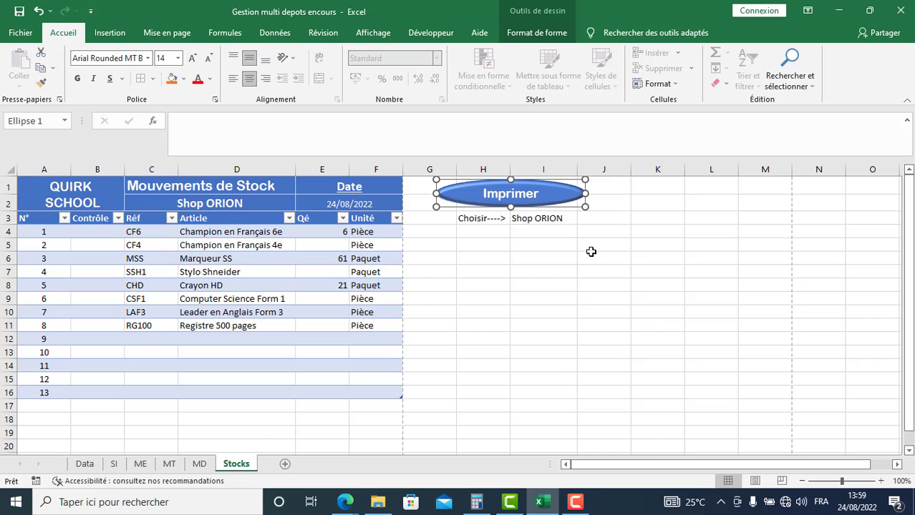
# Hide the gridlines on the Stocks sheet.
pyautogui.click(572, 297)
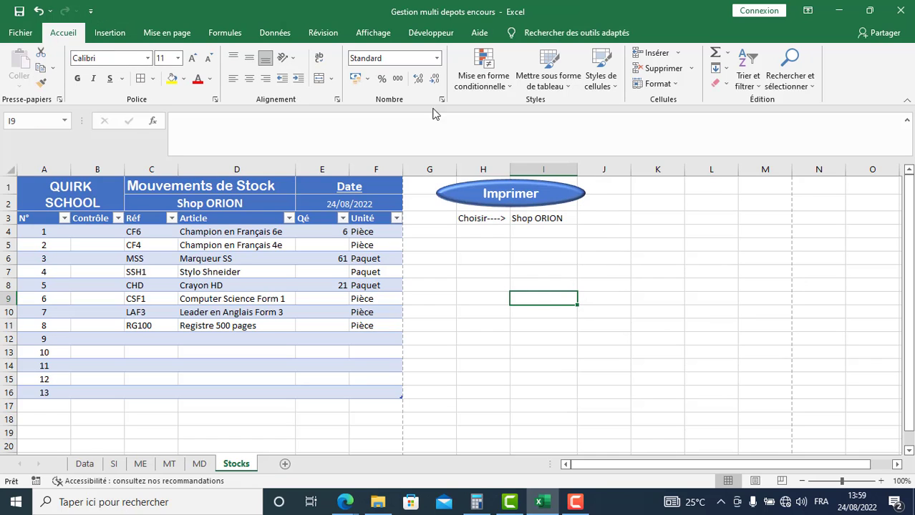
pyautogui.click(373, 33)
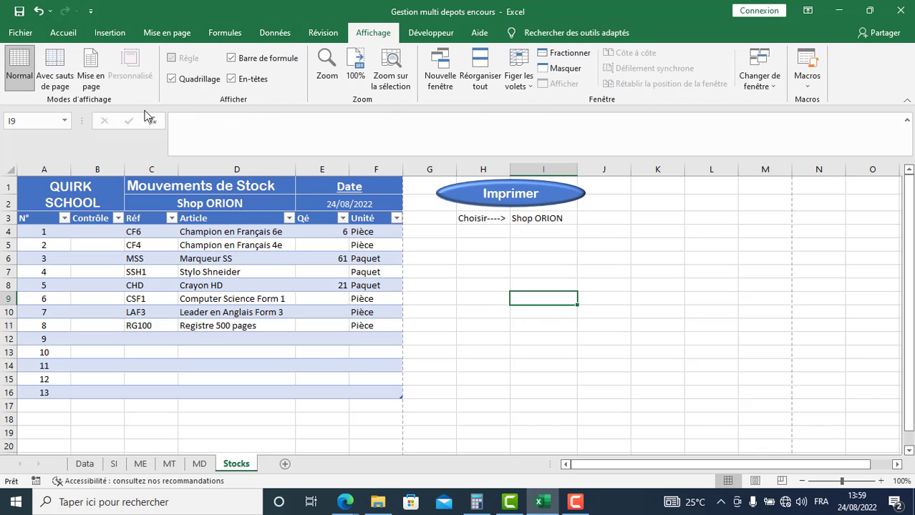
pyautogui.click(172, 78)
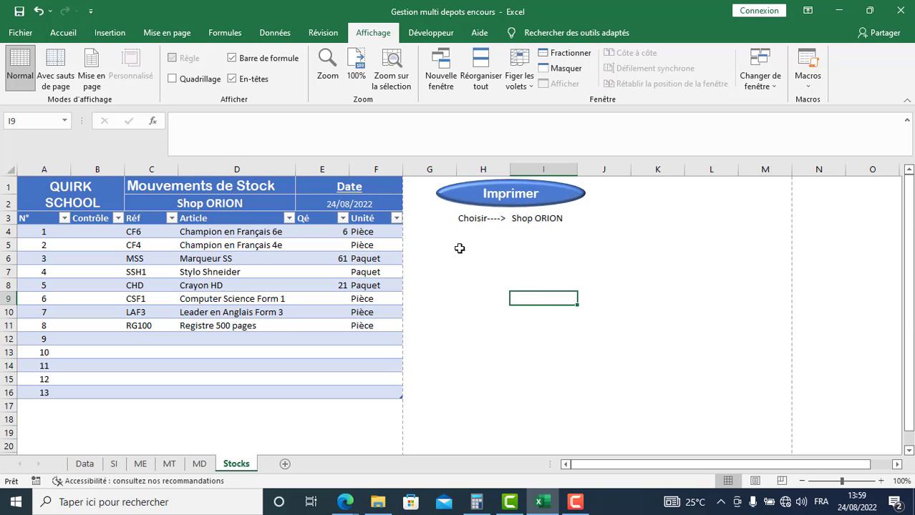
# Apply all borders (Toutes les bordures) to the depot selector cell I3.
pyautogui.click(534, 217)
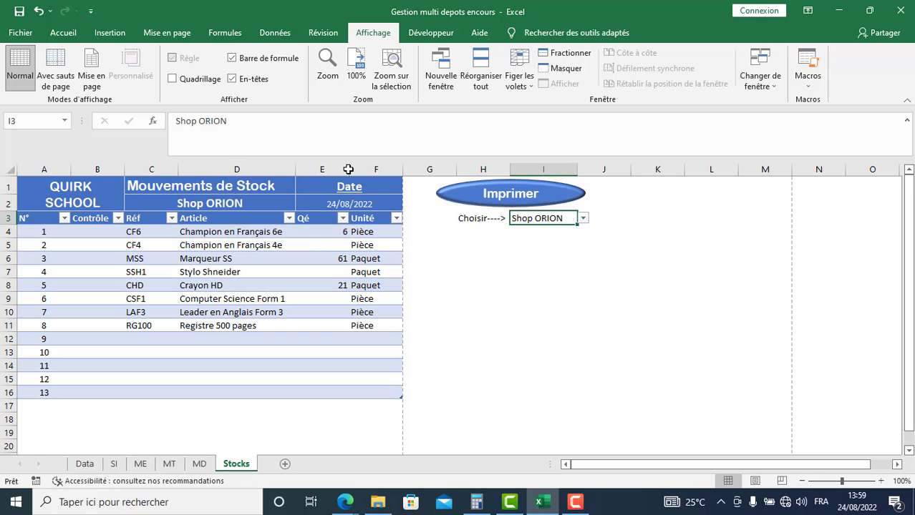
pyautogui.click(63, 34)
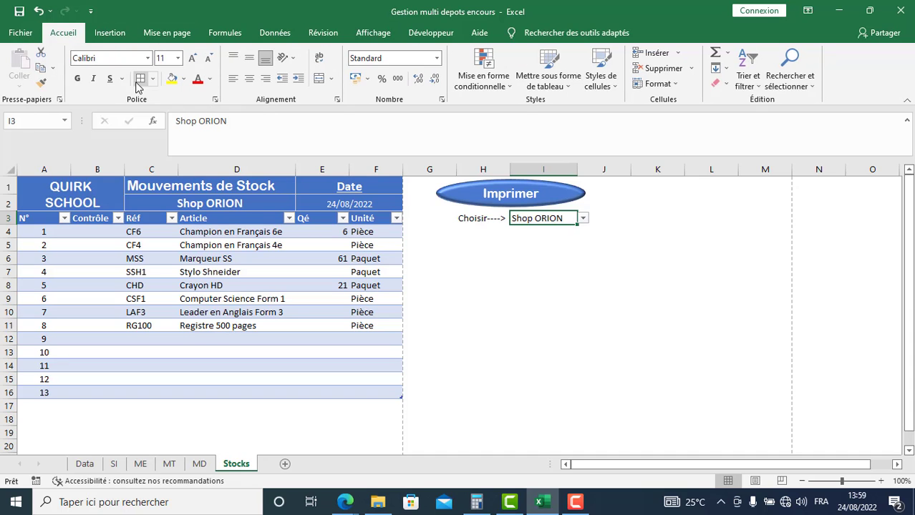
pyautogui.hotkey('ctrl', '1')
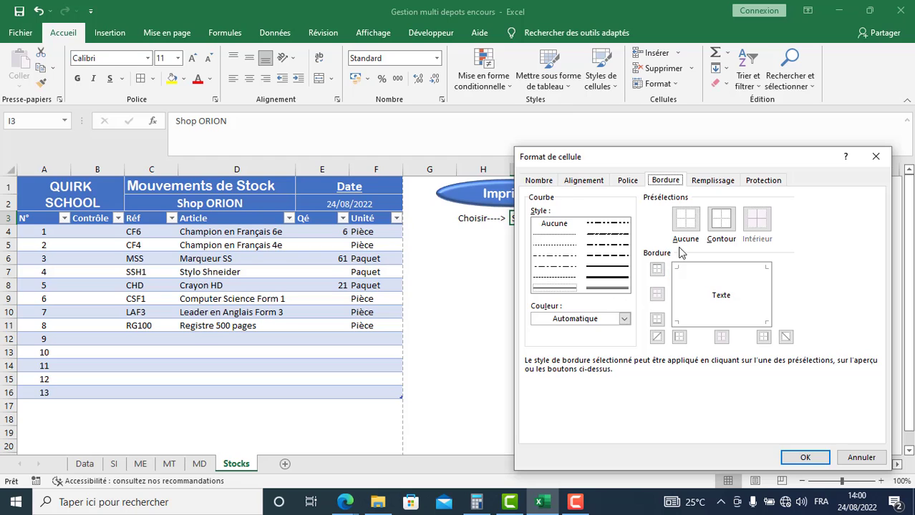
pyautogui.click(859, 457)
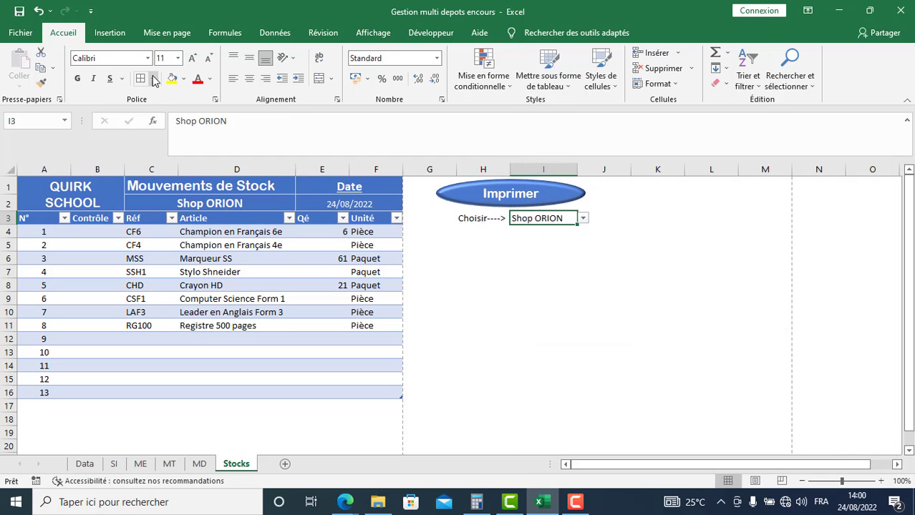
pyautogui.click(154, 79)
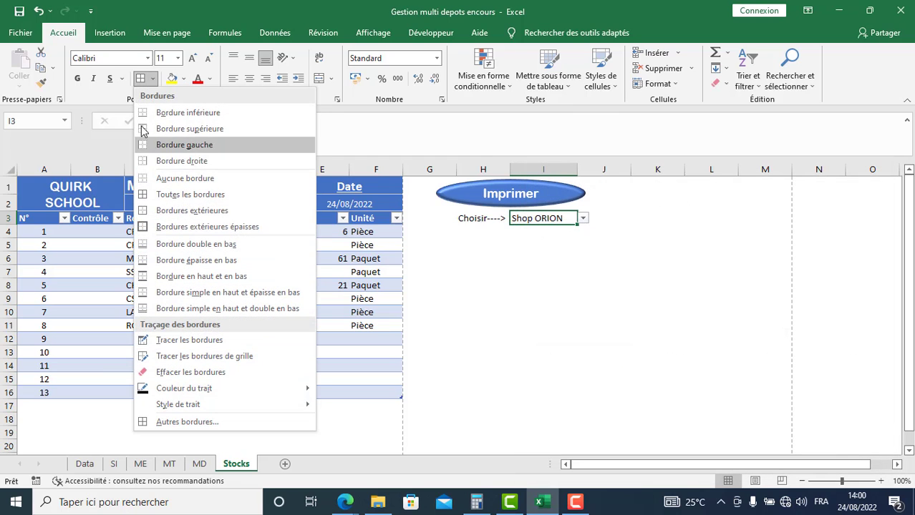
pyautogui.click(163, 194)
pyautogui.click(543, 325)
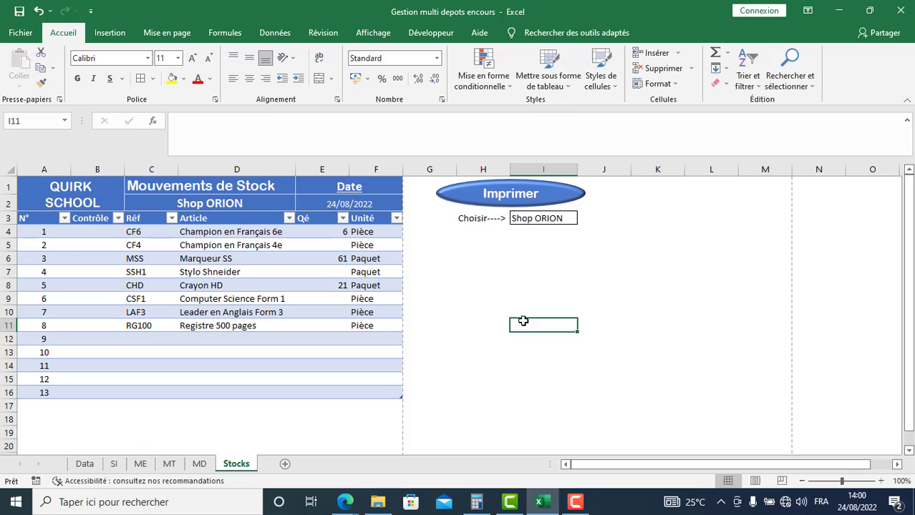
# Widen column I slightly to give the depot selector more room.
pyautogui.click(554, 221)
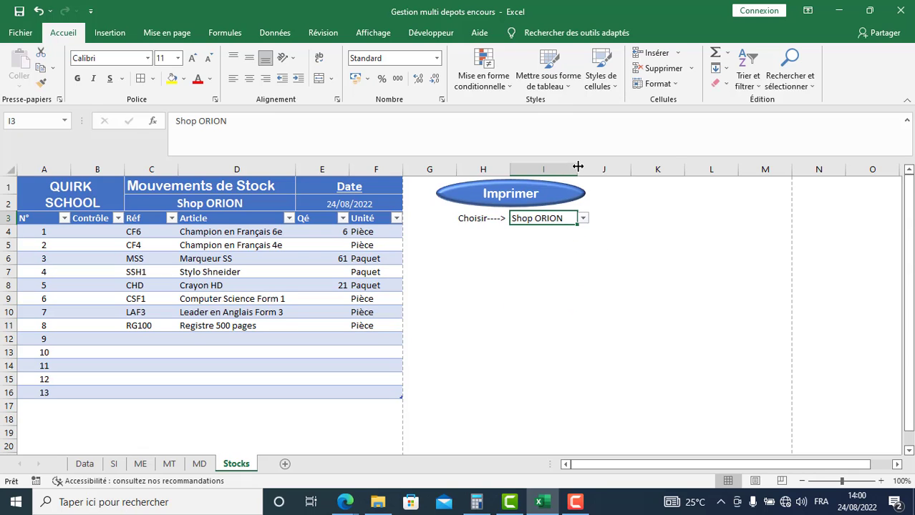
pyautogui.moveTo(578, 166); pyautogui.dragTo(590, 166)
pyautogui.click(572, 286)
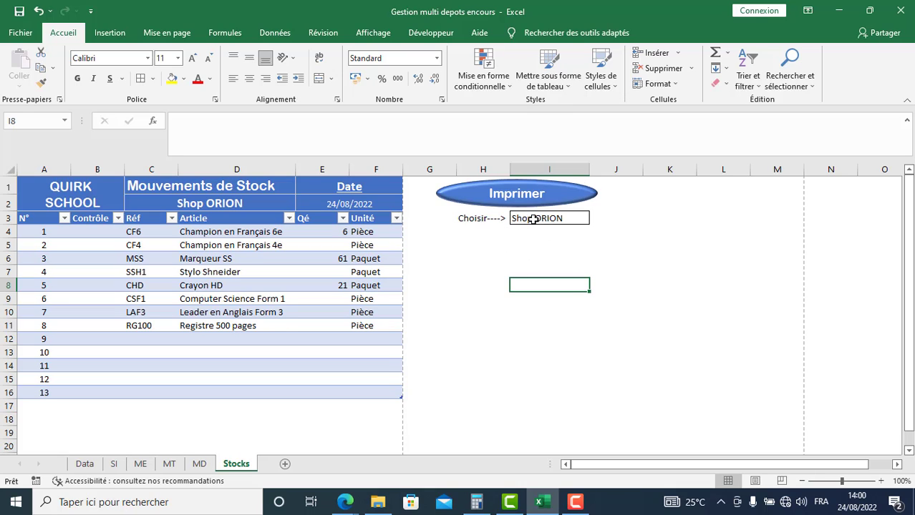
# Assign the Impression macro to the Imprimer ellipse.
pyautogui.rightClick(470, 201)
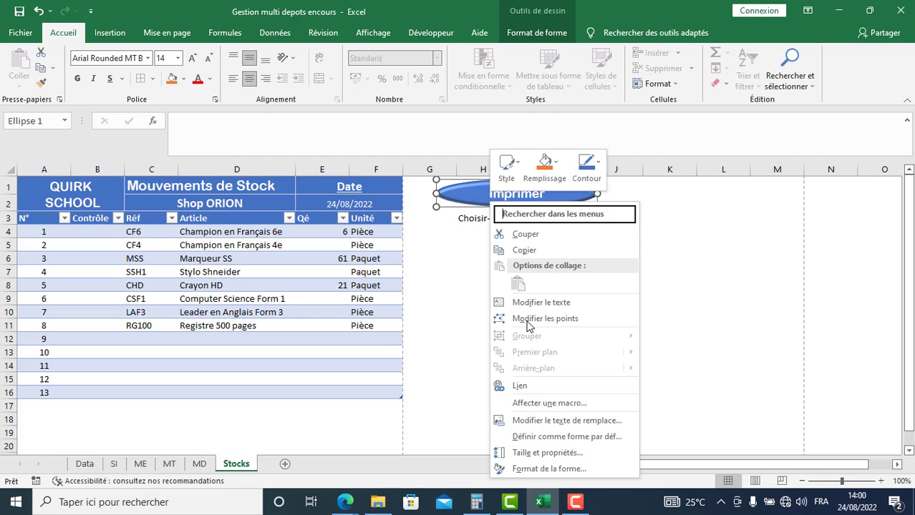
pyautogui.click(547, 404)
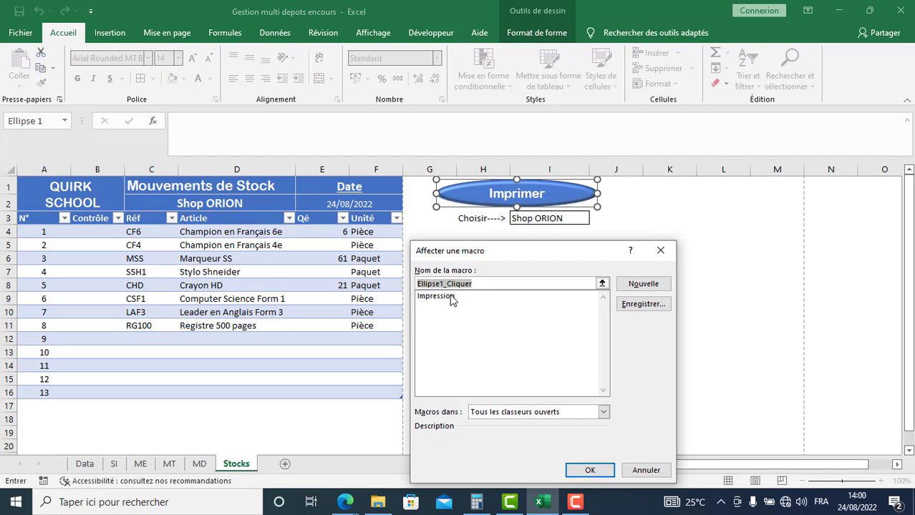
pyautogui.click(449, 302)
pyautogui.click(596, 476)
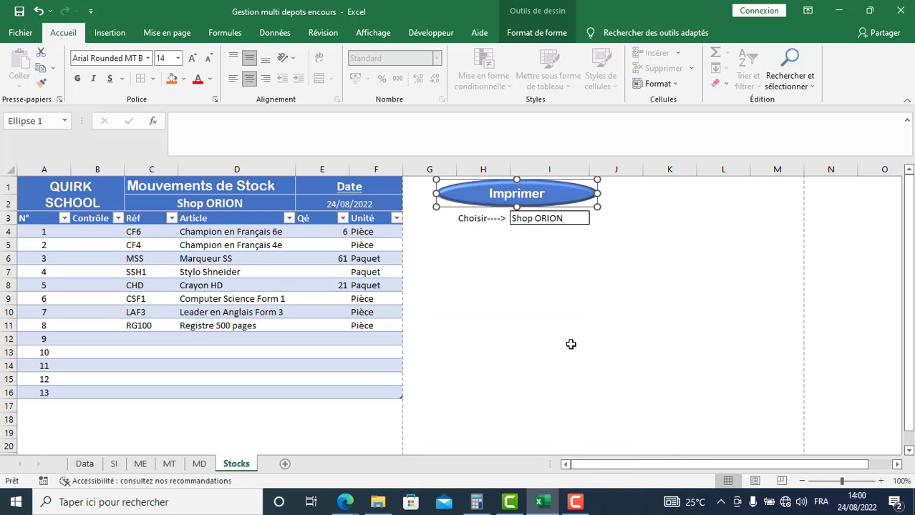
pyautogui.click(572, 343)
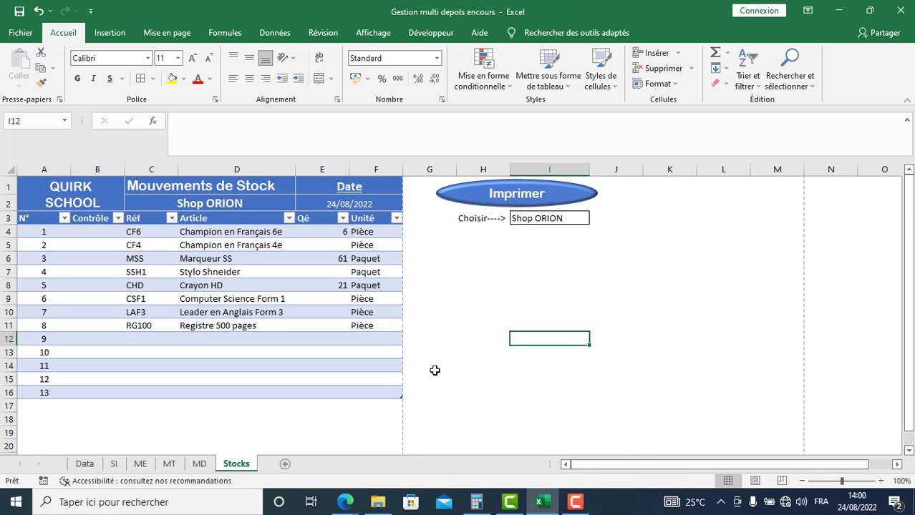
# Define the stock table in columns A to F, from its header at A1 downward, as the print area.
pyautogui.scroll(-2, 437, 375)
pyautogui.scroll(2, 437, 375)
pyautogui.moveTo(25, 185); pyautogui.dragTo(326, 429)
pyautogui.scroll(3, 447, 358)
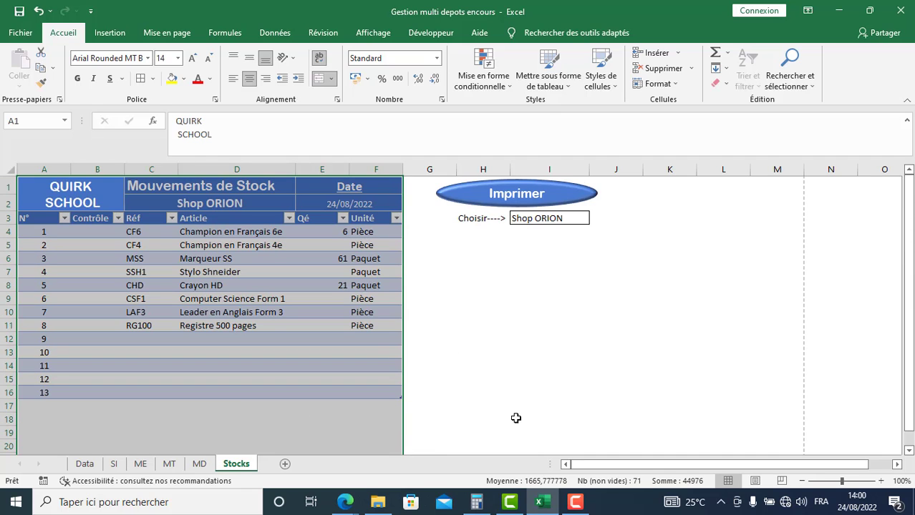
pyautogui.click(167, 32)
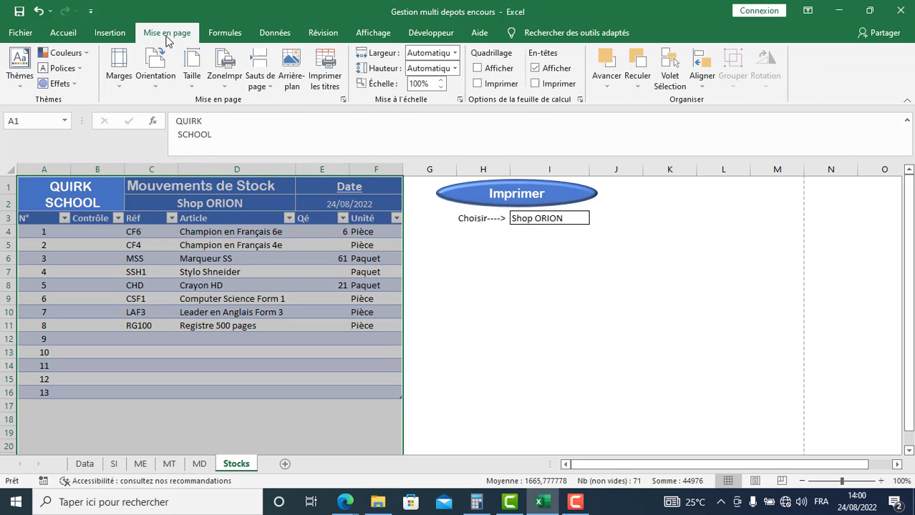
pyautogui.click(224, 84)
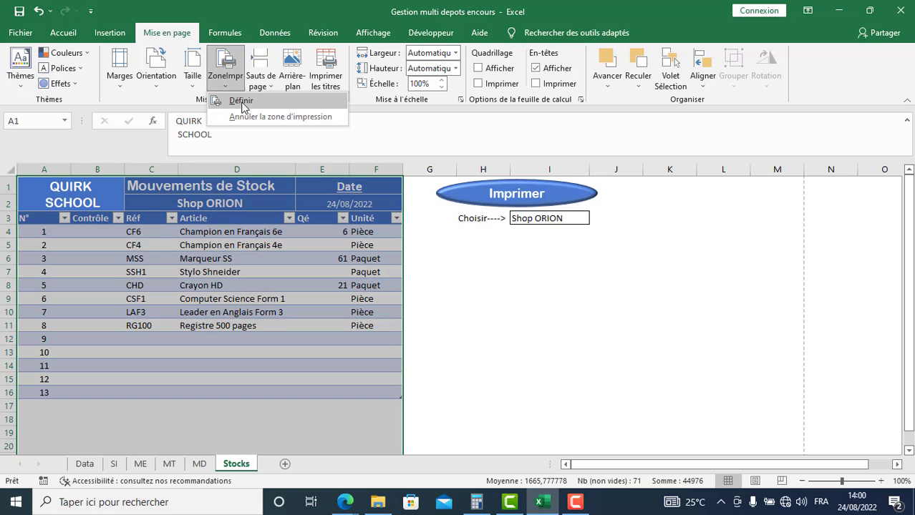
pyautogui.click(241, 101)
pyautogui.click(442, 309)
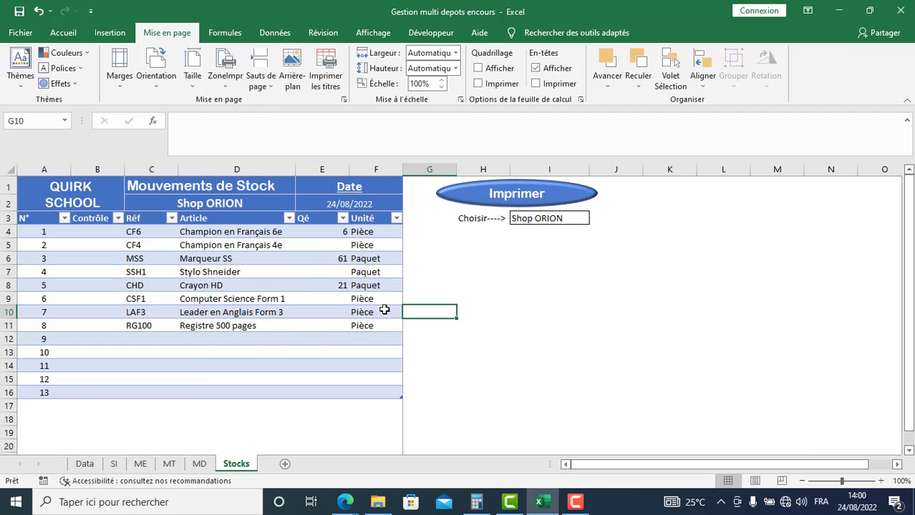
# Open the Downloads folder in File Explorer and narrow its window to uncover the Imprimer button.
pyautogui.click(382, 507)
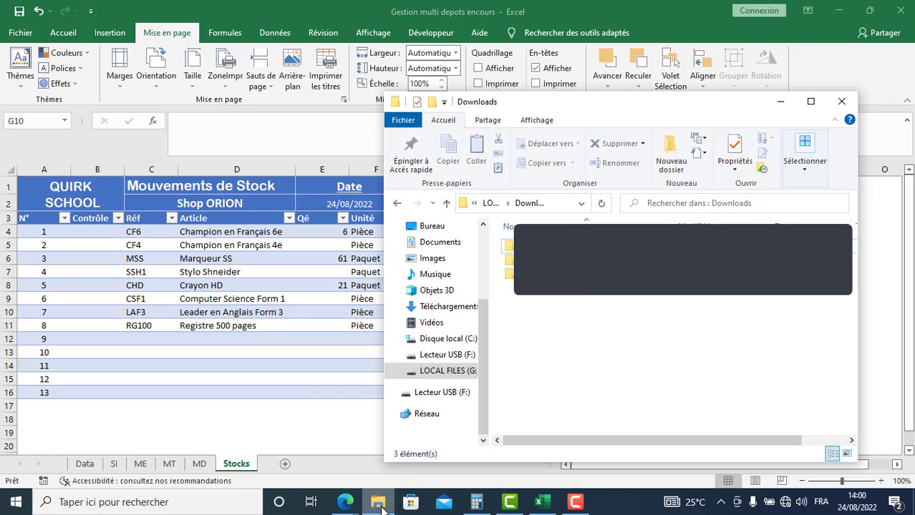
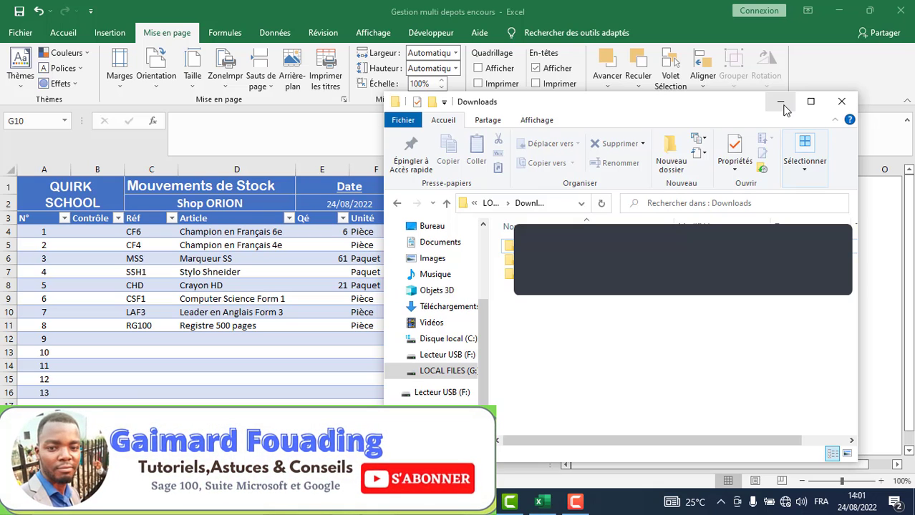
pyautogui.click(782, 103)
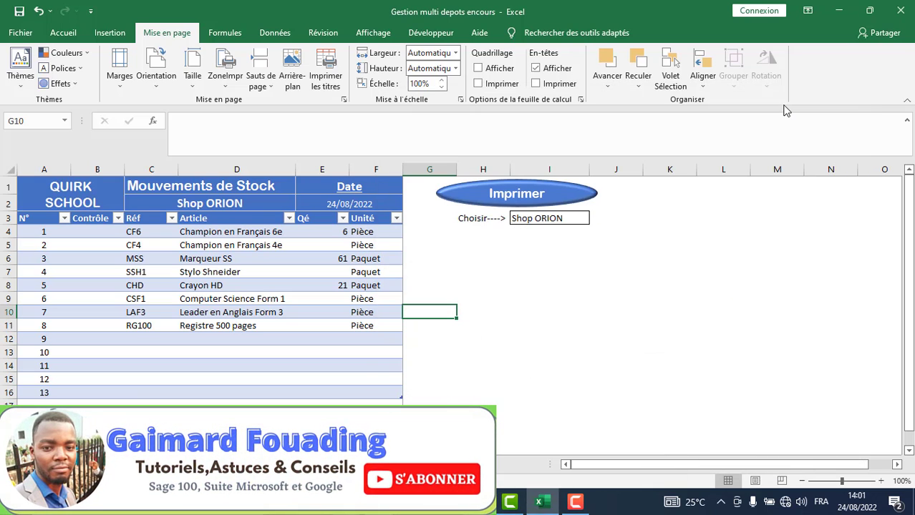
pyautogui.click(377, 501)
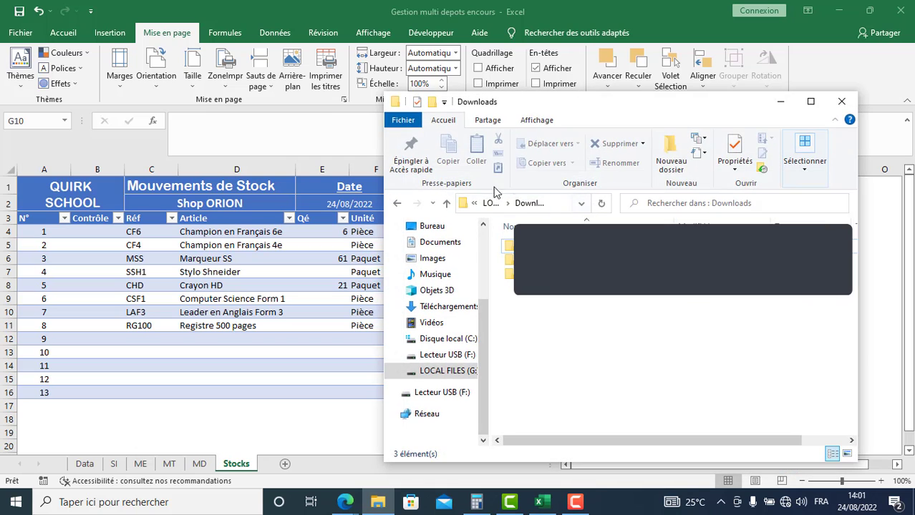
pyautogui.moveTo(384, 248); pyautogui.dragTo(628, 247)
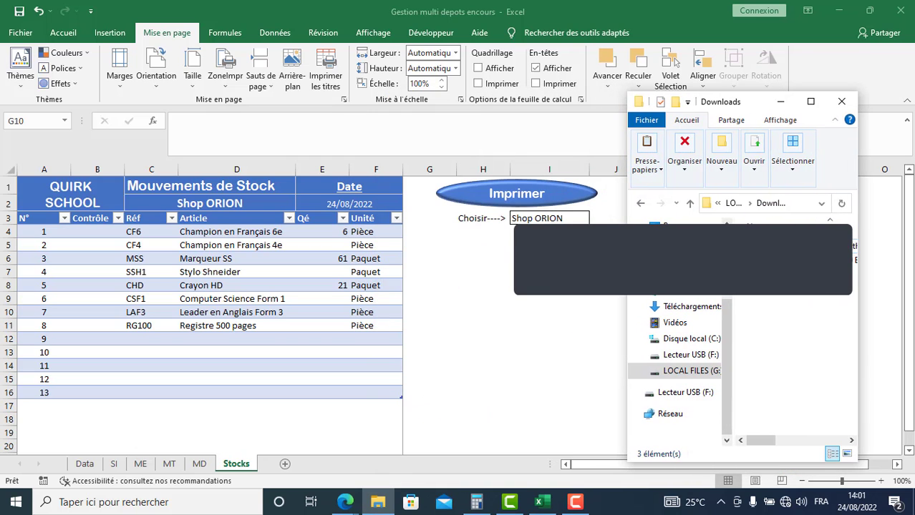
# Export the Shop ORION stock report to PDF with the Imprimer button and view it in a maximized window.
pyautogui.click(496, 202)
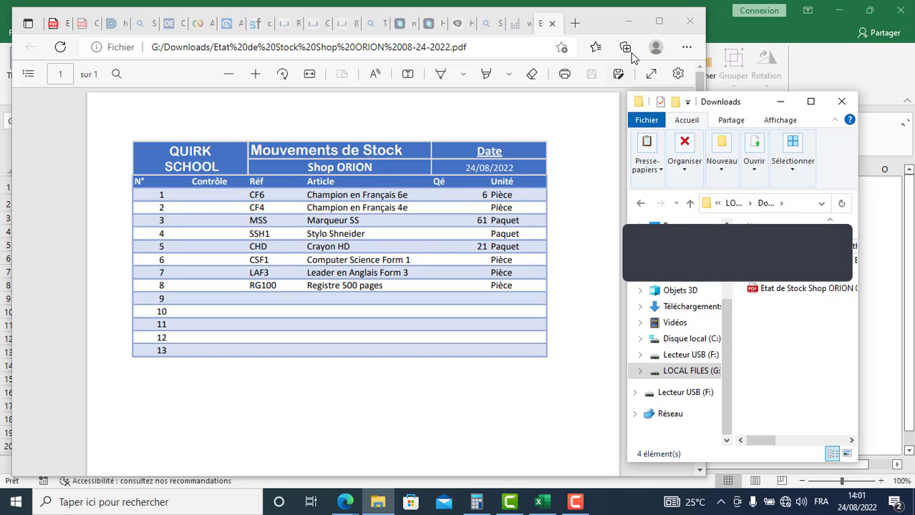
pyautogui.click(659, 21)
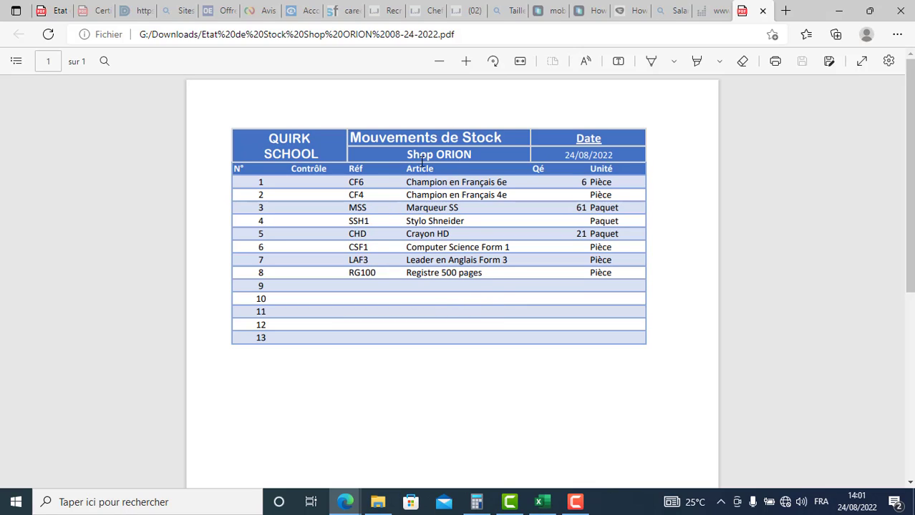
# Check the exported PDF's full file name in the Downloads folder and return to the Stocks sheet in Excel.
pyautogui.click(377, 503)
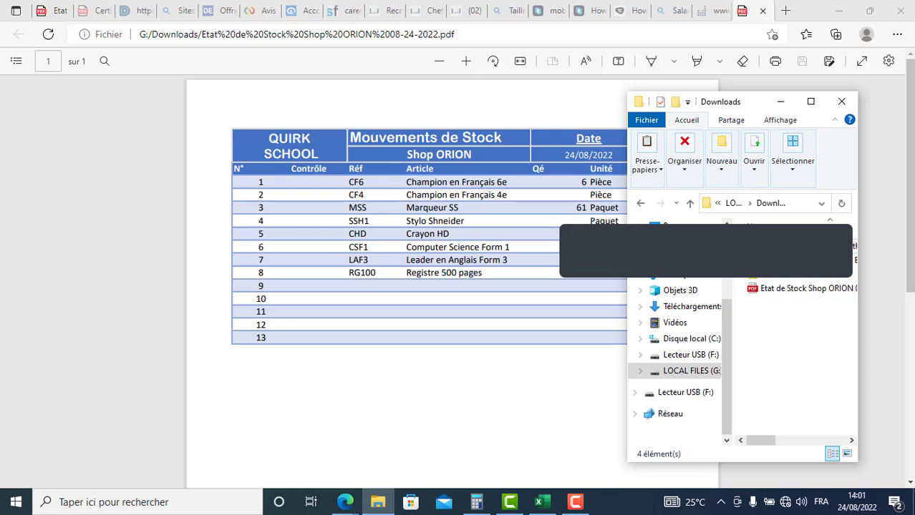
pyautogui.moveTo(623, 278); pyautogui.dragTo(434, 283)
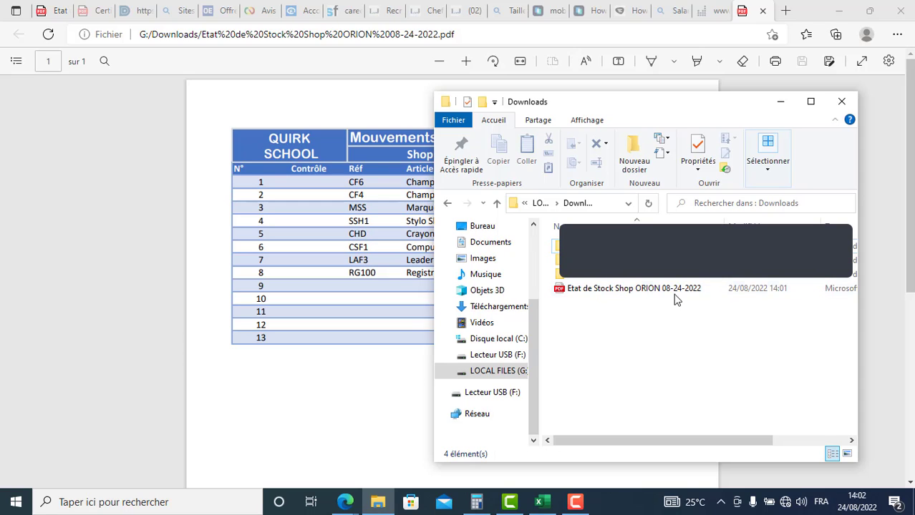
pyautogui.click(781, 105)
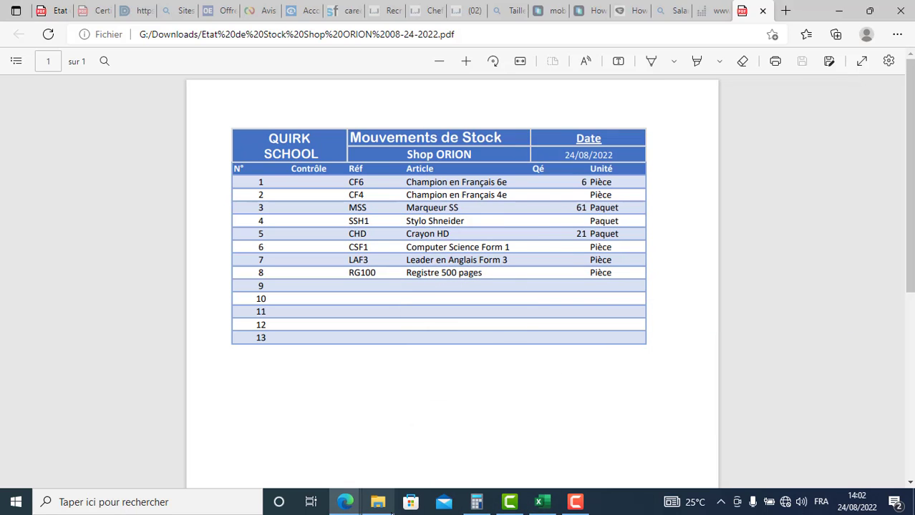
pyautogui.click(542, 502)
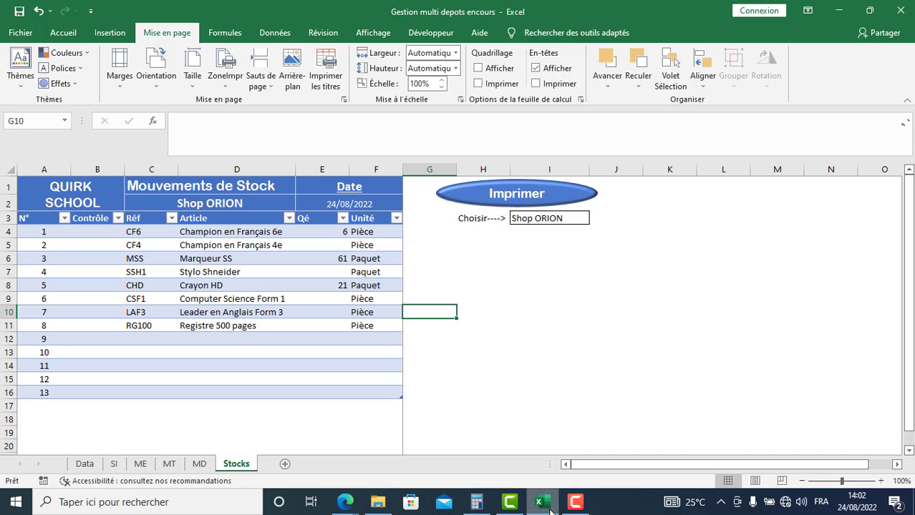
pyautogui.click(573, 292)
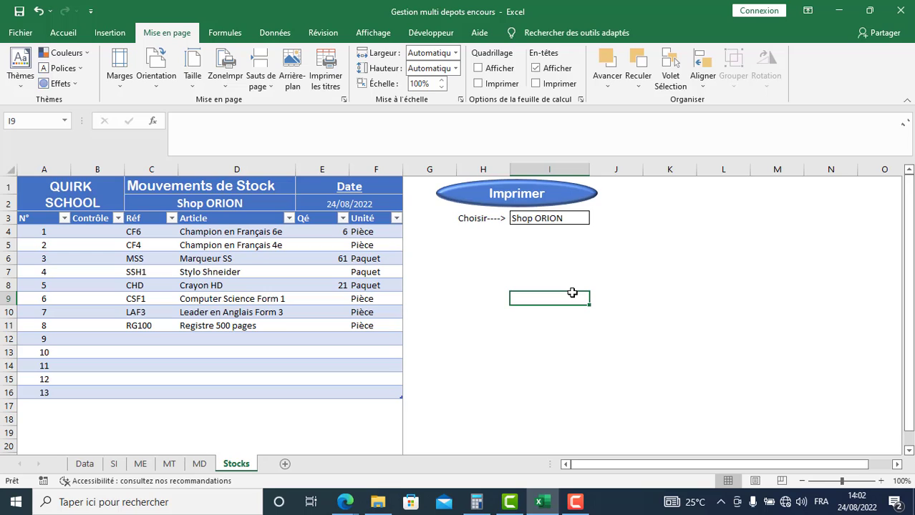